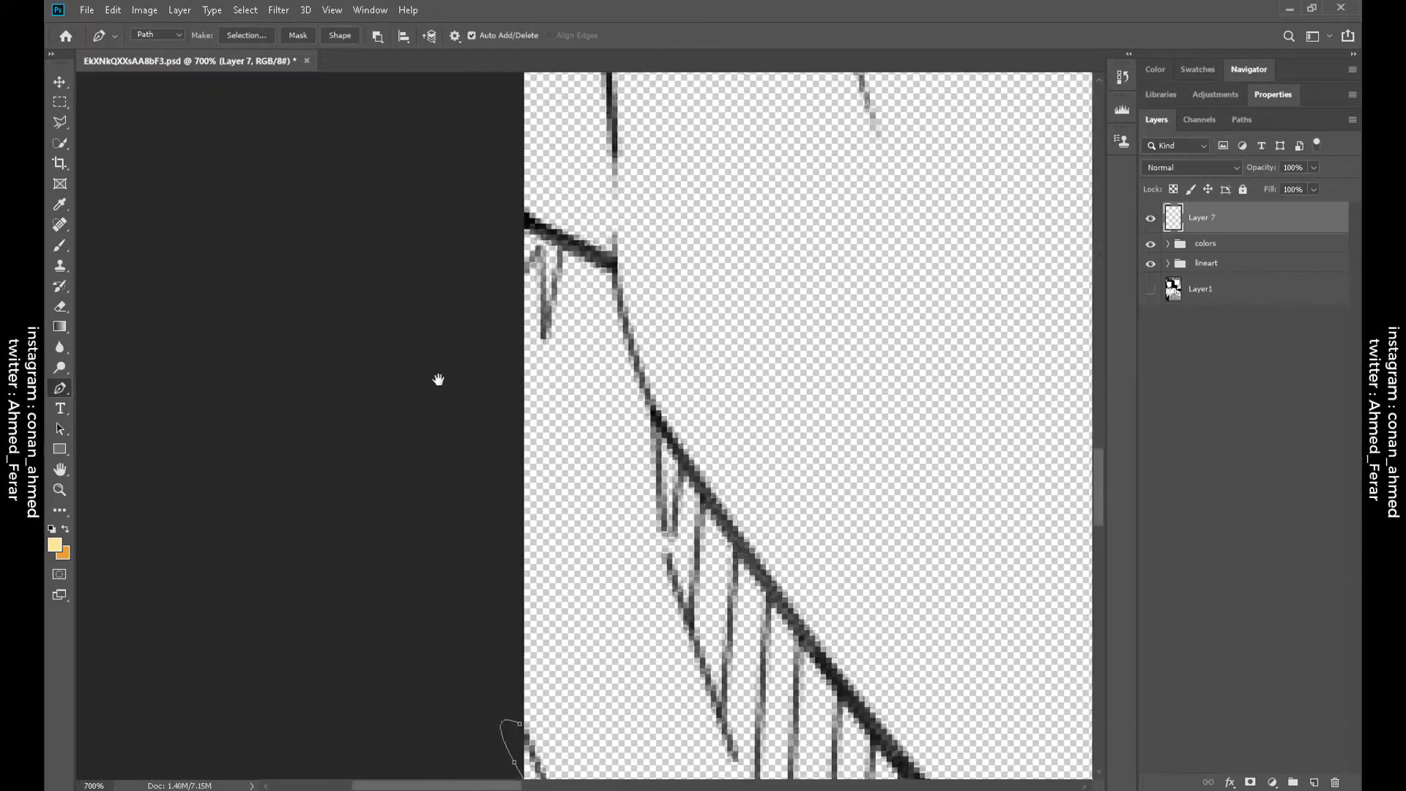
Turn the face outline path into a filled pale yellow skin shape using combined shapes
{"action": "left_click", "coordinate": [377, 38]}
{"action": "left_click", "coordinate": [340, 35]}
{"action": "key", "text": "ctrl+minus"}
{"action": "key", "text": "ctrl+minus"}
{"action": "key", "text": "ctrl+minus"}
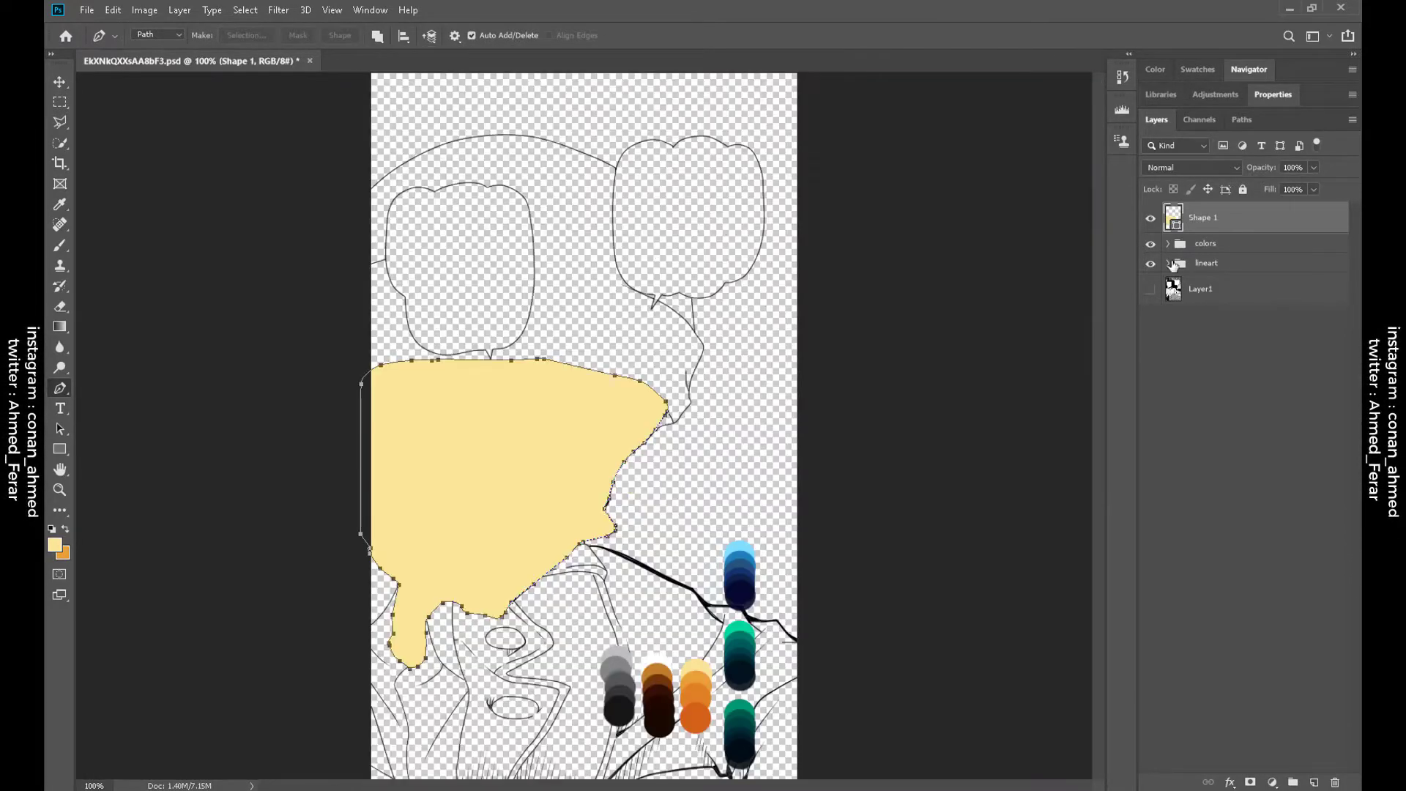
Move the Shape 1 skin layer beneath the colors and lineart groups
{"action": "key", "text": "ctrl+bracketleft"}
{"action": "key", "text": "ctrl+bracketleft"}
{"action": "scroll", "coordinate": [526, 590], "scroll_direction": "up", "scroll_amount": 3}
{"action": "scroll", "coordinate": [526, 590], "scroll_direction": "down", "scroll_amount": 5}
{"action": "scroll", "coordinate": [512, 606], "scroll_direction": "left", "scroll_amount": 5}
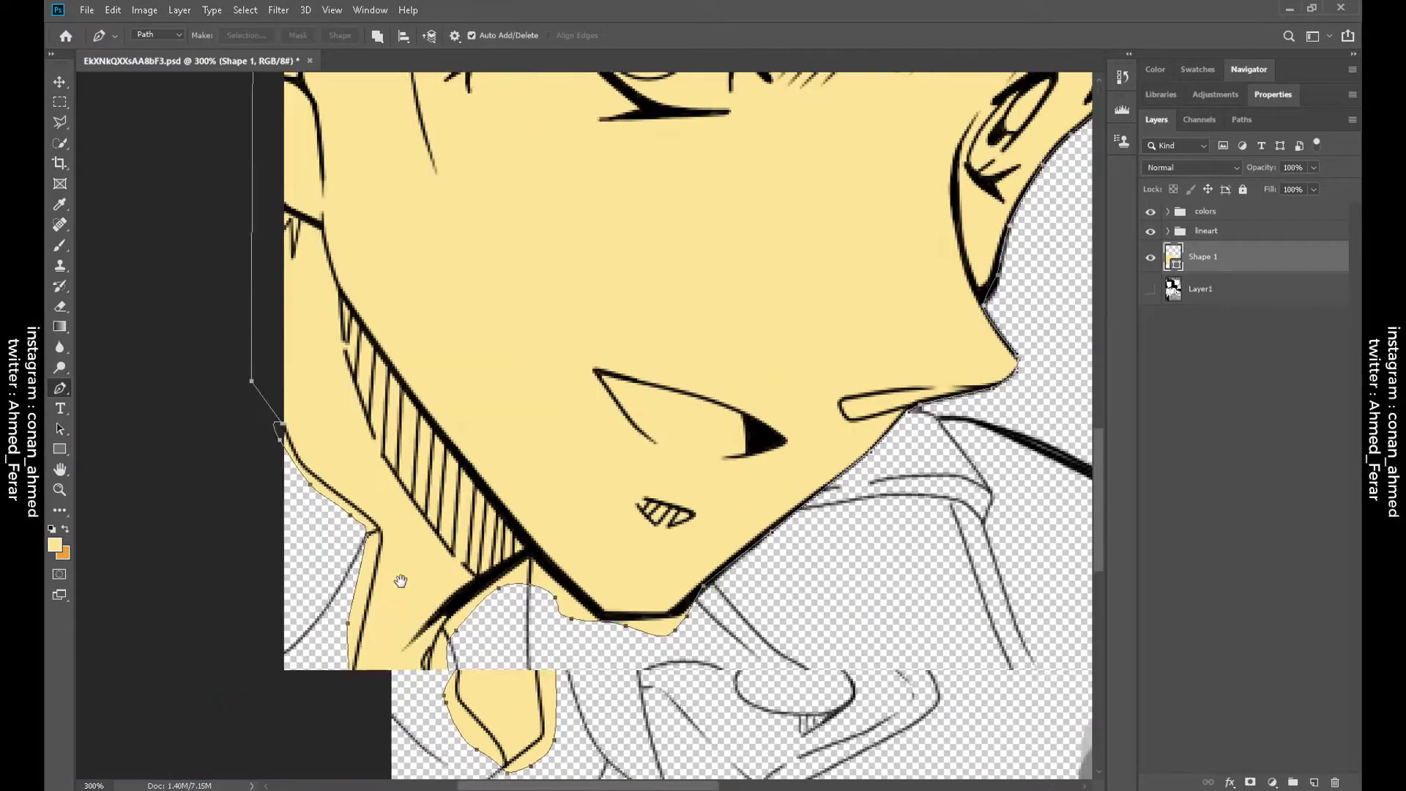
Add a new layer above the skin shape and set the foreground colour to black
{"action": "left_click", "coordinate": [1311, 782]}
{"action": "left_click", "coordinate": [54, 544]}
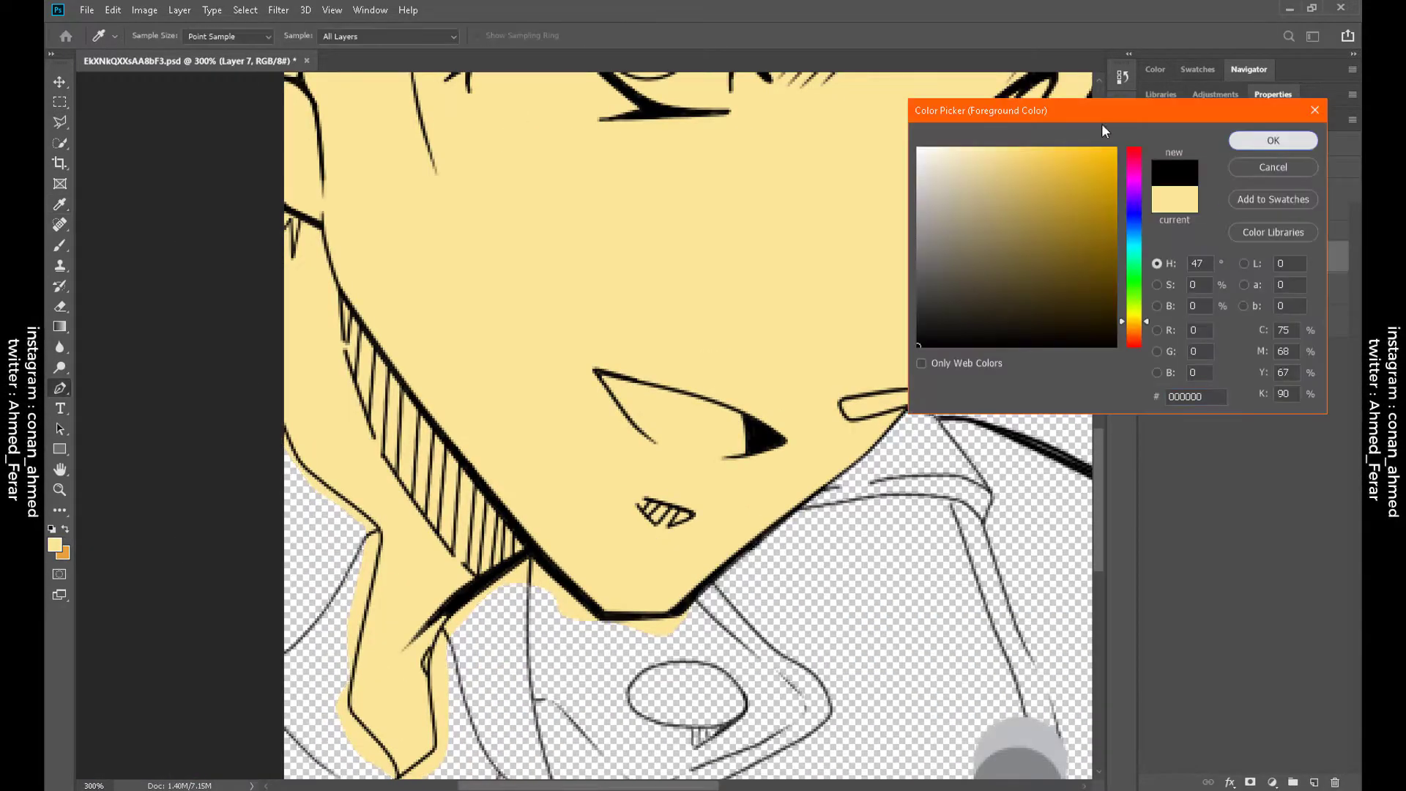
{"action": "left_click", "coordinate": [944, 366]}
{"action": "left_click", "coordinate": [1272, 138]}
Take the Hard Round brush and reduce its size to 1 px for line touch-ups
{"action": "key", "text": "b"}
{"action": "key", "text": "ctrl+plus"}
{"action": "key", "text": "ctrl+plus"}
{"action": "key", "text": "ctrl+plus"}
{"action": "key", "text": "ctrl+plus"}
{"action": "key", "text": "ctrl+plus"}
{"action": "key", "text": "ctrl+plus"}
{"action": "key", "text": "ctrl+plus"}
{"action": "right_click", "coordinate": [595, 300]}
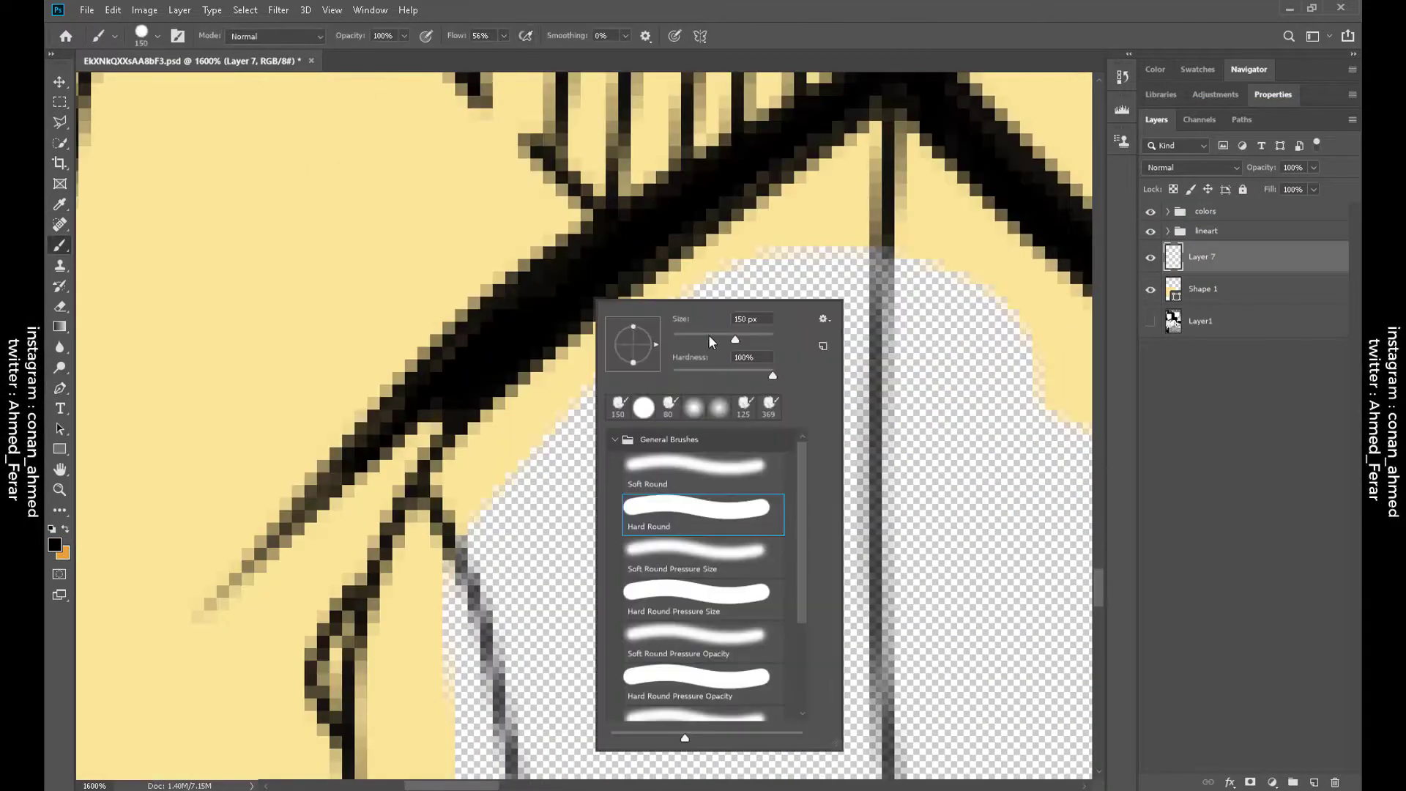
{"action": "key", "text": "Return"}
Paint black over the uneven neck and jaw lines to make them solid
{"action": "left_click_drag", "start_coordinate": [469, 338], "coordinate": [297, 516]}
{"action": "left_click_drag", "start_coordinate": [619, 278], "coordinate": [344, 652]}
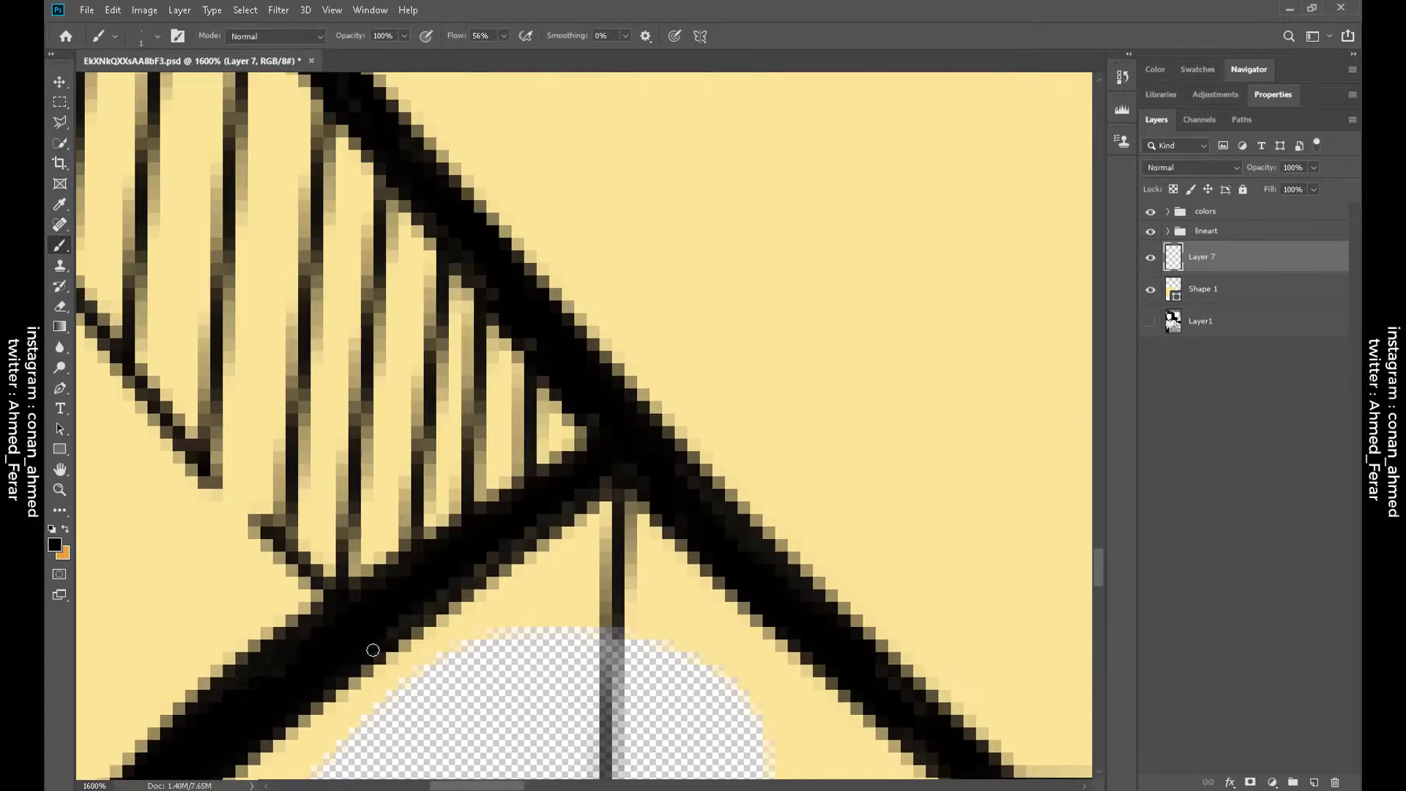
{"action": "mouse_move", "coordinate": [463, 536]}
{"action": "left_mouse_down"}
{"action": "mouse_move", "coordinate": [581, 392]}
{"action": "mouse_move", "coordinate": [909, 708]}
{"action": "left_mouse_up"}
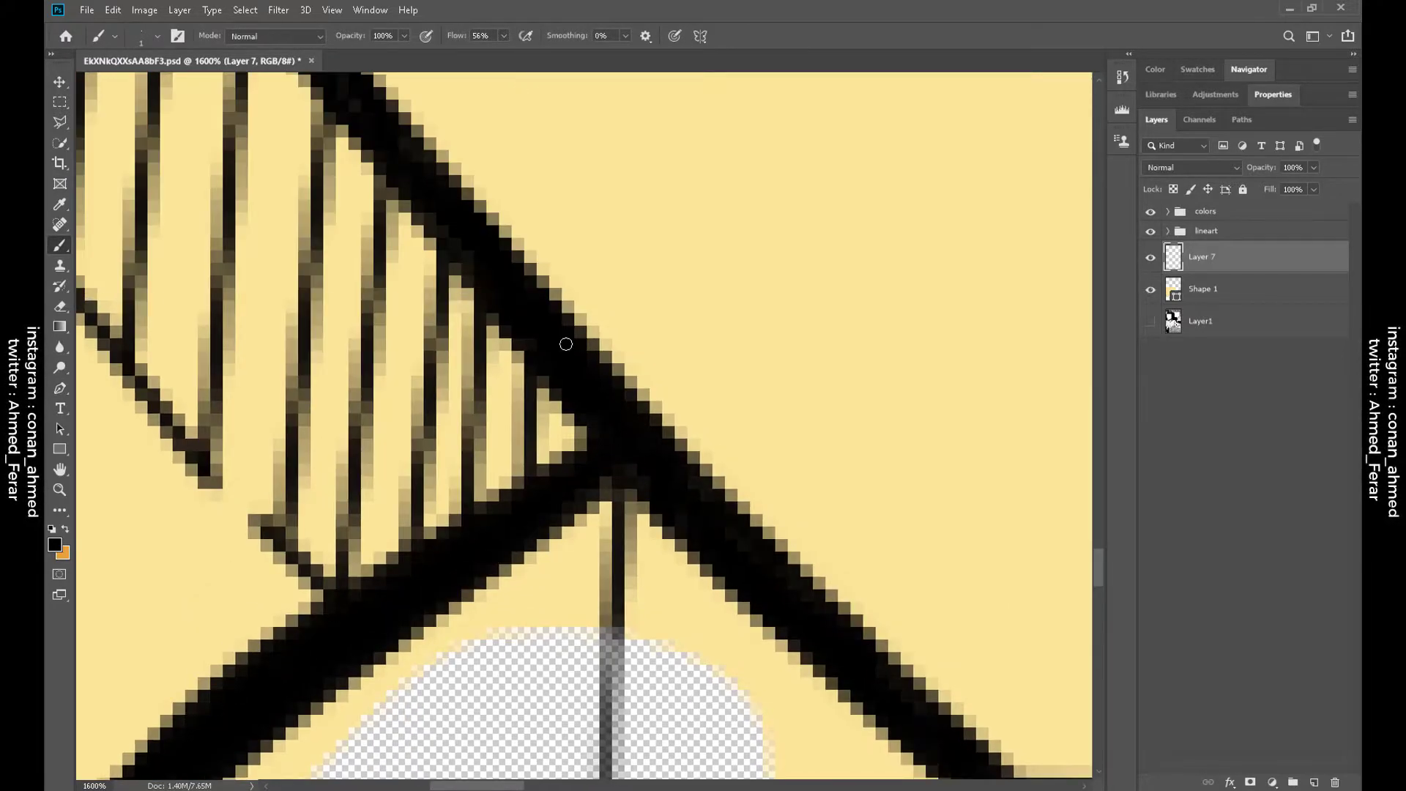
{"action": "key", "text": "ctrl+minus"}
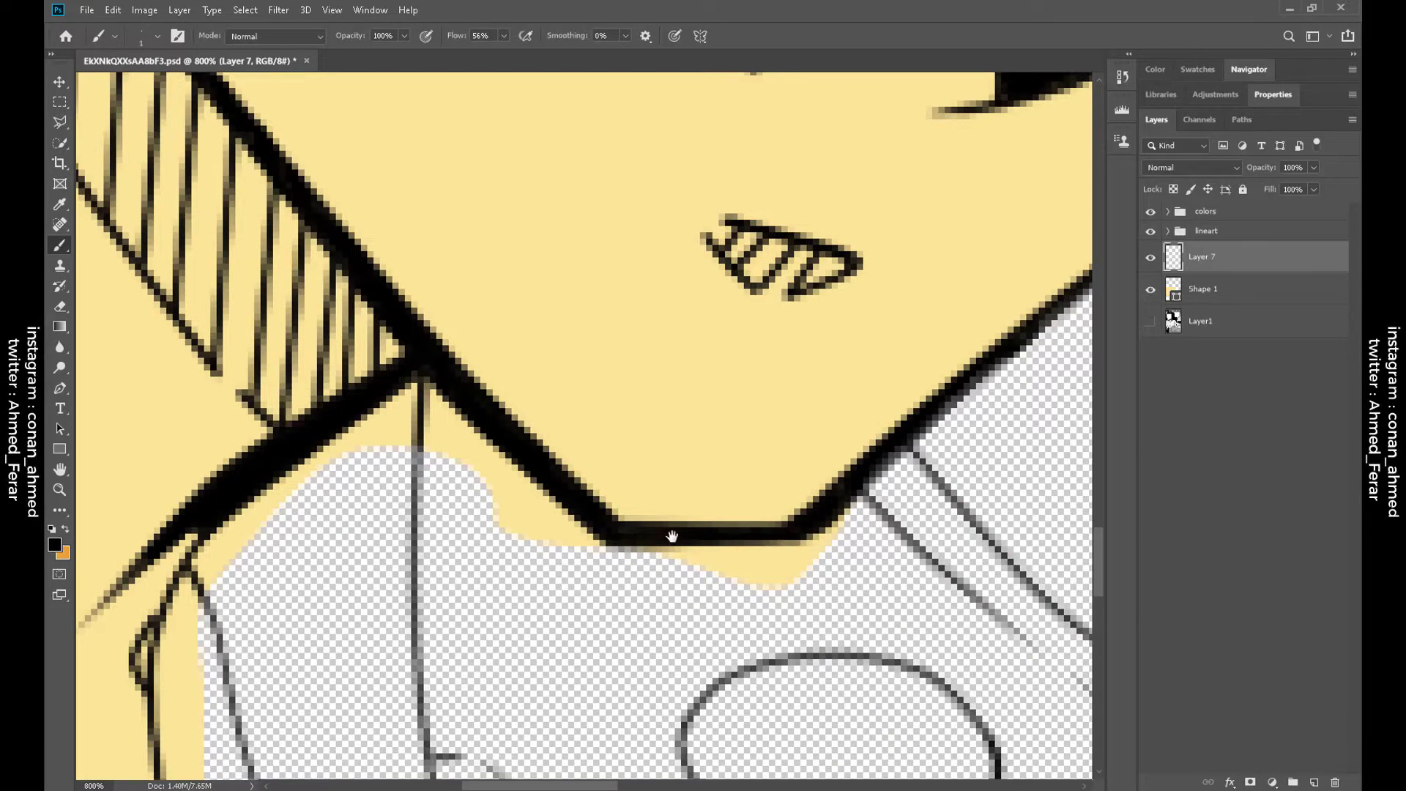
Fill the gaps in the thick black outlines of both eyes with brush strokes
{"action": "scroll", "coordinate": [671, 537], "scroll_direction": "up", "scroll_amount": 10}
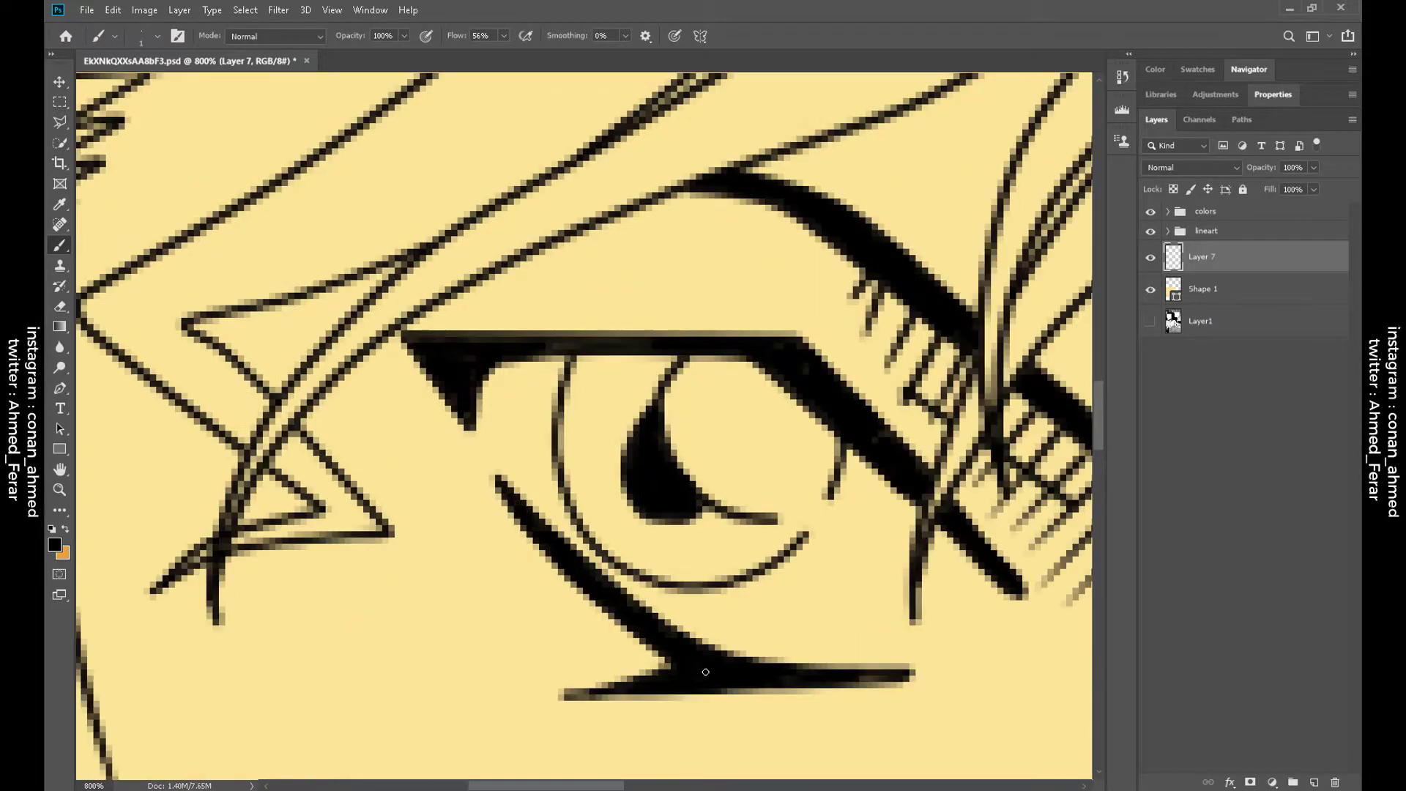
{"action": "scroll", "coordinate": [732, 378], "scroll_direction": "right", "scroll_amount": 2}
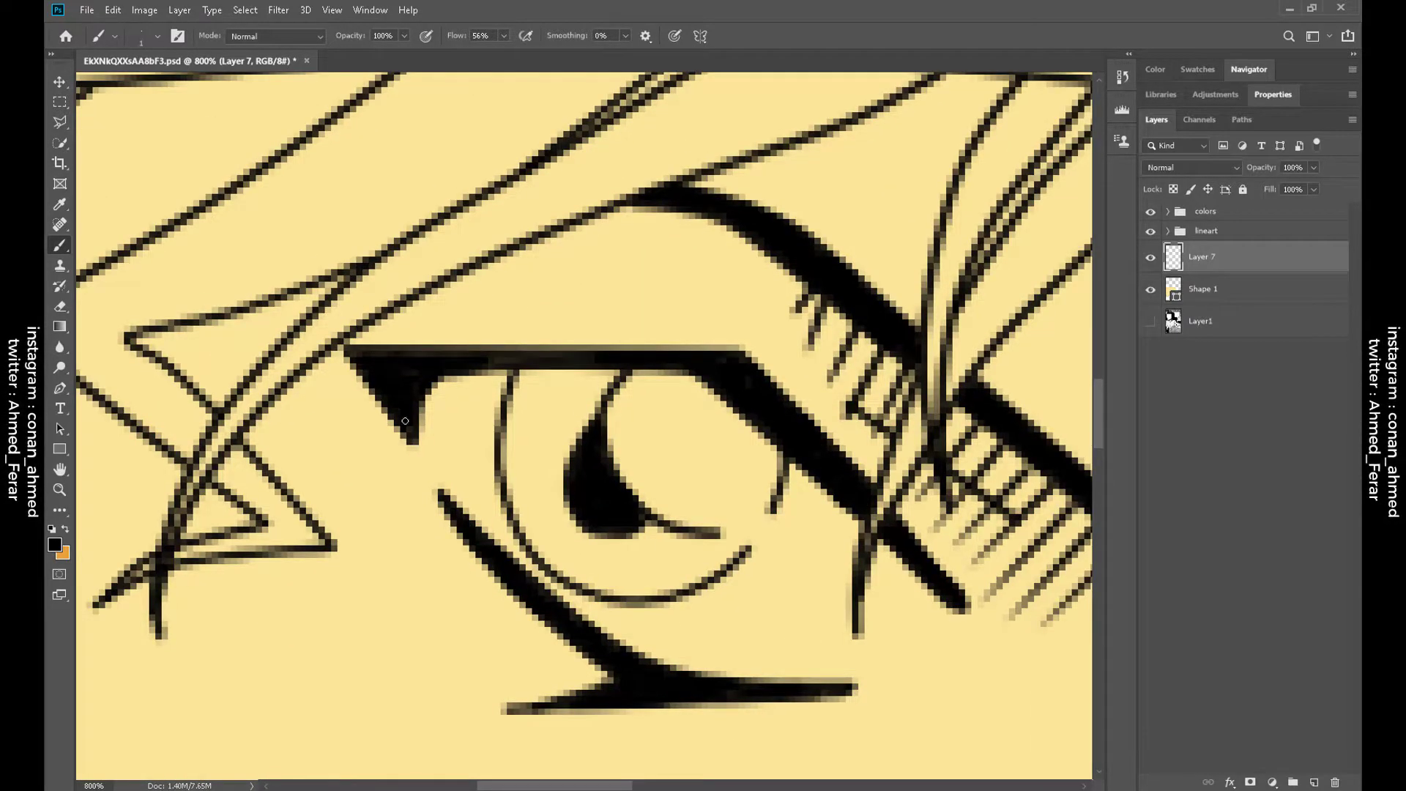
{"action": "scroll", "coordinate": [405, 421], "scroll_direction": "right", "scroll_amount": 10}
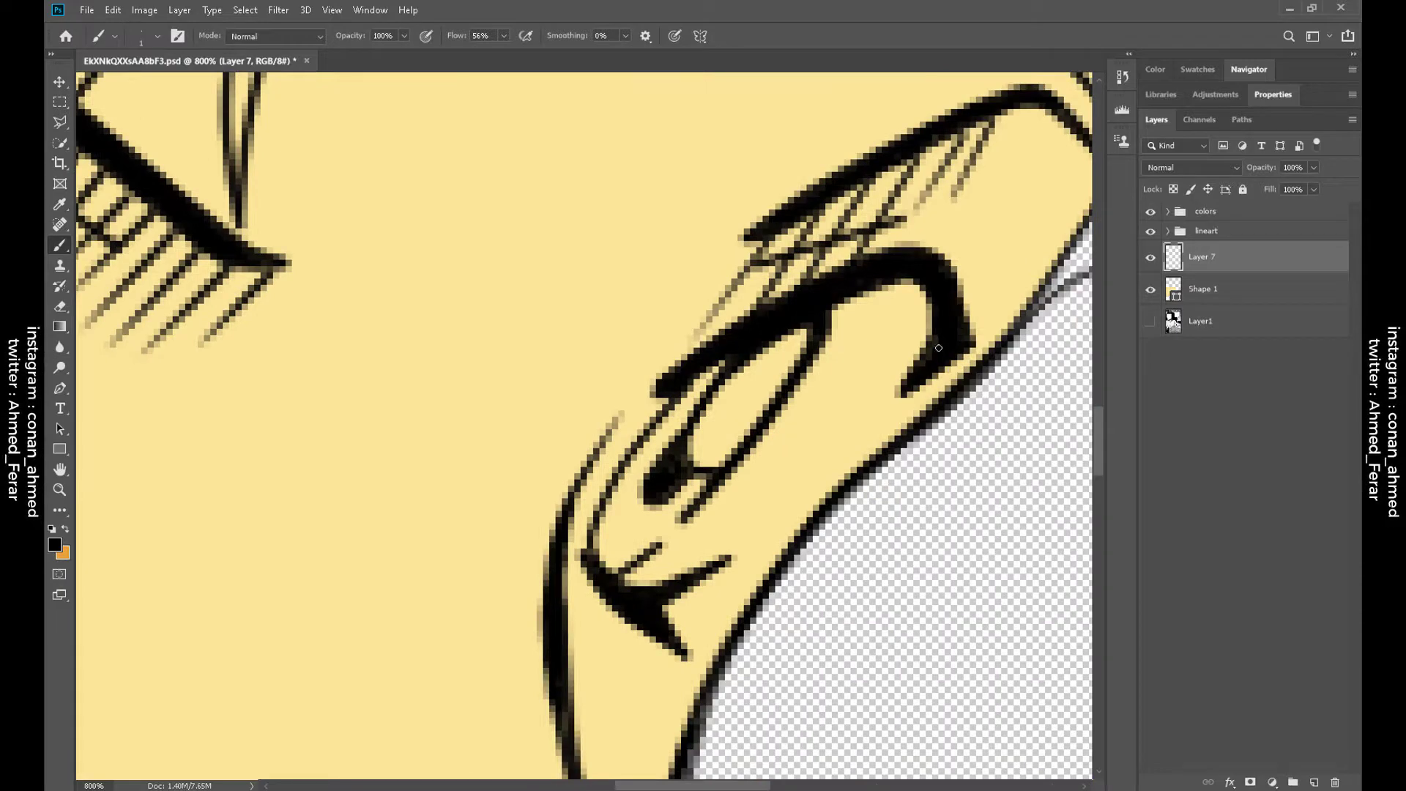
Strengthen the black contour along the right cheek and down the jaw to the chin
{"action": "scroll", "coordinate": [625, 364], "scroll_direction": "down", "scroll_amount": 3}
{"action": "scroll", "coordinate": [625, 364], "scroll_direction": "left", "scroll_amount": 2}
{"action": "scroll", "coordinate": [632, 622], "scroll_direction": "down", "scroll_amount": 2}
{"action": "scroll", "coordinate": [564, 611], "scroll_direction": "right", "scroll_amount": 3}
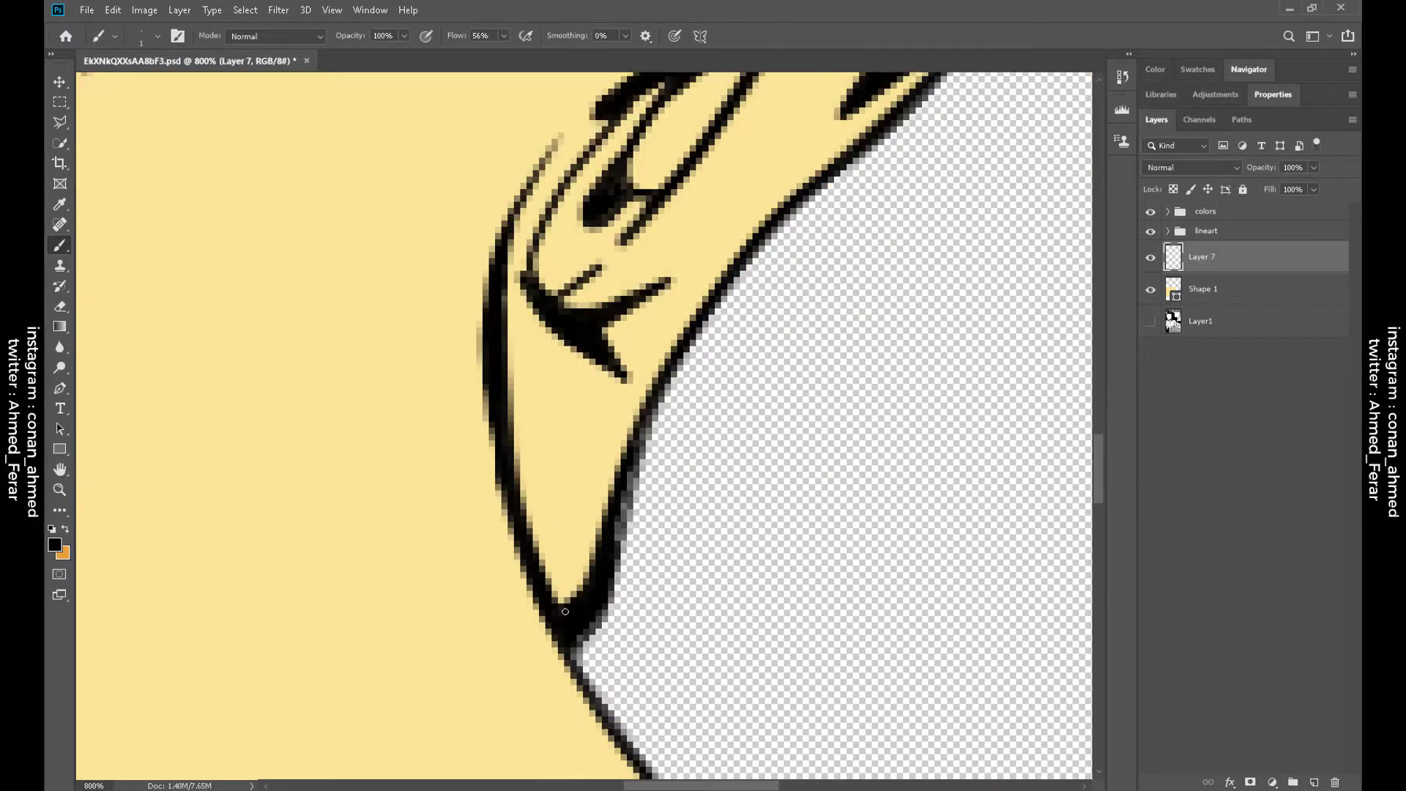
{"action": "mouse_move", "coordinate": [638, 448]}
{"action": "left_mouse_down"}
{"action": "mouse_move", "coordinate": [620, 544]}
{"action": "mouse_move", "coordinate": [641, 436]}
{"action": "left_mouse_up"}
{"action": "scroll", "coordinate": [674, 528], "scroll_direction": "down", "scroll_amount": 4}
{"action": "scroll", "coordinate": [674, 527], "scroll_direction": "left", "scroll_amount": 3}
{"action": "left_click_drag", "start_coordinate": [459, 606], "coordinate": [604, 476]}
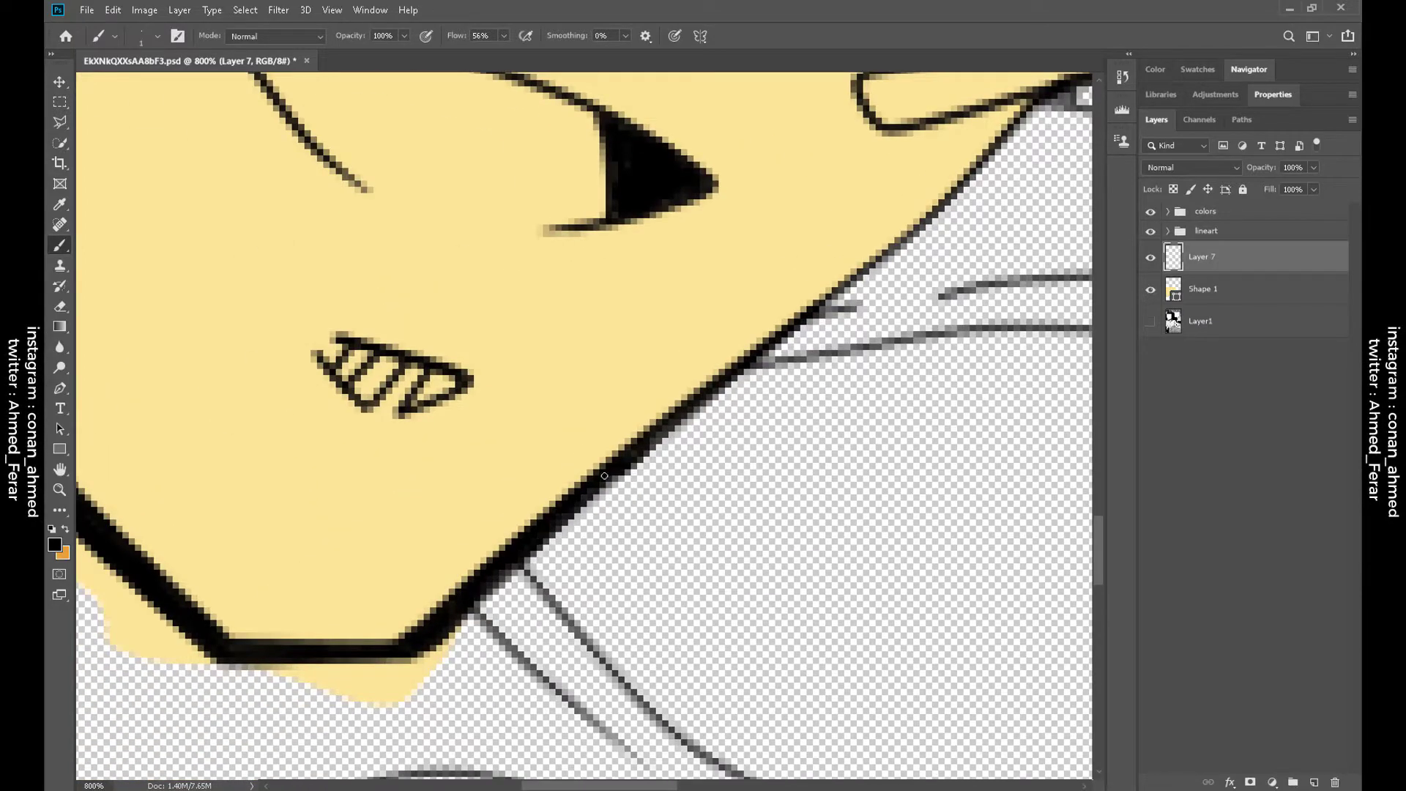
{"action": "scroll", "coordinate": [604, 476], "scroll_direction": "down", "scroll_amount": 5}
{"action": "scroll", "coordinate": [585, 560], "scroll_direction": "up", "scroll_amount": 4}
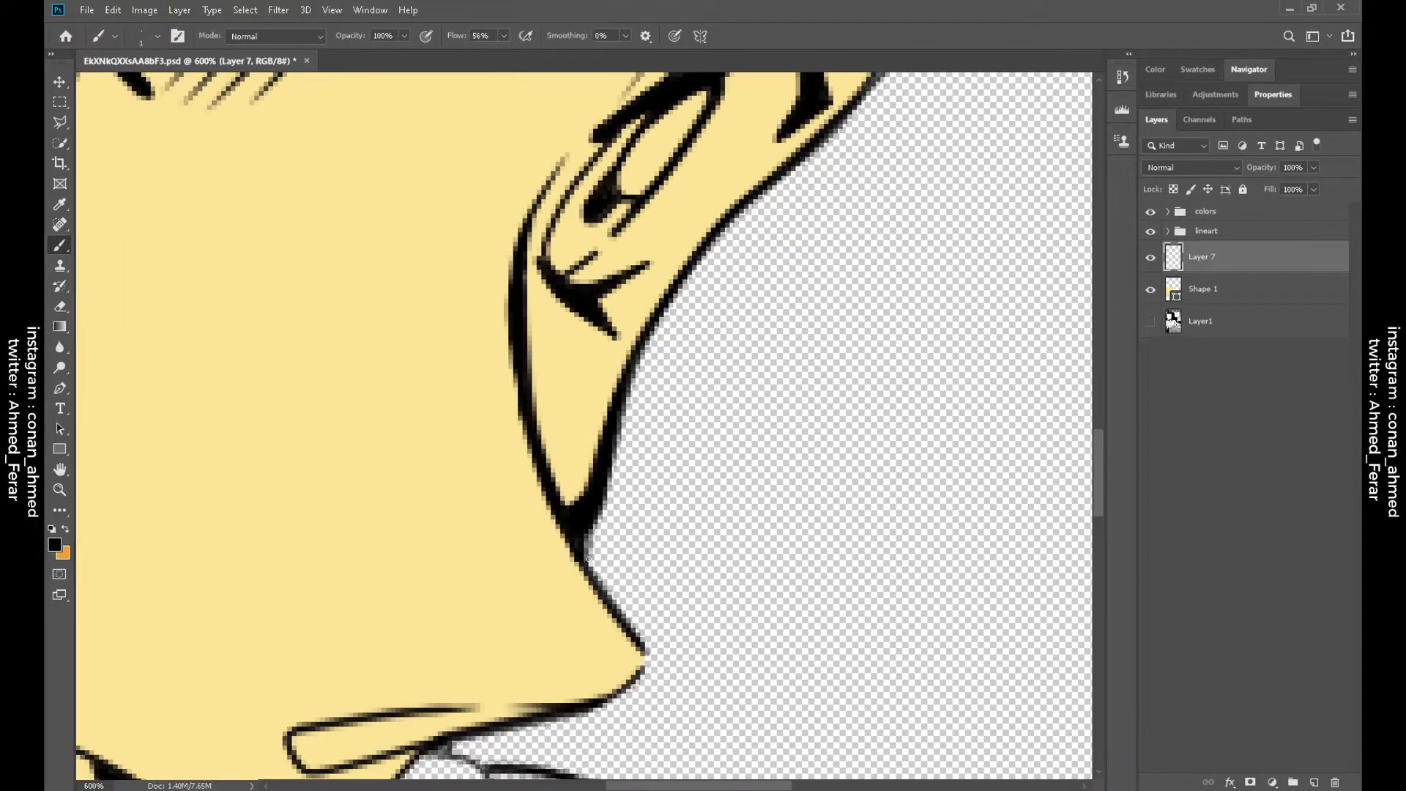
Subtract the opening of the left eye from the Shape 1 skin with a Pen path along the eye outline
{"action": "scroll", "coordinate": [584, 560], "scroll_direction": "down", "scroll_amount": 6}
{"action": "left_click", "coordinate": [1201, 288]}
{"action": "key", "text": "p"}
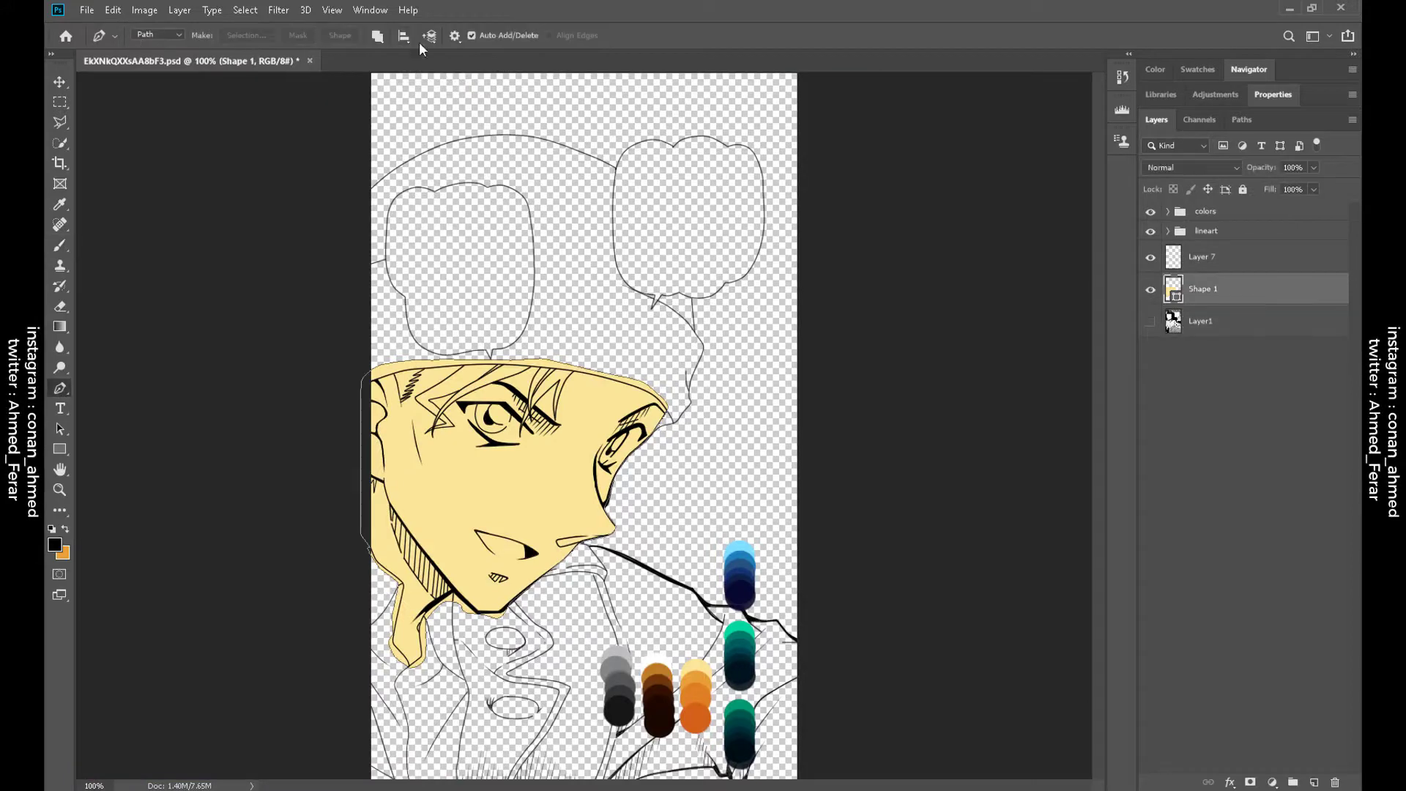
{"action": "scroll", "coordinate": [753, 480], "scroll_direction": "up", "scroll_amount": 5}
{"action": "scroll", "coordinate": [753, 480], "scroll_direction": "up", "scroll_amount": 2}
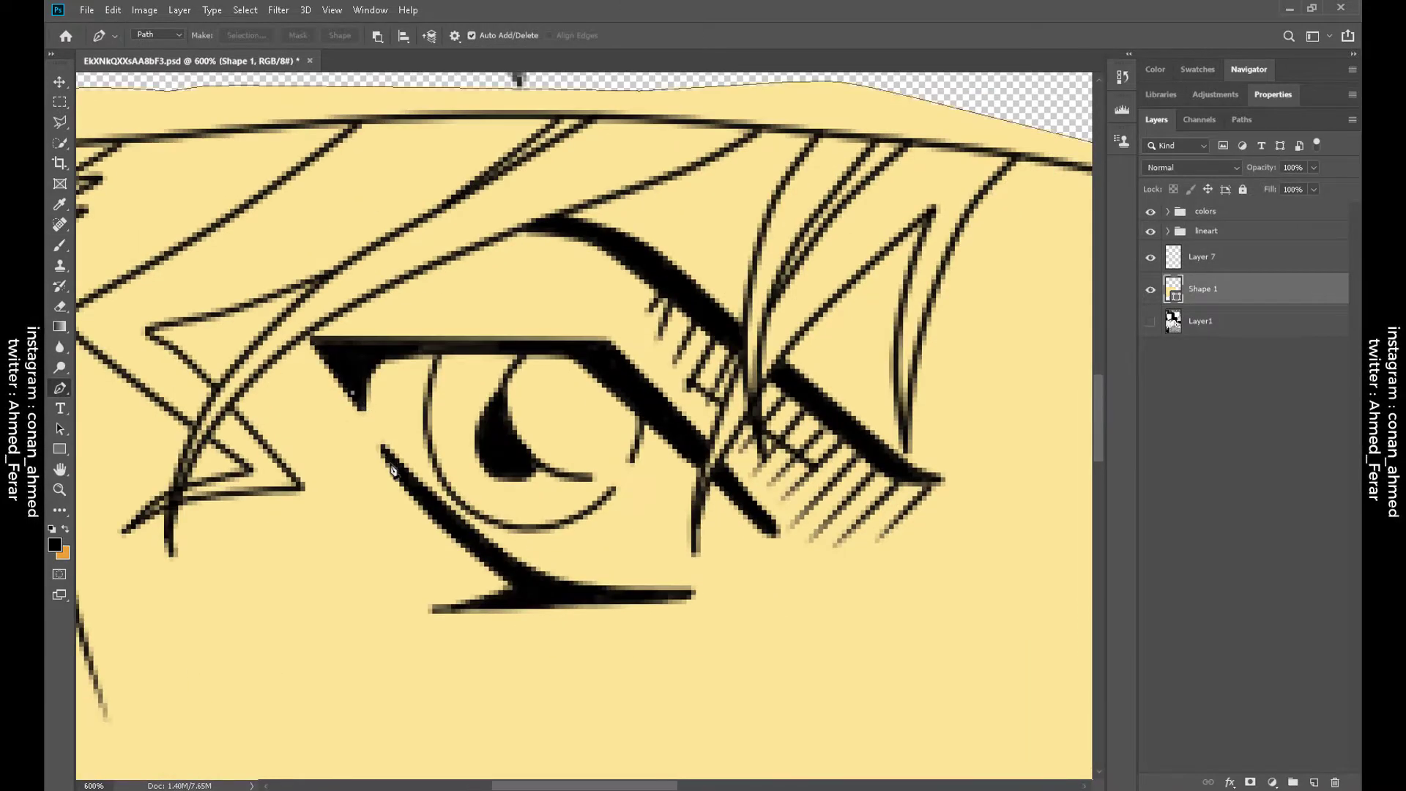
{"action": "left_click", "coordinate": [389, 463]}
{"action": "left_click", "coordinate": [497, 561]}
{"action": "left_click", "coordinate": [550, 590]}
{"action": "left_click", "coordinate": [685, 595]}
{"action": "left_click", "coordinate": [778, 529]}
{"action": "left_click", "coordinate": [671, 412]}
{"action": "left_click", "coordinate": [589, 345]}
{"action": "left_click", "coordinate": [353, 393]}
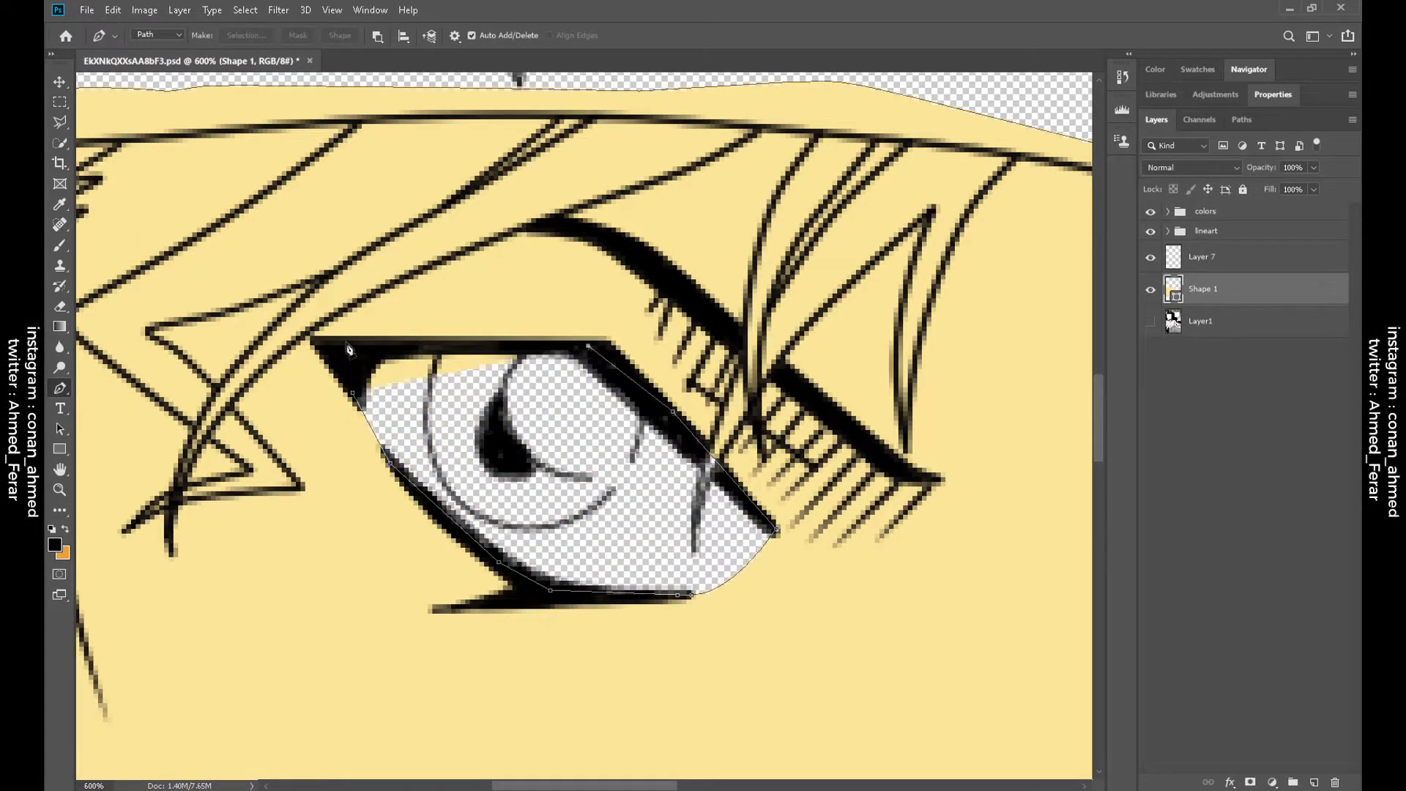
{"action": "left_click", "coordinate": [347, 347]}
Trace the right eye with the Pen tool and subtract its opening from the skin shape
{"action": "key", "text": "ctrl+minus"}
{"action": "key", "text": "ctrl+minus"}
{"action": "scroll", "coordinate": [804, 464], "scroll_direction": "up", "scroll_amount": 3}
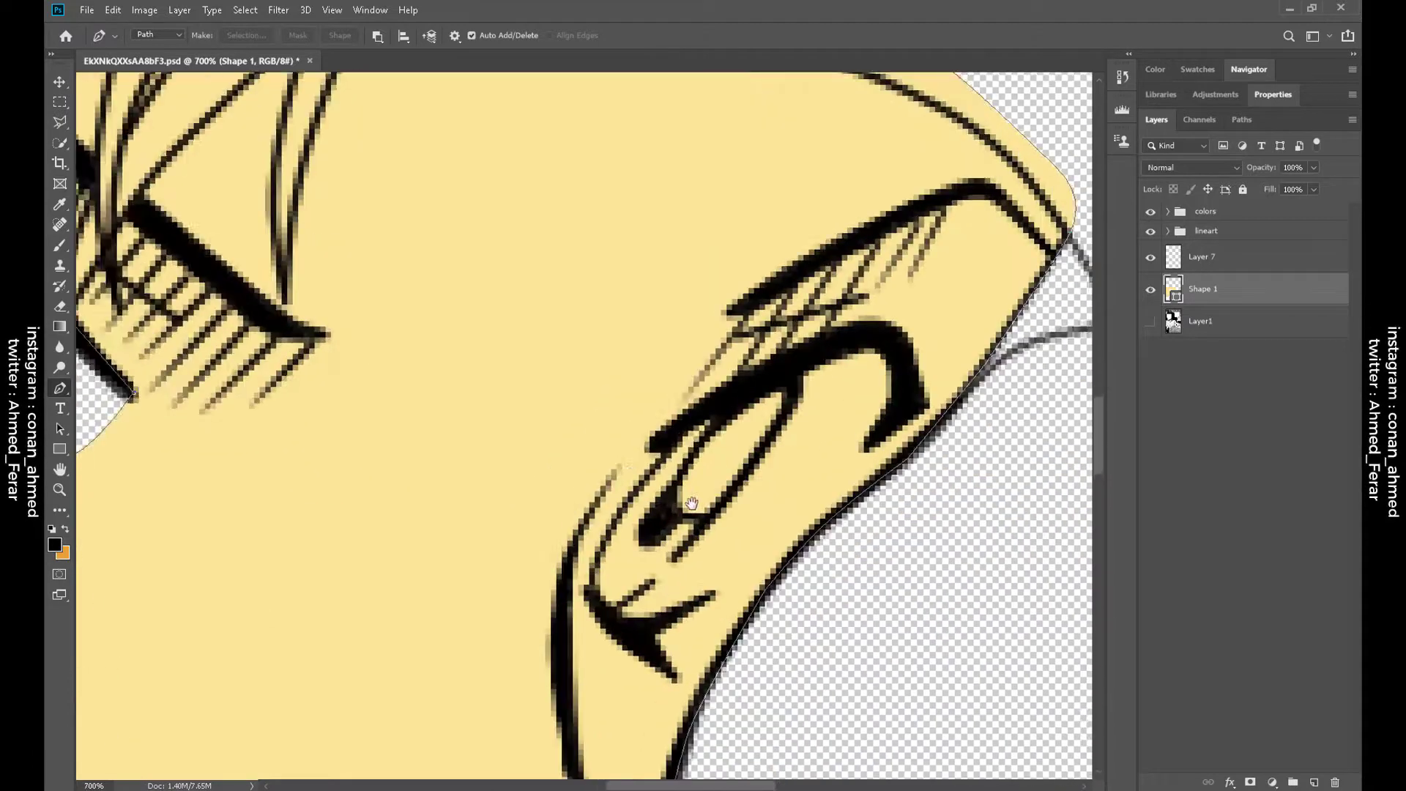
{"action": "left_click_drag", "start_coordinate": [670, 454], "coordinate": [487, 450]}
{"action": "left_click", "coordinate": [467, 643]}
{"action": "left_click", "coordinate": [494, 617]}
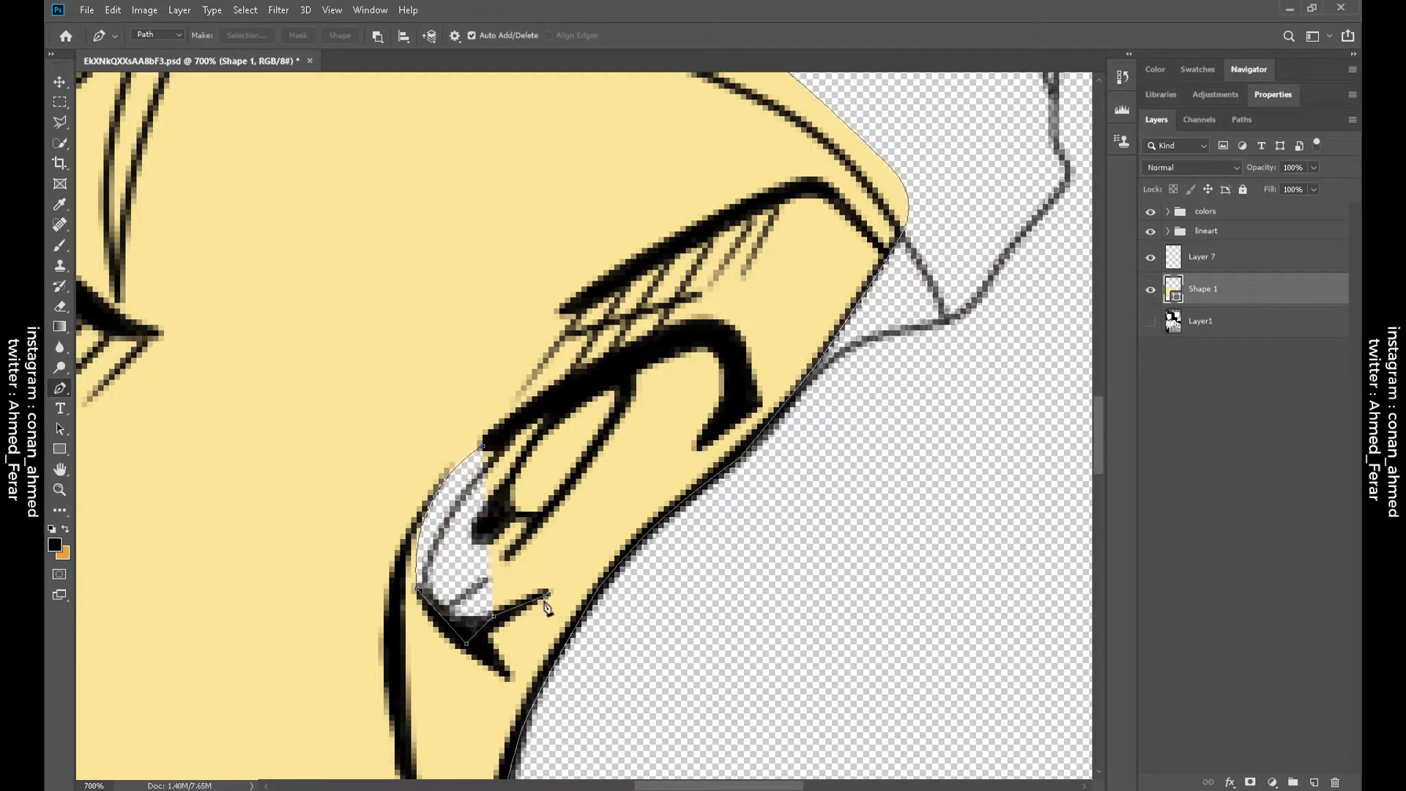
{"action": "left_click", "coordinate": [550, 589]}
{"action": "left_click", "coordinate": [708, 435]}
{"action": "left_click", "coordinate": [736, 399]}
{"action": "left_click", "coordinate": [663, 340]}
{"action": "left_click", "coordinate": [482, 445]}
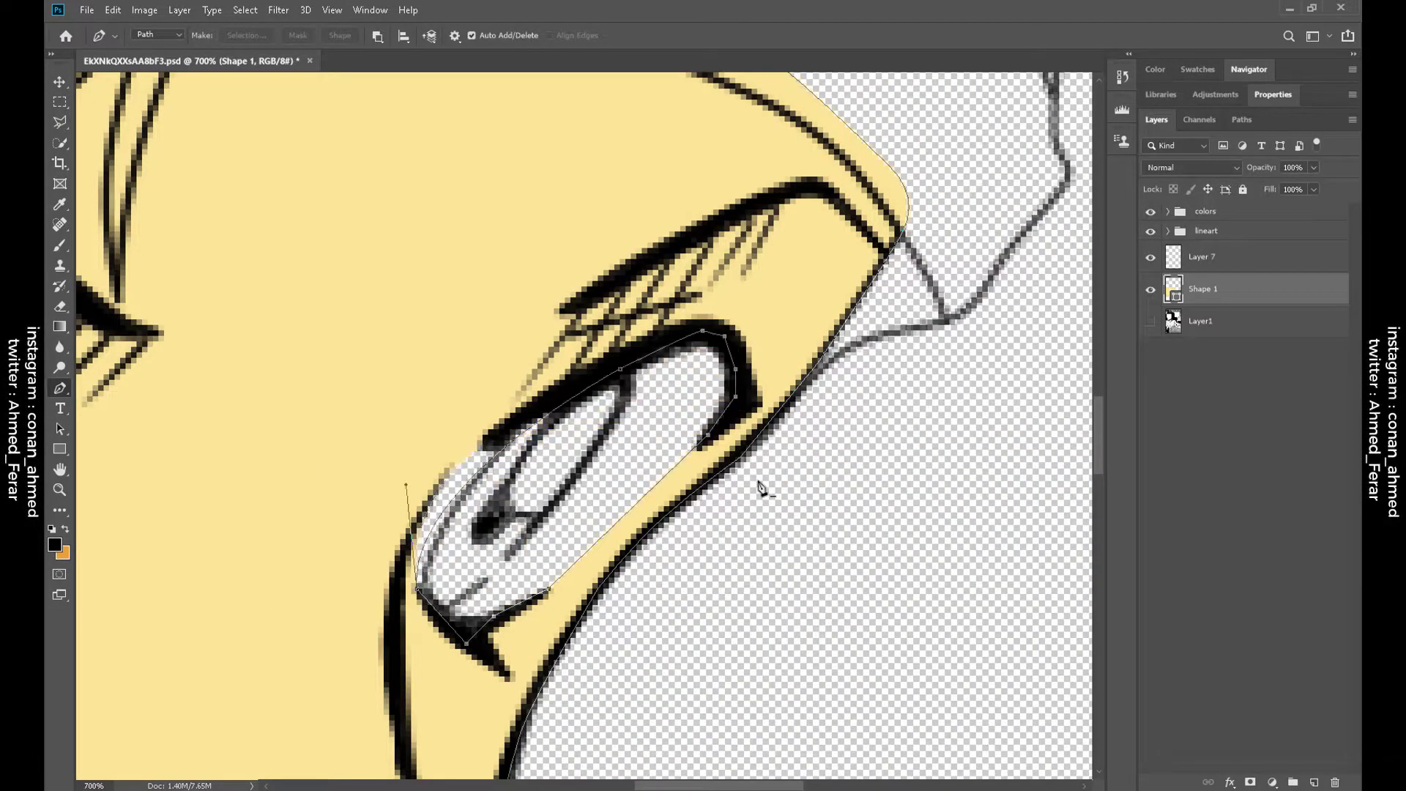
Return to the brush on Layer 7 and touch up the black lines of the mouth corner and left eye
{"action": "scroll", "coordinate": [757, 487], "scroll_direction": "down", "scroll_amount": 4}
{"action": "left_click_drag", "start_coordinate": [351, 601], "coordinate": [678, 394]}
{"action": "scroll", "coordinate": [679, 394], "scroll_direction": "up", "scroll_amount": 5}
{"action": "key", "text": "b"}
{"action": "key", "text": "alt+bracketright"}
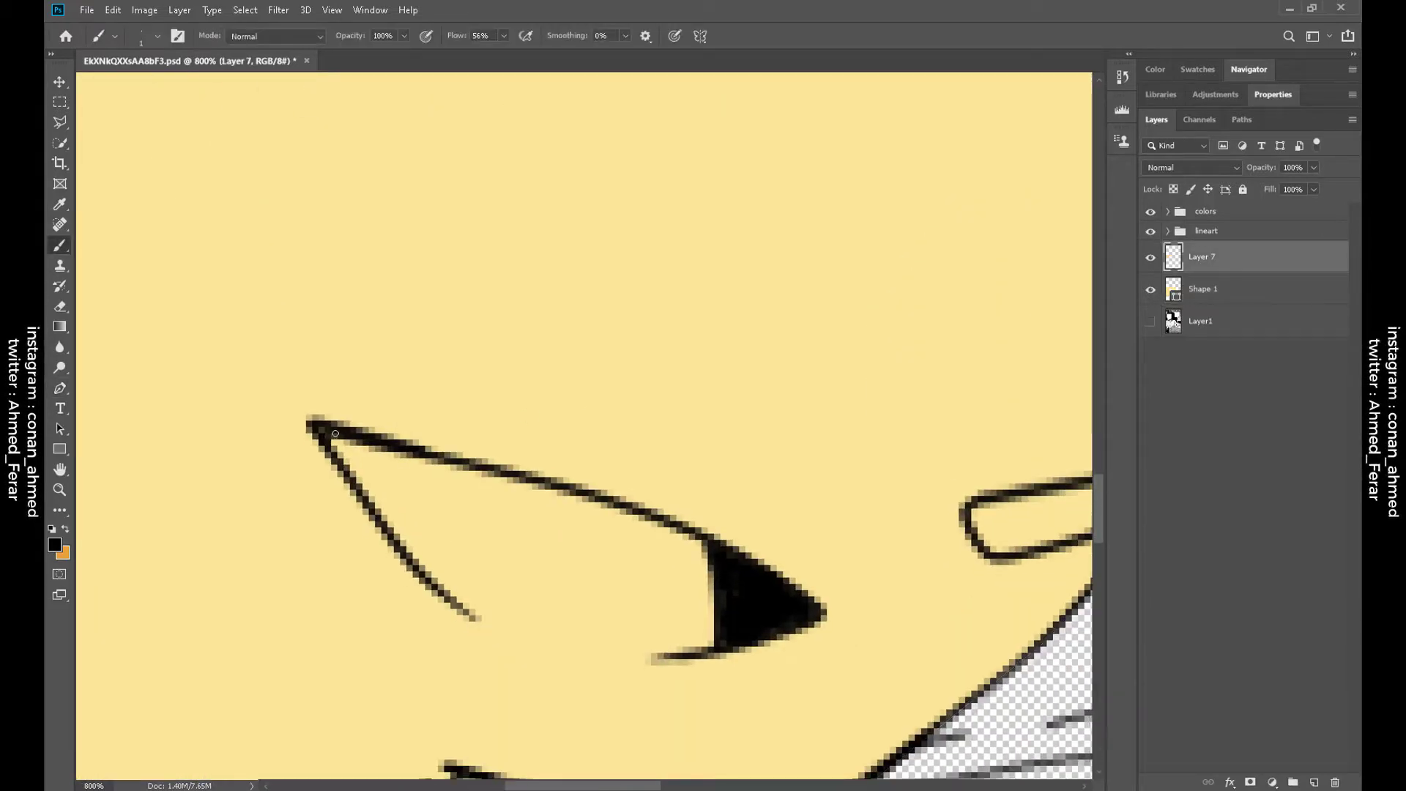
{"action": "scroll", "coordinate": [509, 410], "scroll_direction": "up", "scroll_amount": 10}
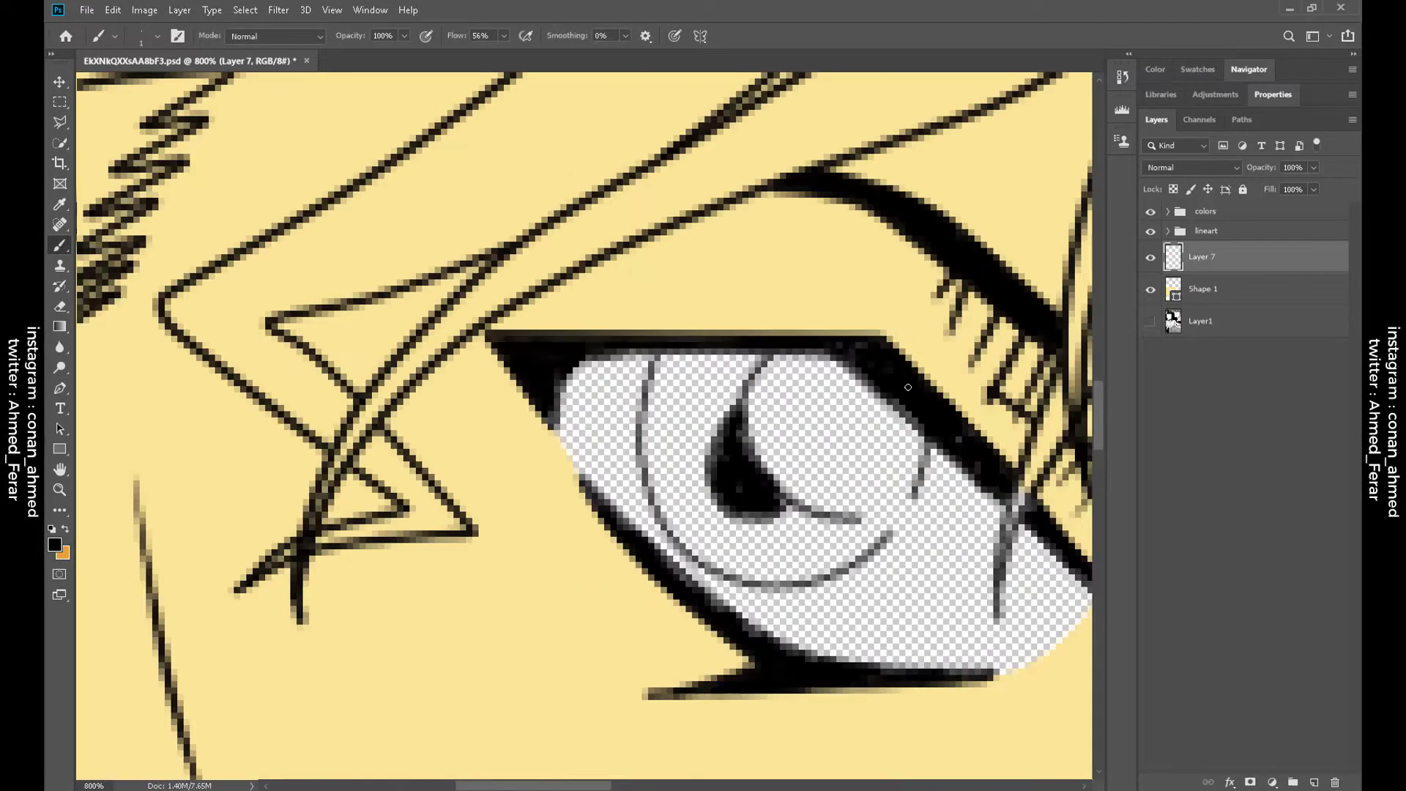
{"action": "scroll", "coordinate": [1004, 475], "scroll_direction": "down", "scroll_amount": 2}
{"action": "scroll", "coordinate": [1005, 475], "scroll_direction": "right", "scroll_amount": 4}
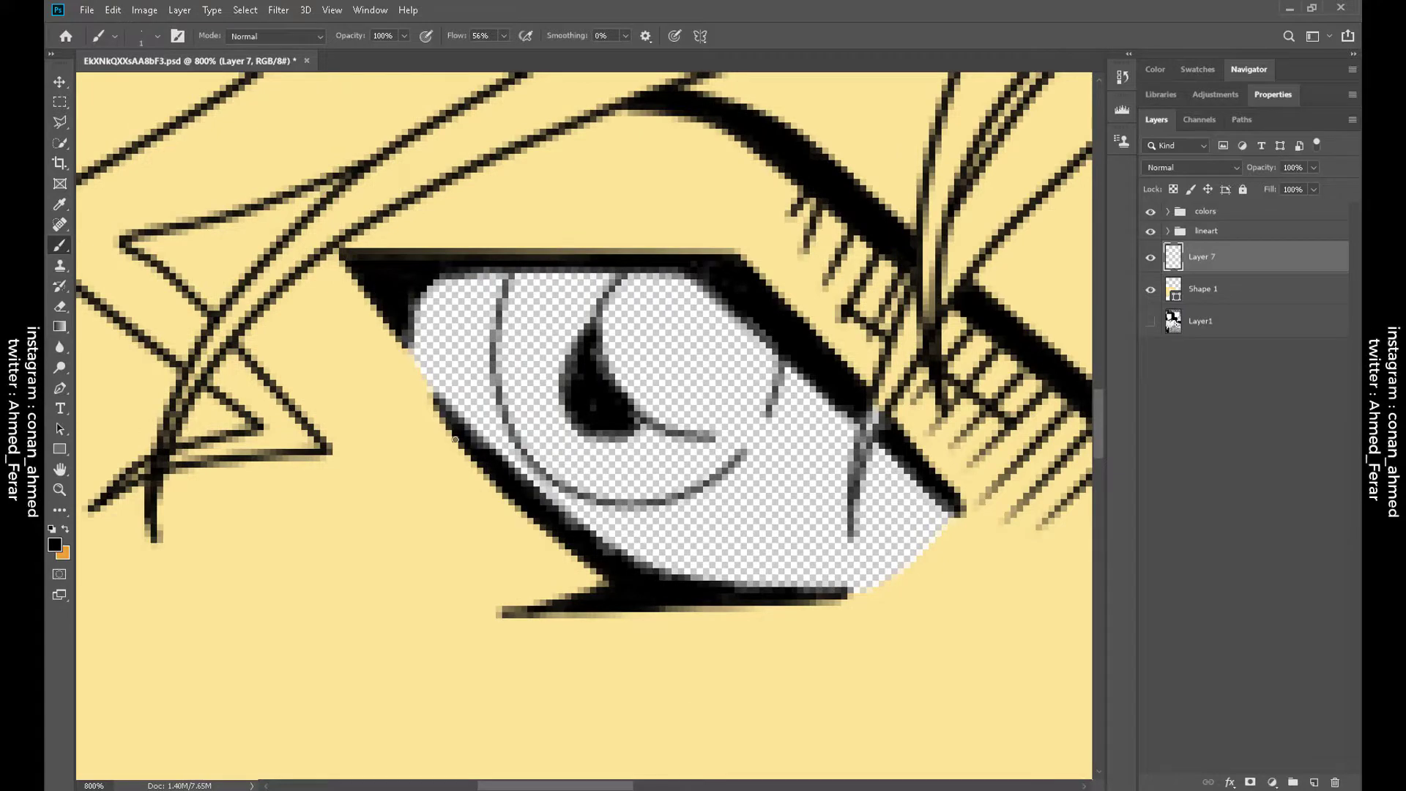
{"action": "scroll", "coordinate": [781, 509], "scroll_direction": "down", "scroll_amount": 3}
{"action": "scroll", "coordinate": [781, 509], "scroll_direction": "right", "scroll_amount": 8}
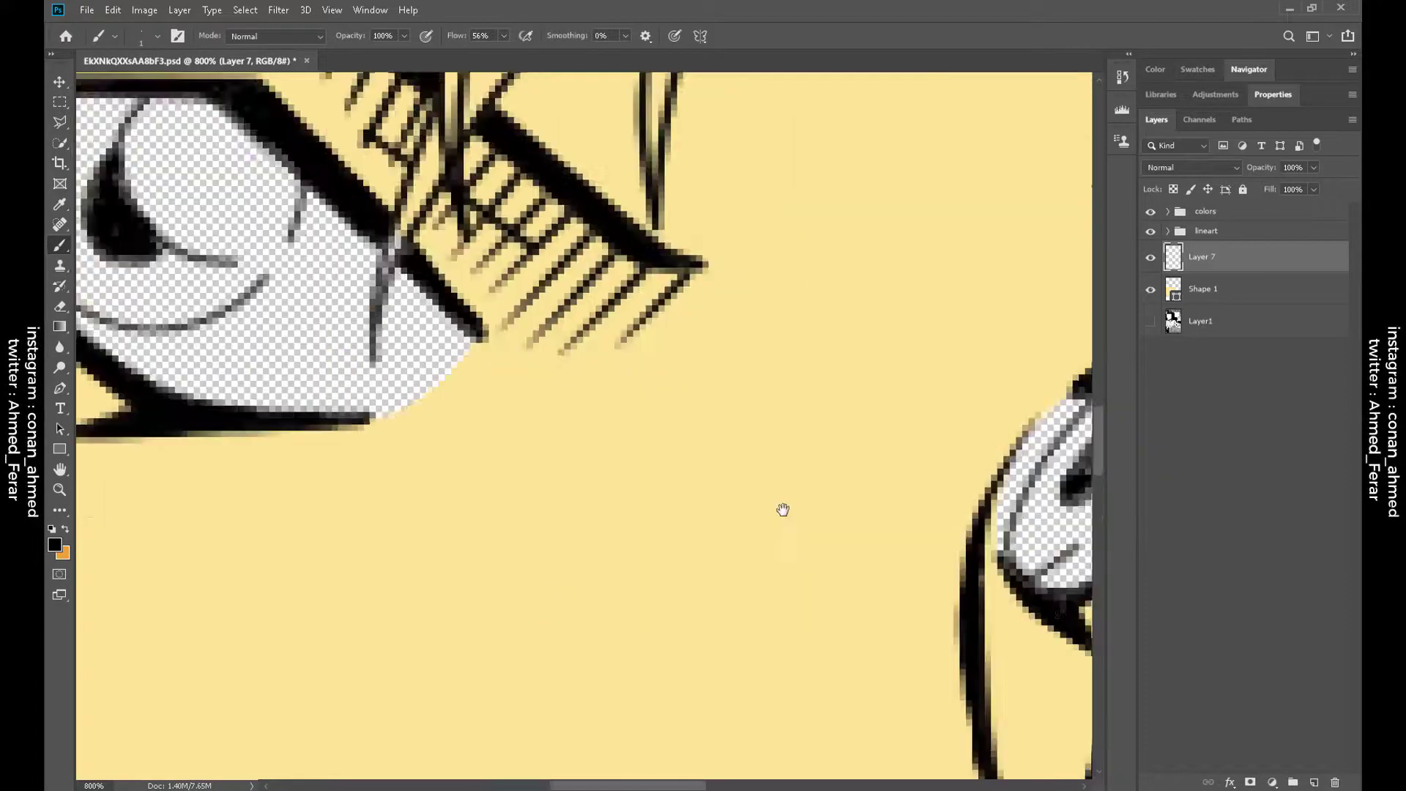
Trace a closed Pen path around the open mouth, following the lip lines
{"action": "scroll", "coordinate": [597, 235], "scroll_direction": "up", "scroll_amount": 5}
{"action": "scroll", "coordinate": [817, 512], "scroll_direction": "left", "scroll_amount": 5}
{"action": "key", "text": "p"}
{"action": "left_click", "coordinate": [808, 506]}
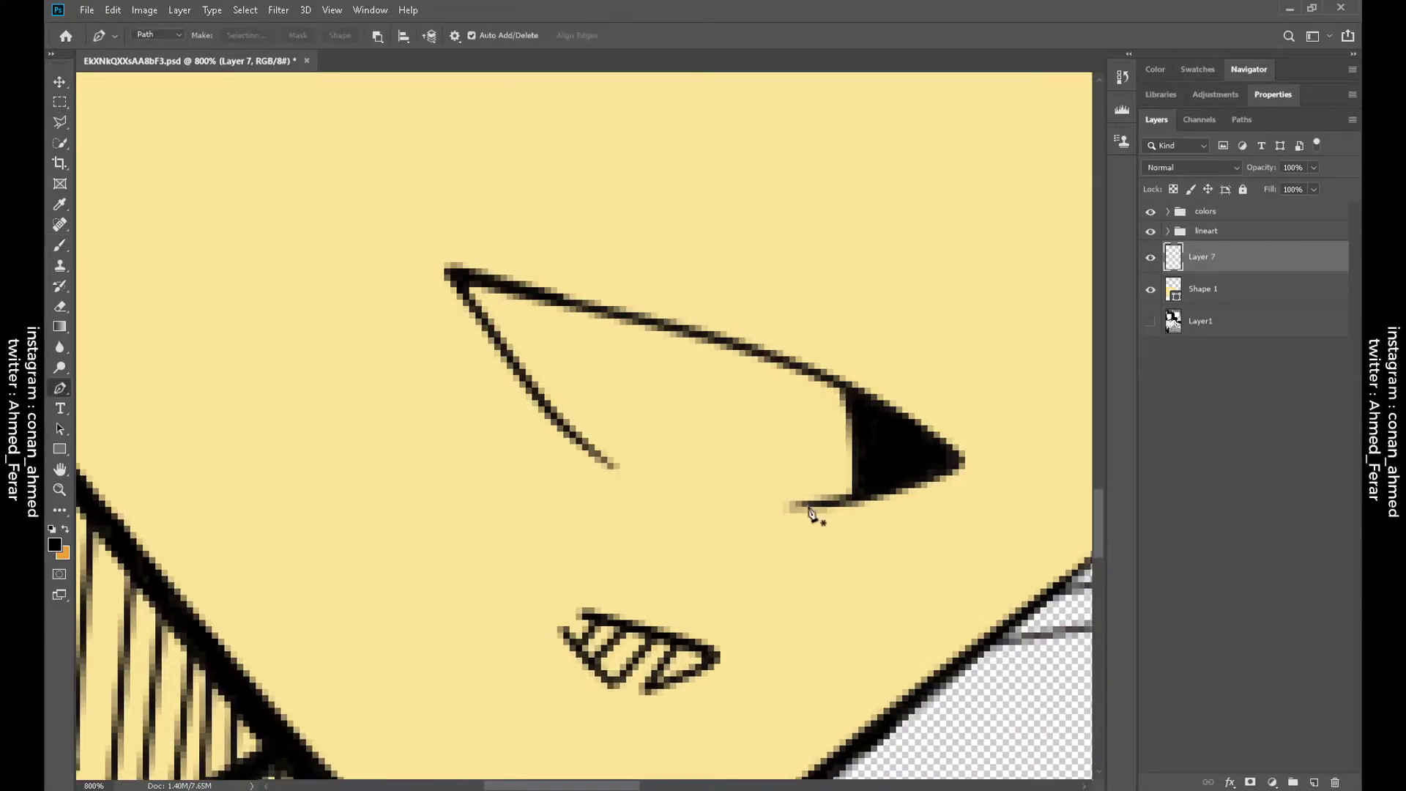
{"action": "left_click_drag", "start_coordinate": [612, 466], "coordinate": [590, 452]}
{"action": "left_click_drag", "start_coordinate": [457, 280], "coordinate": [476, 281]}
{"action": "left_click", "coordinate": [859, 394]}
{"action": "left_click_drag", "start_coordinate": [888, 448], "coordinate": [898, 433]}
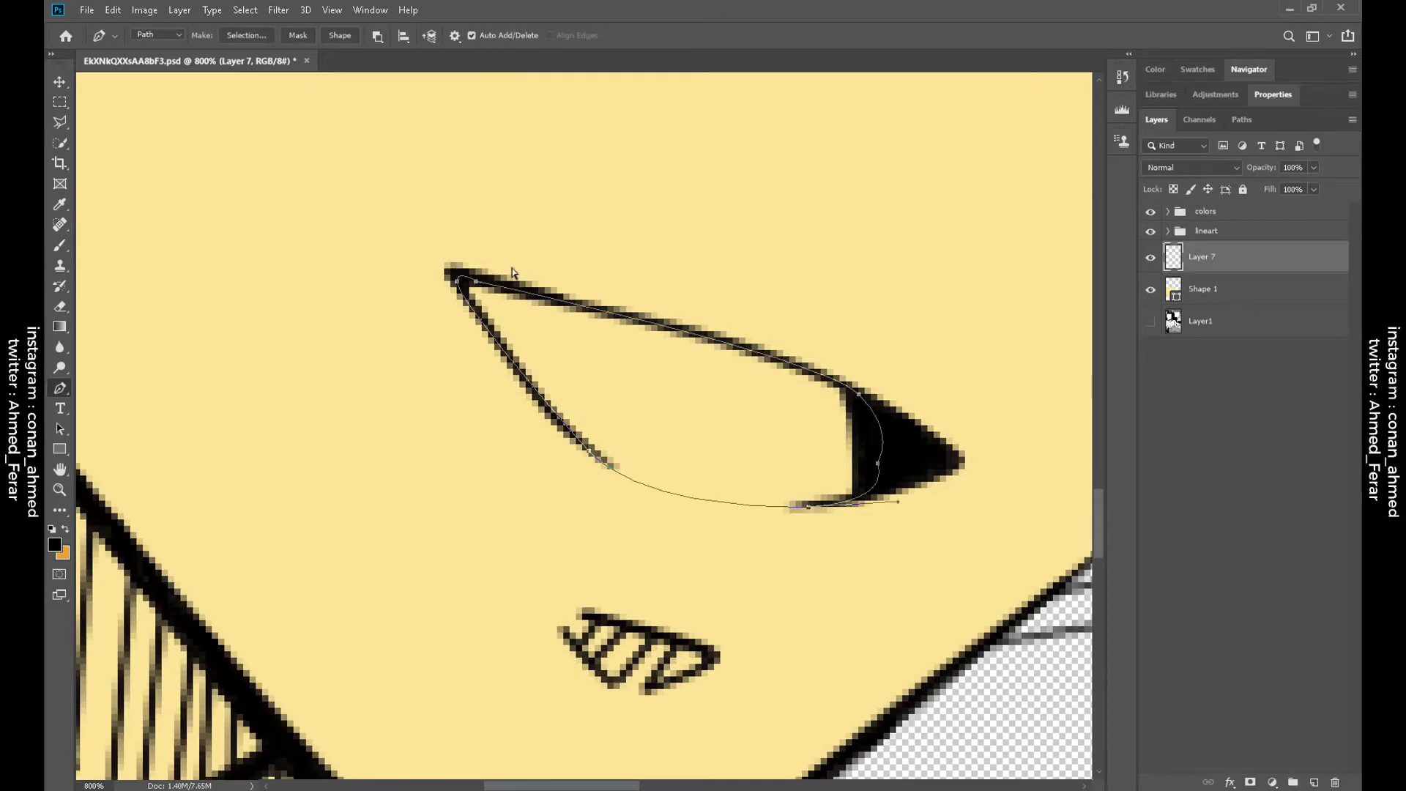
{"action": "left_click", "coordinate": [457, 280]}
Cut the traced mouth opening out of the Shape 1 skin
{"action": "key", "text": "ctrl+Return"}
{"action": "key", "text": "Delete"}
{"action": "scroll", "coordinate": [1016, 485], "scroll_direction": "down", "scroll_amount": 3}
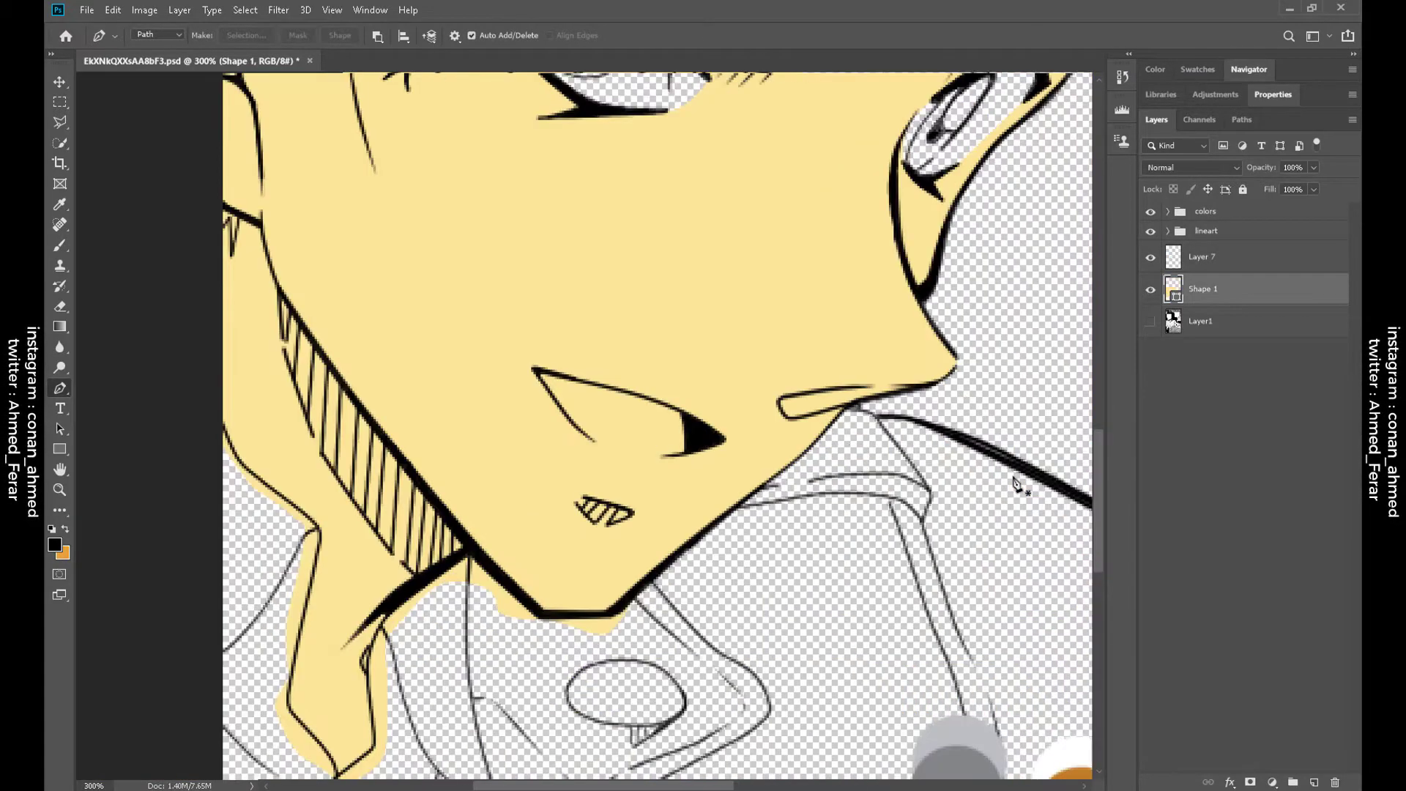
{"action": "scroll", "coordinate": [1016, 485], "scroll_direction": "down", "scroll_amount": 3}
{"action": "scroll", "coordinate": [1017, 485], "scroll_direction": "up", "scroll_amount": 2}
Refine the black outlines around the cut-out left and right eyes with the brush on Layer 7
{"action": "left_click", "coordinate": [1269, 320]}
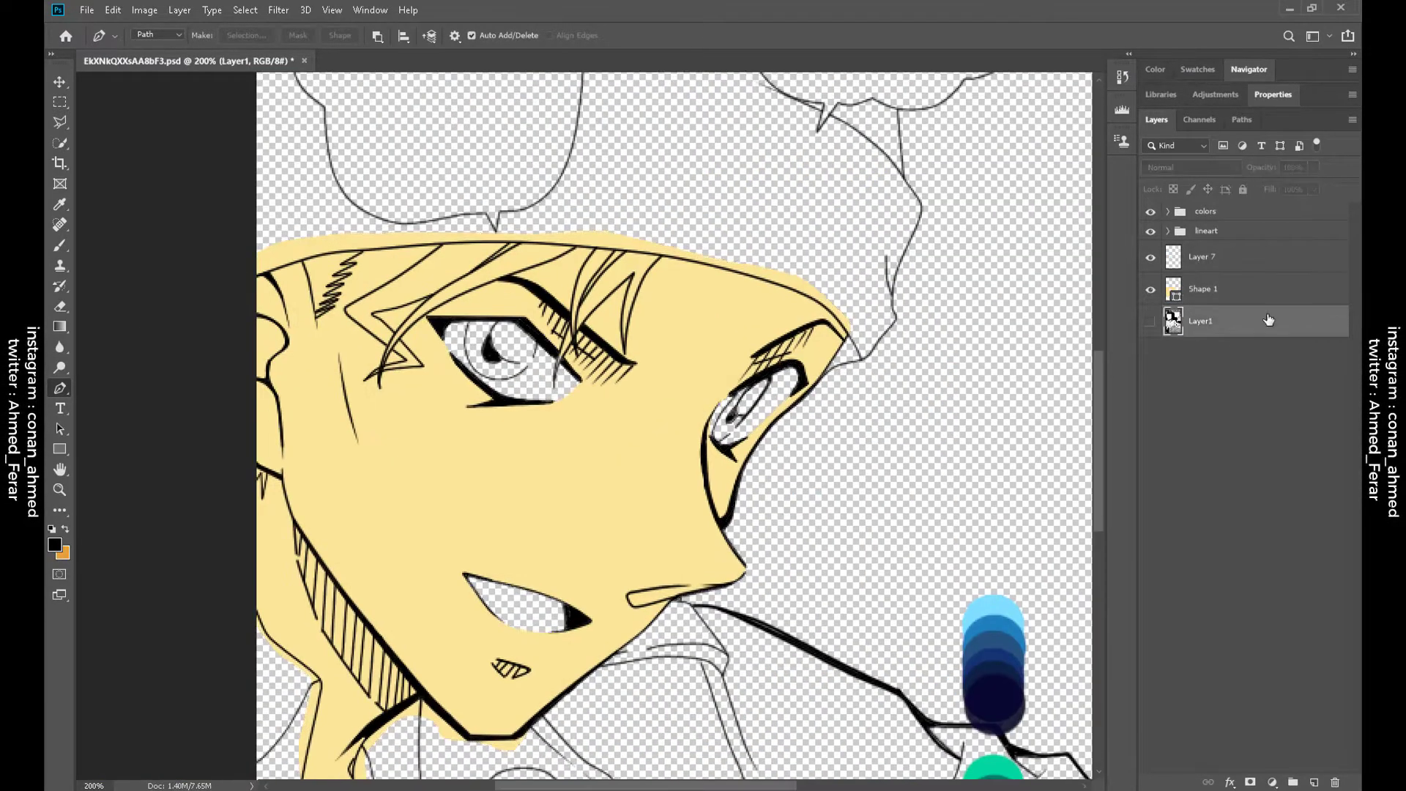
{"action": "key", "text": "ctrl+plus"}
{"action": "key", "text": "ctrl+plus"}
{"action": "left_click", "coordinate": [1201, 256]}
{"action": "key", "text": "b"}
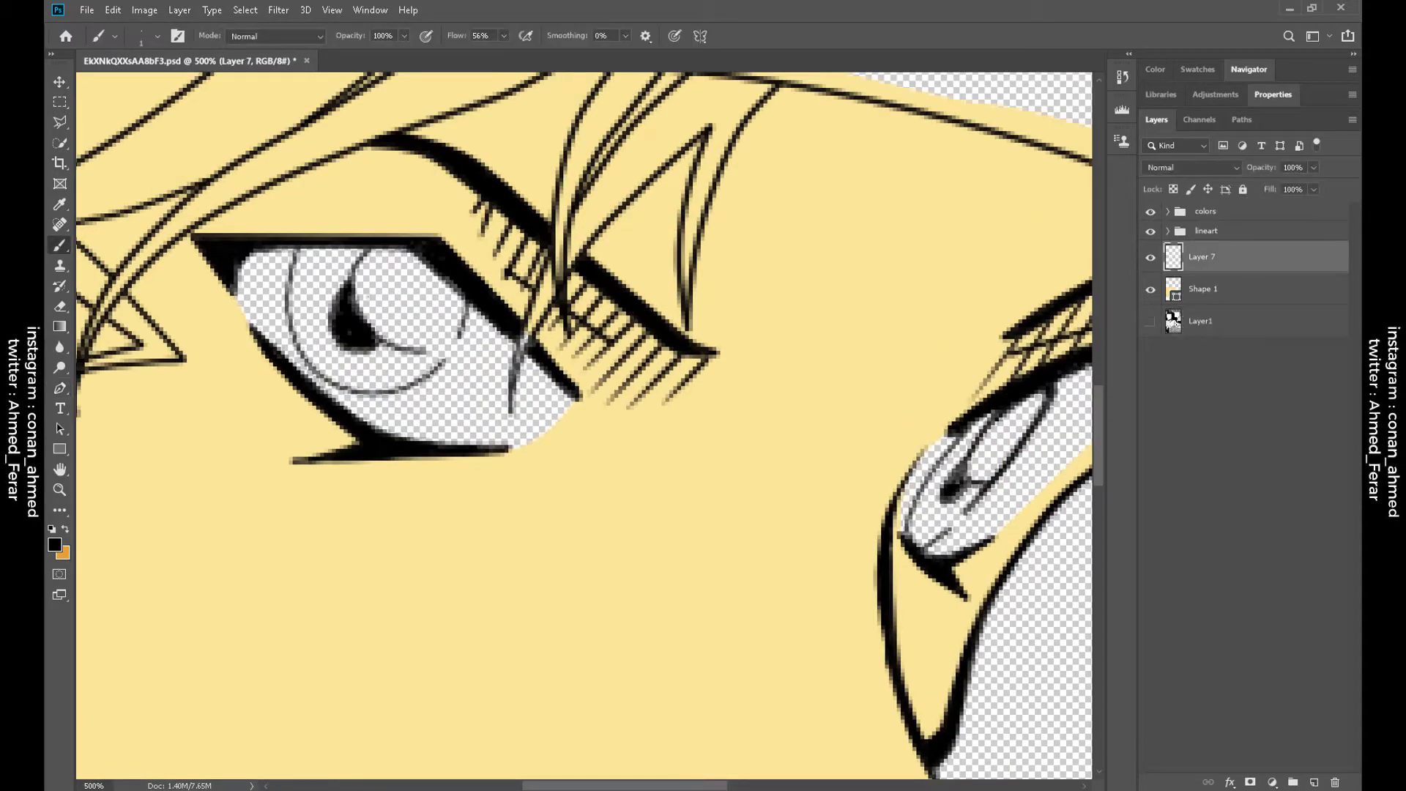
{"action": "key", "text": "ctrl+plus"}
{"action": "key", "text": "ctrl+plus"}
{"action": "key", "text": "ctrl+plus"}
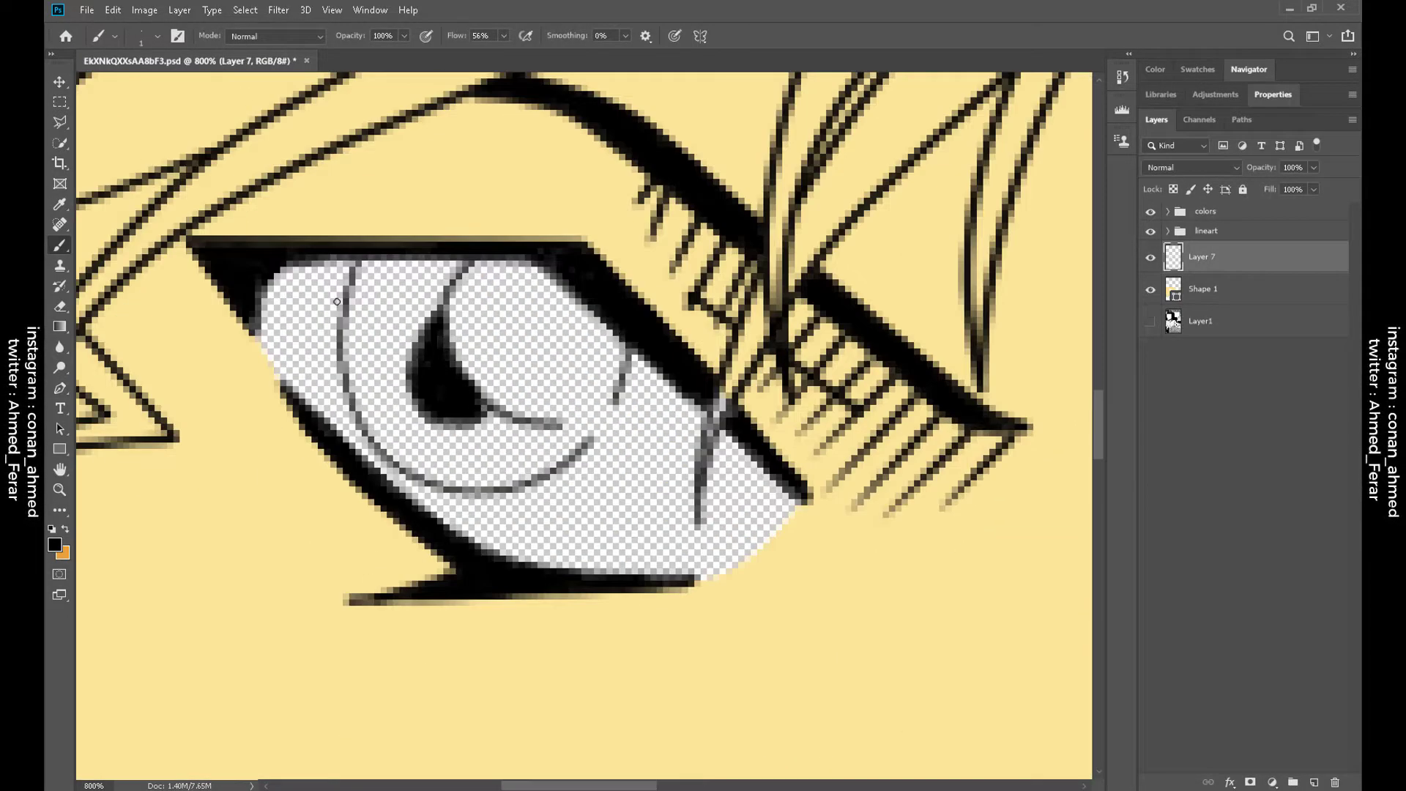
{"action": "scroll", "coordinate": [337, 301], "scroll_direction": "down", "scroll_amount": 6}
{"action": "scroll", "coordinate": [640, 451], "scroll_direction": "up", "scroll_amount": 5}
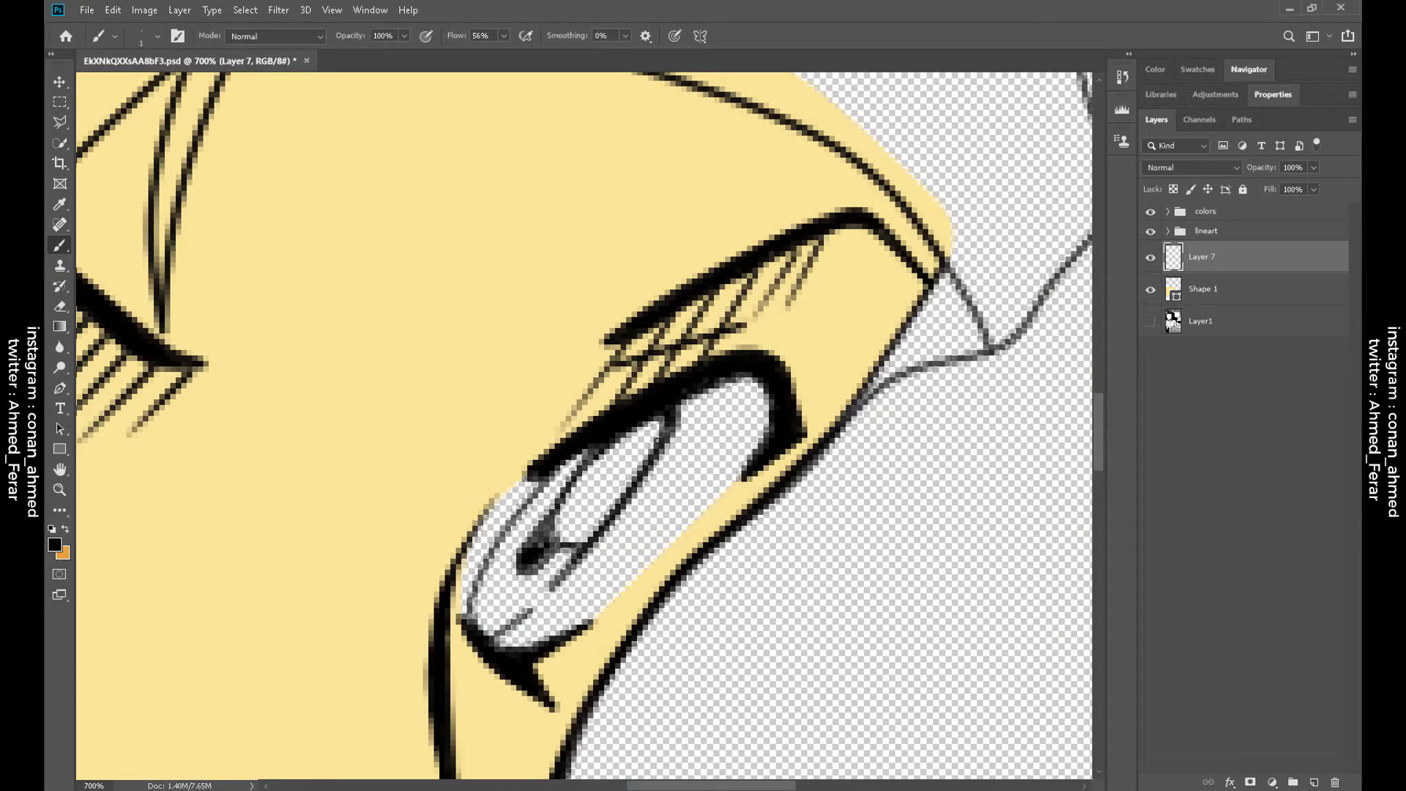
{"action": "scroll", "coordinate": [733, 372], "scroll_direction": "down", "scroll_amount": 8}
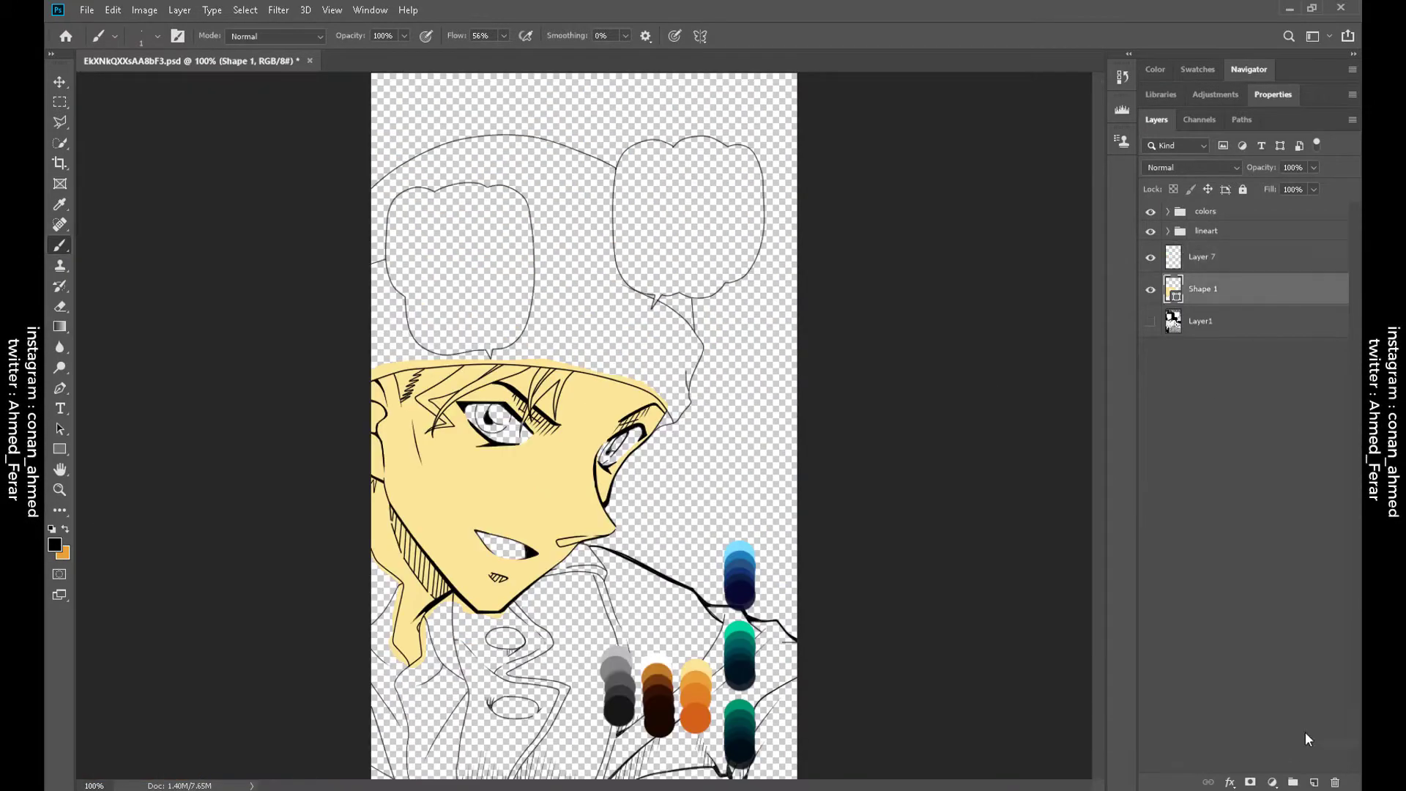
Add a layer clipped to Shape 1, swap the colours and sample an orange from the palette as background colour
{"action": "left_click_drag", "start_coordinate": [1215, 256], "coordinate": [1223, 261]}
{"action": "key", "text": "ctrl+shift+alt+n"}
{"action": "key", "text": "x"}
{"action": "left_click", "coordinate": [65, 555]}
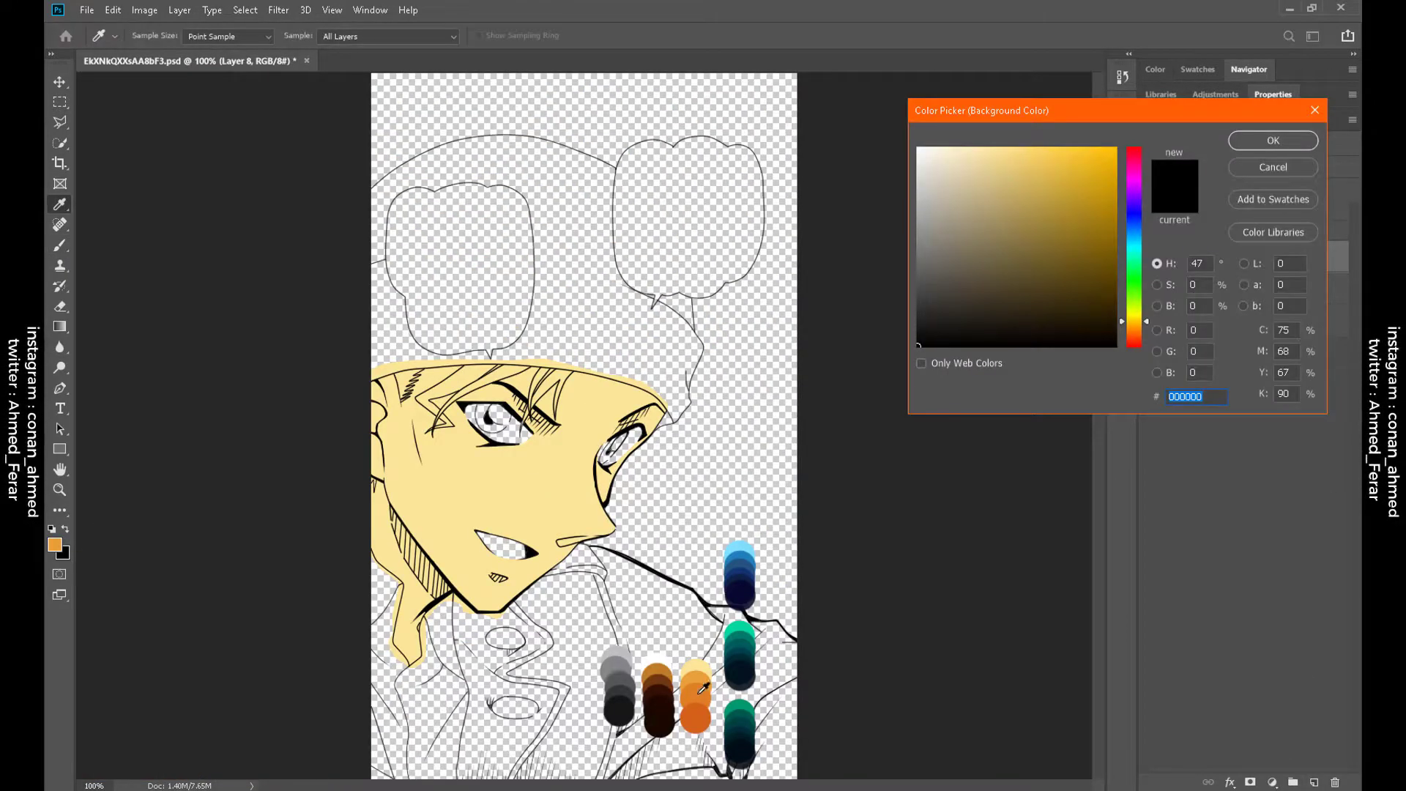
{"action": "left_click", "coordinate": [704, 688]}
{"action": "key", "text": "Return"}
Take the Pen tool, show the Layer1 manga reference and hide the Shape 1 skin
{"action": "key", "text": "p"}
{"action": "scroll", "coordinate": [472, 577], "scroll_direction": "up", "scroll_amount": 3}
{"action": "left_click_drag", "start_coordinate": [472, 578], "coordinate": [906, 257]}
{"action": "left_click_drag", "start_coordinate": [377, 650], "coordinate": [549, 493]}
{"action": "scroll", "coordinate": [486, 556], "scroll_direction": "up", "scroll_amount": 3}
{"action": "left_click_drag", "start_coordinate": [806, 410], "coordinate": [440, 337]}
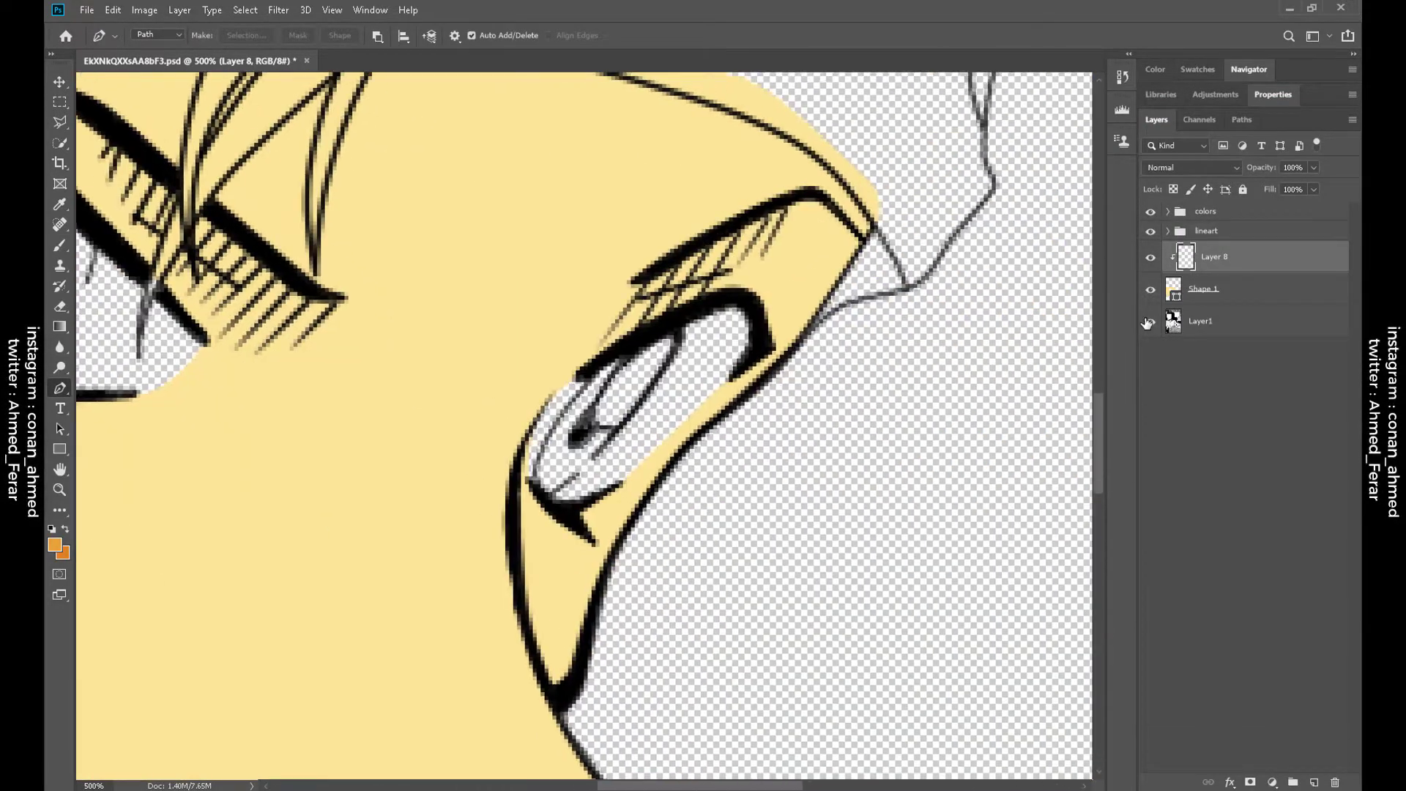
{"action": "left_click", "coordinate": [1150, 289]}
Trace the shadow outline from the right eye's inner corner down to the socket's lower tip and along the right brow hatching
{"action": "left_click_drag", "start_coordinate": [660, 440], "coordinate": [740, 377]}
{"action": "left_click", "coordinate": [678, 456]}
{"action": "left_click_drag", "start_coordinate": [676, 612], "coordinate": [703, 661]}
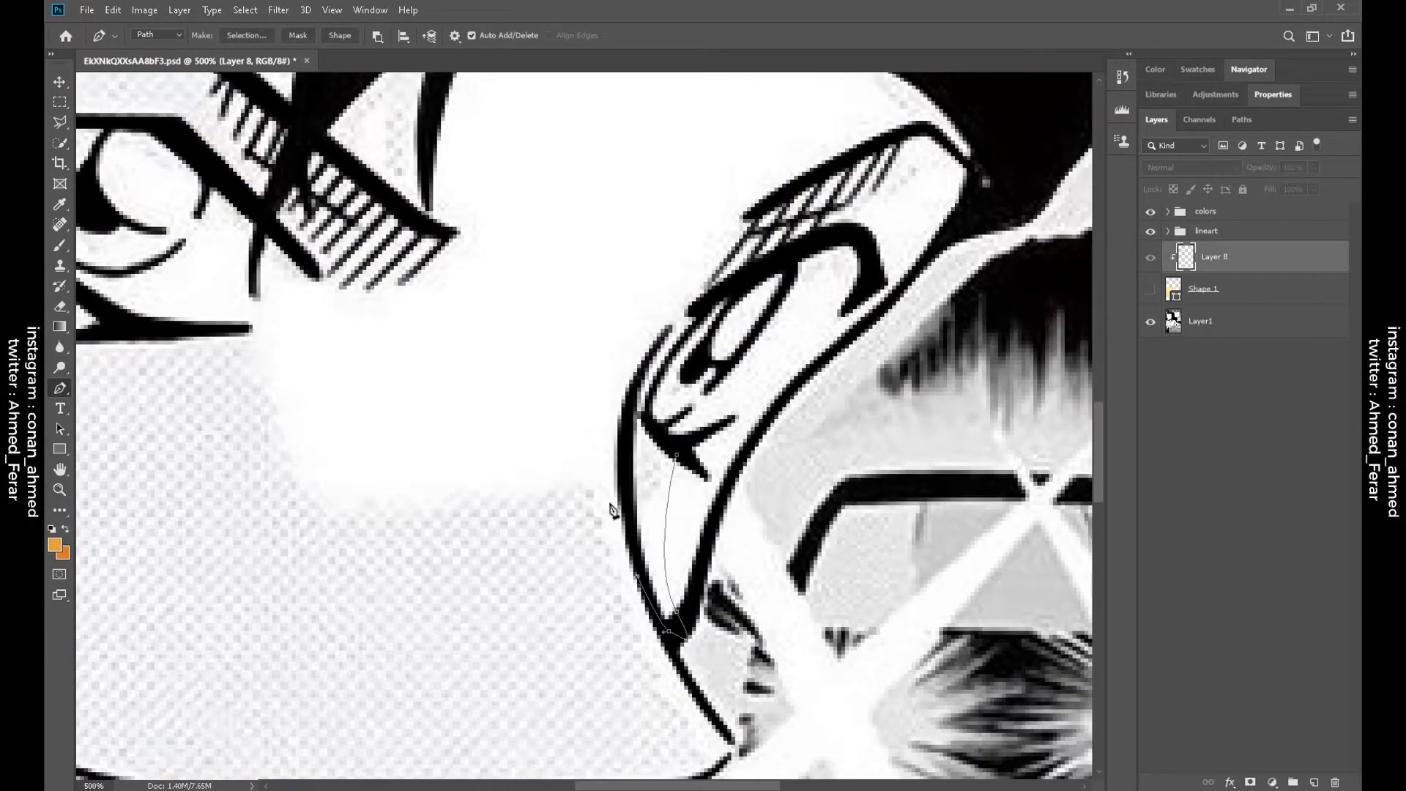
{"action": "scroll", "coordinate": [654, 441], "scroll_direction": "up", "scroll_amount": 3}
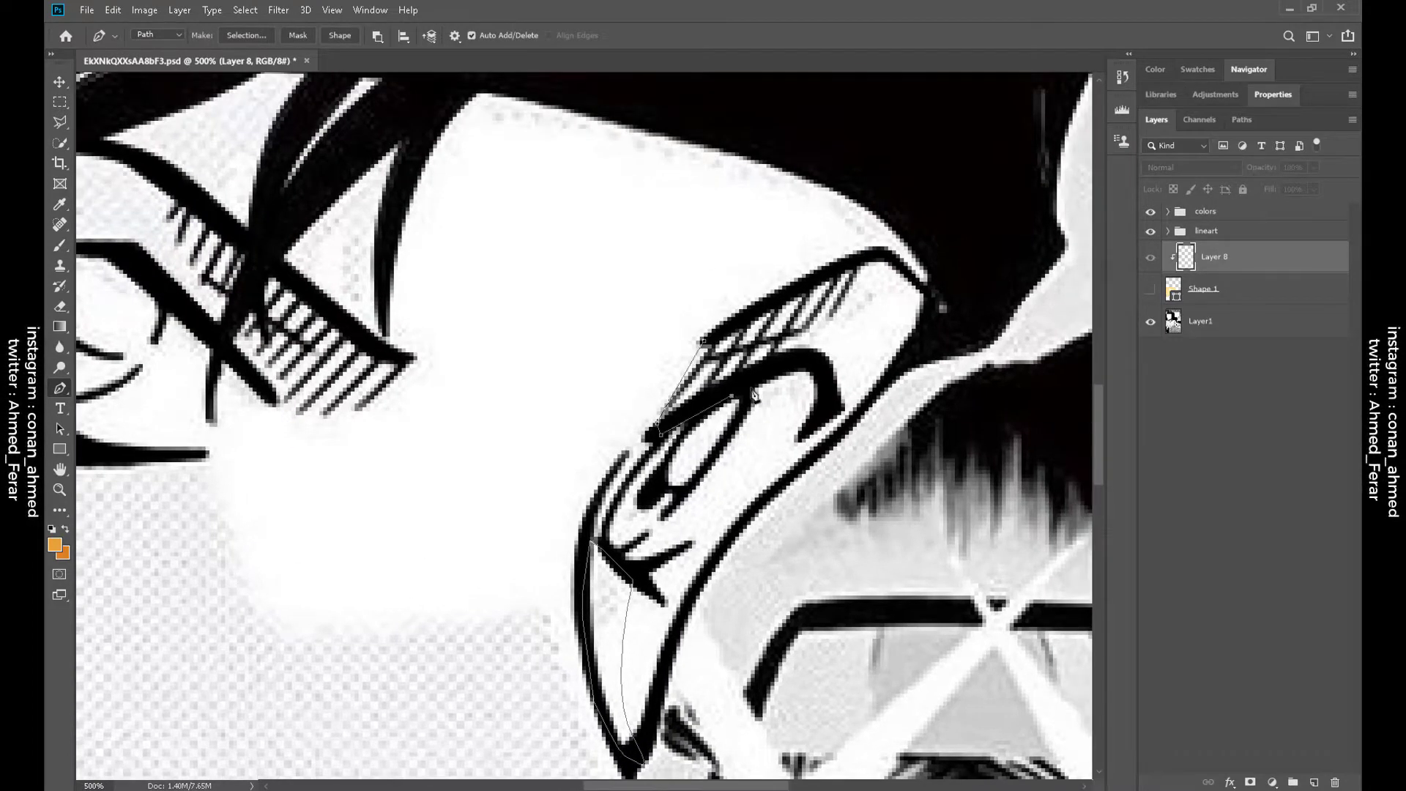
Trace the shadow edge across the forehead below the cap and around the hair strands beside the left brow
{"action": "left_click", "coordinate": [680, 172]}
{"action": "left_click", "coordinate": [461, 140]}
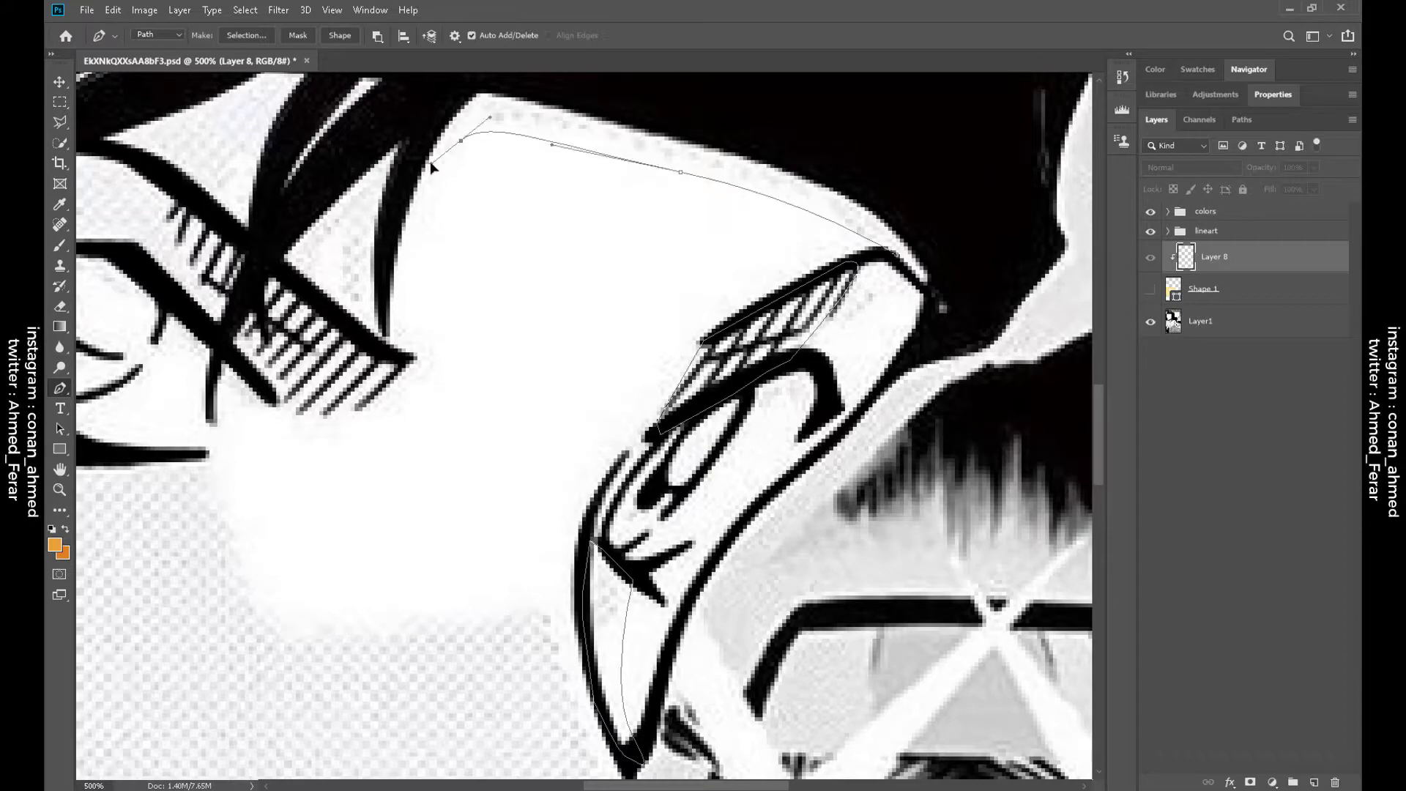
{"action": "left_click", "coordinate": [390, 317]}
{"action": "scroll", "coordinate": [417, 248], "scroll_direction": "left", "scroll_amount": 5}
{"action": "scroll", "coordinate": [564, 284], "scroll_direction": "down", "scroll_amount": 1}
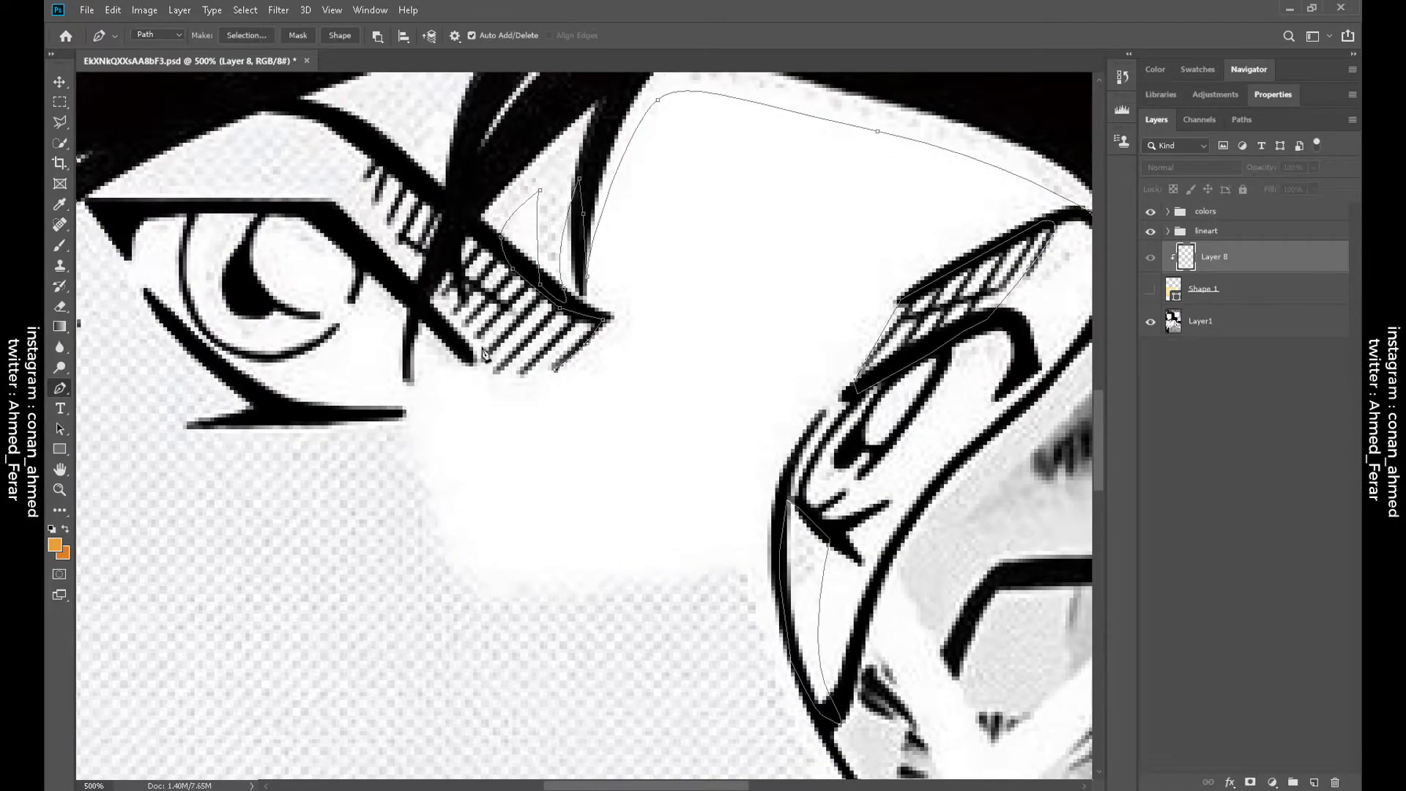
Continue the shadow path from the left eye across the cheek, up the nose bridge side and around the nose tip
{"action": "scroll", "coordinate": [421, 291], "scroll_direction": "left", "scroll_amount": 4}
{"action": "scroll", "coordinate": [521, 493], "scroll_direction": "down", "scroll_amount": 4}
{"action": "left_click_drag", "start_coordinate": [471, 404], "coordinate": [505, 410]}
{"action": "left_click", "coordinate": [787, 473]}
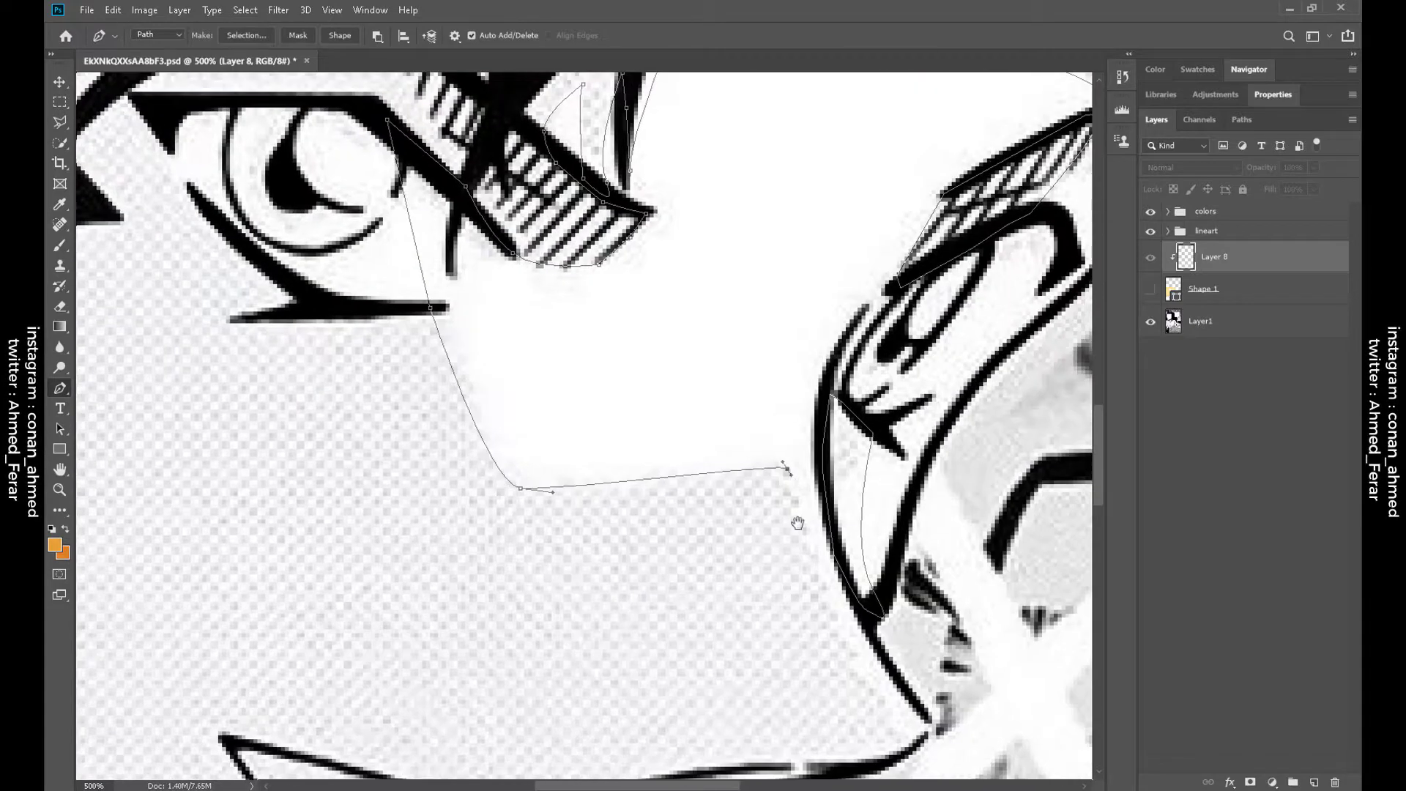
{"action": "scroll", "coordinate": [657, 461], "scroll_direction": "down", "scroll_amount": 4}
{"action": "scroll", "coordinate": [657, 461], "scroll_direction": "right", "scroll_amount": 3}
{"action": "left_click_drag", "start_coordinate": [740, 559], "coordinate": [640, 574]}
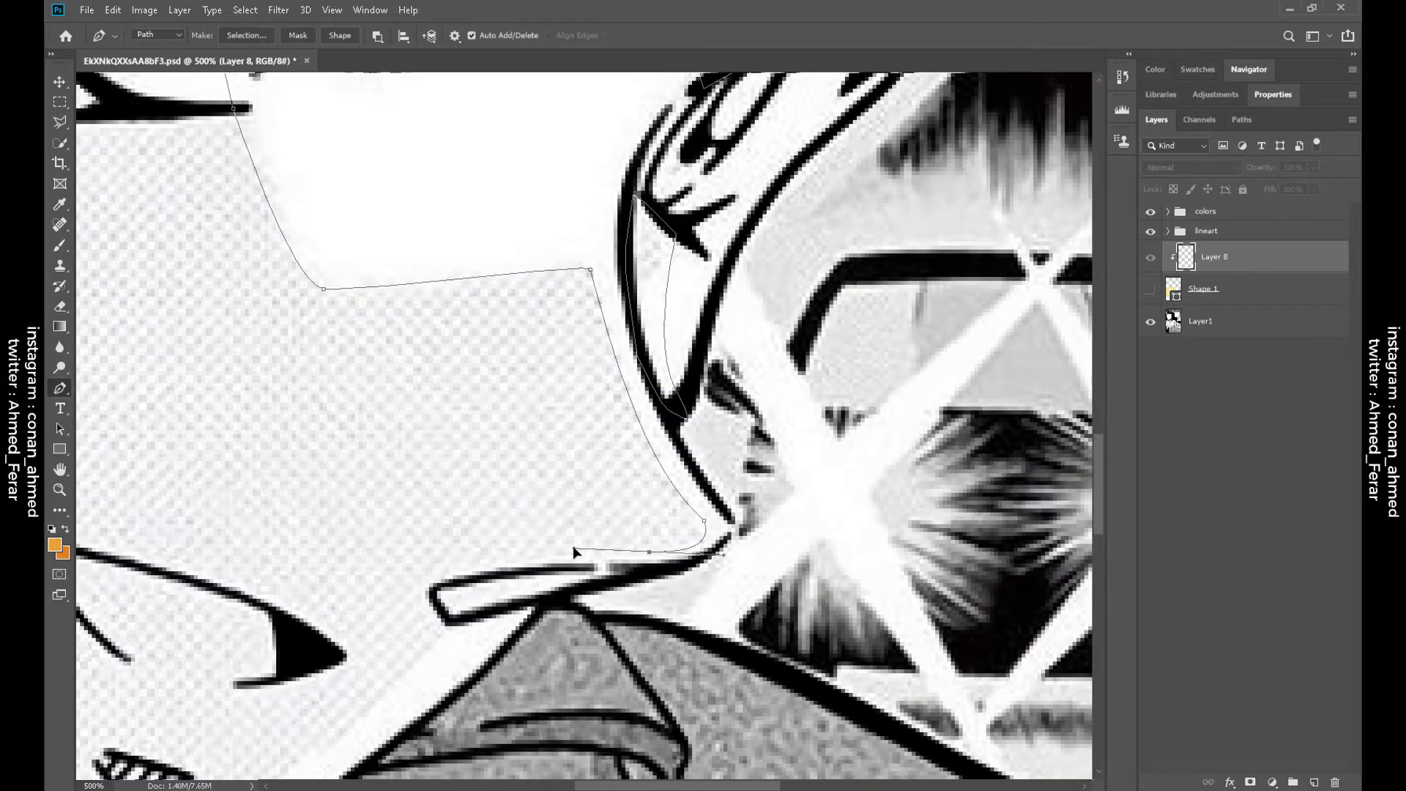
Continue the shadow path beneath the nose, around the nostril's end and diagonally down to the chin
{"action": "scroll", "coordinate": [573, 547], "scroll_direction": "left", "scroll_amount": 5}
{"action": "scroll", "coordinate": [573, 547], "scroll_direction": "down", "scroll_amount": 3}
{"action": "left_click", "coordinate": [648, 449]}
{"action": "left_click", "coordinate": [650, 490]}
{"action": "scroll", "coordinate": [650, 491], "scroll_direction": "left", "scroll_amount": 4}
{"action": "scroll", "coordinate": [650, 491], "scroll_direction": "down", "scroll_amount": 4}
{"action": "left_click_drag", "start_coordinate": [520, 643], "coordinate": [489, 711]}
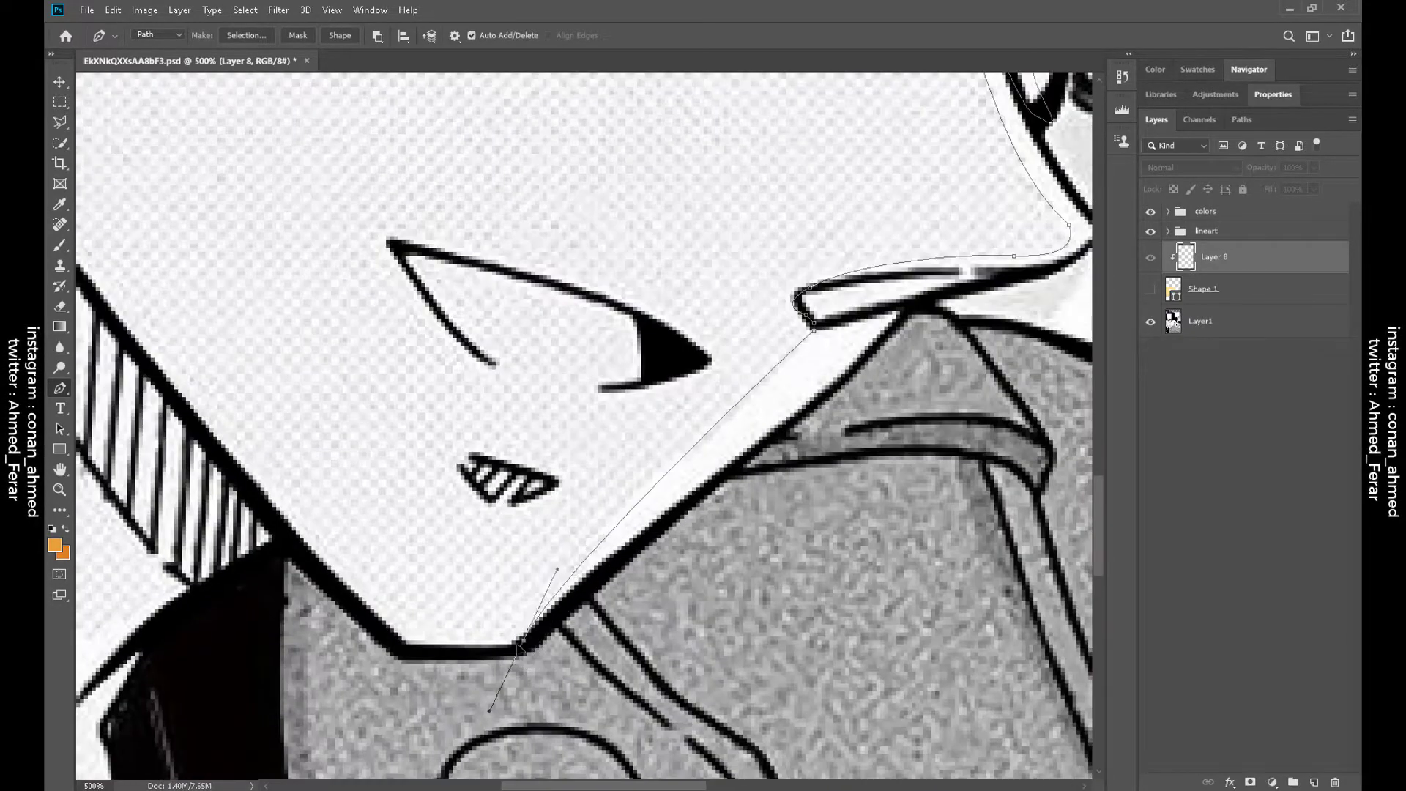
Carry the shadow path around the neck, outside the canvas's left edge and over the cap to enclose the face shadow
{"action": "scroll", "coordinate": [773, 380], "scroll_direction": "left", "scroll_amount": 4}
{"action": "scroll", "coordinate": [773, 380], "scroll_direction": "down", "scroll_amount": 4}
{"action": "left_click_drag", "start_coordinate": [642, 477], "coordinate": [437, 402]}
{"action": "scroll", "coordinate": [505, 223], "scroll_direction": "left", "scroll_amount": 3}
{"action": "scroll", "coordinate": [506, 223], "scroll_direction": "down", "scroll_amount": 4}
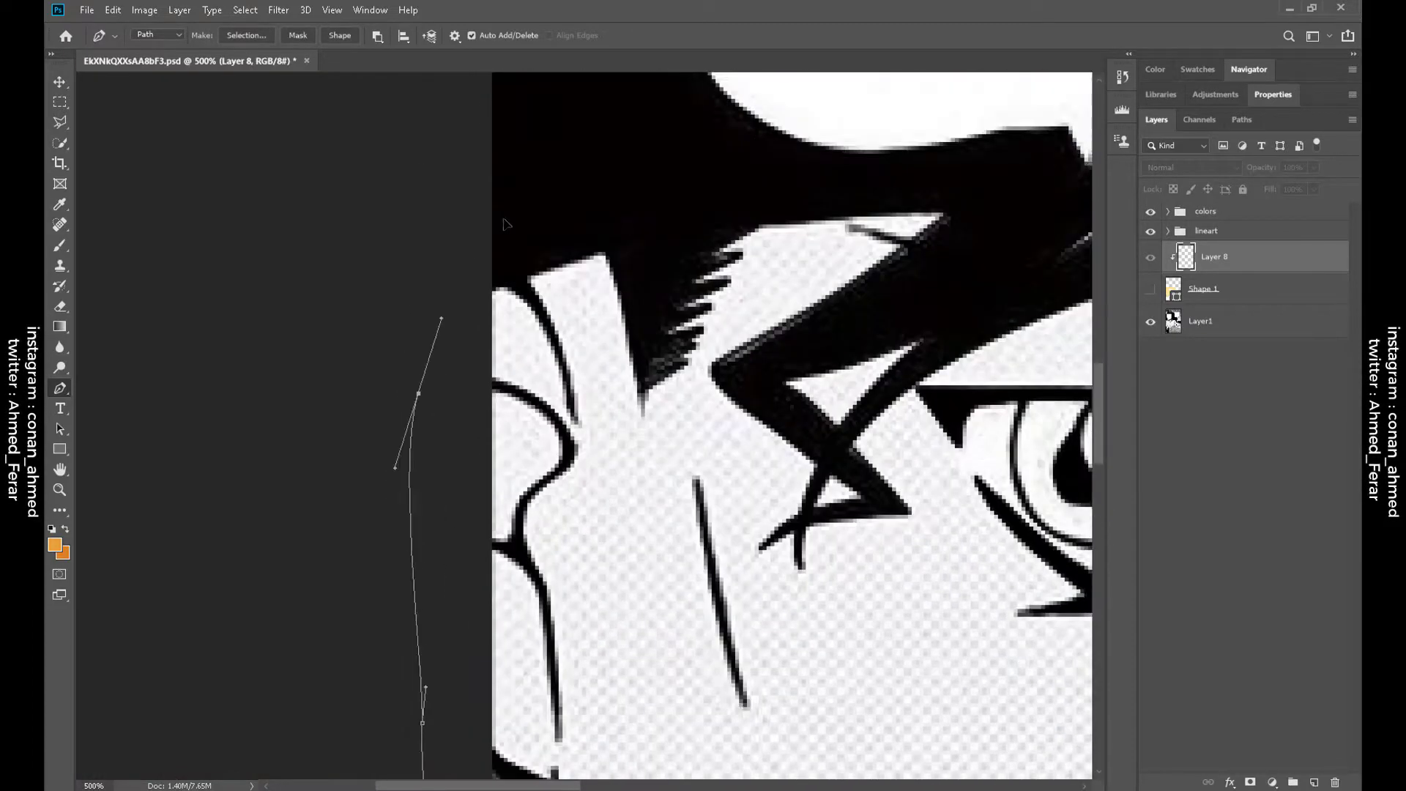
{"action": "scroll", "coordinate": [505, 223], "scroll_direction": "right", "scroll_amount": 5}
{"action": "scroll", "coordinate": [754, 195], "scroll_direction": "down", "scroll_amount": 4}
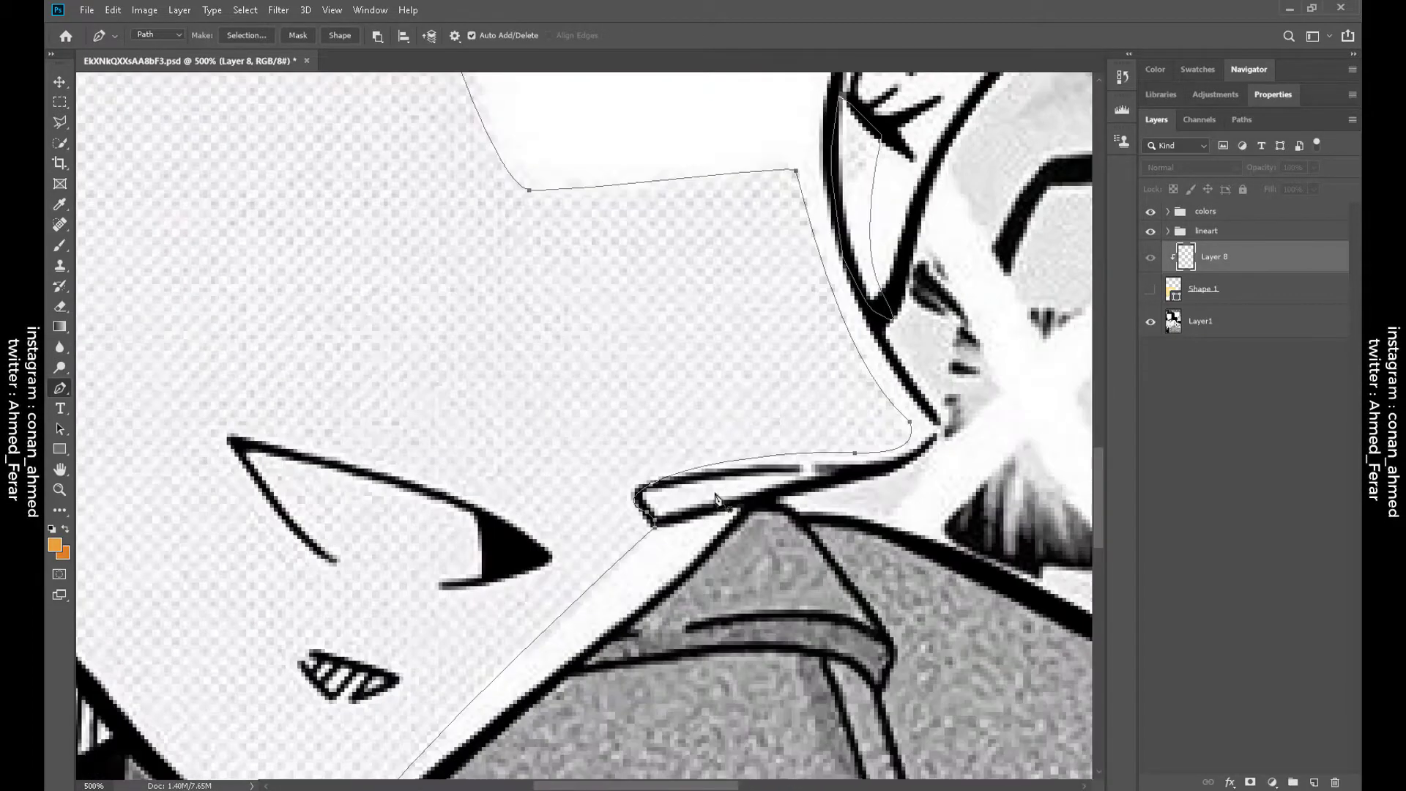
Trace the nostril shadow and convert the traced paths into an orange shape clipped to the Shape 1 skin
{"action": "left_click", "coordinate": [644, 517]}
{"action": "key", "text": "ctrl+minus"}
{"action": "key", "text": "ctrl+minus"}
{"action": "key", "text": "ctrl+minus"}
{"action": "left_click", "coordinate": [339, 35]}
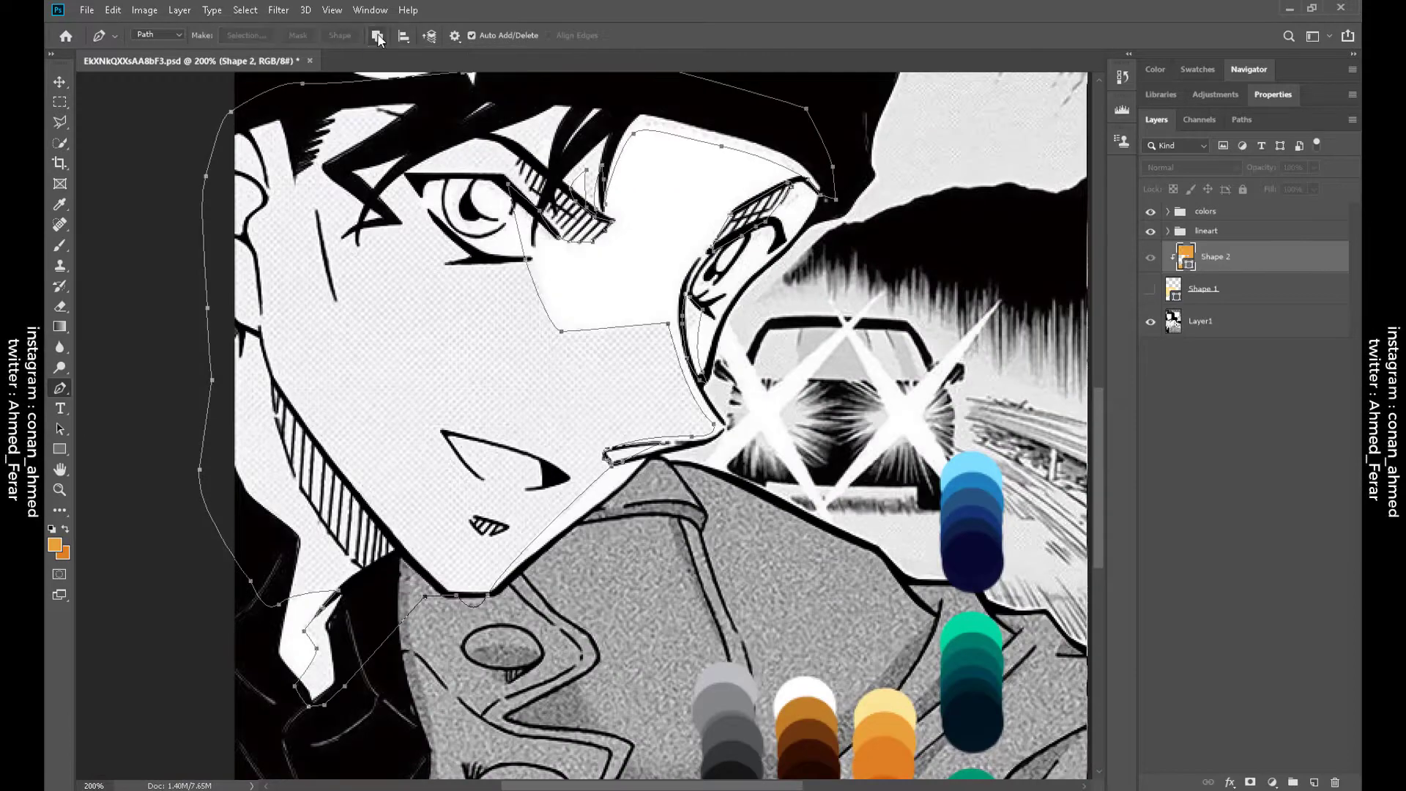
Show the Shape 1 skin, hide the Layer1 reference and add a new clipped layer above Shape 2
{"action": "left_click", "coordinate": [1150, 289]}
{"action": "left_click", "coordinate": [1151, 321]}
{"action": "key", "text": "ctrl+shift+alt+n"}
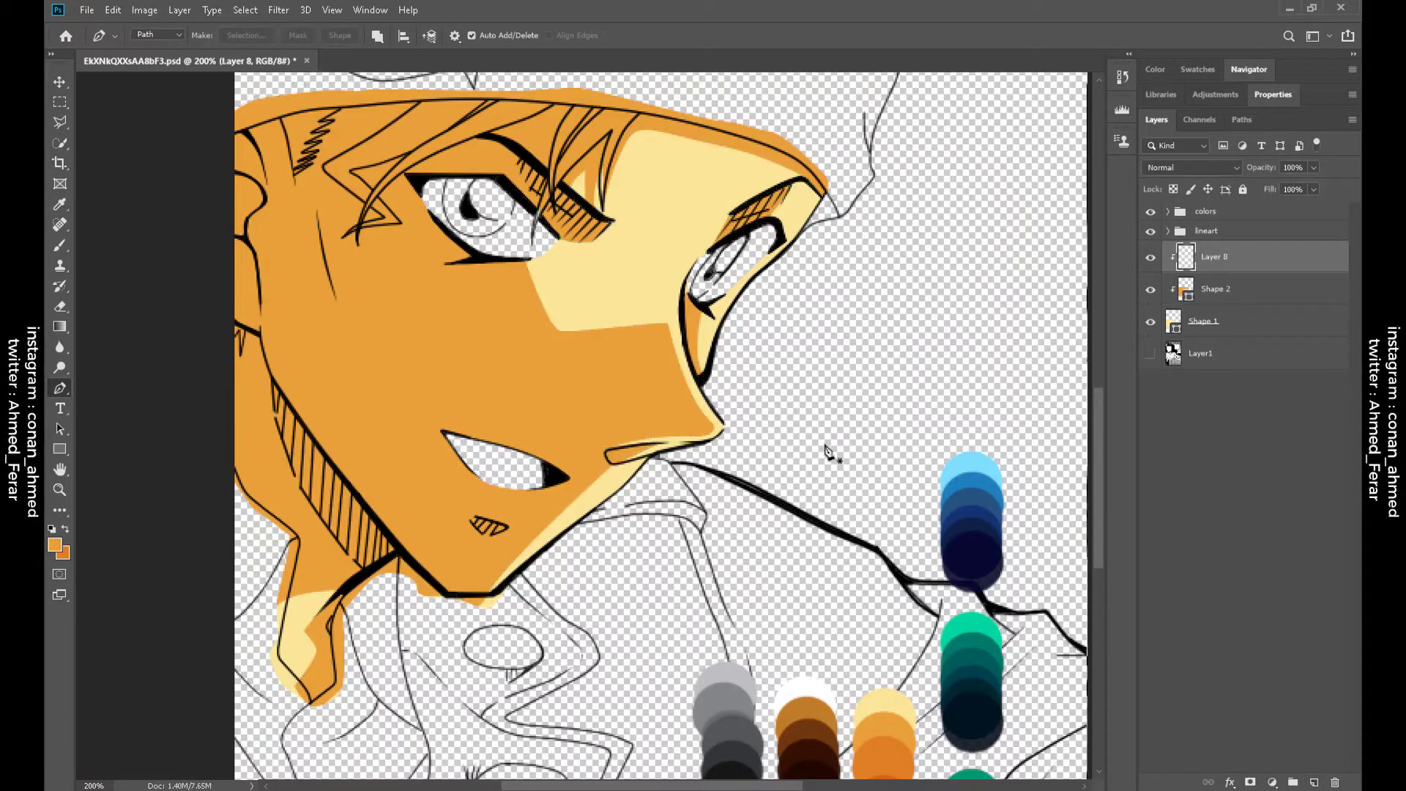
{"action": "key", "text": "ctrl+plus"}
{"action": "key", "text": "ctrl+plus"}
{"action": "key", "text": "ctrl+plus"}
{"action": "key", "text": "ctrl+plus"}
{"action": "left_click_drag", "start_coordinate": [612, 499], "coordinate": [667, 513]}
{"action": "left_click", "coordinate": [1172, 353]}
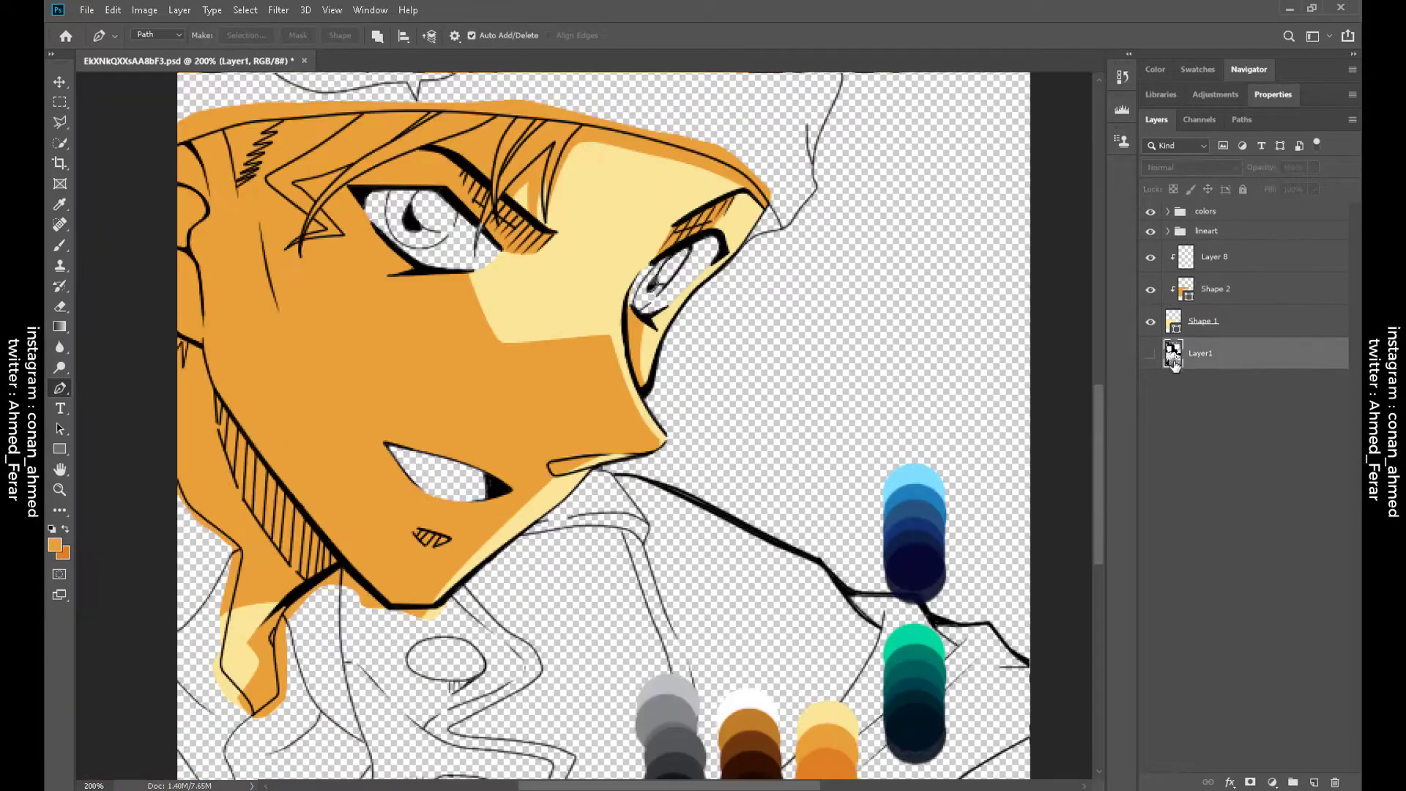
Select Layer 8, make the darker orange the foreground colour and sample the deepest orange from the palette as background colour
{"action": "key", "text": "ctrl+minus"}
{"action": "key", "text": "ctrl+minus"}
{"action": "key", "text": "ctrl+minus"}
{"action": "key", "text": "ctrl+minus"}
{"action": "left_click", "coordinate": [1216, 257]}
{"action": "scroll", "coordinate": [1065, 446], "scroll_direction": "down", "scroll_amount": 5}
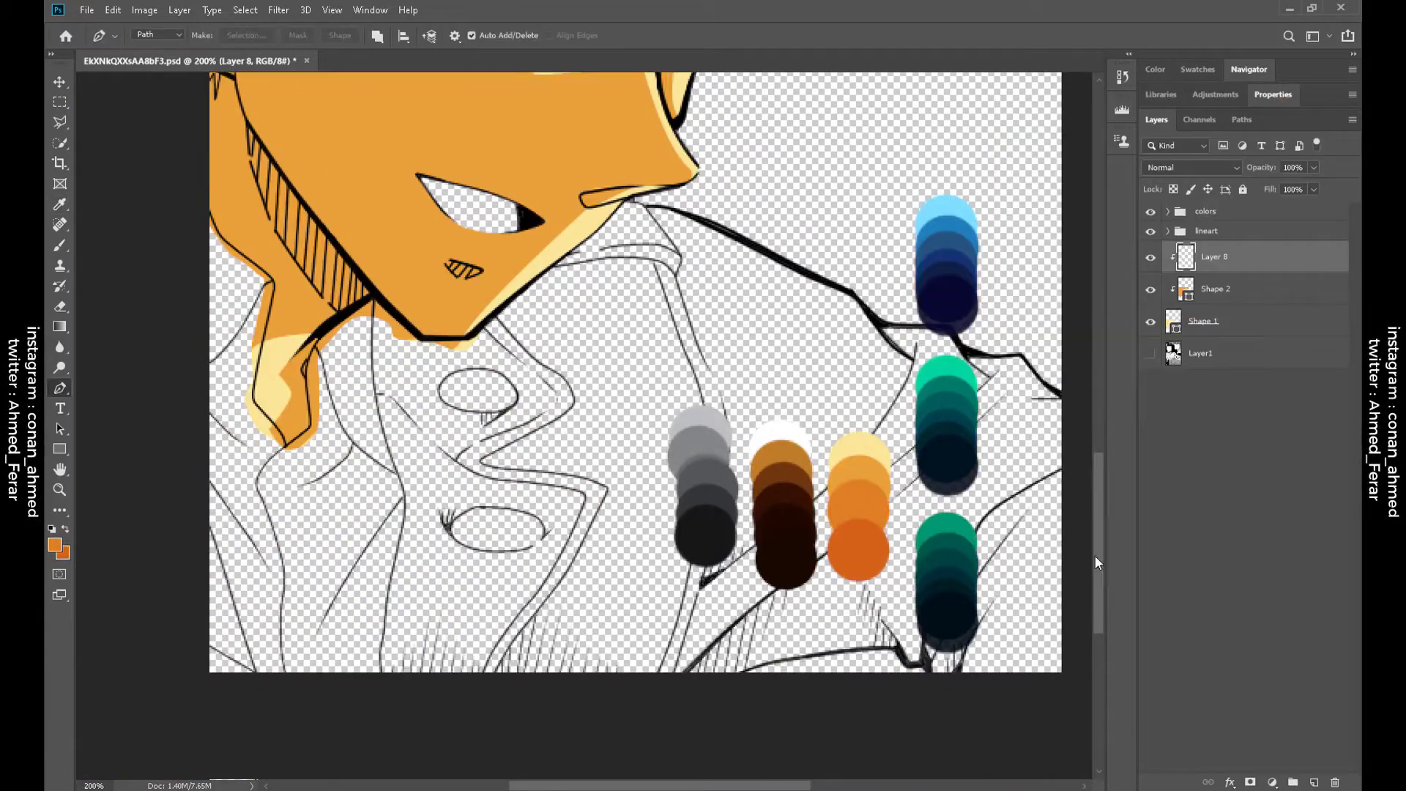
{"action": "scroll", "coordinate": [1096, 556], "scroll_direction": "up", "scroll_amount": 4}
{"action": "scroll", "coordinate": [634, 493], "scroll_direction": "up", "scroll_amount": 4}
Adjust the Shape 2 shadow outline along the nostril and undo the accidental deletion
{"action": "left_click", "coordinate": [698, 407], "text": "ctrl"}
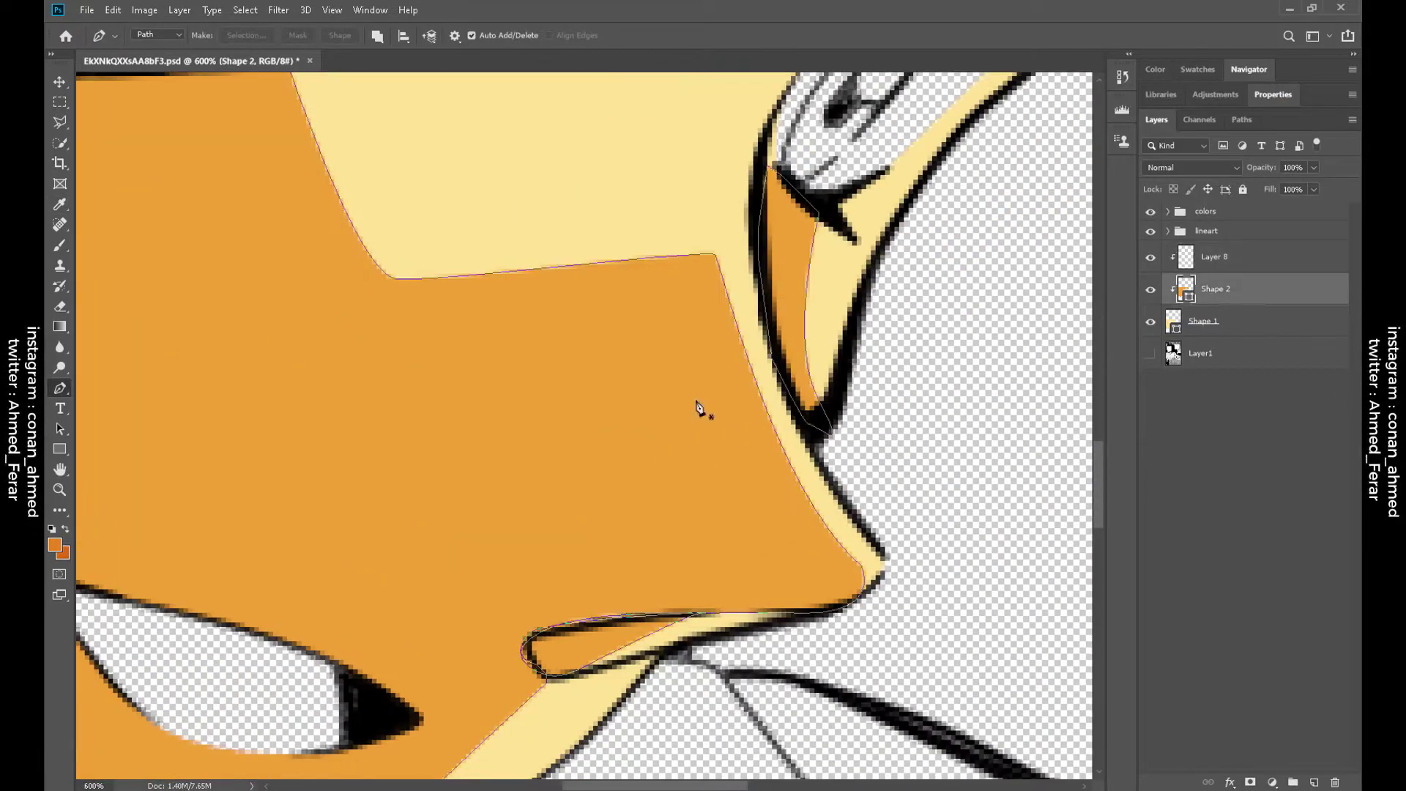
{"action": "scroll", "coordinate": [609, 621], "scroll_direction": "up", "scroll_amount": 3}
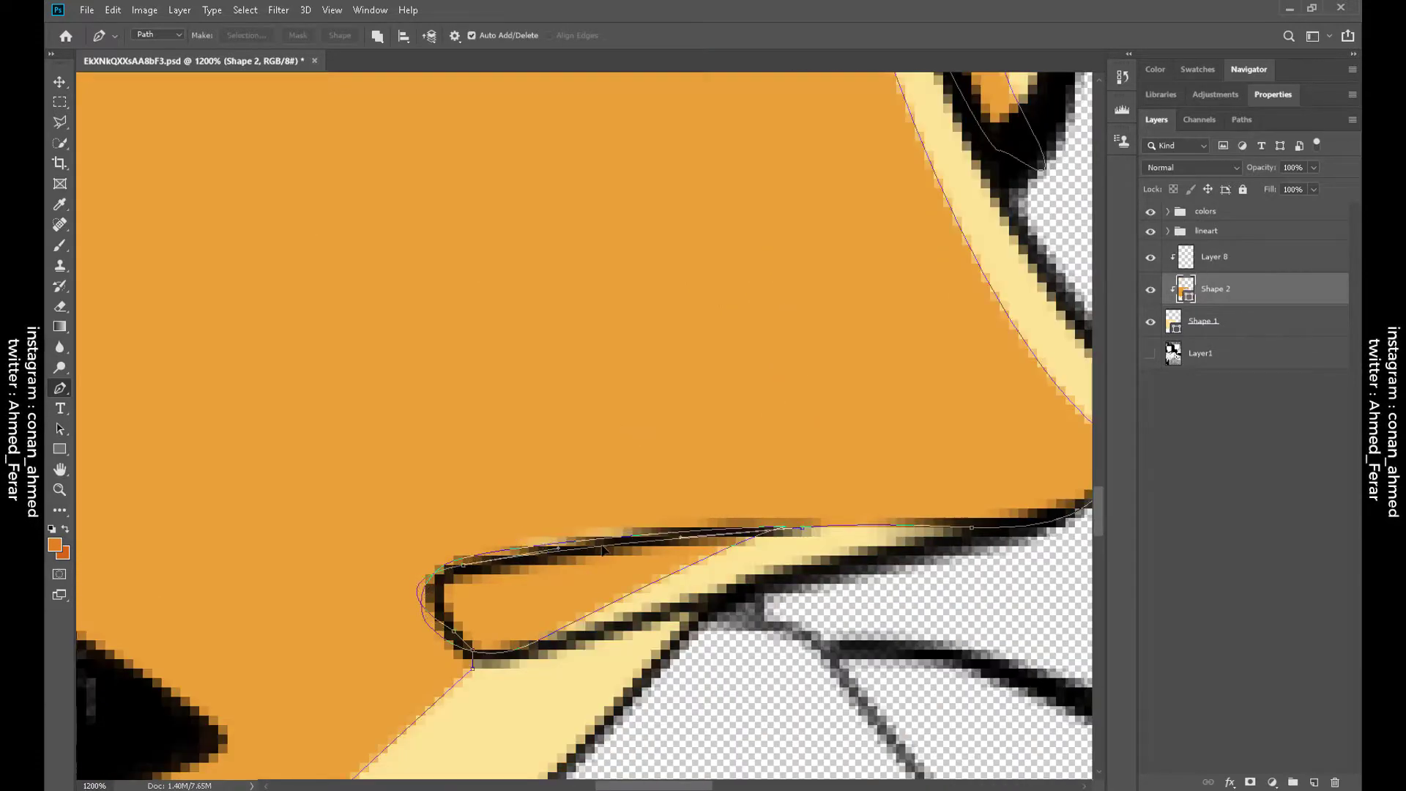
{"action": "scroll", "coordinate": [442, 583], "scroll_direction": "down", "scroll_amount": 6}
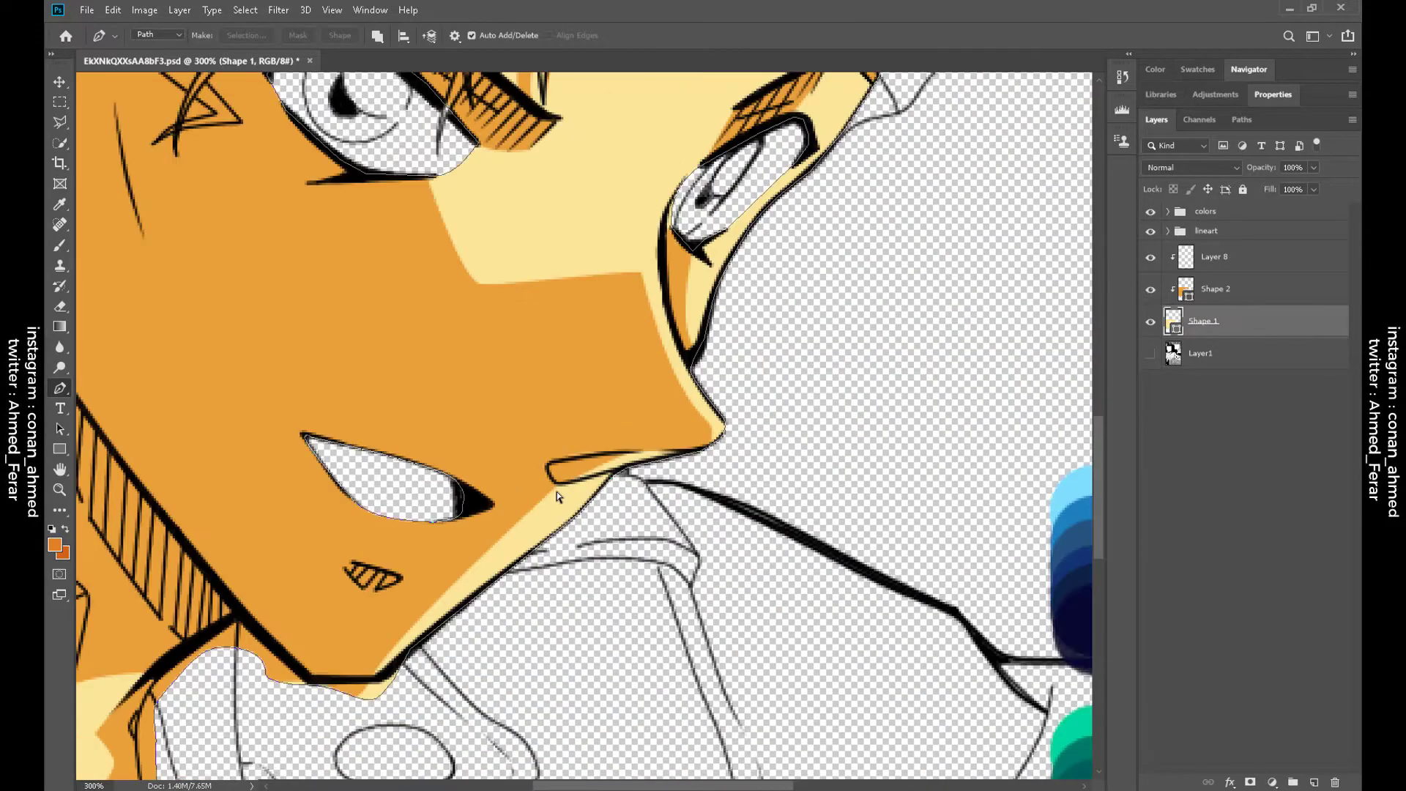
{"action": "key", "text": "Delete"}
{"action": "key", "text": "ctrl+z"}
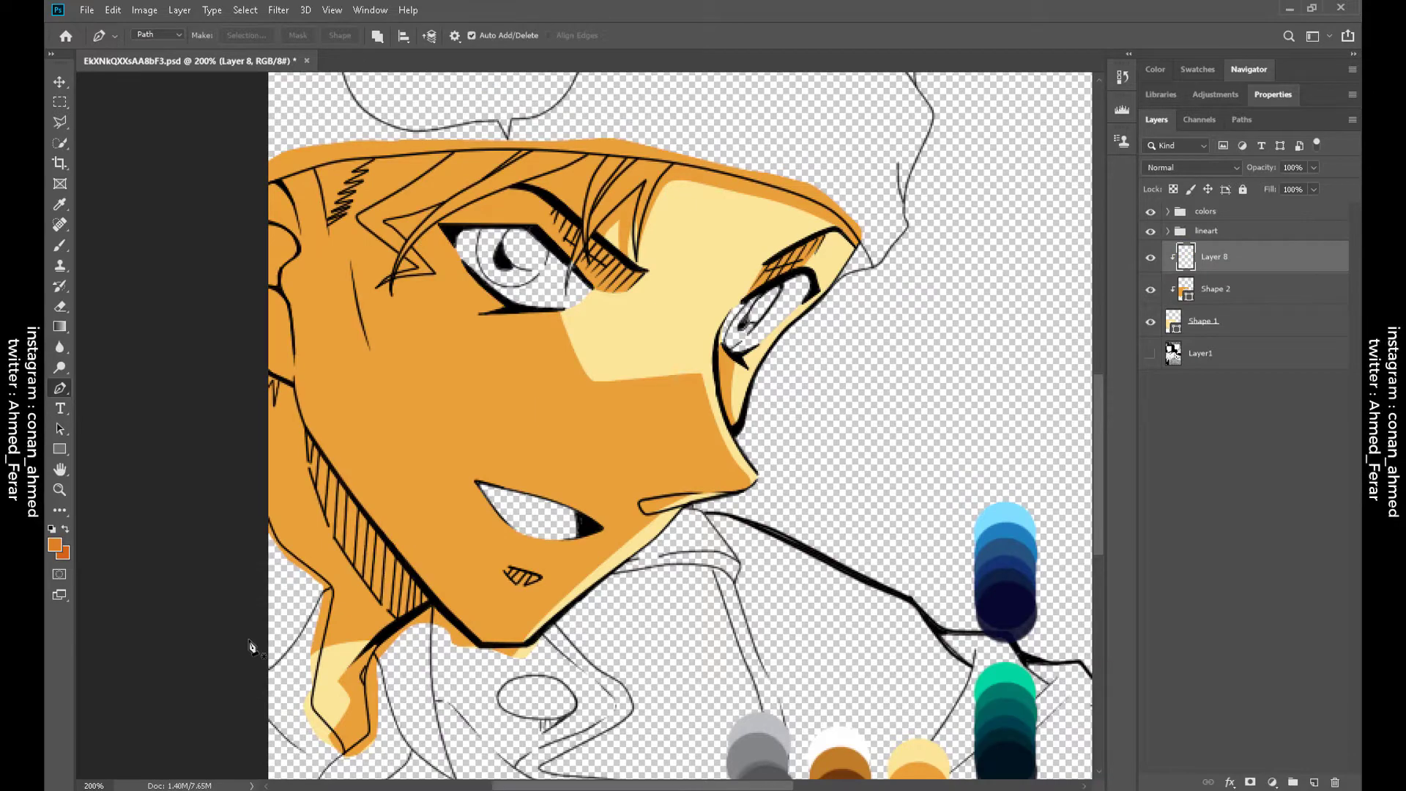
Check the Layer1 reference on its own and trace the hatched shadow patch below the mouth on Layer 8
{"action": "scroll", "coordinate": [383, 604], "scroll_direction": "up", "scroll_amount": 3}
{"action": "left_click", "coordinate": [1150, 353], "text": "alt"}
{"action": "left_click", "coordinate": [1151, 353], "text": "alt"}
{"action": "left_click_drag", "start_coordinate": [512, 515], "coordinate": [473, 529]}
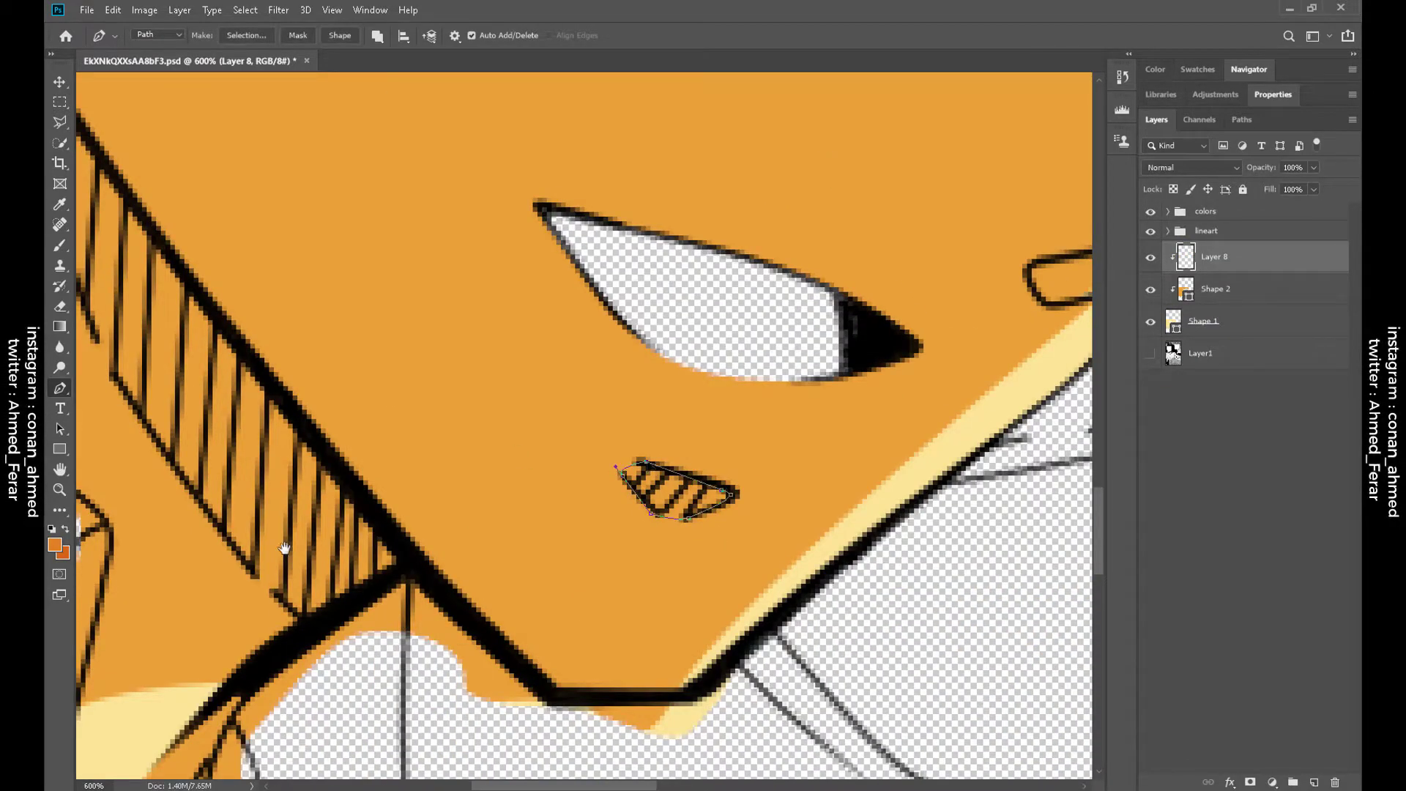
Trace the darker shadow below the ear and along the hatched neck area under the jawline
{"action": "scroll", "coordinate": [285, 548], "scroll_direction": "left", "scroll_amount": 10}
{"action": "scroll", "coordinate": [433, 351], "scroll_direction": "up", "scroll_amount": 5}
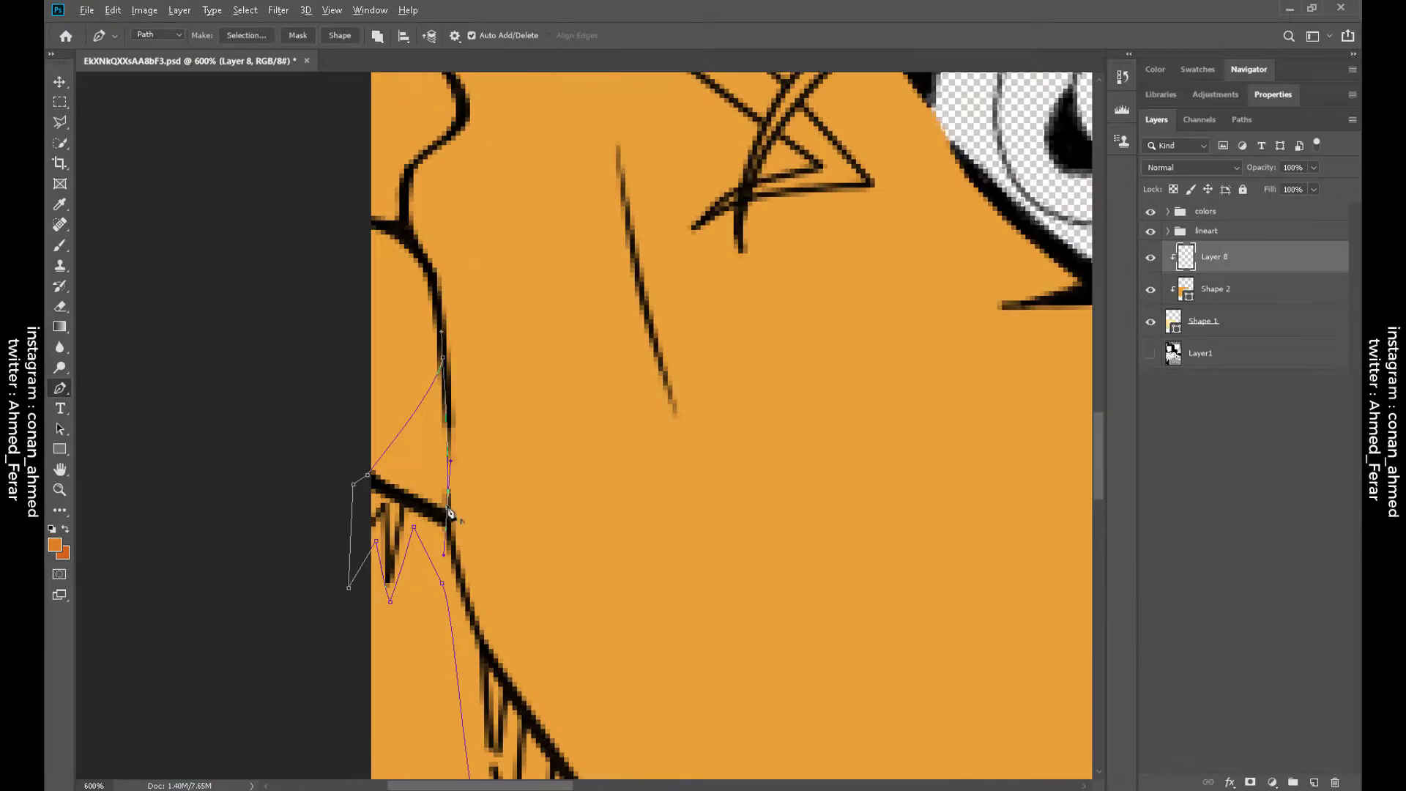
{"action": "scroll", "coordinate": [450, 513], "scroll_direction": "down", "scroll_amount": 10}
{"action": "scroll", "coordinate": [450, 513], "scroll_direction": "right", "scroll_amount": 5}
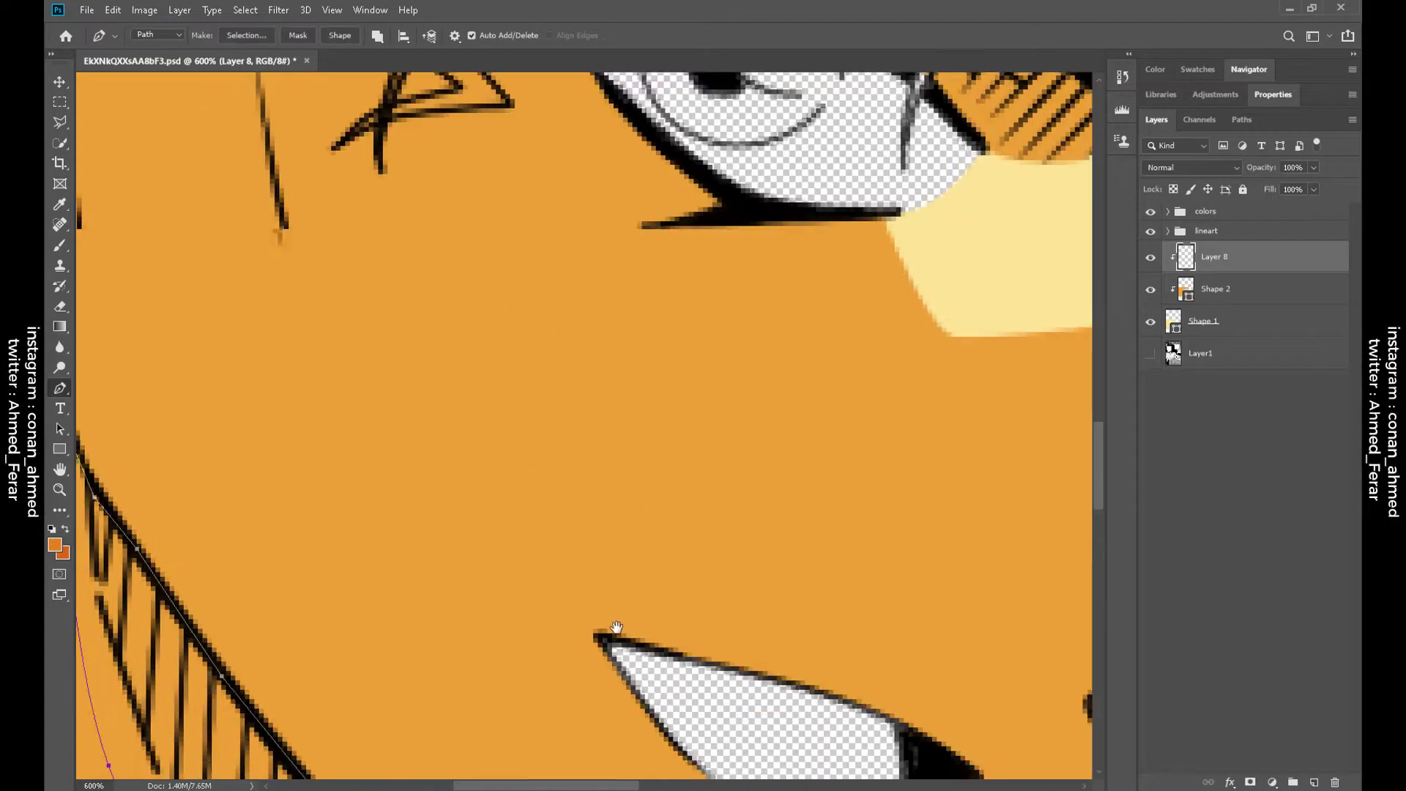
Trace the darker shadows inside the nostril and along the inner edge of the right eye socket
{"action": "scroll", "coordinate": [616, 628], "scroll_direction": "right", "scroll_amount": 5}
{"action": "scroll", "coordinate": [616, 628], "scroll_direction": "down", "scroll_amount": 2}
{"action": "scroll", "coordinate": [586, 631], "scroll_direction": "up", "scroll_amount": 5}
{"action": "scroll", "coordinate": [586, 631], "scroll_direction": "right", "scroll_amount": 5}
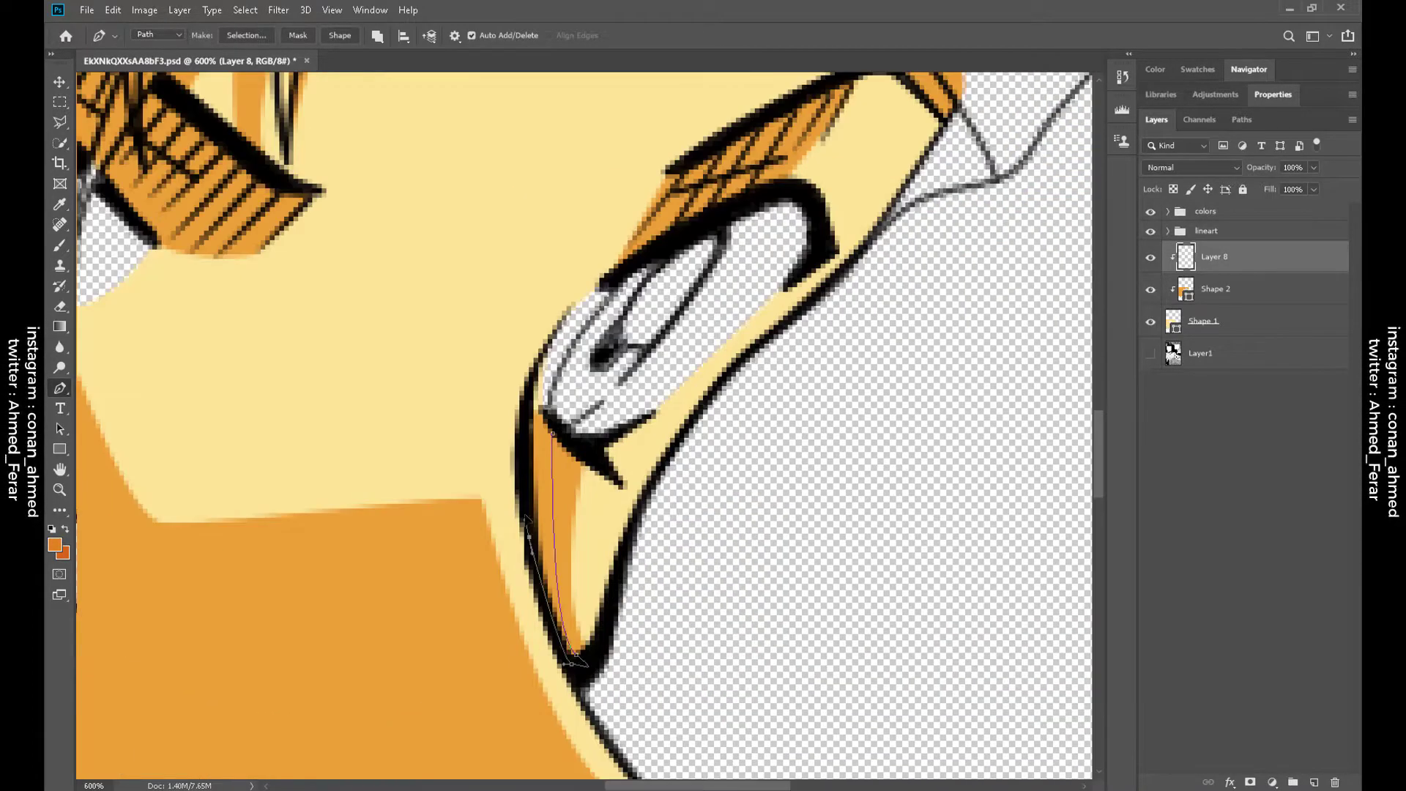
{"action": "scroll", "coordinate": [525, 516], "scroll_direction": "up", "scroll_amount": 3}
{"action": "scroll", "coordinate": [525, 517], "scroll_direction": "right", "scroll_amount": 2}
{"action": "left_click", "coordinate": [586, 362]}
{"action": "left_click_drag", "start_coordinate": [382, 398], "coordinate": [888, 273]}
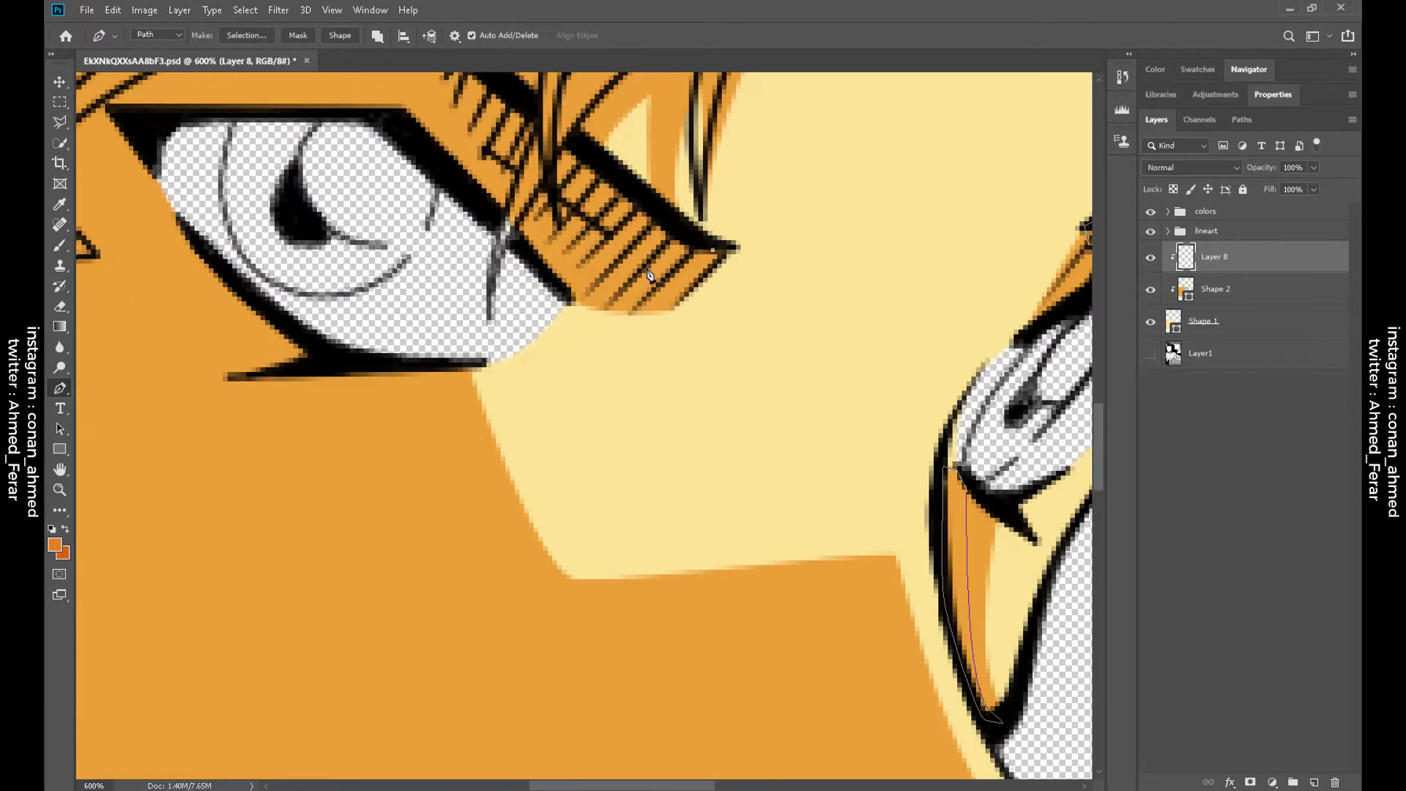
Trace the crescent shadow beside the cheek line and the darker shadows inside the ear folds
{"action": "scroll", "coordinate": [625, 298], "scroll_direction": "up", "scroll_amount": 5}
{"action": "scroll", "coordinate": [624, 298], "scroll_direction": "left", "scroll_amount": 7}
{"action": "scroll", "coordinate": [565, 298], "scroll_direction": "down", "scroll_amount": 4}
{"action": "left_click_drag", "start_coordinate": [536, 308], "coordinate": [588, 150]}
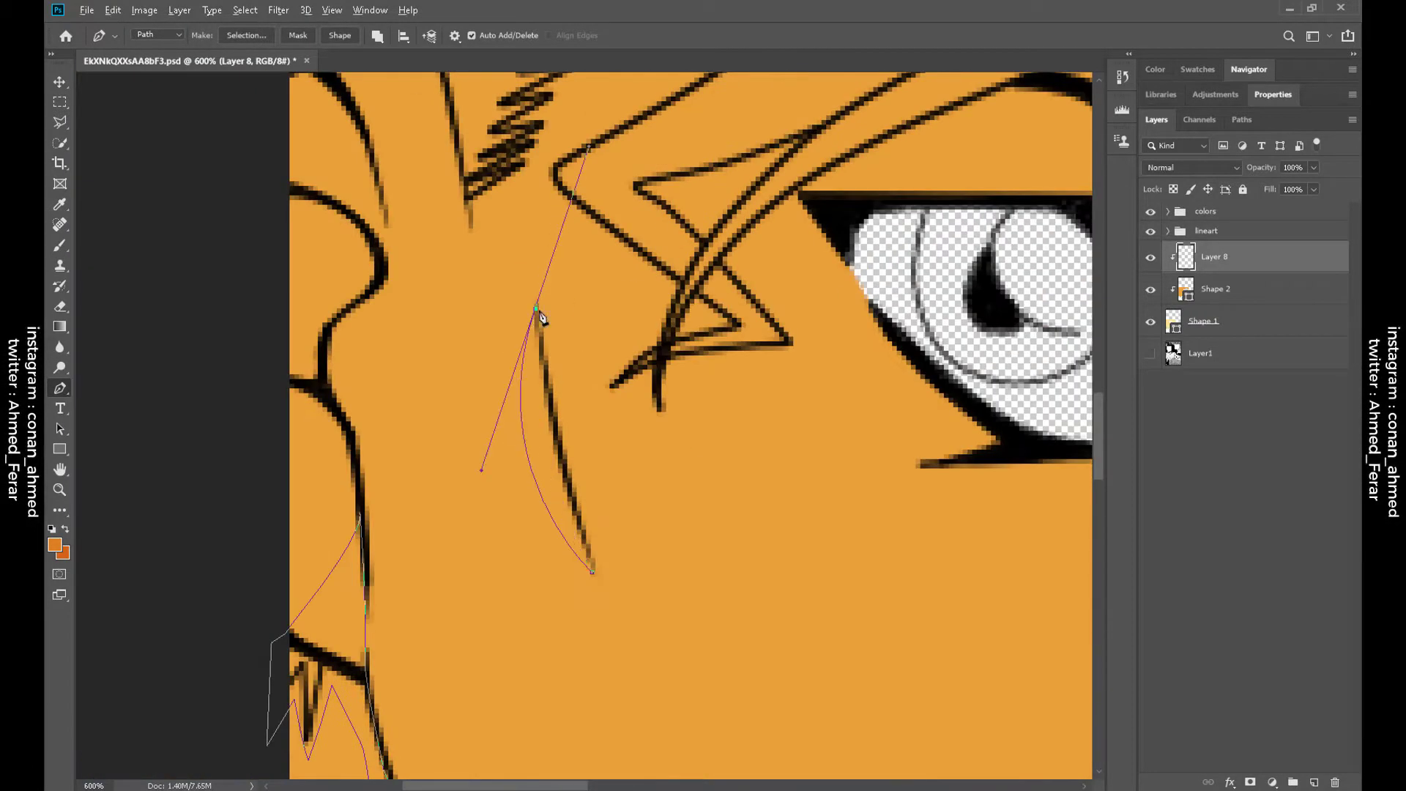
{"action": "scroll", "coordinate": [596, 575], "scroll_direction": "up", "scroll_amount": 5}
{"action": "scroll", "coordinate": [596, 575], "scroll_direction": "left", "scroll_amount": 2}
{"action": "left_click_drag", "start_coordinate": [395, 610], "coordinate": [417, 586]}
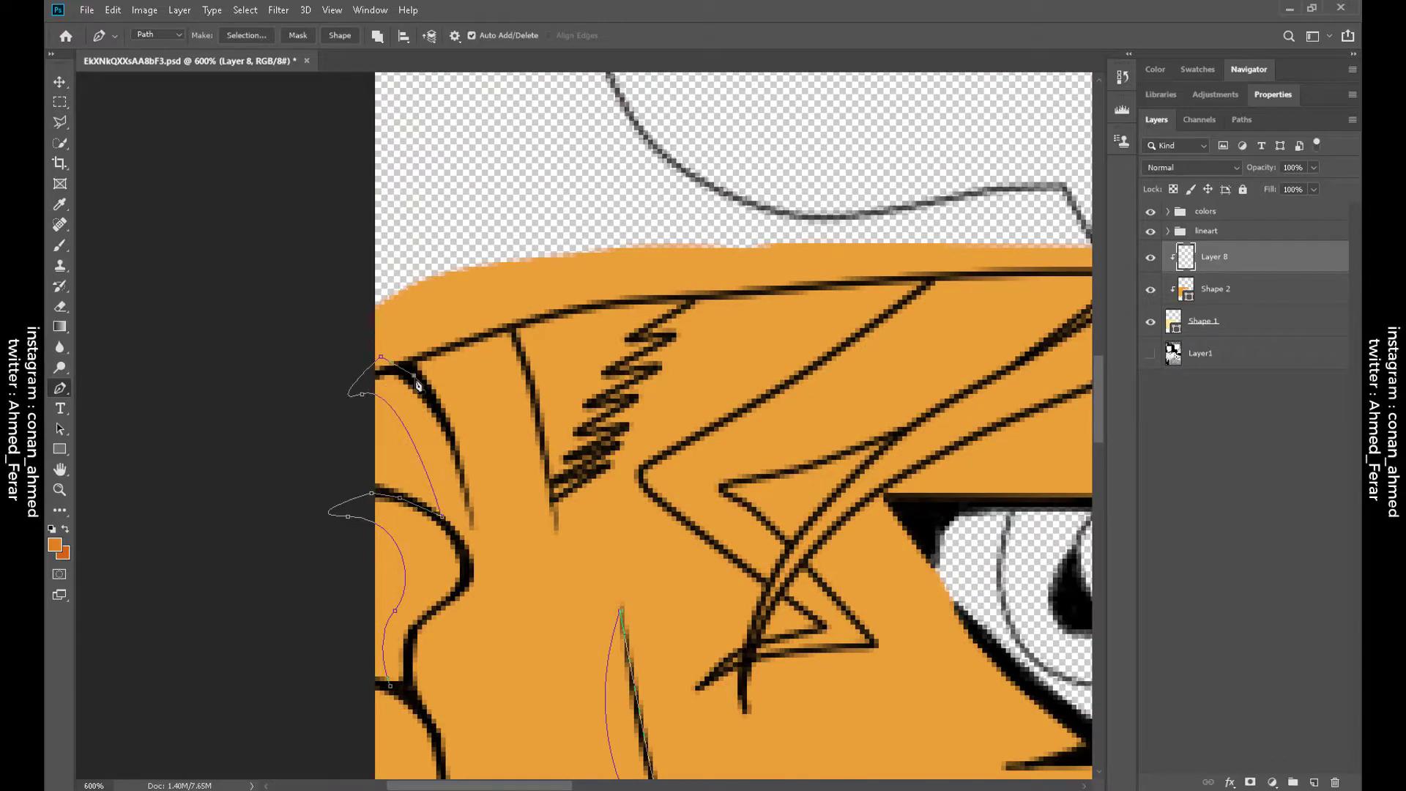
Trace the left brow hatching, the cap's shadow band across the forehead and the zigzag hatching at the temple
{"action": "scroll", "coordinate": [411, 705], "scroll_direction": "right", "scroll_amount": 10}
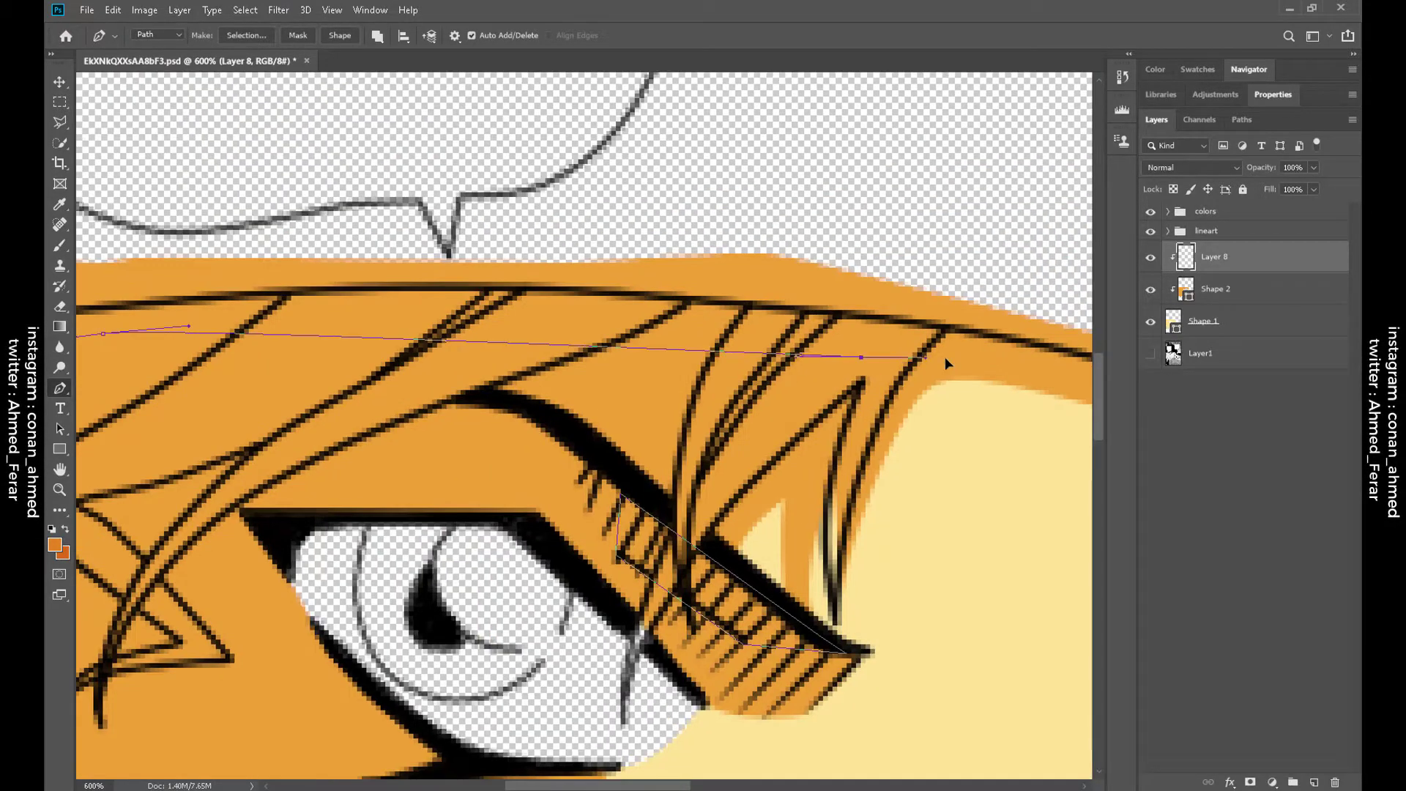
{"action": "left_click_drag", "start_coordinate": [838, 395], "coordinate": [889, 503]}
{"action": "scroll", "coordinate": [716, 284], "scroll_direction": "up", "scroll_amount": 5}
{"action": "scroll", "coordinate": [716, 284], "scroll_direction": "left", "scroll_amount": 5}
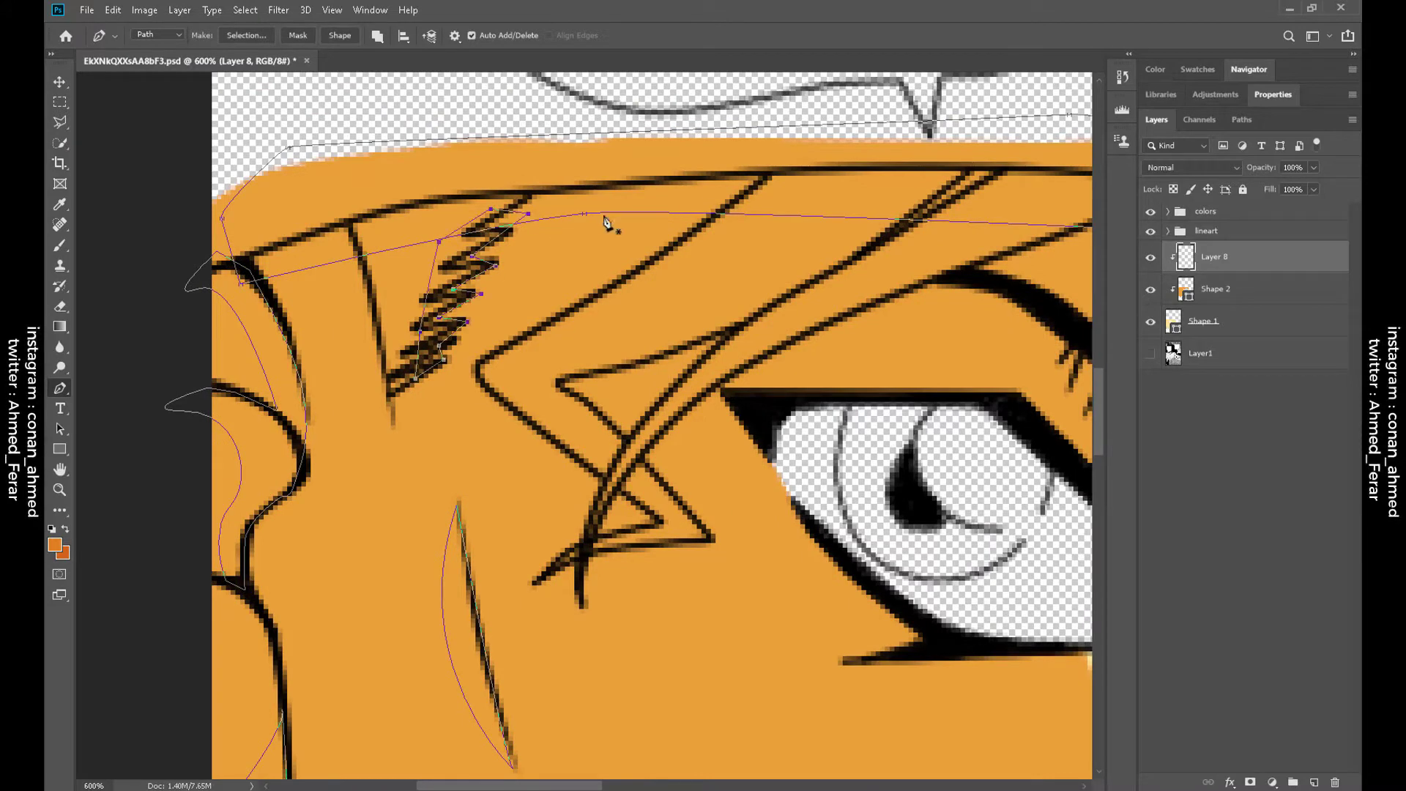
Trace the darker shadow around the outer edge of the pointed hair lock left of the left eye
{"action": "left_click_drag", "start_coordinate": [473, 351], "coordinate": [483, 414]}
{"action": "left_click", "coordinate": [591, 485]}
{"action": "scroll", "coordinate": [599, 447], "scroll_direction": "down", "scroll_amount": 1}
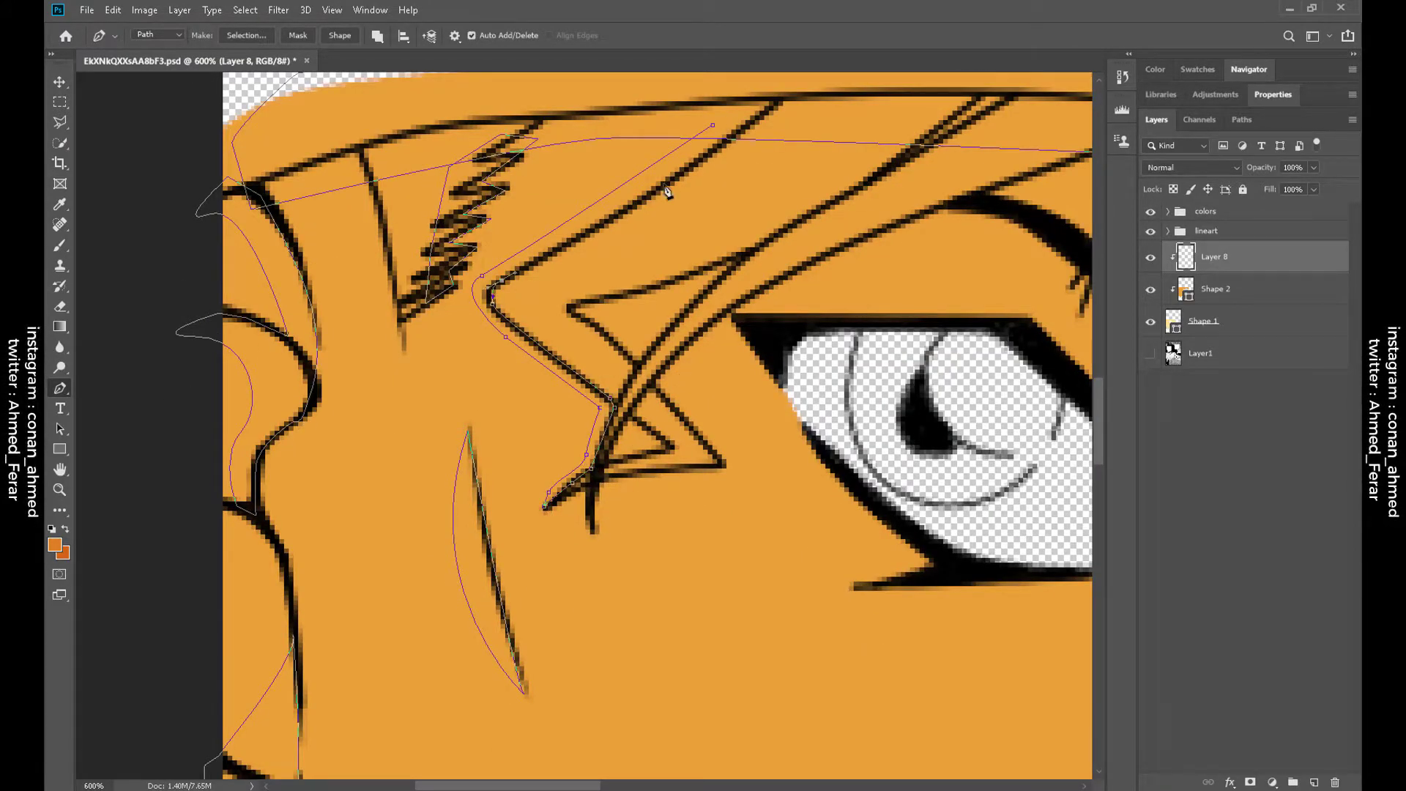
{"action": "scroll", "coordinate": [408, 349], "scroll_direction": "right", "scroll_amount": 3}
{"action": "scroll", "coordinate": [409, 349], "scroll_direction": "up", "scroll_amount": 1}
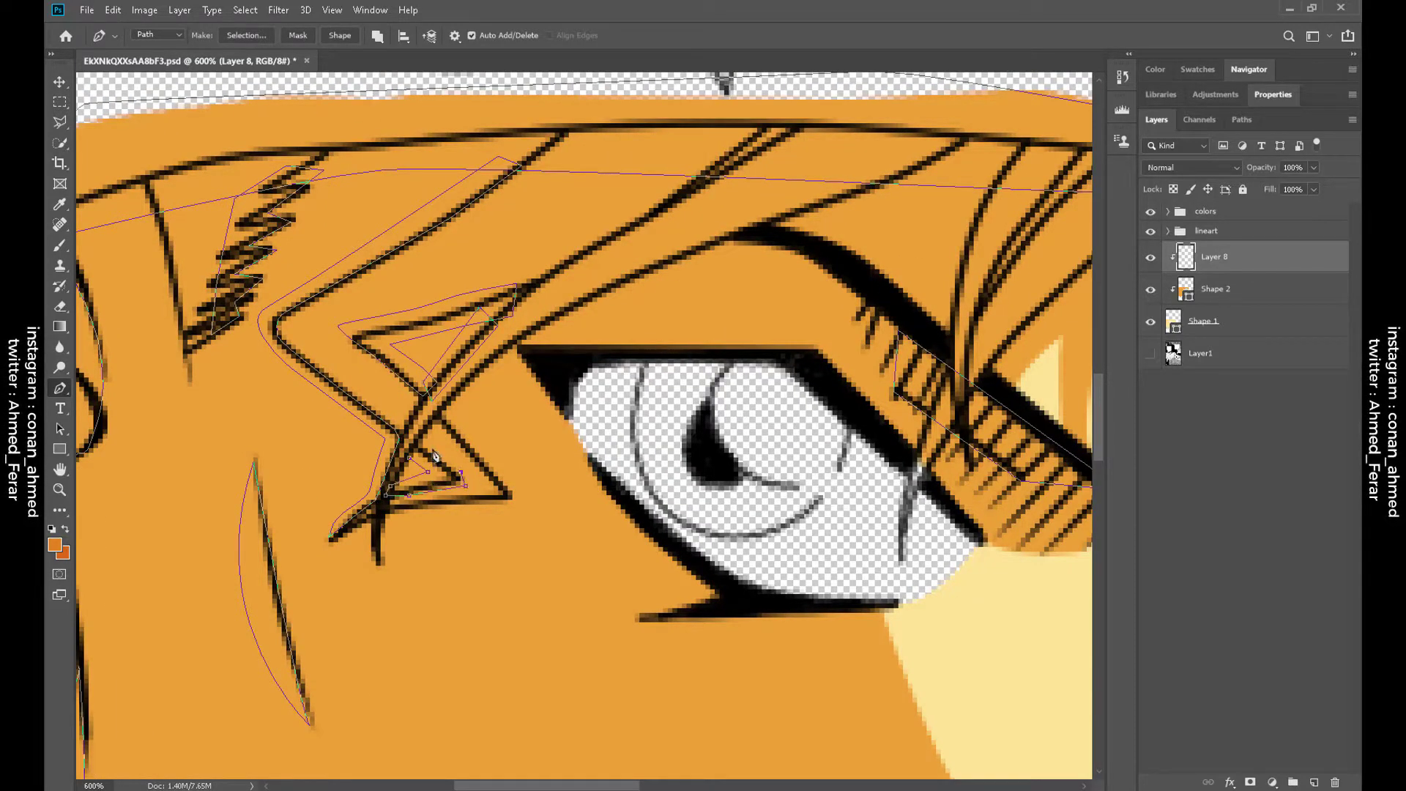
Trace the lower tips of the hair lock and the strands running above the left eye toward the brow
{"action": "scroll", "coordinate": [386, 508], "scroll_direction": "down", "scroll_amount": 1}
{"action": "scroll", "coordinate": [386, 508], "scroll_direction": "left", "scroll_amount": 1}
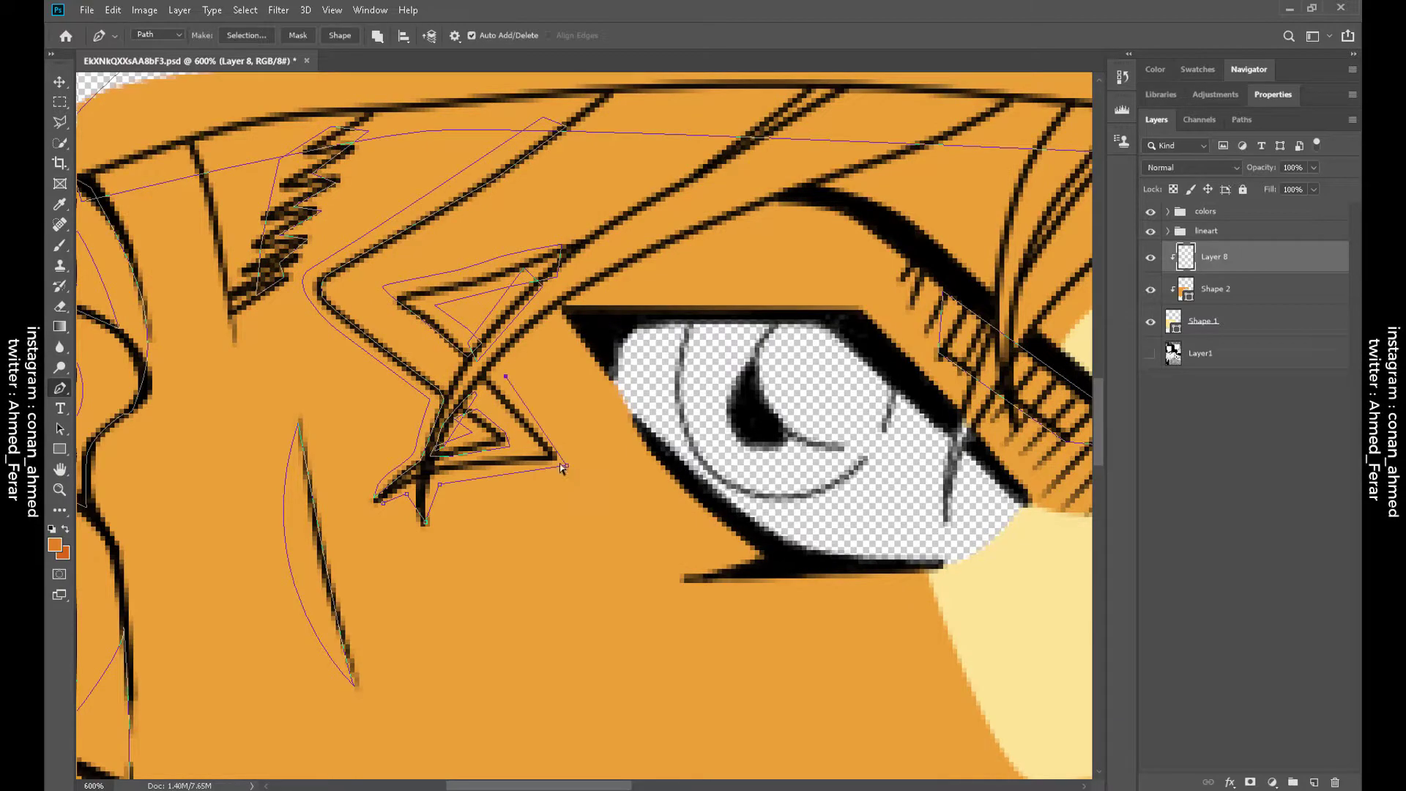
{"action": "key", "text": "h"}
{"action": "left_click_drag", "start_coordinate": [562, 468], "coordinate": [915, 176]}
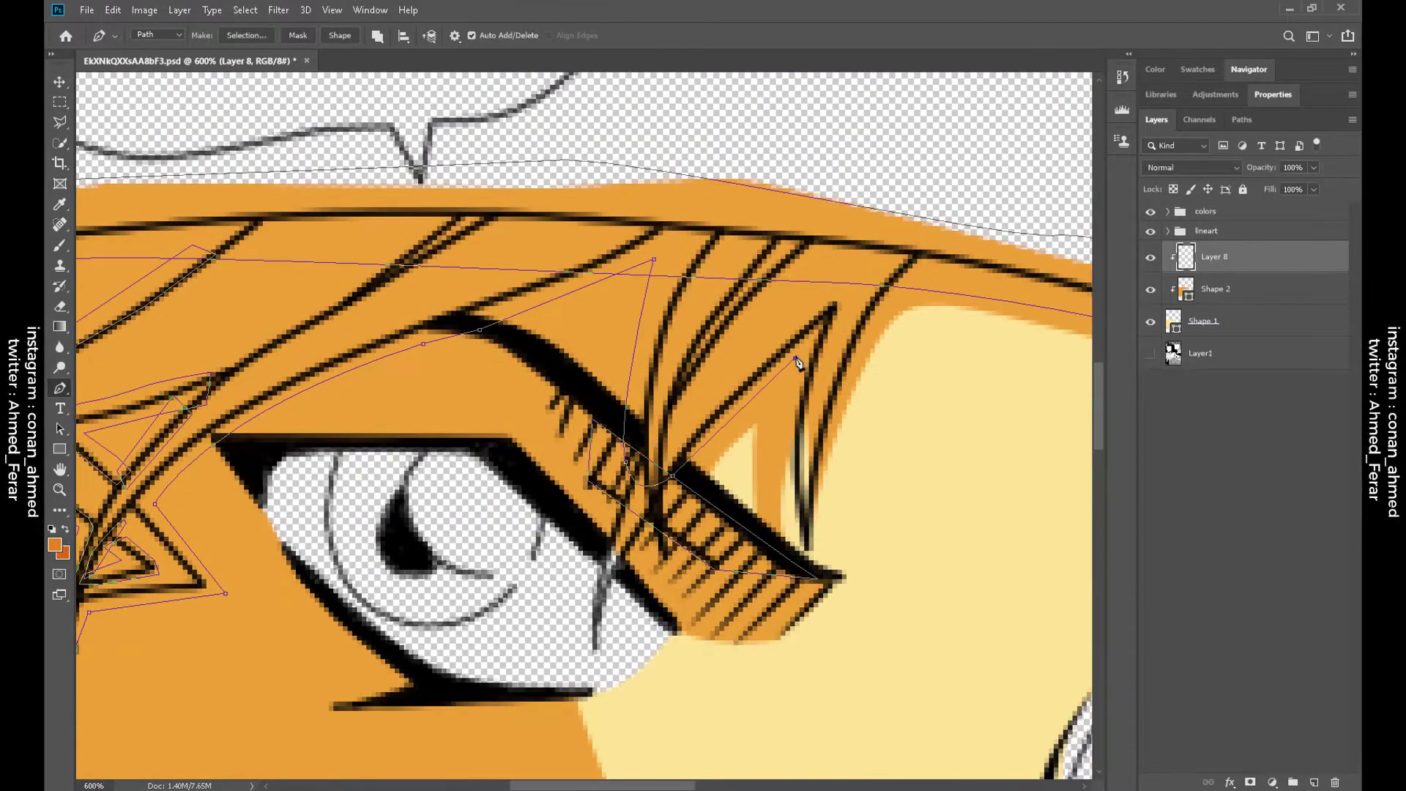
Close the hair strand shadow path and trace the darker shadow band along the ear and jawline
{"action": "scroll", "coordinate": [538, 425], "scroll_direction": "left", "scroll_amount": 5}
{"action": "scroll", "coordinate": [538, 425], "scroll_direction": "down", "scroll_amount": 2}
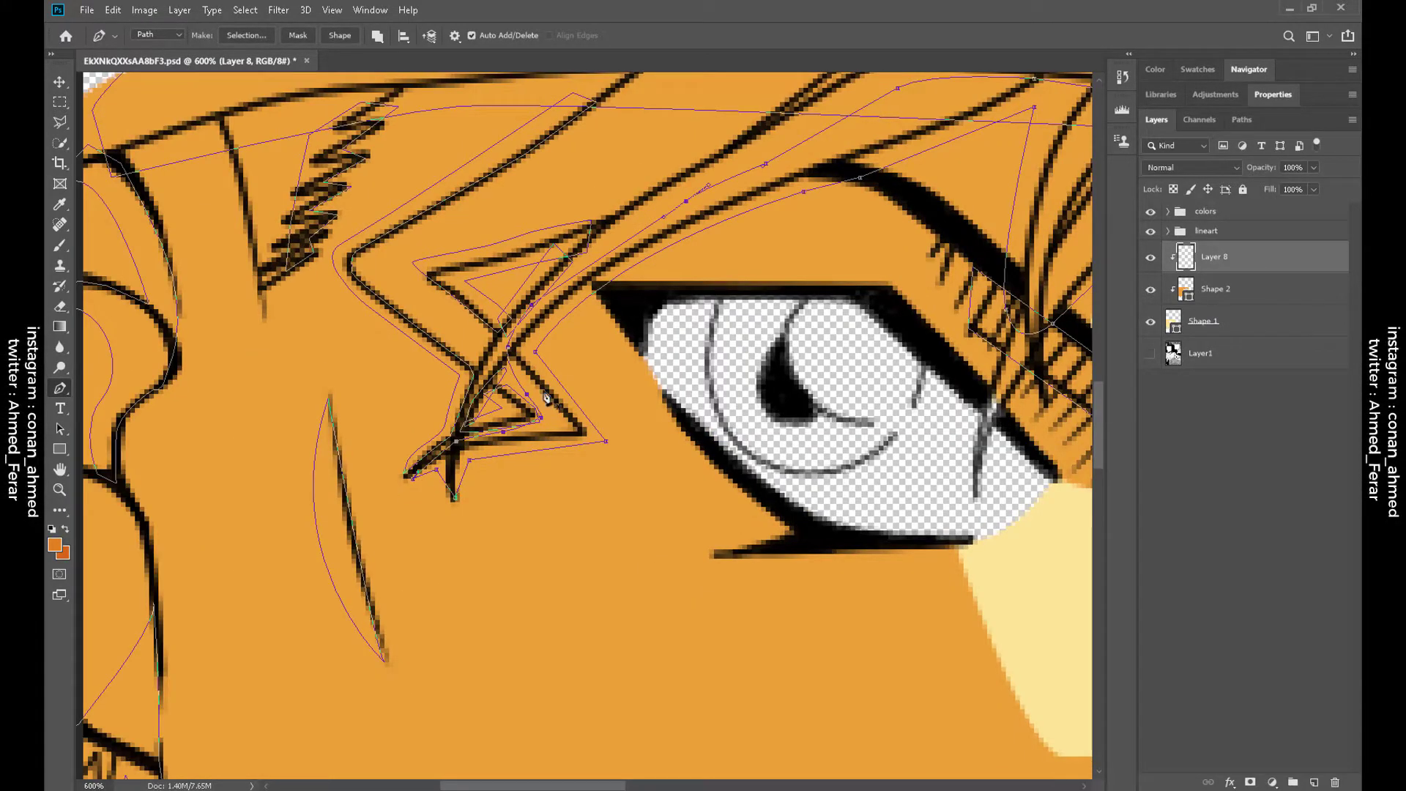
{"action": "scroll", "coordinate": [545, 398], "scroll_direction": "down", "scroll_amount": 4}
{"action": "scroll", "coordinate": [428, 353], "scroll_direction": "up", "scroll_amount": 2}
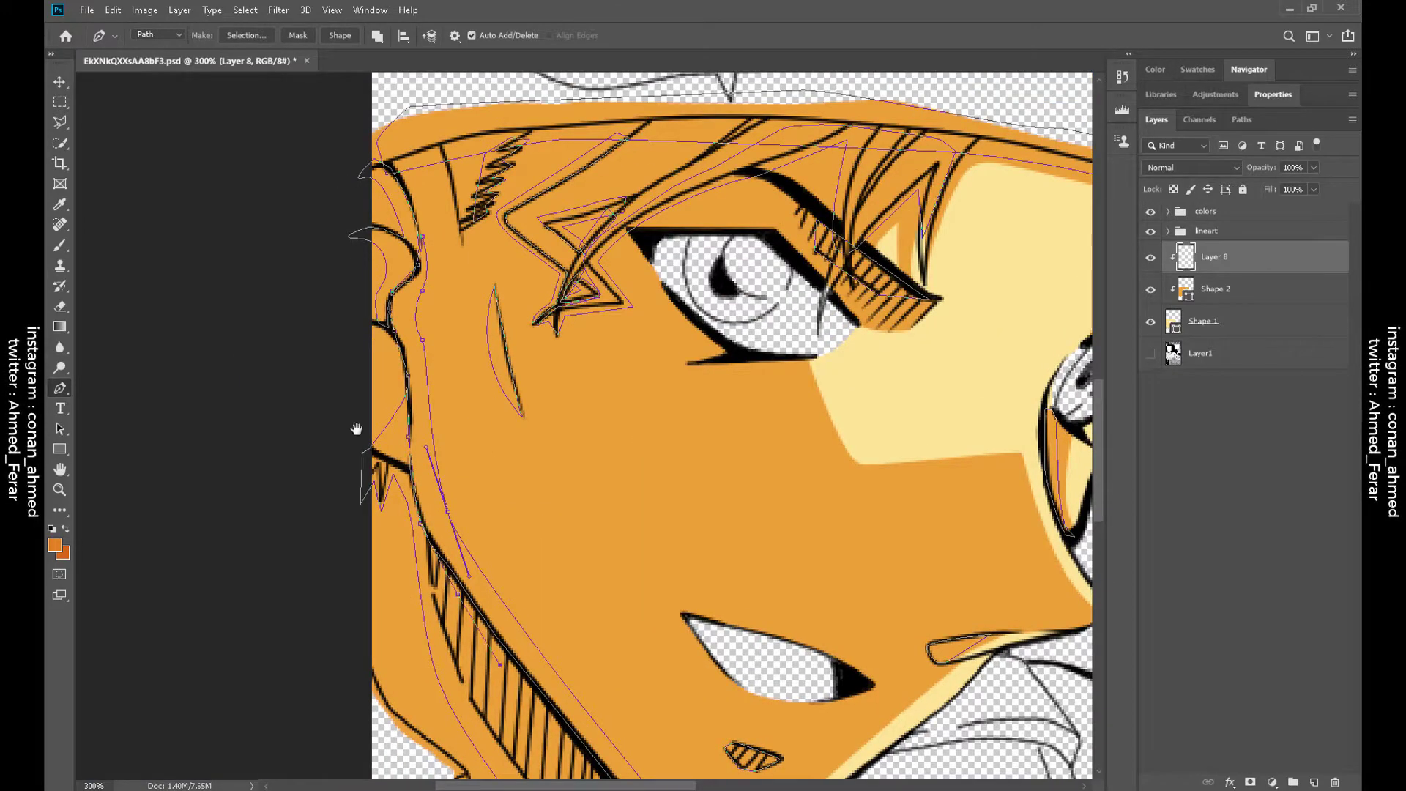
Convert the traced paths into a darker orange shape and clip a new Layer 8 above it
{"action": "scroll", "coordinate": [357, 429], "scroll_direction": "down", "scroll_amount": 3}
{"action": "scroll", "coordinate": [357, 429], "scroll_direction": "right", "scroll_amount": 2}
{"action": "left_click", "coordinate": [340, 35]}
{"action": "left_click", "coordinate": [1230, 257]}
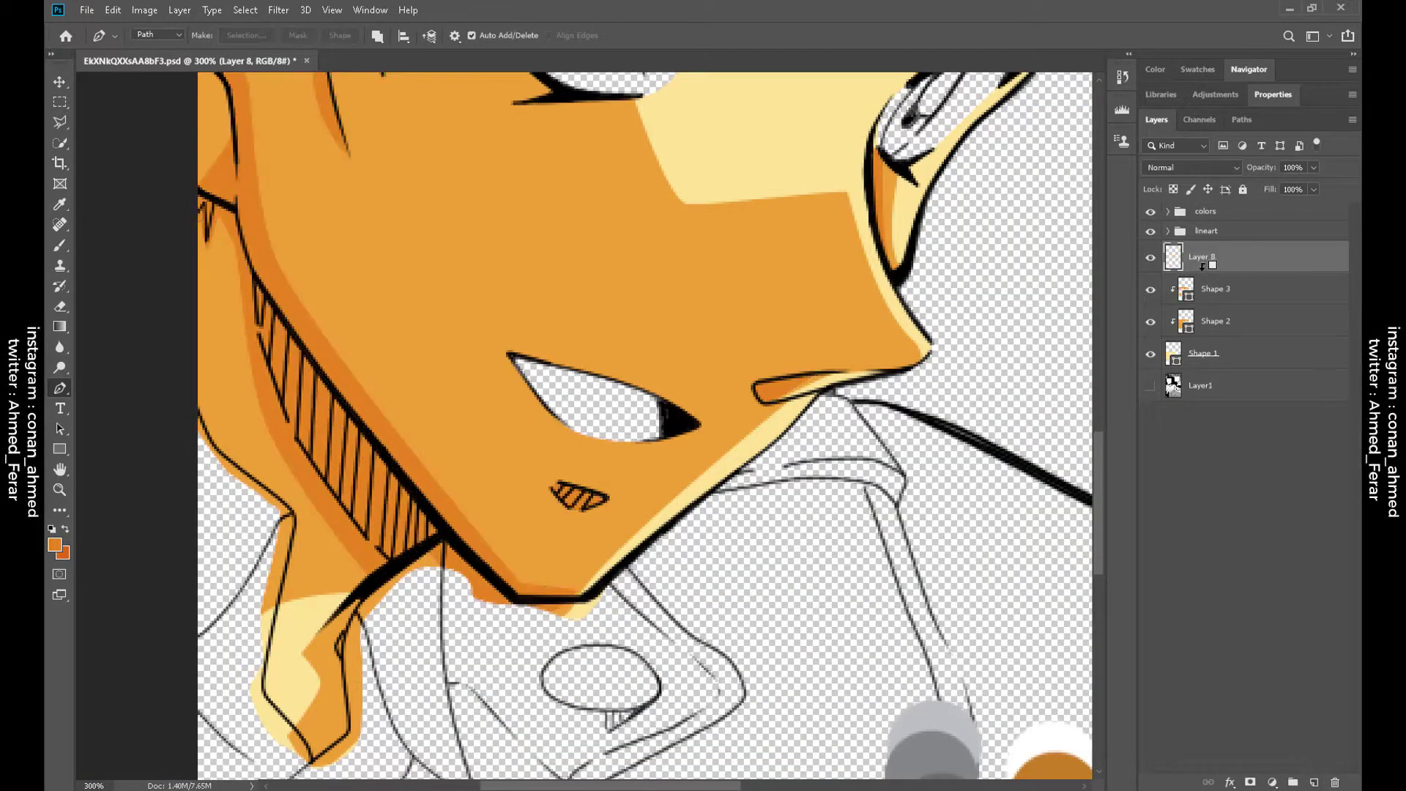
Swap to the deepest orange as foreground and trace a third-tone shadow at the right eye's inner corner
{"action": "scroll", "coordinate": [621, 421], "scroll_direction": "up", "scroll_amount": 1}
{"action": "scroll", "coordinate": [621, 421], "scroll_direction": "up", "scroll_amount": 2}
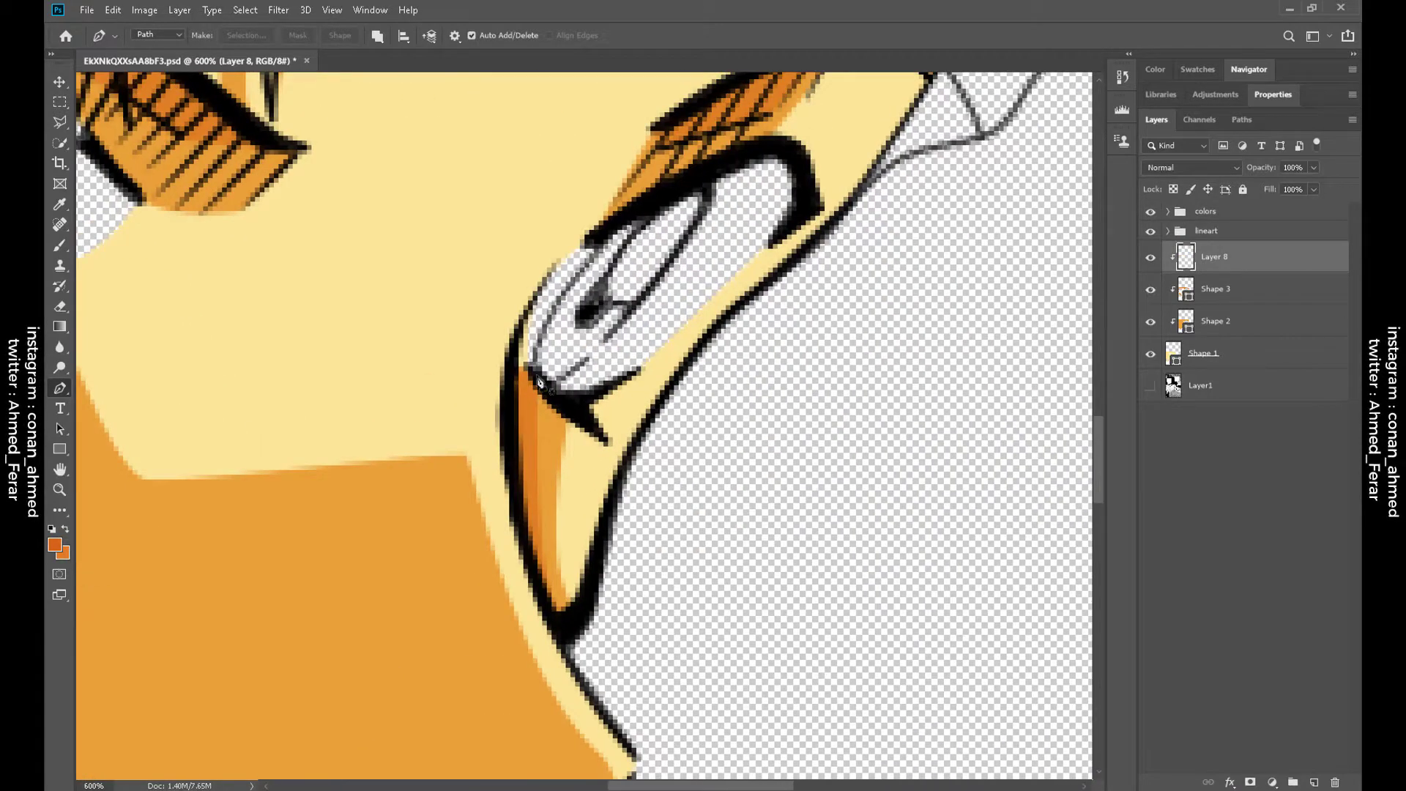
{"action": "left_click", "coordinate": [515, 381]}
{"action": "left_click", "coordinate": [509, 419]}
{"action": "left_click", "coordinate": [519, 465]}
{"action": "scroll", "coordinate": [696, 329], "scroll_direction": "up", "scroll_amount": 3}
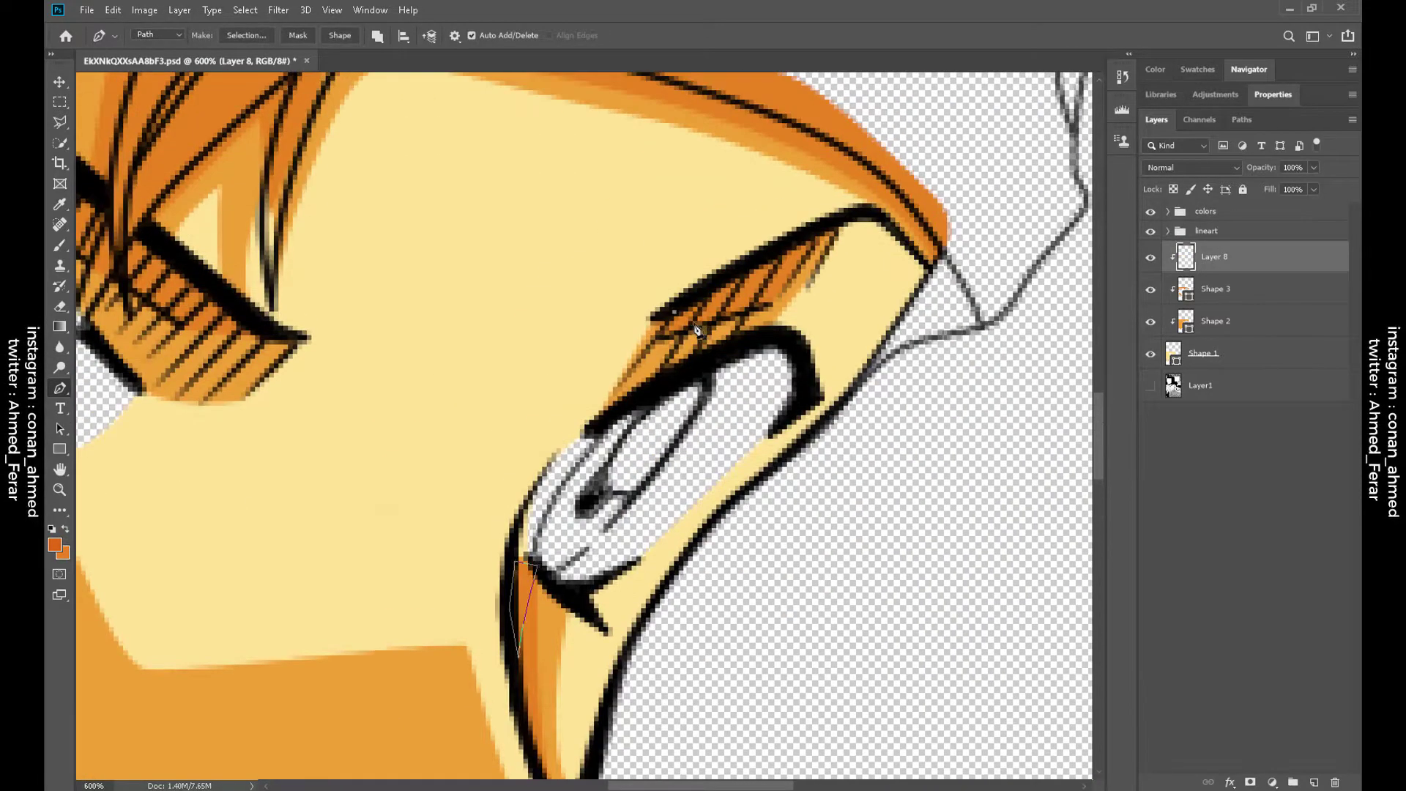
Trace the third-tone shadow over the right eyelid hatching and along the forehead's upper edge to the hair lock
{"action": "left_click", "coordinate": [706, 293]}
{"action": "scroll", "coordinate": [1062, 389], "scroll_direction": "up", "scroll_amount": 5}
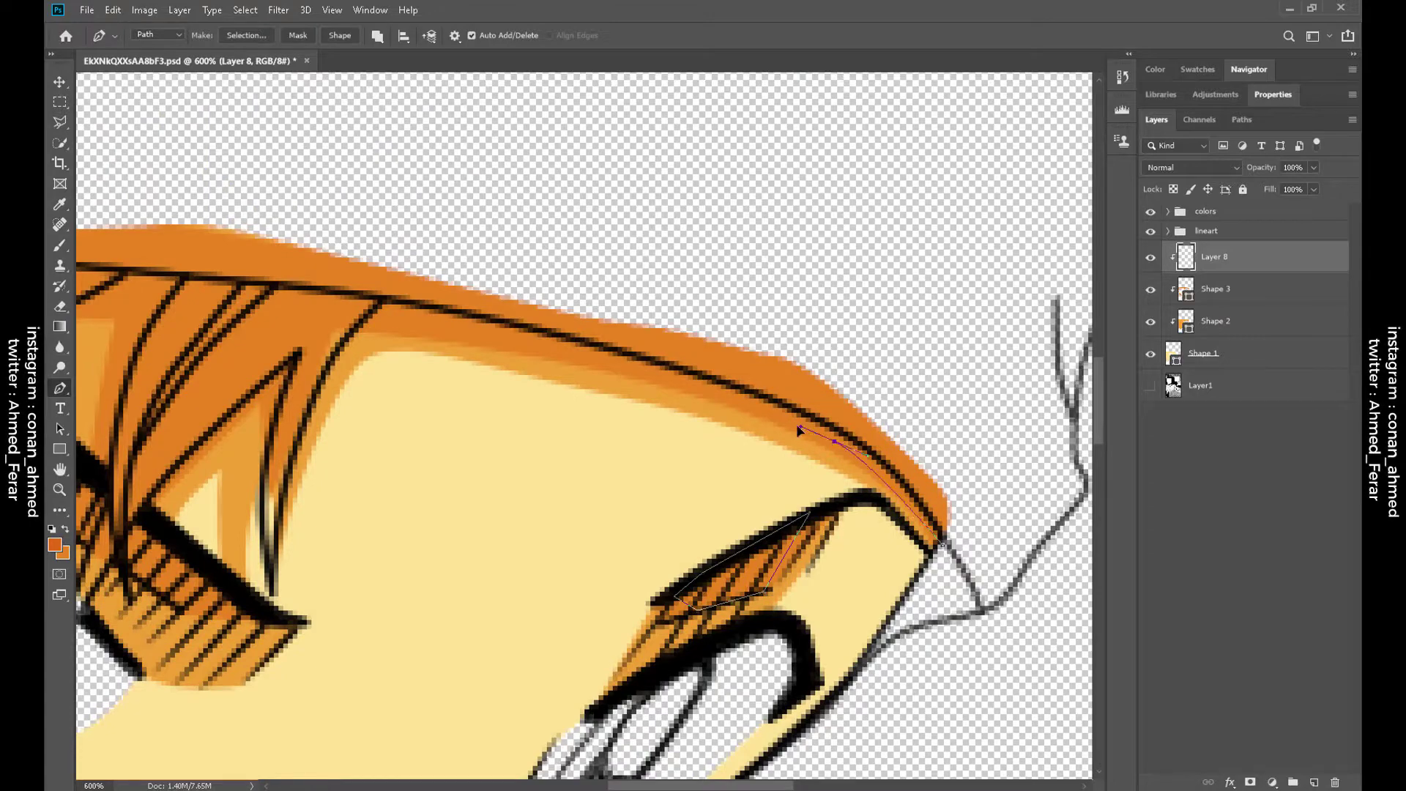
{"action": "left_click", "coordinate": [373, 324]}
{"action": "left_click", "coordinate": [321, 338]}
{"action": "left_click", "coordinate": [279, 446]}
{"action": "left_click", "coordinate": [270, 385]}
{"action": "left_click", "coordinate": [217, 410]}
{"action": "scroll", "coordinate": [235, 402], "scroll_direction": "left", "scroll_amount": 3}
{"action": "left_click", "coordinate": [355, 433]}
{"action": "left_click", "coordinate": [340, 457]}
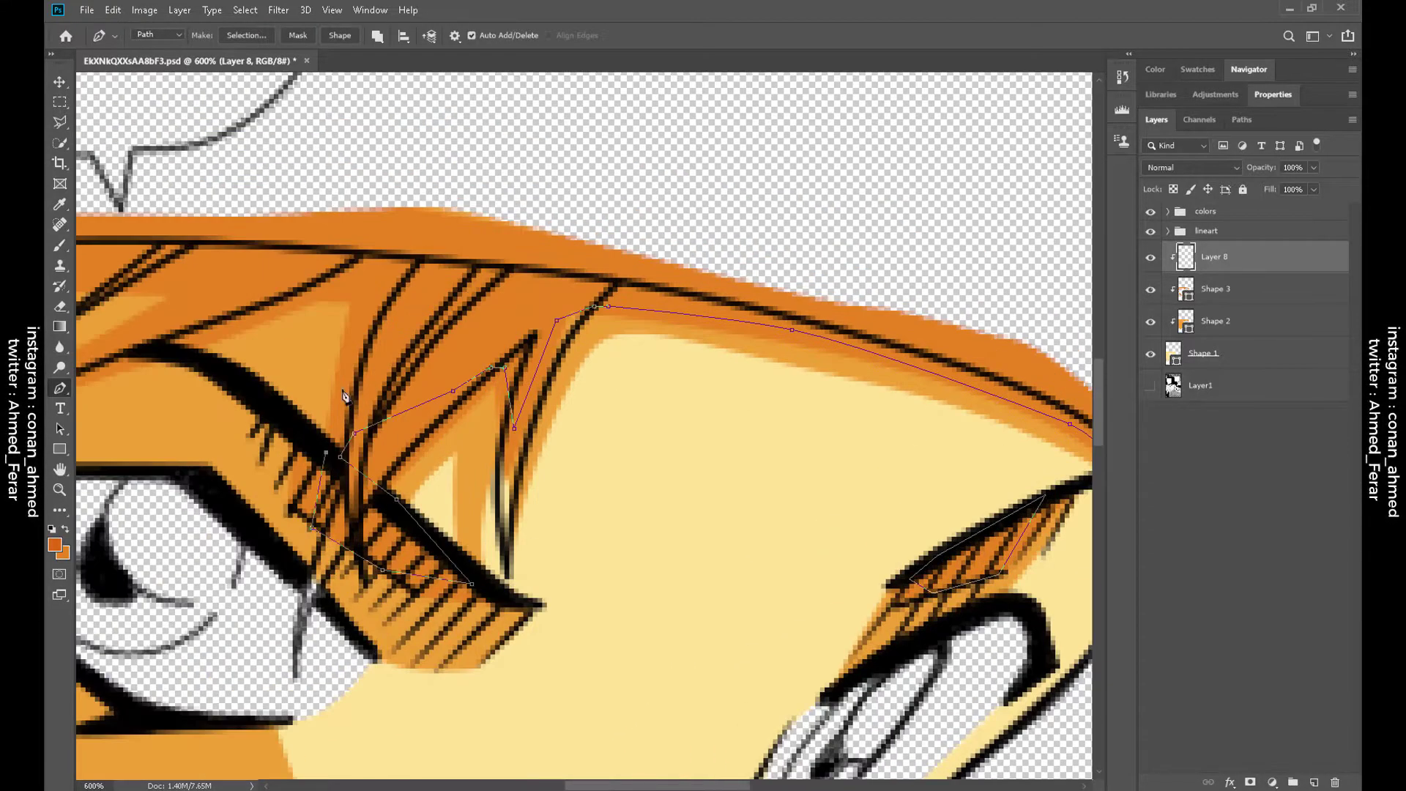
Extend the third-tone shadow path around the hair strands above the left eye and its upper lash line
{"action": "left_click", "coordinate": [184, 349]}
{"action": "left_click", "coordinate": [161, 344]}
{"action": "left_click", "coordinate": [222, 302]}
{"action": "left_click", "coordinate": [341, 236]}
{"action": "left_click", "coordinate": [495, 236]}
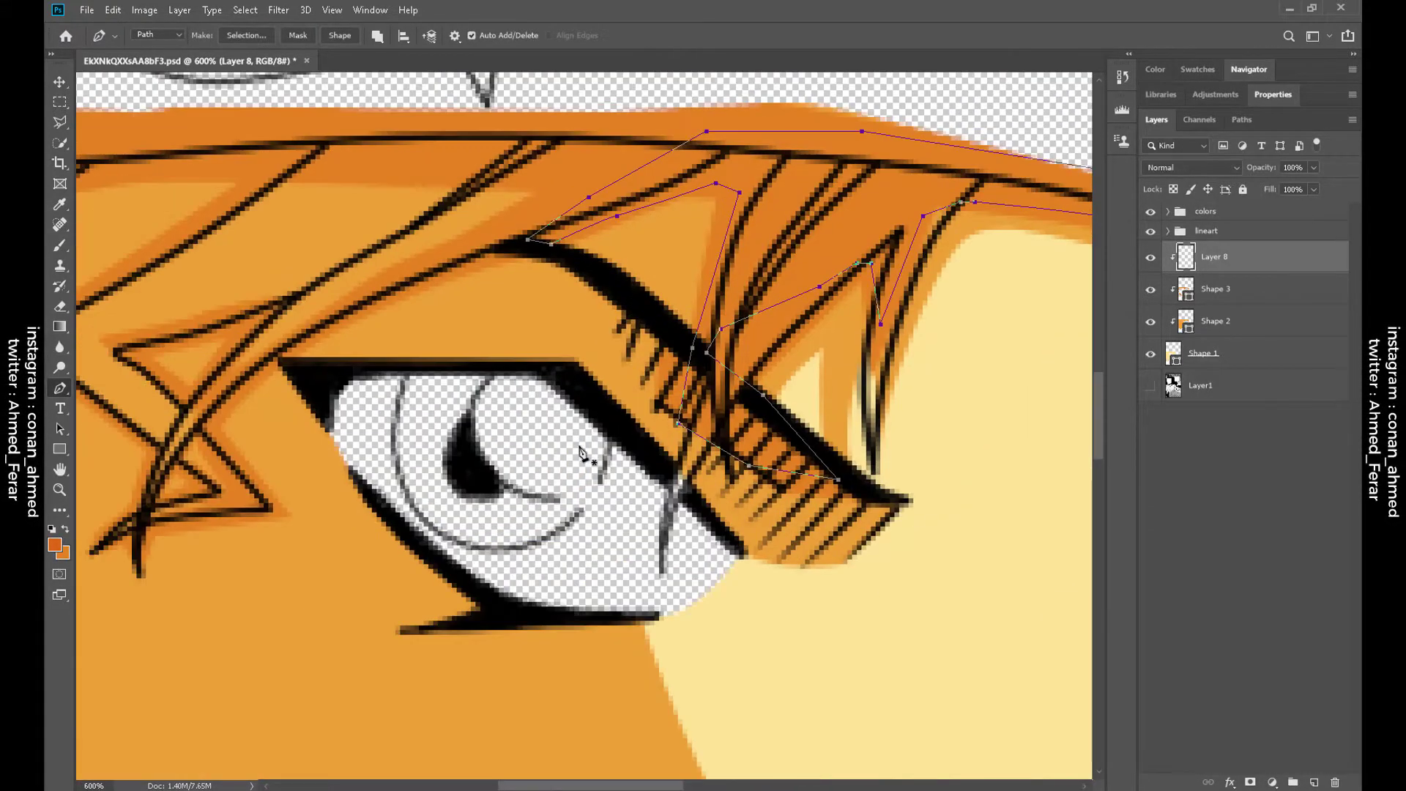
{"action": "left_click_drag", "start_coordinate": [504, 310], "coordinate": [777, 304]}
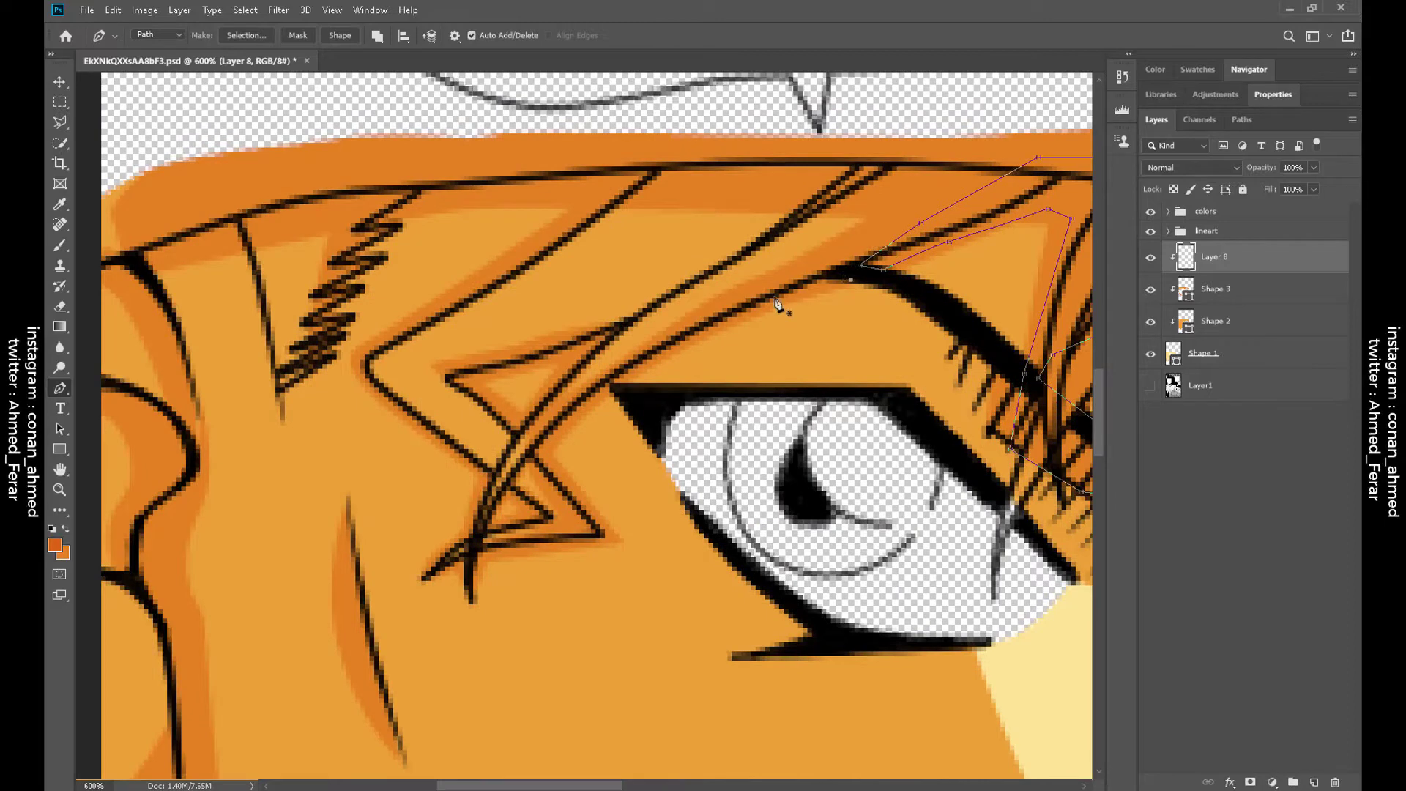
Trace third-tone shadows around the zigzag hair tips beside the left eye and the hairline above them
{"action": "left_click", "coordinate": [488, 435]}
{"action": "left_click", "coordinate": [442, 359]}
{"action": "left_click", "coordinate": [516, 323]}
{"action": "left_click", "coordinate": [591, 313]}
{"action": "left_click", "coordinate": [614, 327]}
{"action": "left_click", "coordinate": [567, 380]}
{"action": "left_click_drag", "start_coordinate": [580, 213], "coordinate": [646, 233]}
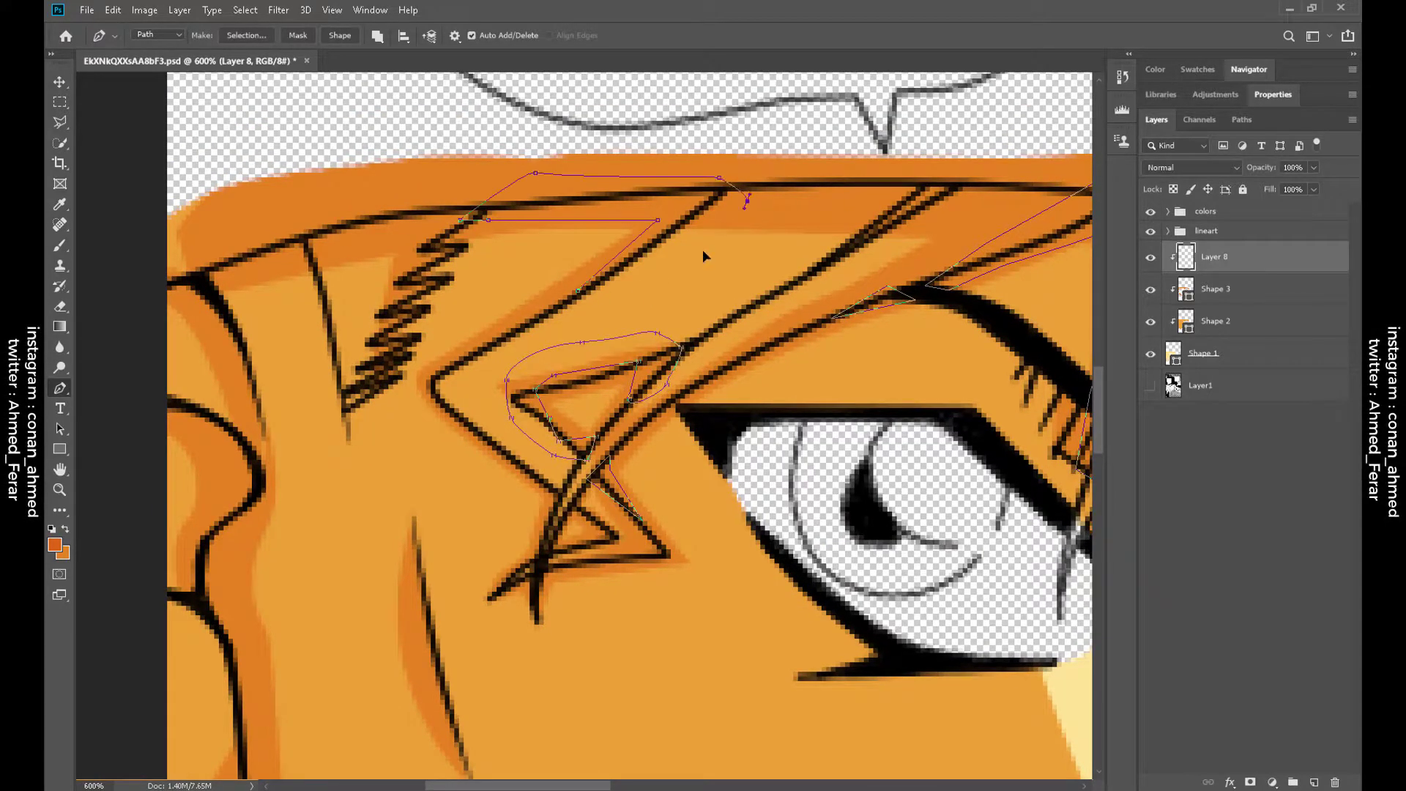
Trace third-tone shadows along the cheek line, the far end of the hairline and the strand above the ear
{"action": "left_click_drag", "start_coordinate": [460, 771], "coordinate": [621, 614]}
{"action": "left_click_drag", "start_coordinate": [630, 73], "coordinate": [784, 402]}
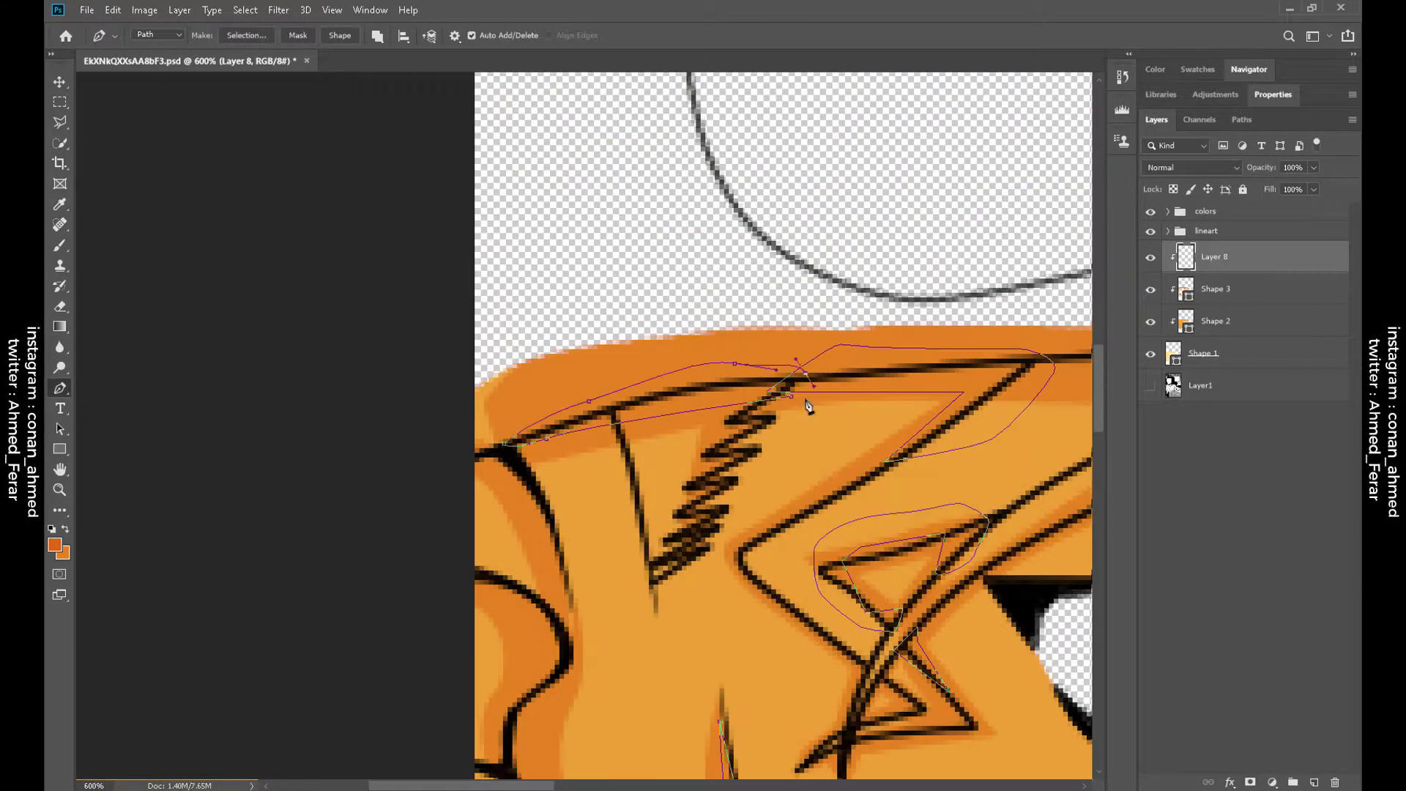
{"action": "left_click_drag", "start_coordinate": [480, 453], "coordinate": [486, 454]}
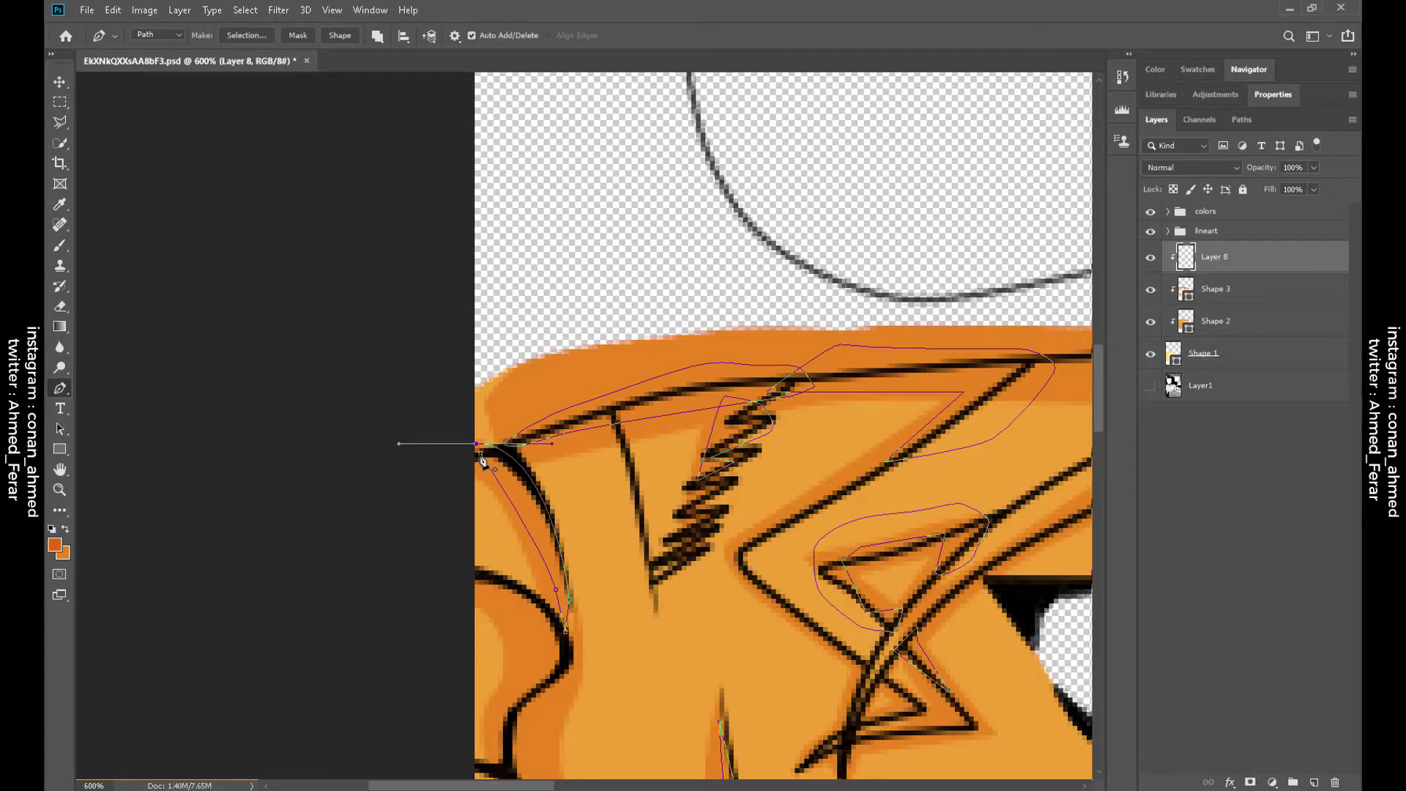
Trace the third-tone shadow along the ear and down the jawline to the chin
{"action": "left_click_drag", "start_coordinate": [514, 703], "coordinate": [546, 439]}
{"action": "scroll", "coordinate": [589, 361], "scroll_direction": "down", "scroll_amount": 10}
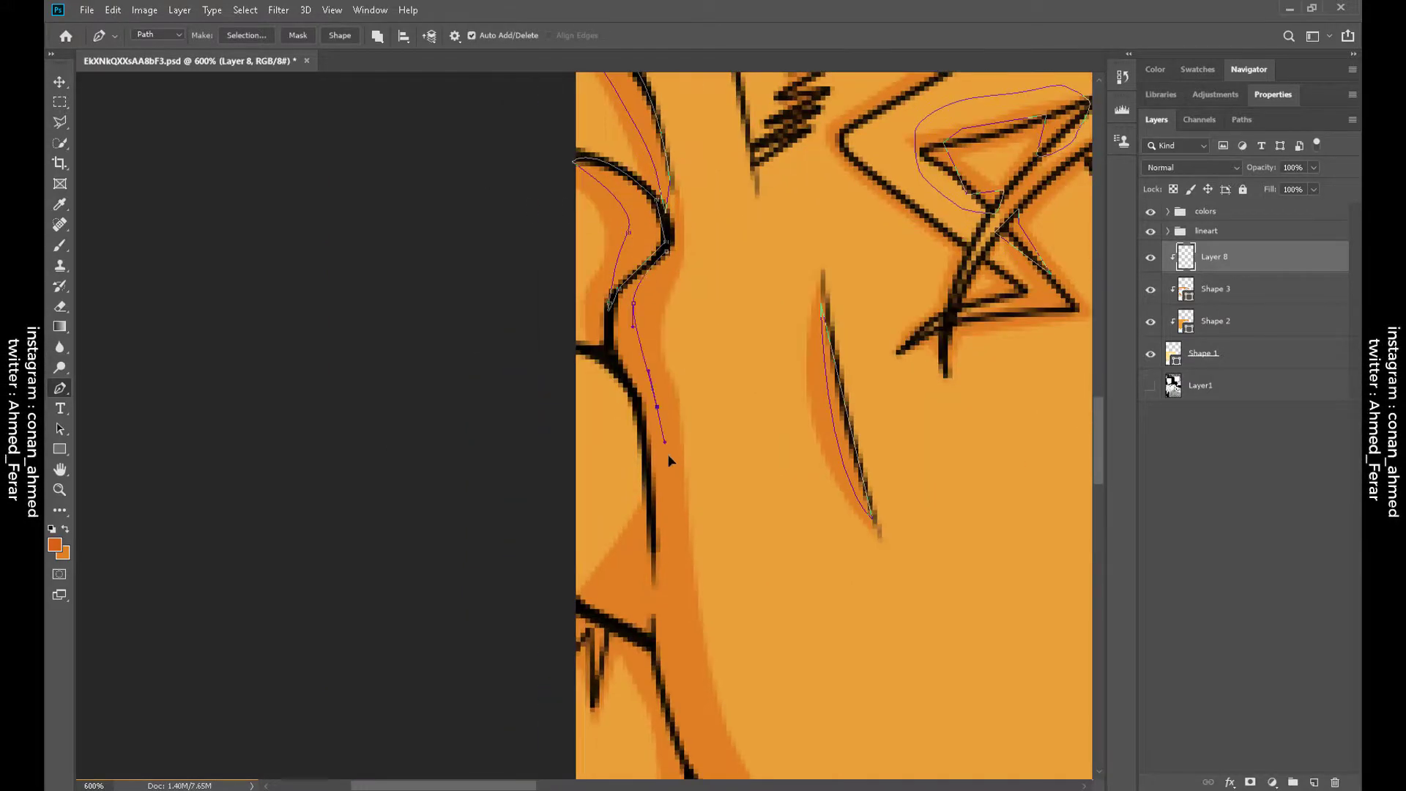
{"action": "left_click", "coordinate": [676, 498]}
{"action": "scroll", "coordinate": [679, 505], "scroll_direction": "down", "scroll_amount": 5}
{"action": "left_click", "coordinate": [804, 617]}
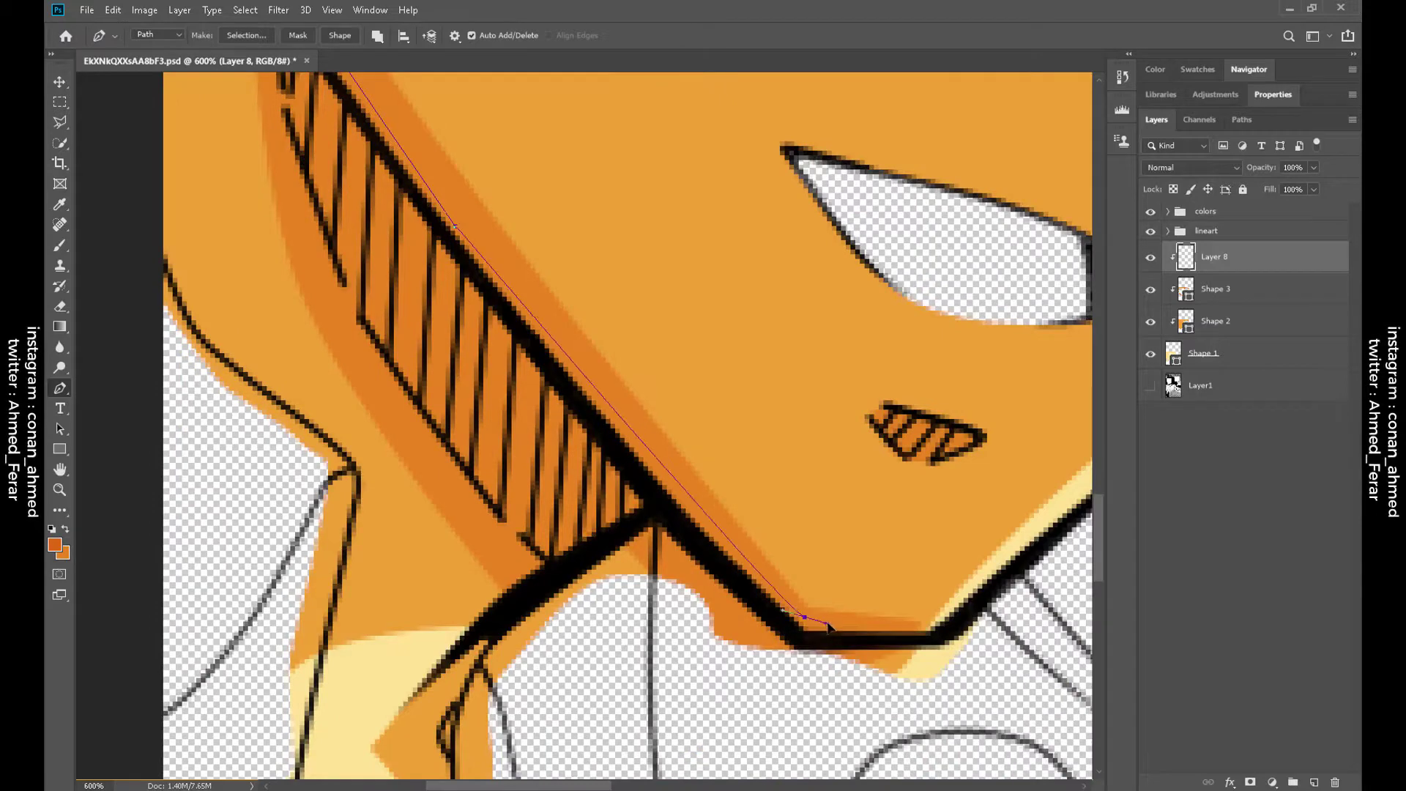
{"action": "left_click", "coordinate": [941, 630]}
Close the third-tone path around the hatched neck band and convert it into a deepest-orange shape
{"action": "left_click", "coordinate": [756, 650]}
{"action": "left_click_drag", "start_coordinate": [593, 556], "coordinate": [546, 564]}
{"action": "scroll", "coordinate": [556, 513], "scroll_direction": "up", "scroll_amount": 6}
{"action": "scroll", "coordinate": [557, 513], "scroll_direction": "left", "scroll_amount": 5}
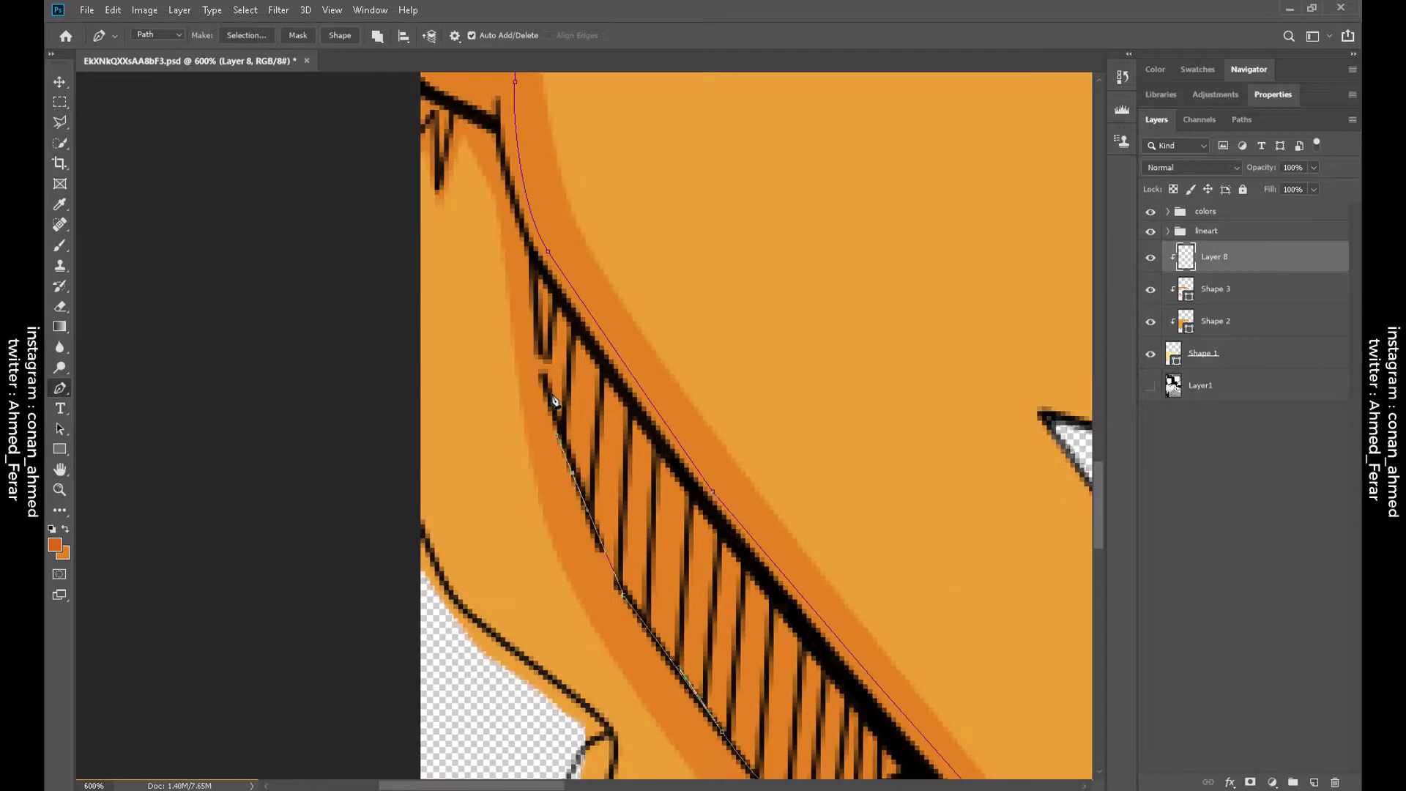
{"action": "scroll", "coordinate": [569, 372], "scroll_direction": "down", "scroll_amount": 6}
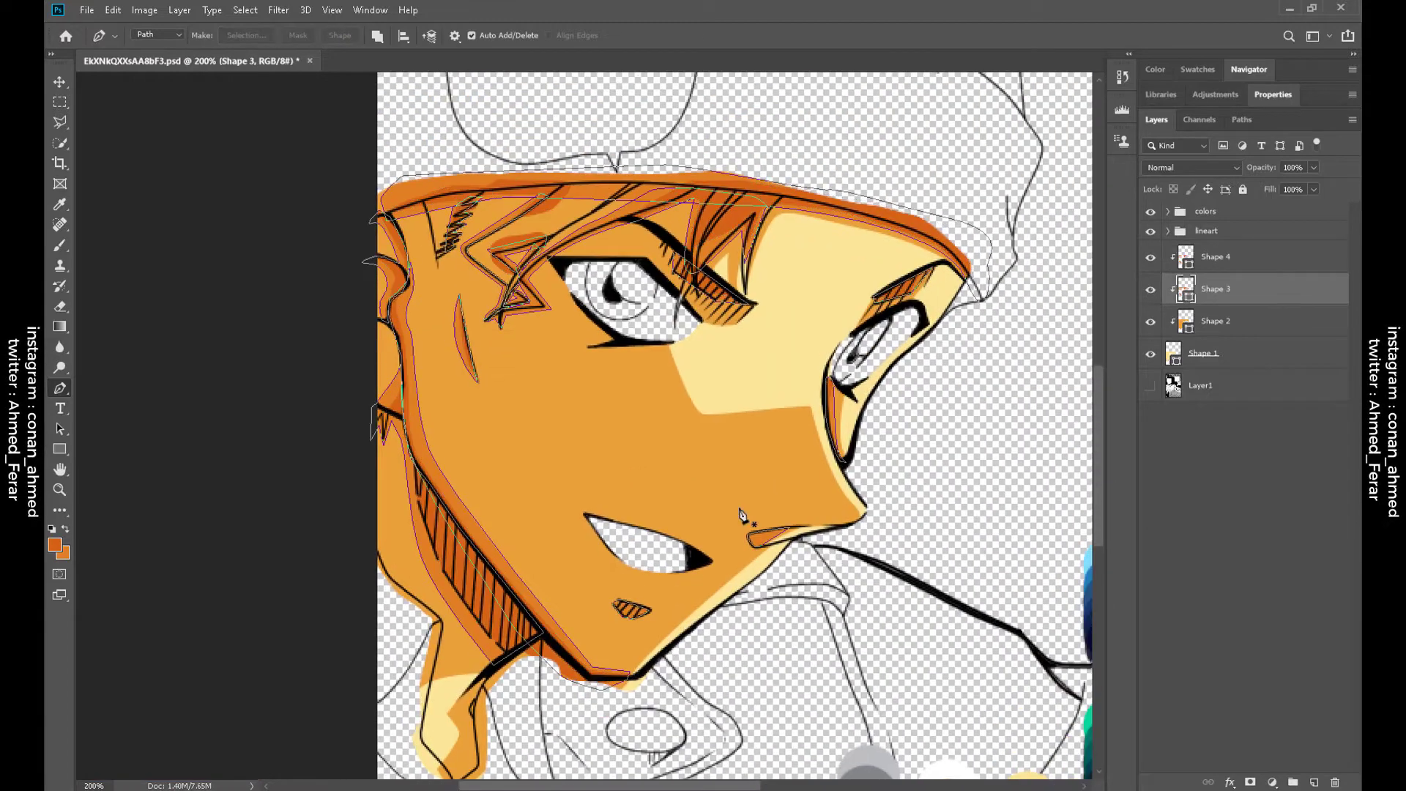
On Shape 3, trace a second-tone shadow along the outer edge of the neck
{"action": "scroll", "coordinate": [370, 412], "scroll_direction": "up", "scroll_amount": 3}
{"action": "scroll", "coordinate": [513, 557], "scroll_direction": "down", "scroll_amount": 2}
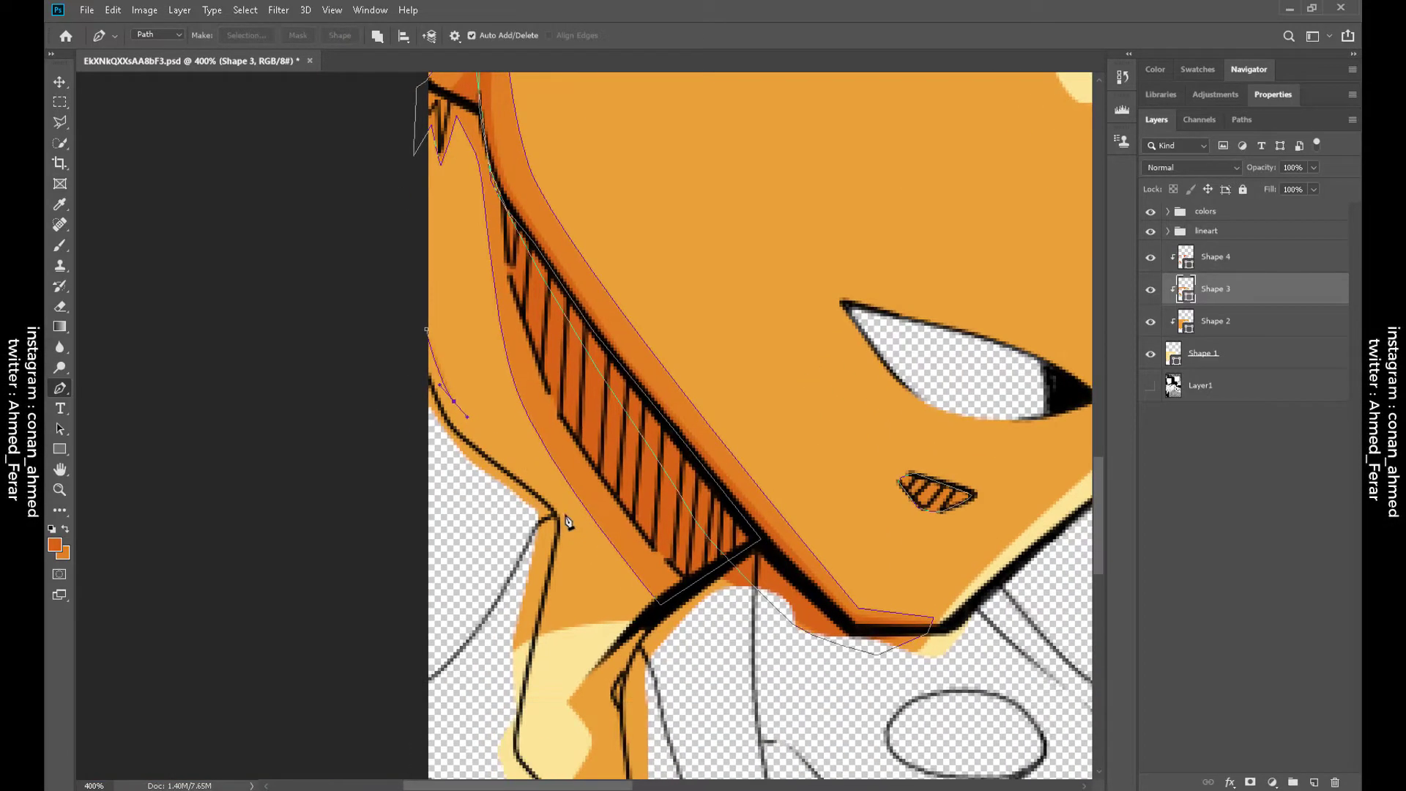
{"action": "left_click", "coordinate": [454, 402]}
{"action": "left_click", "coordinate": [566, 517]}
{"action": "left_click", "coordinate": [539, 623]}
{"action": "left_click", "coordinate": [428, 333]}
On Shape 4, add a thin third-tone shadow at the neck's outer edge
{"action": "key", "text": "alt+bracketright"}
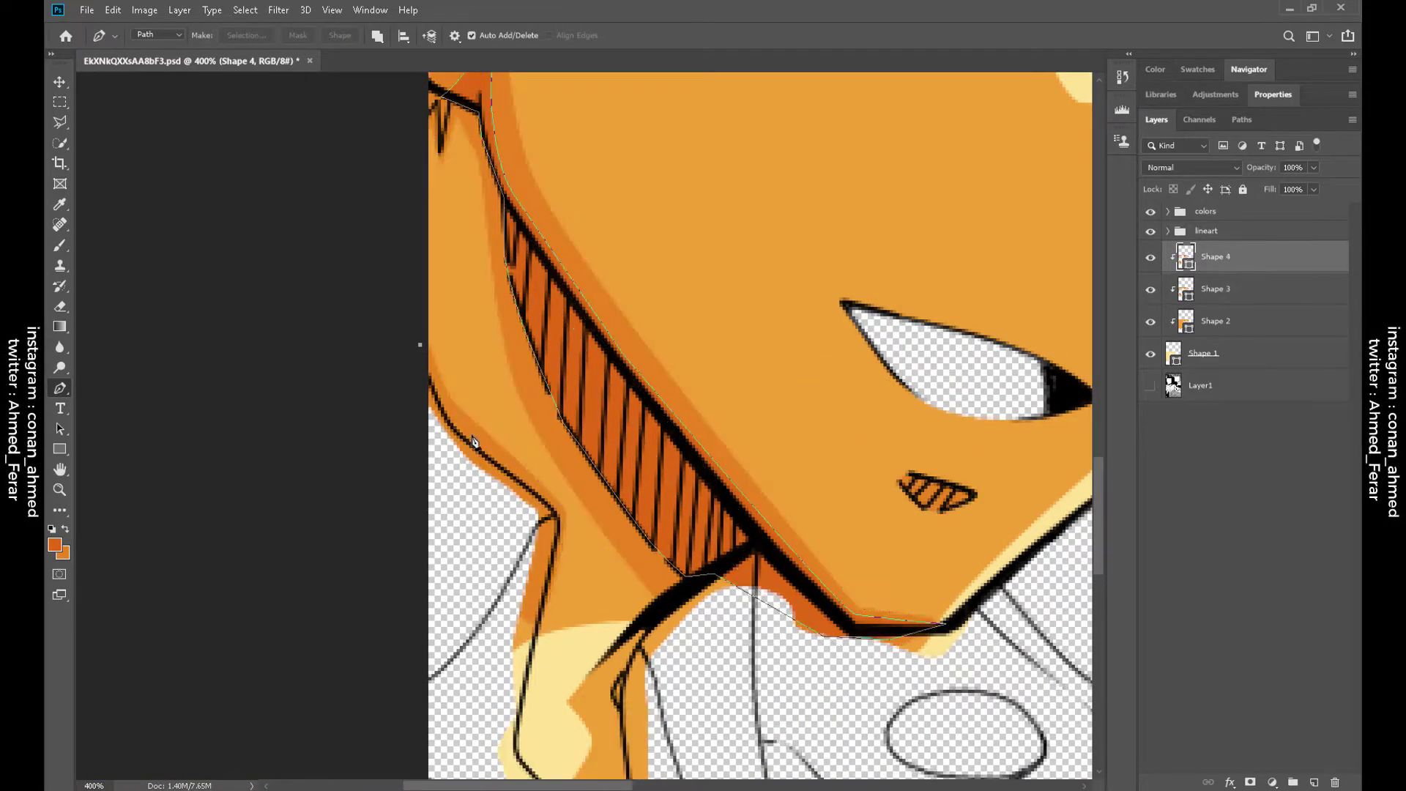
{"action": "left_click", "coordinate": [420, 345]}
{"action": "scroll", "coordinate": [697, 373], "scroll_direction": "down", "scroll_amount": 2}
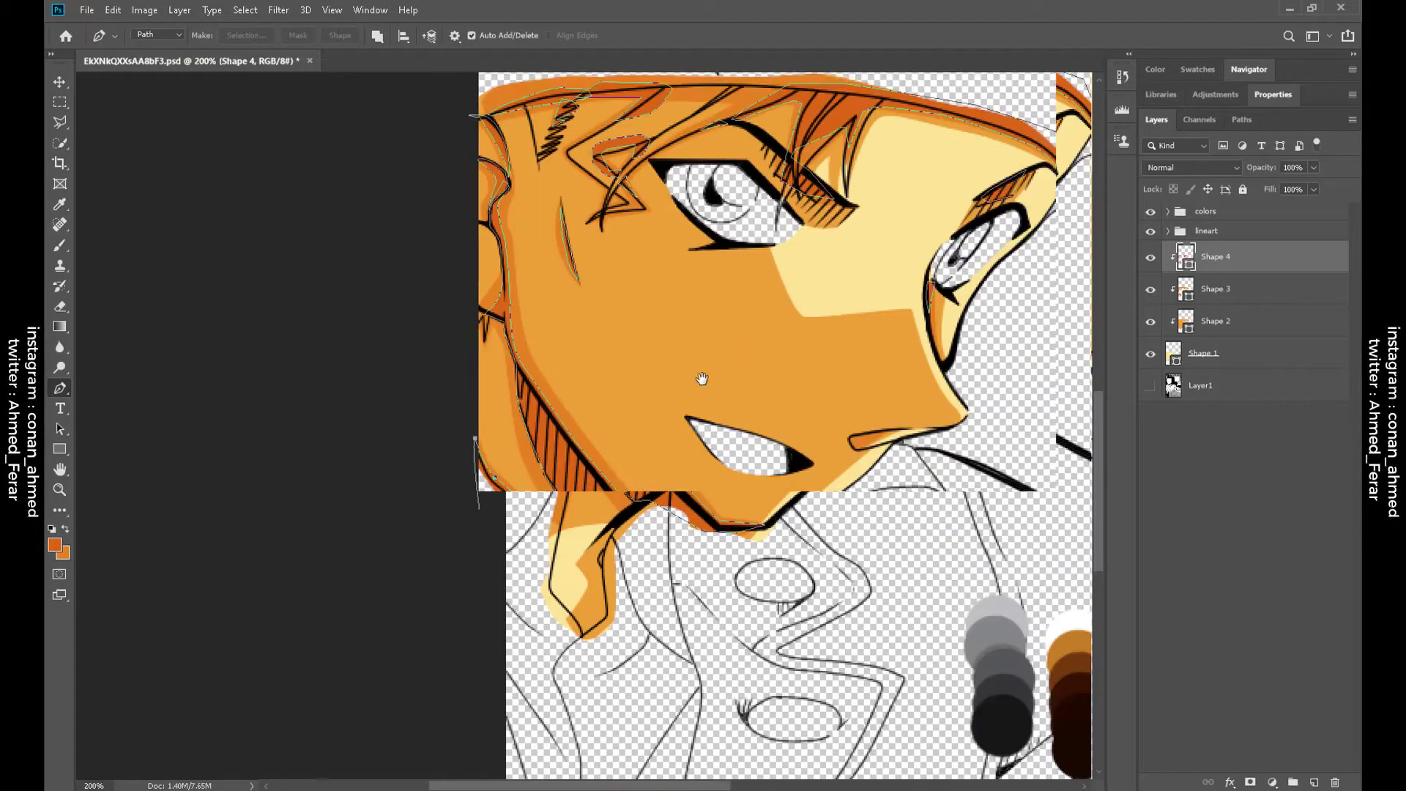
{"action": "scroll", "coordinate": [714, 512], "scroll_direction": "up", "scroll_amount": 3}
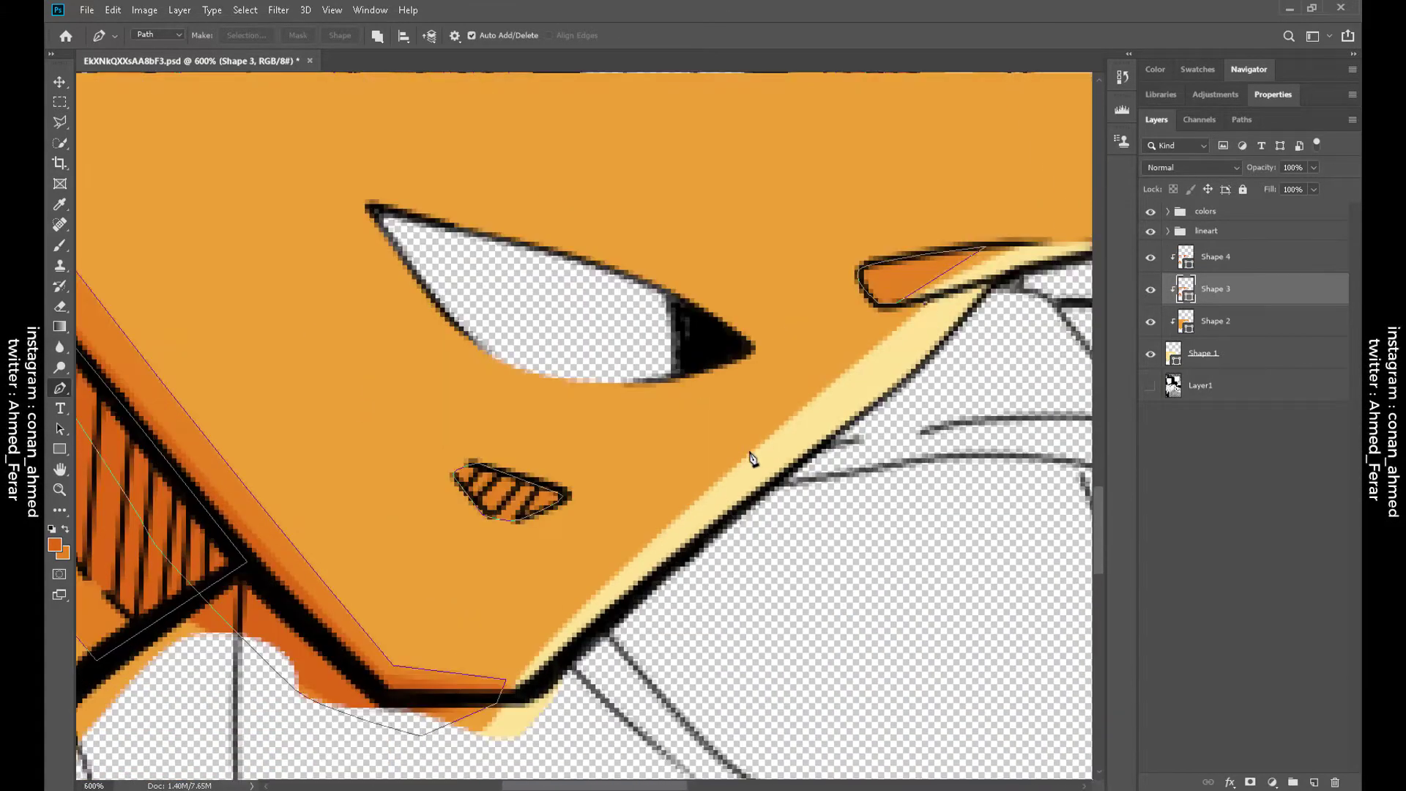
Add a new clipped layer, set the foreground to white and trace a highlight from the chin along the jaw to the nose
{"action": "left_click", "coordinate": [1314, 781]}
{"action": "key", "text": "d"}
{"action": "key", "text": "x"}
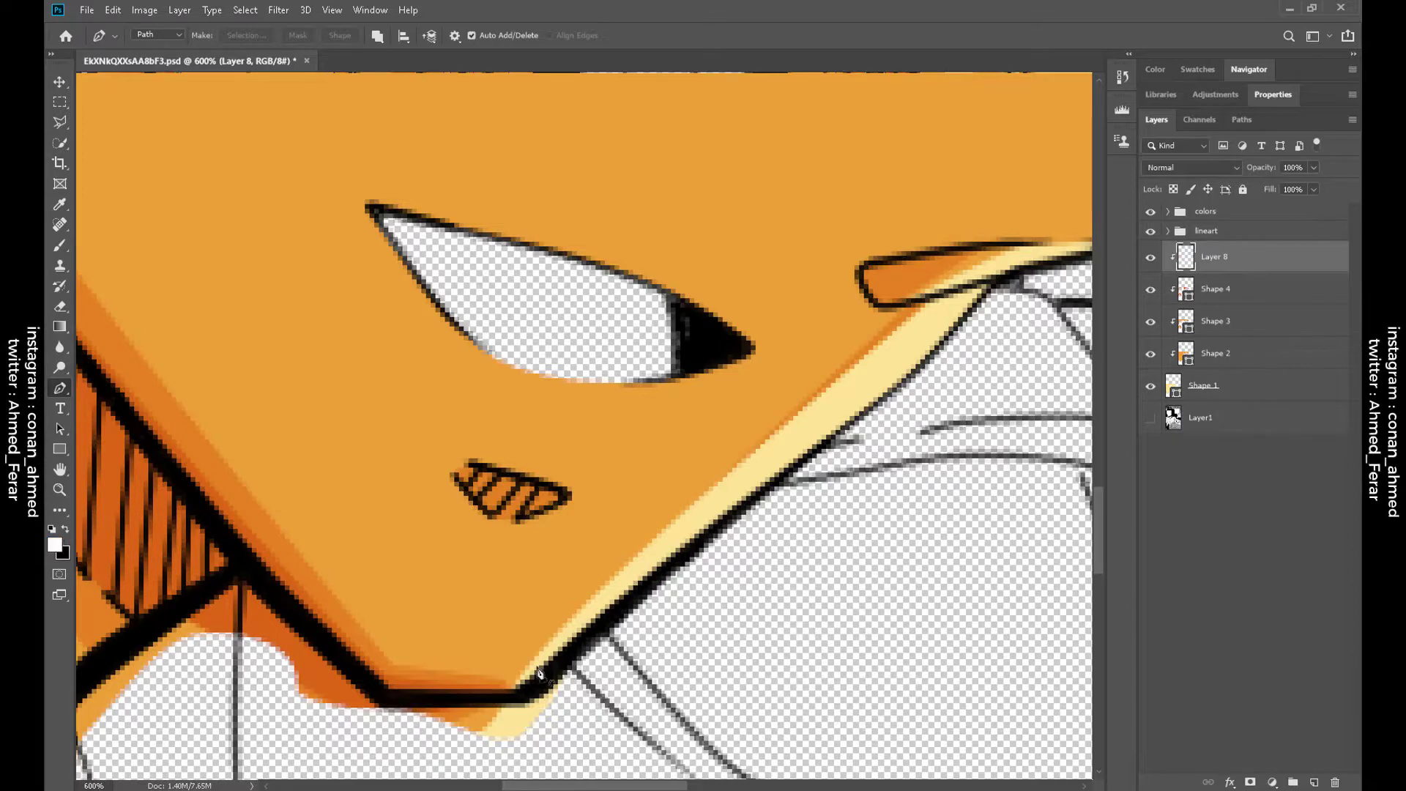
{"action": "left_click", "coordinate": [519, 684]}
{"action": "left_click", "coordinate": [723, 496]}
{"action": "left_click", "coordinate": [954, 302]}
{"action": "left_click_drag", "start_coordinate": [1012, 269], "coordinate": [907, 386]}
Convert the jaw highlight path into a white shape clipped above the shadow shapes, replacing the empty Layer 8
{"action": "key", "text": "alt+bracketleft"}
{"action": "left_click", "coordinate": [340, 36]}
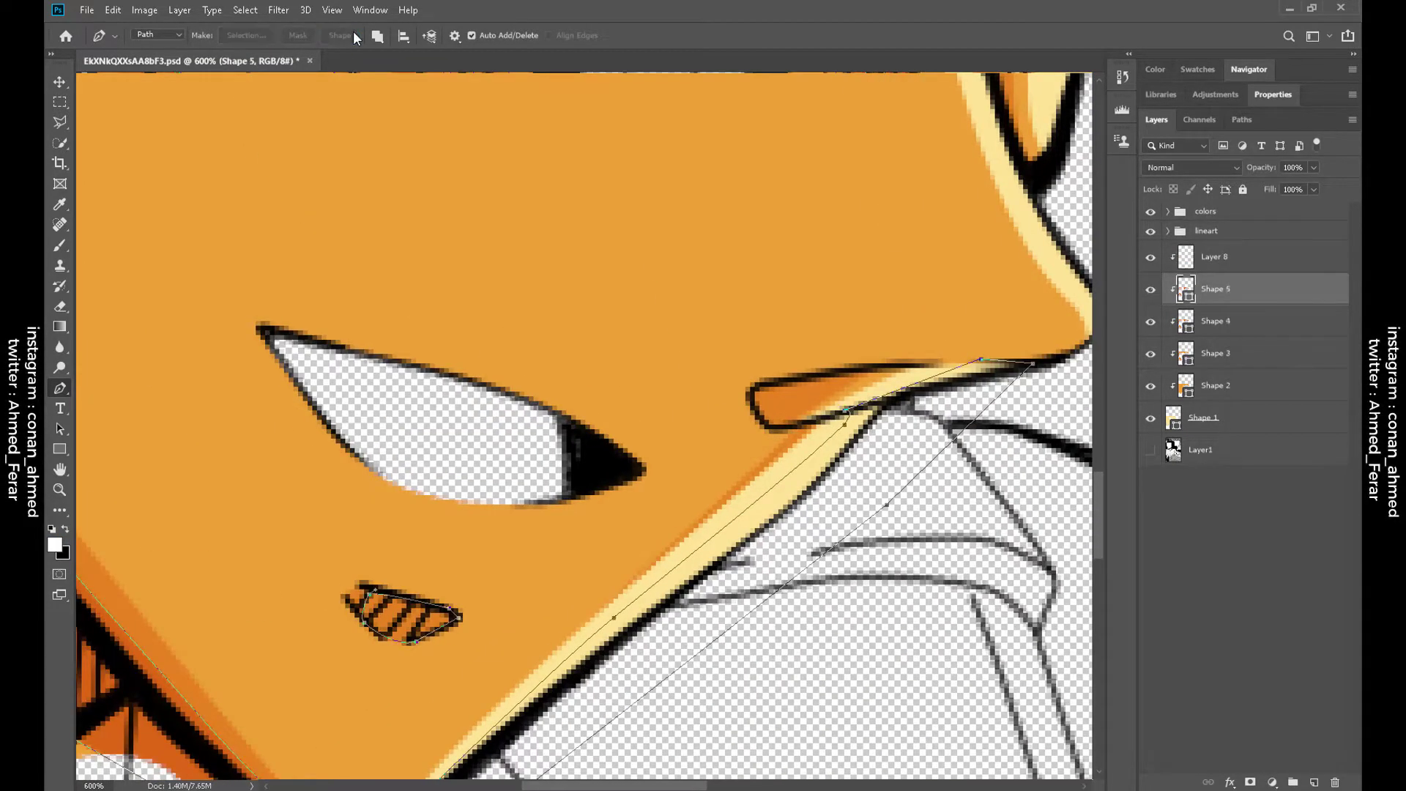
{"action": "scroll", "coordinate": [481, 556], "scroll_direction": "down", "scroll_amount": 3}
{"action": "key", "text": "alt+bracketright"}
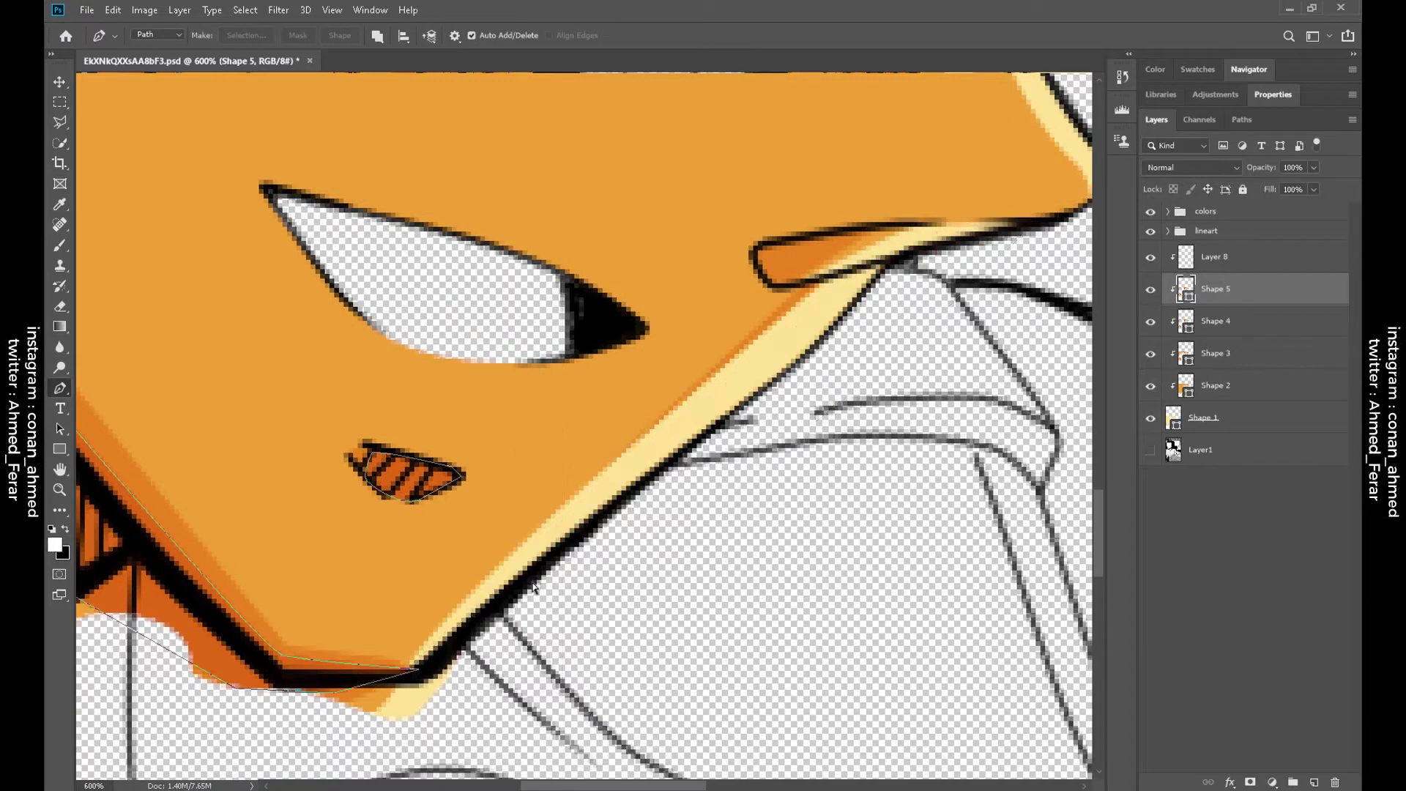
{"action": "scroll", "coordinate": [745, 430], "scroll_direction": "down", "scroll_amount": 2}
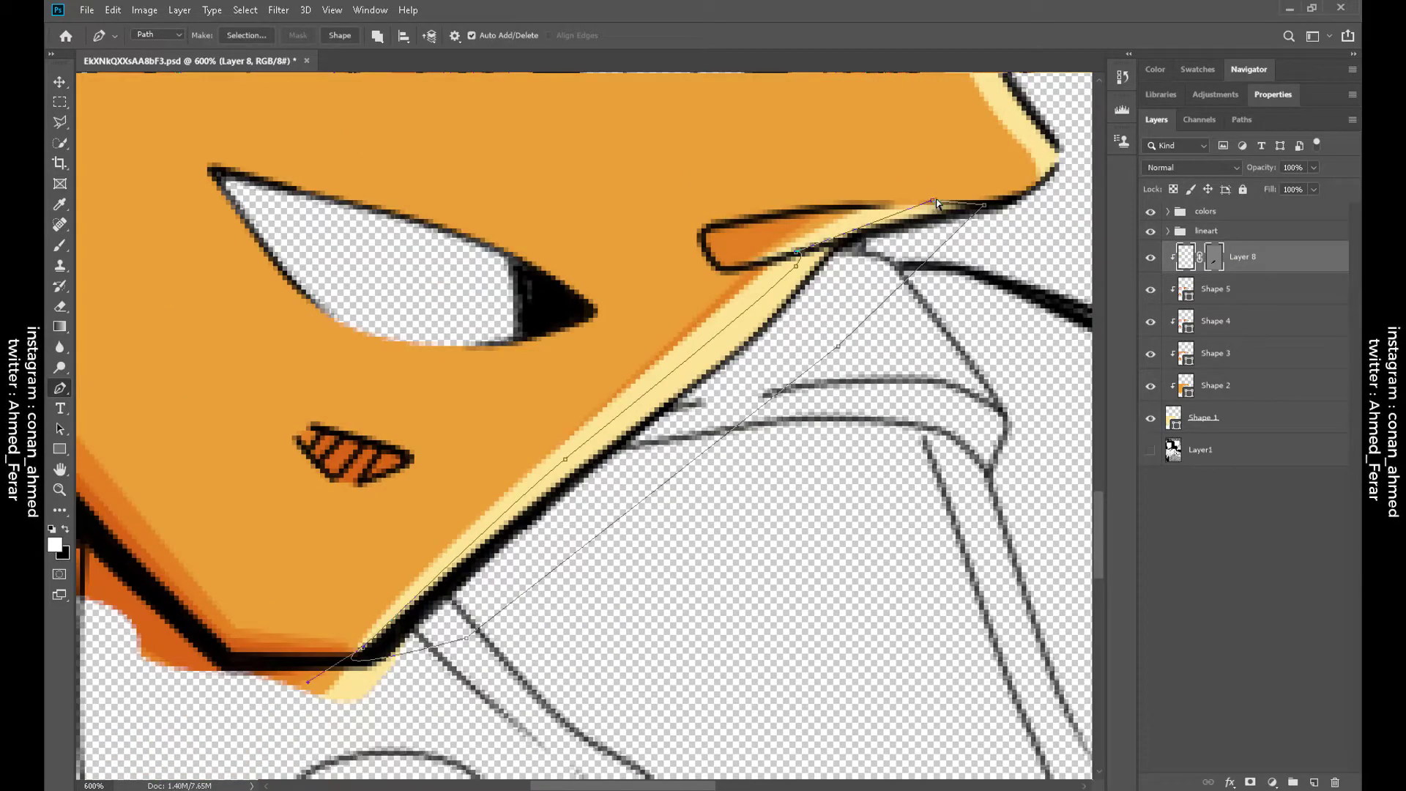
{"action": "left_click", "coordinate": [340, 35]}
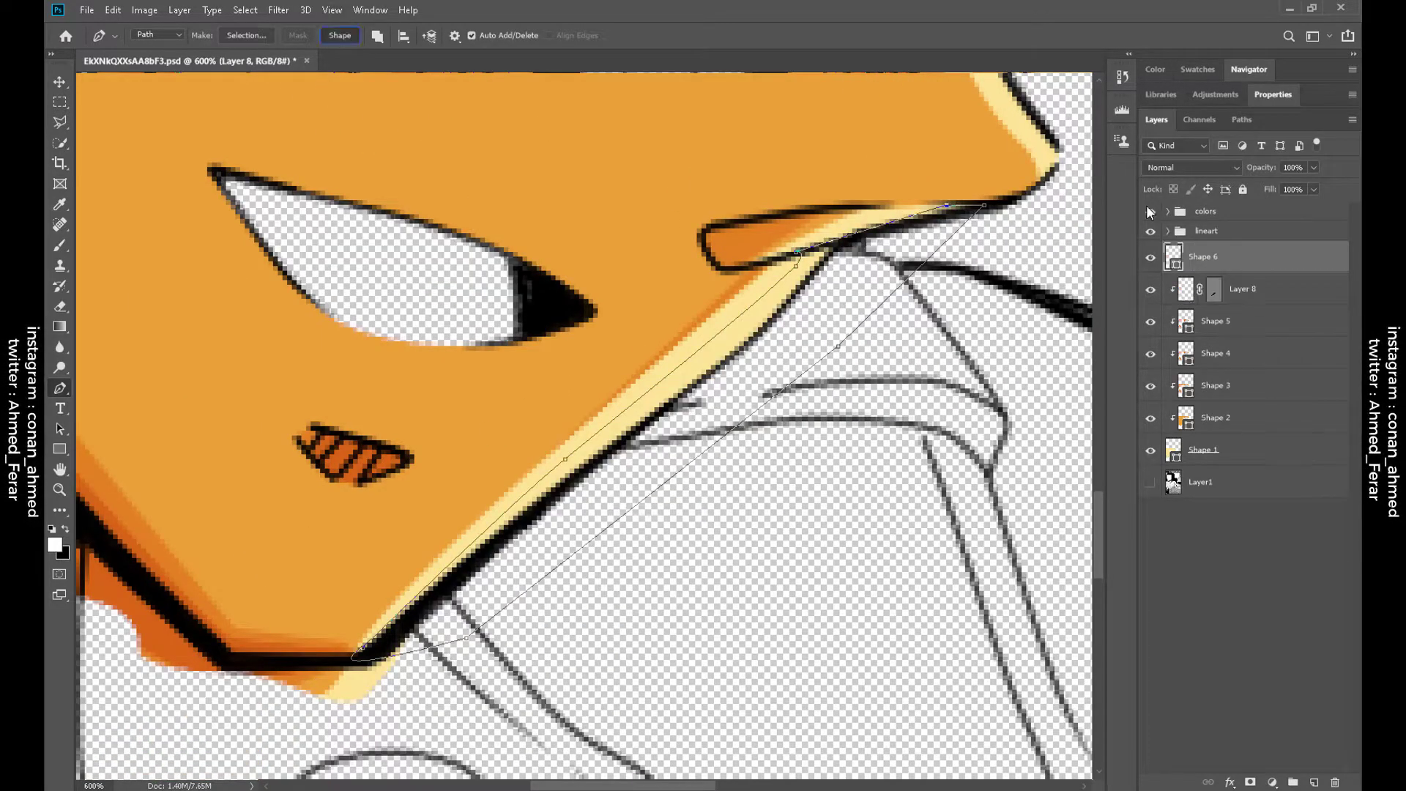
{"action": "left_click_drag", "start_coordinate": [800, 254], "coordinate": [588, 504]}
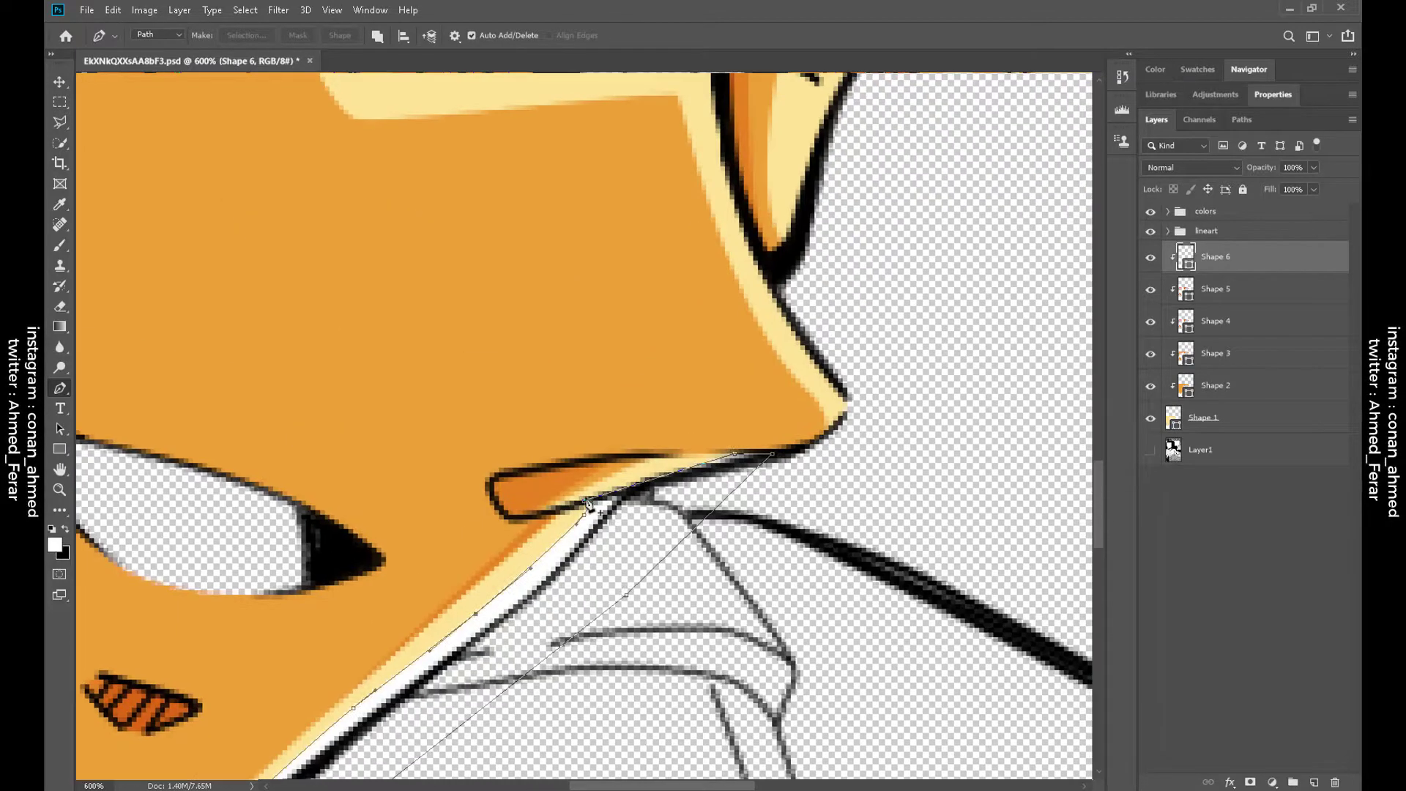
Draw a white highlight along the face contour beside the right eye, from the lower socket up to the brow
{"action": "scroll", "coordinate": [676, 500], "scroll_direction": "up", "scroll_amount": 10}
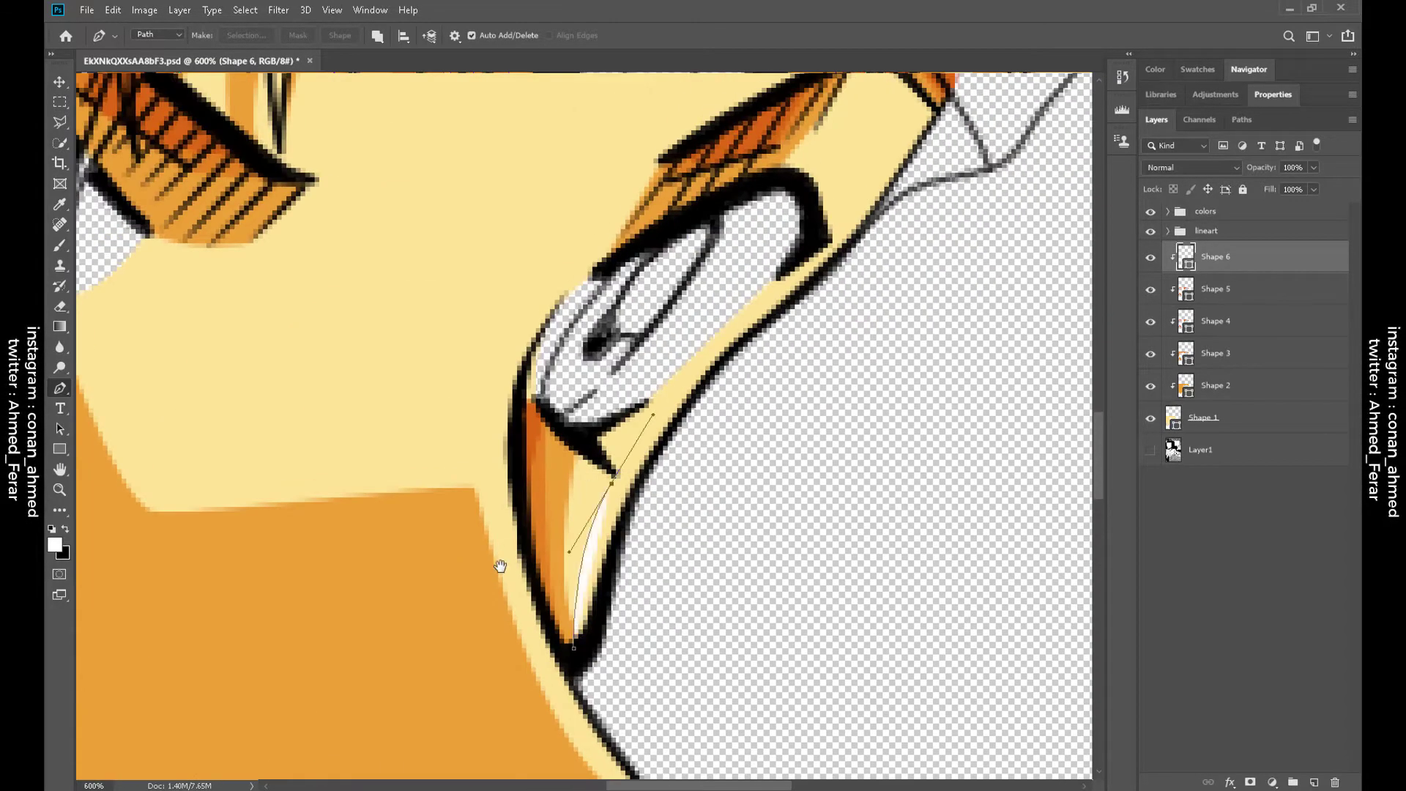
{"action": "scroll", "coordinate": [500, 566], "scroll_direction": "up", "scroll_amount": 5}
{"action": "left_click", "coordinate": [784, 328]}
{"action": "scroll", "coordinate": [783, 327], "scroll_direction": "up", "scroll_amount": 2}
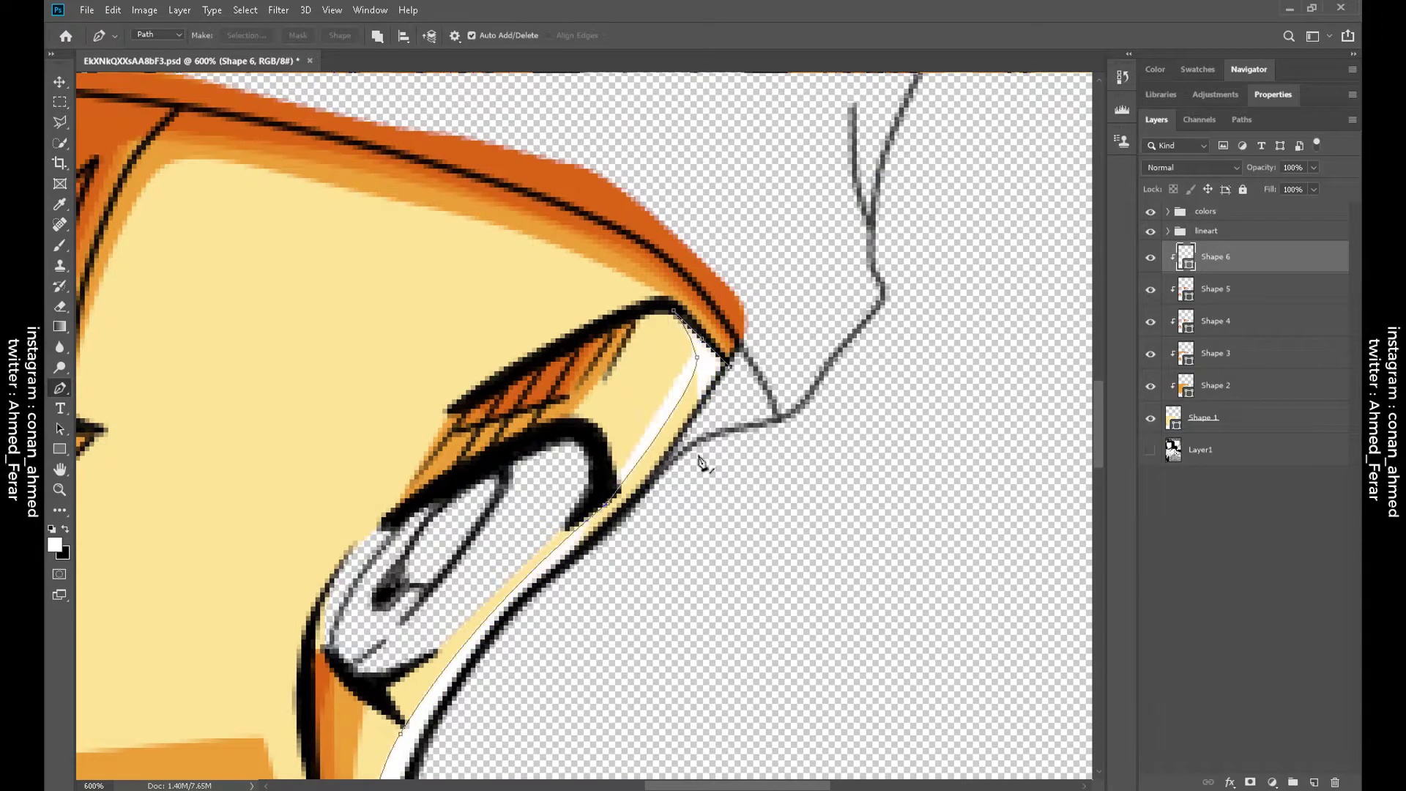
{"action": "scroll", "coordinate": [701, 463], "scroll_direction": "down", "scroll_amount": 5}
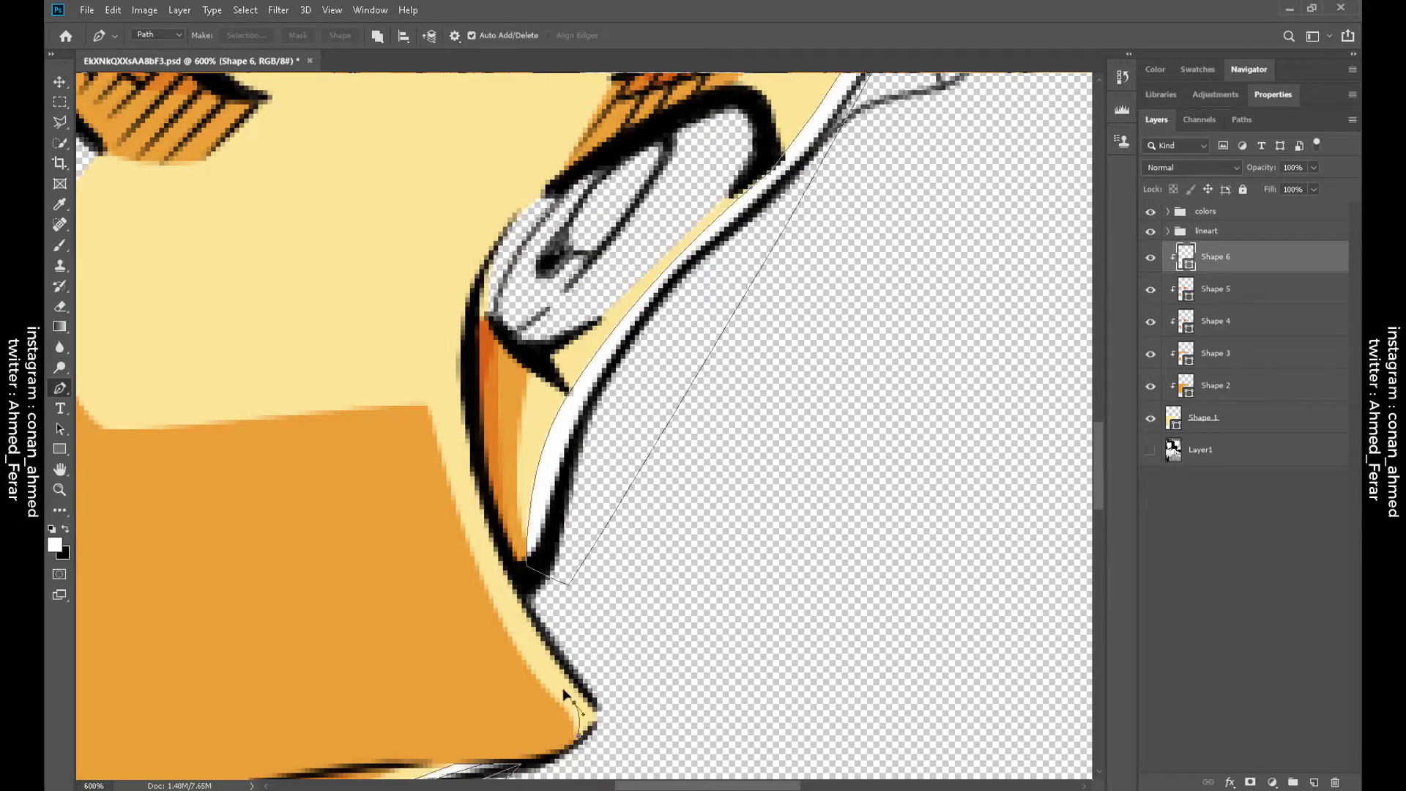
Draw a white highlight along the nose bridge up to the right eye's inner corner
{"action": "scroll", "coordinate": [454, 428], "scroll_direction": "up", "scroll_amount": 4}
{"action": "left_click", "coordinate": [550, 439]}
{"action": "left_click", "coordinate": [509, 497]}
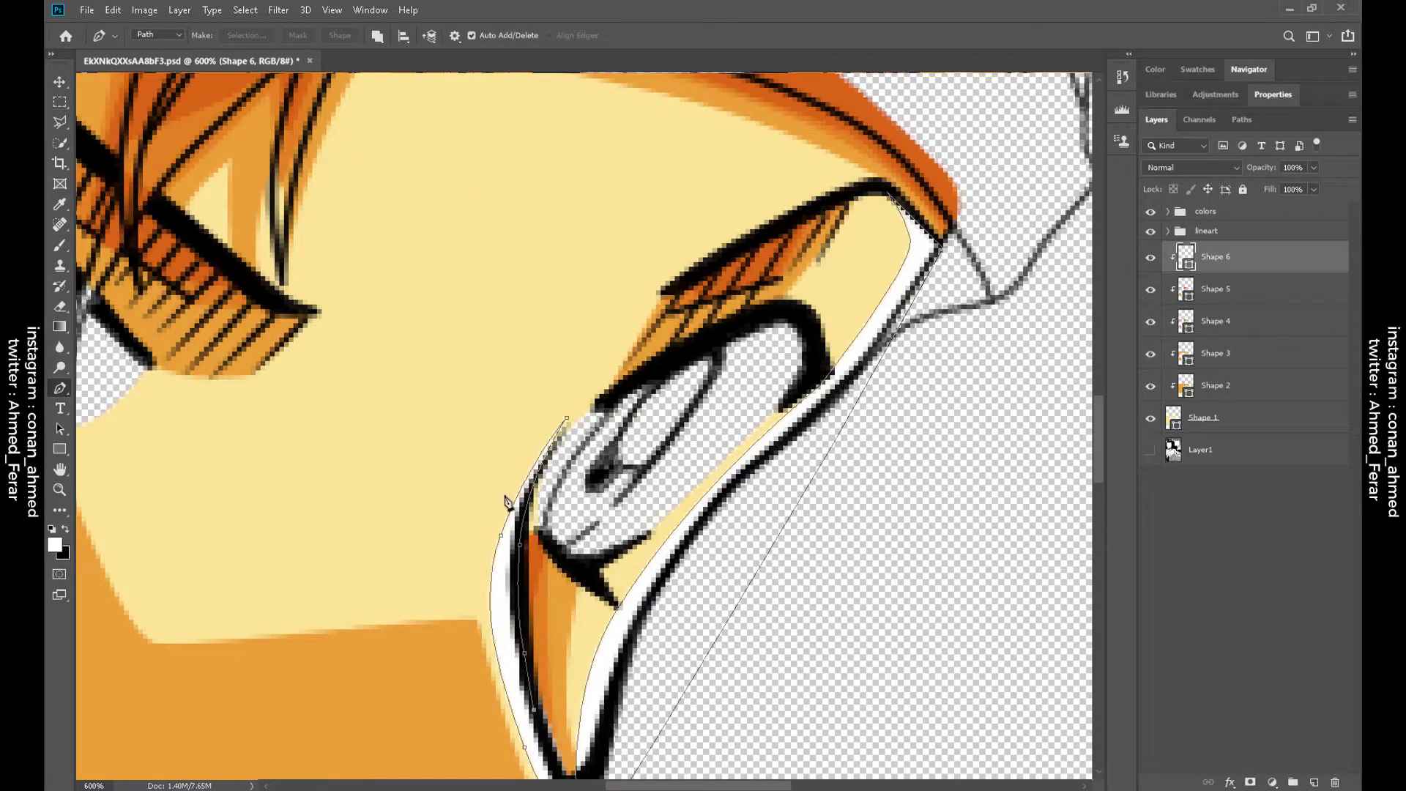
{"action": "scroll", "coordinate": [517, 512], "scroll_direction": "down", "scroll_amount": 5}
{"action": "scroll", "coordinate": [595, 692], "scroll_direction": "up", "scroll_amount": 5}
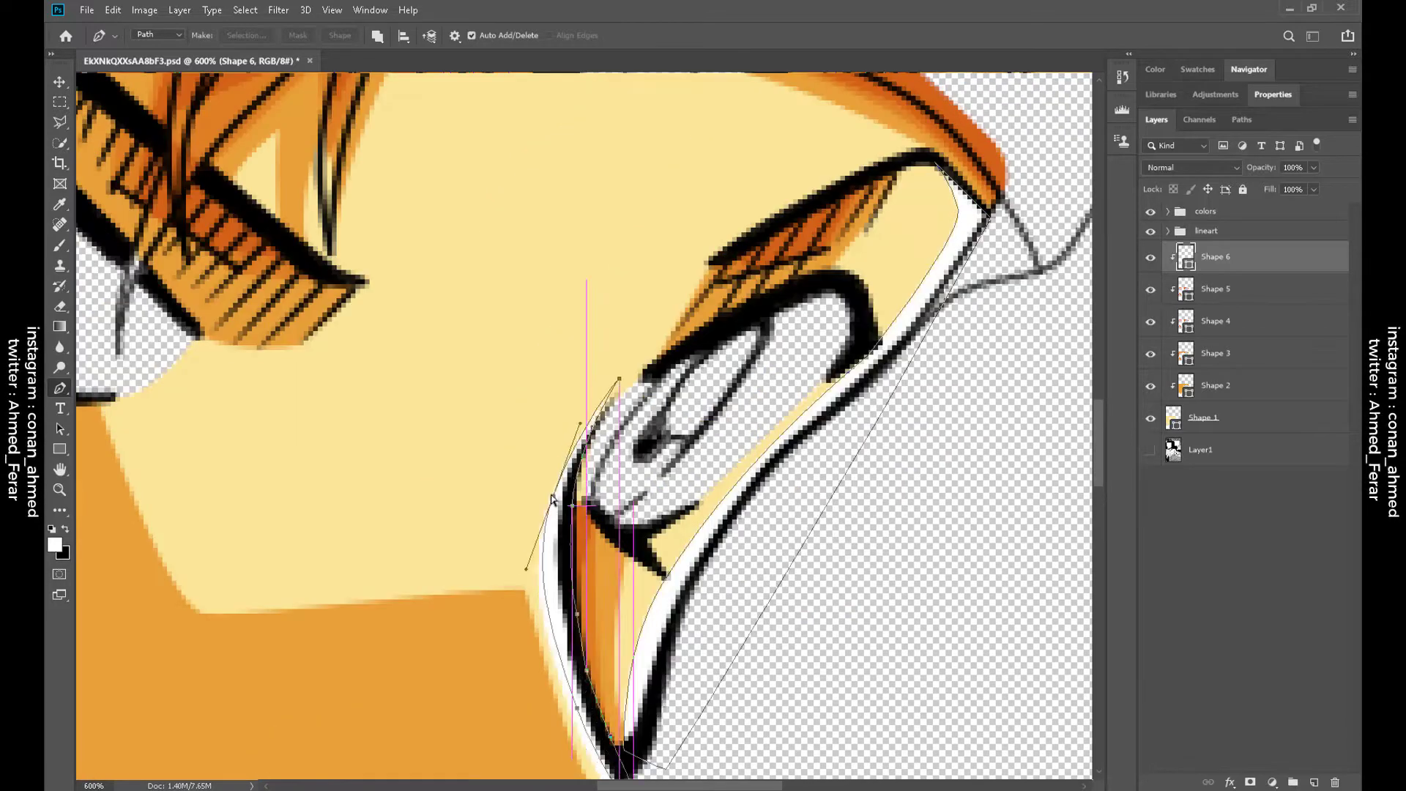
Draw a rounded white highlight on the forehead between the hair lock and the right brow
{"action": "left_click_drag", "start_coordinate": [649, 260], "coordinate": [736, 375]}
{"action": "scroll", "coordinate": [649, 300], "scroll_direction": "down", "scroll_amount": 2}
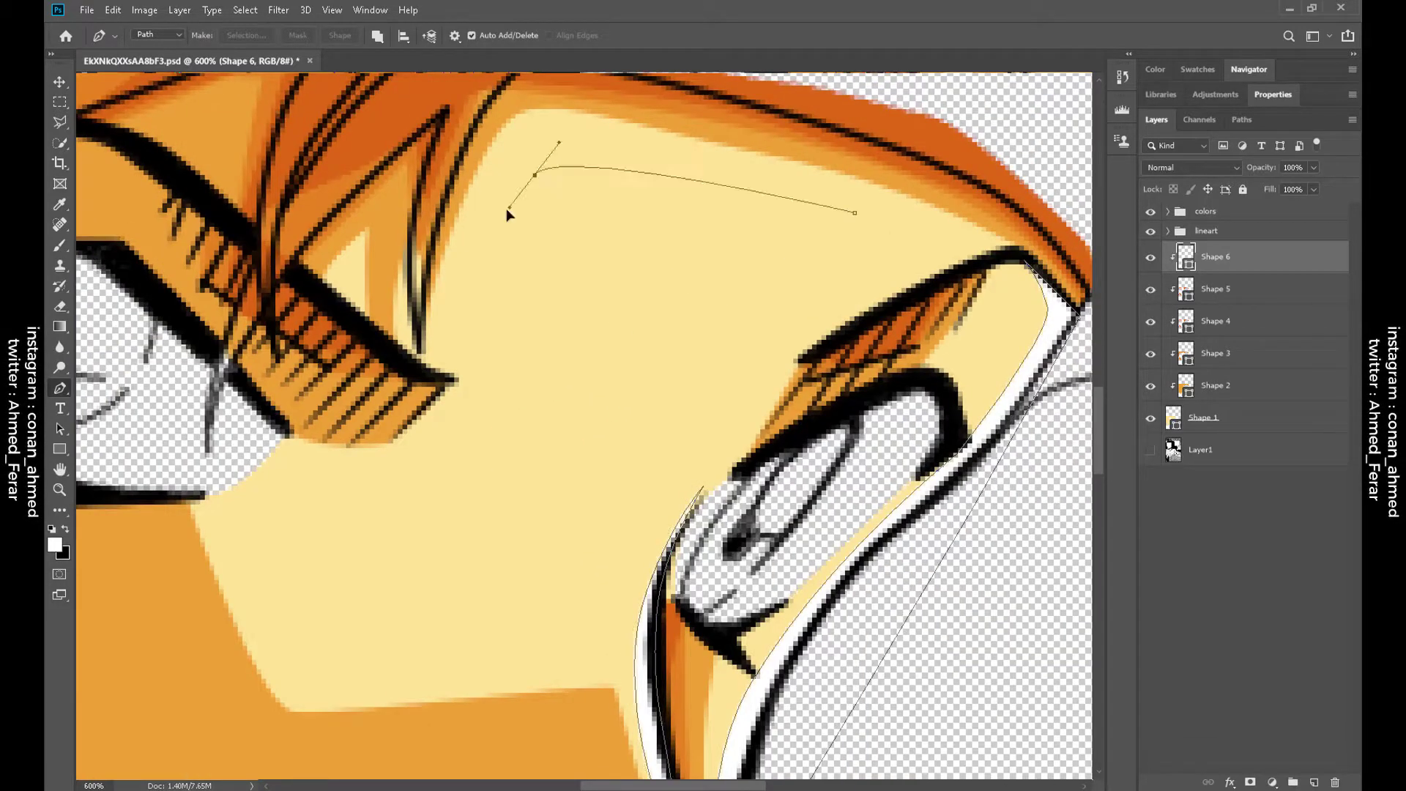
{"action": "left_click", "coordinate": [474, 335]}
{"action": "left_click", "coordinate": [487, 392]}
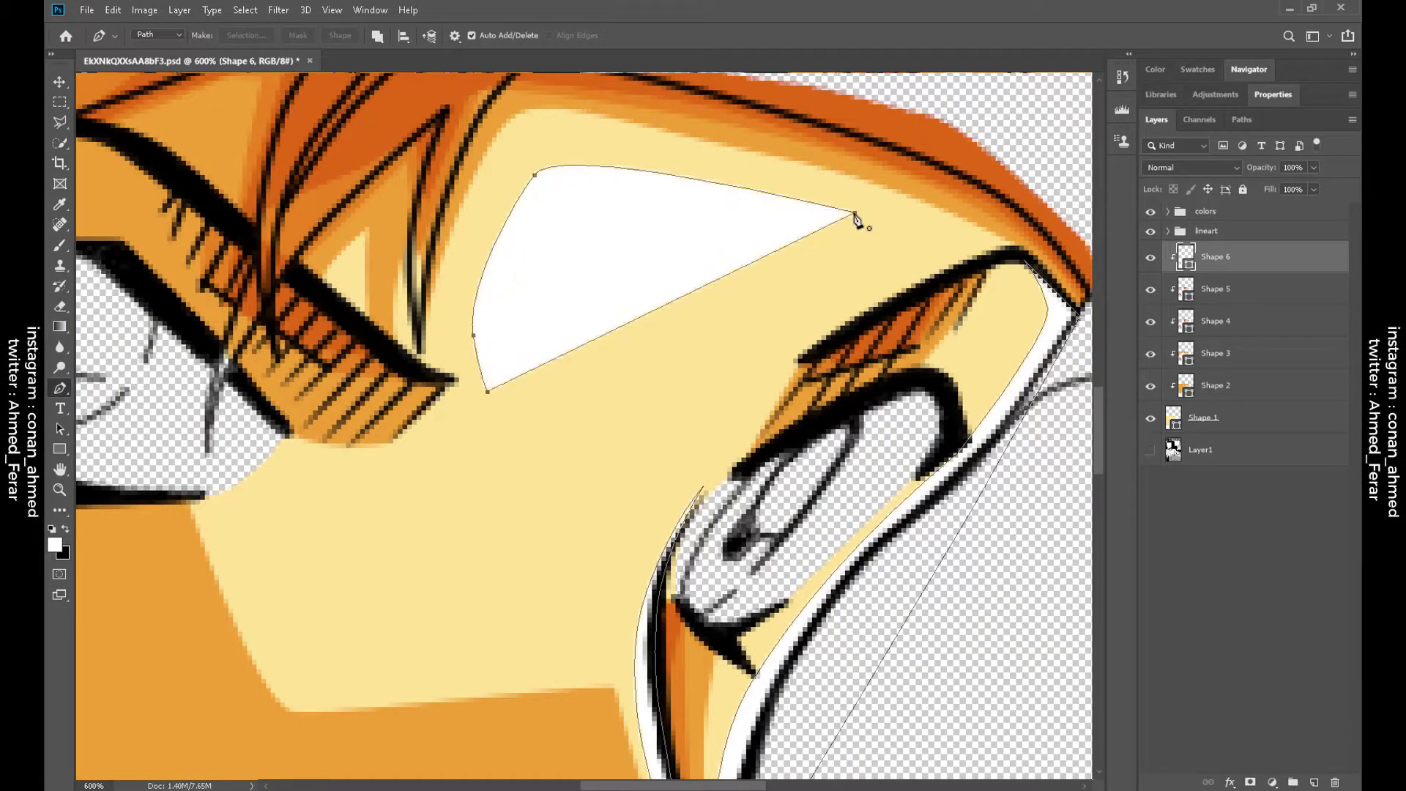
{"action": "left_click_drag", "start_coordinate": [690, 378], "coordinate": [813, 322]}
{"action": "left_click", "coordinate": [893, 237]}
{"action": "left_click", "coordinate": [855, 213]}
{"action": "left_click_drag", "start_coordinate": [493, 484], "coordinate": [623, 367]}
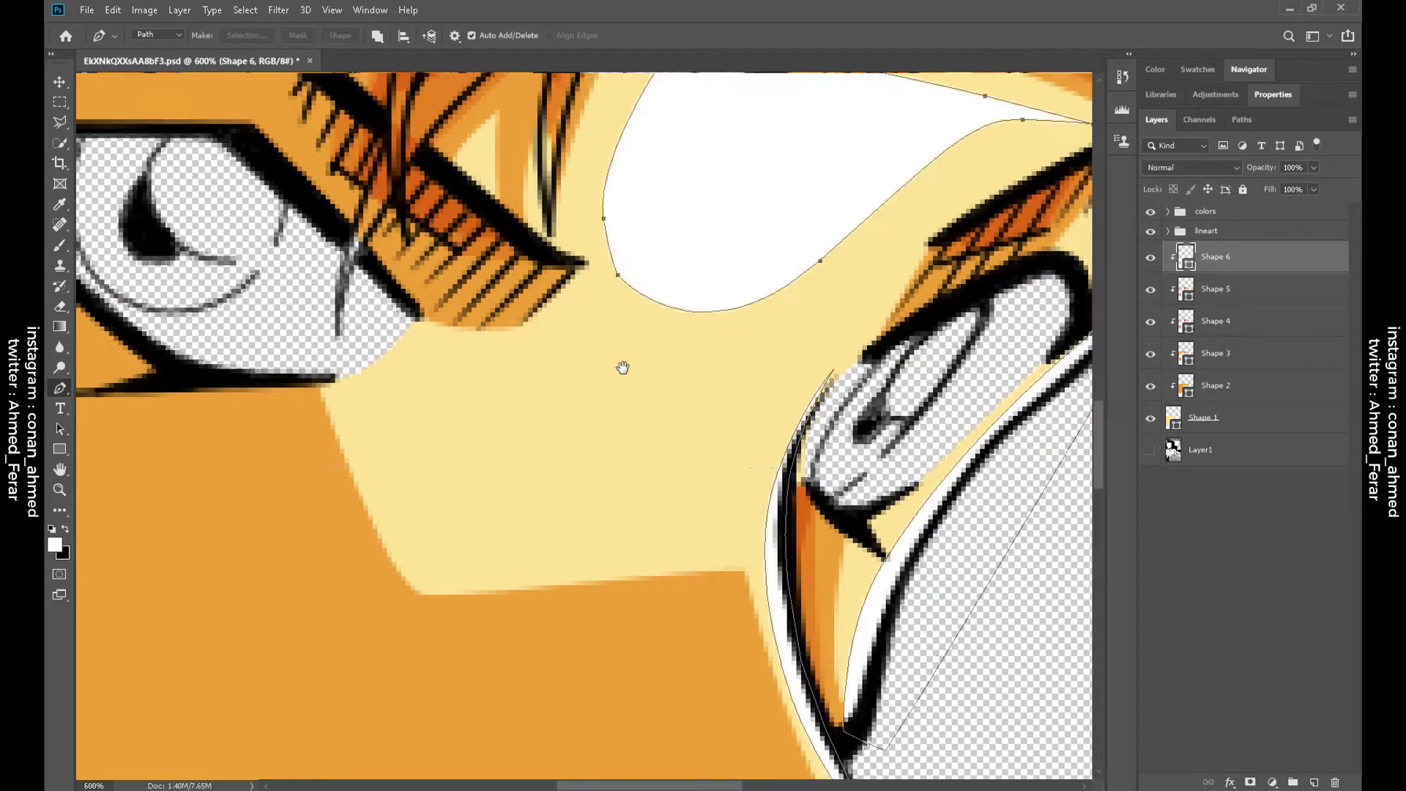
{"action": "scroll", "coordinate": [623, 367], "scroll_direction": "down", "scroll_amount": 4}
{"action": "scroll", "coordinate": [775, 335], "scroll_direction": "up", "scroll_amount": 1}
{"action": "scroll", "coordinate": [732, 306], "scroll_direction": "down", "scroll_amount": 3}
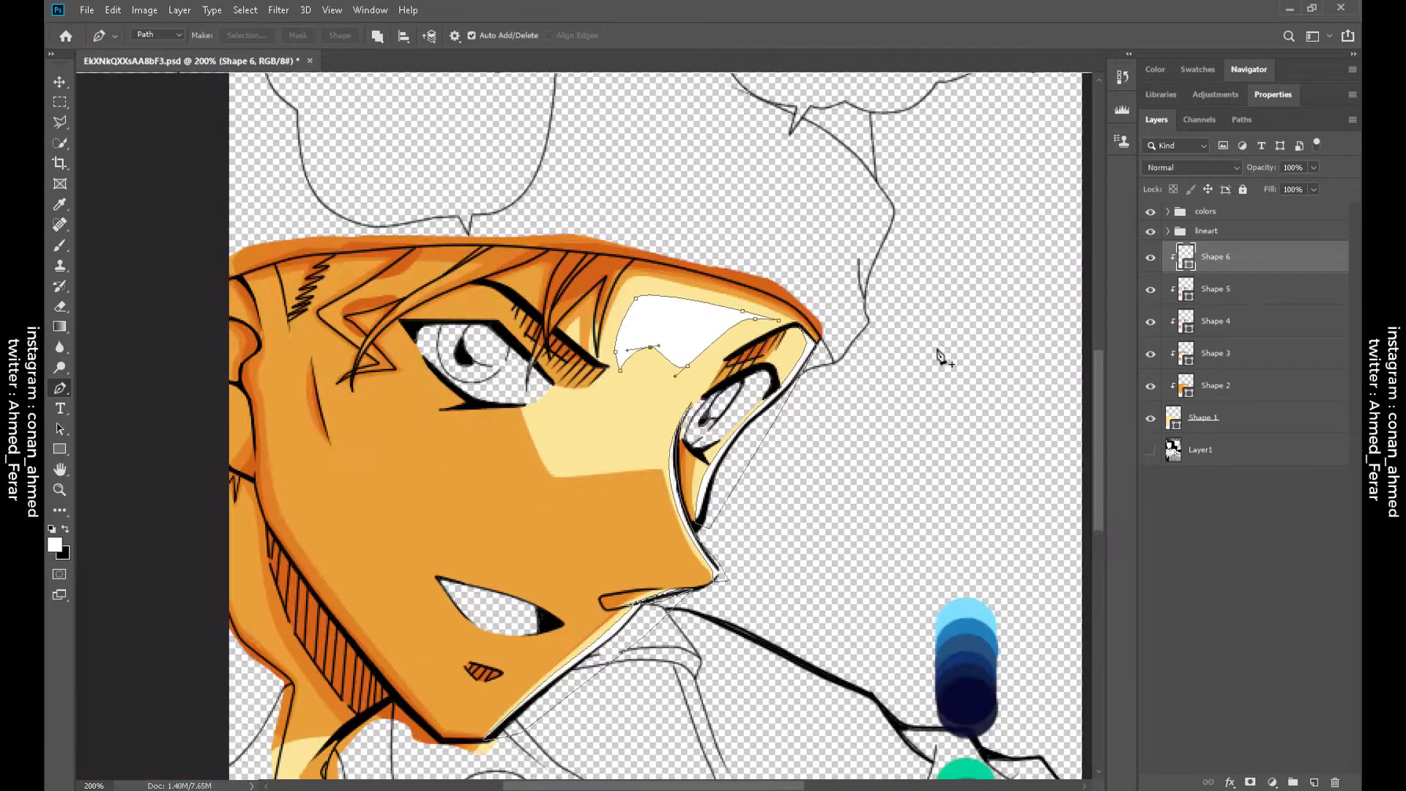
Make rasterized copies of Shape 2 through Shape 6 and hide the originals
{"action": "left_click", "coordinate": [1251, 394], "text": "shift"}
{"action": "key", "text": "ctrl+j"}
{"action": "right_click", "coordinate": [1252, 388]}
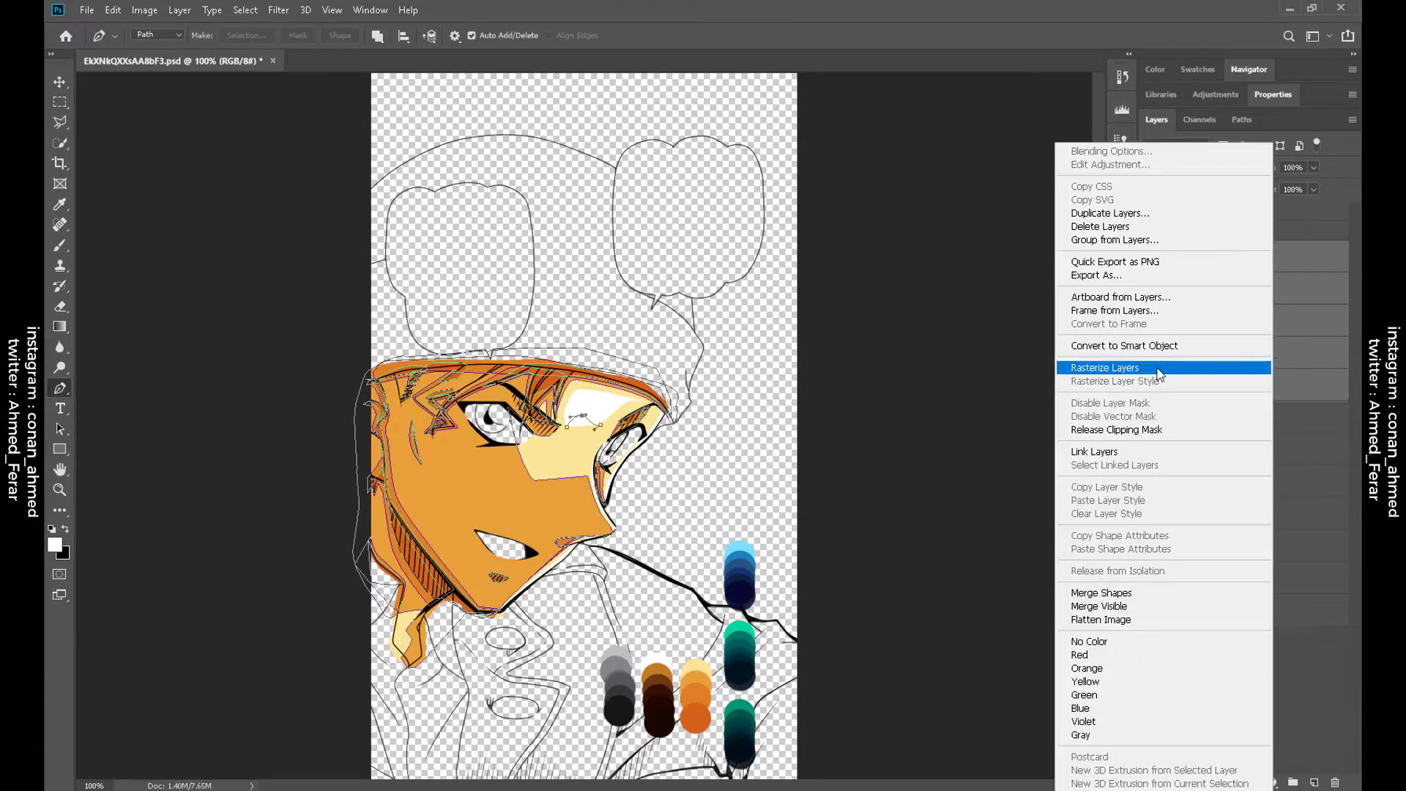
{"action": "left_click", "coordinate": [1172, 367]}
Soften the shadow edges on Shape 2 copy with the Blur tool at 25% strength
{"action": "left_click", "coordinate": [1270, 390]}
{"action": "key", "text": "r"}
{"action": "scroll", "coordinate": [668, 402], "scroll_direction": "up", "scroll_amount": 3}
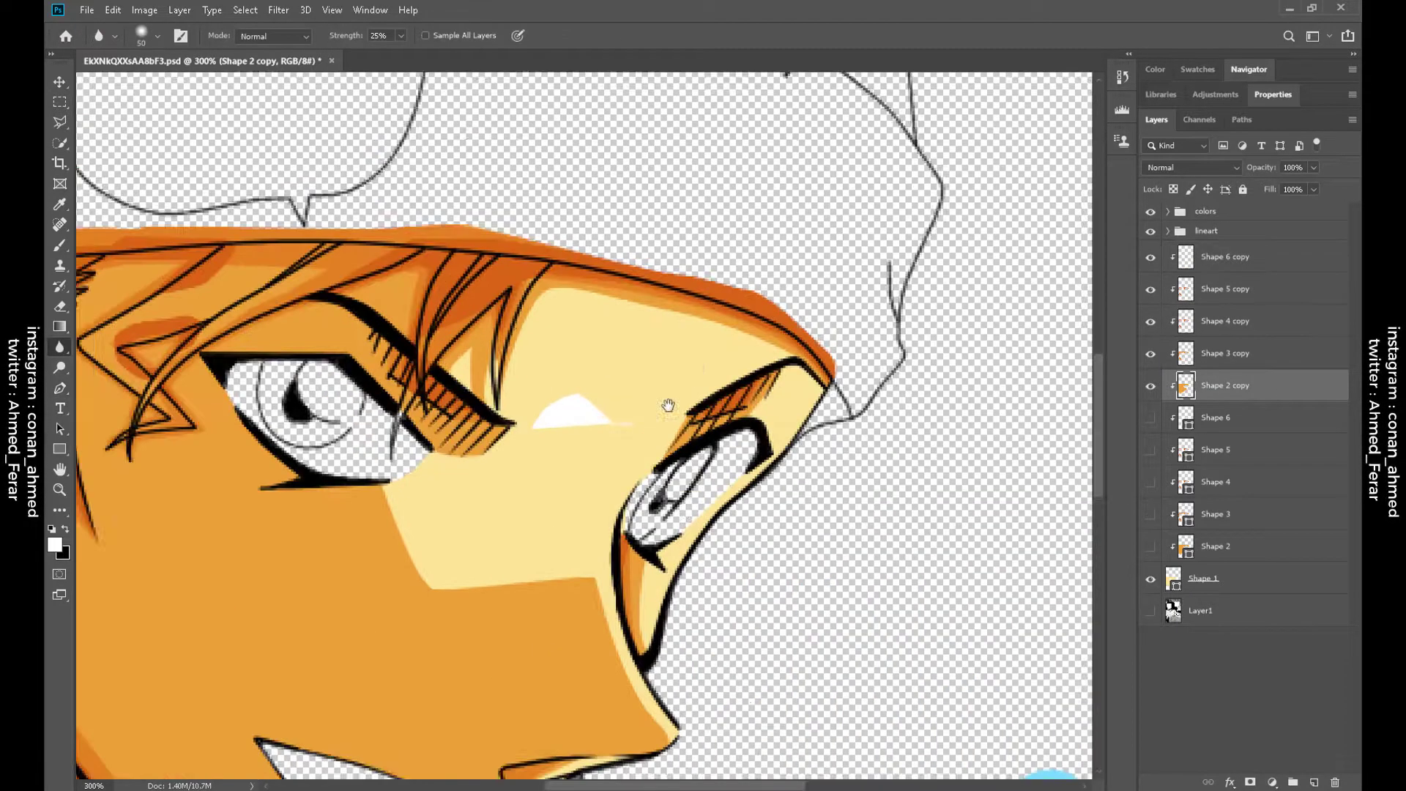
{"action": "scroll", "coordinate": [528, 179], "scroll_direction": "down", "scroll_amount": 2}
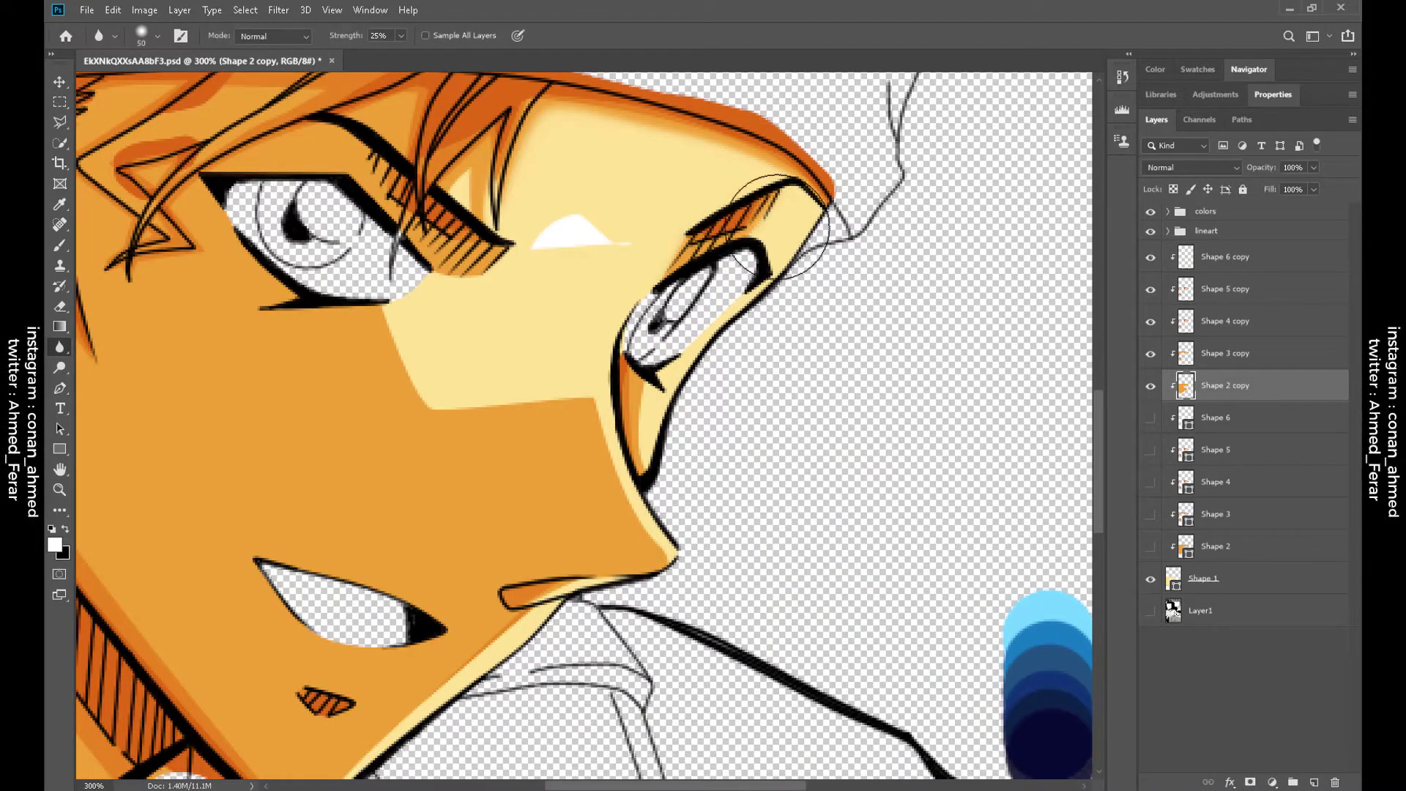
{"action": "scroll", "coordinate": [761, 369], "scroll_direction": "left", "scroll_amount": 5}
{"action": "scroll", "coordinate": [716, 502], "scroll_direction": "down", "scroll_amount": 3}
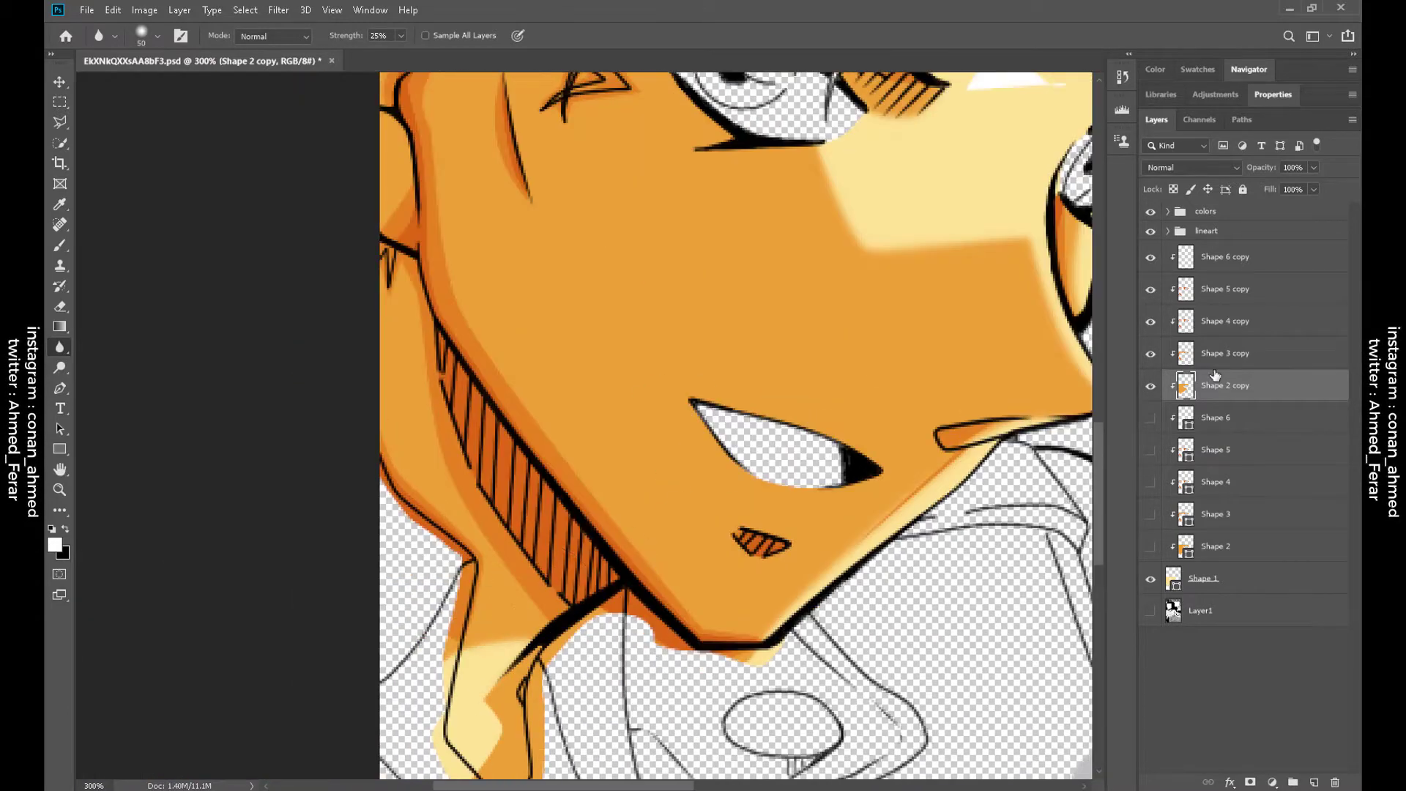
Soften the shadow edges on Shape 3 copy with the Blur tool at 25% strength
{"action": "left_click", "coordinate": [1215, 358]}
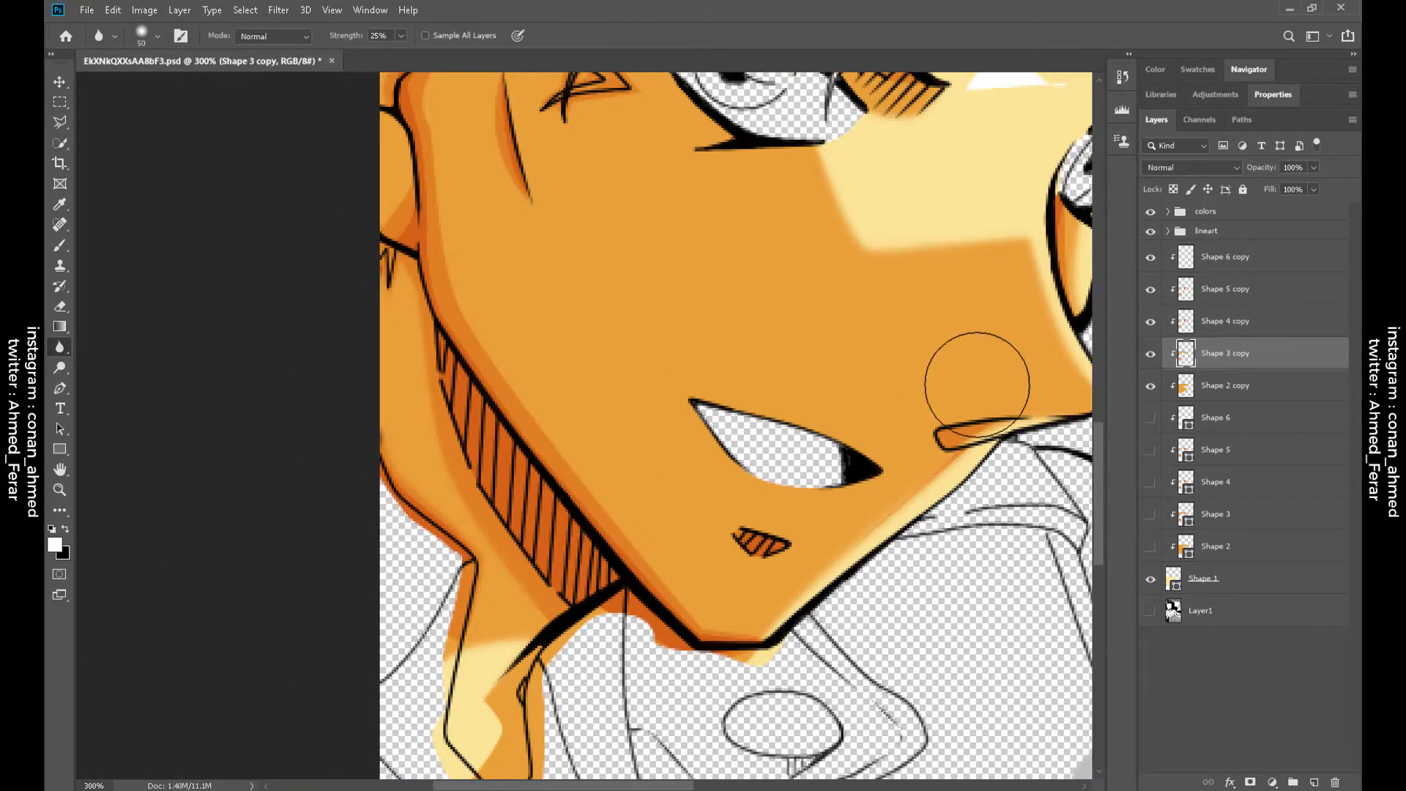
{"action": "scroll", "coordinate": [952, 388], "scroll_direction": "right", "scroll_amount": 3}
{"action": "scroll", "coordinate": [842, 410], "scroll_direction": "up", "scroll_amount": 3}
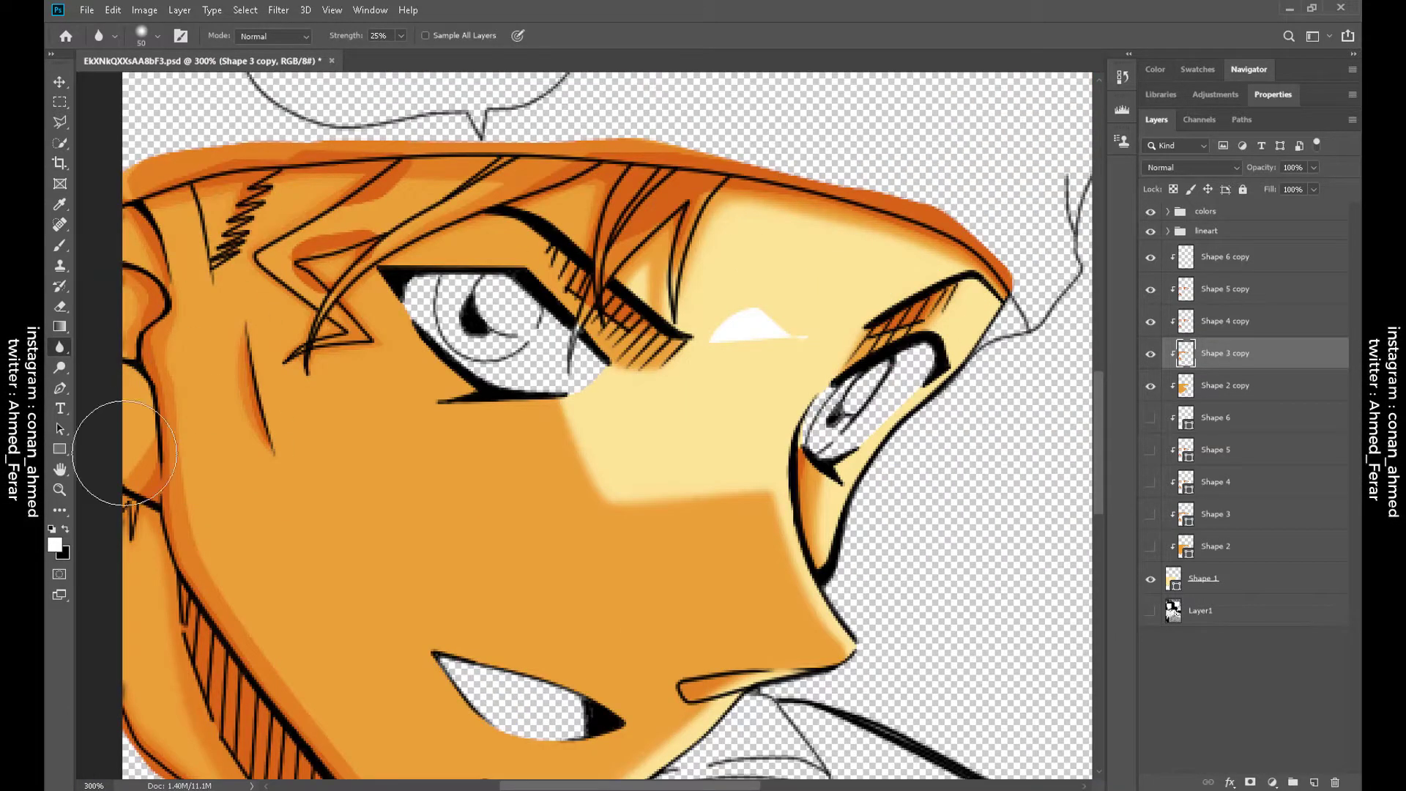
{"action": "scroll", "coordinate": [124, 453], "scroll_direction": "down", "scroll_amount": 4}
Blur the darker shadow edges around the ear, cheek and jaw on Shape 4 copy and Shape 5 copy
{"action": "left_click", "coordinate": [1231, 322]}
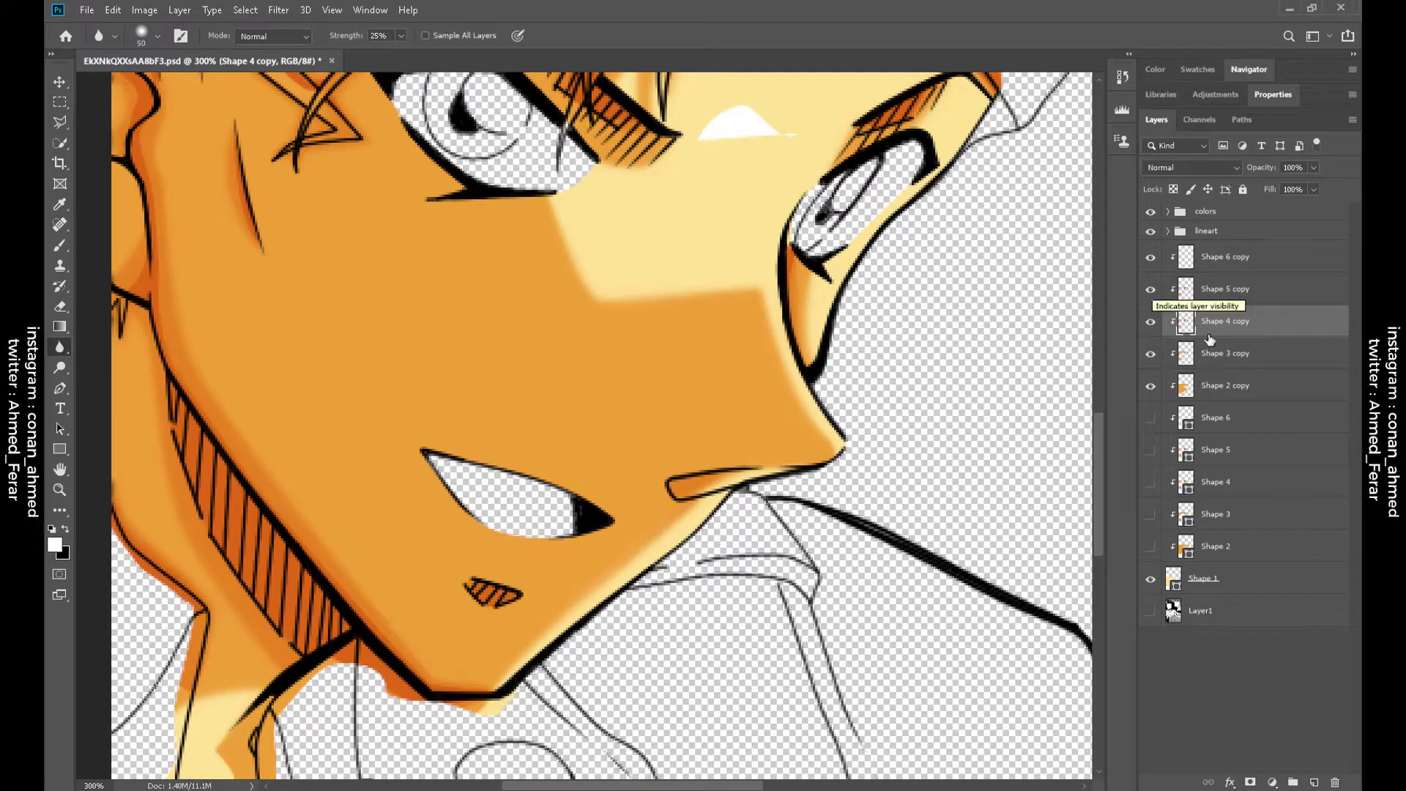
{"action": "scroll", "coordinate": [283, 277], "scroll_direction": "up", "scroll_amount": 1}
{"action": "scroll", "coordinate": [283, 276], "scroll_direction": "left", "scroll_amount": 3}
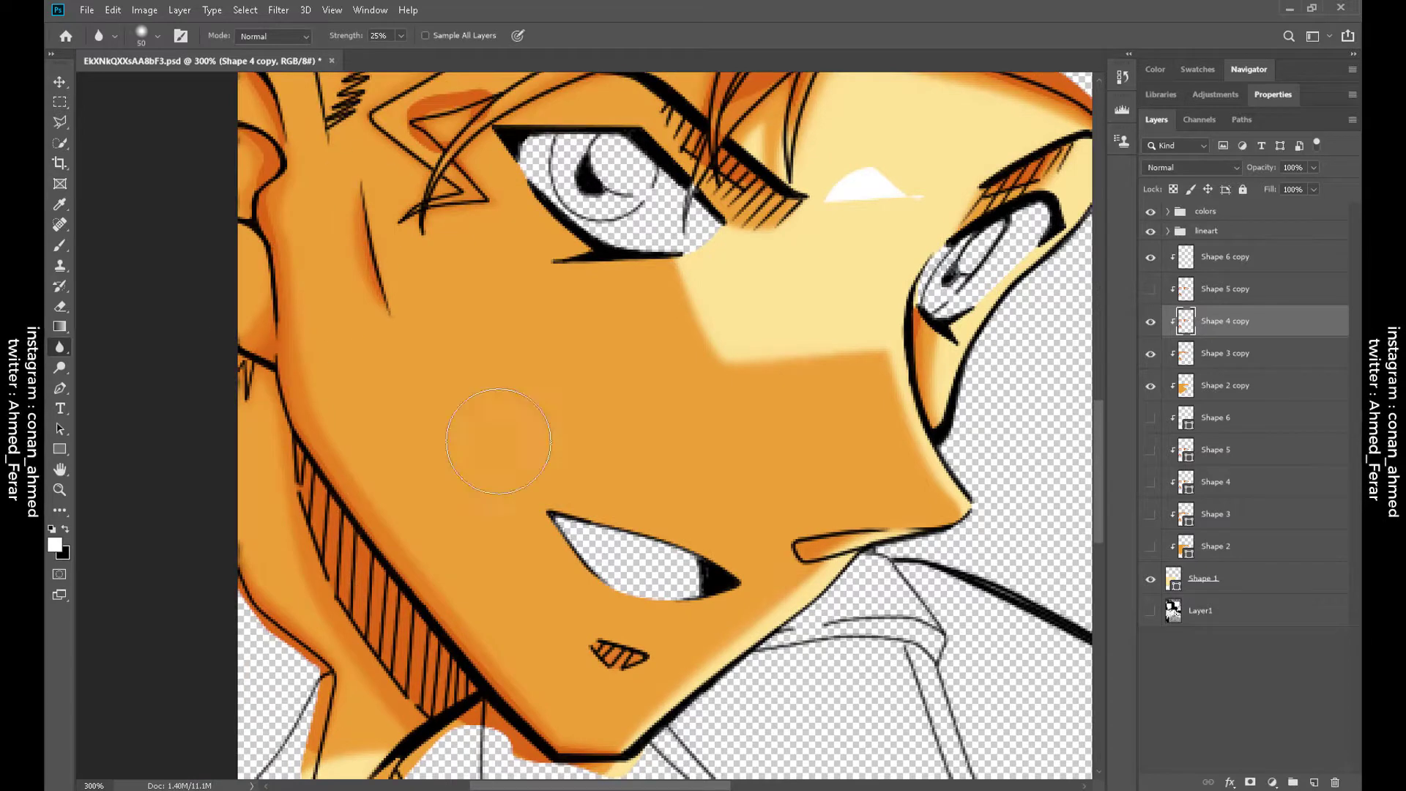
{"action": "key", "text": "alt+bracketright"}
{"action": "scroll", "coordinate": [329, 344], "scroll_direction": "up", "scroll_amount": 2}
{"action": "scroll", "coordinate": [330, 344], "scroll_direction": "left", "scroll_amount": 2}
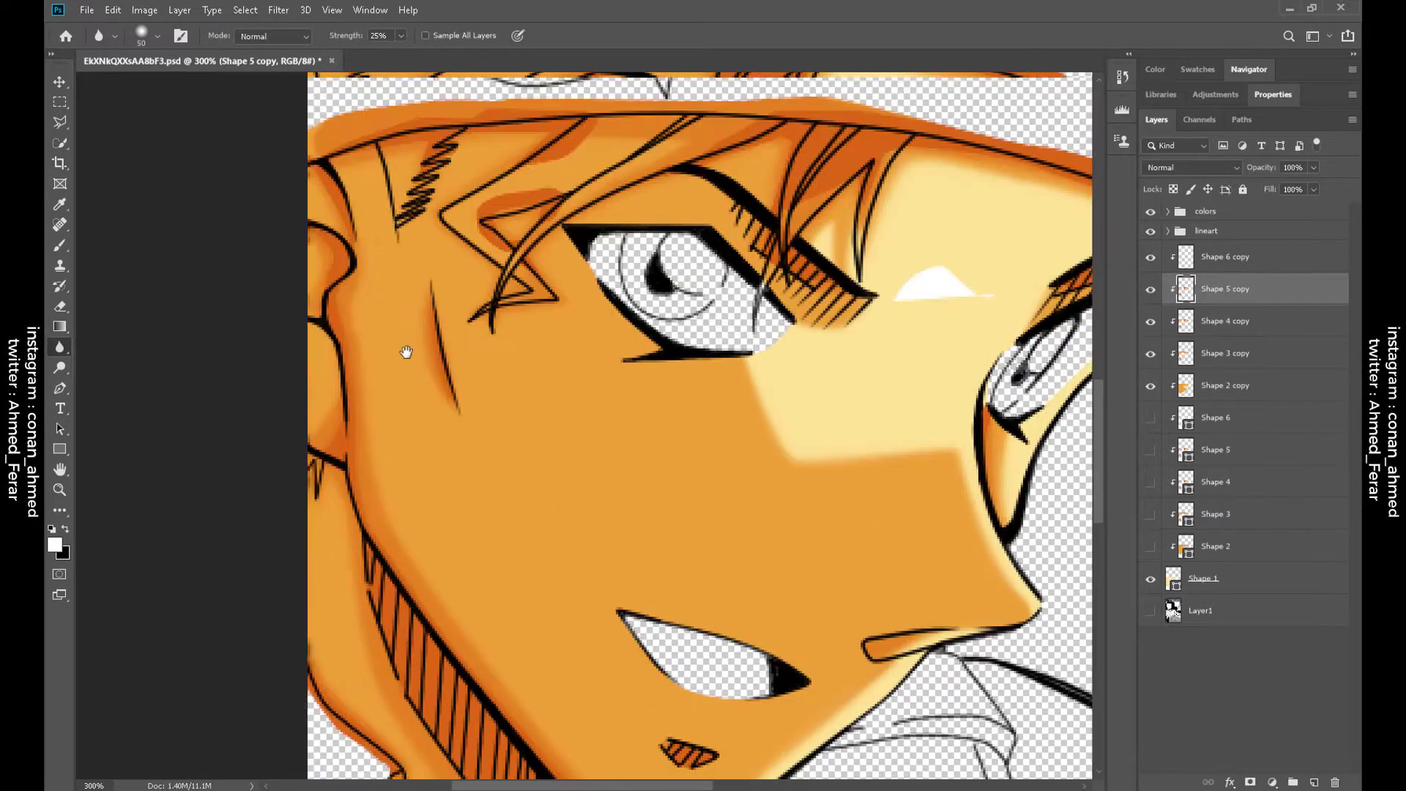
Blur the remaining hair, brow and forehead shadow edges, alternating between Shape 4 copy and Shape 5 copy
{"action": "left_click", "coordinate": [1277, 319]}
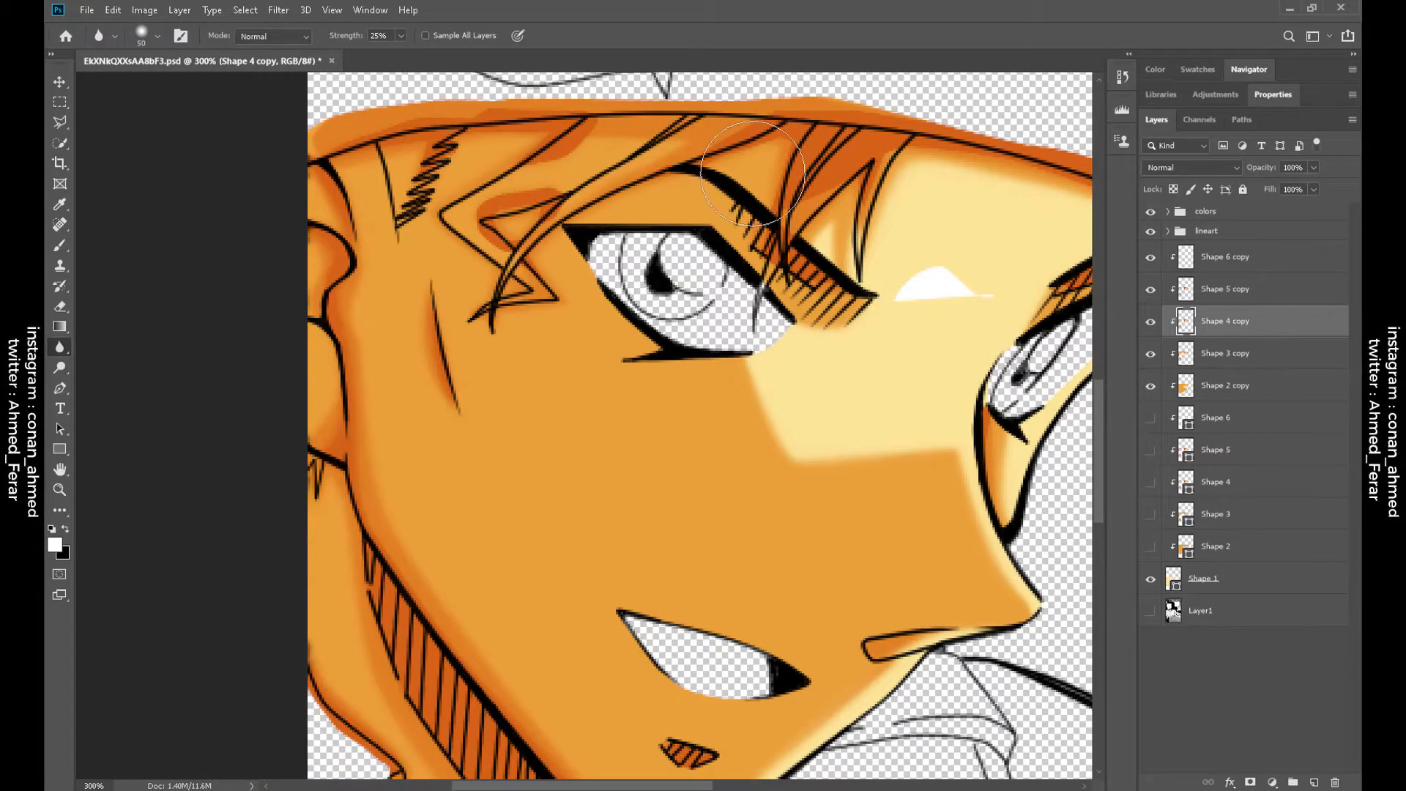
{"action": "scroll", "coordinate": [752, 172], "scroll_direction": "up", "scroll_amount": 2}
{"action": "scroll", "coordinate": [732, 257], "scroll_direction": "right", "scroll_amount": 3}
{"action": "key", "text": "alt+bracketright"}
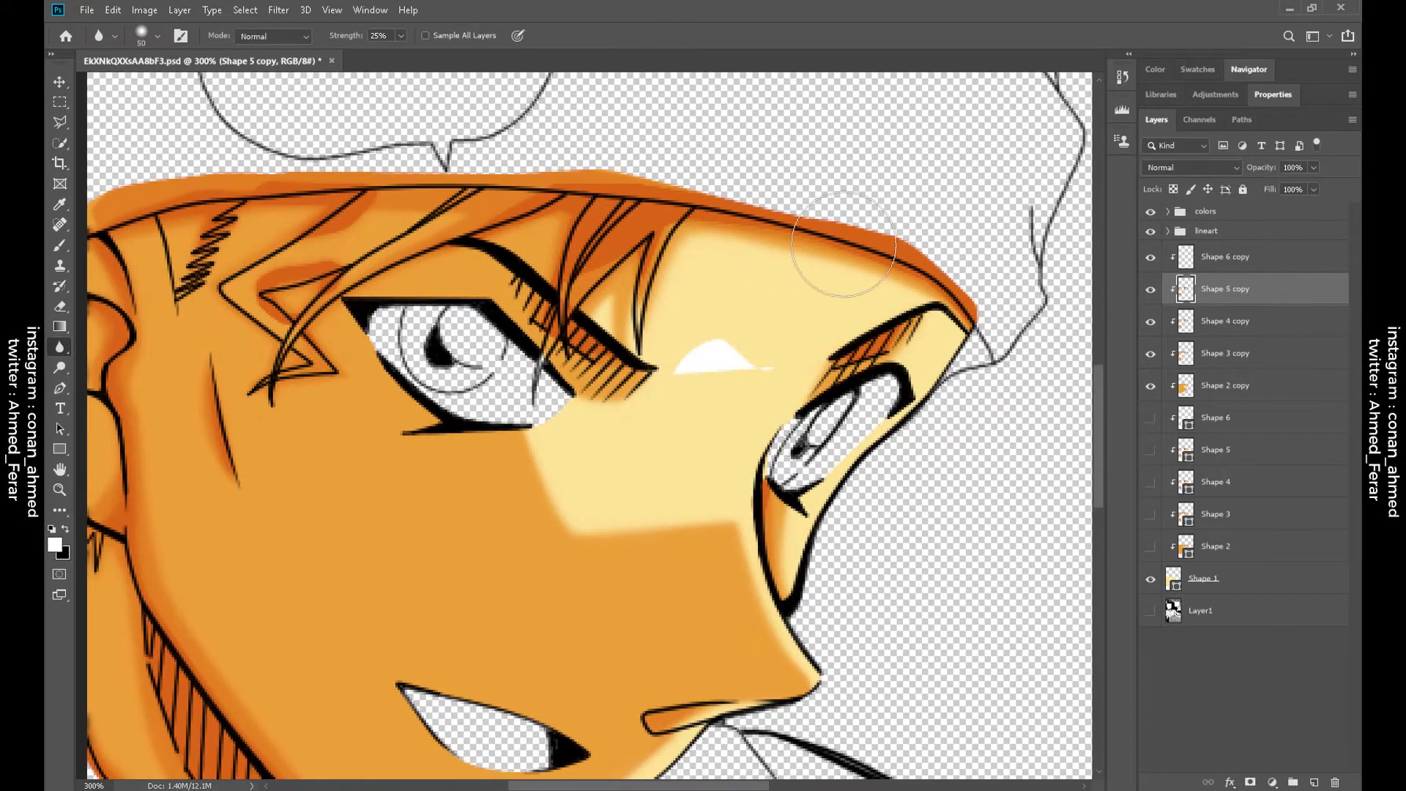
{"action": "double_click", "coordinate": [1226, 321]}
{"action": "scroll", "coordinate": [644, 515], "scroll_direction": "down", "scroll_amount": 1}
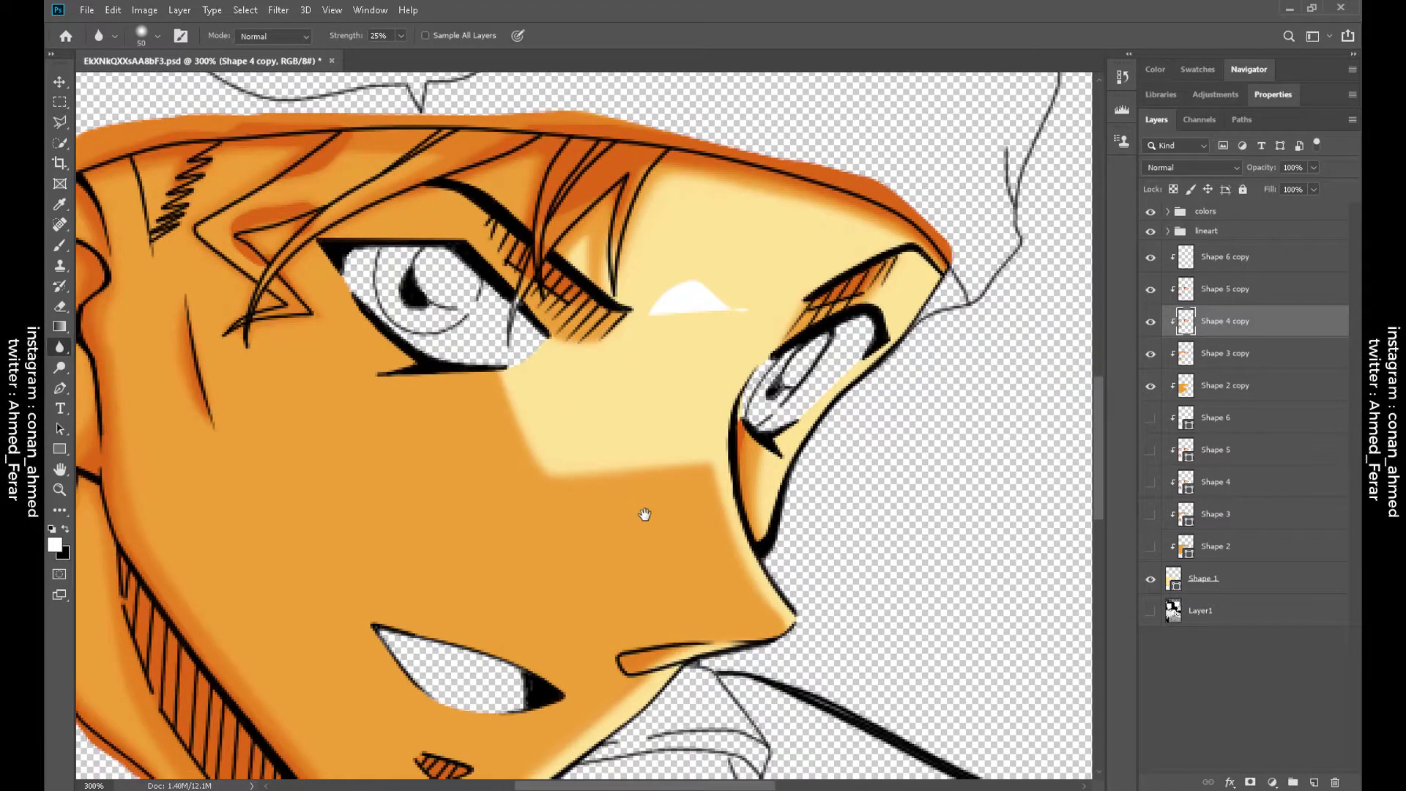
{"action": "key", "text": "alt+bracketright"}
{"action": "key", "text": "ctrl+minus"}
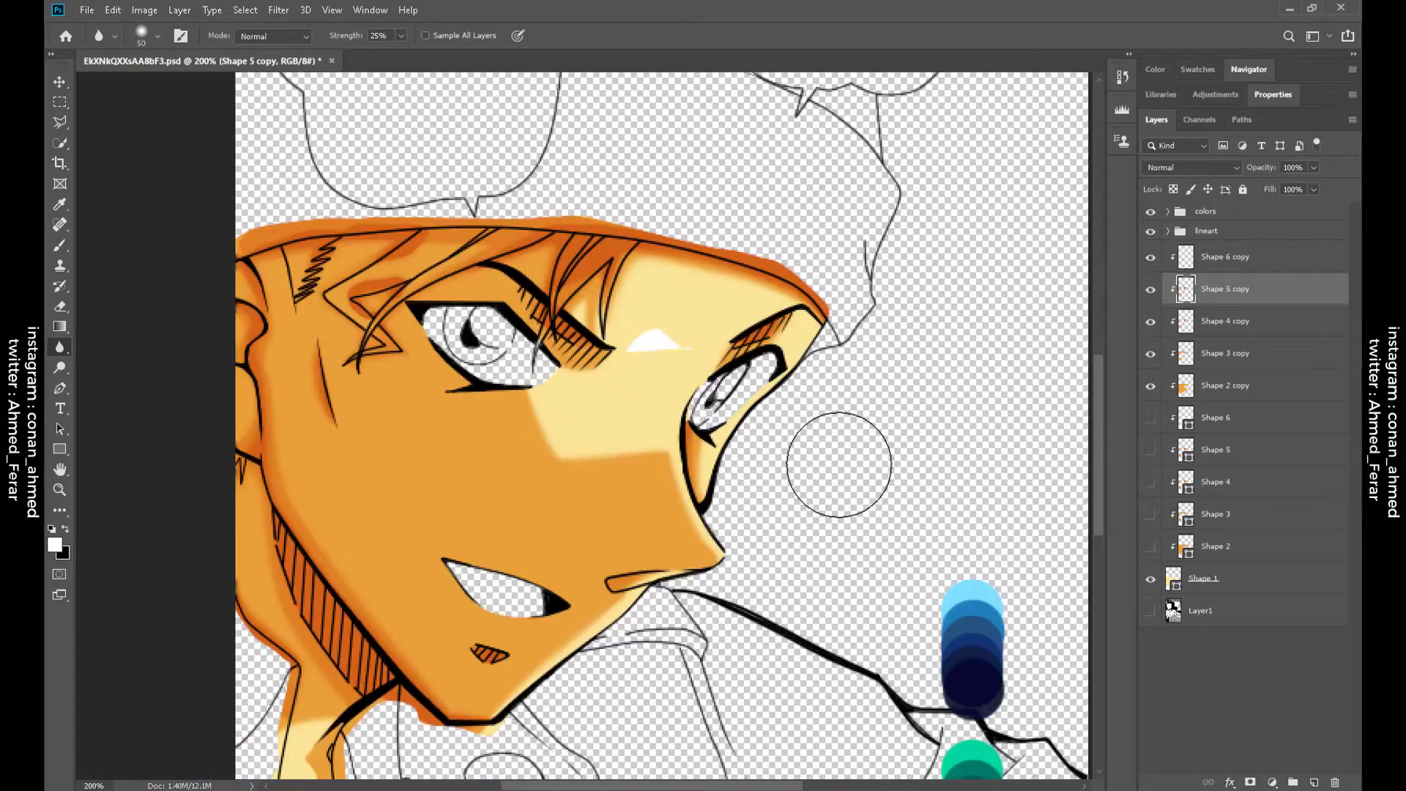
Enclose the lower part of the white forehead highlight on Shape 6 copy 2 in a polygonal selection between the brows
{"action": "left_click", "coordinate": [1150, 257]}
{"action": "key", "text": "ctrl+plus"}
{"action": "key", "text": "ctrl+plus"}
{"action": "key", "text": "l"}
{"action": "left_click", "coordinate": [509, 221]}
Fade out the lower part of the forehead highlight inside the selection with a large soft eraser
{"action": "left_click", "coordinate": [60, 306]}
{"action": "right_click", "coordinate": [551, 401]}
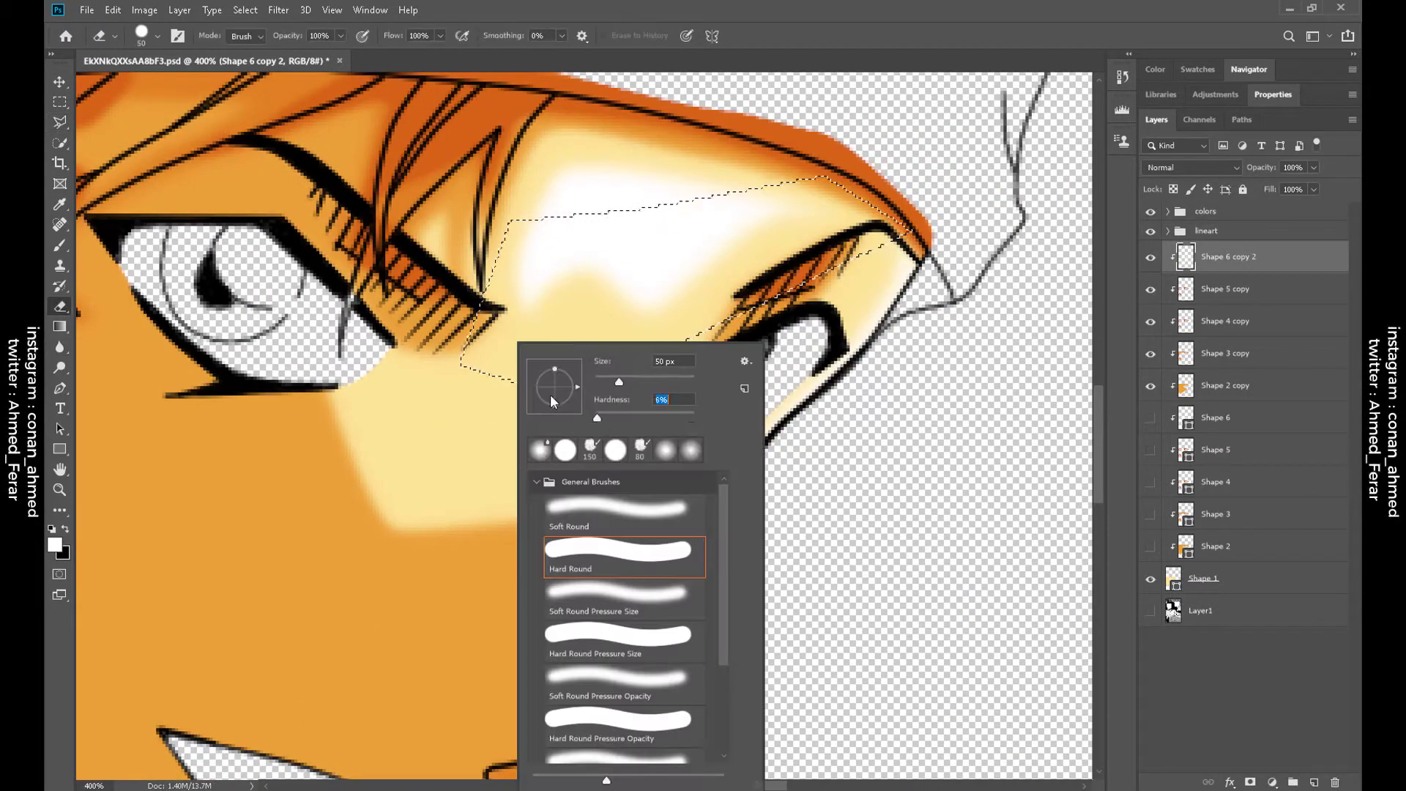
{"action": "left_click_drag", "start_coordinate": [503, 334], "coordinate": [596, 534]}
{"action": "key", "text": "bracketleft"}
{"action": "key", "text": "bracketleft"}
{"action": "key", "text": "bracketleft"}
{"action": "key", "text": "bracketleft"}
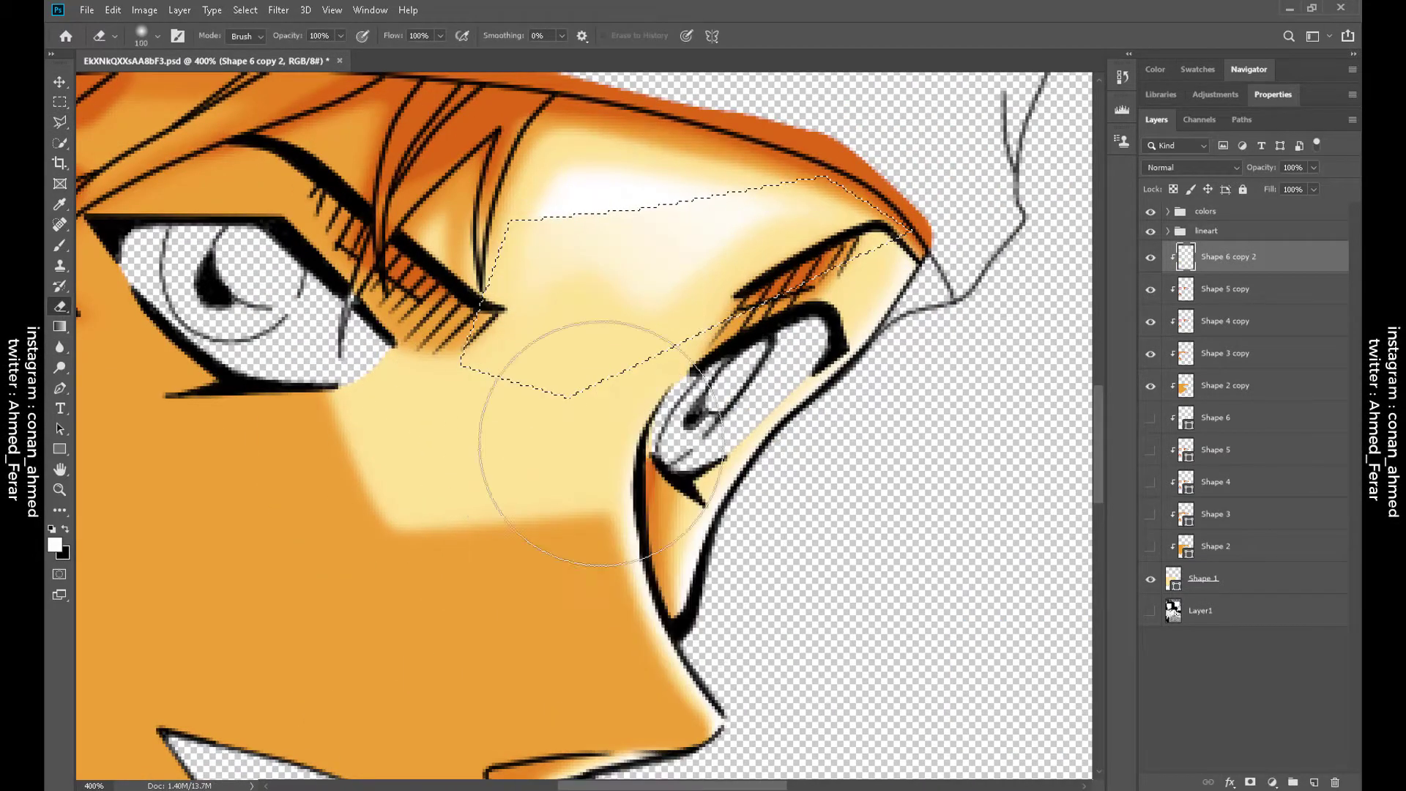
Deselect, blur the remaining forehead highlight at 25% strength and tone it down with a soft 70 px eraser
{"action": "key", "text": "ctrl+d"}
{"action": "key", "text": "r"}
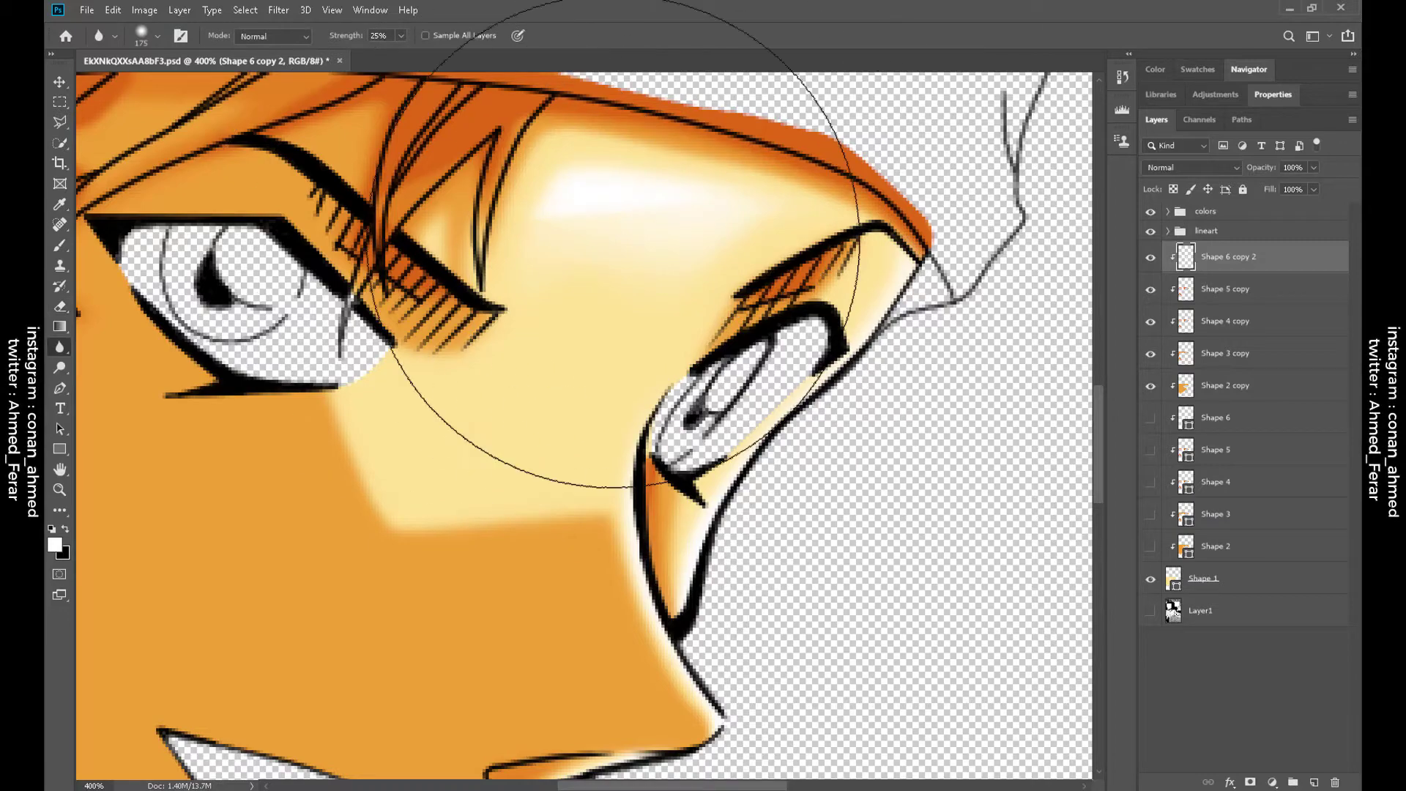
{"action": "scroll", "coordinate": [553, 563], "scroll_direction": "down", "scroll_amount": 5}
{"action": "scroll", "coordinate": [552, 563], "scroll_direction": "down", "scroll_amount": 3}
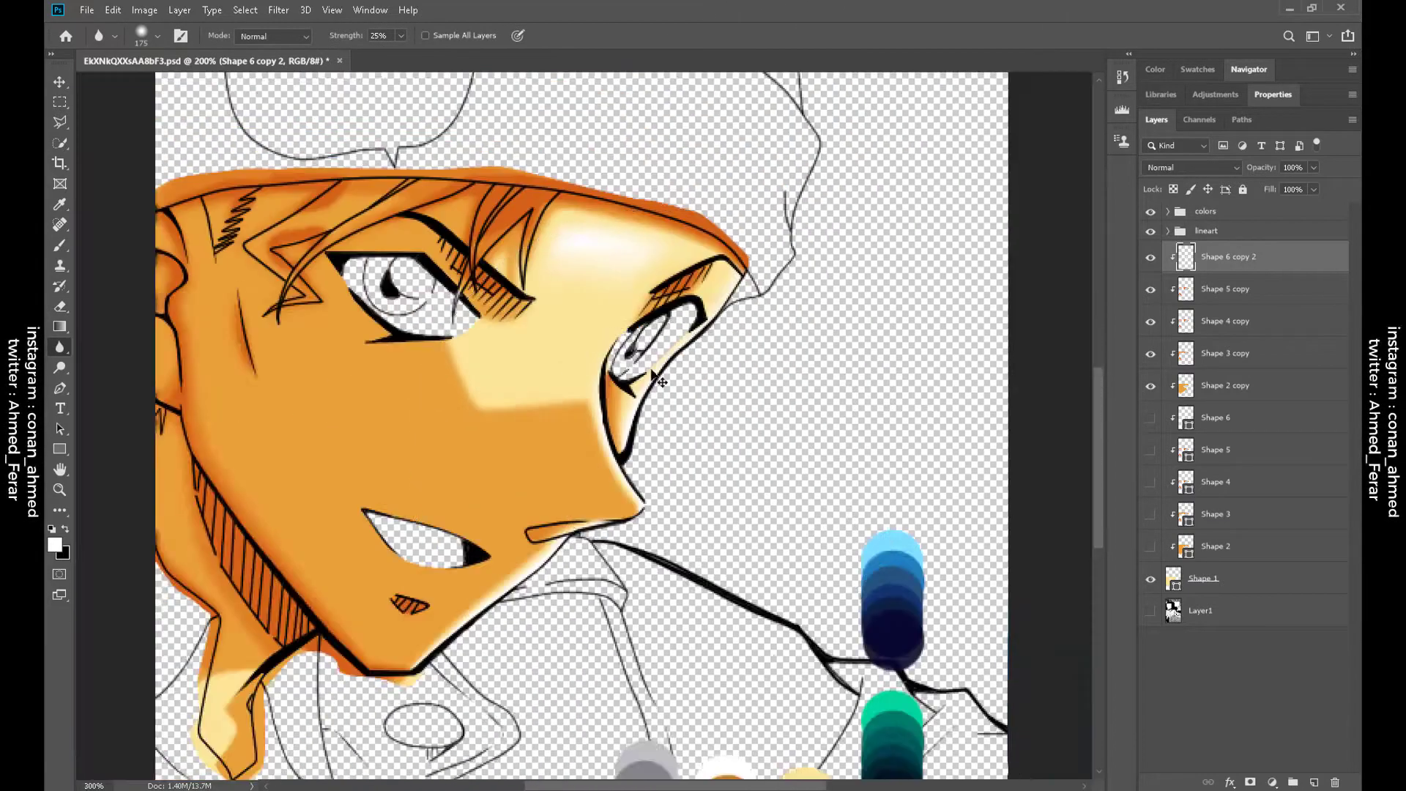
{"action": "scroll", "coordinate": [690, 306], "scroll_direction": "up", "scroll_amount": 3}
{"action": "key", "text": "e"}
{"action": "scroll", "coordinate": [859, 488], "scroll_direction": "down", "scroll_amount": 3}
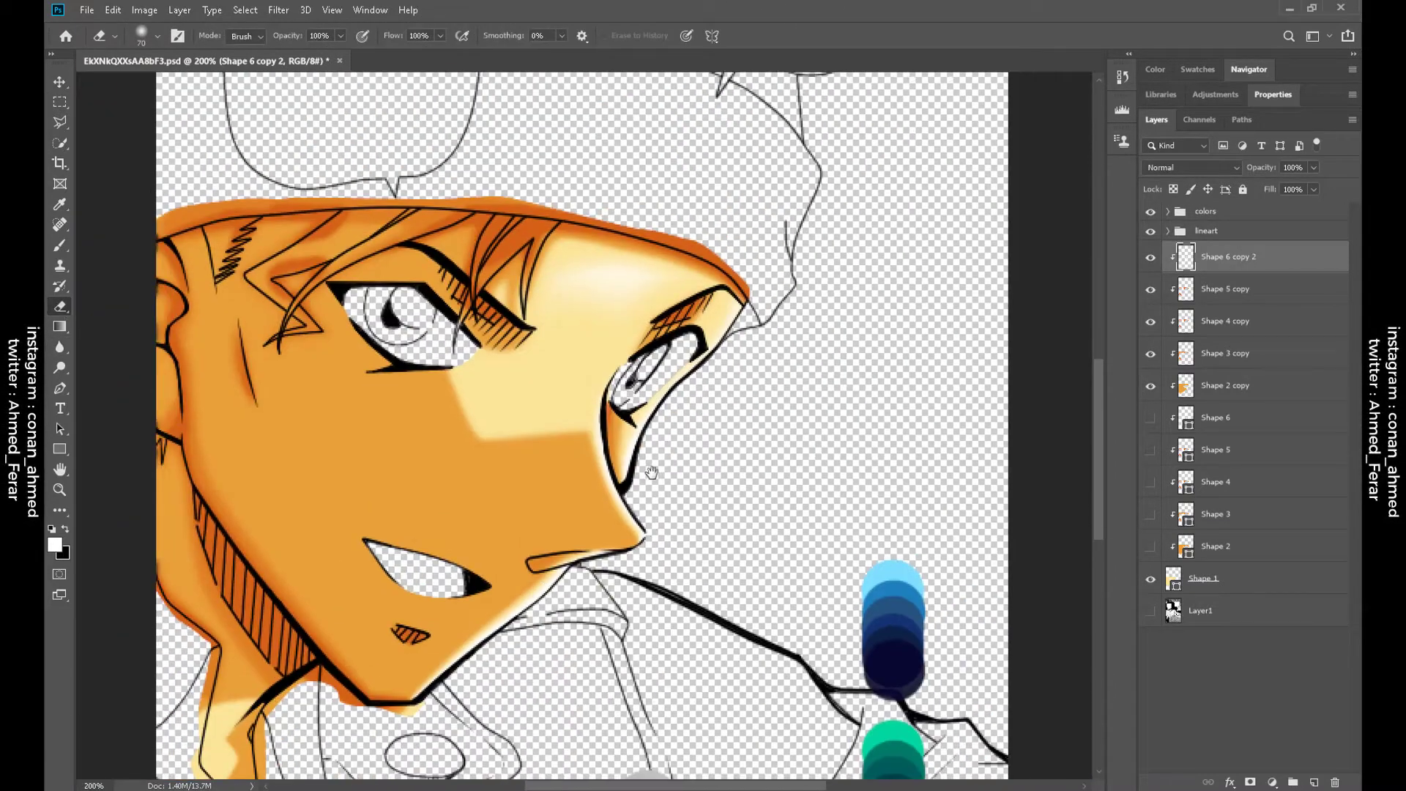
Blend the cheek and nose shadow edges on Shape 2 copy and group the skin layers as skin
{"action": "left_click", "coordinate": [1224, 385]}
{"action": "left_click", "coordinate": [1185, 385], "text": "ctrl"}
{"action": "scroll", "coordinate": [627, 535], "scroll_direction": "up", "scroll_amount": 3}
{"action": "key", "text": "bracketright"}
{"action": "key", "text": "bracketright"}
{"action": "key", "text": "bracketright"}
{"action": "key", "text": "bracketright"}
{"action": "key", "text": "bracketright"}
{"action": "mouse_move", "coordinate": [672, 496]}
{"action": "left_mouse_down"}
{"action": "mouse_move", "coordinate": [691, 518]}
{"action": "mouse_move", "coordinate": [691, 502]}
{"action": "left_mouse_up"}
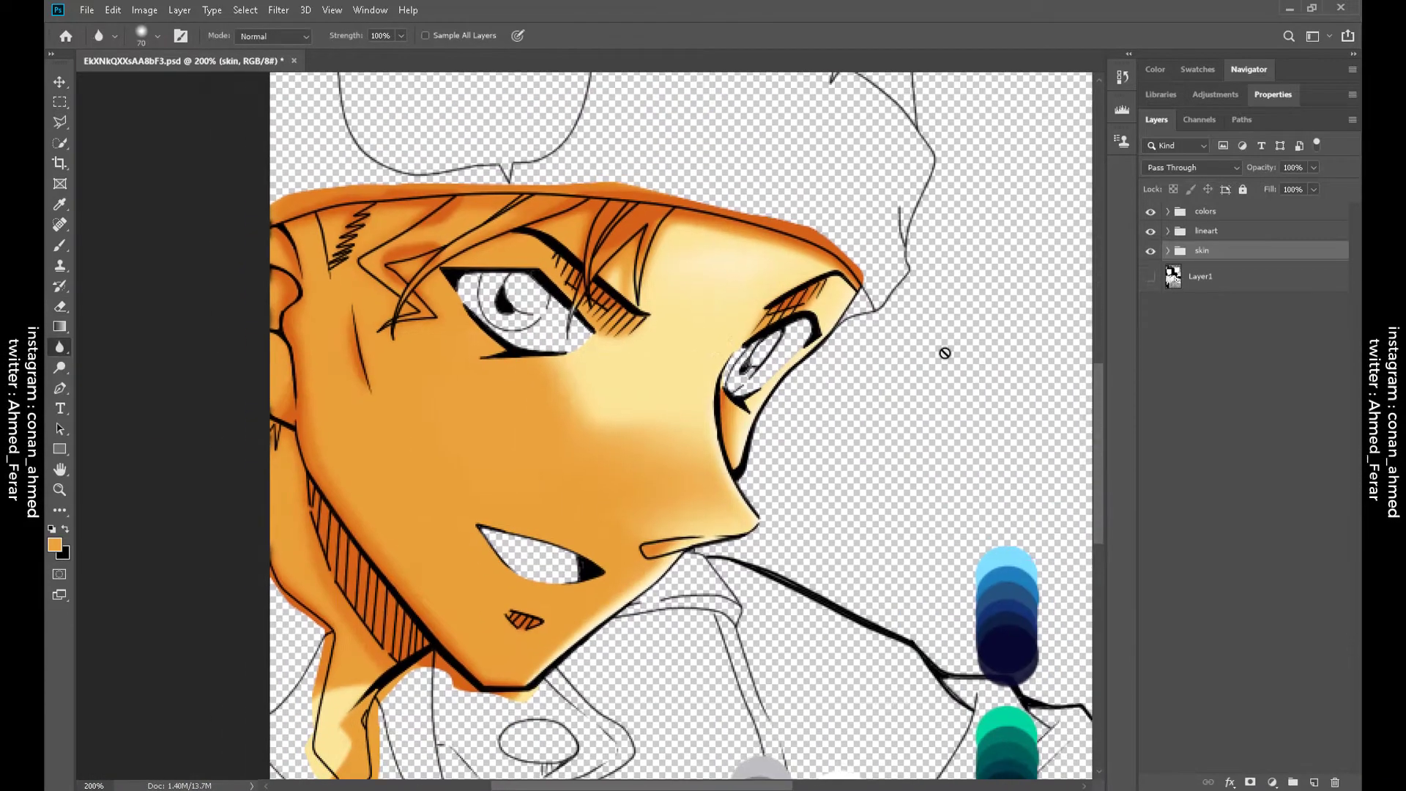
Paint the insides of both eyes white with a soft brush on a new layer beneath the skin group
{"action": "key", "text": "ctrl+shift+alt+n"}
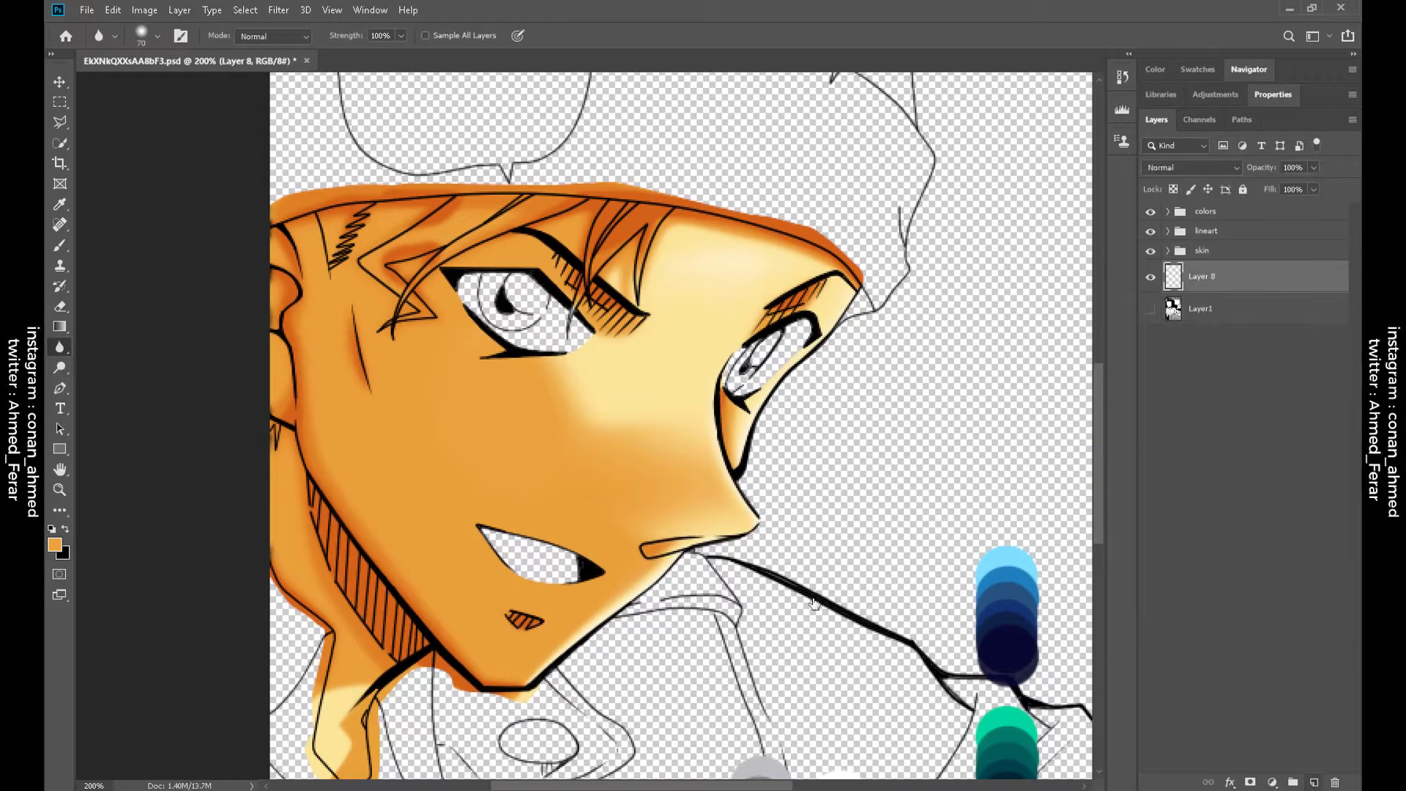
{"action": "mouse_move", "coordinate": [725, 594]}
{"action": "left_mouse_down"}
{"action": "mouse_move", "coordinate": [497, 337]}
{"action": "mouse_move", "coordinate": [576, 462]}
{"action": "mouse_move", "coordinate": [637, 456]}
{"action": "mouse_move", "coordinate": [583, 355]}
{"action": "mouse_move", "coordinate": [538, 315]}
{"action": "left_mouse_up"}
{"action": "key", "text": "b"}
{"action": "scroll", "coordinate": [697, 504], "scroll_direction": "up", "scroll_amount": 2}
{"action": "left_click_drag", "start_coordinate": [696, 504], "coordinate": [557, 659]}
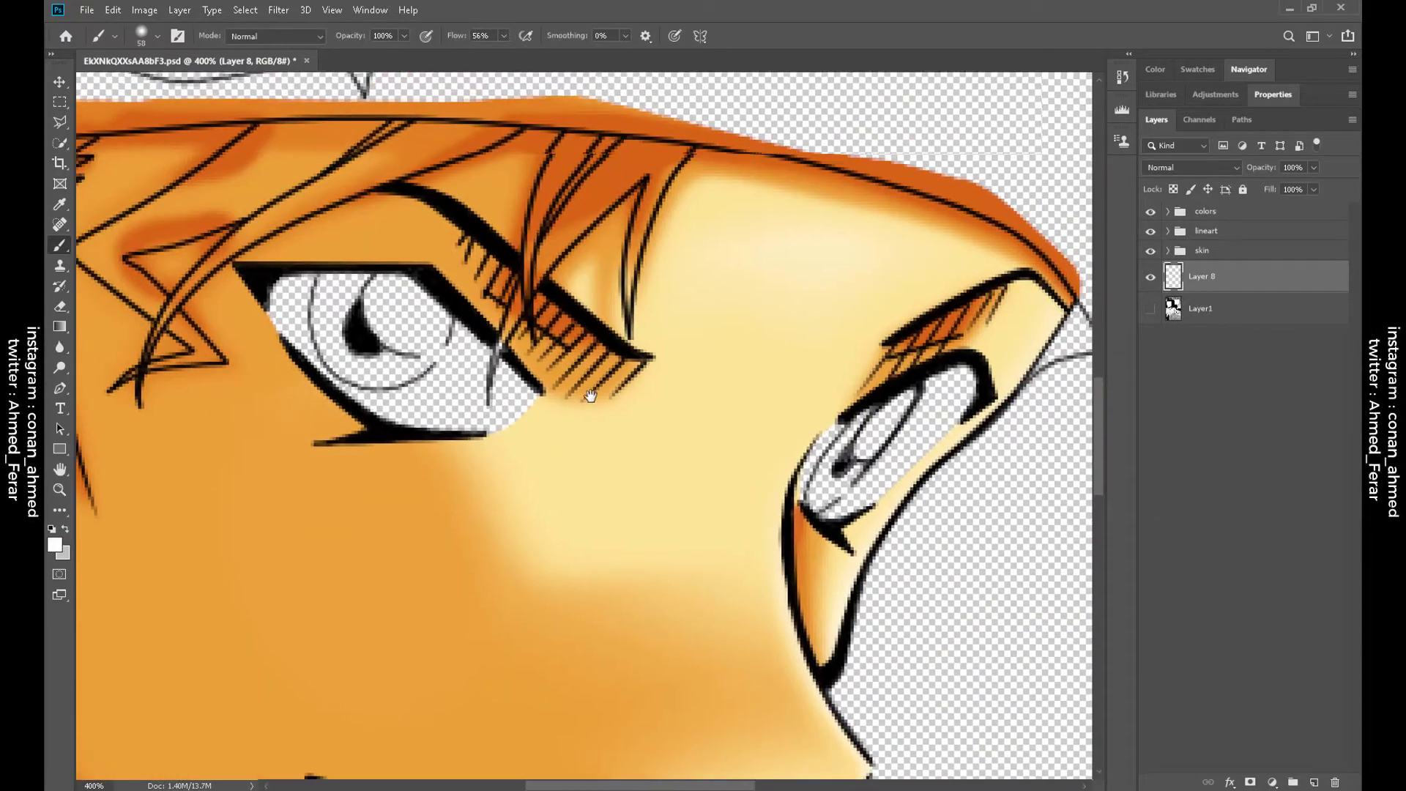
{"action": "left_click_drag", "start_coordinate": [645, 440], "coordinate": [483, 424]}
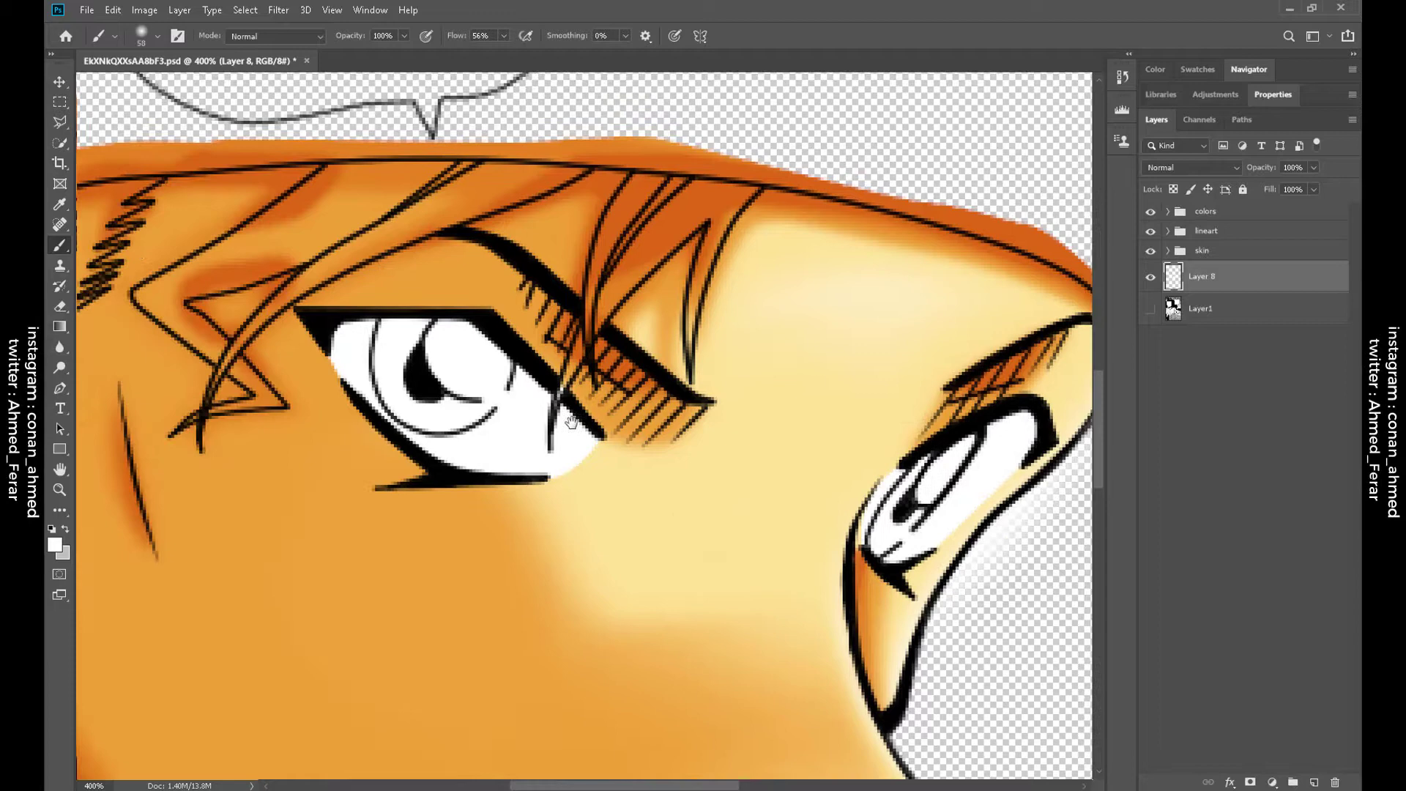
Clip a new layer to the eye whites and draw a light grey pen shape shadowing the upper part of both eyes
{"action": "key", "text": "ctrl+shift+alt+n"}
{"action": "left_click", "coordinate": [1216, 293], "text": "alt"}
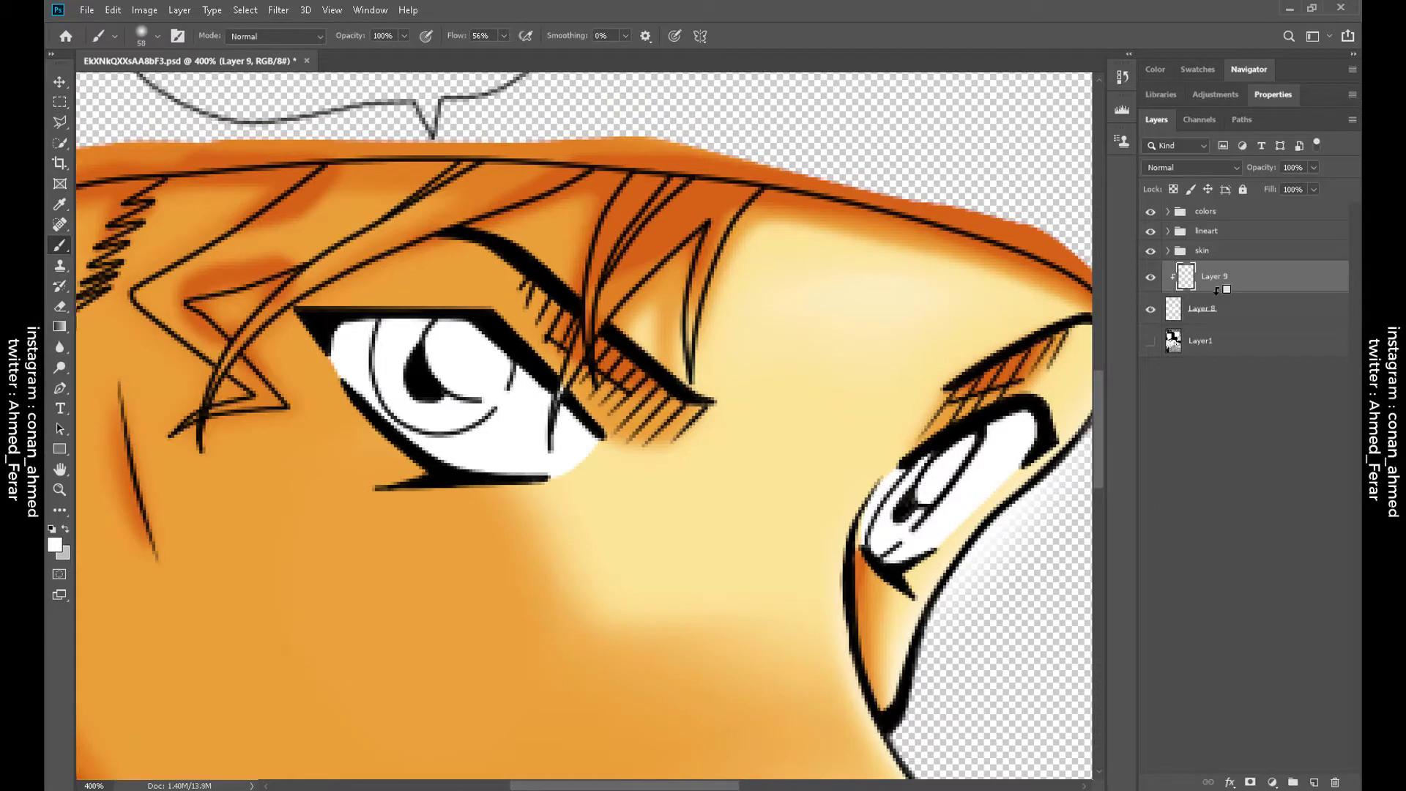
{"action": "left_click", "coordinate": [60, 394]}
{"action": "scroll", "coordinate": [666, 487], "scroll_direction": "right", "scroll_amount": 3}
{"action": "scroll", "coordinate": [666, 487], "scroll_direction": "down", "scroll_amount": 1}
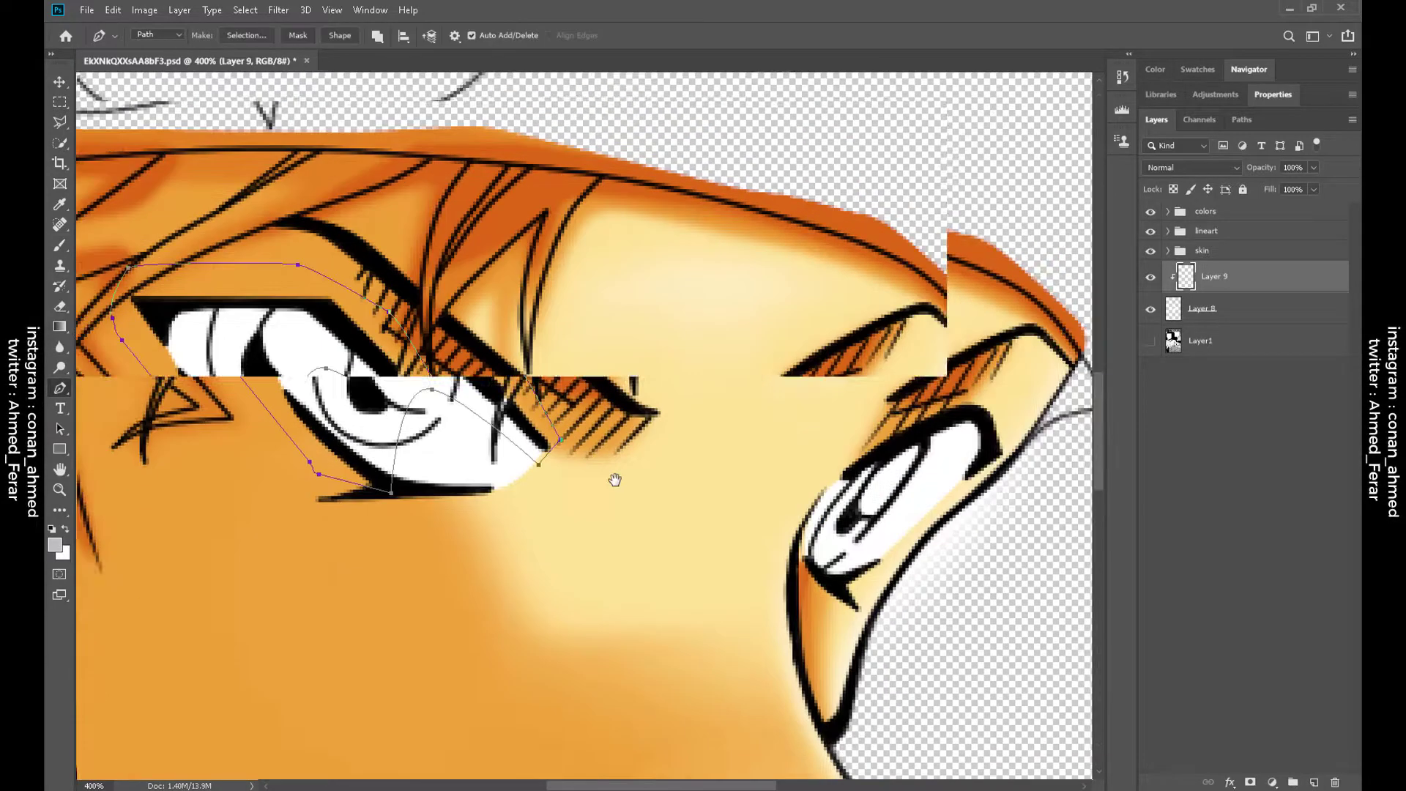
{"action": "left_click", "coordinate": [353, 37]}
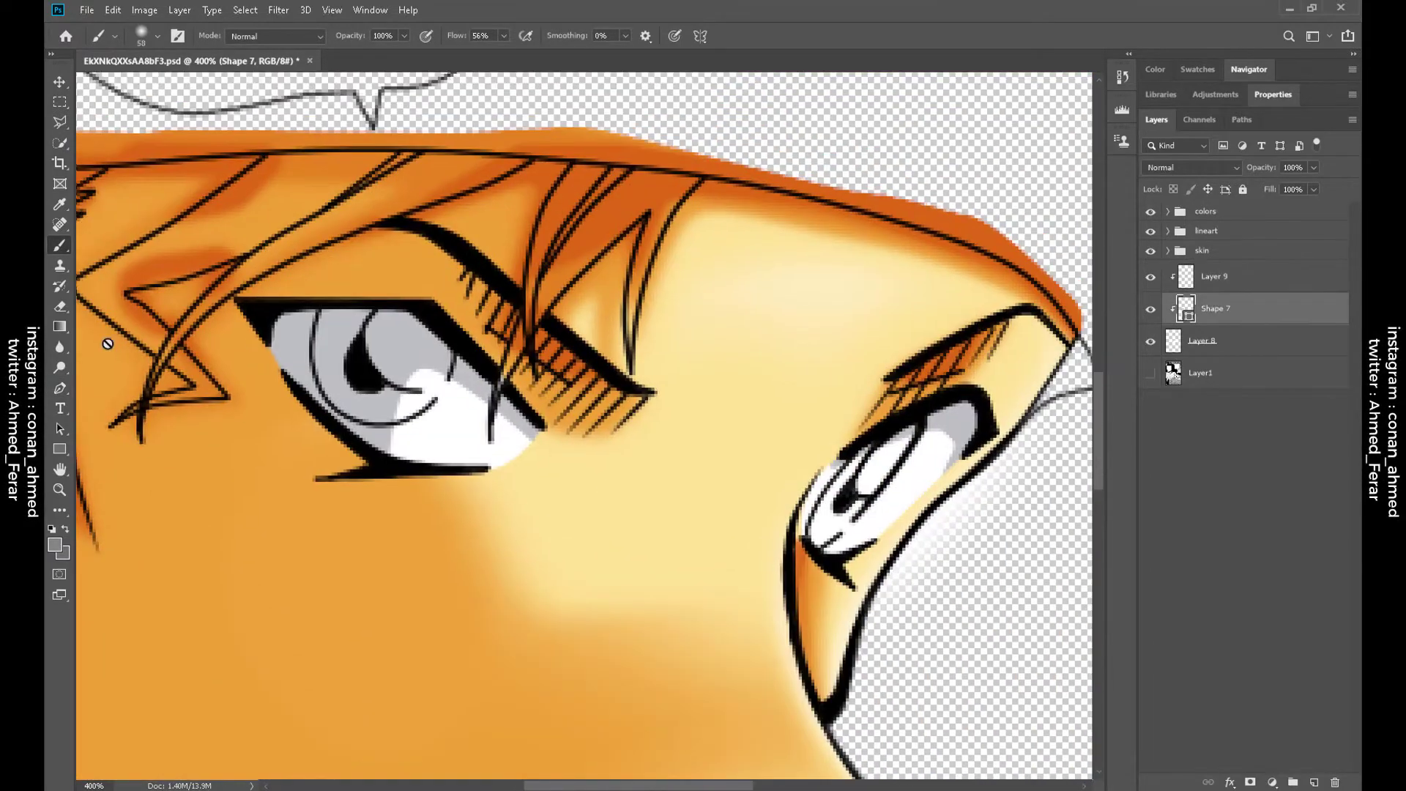
Draw a second, medium grey shadow shape inside the light grey area along both upper eyelids
{"action": "key", "text": "p"}
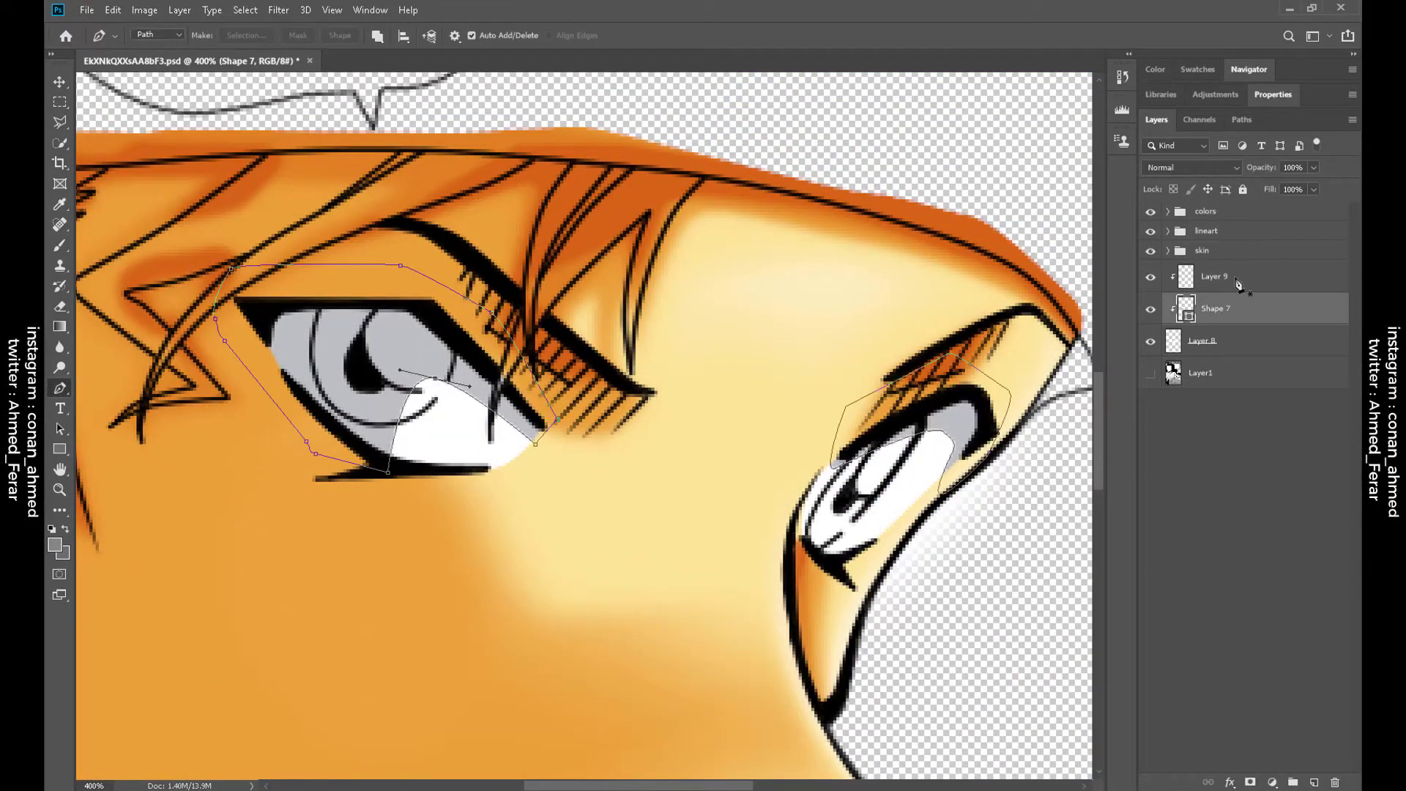
{"action": "key", "text": "alt+bracketright"}
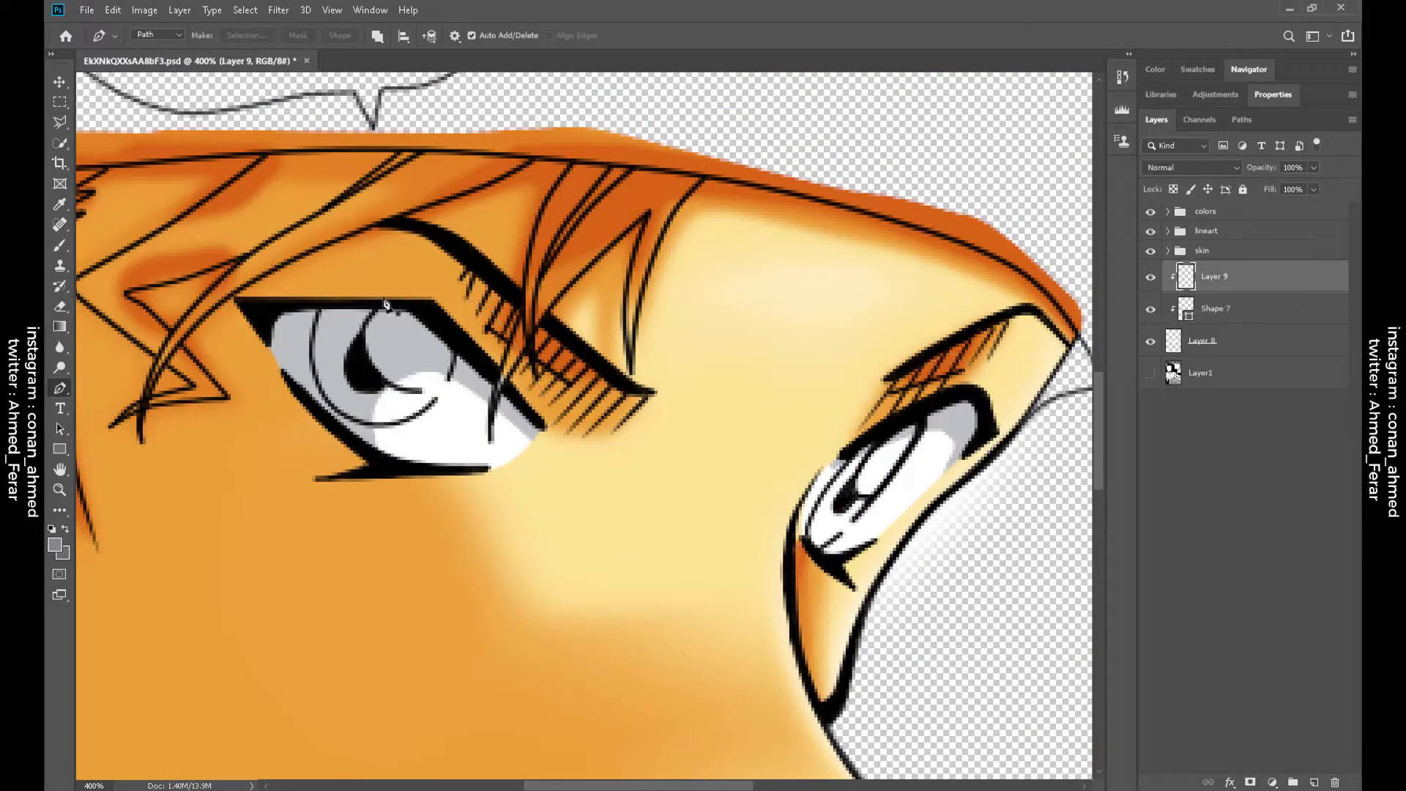
{"action": "left_click_drag", "start_coordinate": [877, 412], "coordinate": [815, 416]}
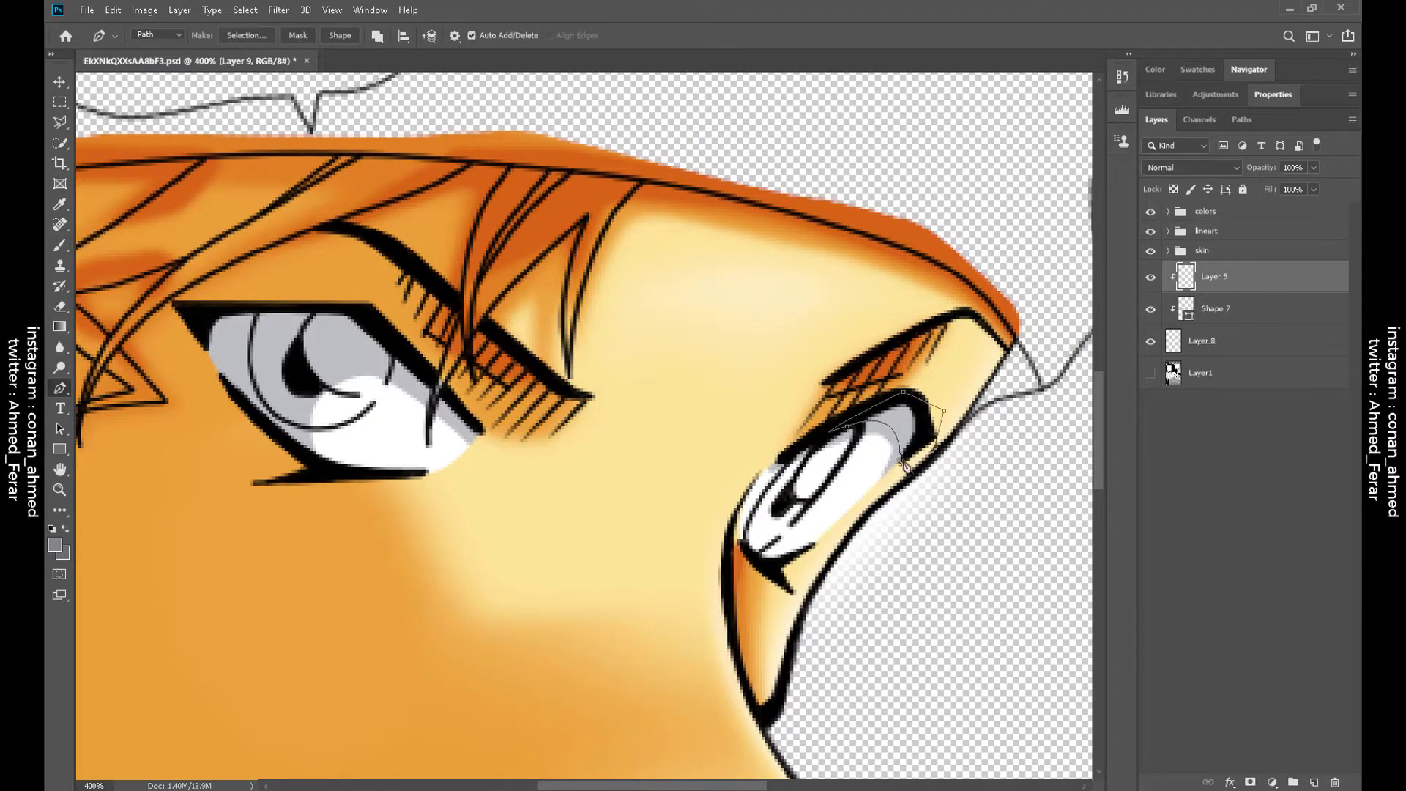
{"action": "left_click", "coordinate": [340, 35]}
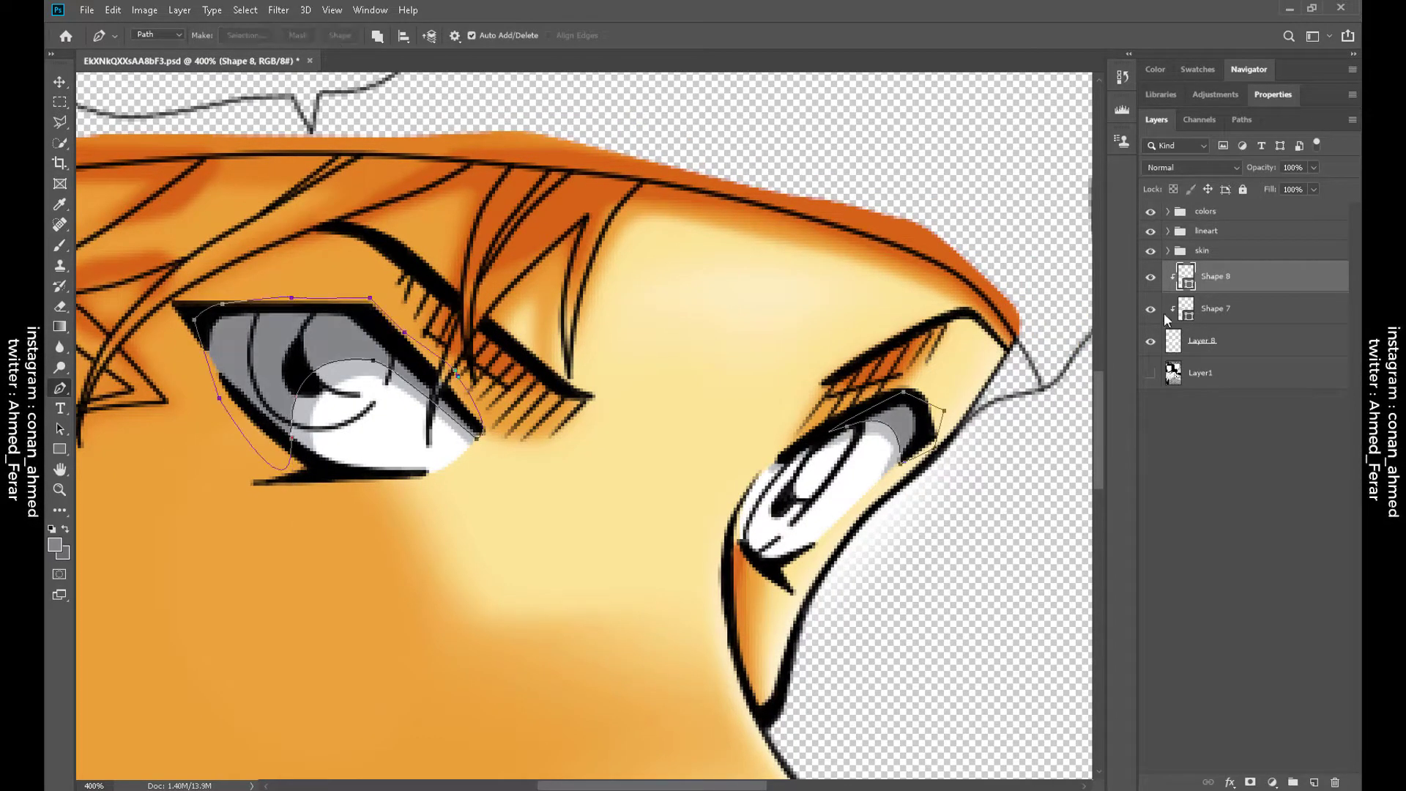
Add a third, darker grey clipped shadow shape closer to the upper eyelids of both eyes
{"action": "right_click", "coordinate": [1206, 308]}
{"action": "left_click", "coordinate": [1040, 430]}
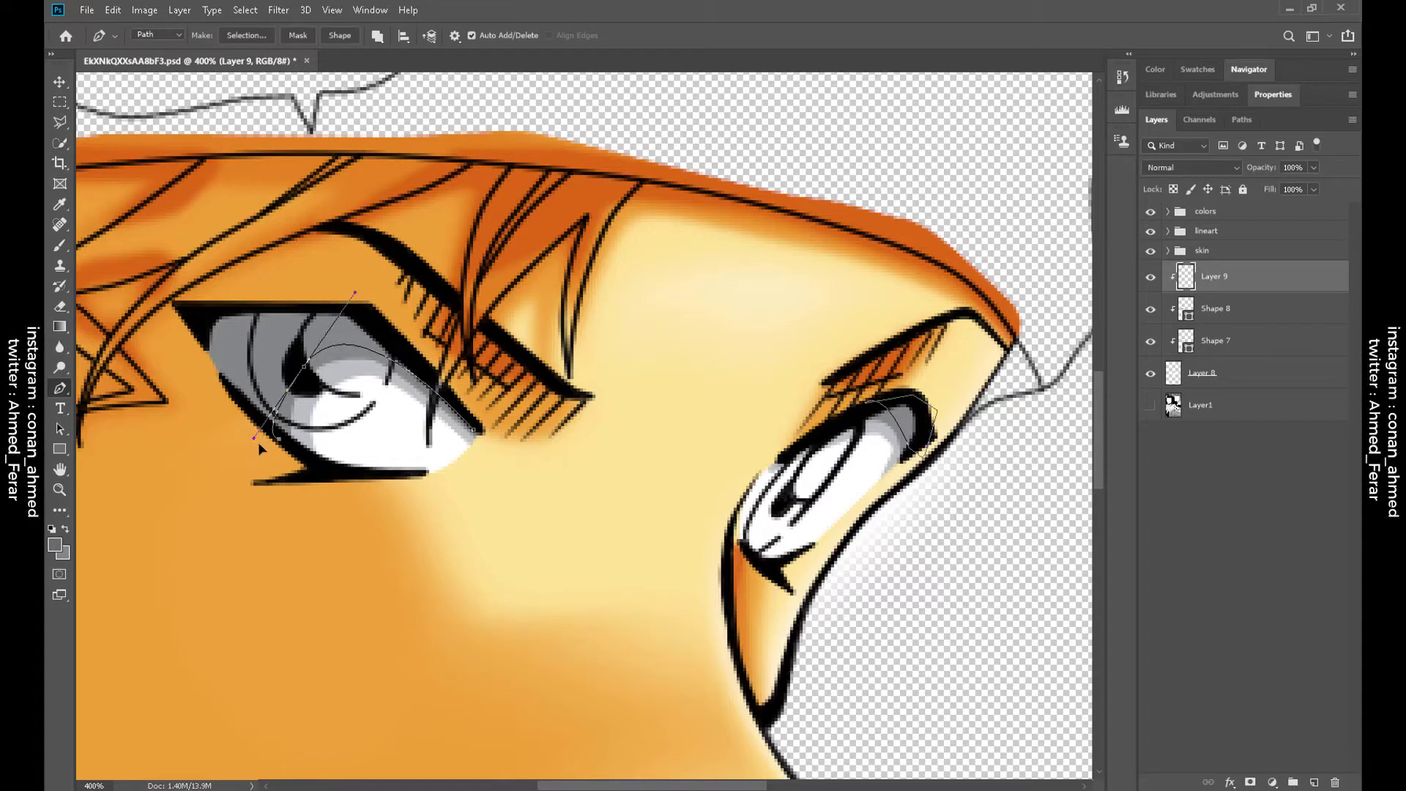
{"action": "left_click", "coordinate": [340, 35]}
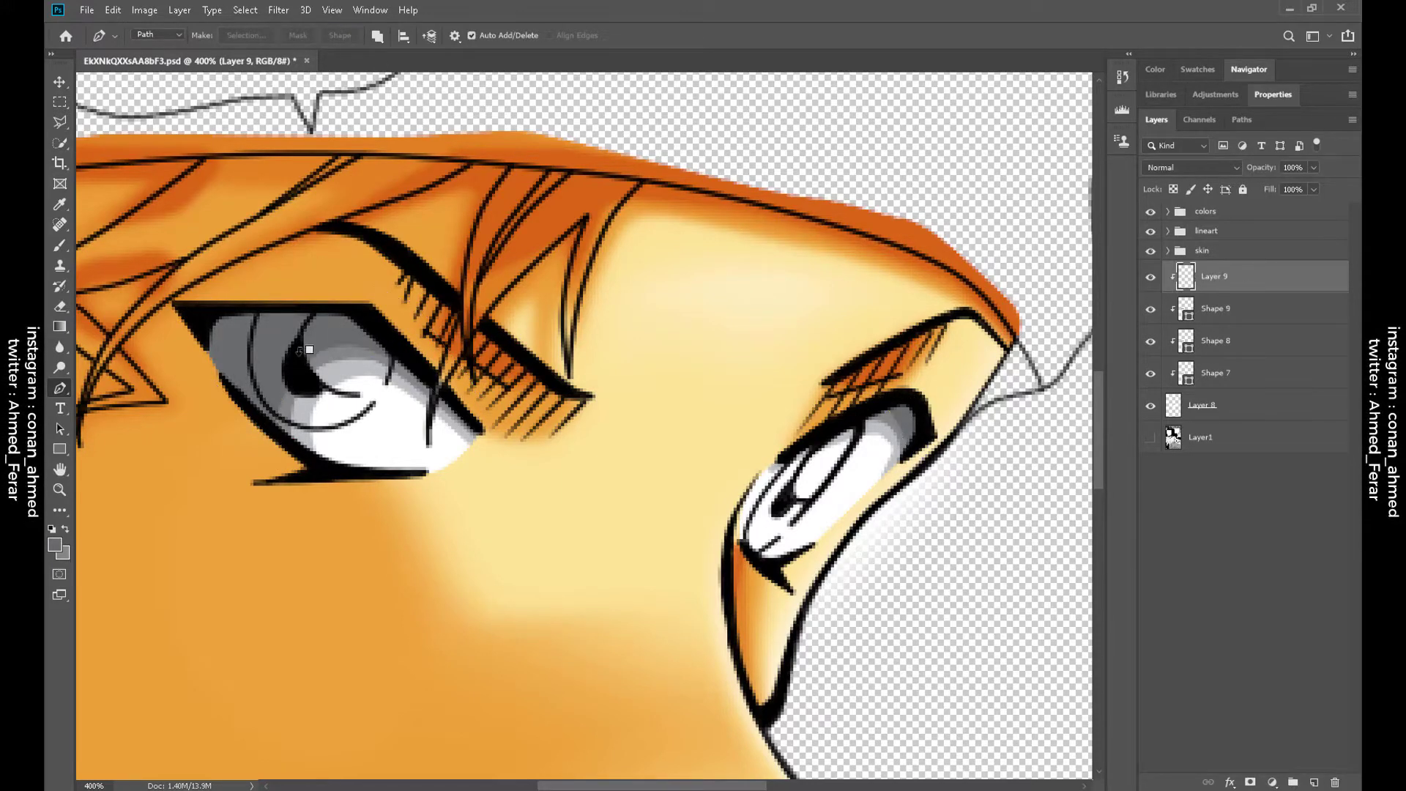
Draw a fourth, dark grey clipped shadow shape from the left eye's outer corner along the upper eyelids
{"action": "scroll", "coordinate": [615, 584], "scroll_direction": "down", "scroll_amount": 10}
{"action": "scroll", "coordinate": [616, 584], "scroll_direction": "right", "scroll_amount": 3}
{"action": "key", "text": "b"}
{"action": "scroll", "coordinate": [615, 584], "scroll_direction": "up", "scroll_amount": 10}
{"action": "scroll", "coordinate": [615, 583], "scroll_direction": "left", "scroll_amount": 3}
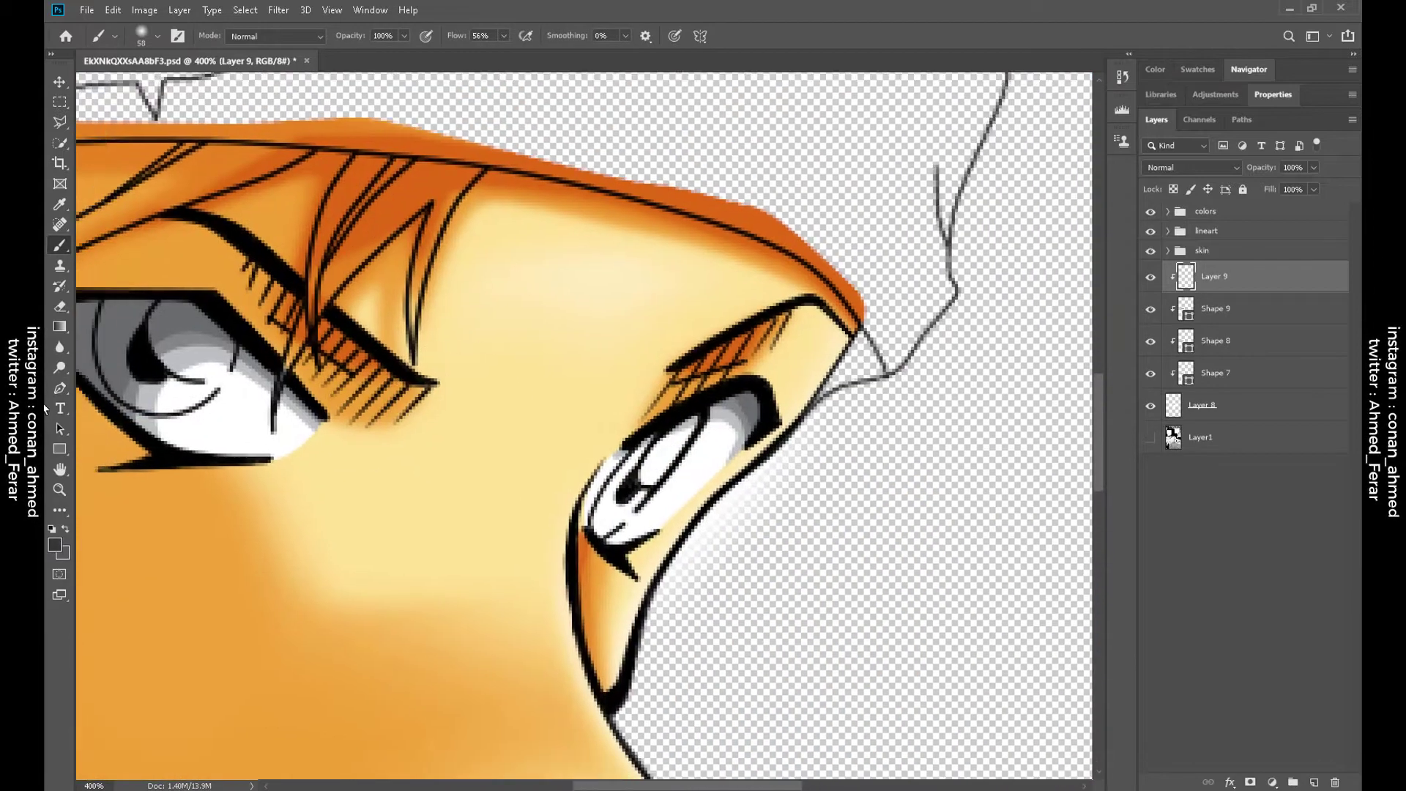
{"action": "key", "text": "p"}
{"action": "left_click_drag", "start_coordinate": [321, 364], "coordinate": [596, 379]}
{"action": "left_click", "coordinate": [994, 401], "text": "ctrl"}
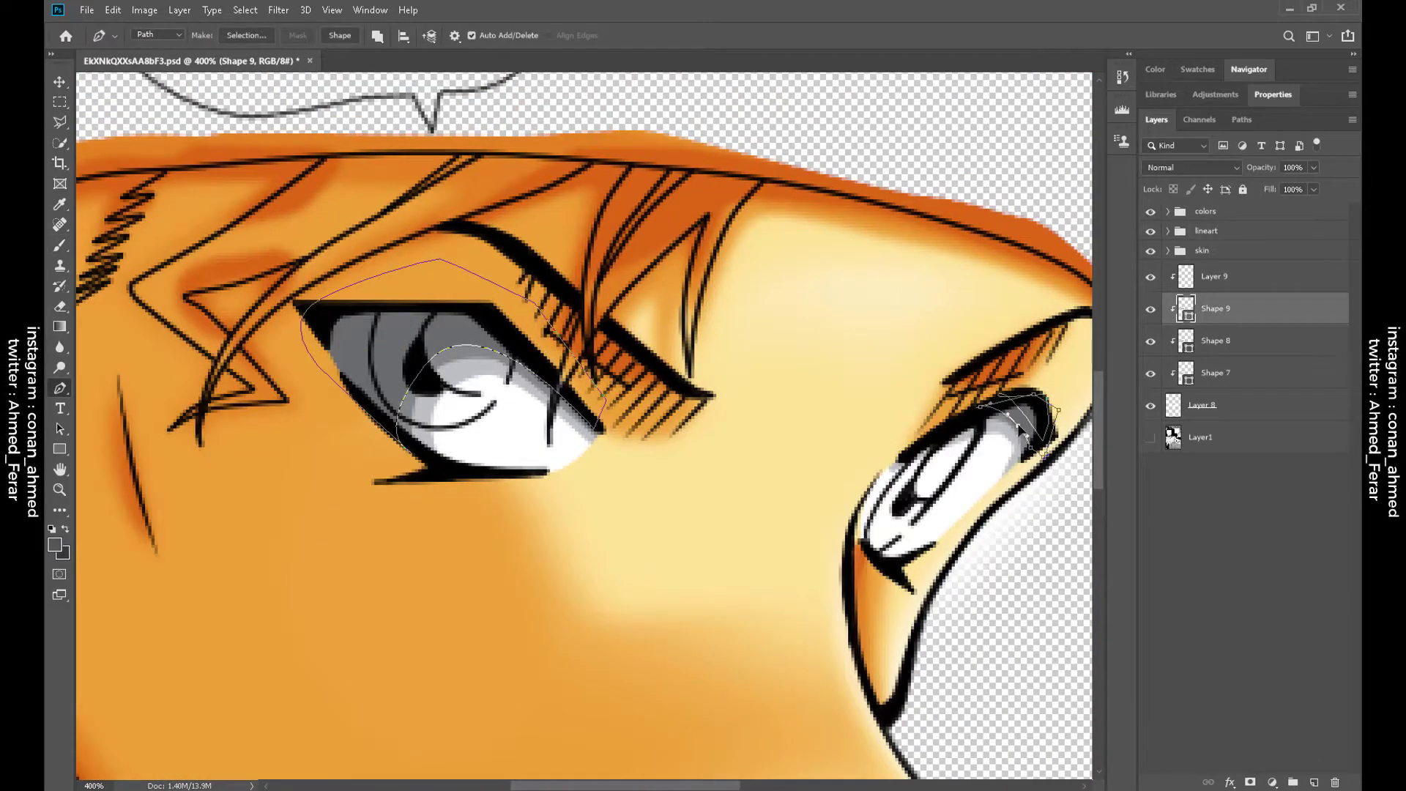
{"action": "left_click", "coordinate": [505, 363], "text": "ctrl"}
{"action": "left_click_drag", "start_coordinate": [505, 363], "coordinate": [575, 330]}
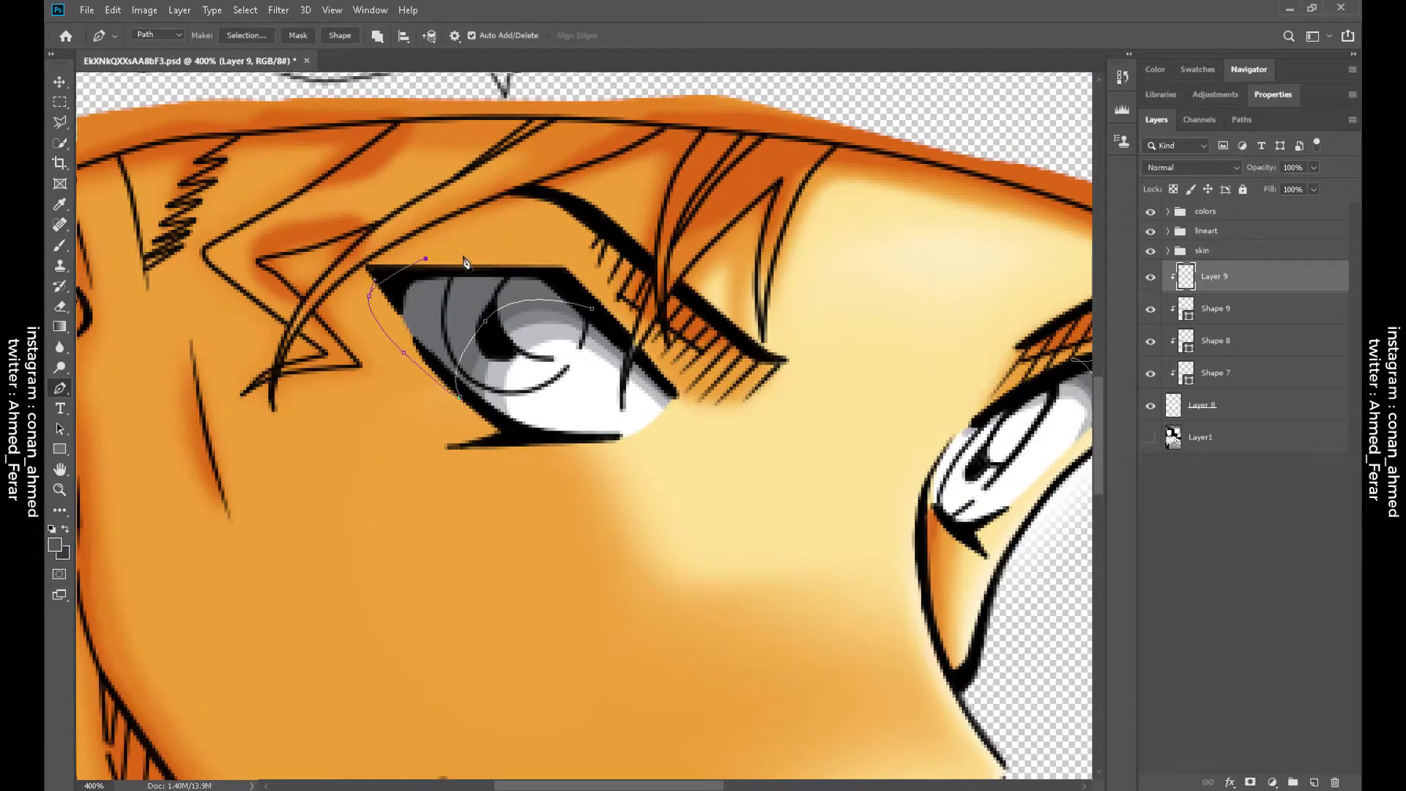
Fill a fifth, charcoal shadow shape under the upper eyelids of both eyes
{"action": "left_click_drag", "start_coordinate": [1080, 375], "coordinate": [879, 364]}
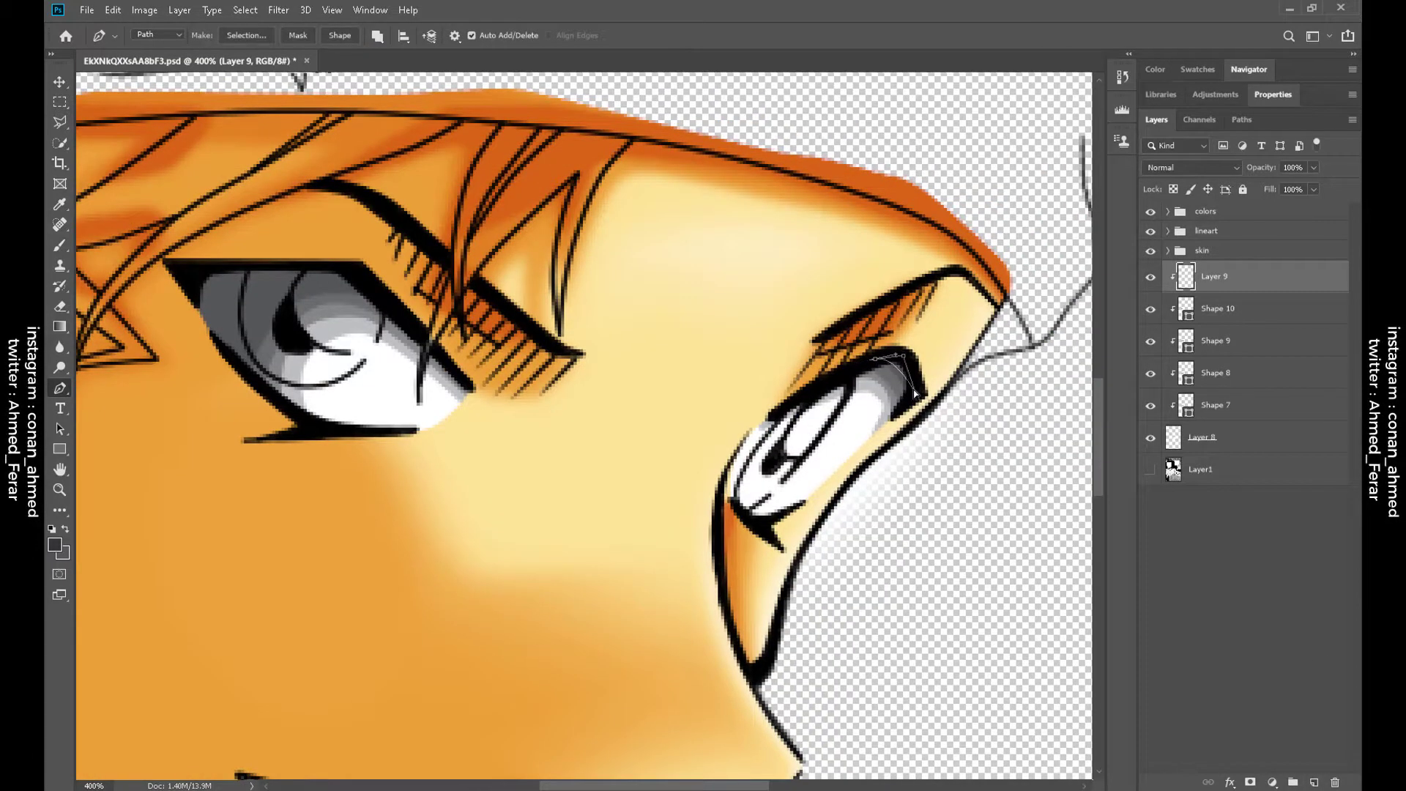
{"action": "left_click", "coordinate": [340, 36]}
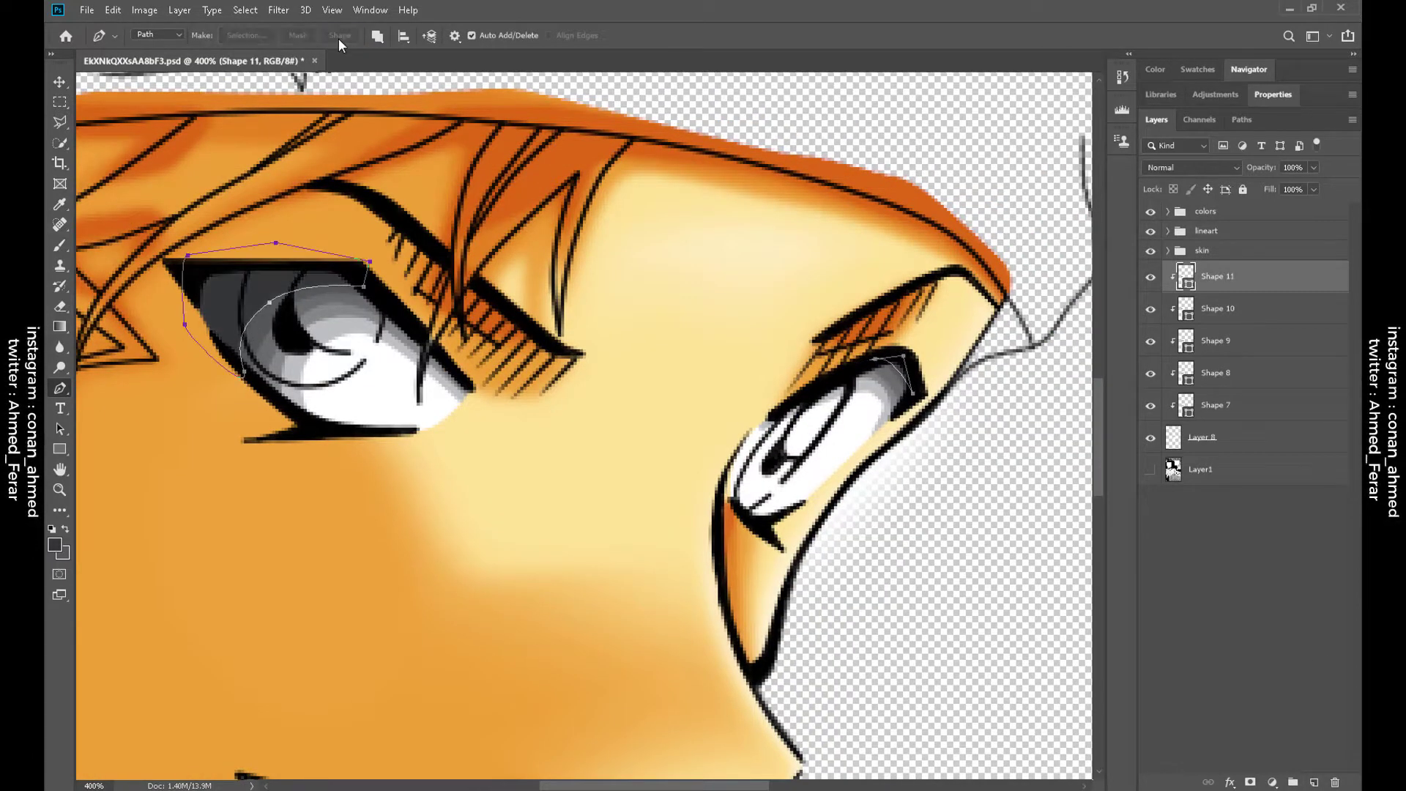
{"action": "mouse_move", "coordinate": [929, 314]}
{"action": "left_mouse_down"}
{"action": "mouse_move", "coordinate": [585, 110]}
{"action": "mouse_move", "coordinate": [660, 399]}
{"action": "mouse_move", "coordinate": [923, 663]}
{"action": "left_mouse_up"}
Draw a small near-black pen shape in the left eye's outer corner
{"action": "key", "text": "b"}
{"action": "key", "text": "p"}
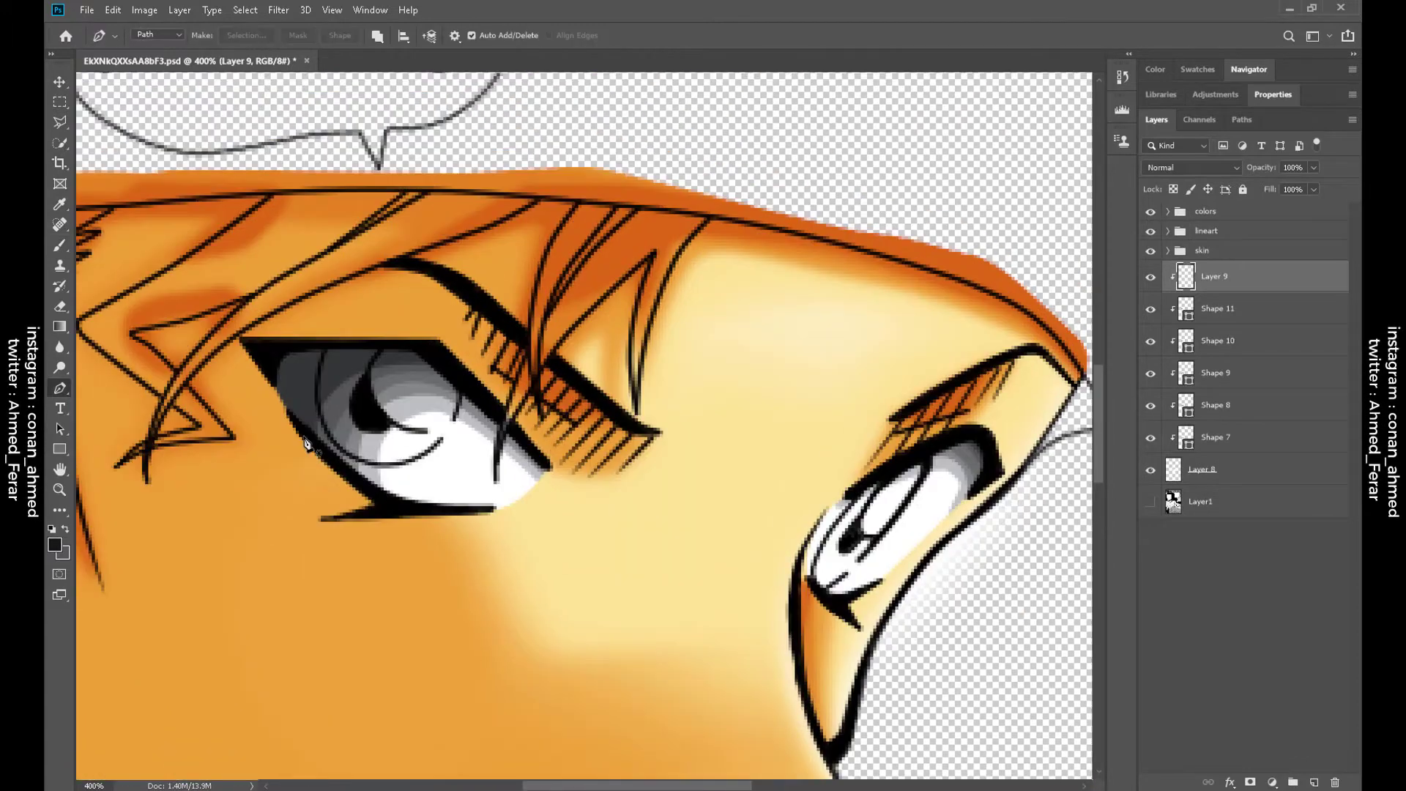
{"action": "left_click", "coordinate": [243, 342]}
{"action": "left_click", "coordinate": [268, 409]}
{"action": "left_click", "coordinate": [305, 437]}
{"action": "left_click", "coordinate": [340, 35]}
Shade the lower part of the left eye white in soft light grey with a 70 px brush on a new clipped layer
{"action": "left_click", "coordinate": [1314, 783]}
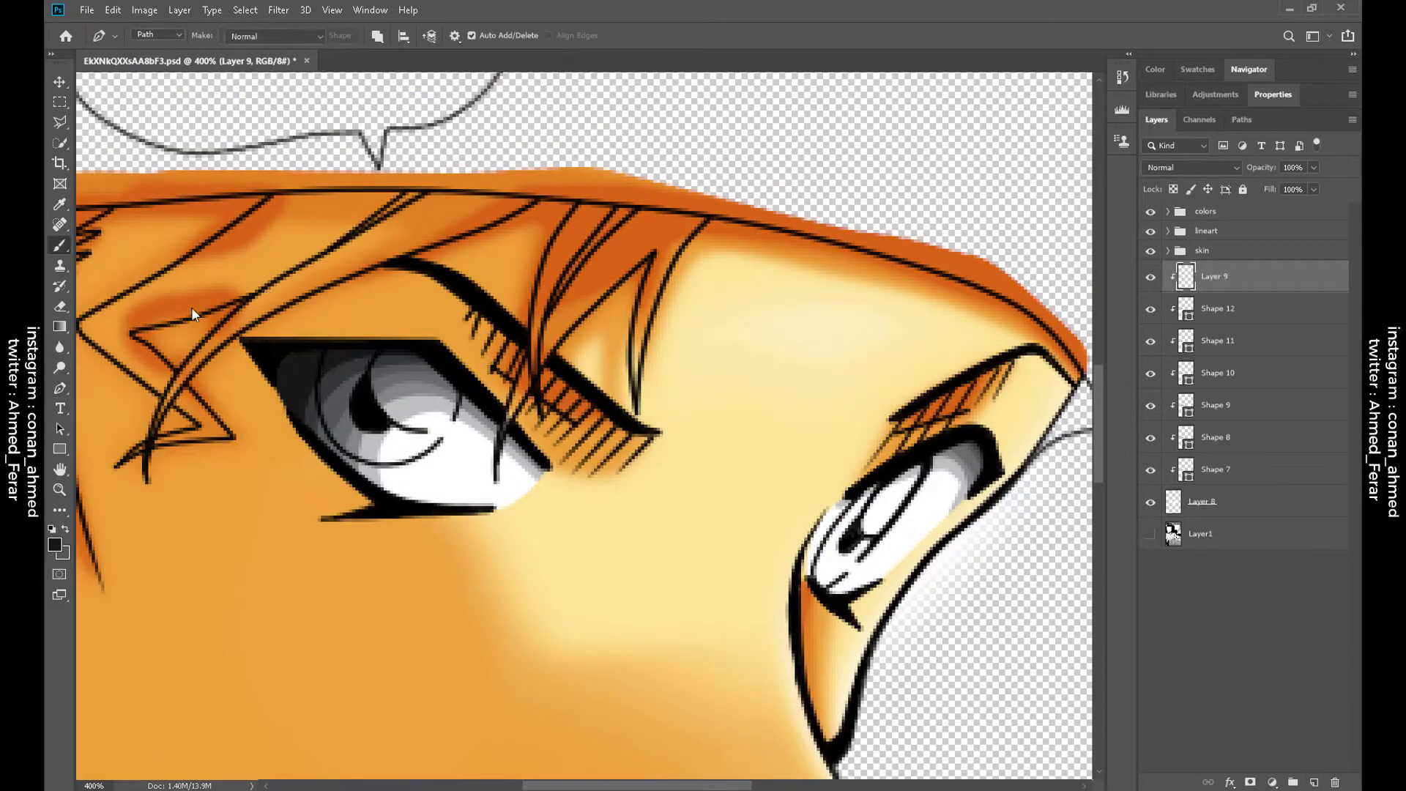
{"action": "key", "text": "b"}
{"action": "right_click", "coordinate": [556, 345]}
{"action": "key", "text": "Escape"}
{"action": "key", "text": "bracketright"}
{"action": "key", "text": "bracketright"}
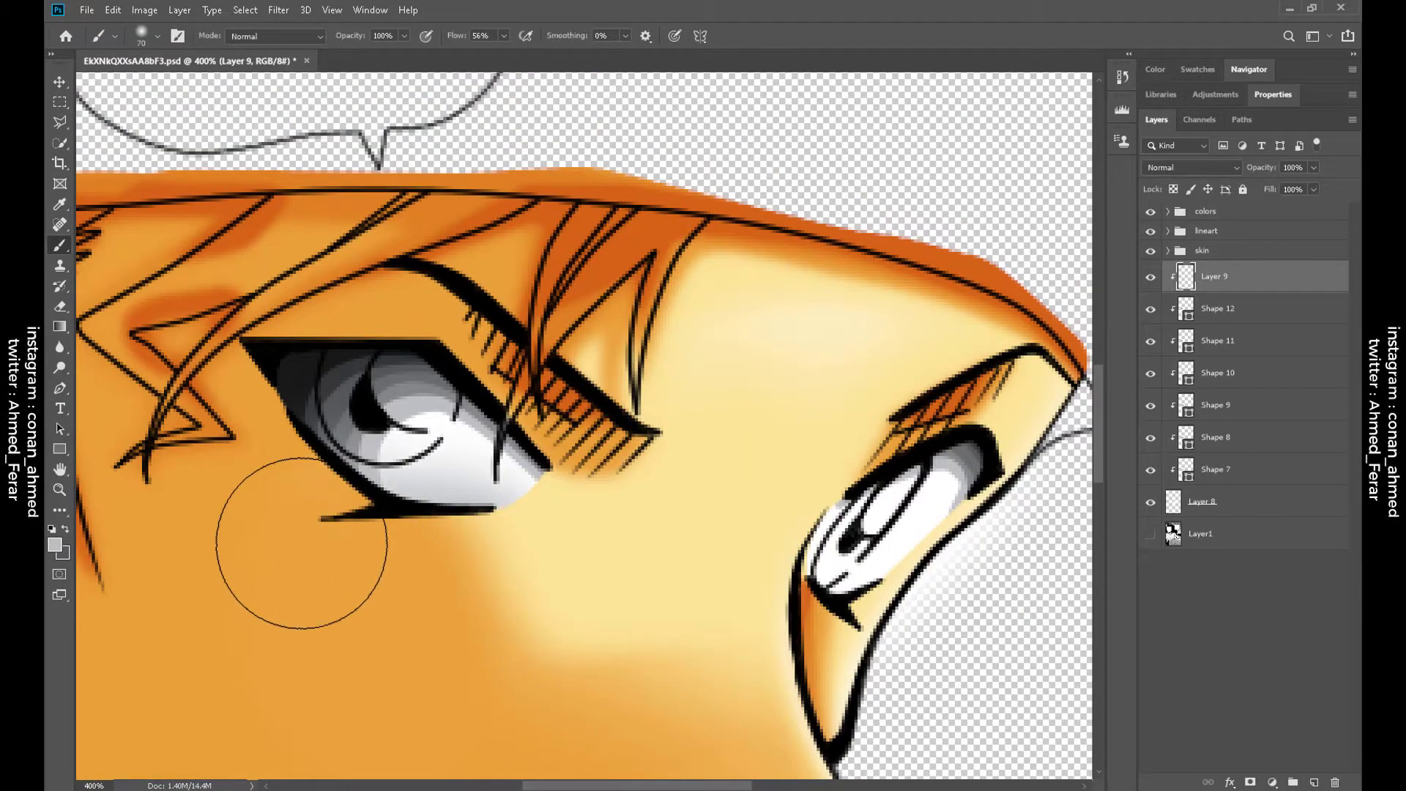
Erase the light grey shading from the whites of both eyes with a 40 px eraser
{"action": "mouse_move", "coordinate": [820, 579]}
{"action": "left_mouse_down"}
{"action": "mouse_move", "coordinate": [878, 549]}
{"action": "mouse_move", "coordinate": [945, 578]}
{"action": "left_mouse_up"}
{"action": "left_click", "coordinate": [60, 306]}
{"action": "right_click", "coordinate": [626, 387]}
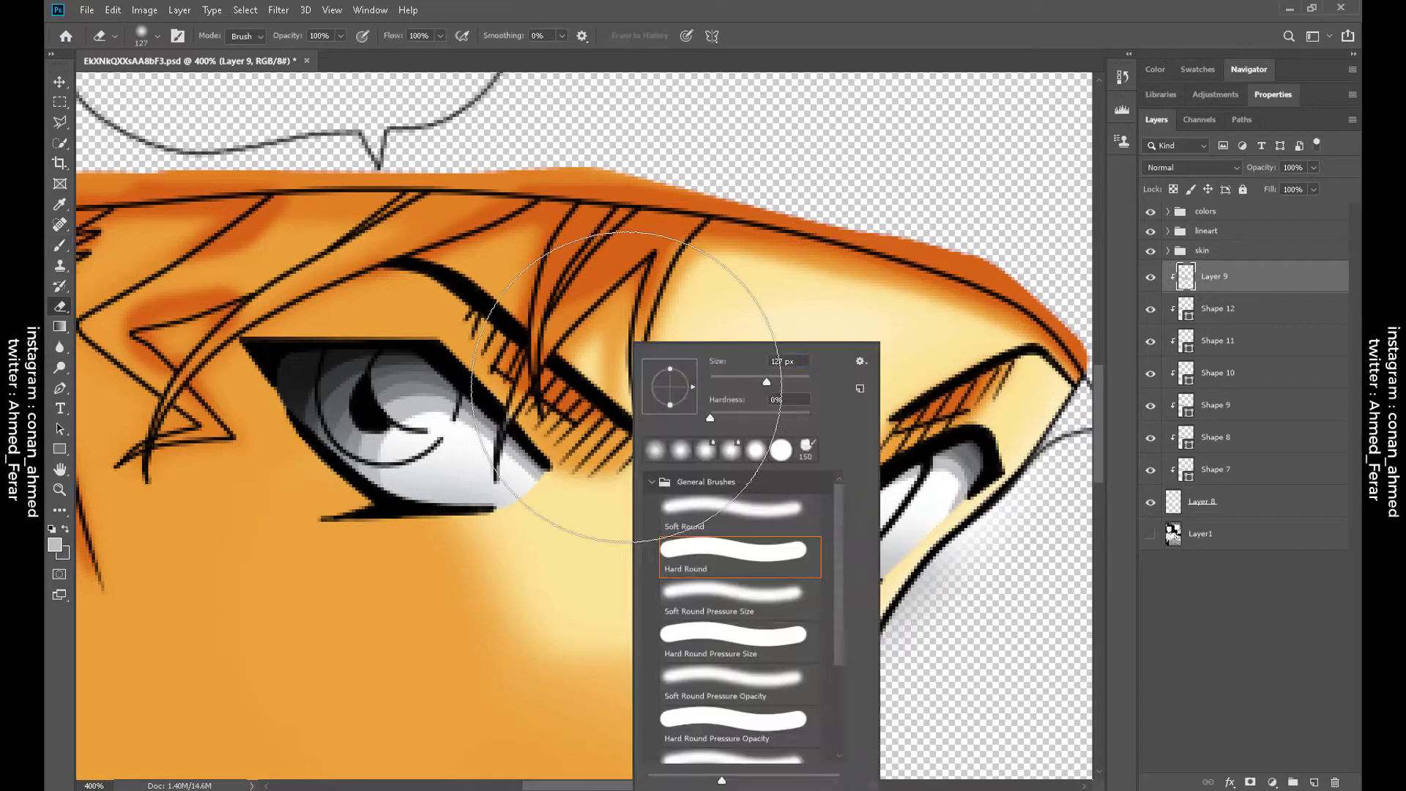
{"action": "type", "text": "40"}
{"action": "key", "text": "Return"}
{"action": "key", "text": "ctrl+z"}
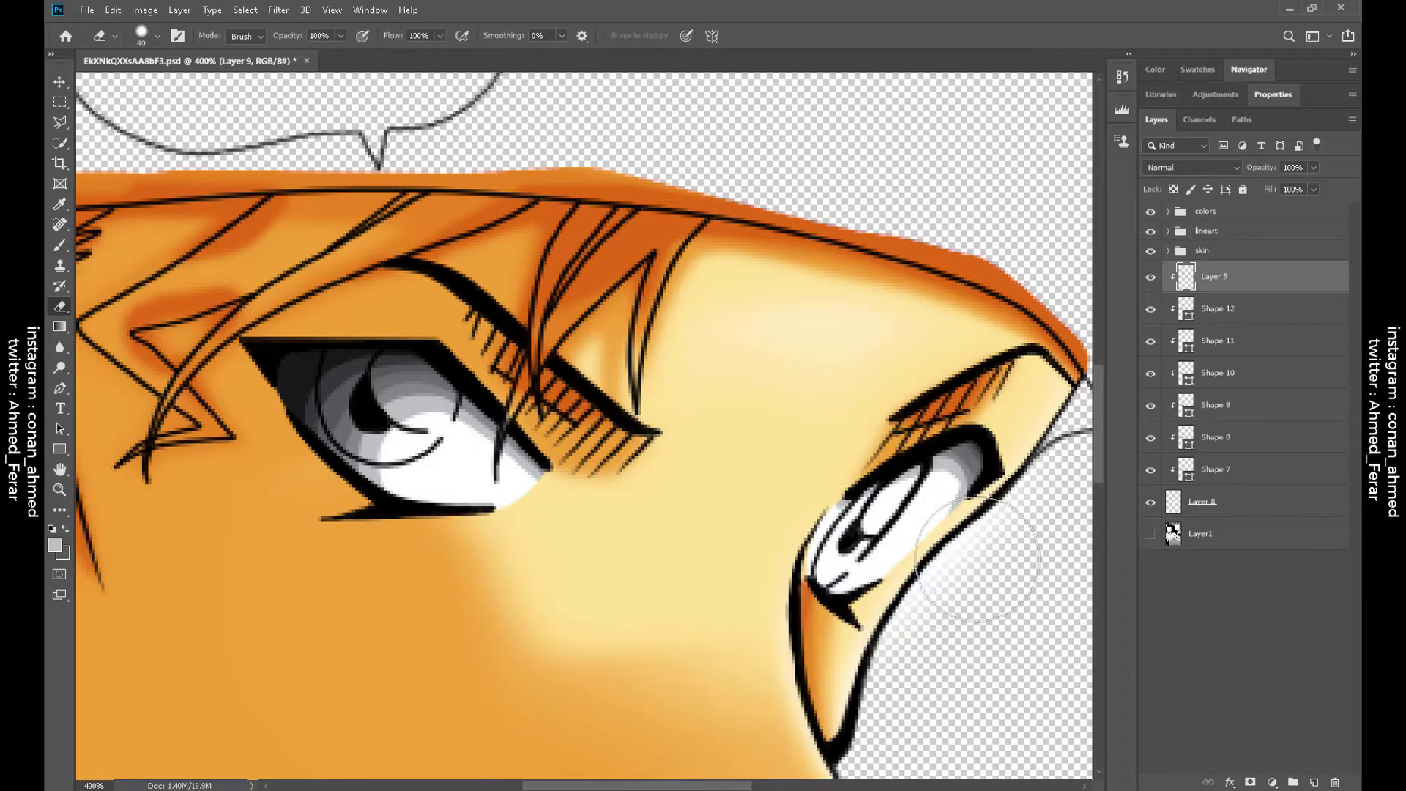
Rasterize the six clipped grey shadow shapes, Shape 7 to Shape 12
{"action": "left_click", "coordinate": [1242, 320]}
{"action": "right_click", "coordinate": [1242, 320]}
{"action": "left_click", "coordinate": [1228, 455]}
{"action": "left_click", "coordinate": [1216, 469]}
Blur the edges of the grey eye shadows layer by layer with the Blur tool to blend them smoothly
{"action": "left_click", "coordinate": [60, 347]}
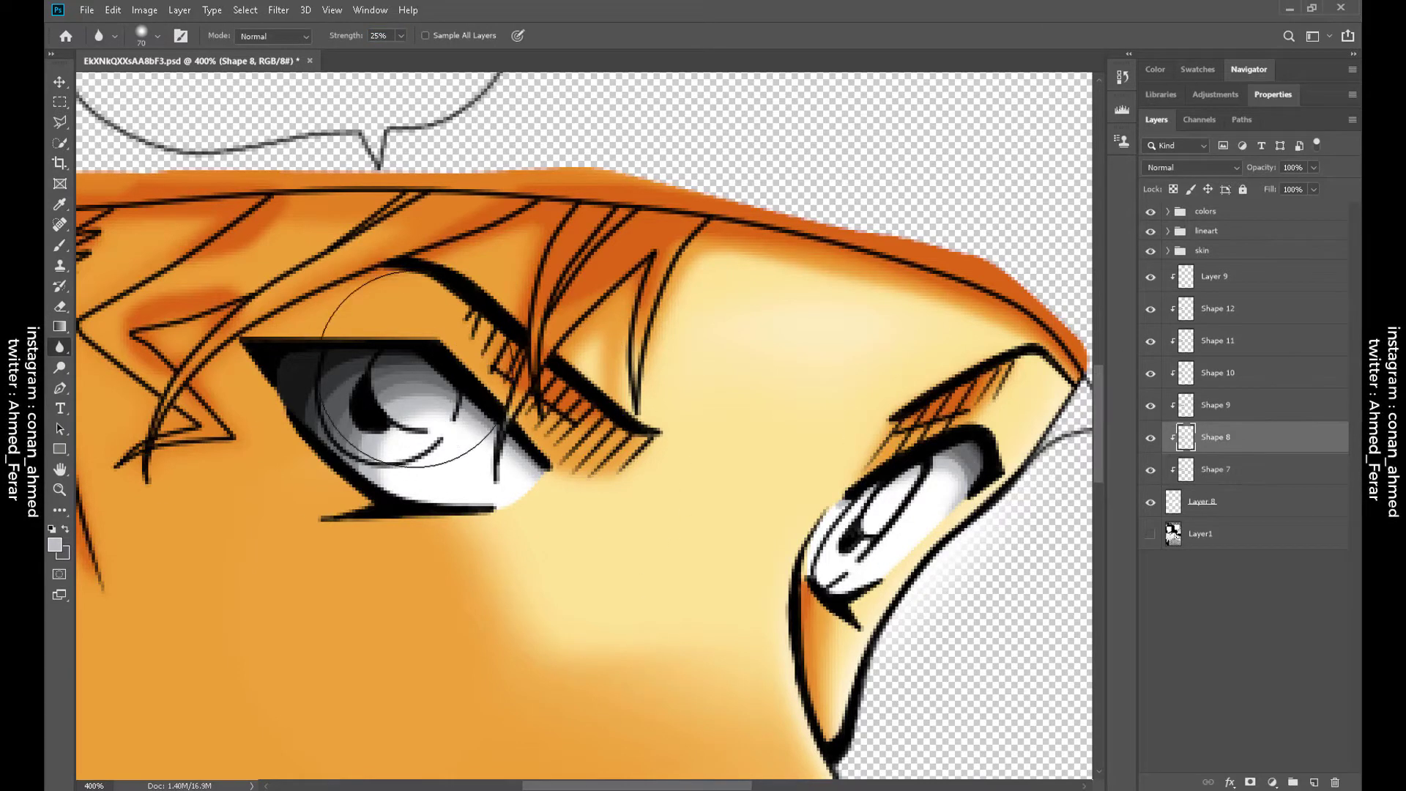
{"action": "key", "text": "alt+bracketright"}
{"action": "key", "text": "alt+bracketright"}
{"action": "key", "text": "alt+bracketright"}
{"action": "key", "text": "alt+bracketright"}
{"action": "key", "text": "alt+bracketright"}
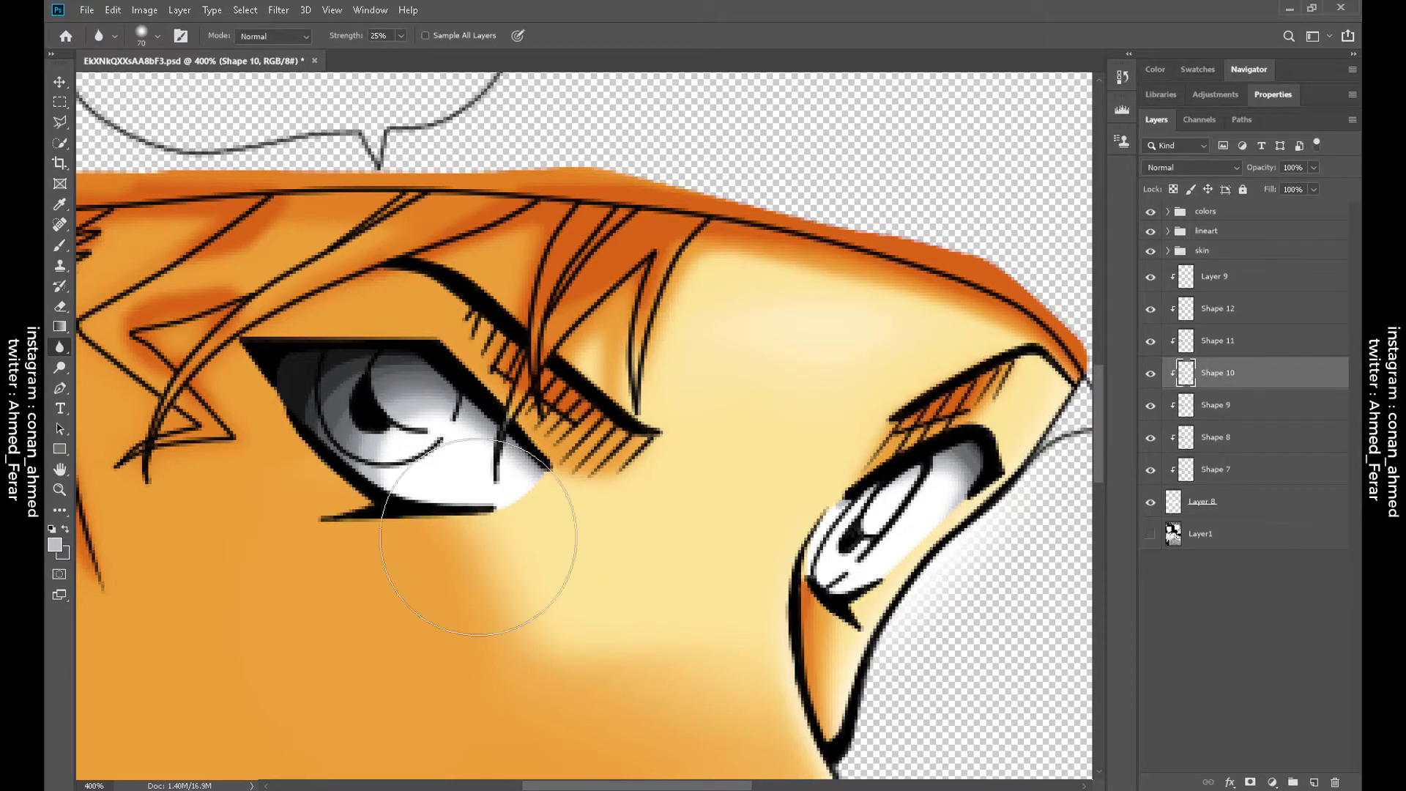
Draw a dark teal iris shape with the Pen tool around the pupils of both eyes, above Layer 9
{"action": "left_click", "coordinate": [1223, 279]}
{"action": "left_click", "coordinate": [1314, 782]}
{"action": "mouse_move", "coordinate": [1062, 732]}
{"action": "left_mouse_down"}
{"action": "mouse_move", "coordinate": [849, 475]}
{"action": "mouse_move", "coordinate": [876, 292]}
{"action": "left_mouse_up"}
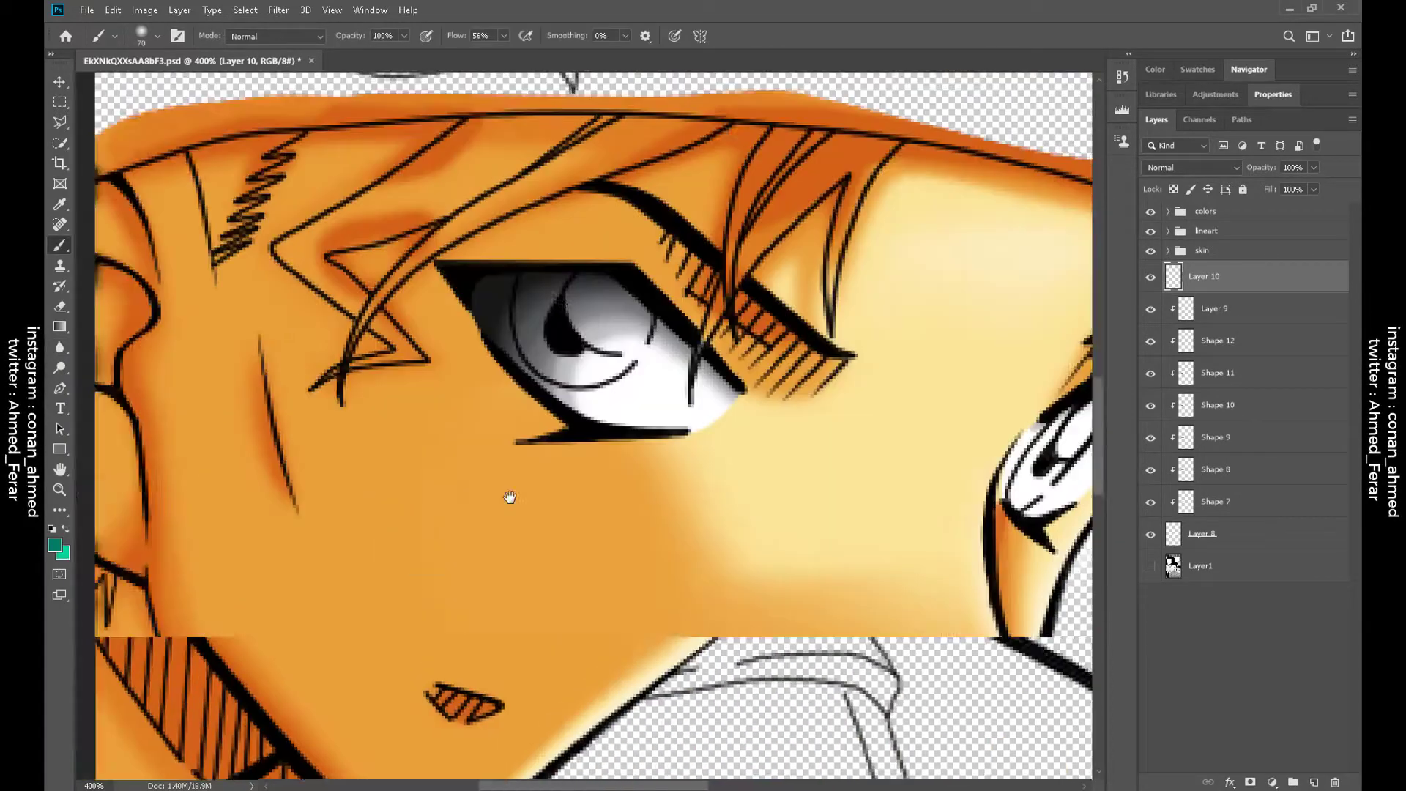
{"action": "key", "text": "p"}
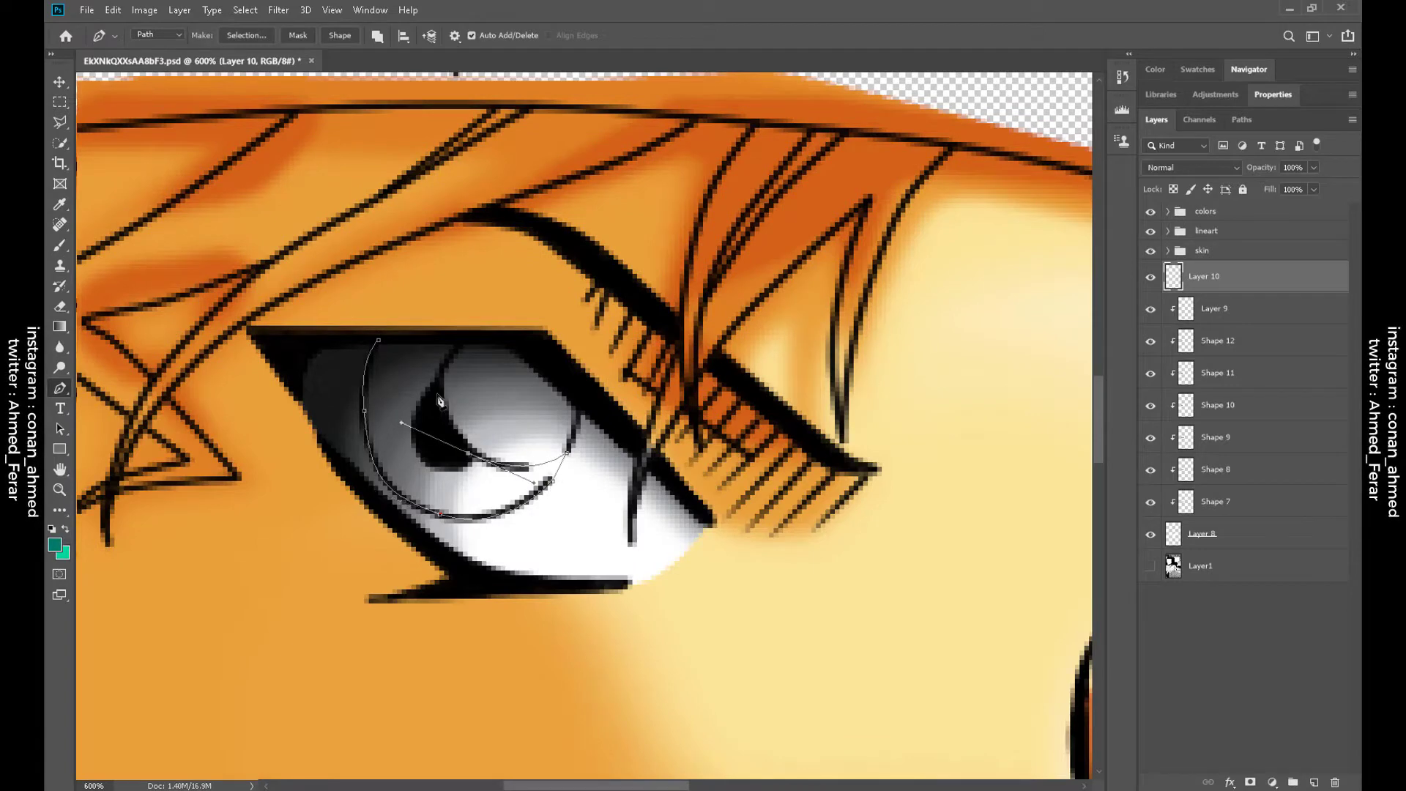
{"action": "left_click", "coordinate": [381, 346]}
{"action": "scroll", "coordinate": [513, 403], "scroll_direction": "right", "scroll_amount": 5}
{"action": "scroll", "coordinate": [513, 403], "scroll_direction": "down", "scroll_amount": 2}
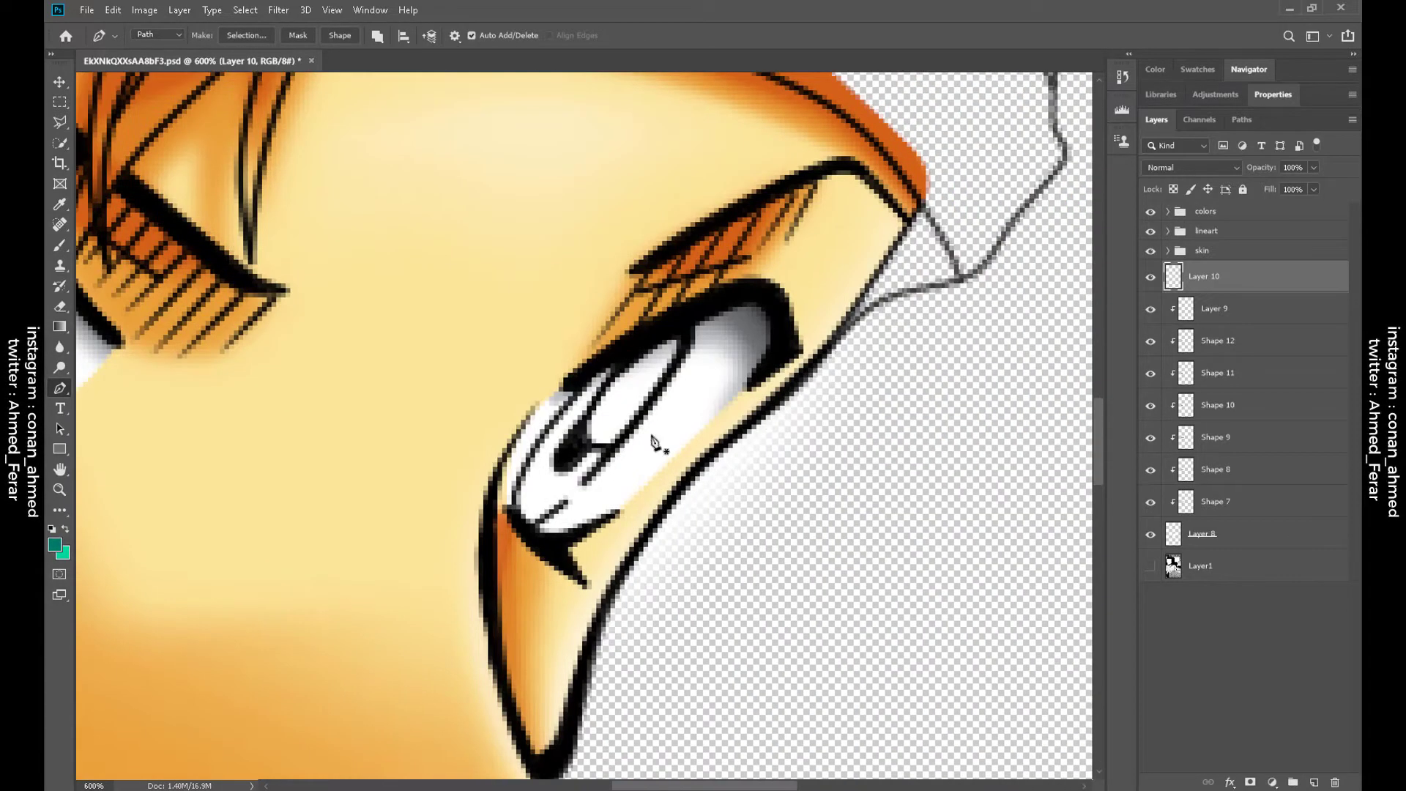
{"action": "left_click", "coordinate": [340, 35]}
{"action": "key", "text": "ctrl+minus"}
{"action": "key", "text": "ctrl+minus"}
{"action": "key", "text": "ctrl+minus"}
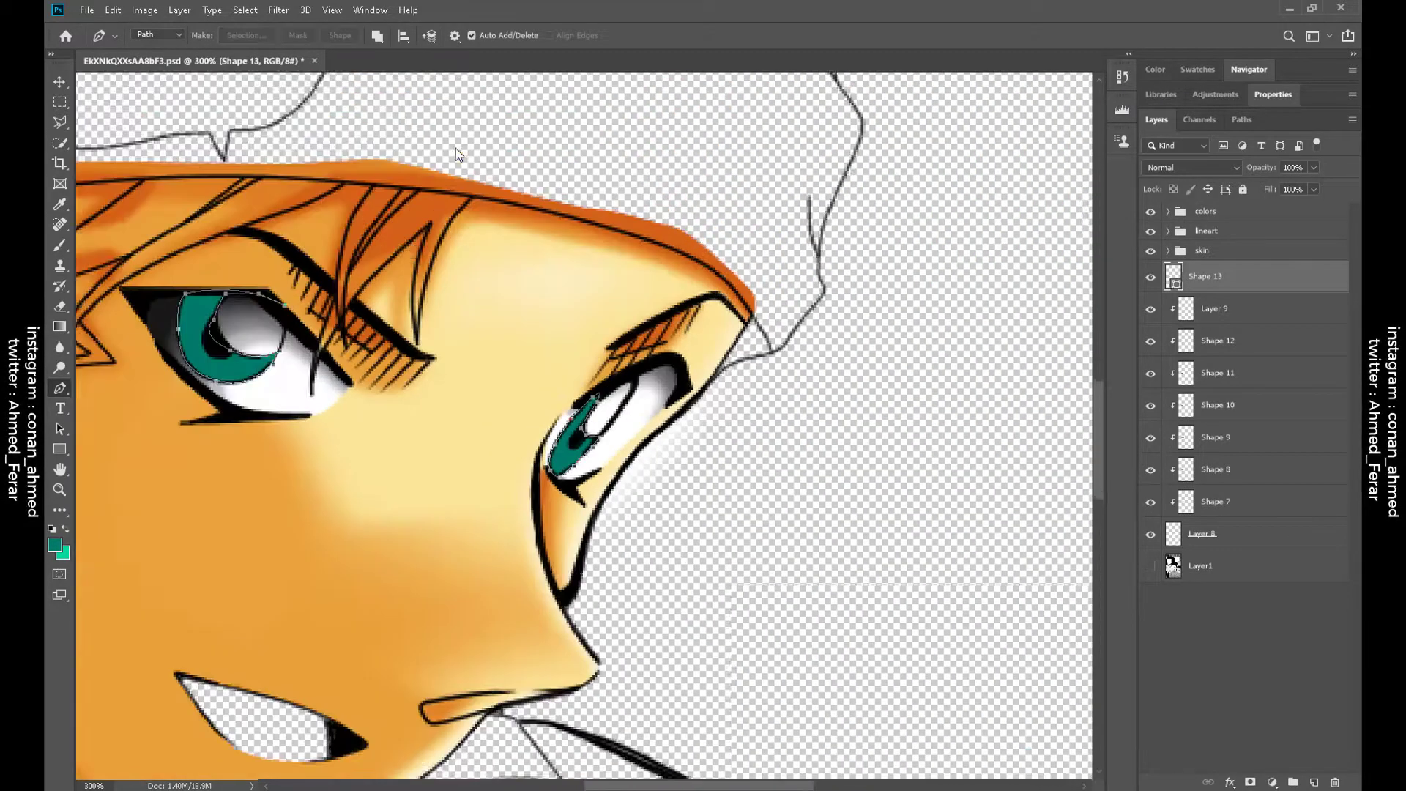
Recolour the iris shape bright green and set its blend mode to Multiply
{"action": "double_click", "coordinate": [1173, 277]}
{"action": "left_click", "coordinate": [1276, 137]}
{"action": "left_click", "coordinate": [1191, 168]}
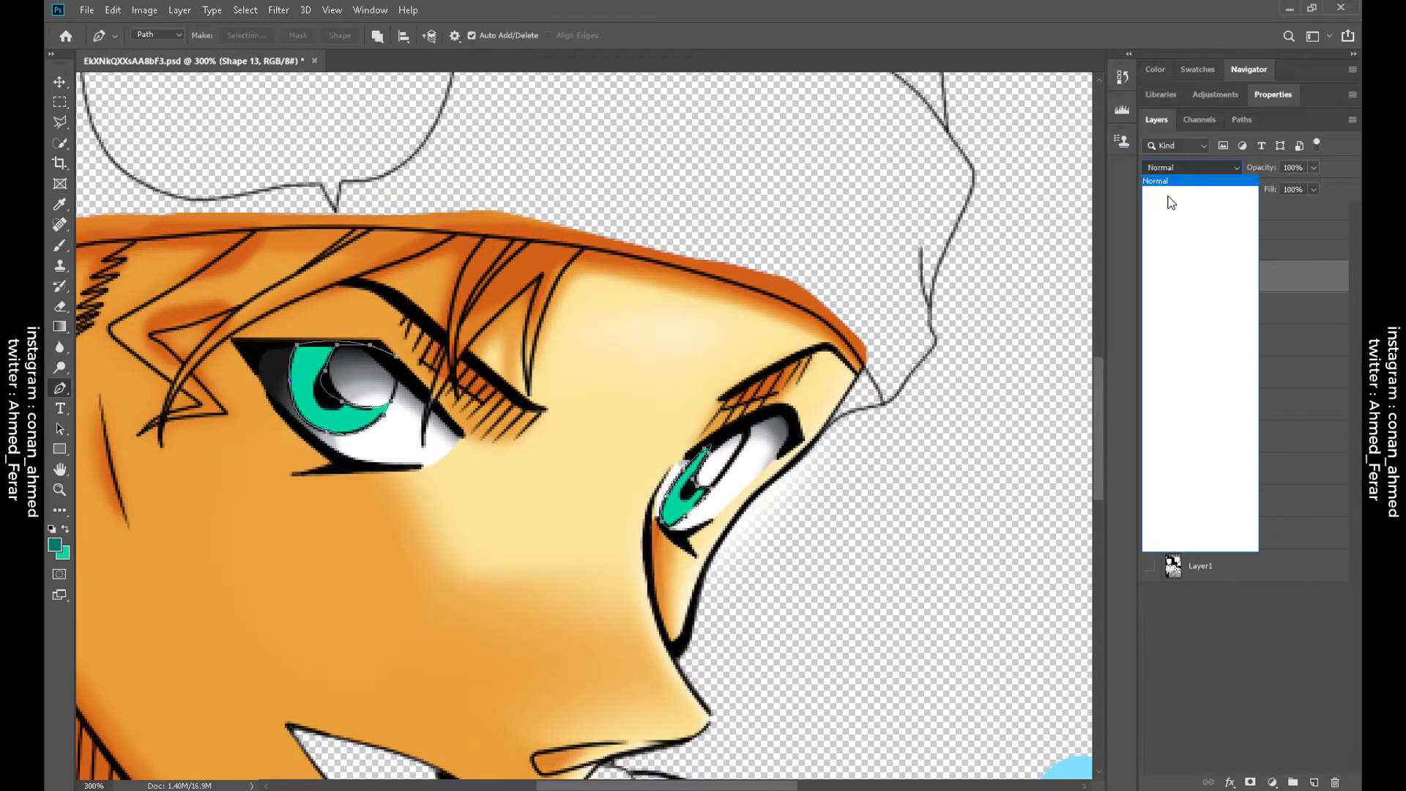
{"action": "left_click", "coordinate": [1170, 229]}
Shade the upper part of both irises in dark teal and navy on a new layer clipped to the iris shape
{"action": "left_click", "coordinate": [1314, 783]}
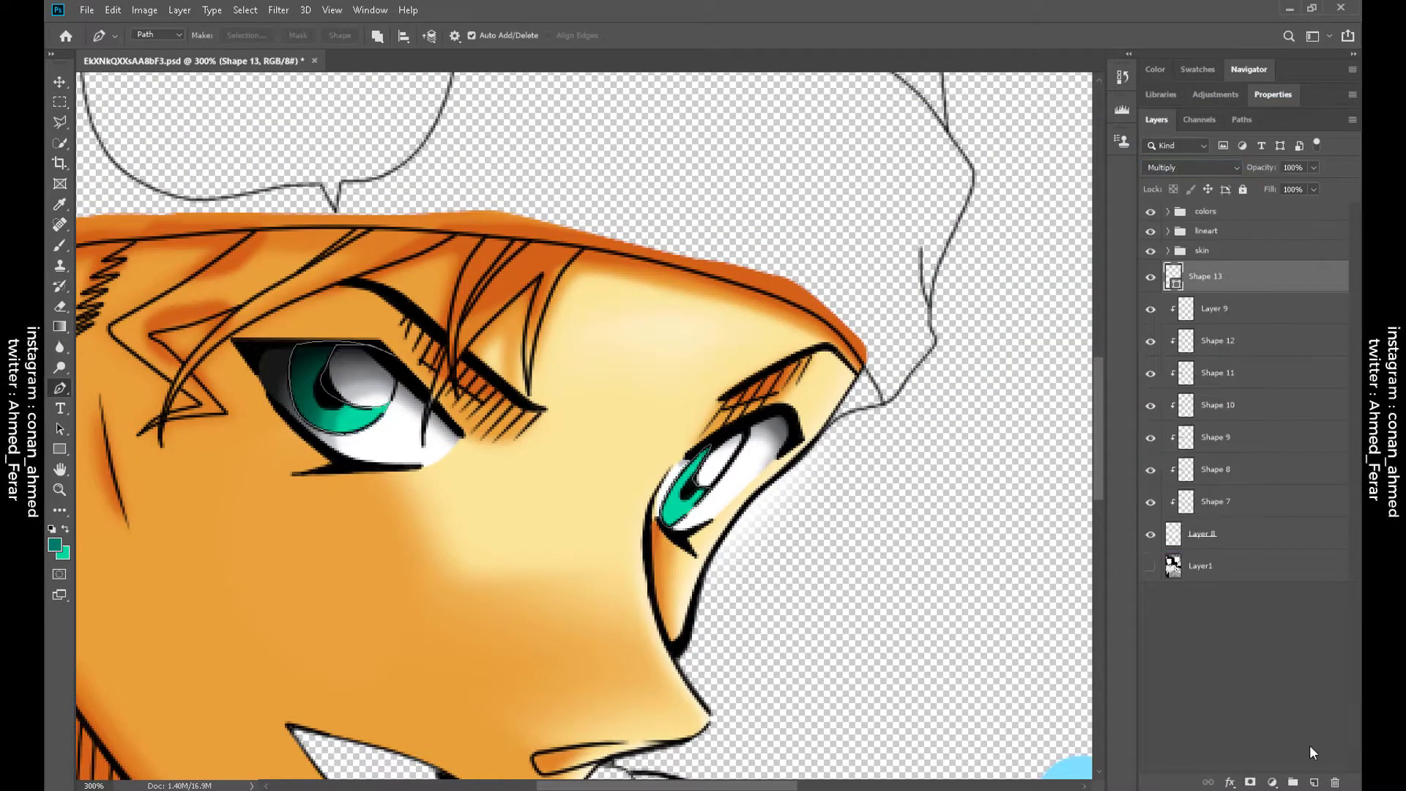
{"action": "left_click", "coordinate": [64, 244]}
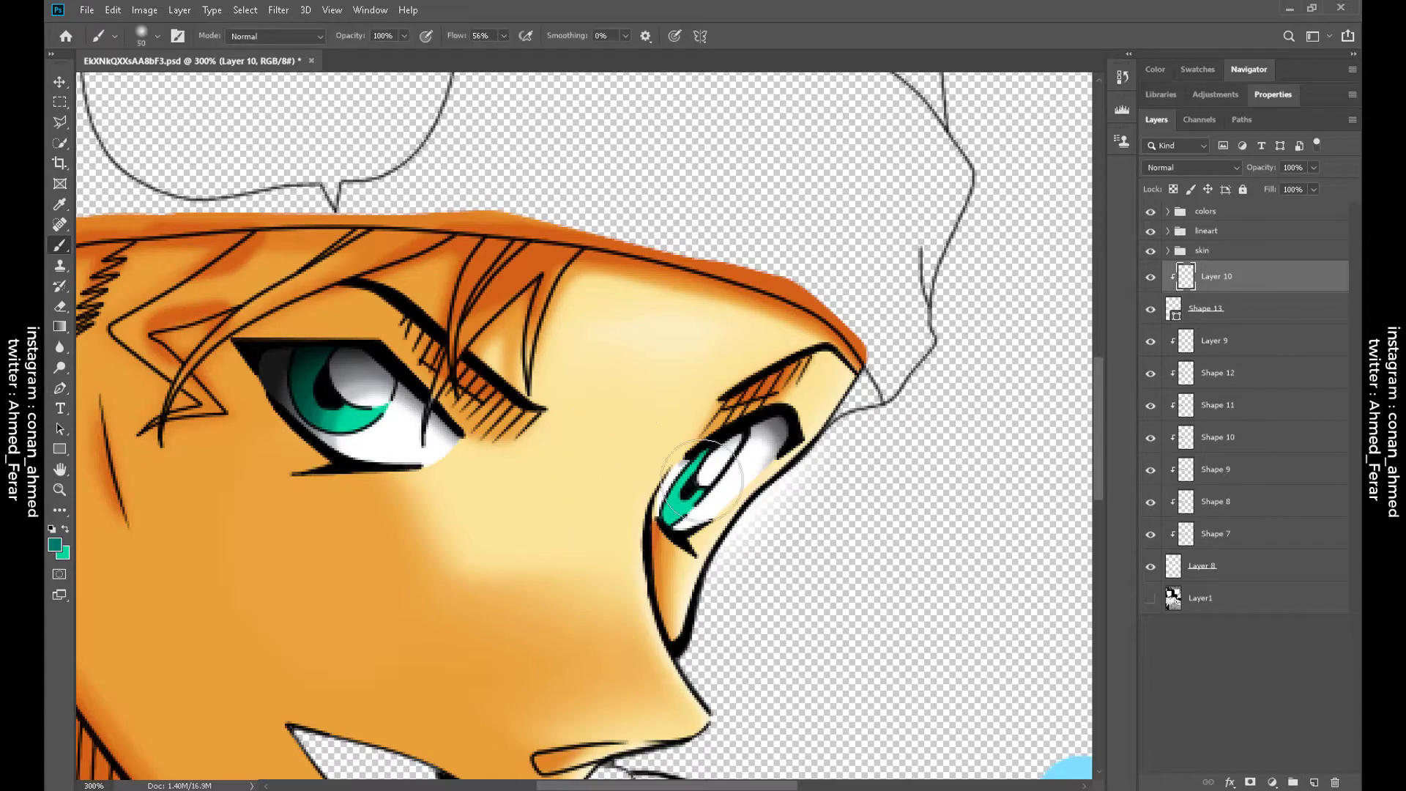
{"action": "scroll", "coordinate": [689, 480], "scroll_direction": "up", "scroll_amount": 2}
{"action": "left_click_drag", "start_coordinate": [513, 440], "coordinate": [871, 411]}
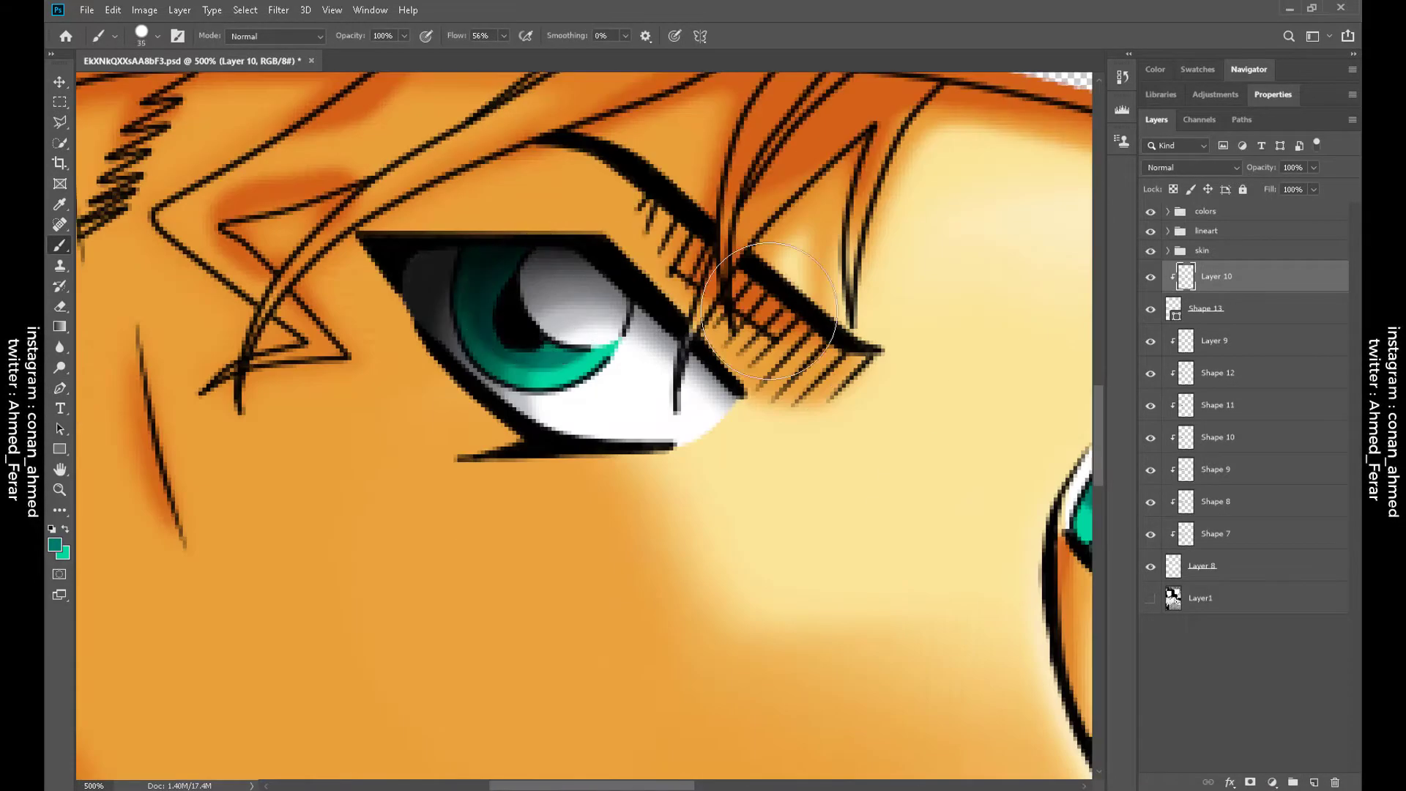
{"action": "scroll", "coordinate": [682, 384], "scroll_direction": "down", "scroll_amount": 3}
{"action": "left_click_drag", "start_coordinate": [683, 384], "coordinate": [674, 340]}
{"action": "scroll", "coordinate": [673, 341], "scroll_direction": "up", "scroll_amount": 3}
{"action": "left_click_drag", "start_coordinate": [904, 703], "coordinate": [735, 469]}
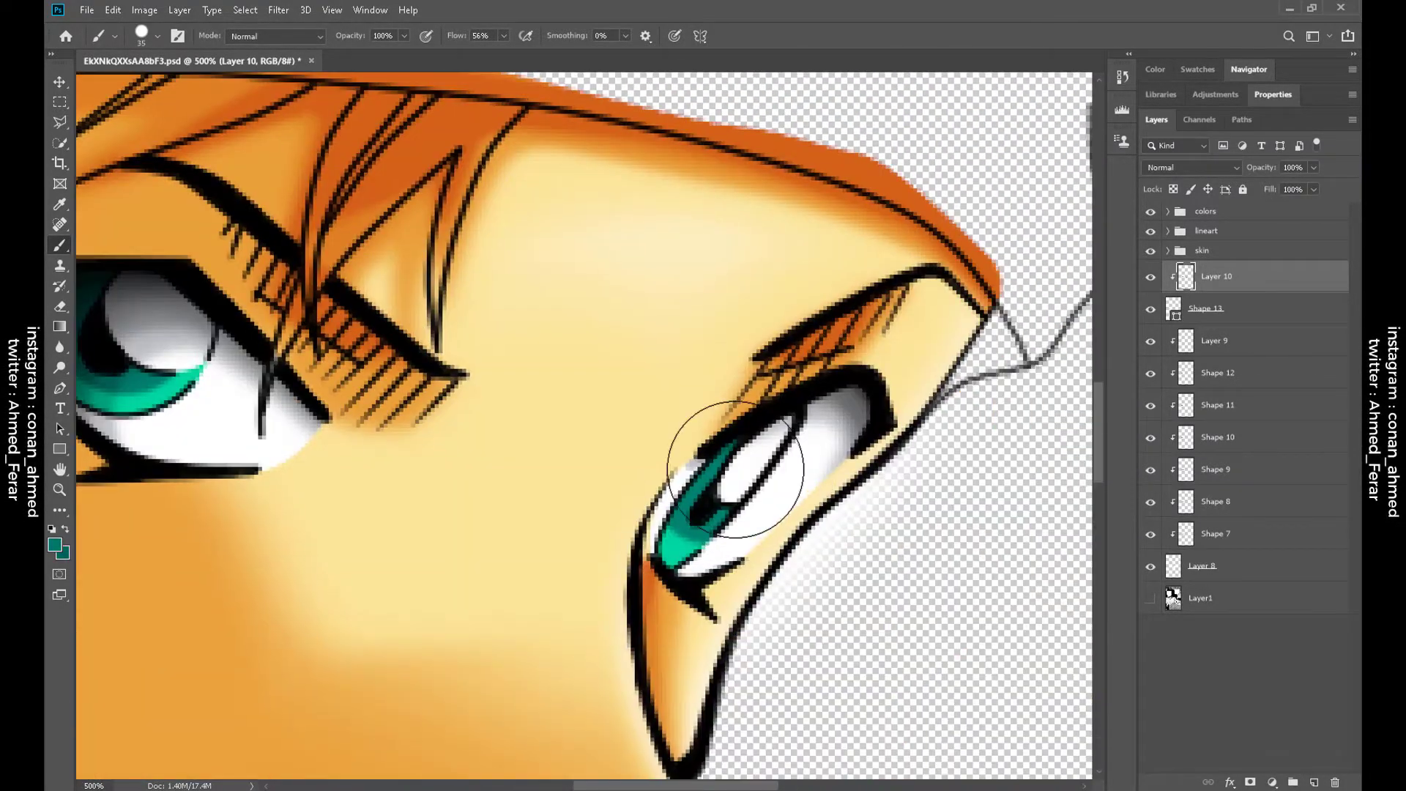
{"action": "left_click_drag", "start_coordinate": [593, 394], "coordinate": [905, 414]}
{"action": "mouse_move", "coordinate": [709, 402]}
{"action": "left_mouse_down"}
{"action": "mouse_move", "coordinate": [596, 235]}
{"action": "mouse_move", "coordinate": [766, 496]}
{"action": "mouse_move", "coordinate": [411, 337]}
{"action": "mouse_move", "coordinate": [722, 393]}
{"action": "mouse_move", "coordinate": [715, 370]}
{"action": "mouse_move", "coordinate": [402, 298]}
{"action": "left_mouse_up"}
Add another layer clipped to the iris shape and make white the painting colour
{"action": "key", "text": "ctrl+shift+alt+n"}
{"action": "left_click_drag", "start_coordinate": [971, 323], "coordinate": [706, 355]}
{"action": "right_click", "coordinate": [1216, 277]}
{"action": "left_click", "coordinate": [1098, 411]}
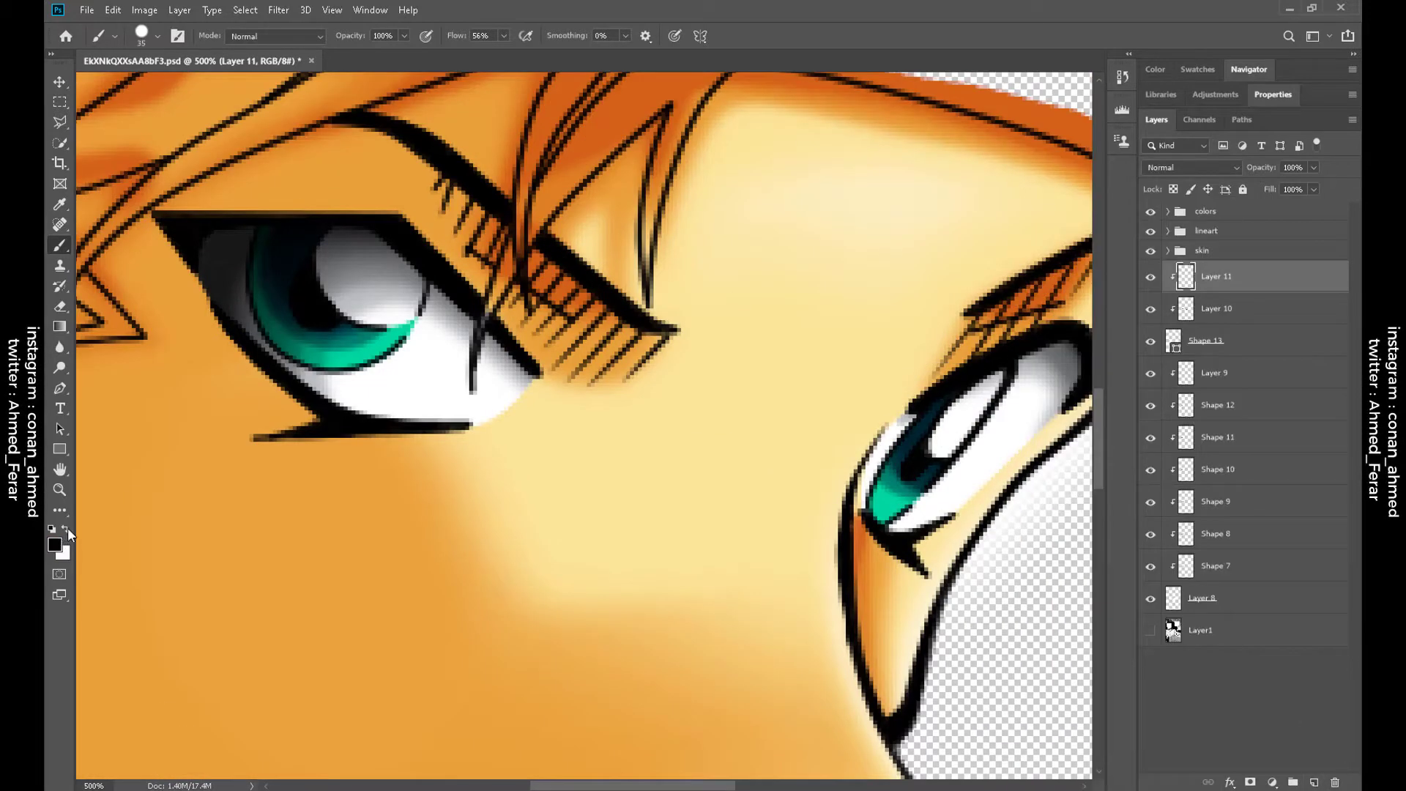
{"action": "key", "text": "d"}
{"action": "key", "text": "x"}
Paint thin white highlights along the lower iris edges with the Kyle's Drawing Box - Happy HB brush at 10 px
{"action": "right_click", "coordinate": [507, 324]}
{"action": "scroll", "coordinate": [709, 610], "scroll_direction": "up", "scroll_amount": 3}
{"action": "scroll", "coordinate": [709, 610], "scroll_direction": "down", "scroll_amount": 1}
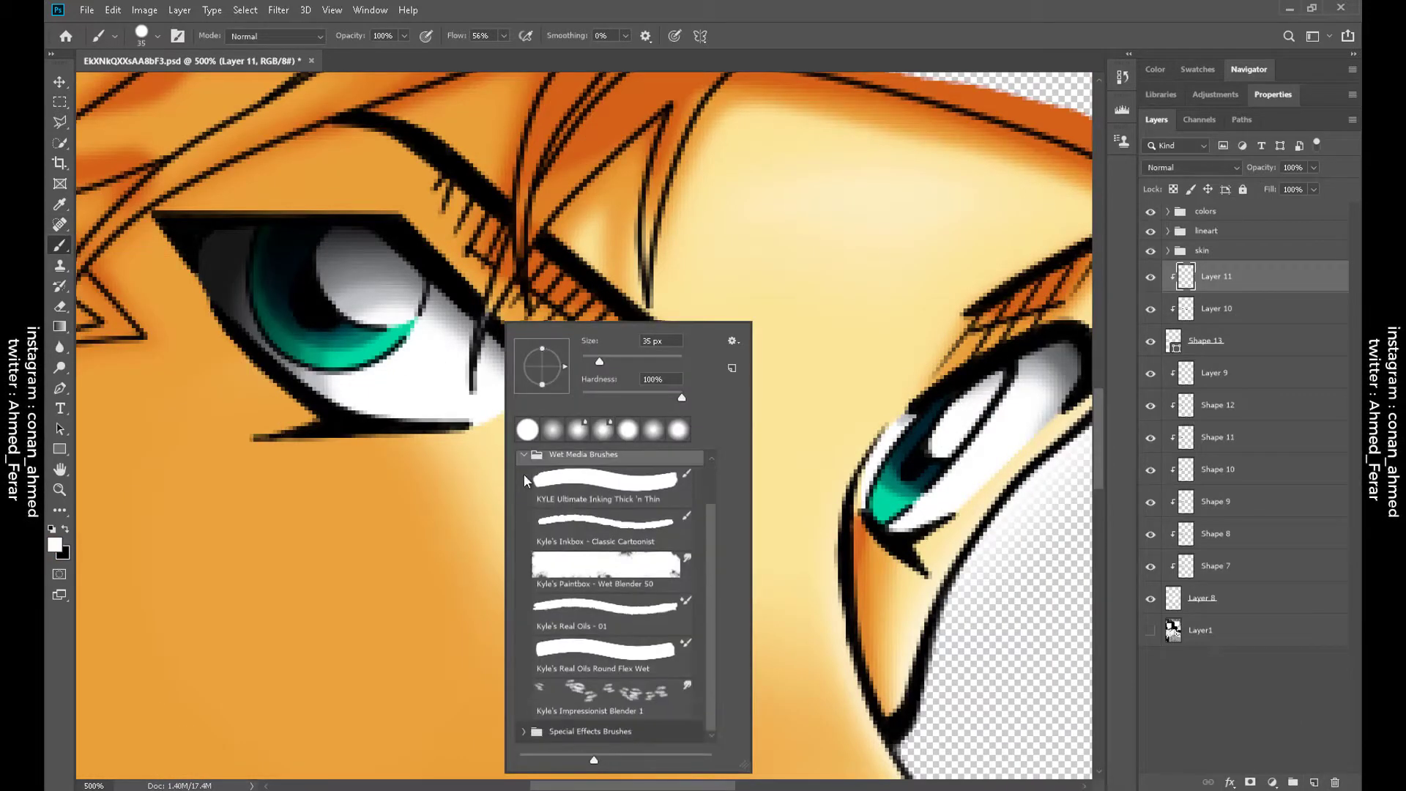
{"action": "left_click", "coordinate": [523, 473]}
{"action": "left_click", "coordinate": [535, 473]}
{"action": "left_click", "coordinate": [608, 645]}
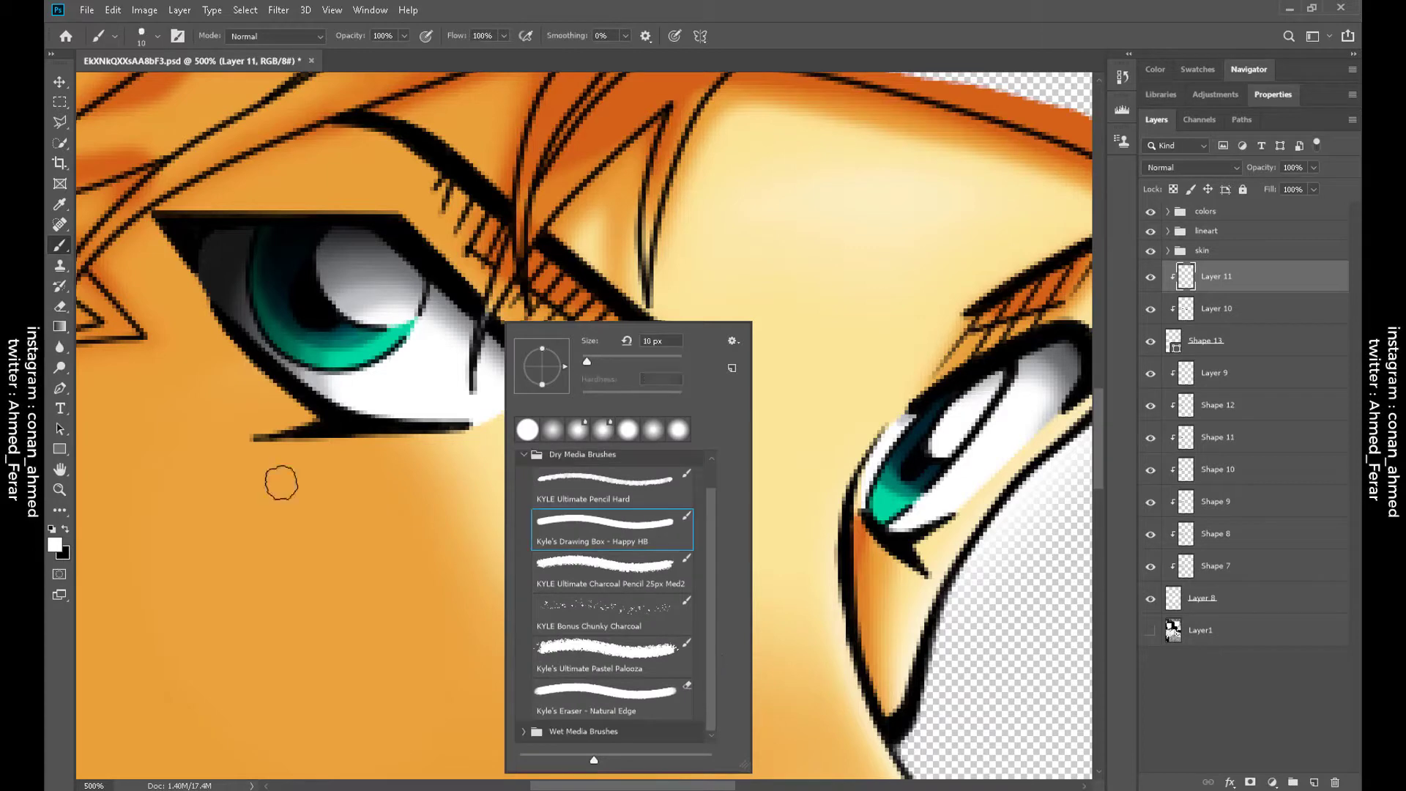
{"action": "left_click", "coordinate": [370, 378]}
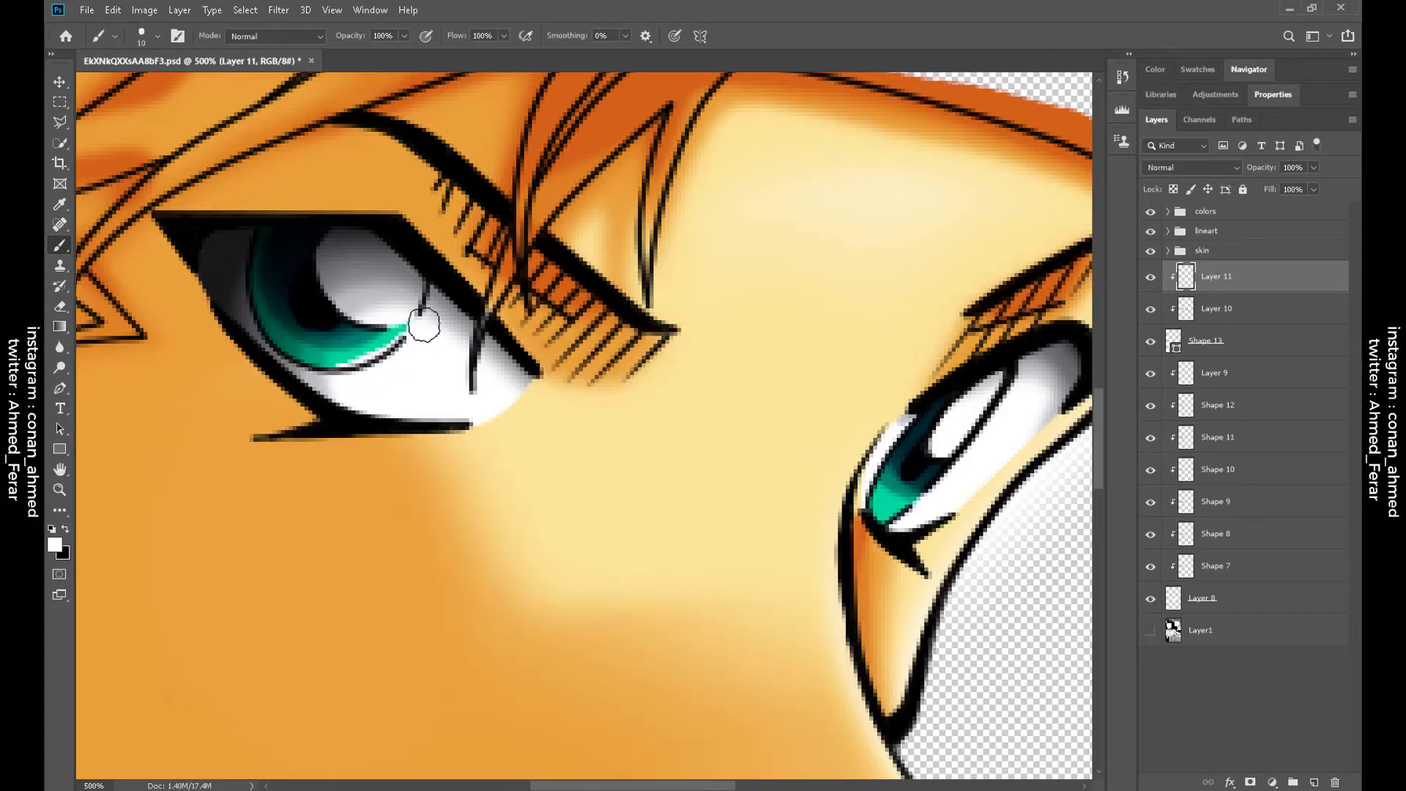
{"action": "left_click_drag", "start_coordinate": [355, 386], "coordinate": [494, 437]}
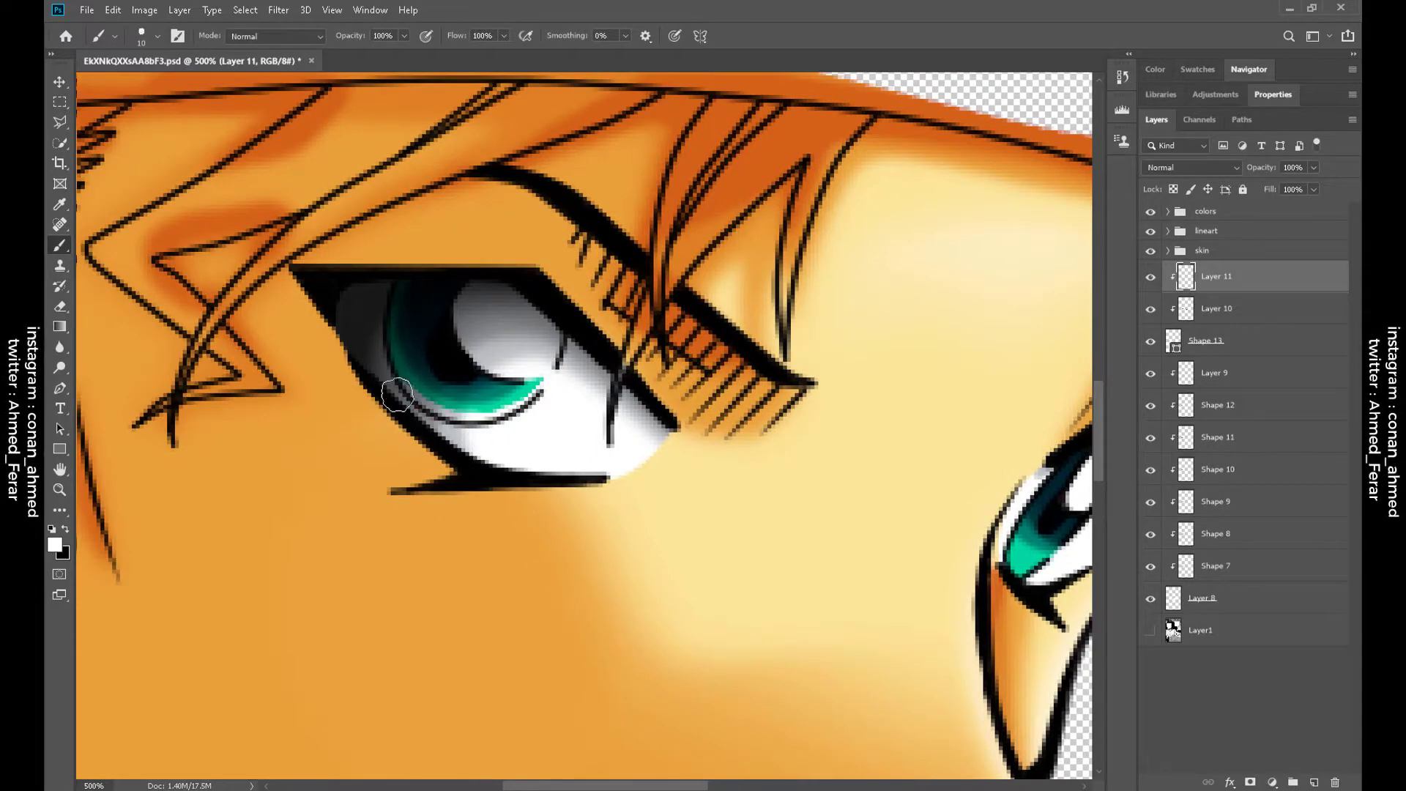
{"action": "left_click_drag", "start_coordinate": [396, 396], "coordinate": [97, 322]}
Soften the white iris highlights with the Blur tool and duplicate their layer
{"action": "key", "text": "r"}
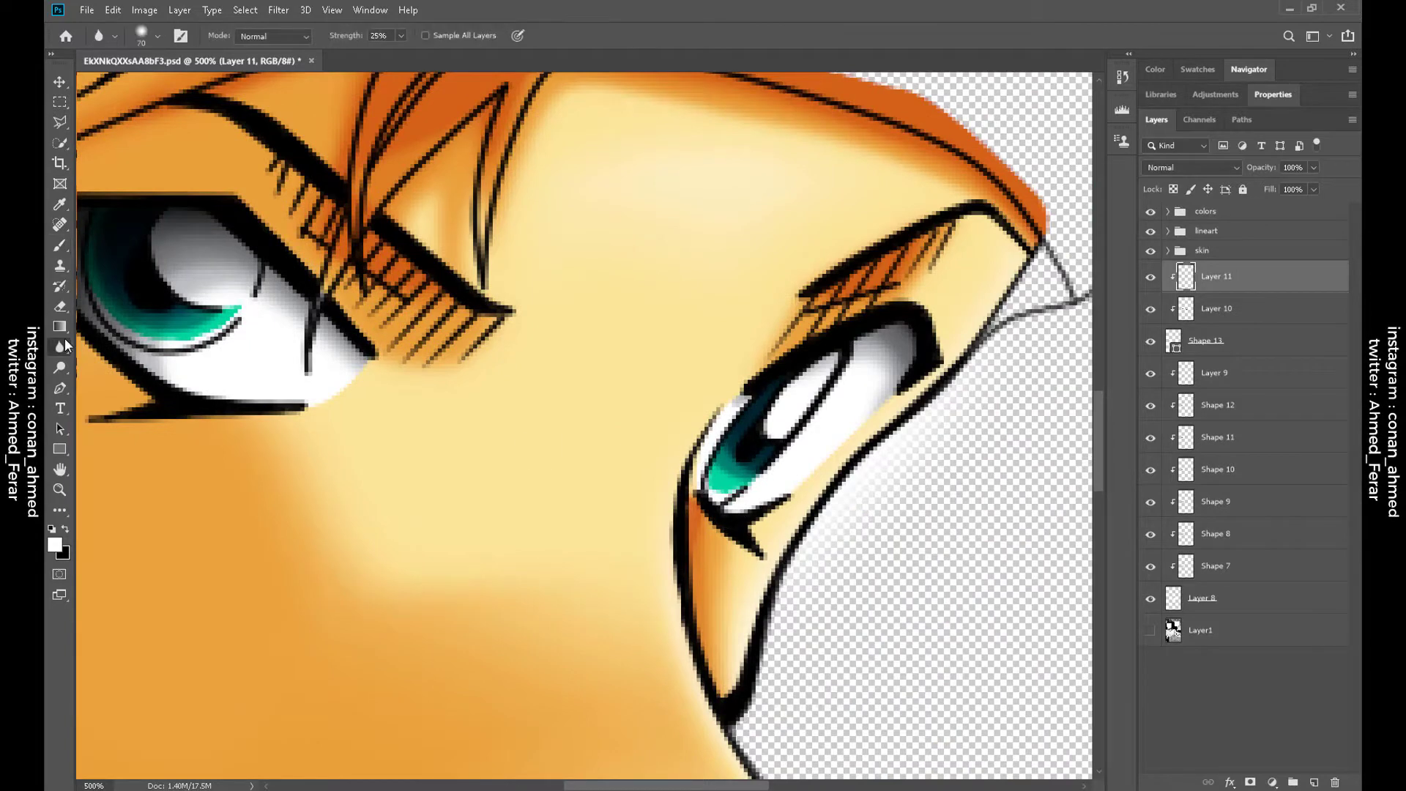
{"action": "key", "text": "ctrl+j"}
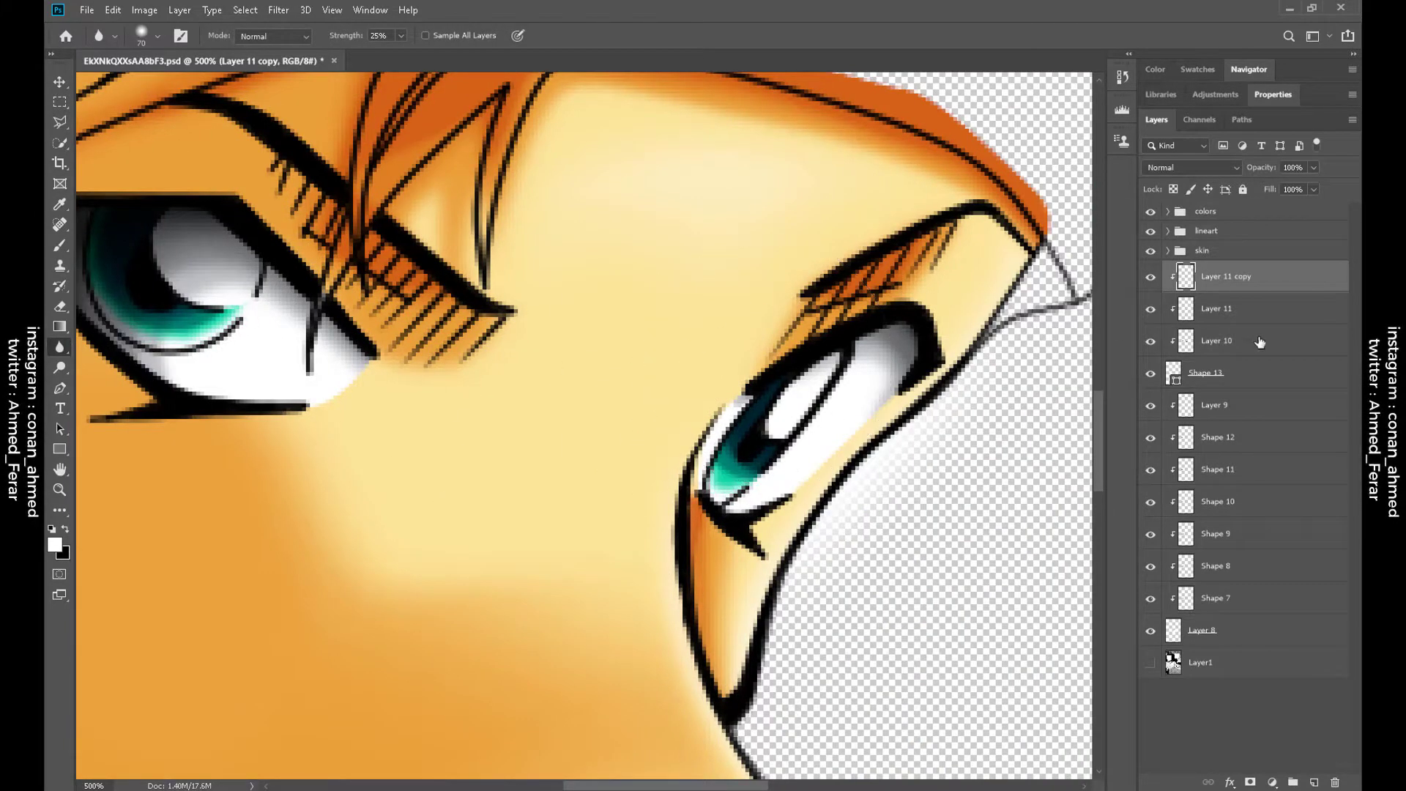
{"action": "left_click", "coordinate": [1216, 341]}
{"action": "key", "text": "ctrl+minus"}
{"action": "key", "text": "ctrl+minus"}
{"action": "key", "text": "ctrl+minus"}
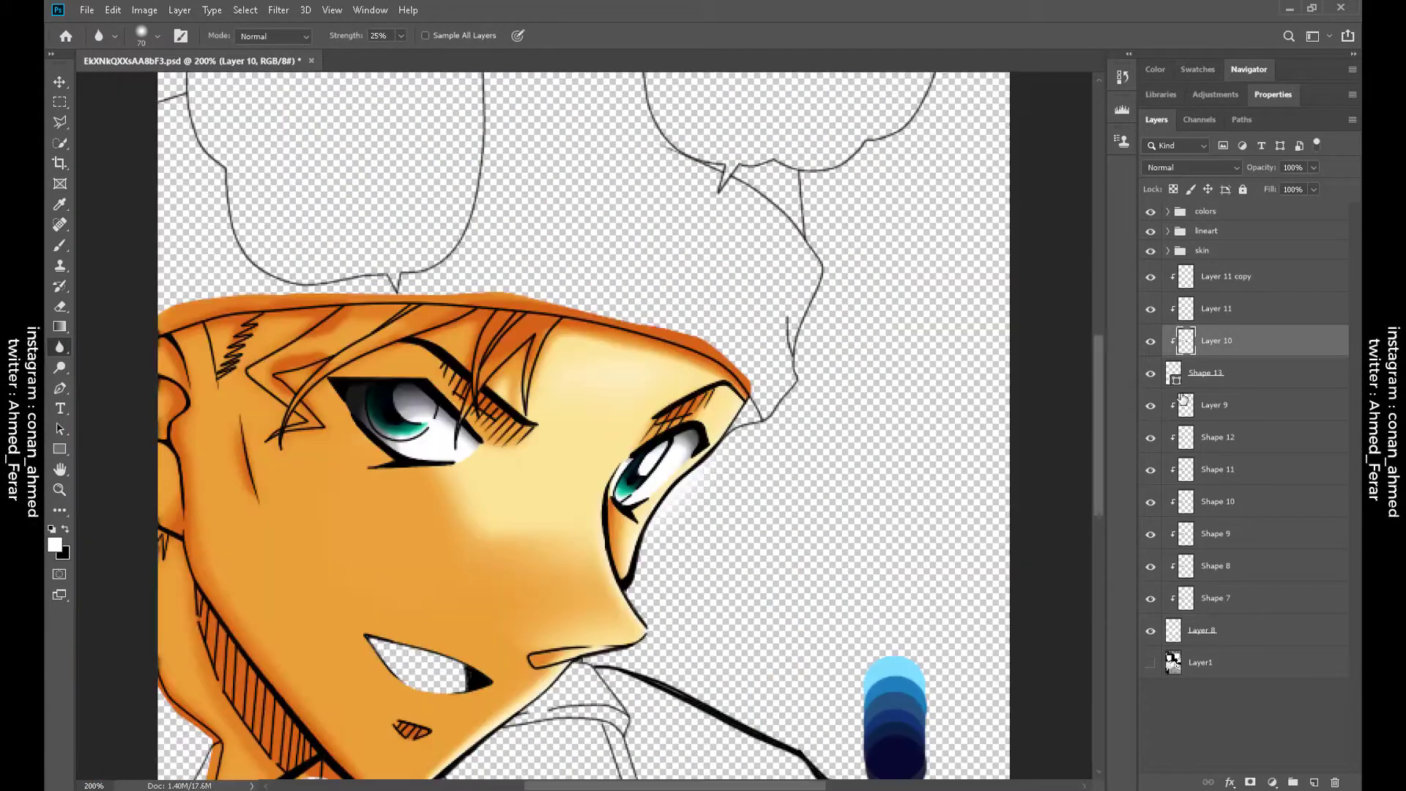
Group all the eye layers, from Layer 11 copy down to Layer 8, and name the group eyes
{"action": "left_click", "coordinate": [1216, 406]}
{"action": "key", "text": "alt+bracketleft"}
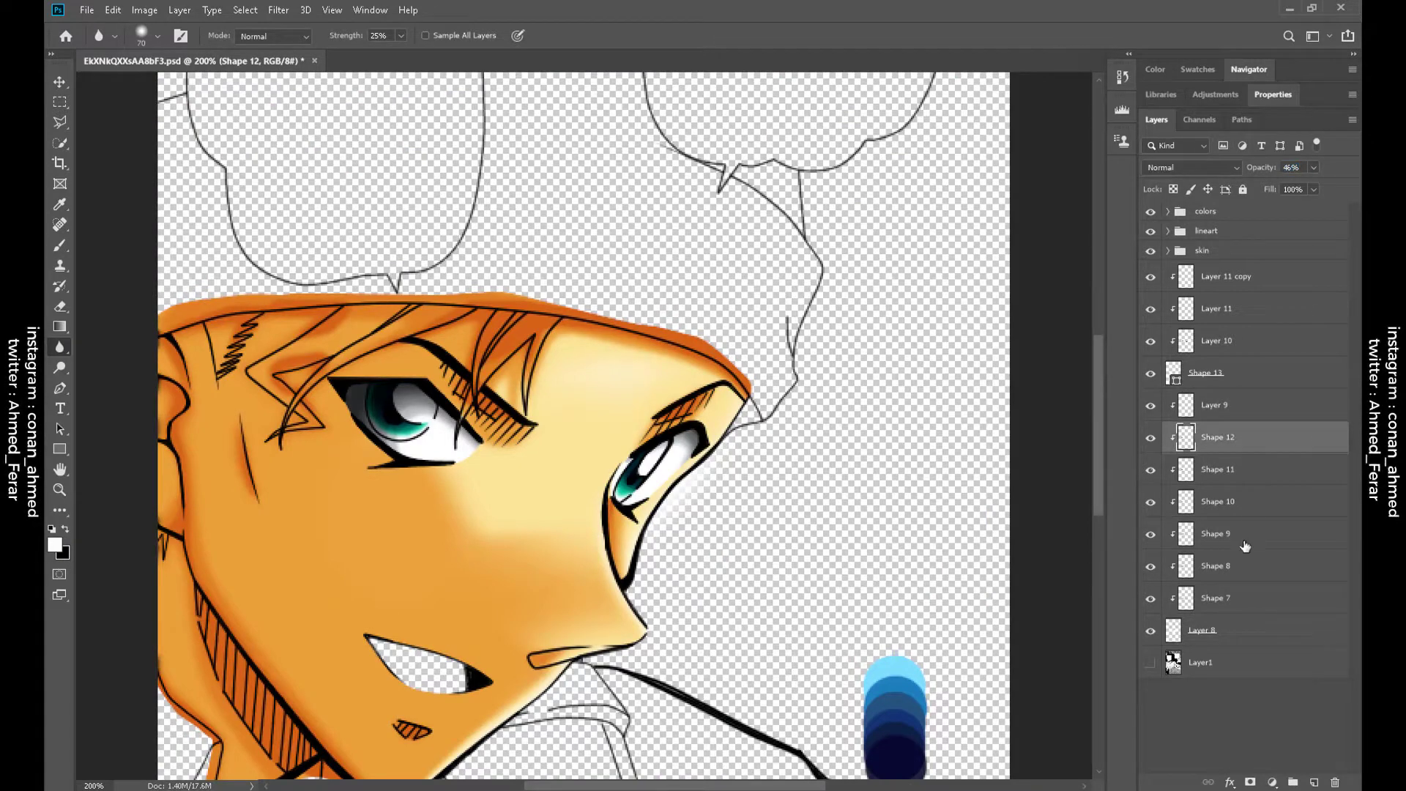
{"action": "left_click", "coordinate": [1245, 546], "text": "shift"}
{"action": "left_click", "coordinate": [1230, 276]}
{"action": "key", "text": "ctrl+minus"}
{"action": "left_click", "coordinate": [1215, 630], "text": "shift"}
{"action": "key", "text": "ctrl+g"}
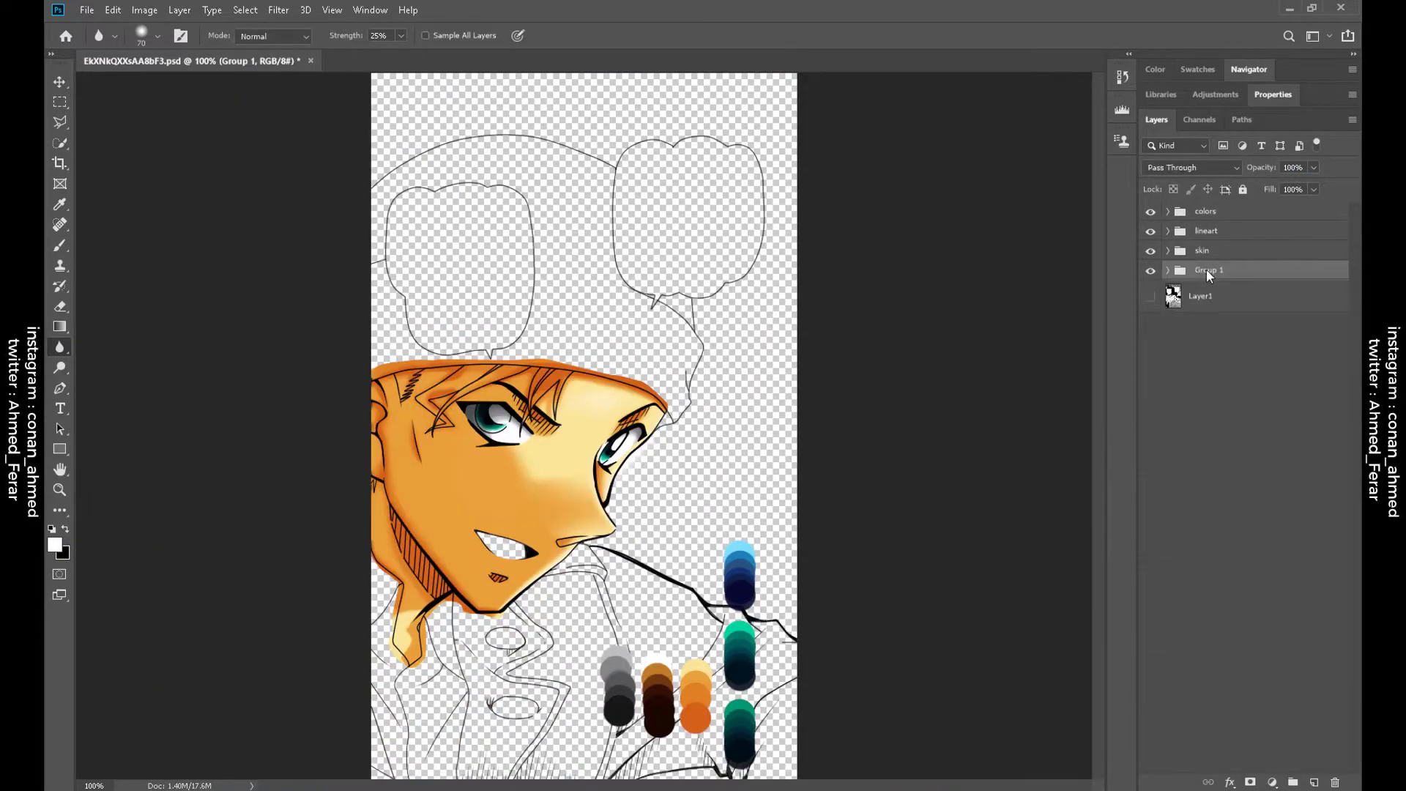
{"action": "double_click", "coordinate": [1206, 270]}
{"action": "type", "text": "eyes"}
{"action": "key", "text": "Return"}
Fill the mouth interior with the palette's light salmon on a new layer above Layer1, using a 90 px brush
{"action": "left_click", "coordinate": [1201, 296]}
{"action": "key", "text": "ctrl+plus"}
{"action": "key", "text": "ctrl+plus"}
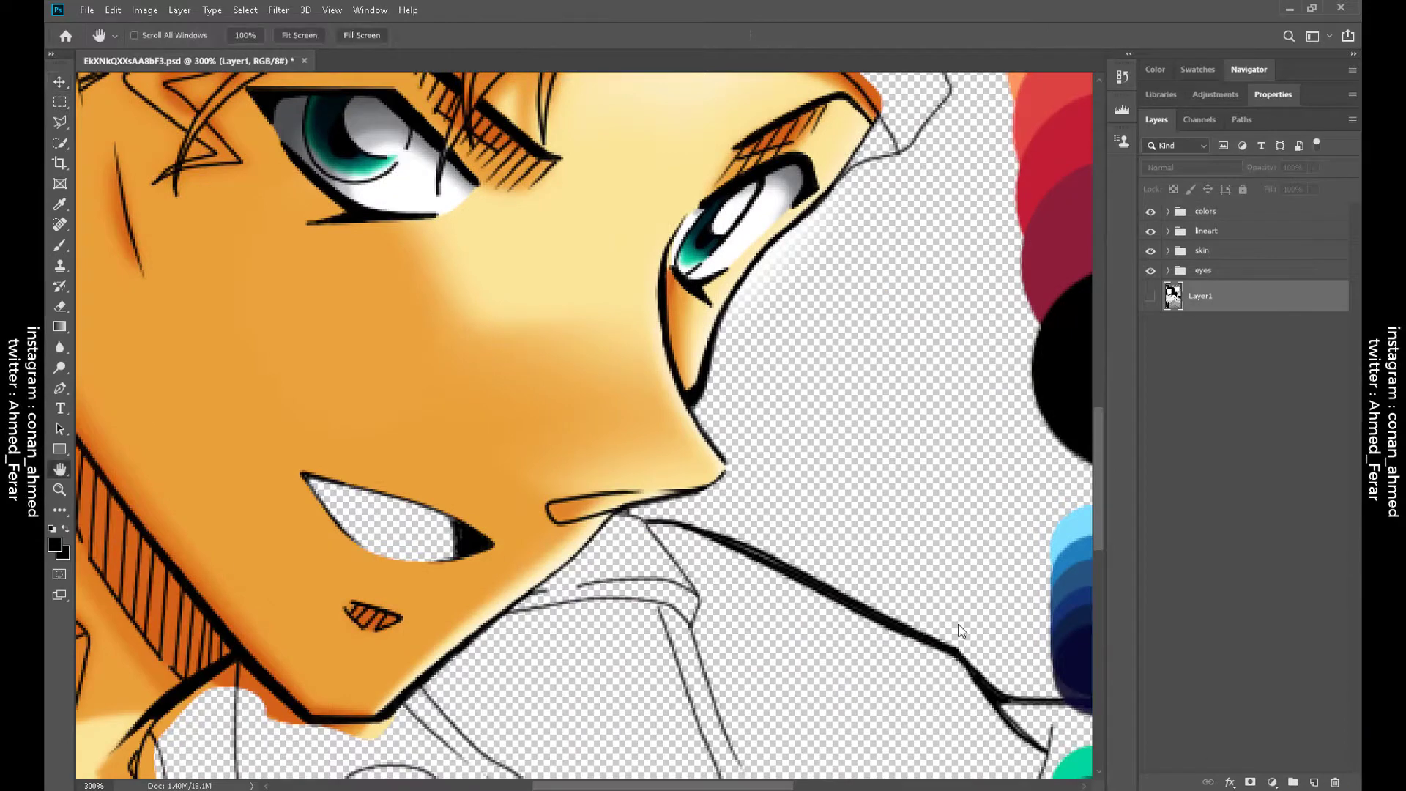
{"action": "key", "text": "ctrl+shift+alt+n"}
{"action": "key", "text": "ctrl+0"}
{"action": "key", "text": "b"}
{"action": "left_click", "coordinate": [747, 371], "text": "alt"}
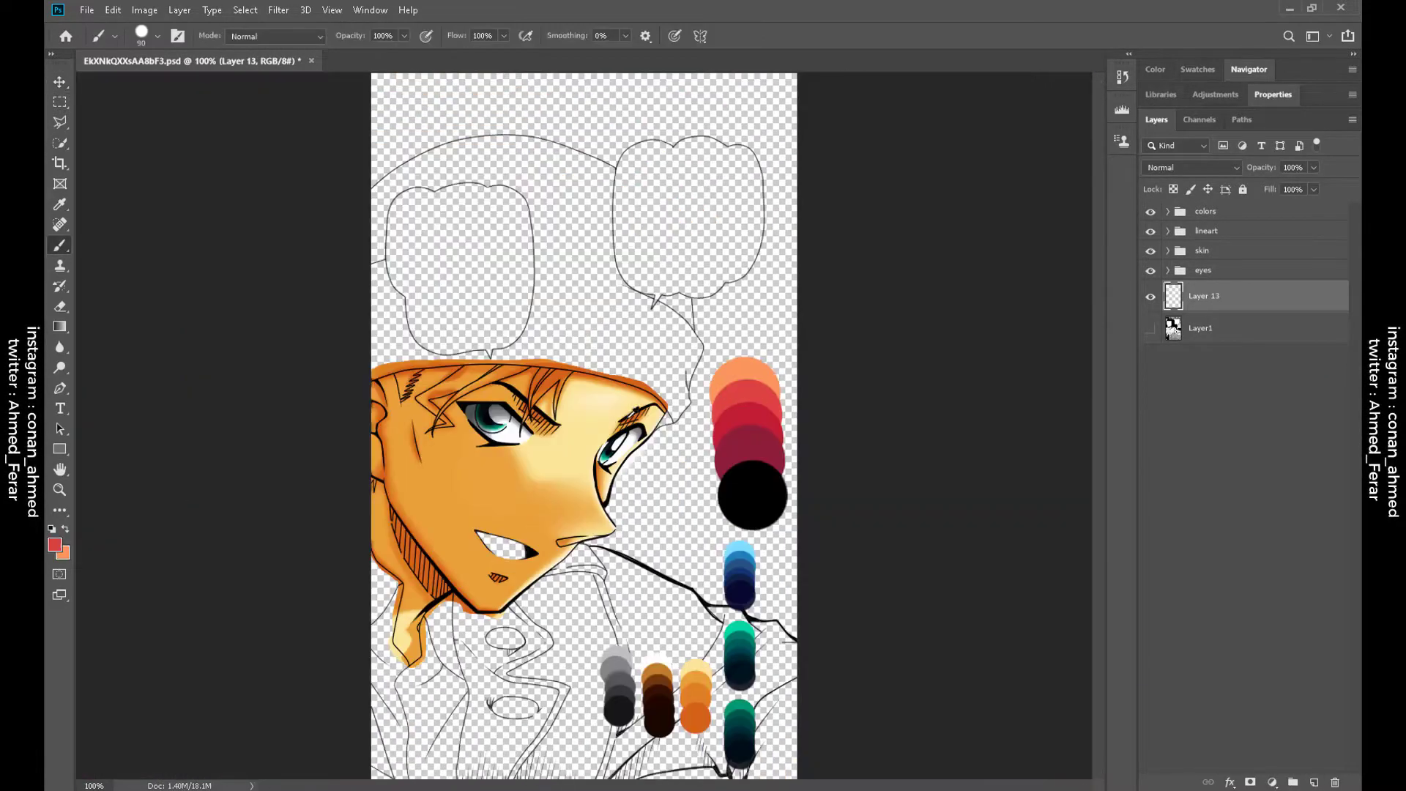
{"action": "key", "text": "ctrl+plus"}
{"action": "key", "text": "ctrl+plus"}
{"action": "key", "text": "ctrl+plus"}
{"action": "left_click_drag", "start_coordinate": [345, 533], "coordinate": [461, 544]}
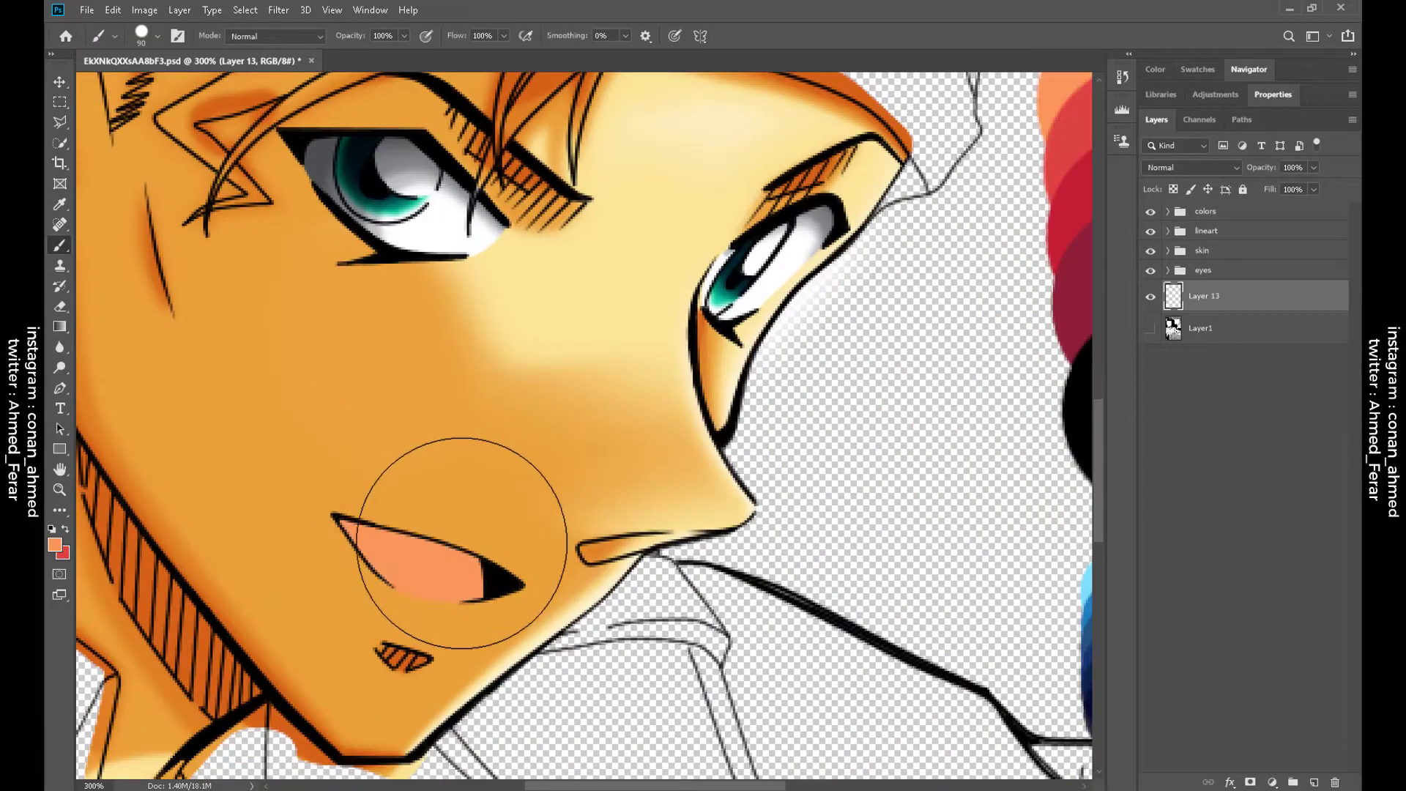
Try to paint the inner corner of the mouth red on a new clipped layer
{"action": "left_click", "coordinate": [1071, 142], "text": "alt"}
{"action": "left_click_drag", "start_coordinate": [402, 402], "coordinate": [502, 335]}
{"action": "left_click_drag", "start_coordinate": [619, 505], "coordinate": [609, 431]}
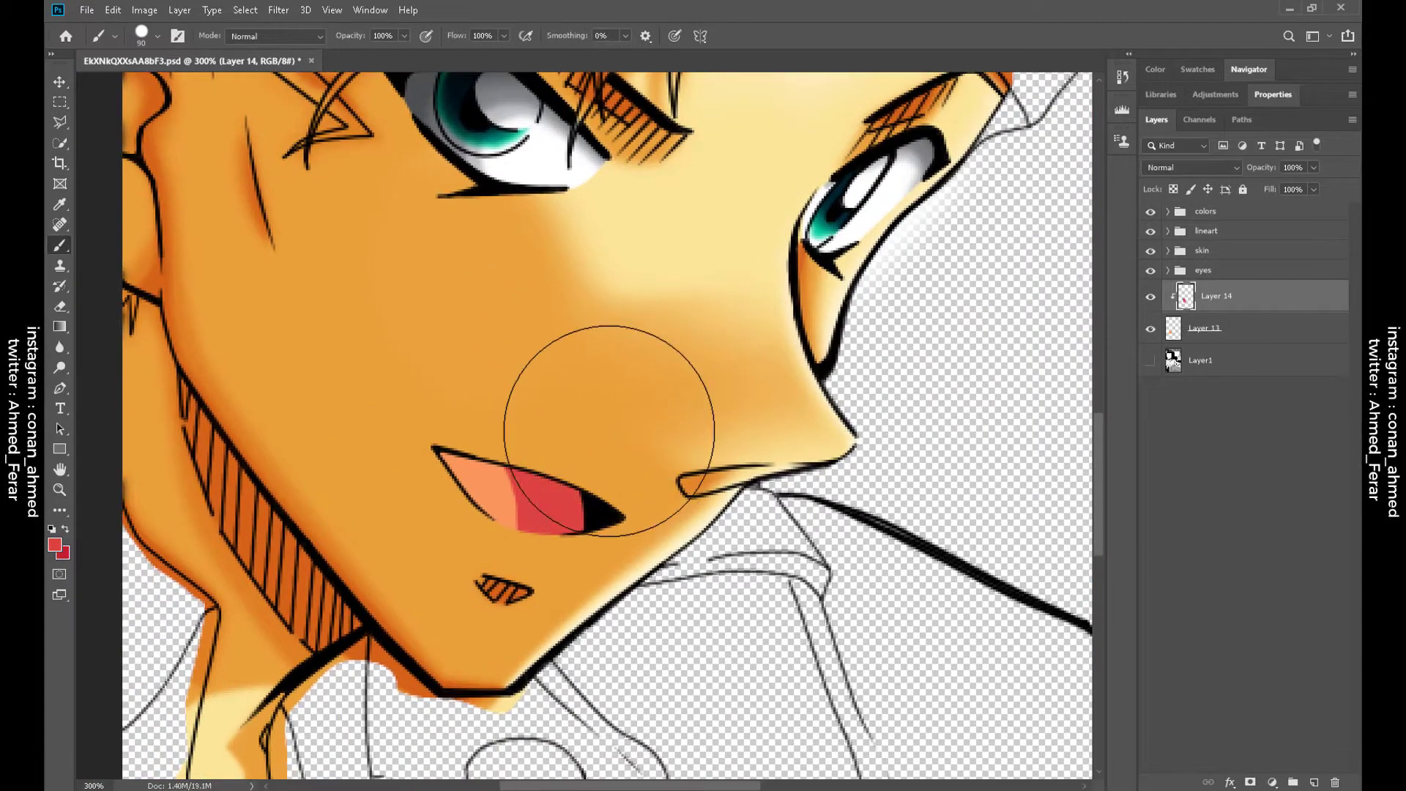
{"action": "key", "text": "ctrl+z"}
Draw a red and a crimson clipped pen shape along the upper lip and inner corner of the mouth
{"action": "key", "text": "ctrl+plus"}
{"action": "key", "text": "p"}
{"action": "left_click", "coordinate": [396, 474]}
{"action": "left_click", "coordinate": [340, 35]}
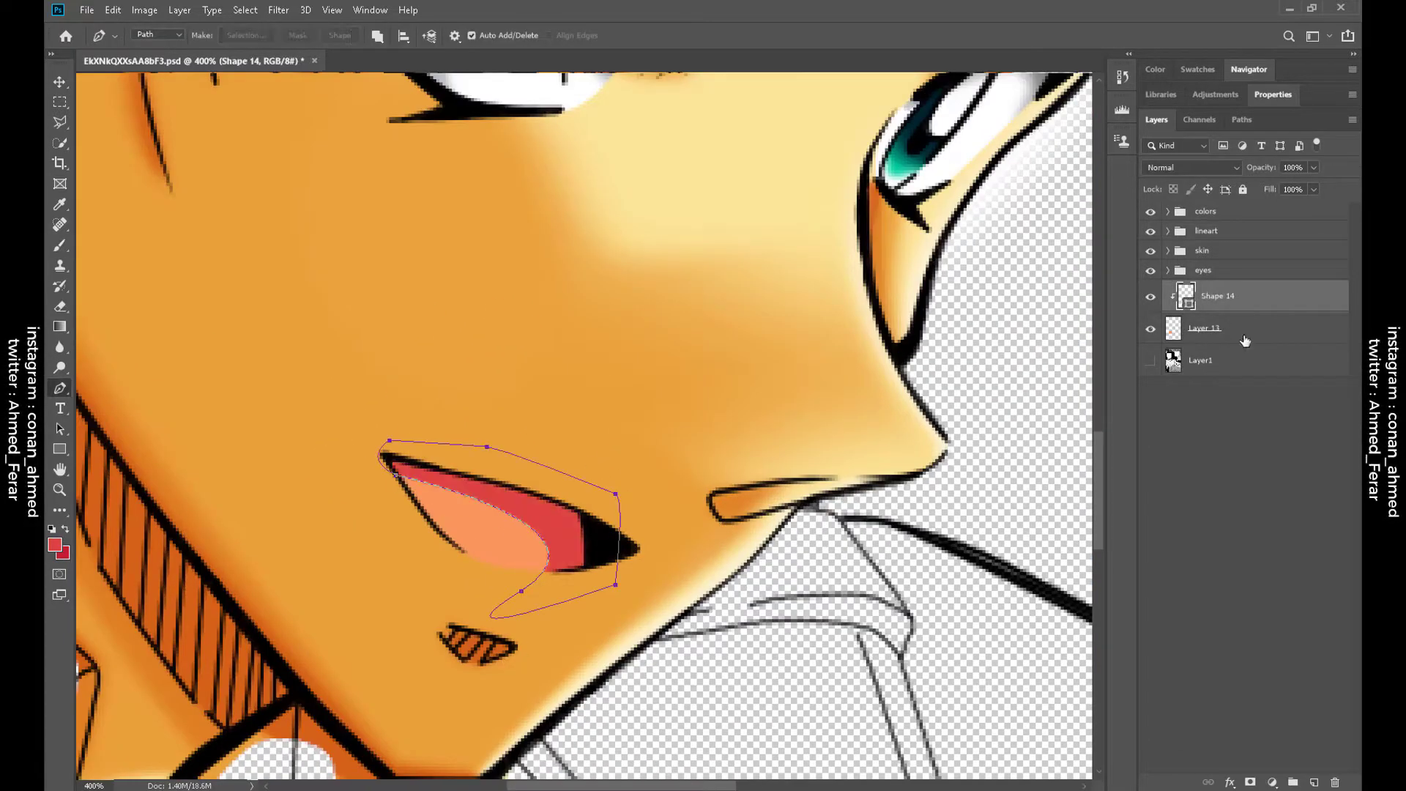
{"action": "left_click", "coordinate": [383, 466]}
{"action": "left_click", "coordinate": [339, 35]}
Draw a third, narrower clipped pen shape along the upper lip and deeper inside the mouth
{"action": "left_click_drag", "start_coordinate": [1084, 329], "coordinate": [665, 559]}
{"action": "key", "text": "b"}
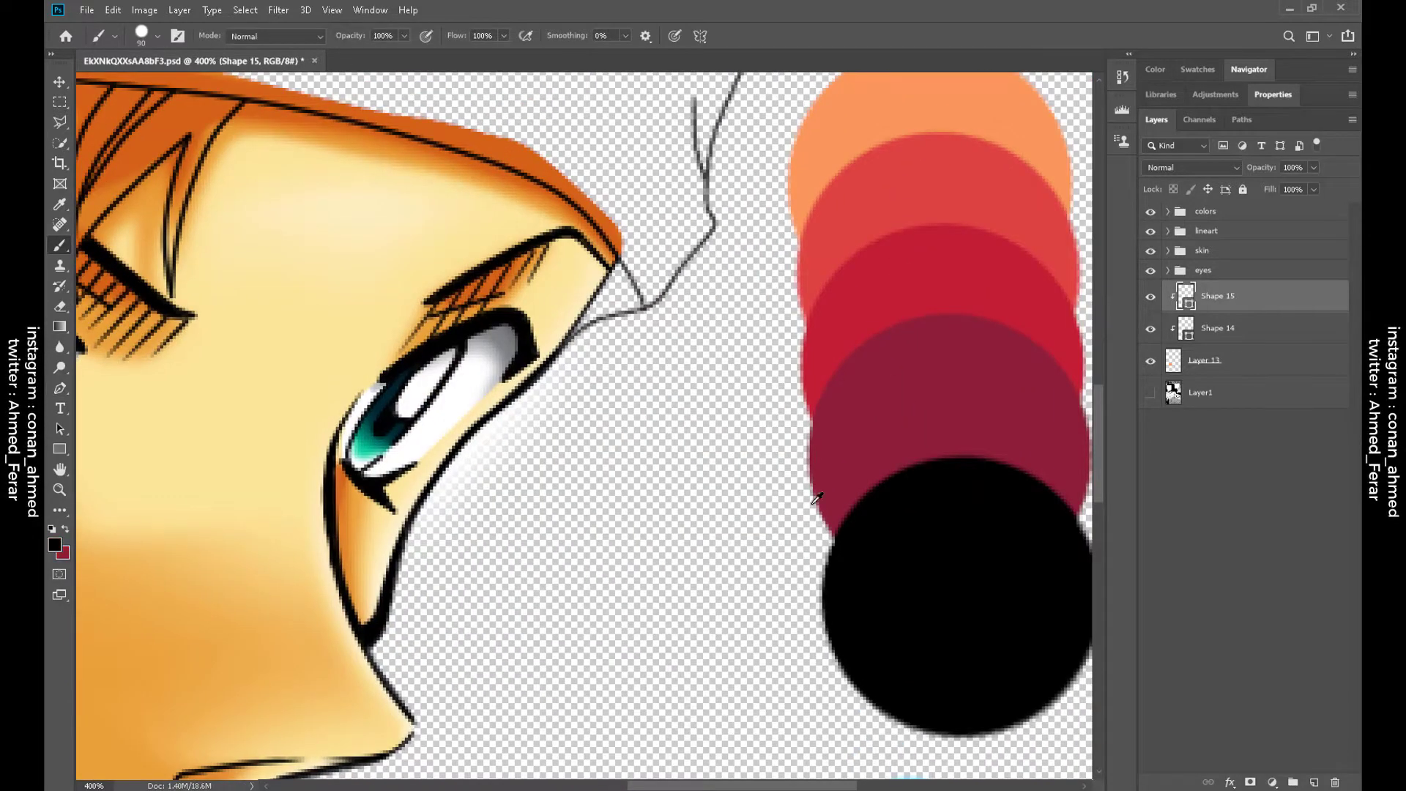
{"action": "left_click_drag", "start_coordinate": [816, 498], "coordinate": [1263, 249]}
{"action": "key", "text": "ctrl+shift+alt+n"}
{"action": "key", "text": "x"}
{"action": "key", "text": "p"}
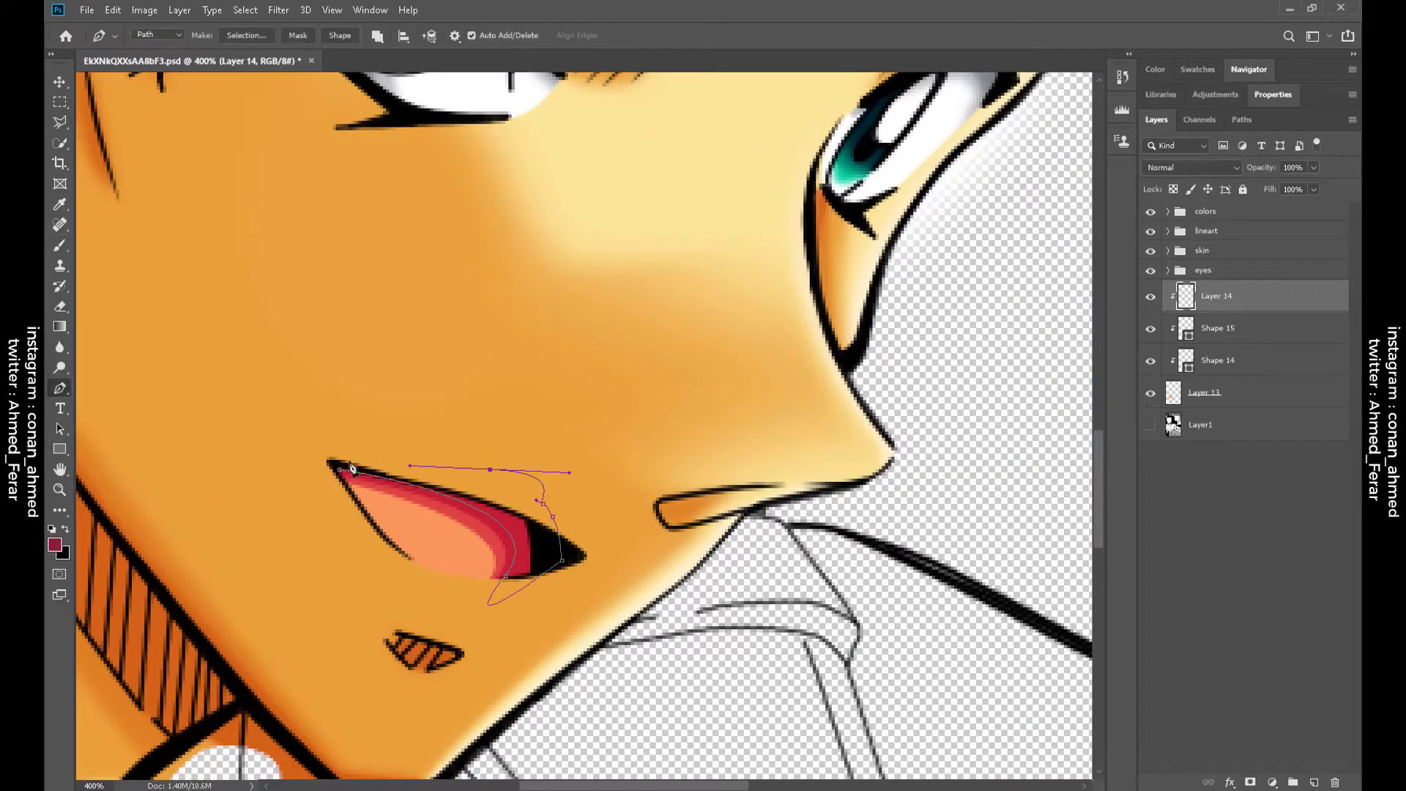
{"action": "left_click", "coordinate": [1315, 782]}
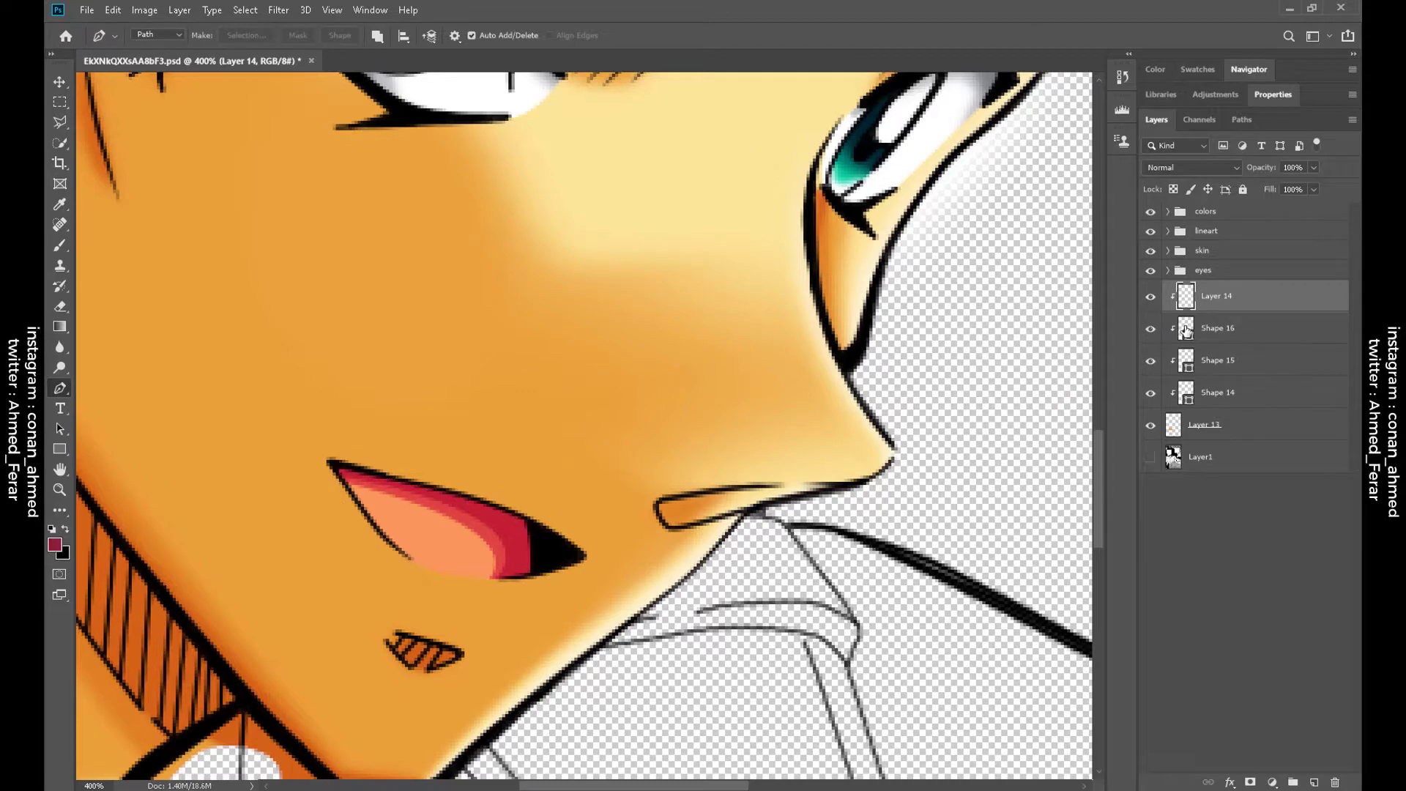
Recolour the third mouth shape dark maroon and draw a black clipped shape over the mouth's inner corner
{"action": "double_click", "coordinate": [1187, 331]}
{"action": "left_click", "coordinate": [1071, 235]}
{"action": "left_click", "coordinate": [1268, 138]}
{"action": "key", "text": "x"}
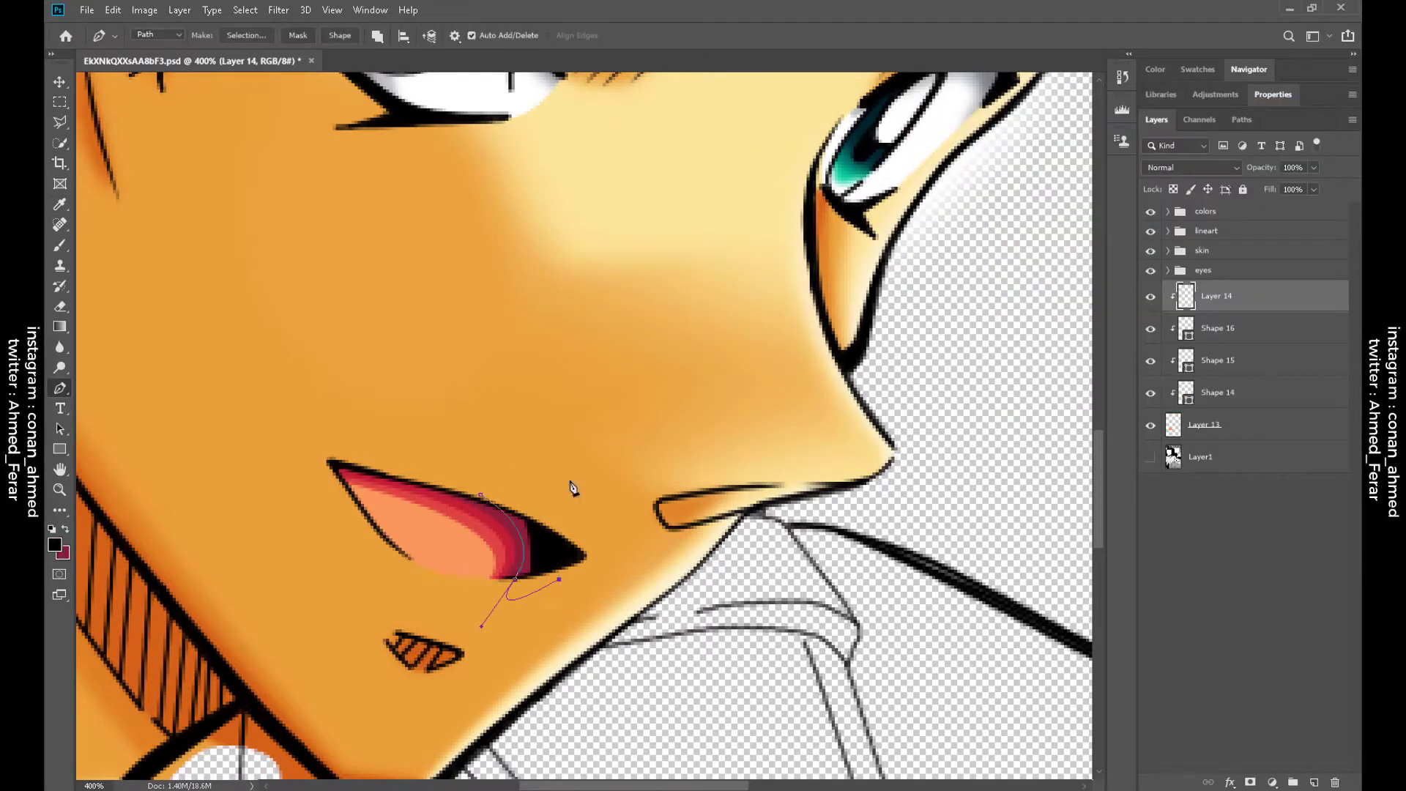
Rasterize the four clipped mouth shapes and blend their edges with the Blur tool
{"action": "left_click", "coordinate": [1217, 392]}
{"action": "key", "text": "r"}
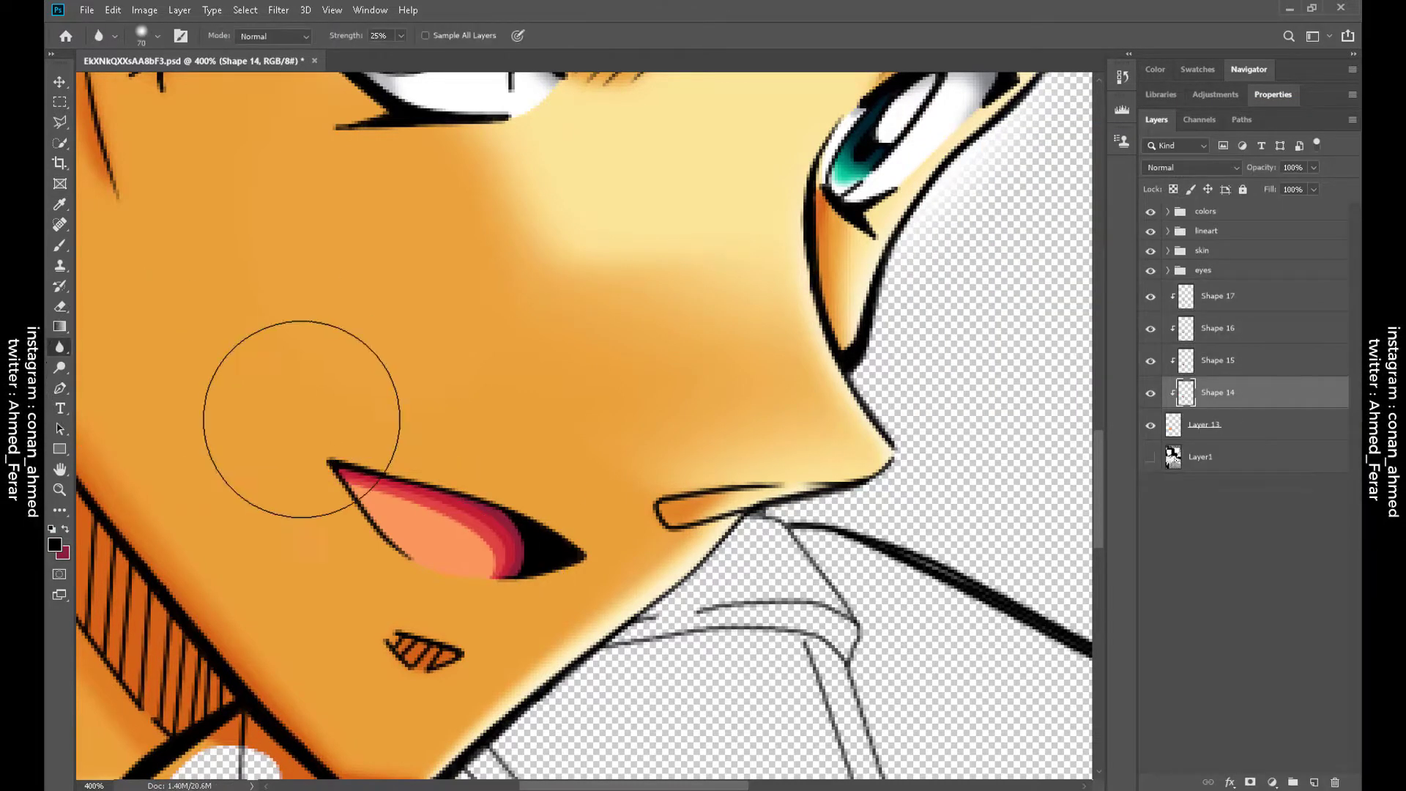
{"action": "left_click", "coordinate": [1231, 362]}
{"action": "left_click", "coordinate": [1263, 334]}
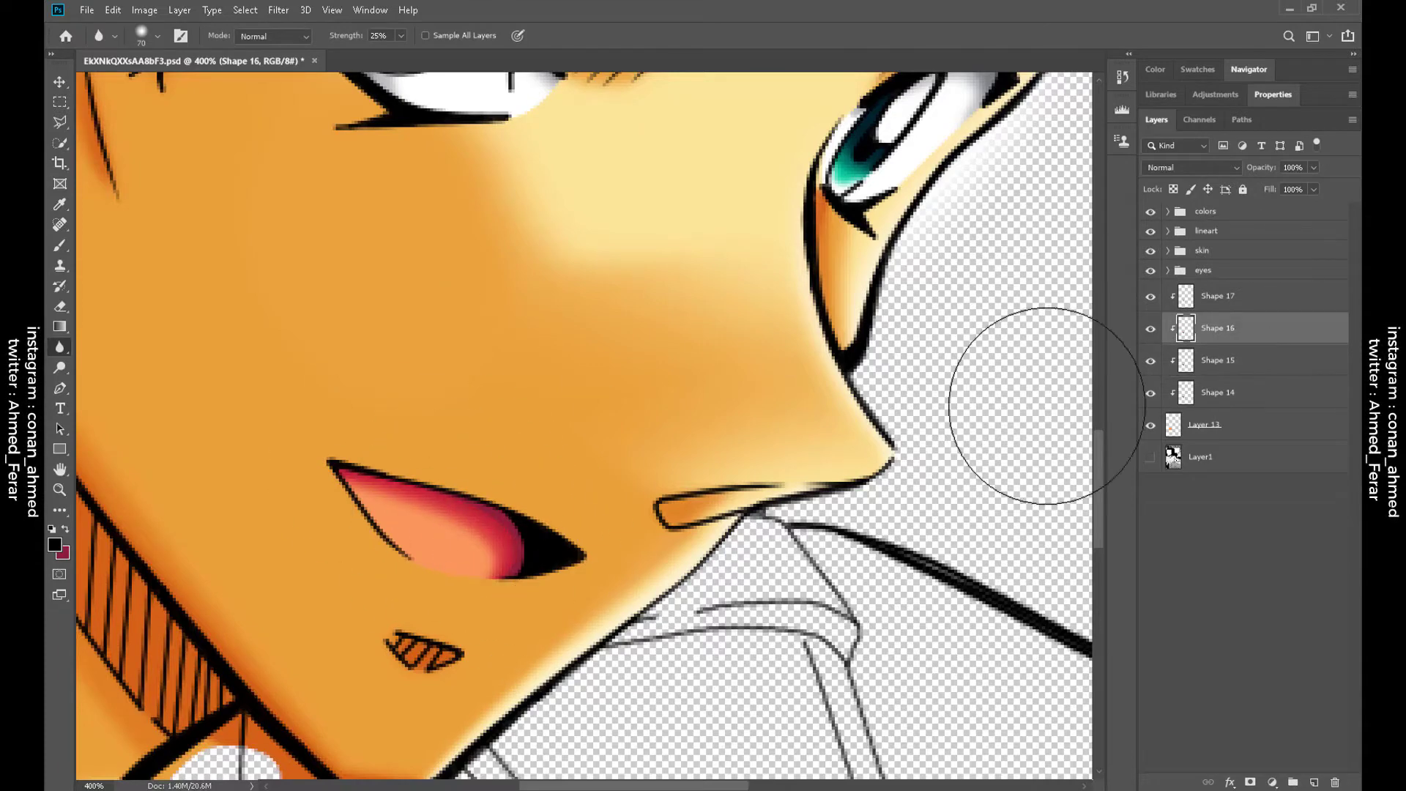
{"action": "left_click", "coordinate": [1245, 295]}
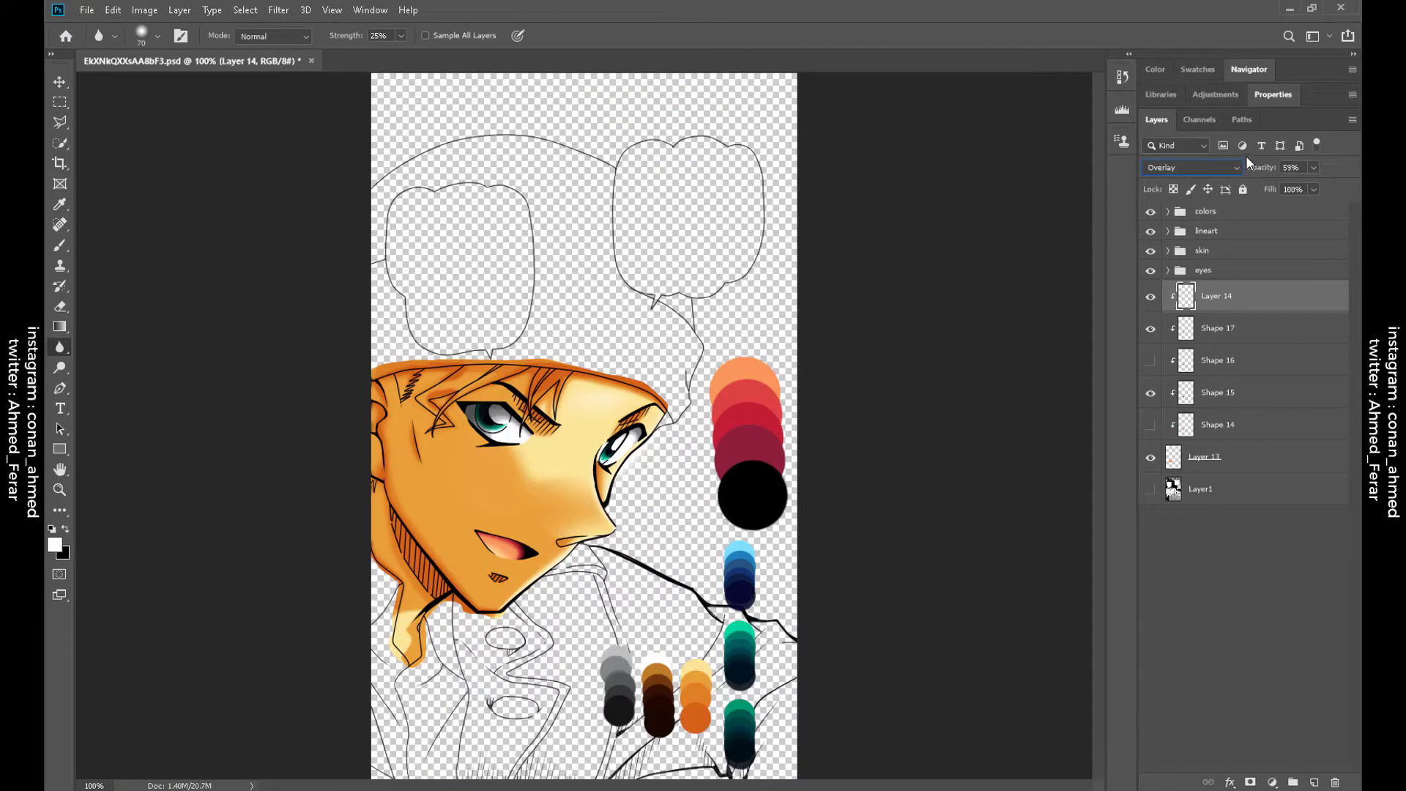
Group the mouth layers as "mouth" and add a new layer between the lineart and skin groups
{"action": "left_click", "coordinate": [1249, 315]}
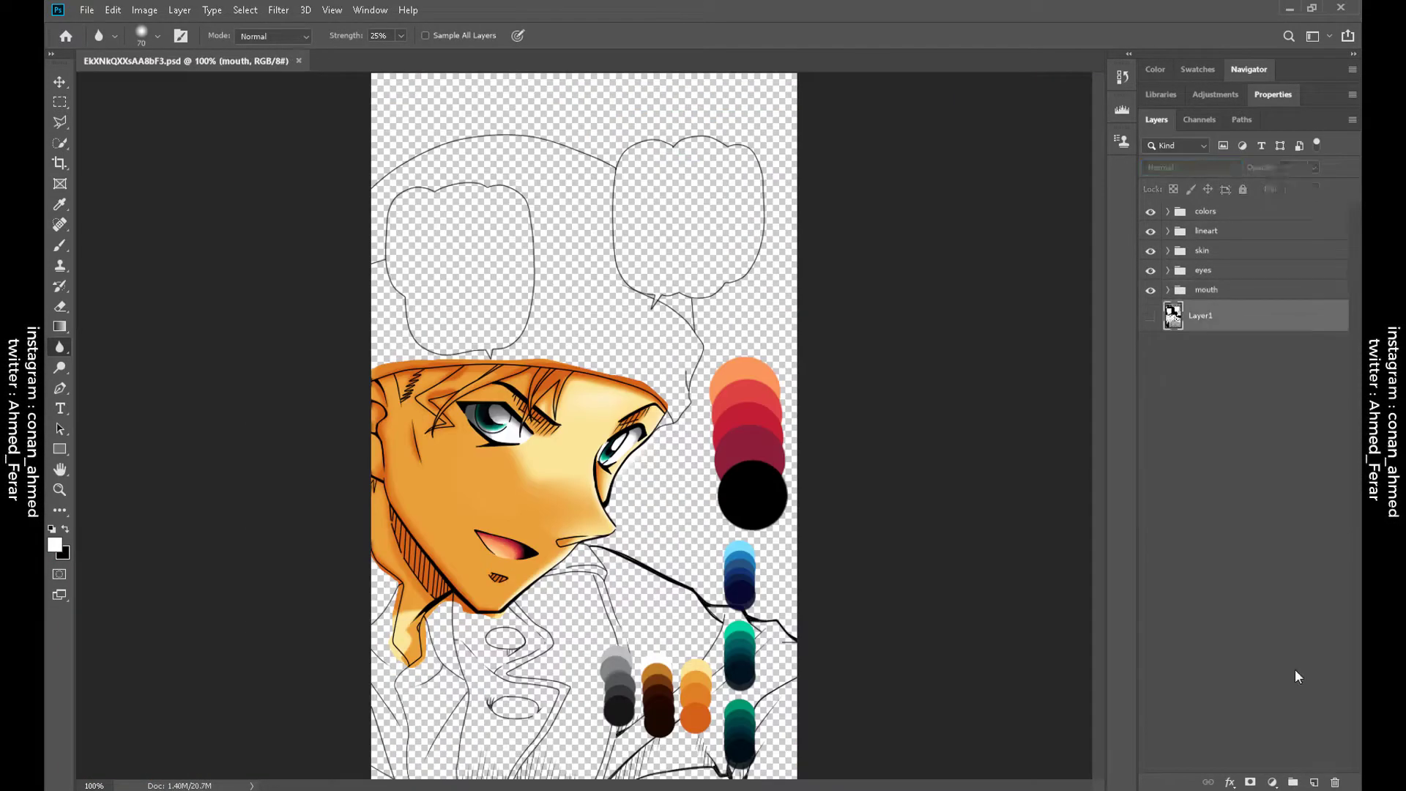
{"action": "key", "text": "ctrl+shift+alt+n"}
{"action": "scroll", "coordinate": [797, 419], "scroll_direction": "up", "scroll_amount": 4}
{"action": "key", "text": "ctrl+bracketright"}
{"action": "key", "text": "ctrl+bracketright"}
{"action": "key", "text": "ctrl+bracketright"}
Trace the sideburn and the leftmost bang strands along the lineart with a Pen path
{"action": "key", "text": "p"}
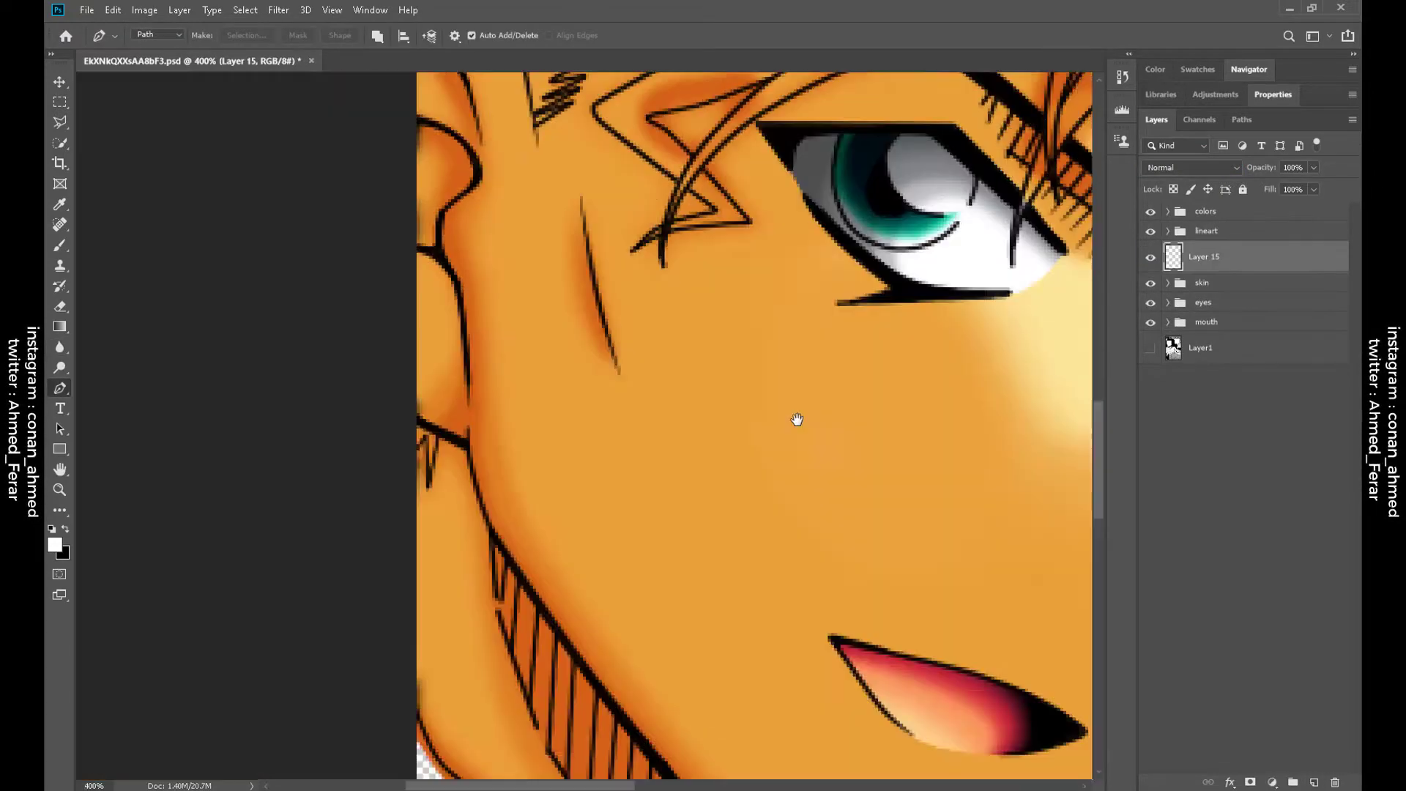
{"action": "scroll", "coordinate": [797, 419], "scroll_direction": "up", "scroll_amount": 3}
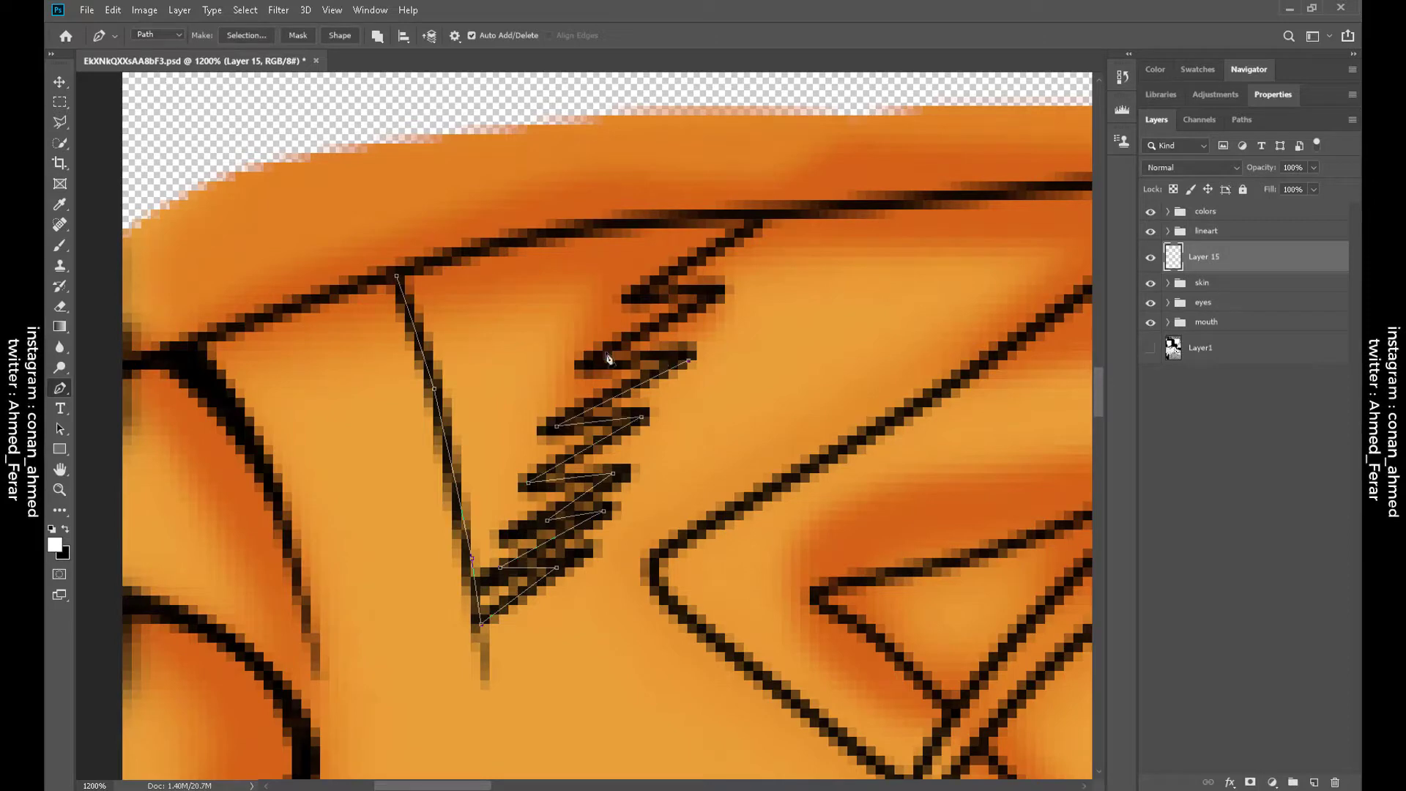
{"action": "scroll", "coordinate": [513, 249], "scroll_direction": "right", "scroll_amount": 5}
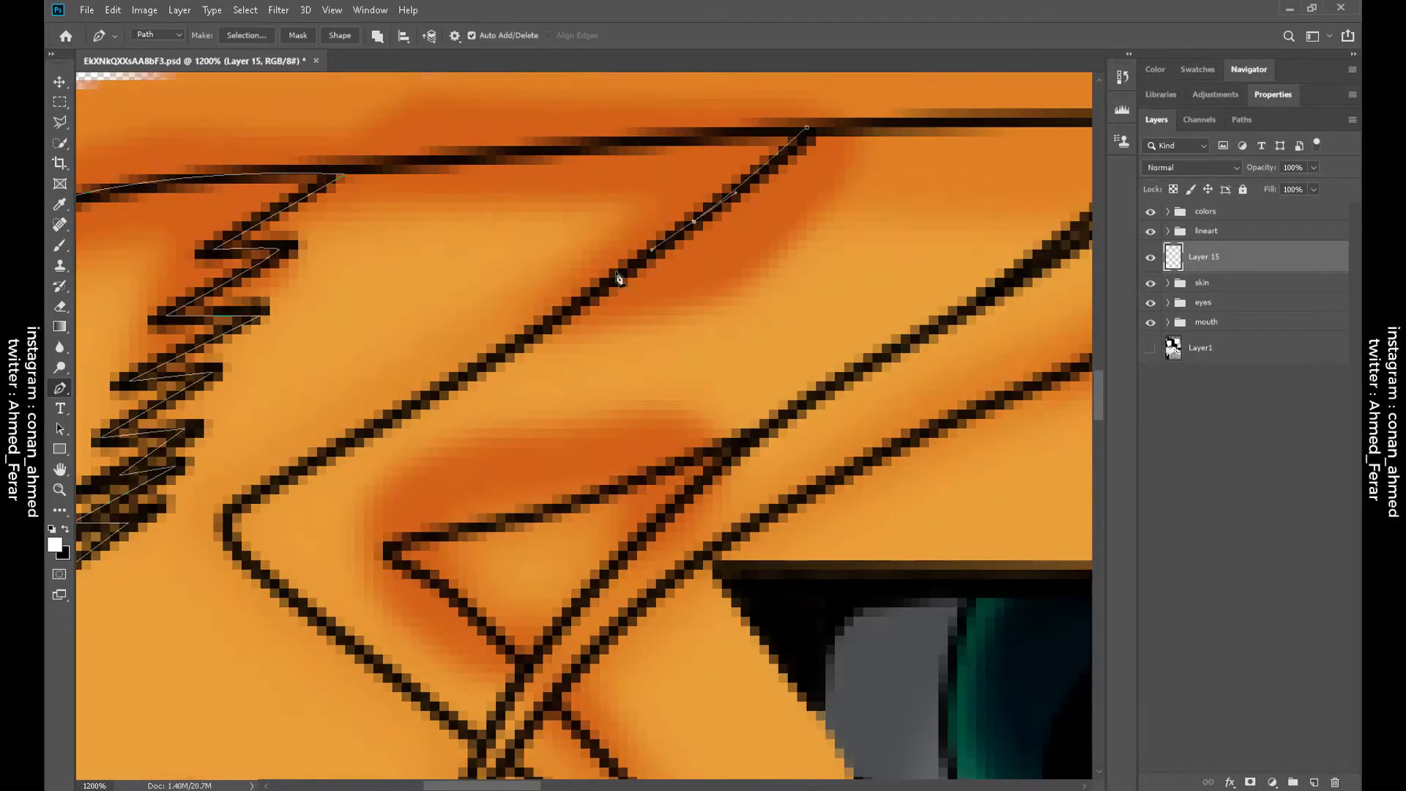
{"action": "left_click_drag", "start_coordinate": [495, 720], "coordinate": [482, 529]}
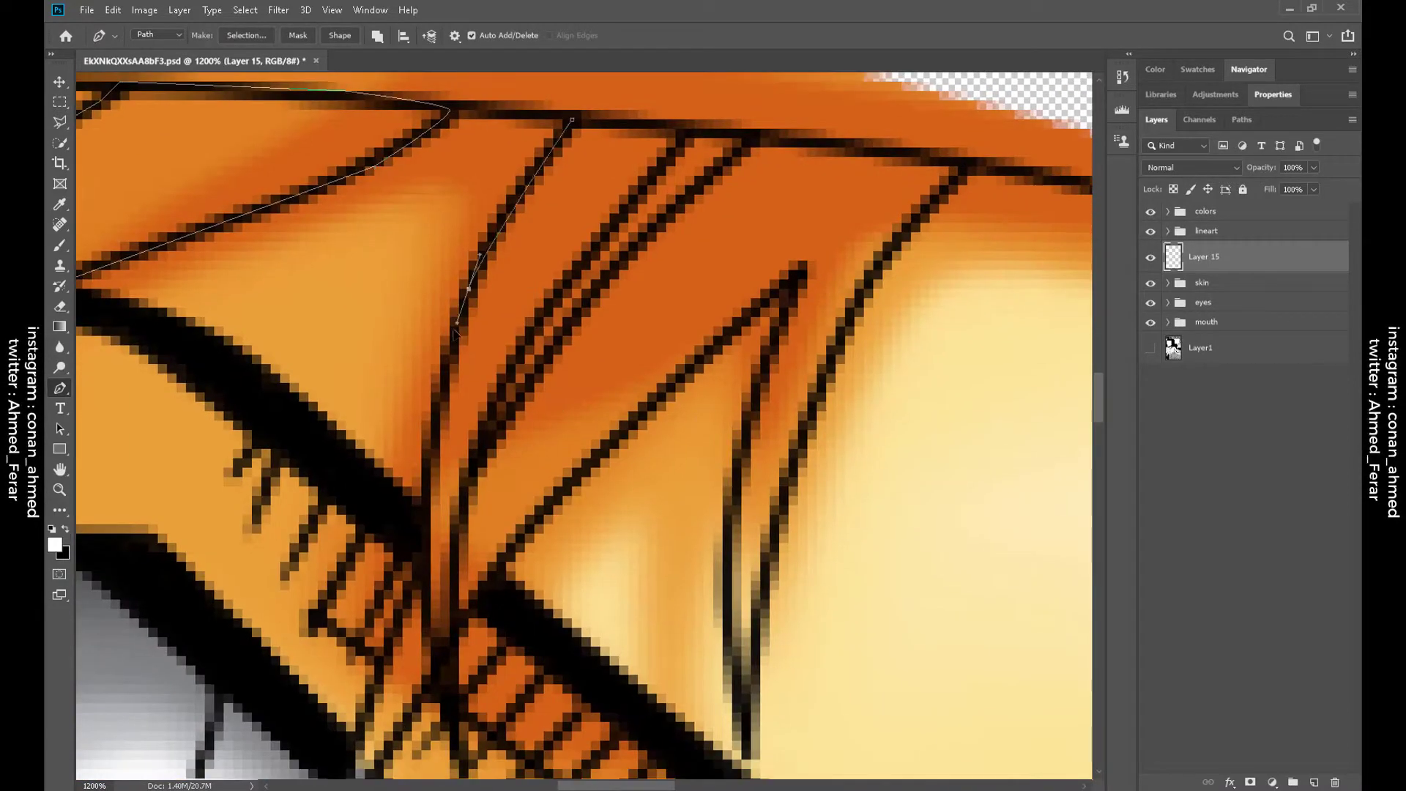
Continue the Pen path down and around the narrow hair strands that cross the brow of the larger eye
{"action": "scroll", "coordinate": [454, 333], "scroll_direction": "down", "scroll_amount": 3}
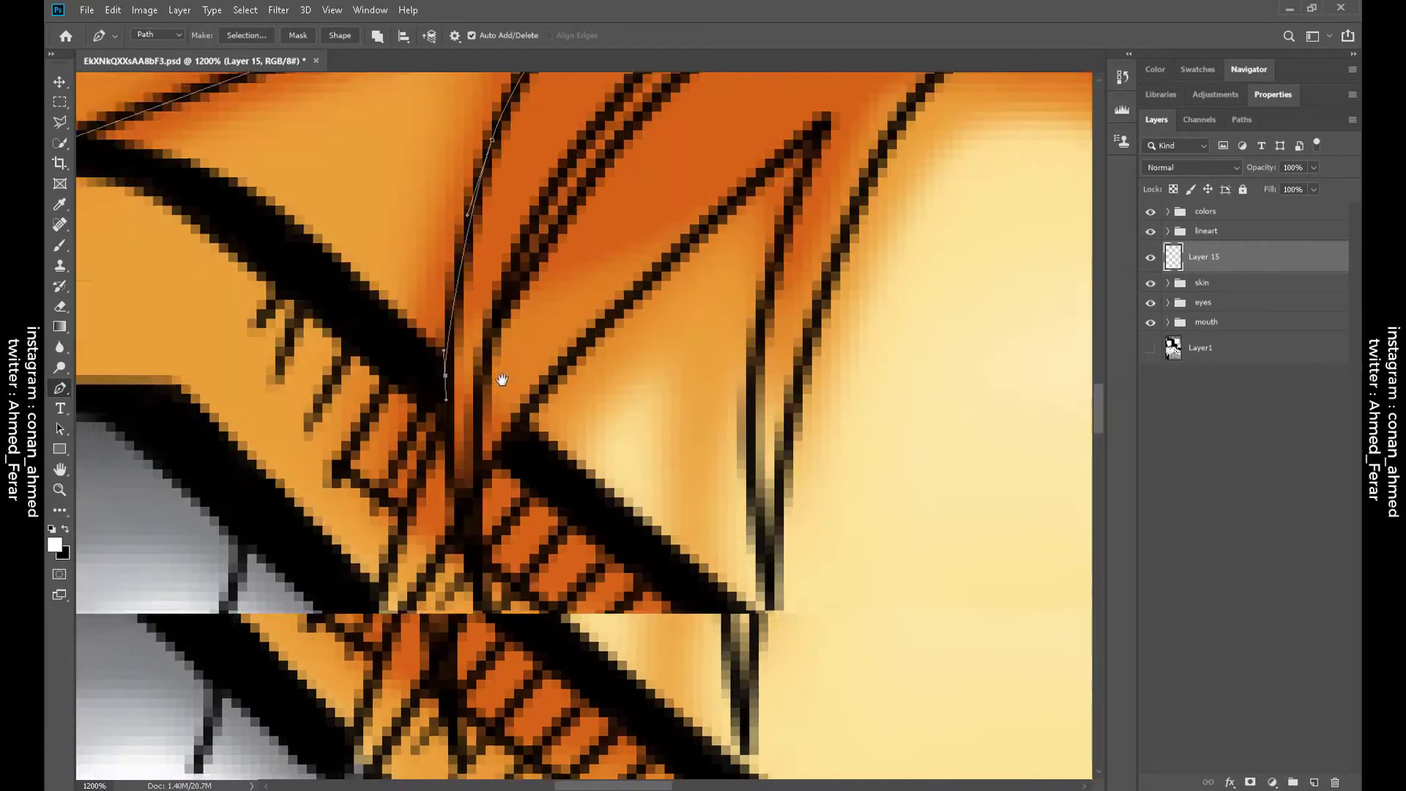
{"action": "left_click", "coordinate": [445, 498]}
{"action": "left_click", "coordinate": [594, 315]}
{"action": "left_click_drag", "start_coordinate": [595, 320], "coordinate": [351, 501]}
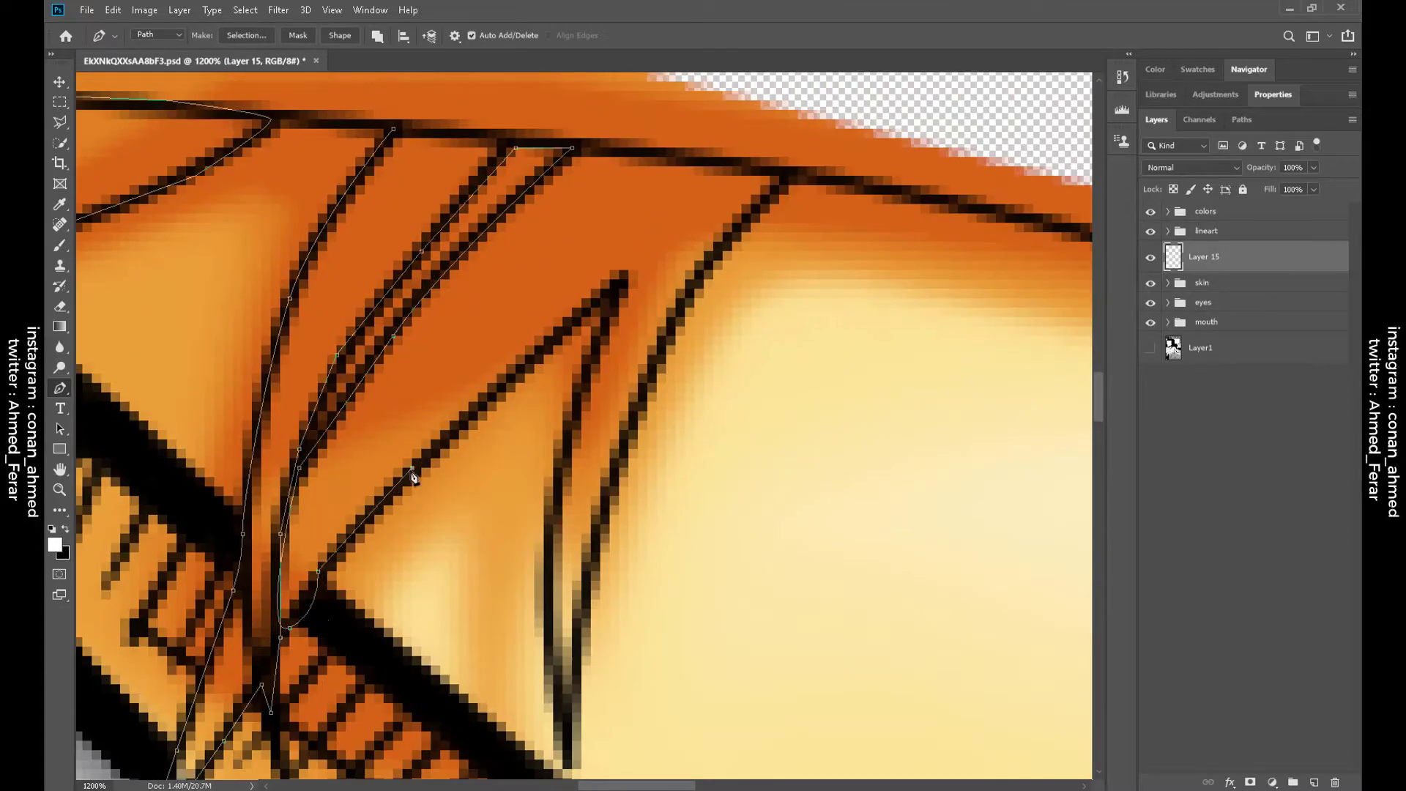
Trace the forked rightmost bang up to the hairline and turn the hair path into a white shape
{"action": "left_click", "coordinate": [618, 295]}
{"action": "left_click", "coordinate": [573, 421]}
{"action": "scroll", "coordinate": [557, 439], "scroll_direction": "down", "scroll_amount": 3}
{"action": "left_click", "coordinate": [534, 366]}
{"action": "left_click_drag", "start_coordinate": [634, 221], "coordinate": [467, 629]}
{"action": "left_click", "coordinate": [611, 398]}
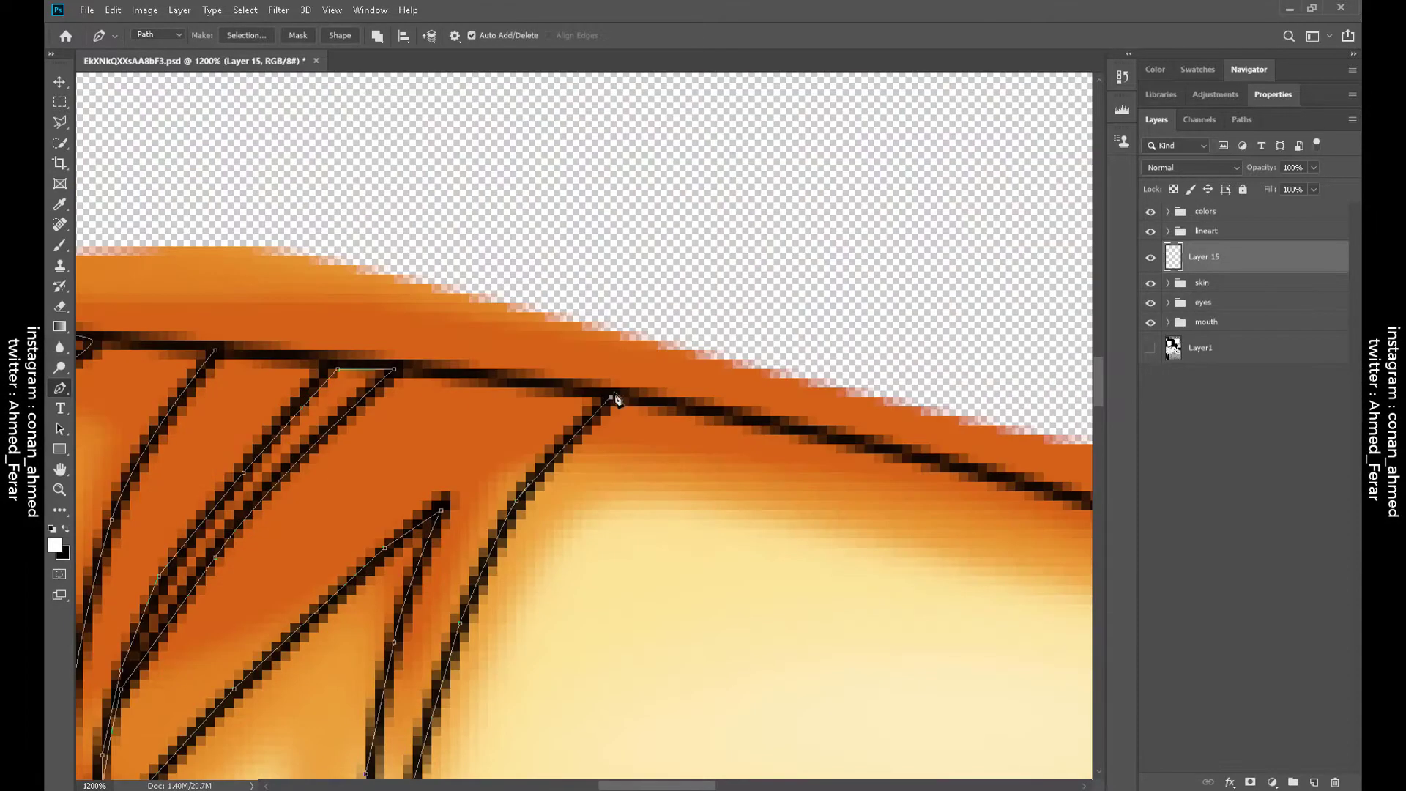
{"action": "scroll", "coordinate": [659, 344], "scroll_direction": "down", "scroll_amount": 10}
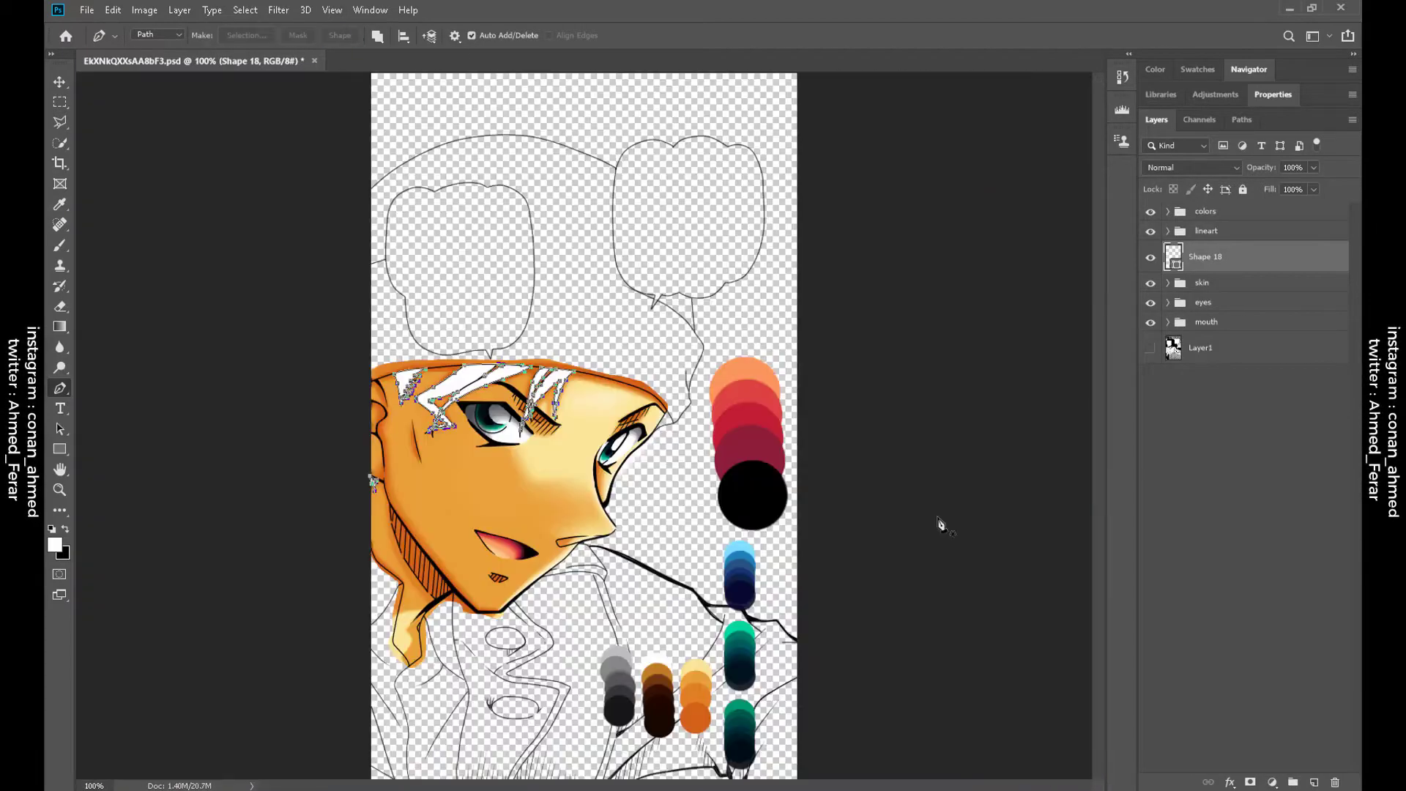
Add a new layer clipped to the hair shape and sample the light brown from the brown swatches
{"action": "left_click", "coordinate": [1249, 274], "text": "alt"}
{"action": "scroll", "coordinate": [659, 440], "scroll_direction": "up", "scroll_amount": 1}
{"action": "left_click_drag", "start_coordinate": [644, 586], "coordinate": [659, 413]}
{"action": "key", "text": "b"}
{"action": "left_click", "coordinate": [800, 660], "text": "alt"}
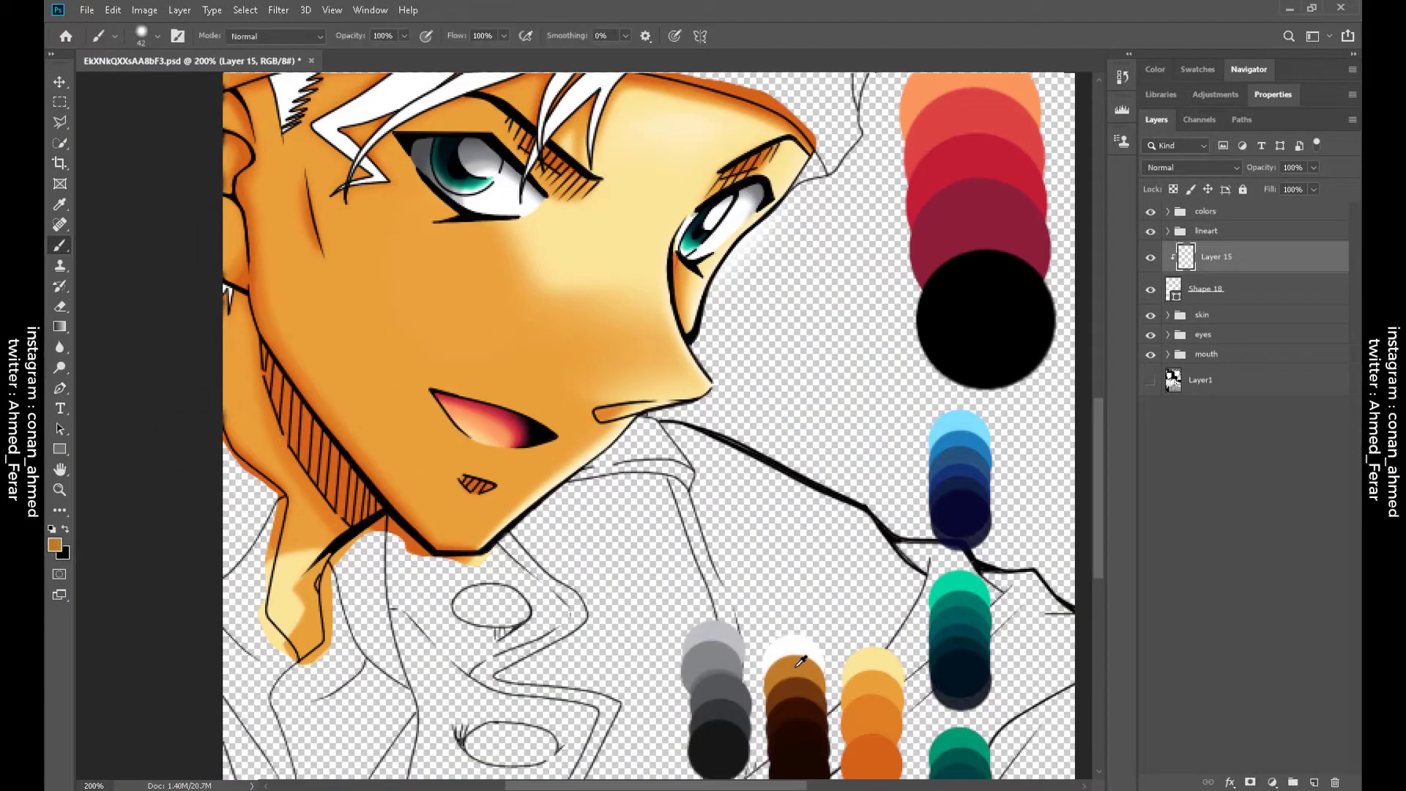
{"action": "mouse_move", "coordinate": [639, 543]}
{"action": "left_mouse_down"}
{"action": "mouse_move", "coordinate": [643, 492]}
{"action": "mouse_move", "coordinate": [592, 765]}
{"action": "left_mouse_up"}
{"action": "scroll", "coordinate": [565, 423], "scroll_direction": "up", "scroll_amount": 1}
{"action": "scroll", "coordinate": [564, 423], "scroll_direction": "up", "scroll_amount": 2}
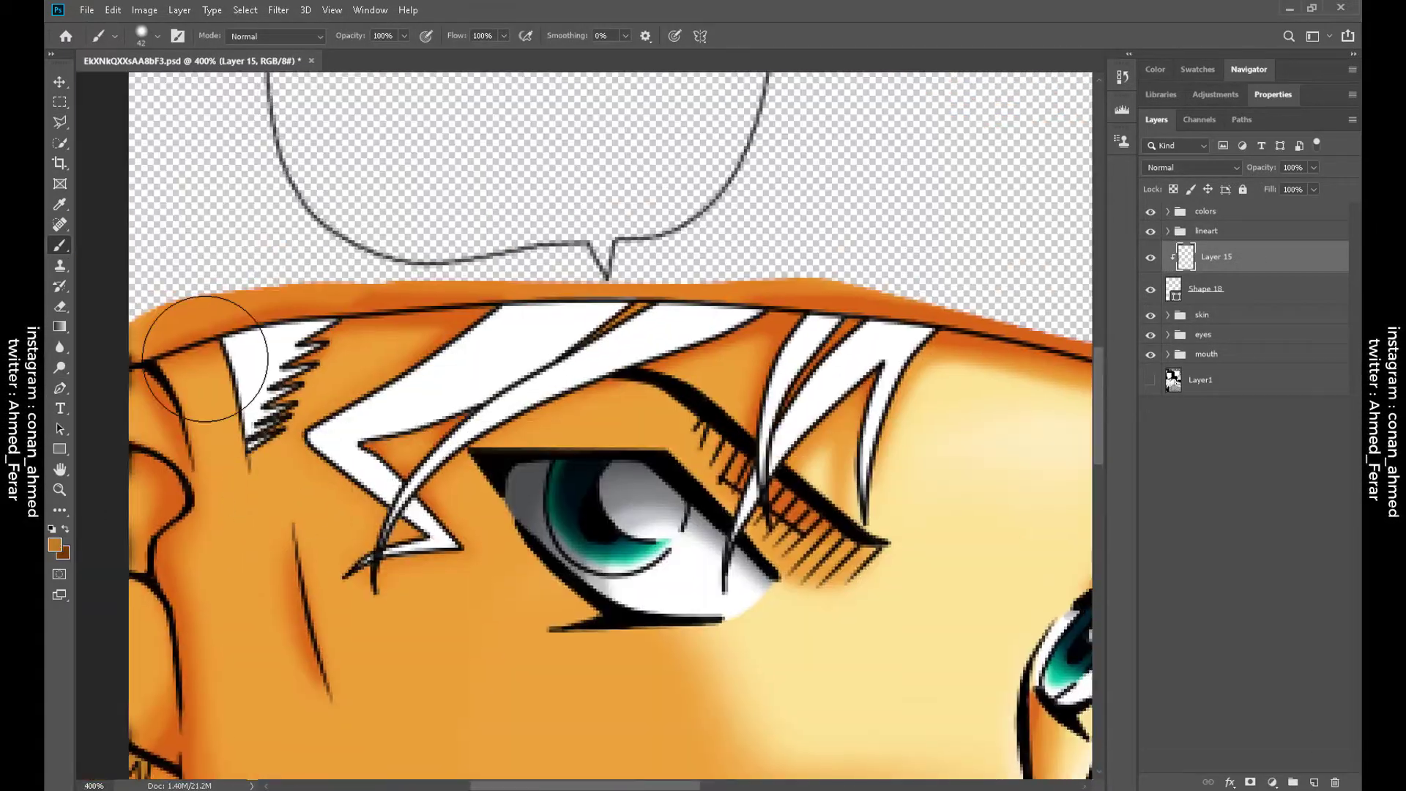
Paint light brown along the outer edge of the large leftmost bang, using a smaller brush toward its tip
{"action": "mouse_move", "coordinate": [484, 304]}
{"action": "left_mouse_down"}
{"action": "mouse_move", "coordinate": [522, 288]}
{"action": "mouse_move", "coordinate": [457, 316]}
{"action": "mouse_move", "coordinate": [289, 474]}
{"action": "mouse_move", "coordinate": [323, 512]}
{"action": "mouse_move", "coordinate": [244, 522]}
{"action": "mouse_move", "coordinate": [216, 591]}
{"action": "mouse_move", "coordinate": [201, 548]}
{"action": "mouse_move", "coordinate": [233, 547]}
{"action": "left_mouse_up"}
{"action": "scroll", "coordinate": [235, 517], "scroll_direction": "up", "scroll_amount": 3}
{"action": "key", "text": "bracketleft"}
{"action": "key", "text": "bracketleft"}
{"action": "key", "text": "bracketleft"}
{"action": "key", "text": "bracketleft"}
{"action": "left_click_drag", "start_coordinate": [277, 593], "coordinate": [337, 636]}
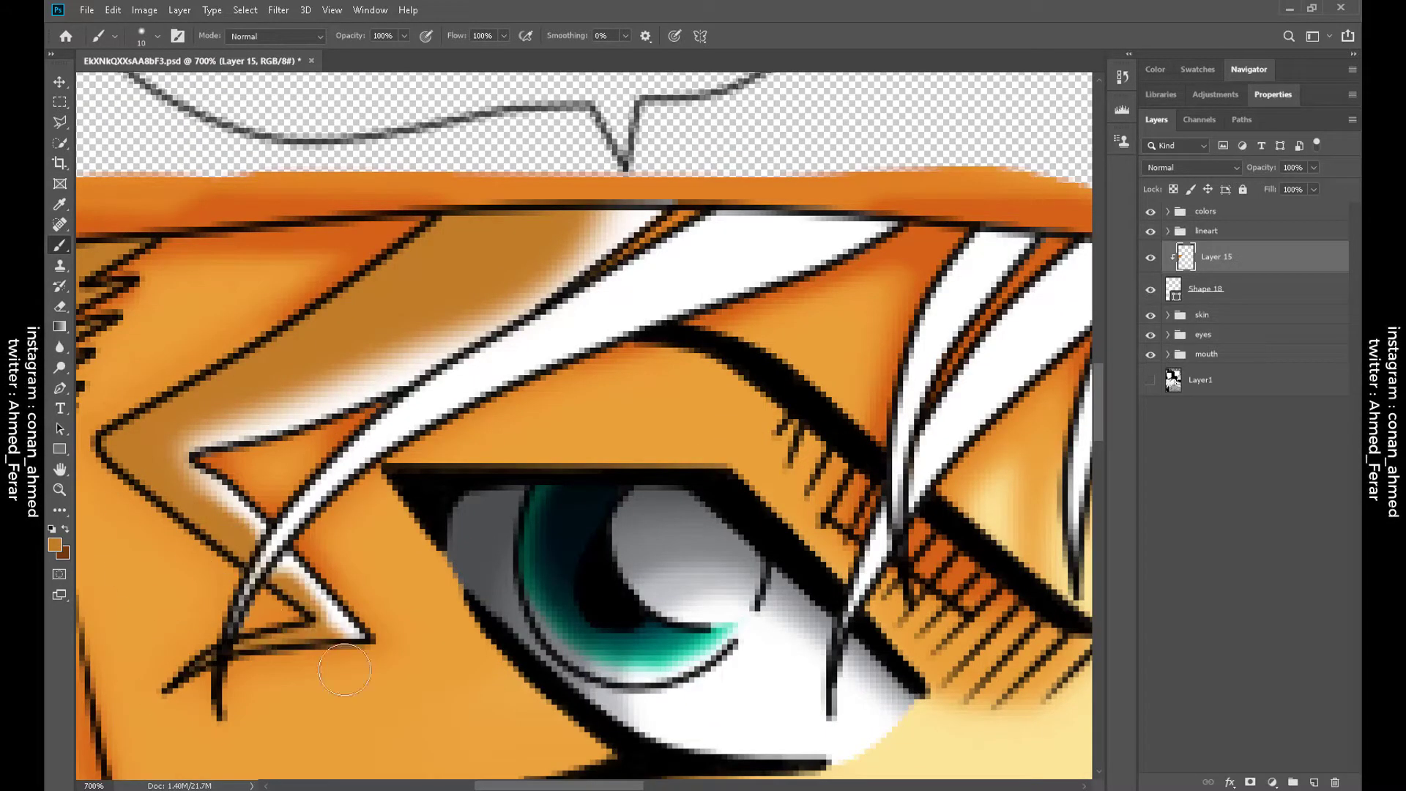
{"action": "left_click_drag", "start_coordinate": [245, 552], "coordinate": [225, 579]}
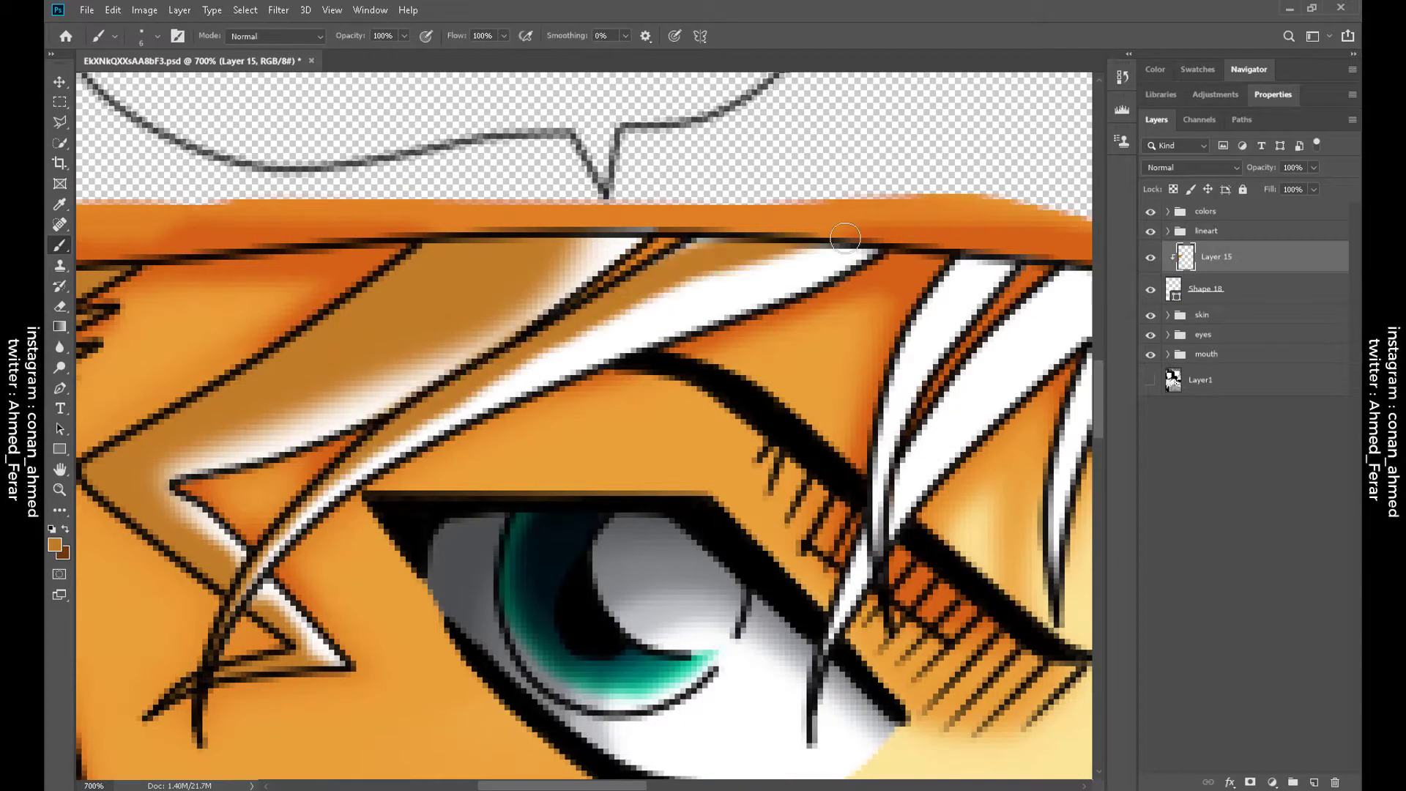
Select the second bang strand with the Polygonal Lasso and shade its upper edge light brown
{"action": "key", "text": "l"}
{"action": "left_click", "coordinate": [249, 550]}
{"action": "left_click", "coordinate": [331, 441]}
{"action": "left_click", "coordinate": [881, 344]}
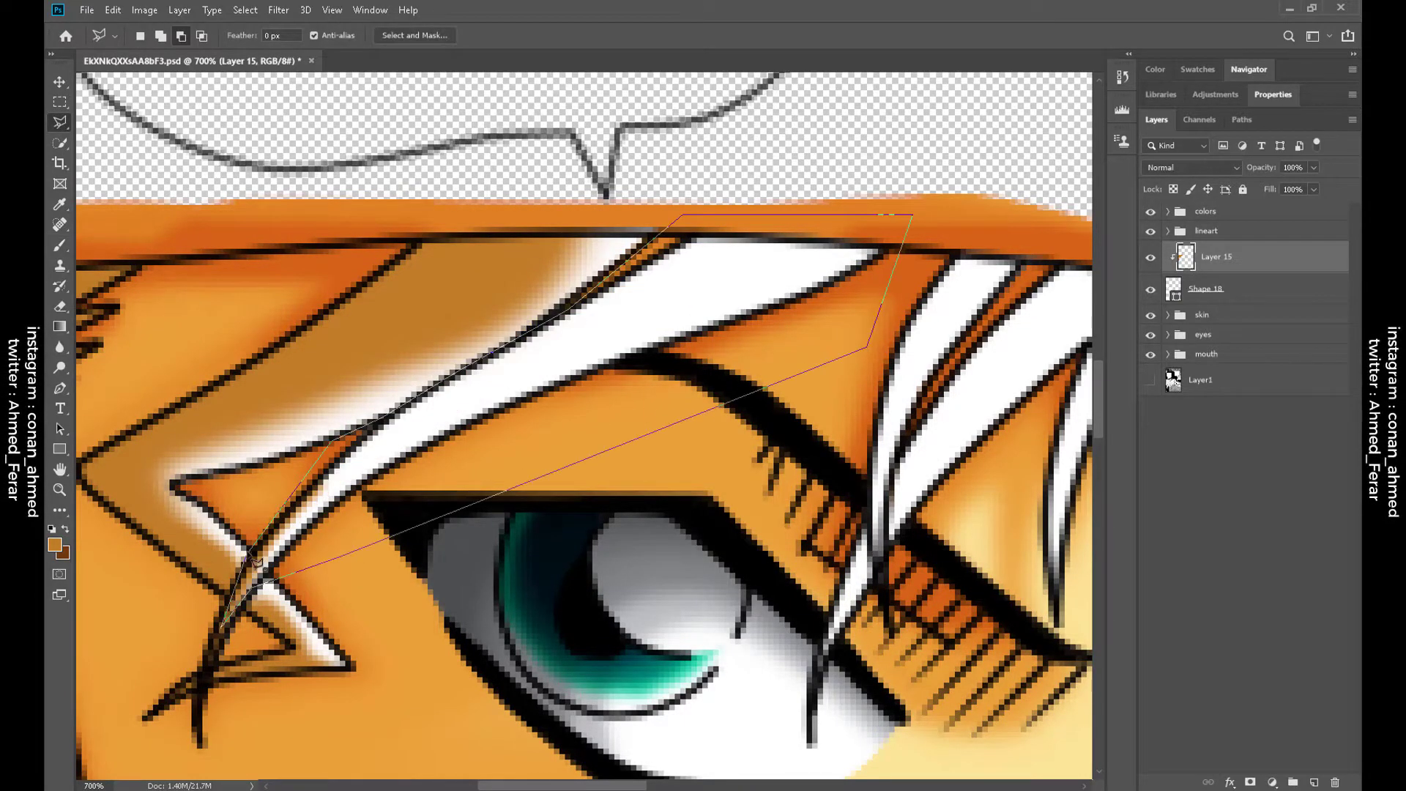
{"action": "left_click", "coordinate": [250, 551]}
{"action": "key", "text": "b"}
{"action": "mouse_move", "coordinate": [491, 335]}
{"action": "left_mouse_down"}
{"action": "mouse_move", "coordinate": [351, 393]}
{"action": "mouse_move", "coordinate": [565, 288]}
{"action": "left_mouse_up"}
Shade the narrow strand crossing the eyebrow light brown along its outer edge
{"action": "scroll", "coordinate": [565, 289], "scroll_direction": "right", "scroll_amount": 6}
{"action": "scroll", "coordinate": [471, 245], "scroll_direction": "down", "scroll_amount": 1}
{"action": "left_click_drag", "start_coordinate": [471, 245], "coordinate": [348, 592]}
{"action": "scroll", "coordinate": [348, 592], "scroll_direction": "right", "scroll_amount": 1}
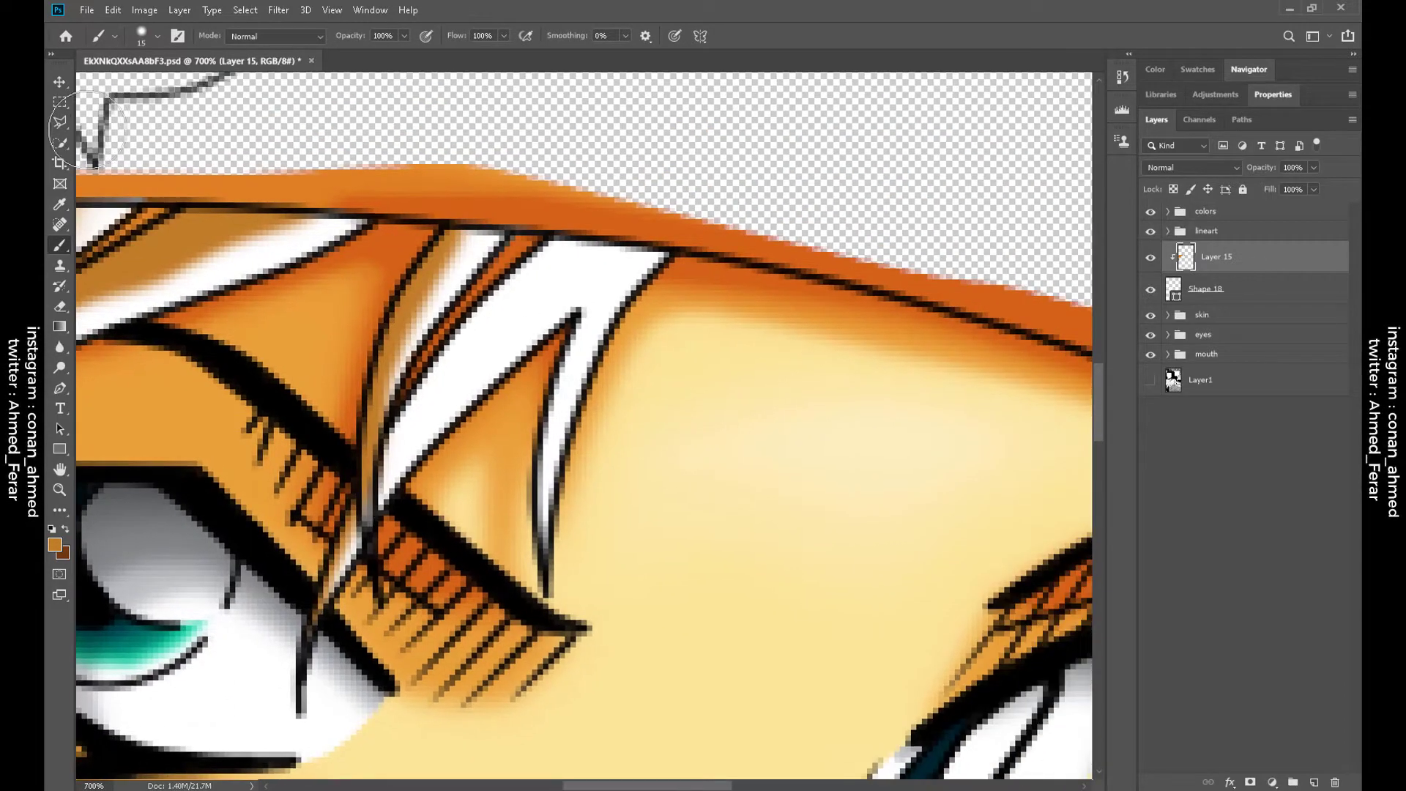
Select the forked rightmost bang with the Polygonal Lasso and paint its outer side light brown
{"action": "key", "text": "l"}
{"action": "left_click", "coordinate": [699, 238]}
{"action": "left_click", "coordinate": [688, 286]}
{"action": "left_click", "coordinate": [663, 418]}
{"action": "left_click", "coordinate": [645, 527]}
{"action": "double_click", "coordinate": [513, 619]}
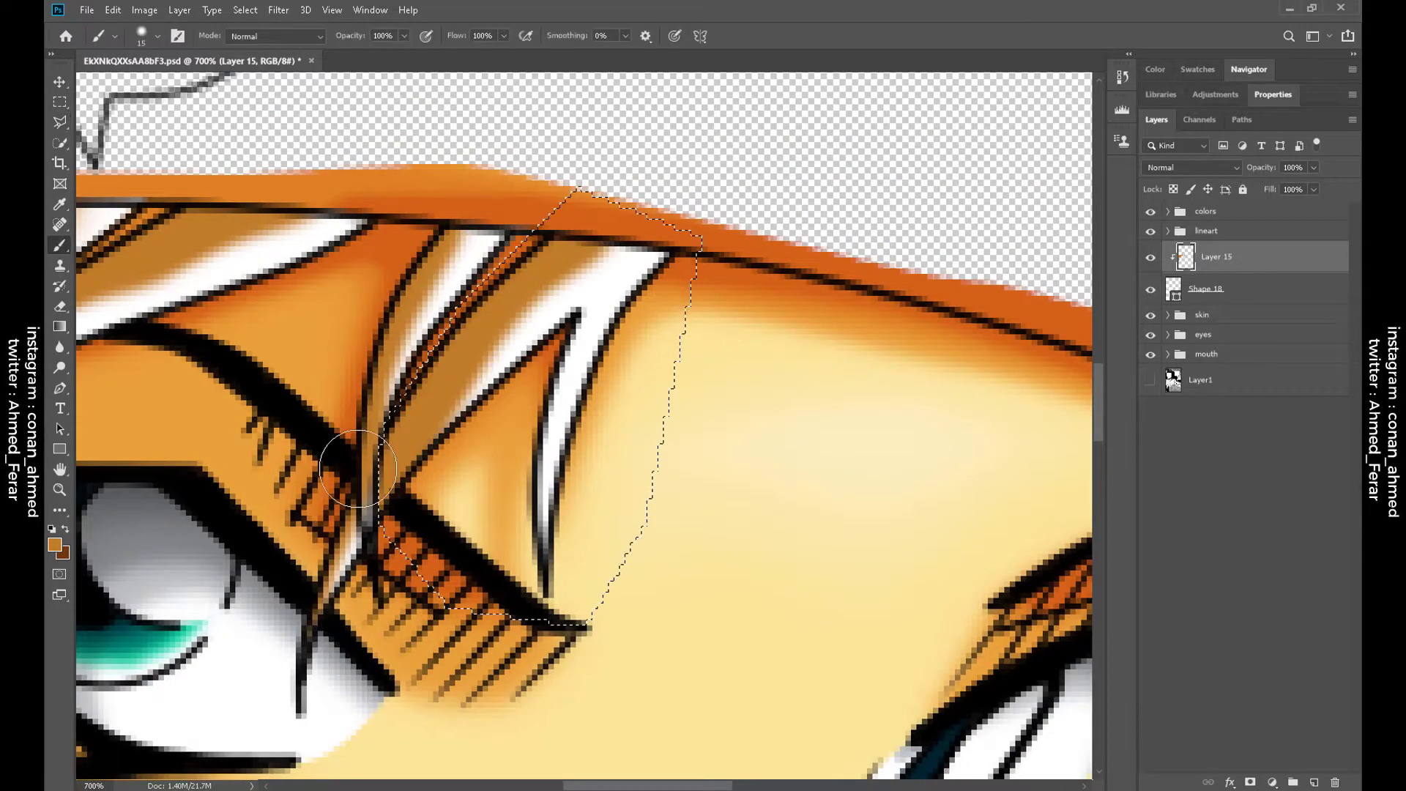
{"action": "left_click", "coordinate": [113, 9]}
{"action": "key", "text": "Escape"}
{"action": "key", "text": "b"}
Erase the excess light brown from the rightmost bang with a 20 px eraser, and clear the selection
{"action": "key", "text": "e"}
{"action": "right_click", "coordinate": [653, 380]}
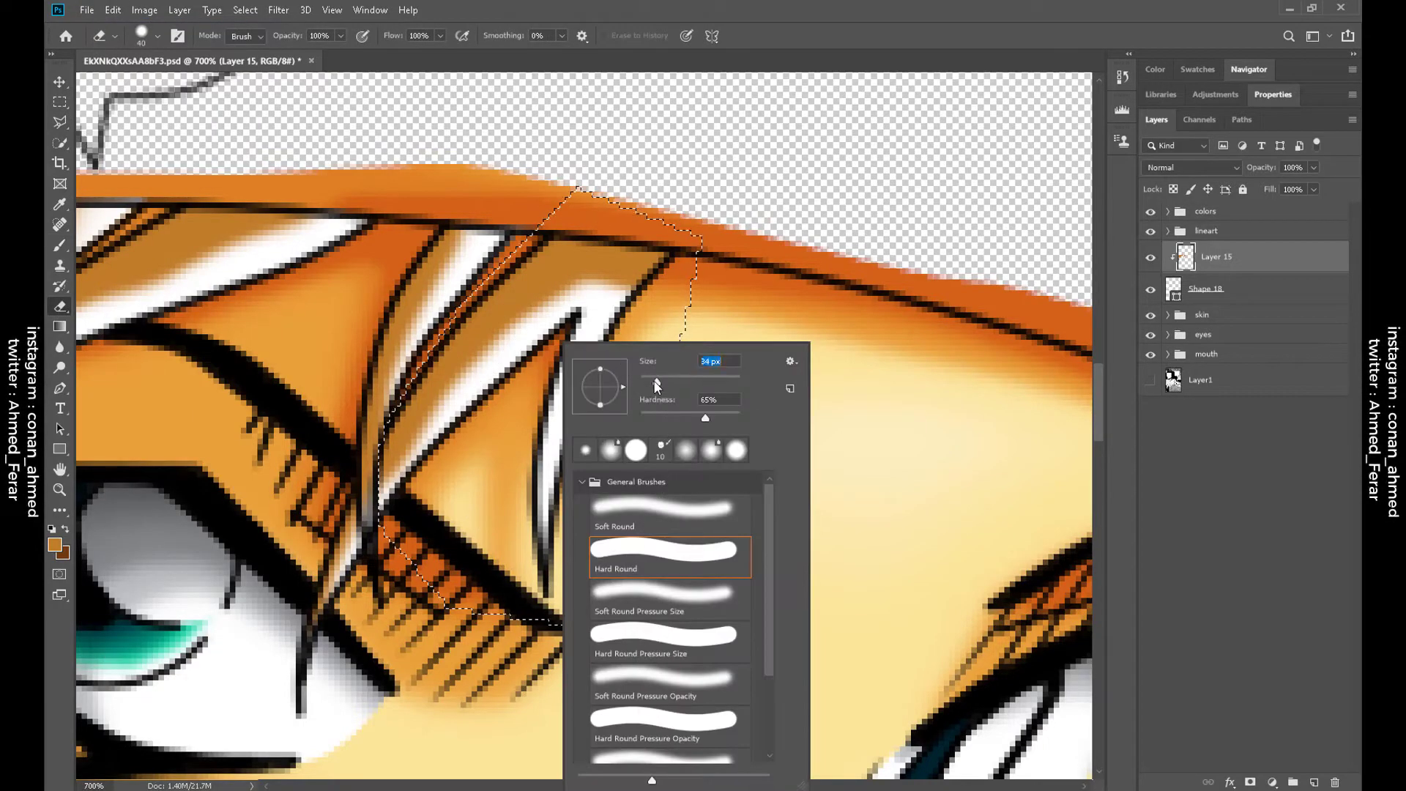
{"action": "type", "text": "20"}
{"action": "key", "text": "Return"}
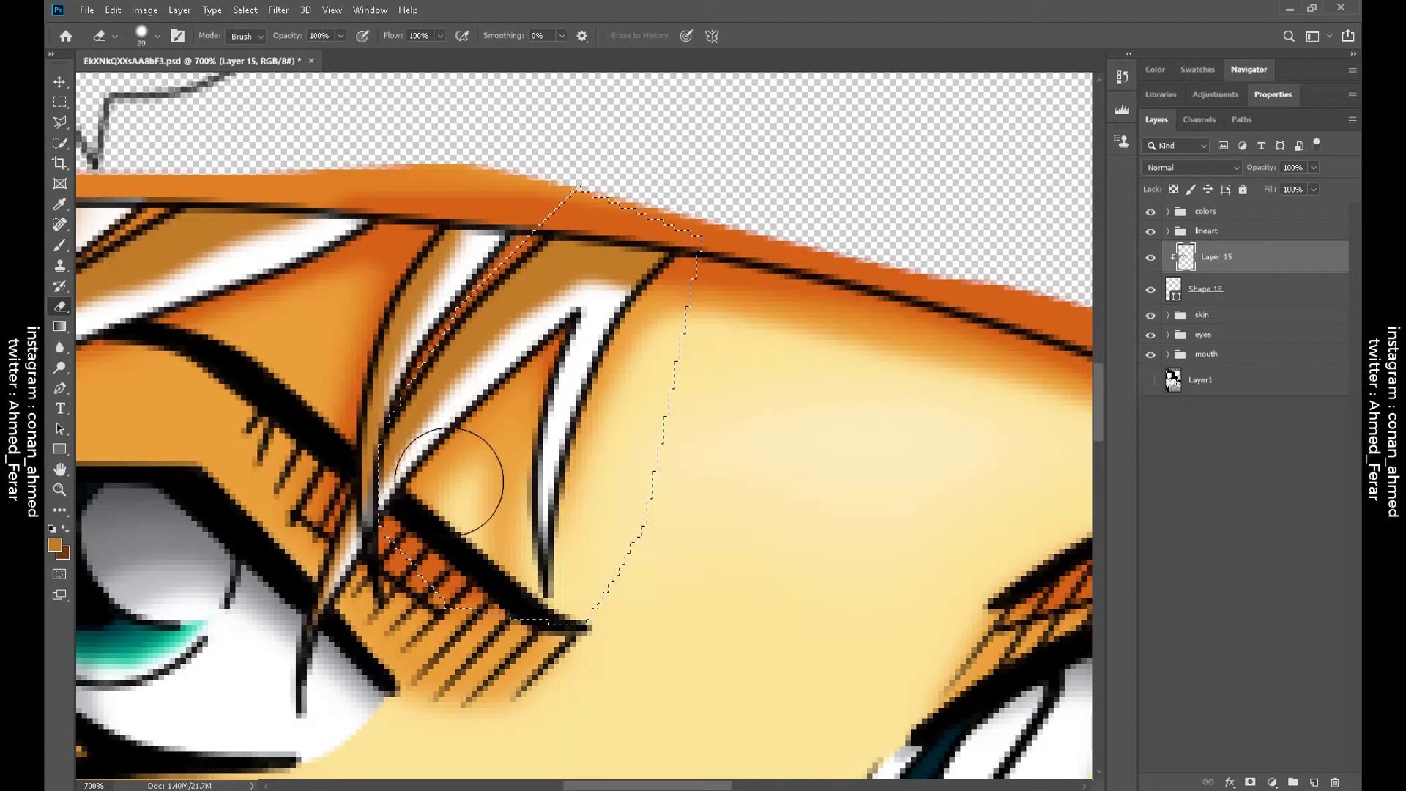
{"action": "key", "text": "ctrl+d"}
Shade the thin prong of the rightmost bang light brown and soften the hair shading with the Blur tool
{"action": "key", "text": "b"}
{"action": "key", "text": "ctrl+z"}
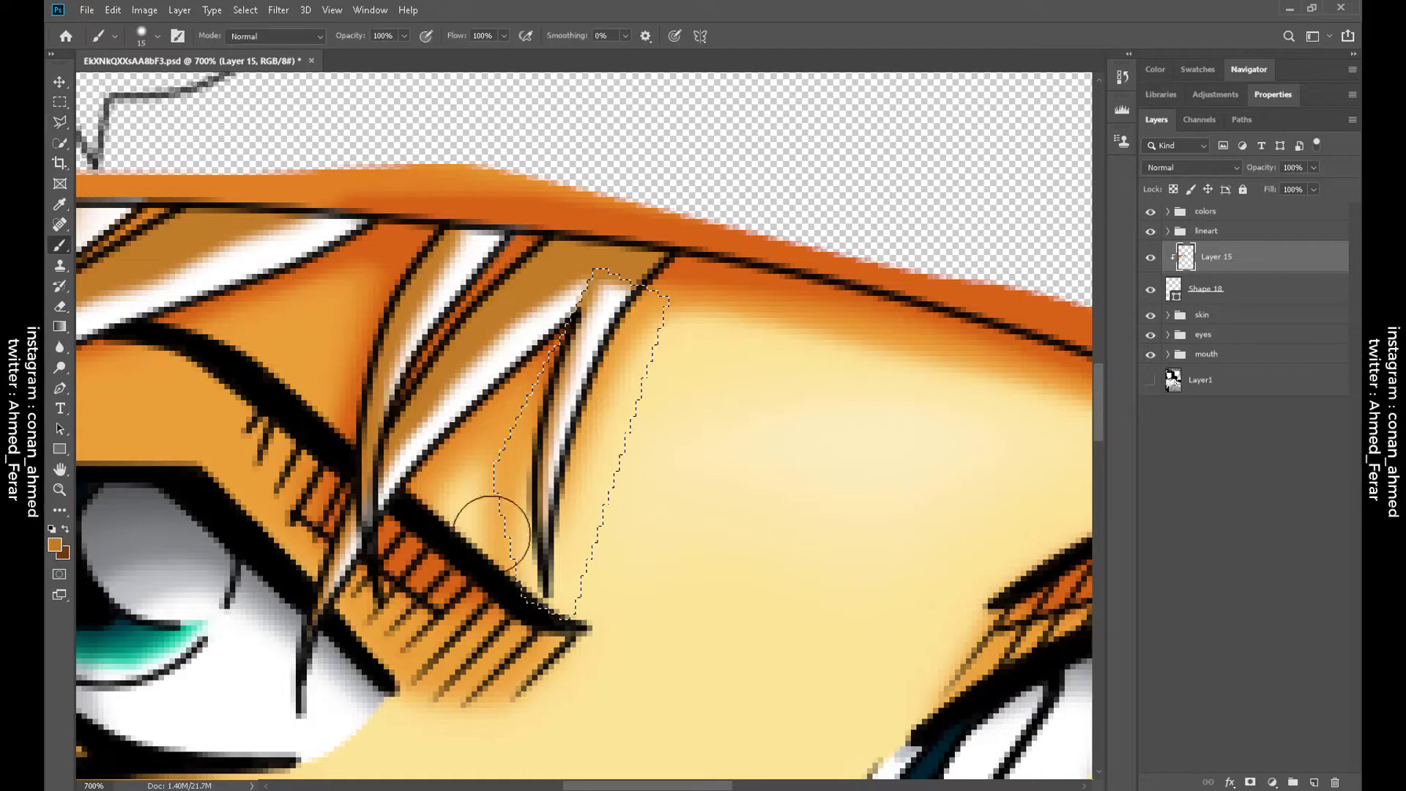
{"action": "scroll", "coordinate": [560, 509], "scroll_direction": "down", "scroll_amount": 3, "text": "alt"}
{"action": "key", "text": "r"}
{"action": "scroll", "coordinate": [550, 313], "scroll_direction": "down", "scroll_amount": 2, "text": "alt"}
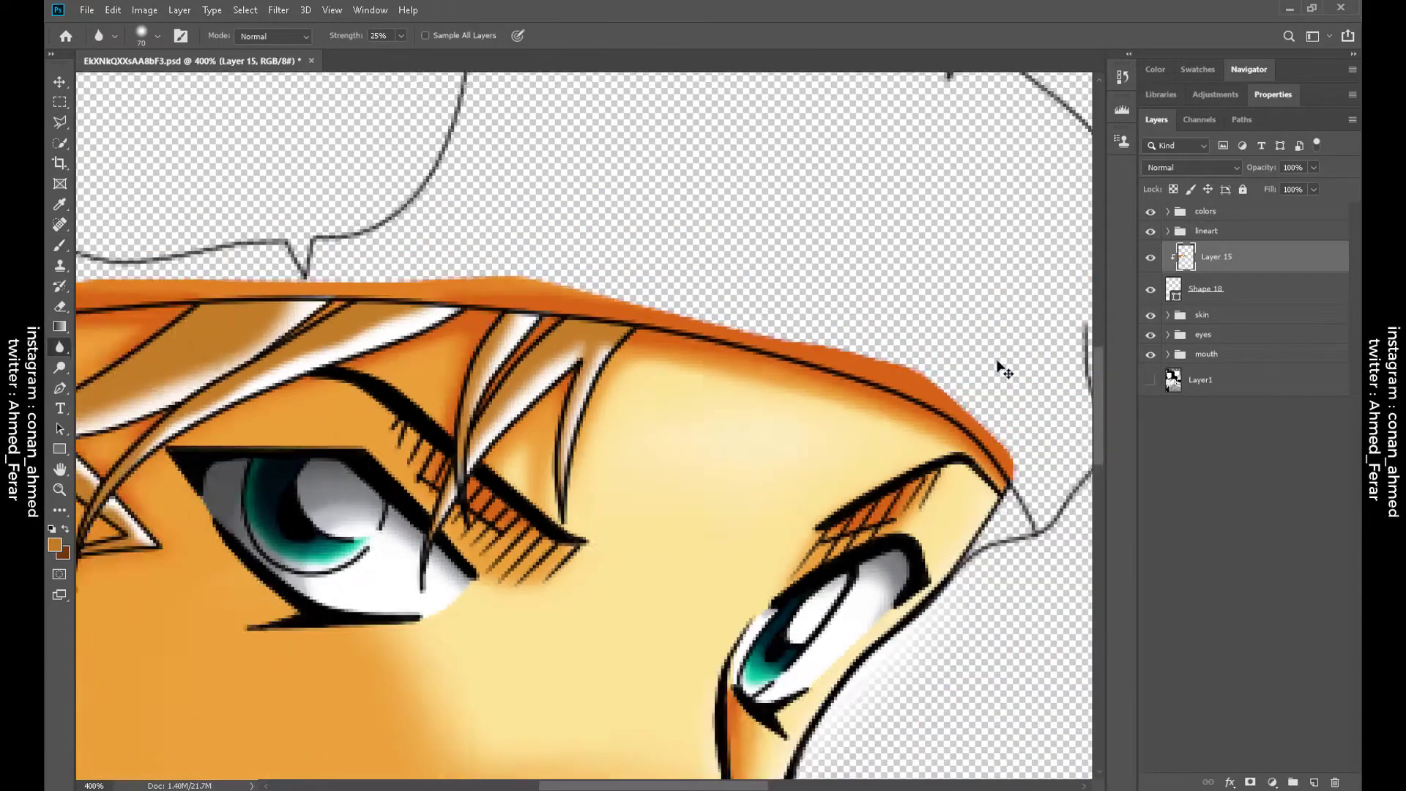
Sample the medium brown from the brown swatches and fill the sideburn with it
{"action": "scroll", "coordinate": [723, 282], "scroll_direction": "down", "scroll_amount": 3}
{"action": "scroll", "coordinate": [724, 282], "scroll_direction": "down", "scroll_amount": 5}
{"action": "scroll", "coordinate": [659, 403], "scroll_direction": "right", "scroll_amount": 2}
{"action": "key", "text": "b"}
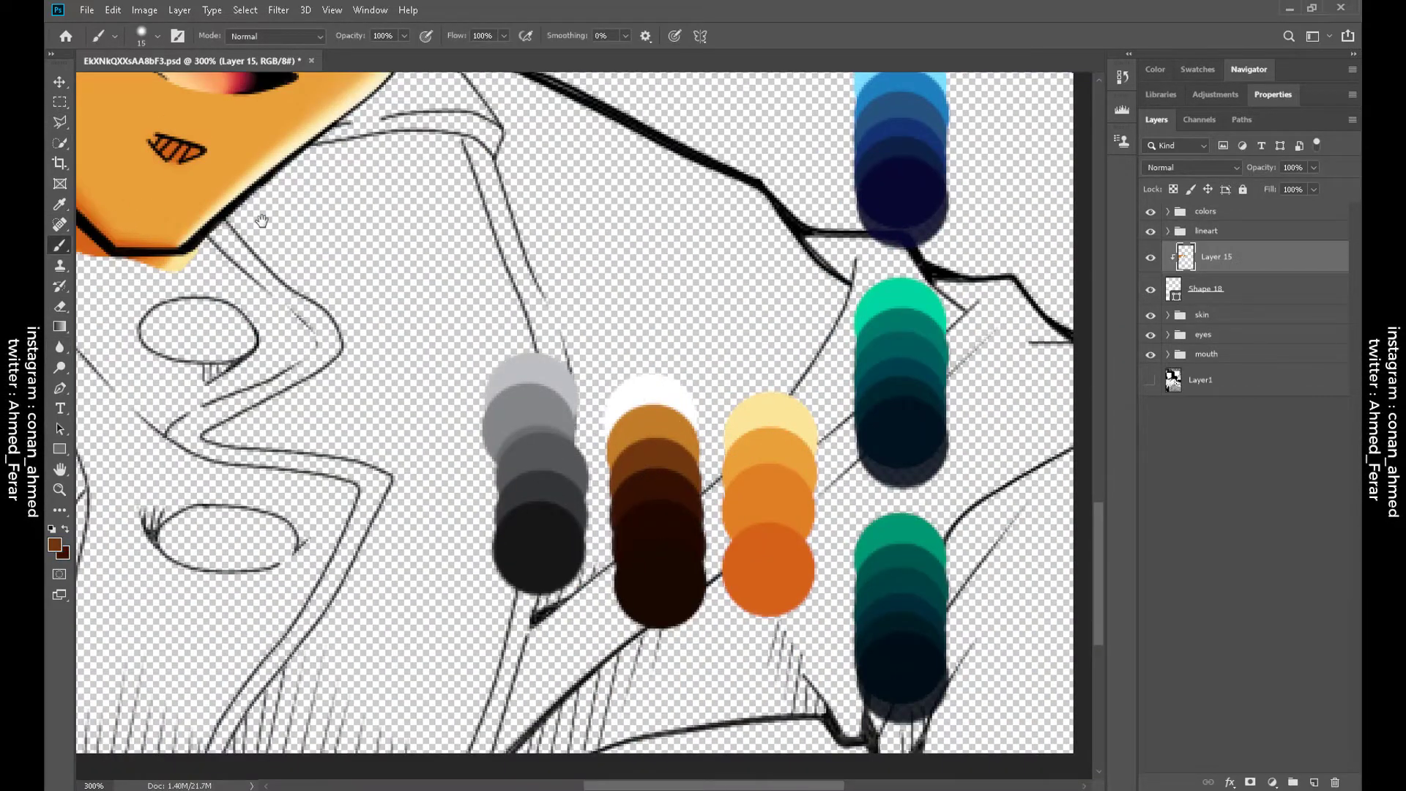
{"action": "scroll", "coordinate": [261, 220], "scroll_direction": "up", "scroll_amount": 5}
{"action": "scroll", "coordinate": [262, 220], "scroll_direction": "left", "scroll_amount": 2}
{"action": "scroll", "coordinate": [523, 474], "scroll_direction": "up", "scroll_amount": 2, "text": "alt"}
{"action": "key", "text": "bracketright"}
{"action": "key", "text": "bracketright"}
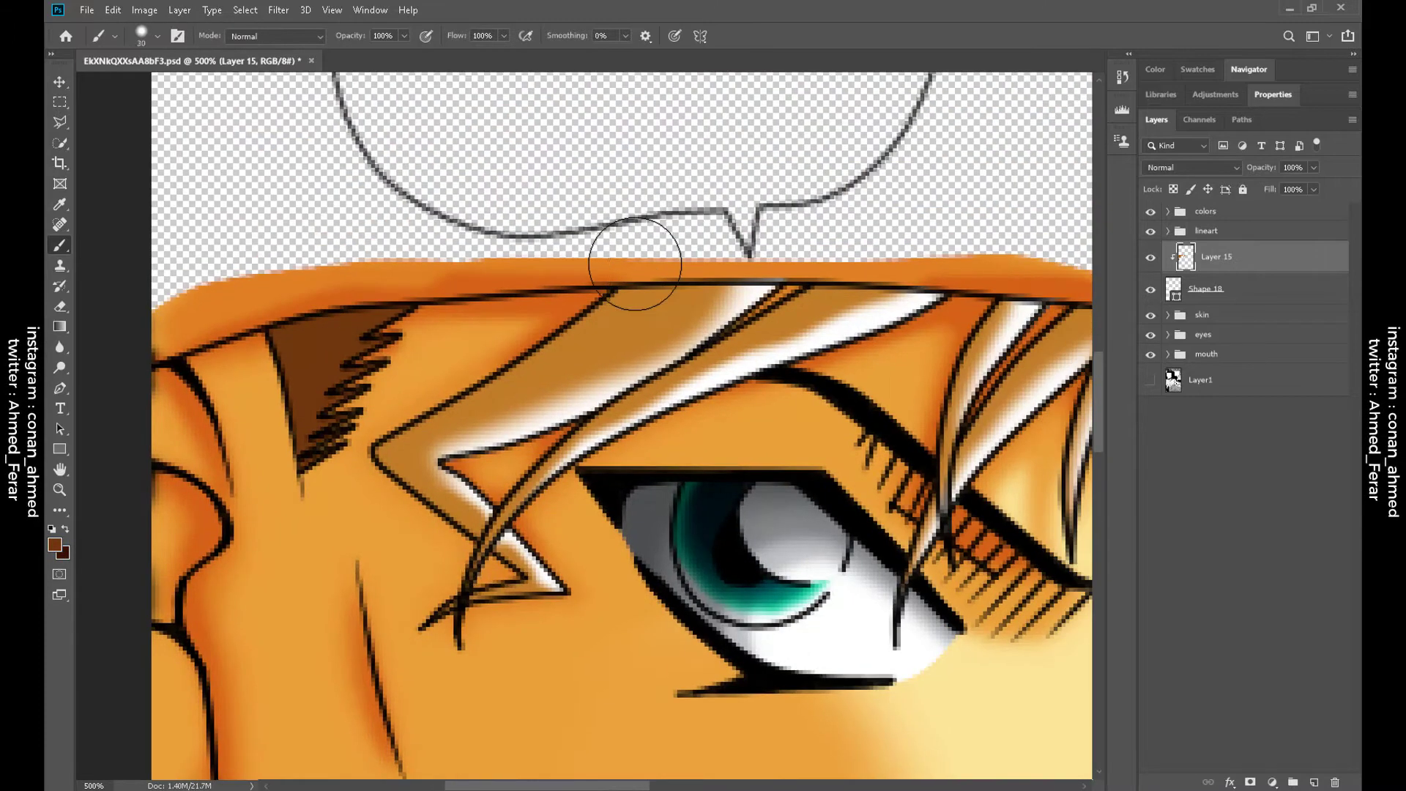
Paint medium brown along the outer edges of the leftmost bang and the second strand
{"action": "key", "text": "bracketleft"}
{"action": "scroll", "coordinate": [398, 540], "scroll_direction": "down", "scroll_amount": 1}
{"action": "scroll", "coordinate": [399, 540], "scroll_direction": "right", "scroll_amount": 1}
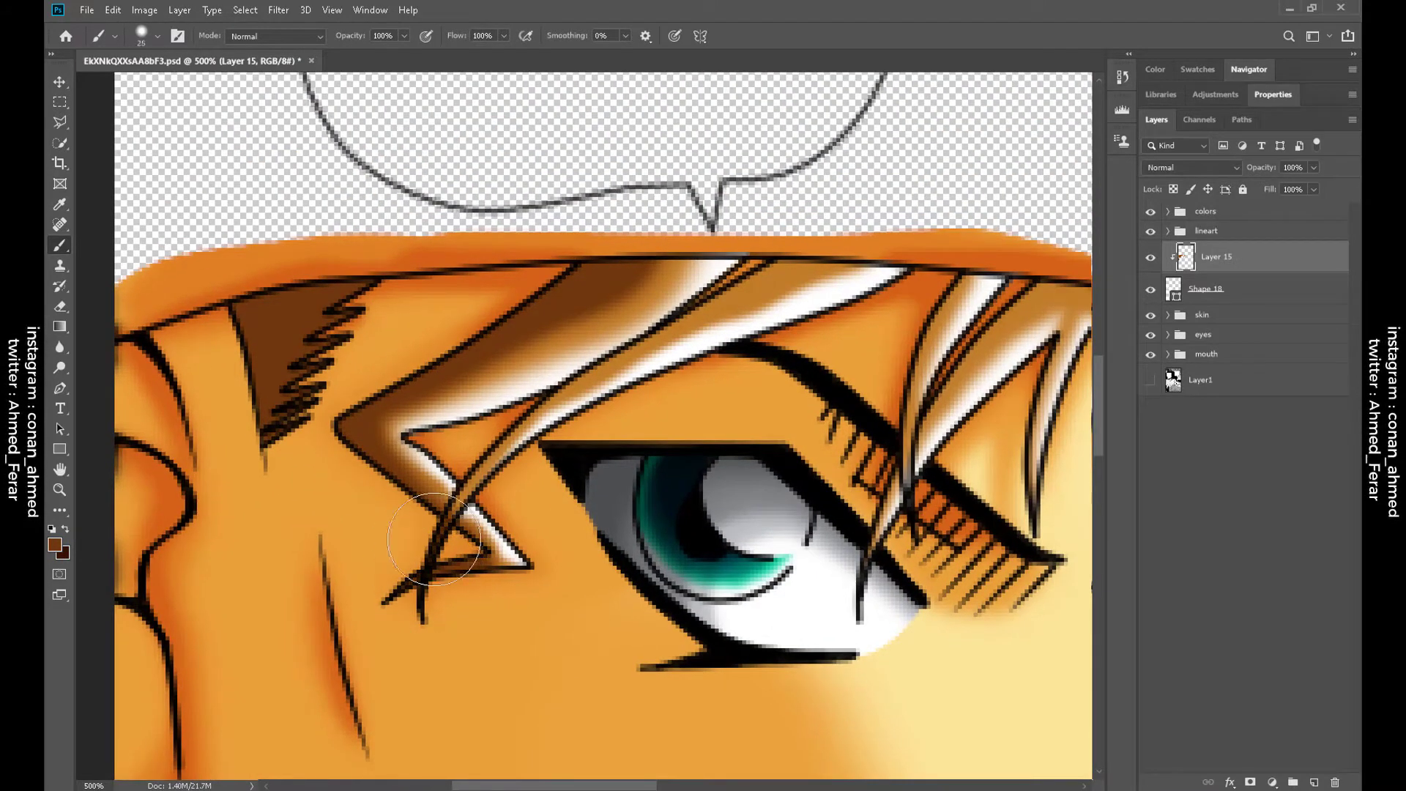
{"action": "mouse_move", "coordinate": [471, 467]}
{"action": "left_mouse_down"}
{"action": "mouse_move", "coordinate": [549, 402]}
{"action": "mouse_move", "coordinate": [758, 275]}
{"action": "left_mouse_up"}
{"action": "key", "text": "bracketright"}
{"action": "key", "text": "bracketright"}
{"action": "key", "text": "bracketright"}
{"action": "key", "text": "bracketright"}
{"action": "key", "text": "bracketright"}
{"action": "key", "text": "bracketright"}
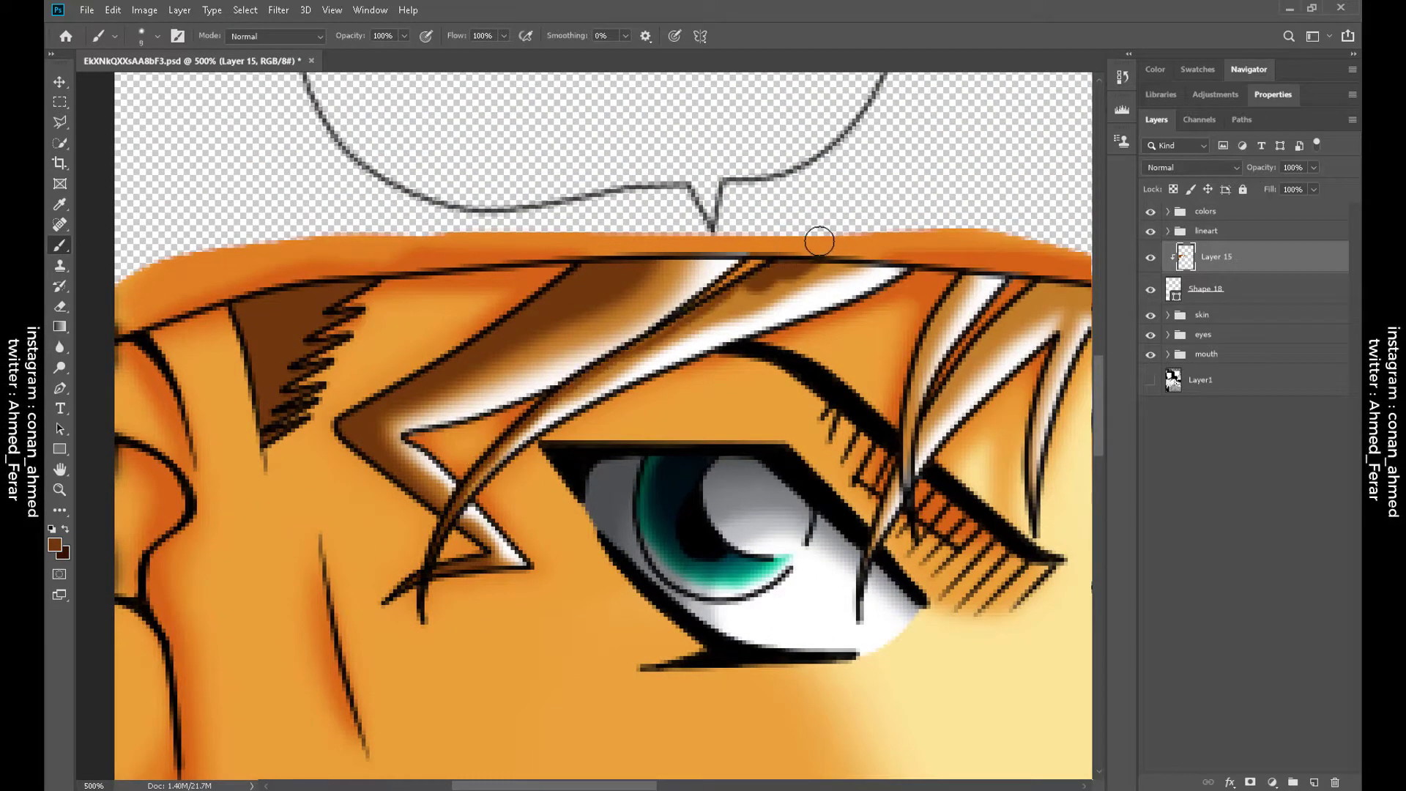
Clean up the second strand's shading with the Eraser and paint medium brown on the strands over the eyebrow
{"action": "key", "text": "e"}
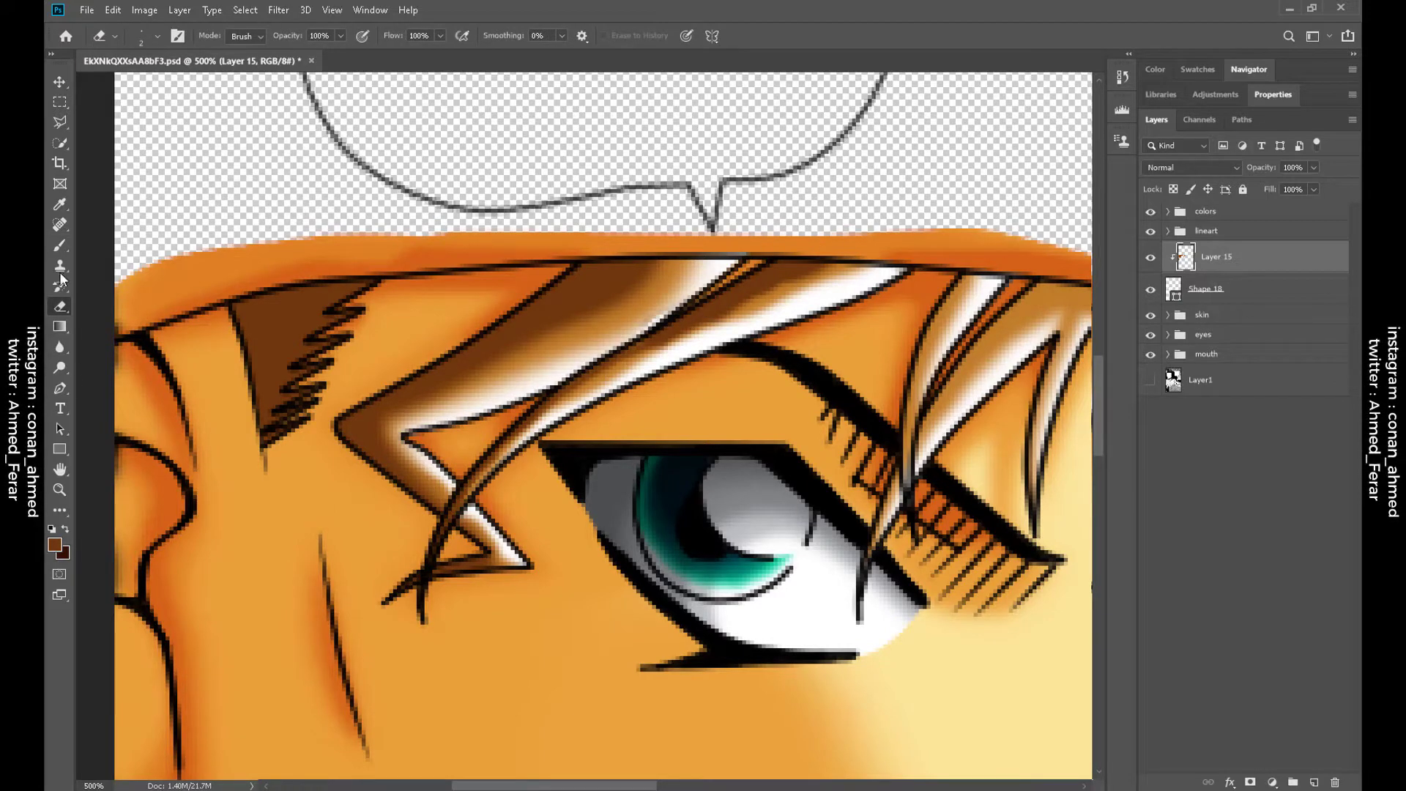
{"action": "key", "text": "b"}
{"action": "scroll", "coordinate": [630, 377], "scroll_direction": "right", "scroll_amount": 5}
{"action": "scroll", "coordinate": [630, 377], "scroll_direction": "up", "scroll_amount": 2}
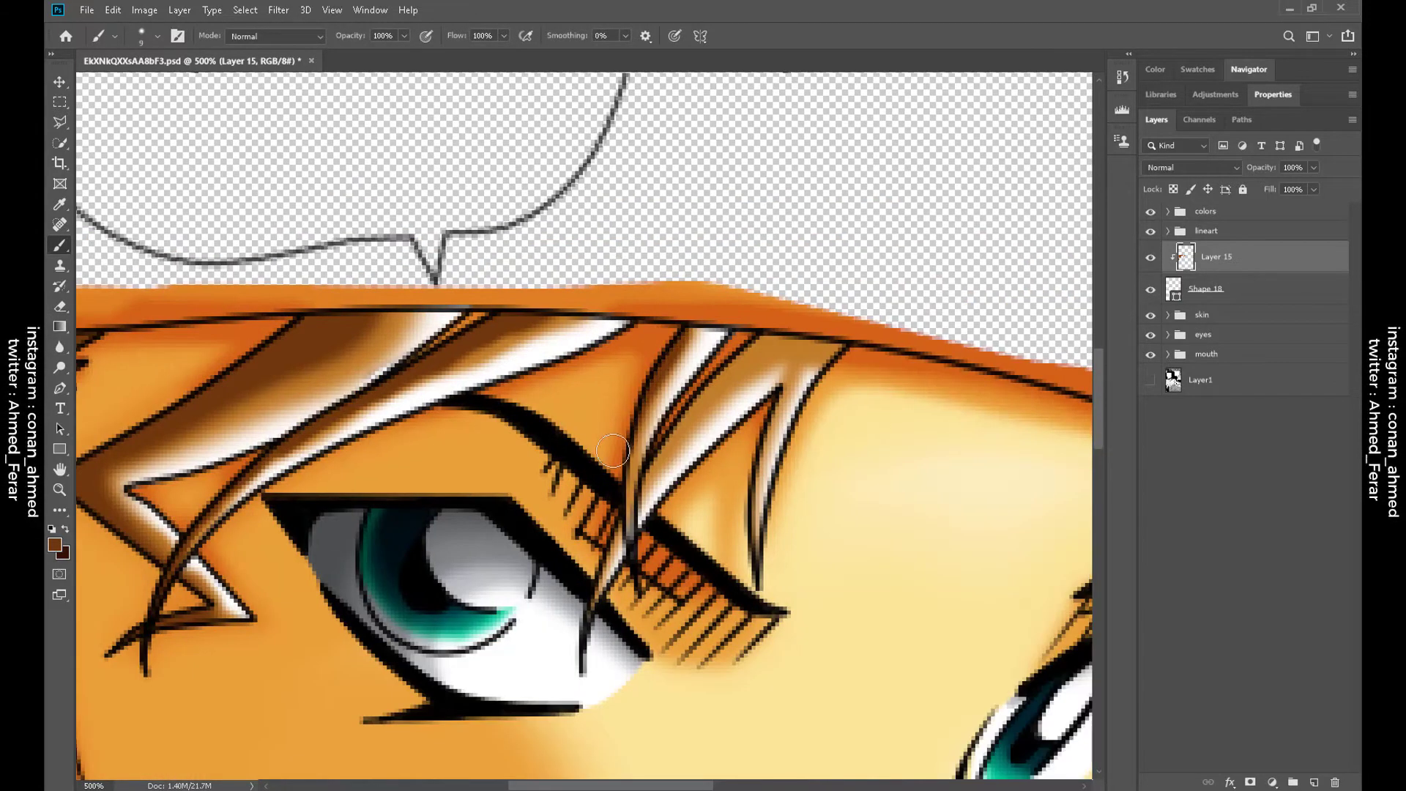
{"action": "left_click_drag", "start_coordinate": [842, 348], "coordinate": [723, 368]}
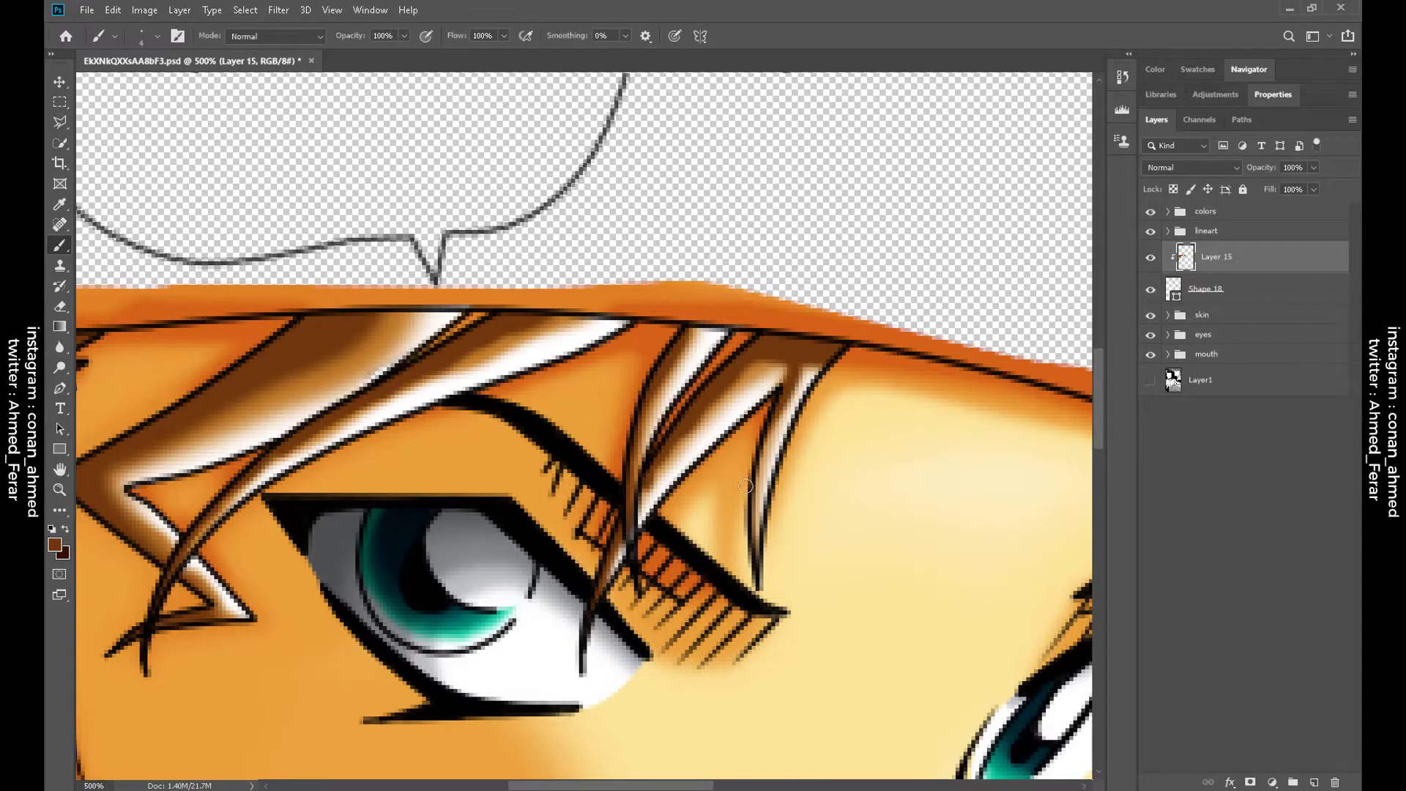
Soften the medium brown hair shading with the Blur tool and add another clipped layer above it
{"action": "key", "text": "r"}
{"action": "scroll", "coordinate": [503, 426], "scroll_direction": "left", "scroll_amount": 5}
{"action": "scroll", "coordinate": [503, 426], "scroll_direction": "down", "scroll_amount": 2}
{"action": "key", "text": "ctrl+shift+alt+n"}
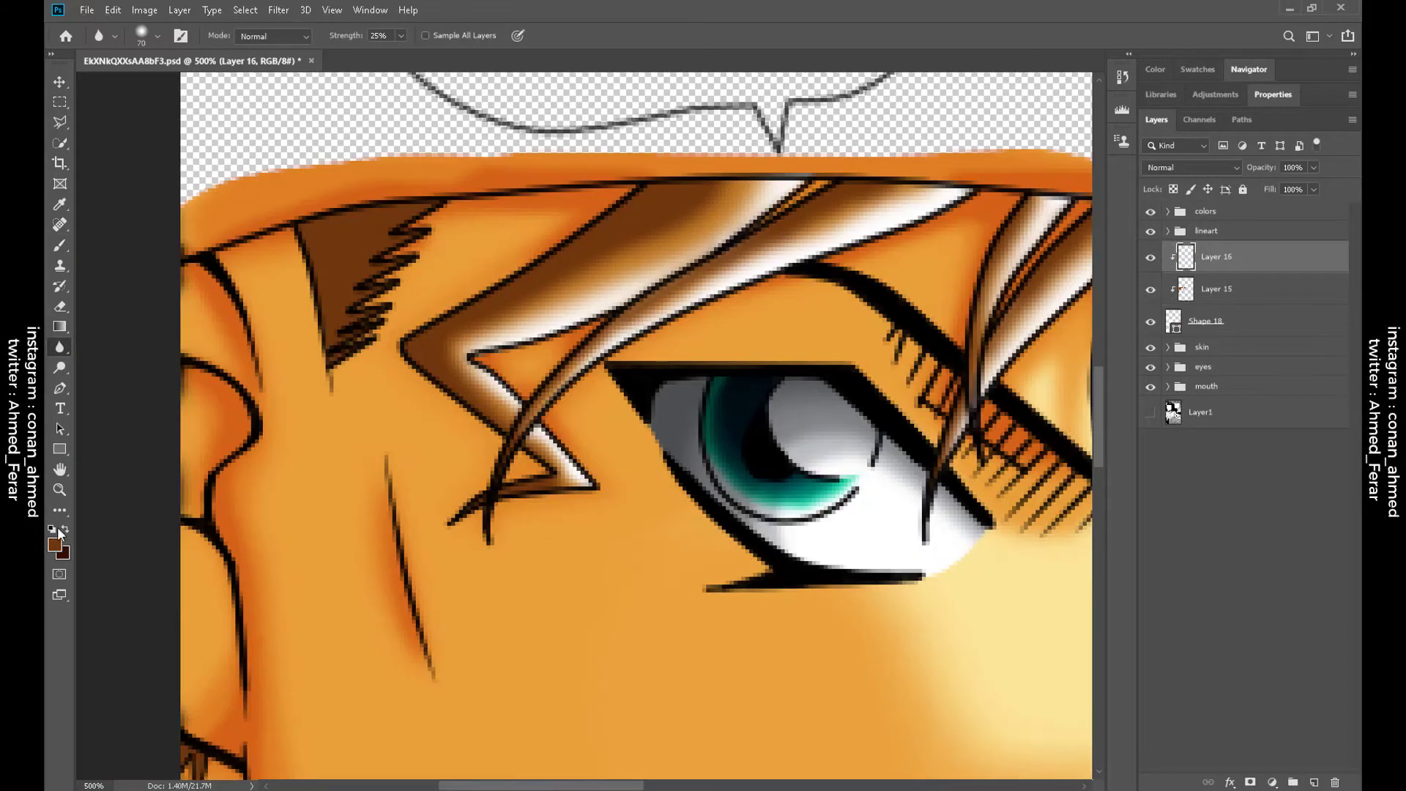
Paint dark brown over the sideburn and along the left bangs' outer edges, trimming excess with the Eraser
{"action": "key", "text": "b"}
{"action": "scroll", "coordinate": [427, 432], "scroll_direction": "up", "scroll_amount": 3}
{"action": "scroll", "coordinate": [427, 432], "scroll_direction": "right", "scroll_amount": 1}
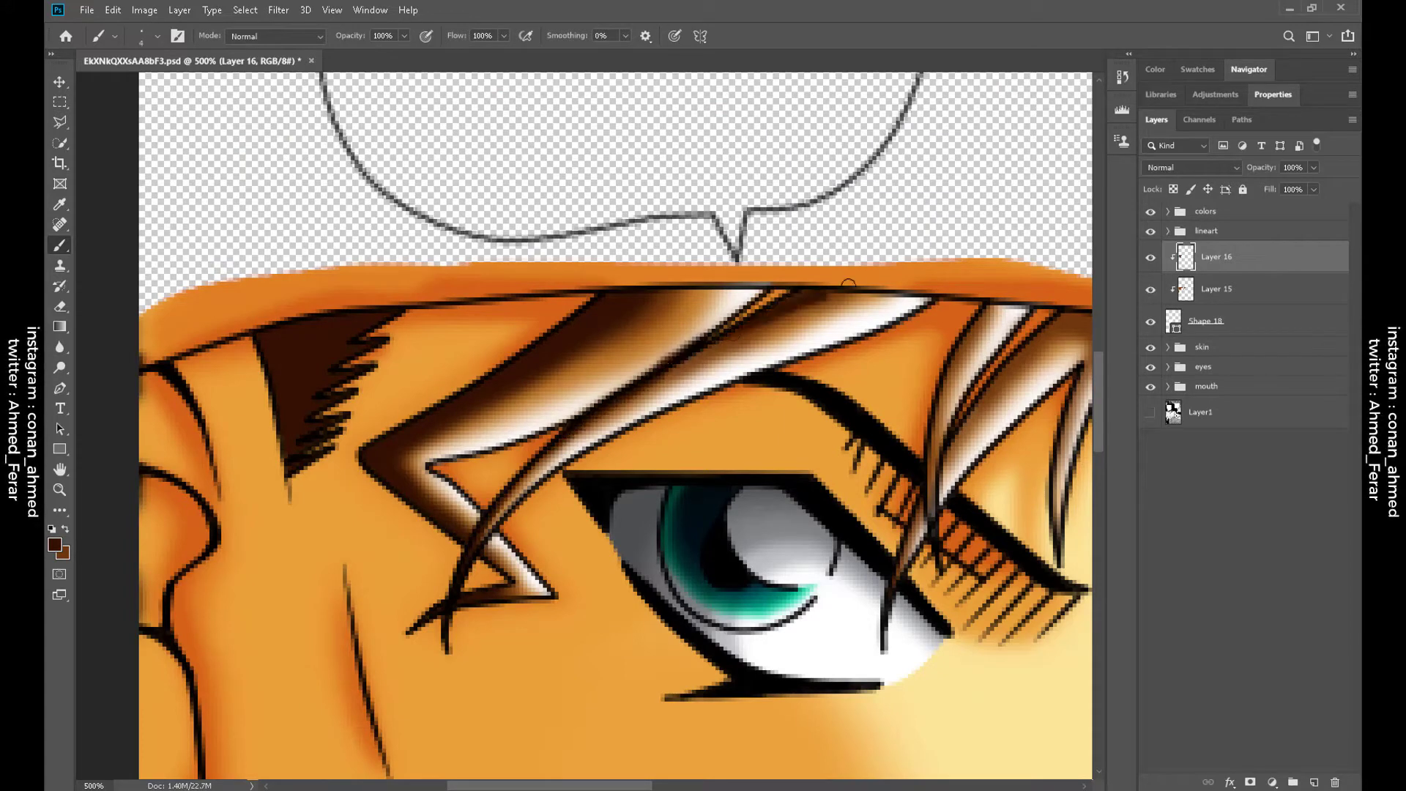
{"action": "key", "text": "e"}
Paint dark brown at the roots and outer edges of the right bangs and blend it with the Blur tool
{"action": "scroll", "coordinate": [575, 386], "scroll_direction": "right", "scroll_amount": 5}
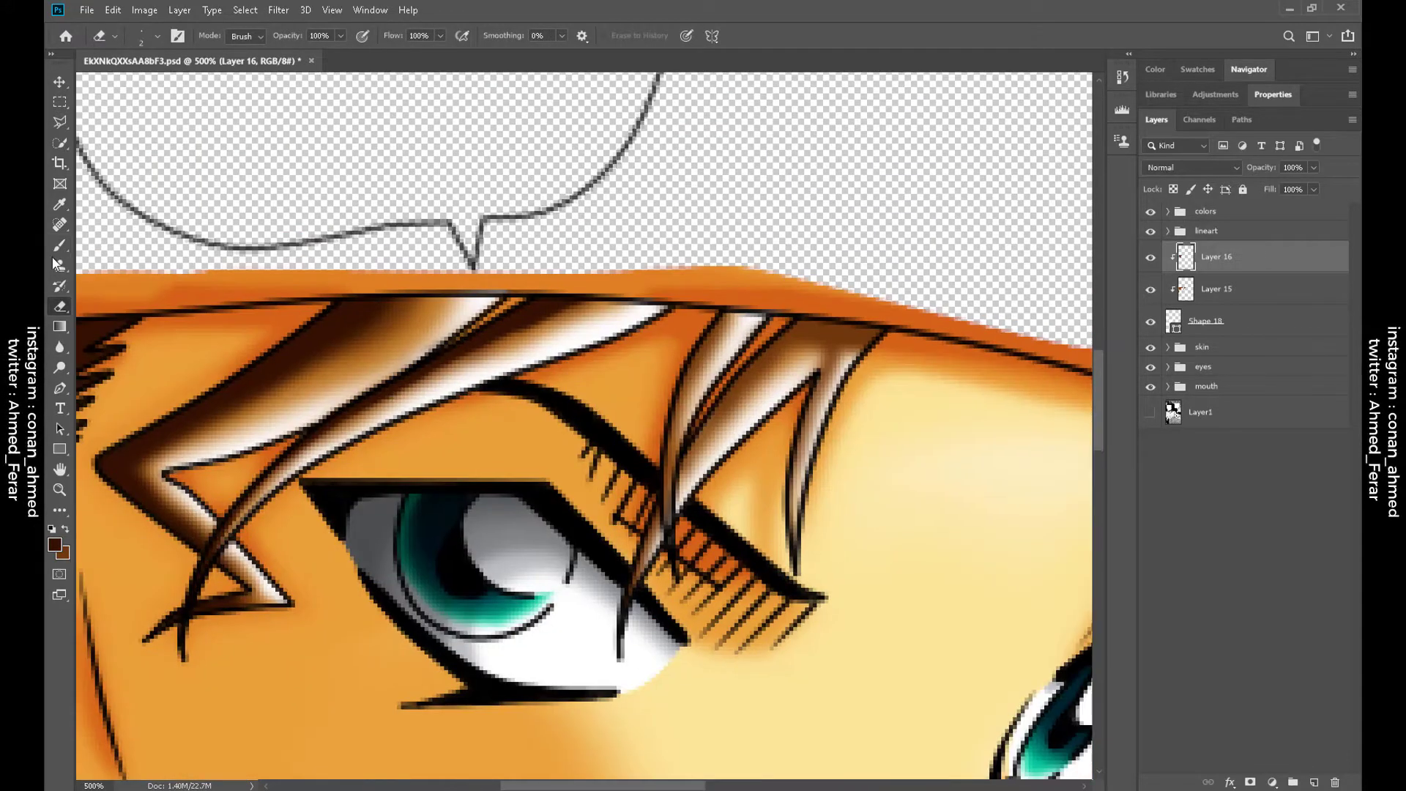
{"action": "key", "text": "b"}
{"action": "key", "text": "bracketleft"}
{"action": "key", "text": "bracketleft"}
{"action": "key", "text": "bracketleft"}
{"action": "key", "text": "bracketleft"}
{"action": "key", "text": "bracketleft"}
{"action": "key", "text": "bracketleft"}
{"action": "left_click_drag", "start_coordinate": [714, 328], "coordinate": [637, 416]}
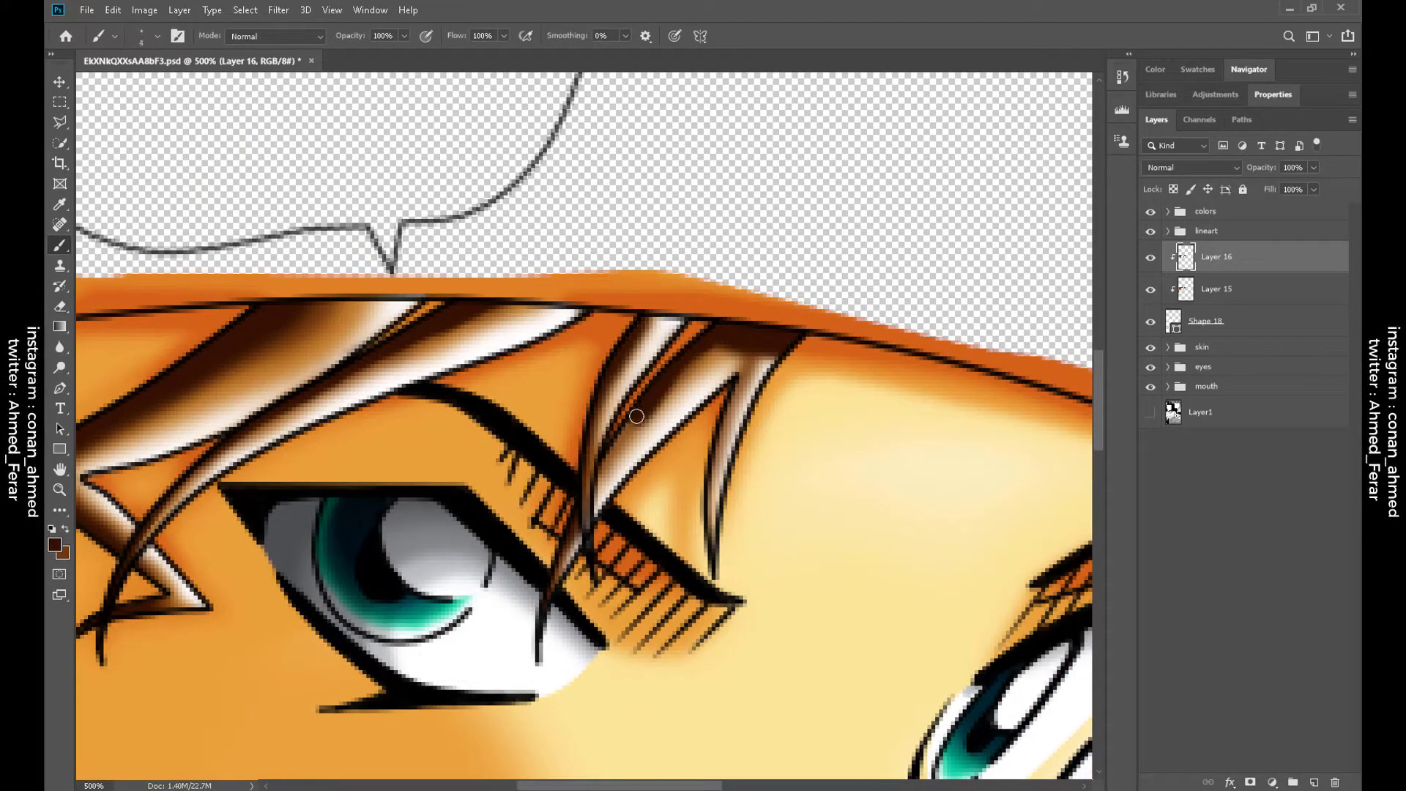
{"action": "key", "text": "r"}
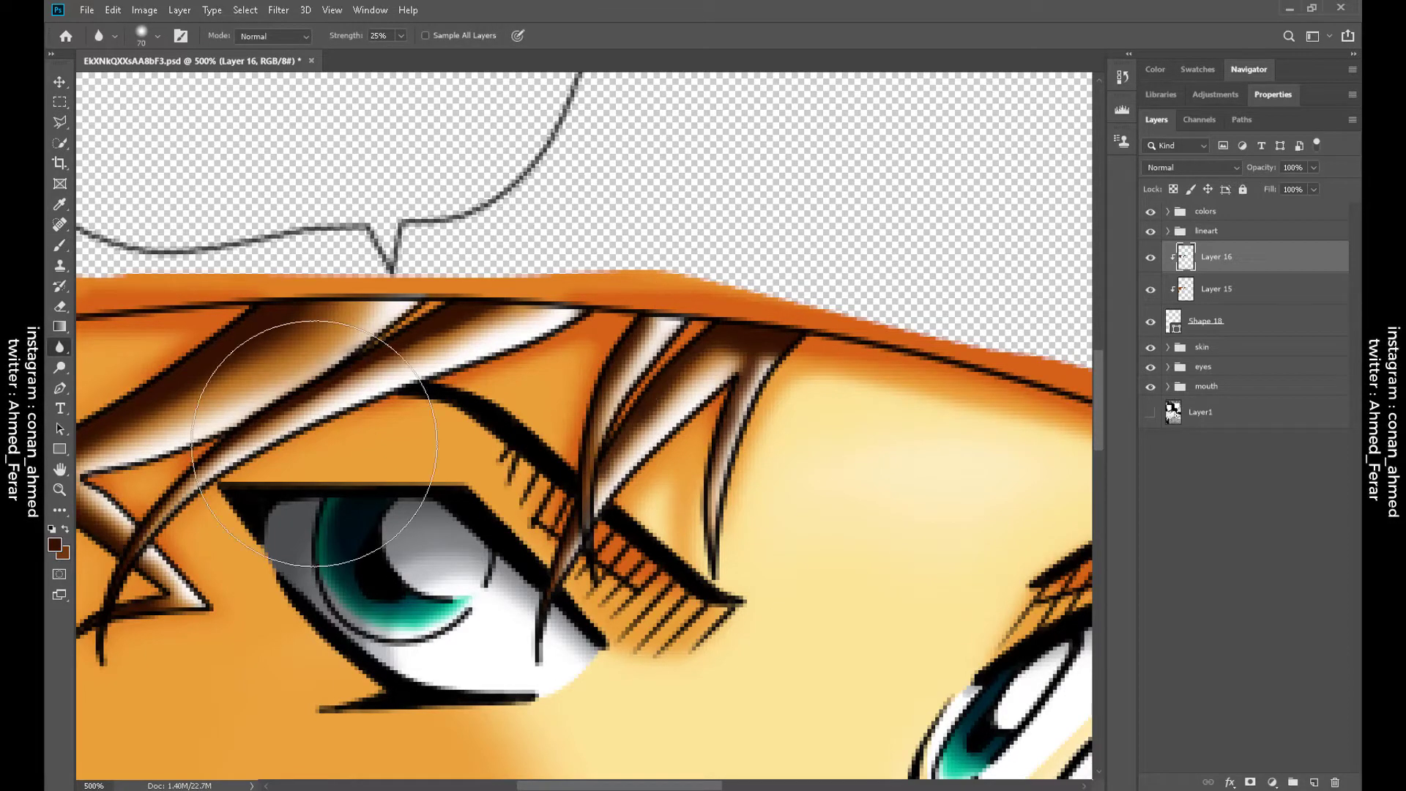
Sample the near-black brown from the brown swatches and fill the sideburn with it
{"action": "scroll", "coordinate": [628, 502], "scroll_direction": "down", "scroll_amount": 2}
{"action": "scroll", "coordinate": [679, 658], "scroll_direction": "down", "scroll_amount": 5}
{"action": "key", "text": "b"}
{"action": "scroll", "coordinate": [668, 642], "scroll_direction": "up", "scroll_amount": 5}
{"action": "scroll", "coordinate": [668, 642], "scroll_direction": "left", "scroll_amount": 4}
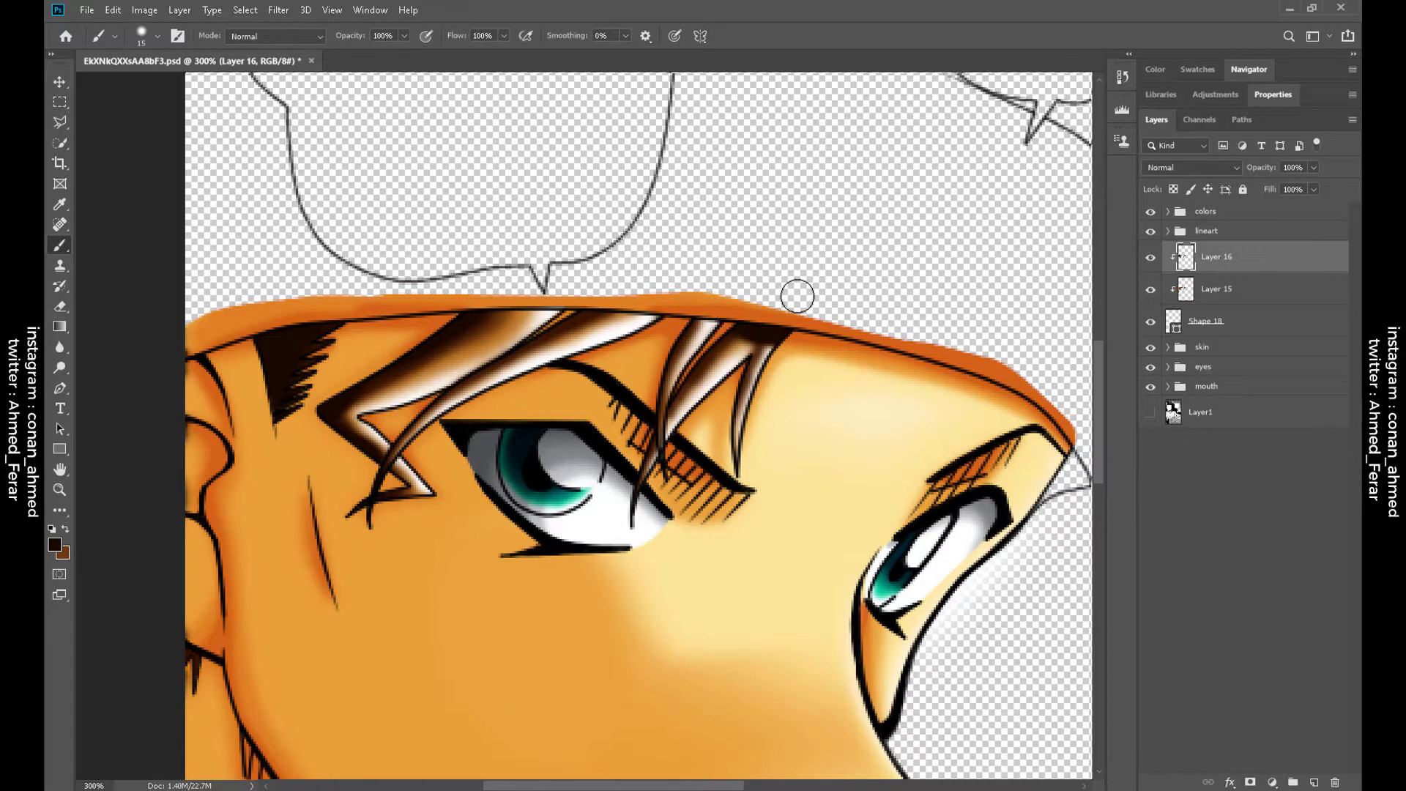
Paint near-black brown along the outer edges of the left bangs with a smaller brush
{"action": "key", "text": "ctrl+plus"}
{"action": "key", "text": "bracketleft"}
{"action": "key", "text": "bracketleft"}
{"action": "key", "text": "bracketleft"}
{"action": "key", "text": "bracketleft"}
{"action": "key", "text": "bracketleft"}
{"action": "key", "text": "bracketleft"}
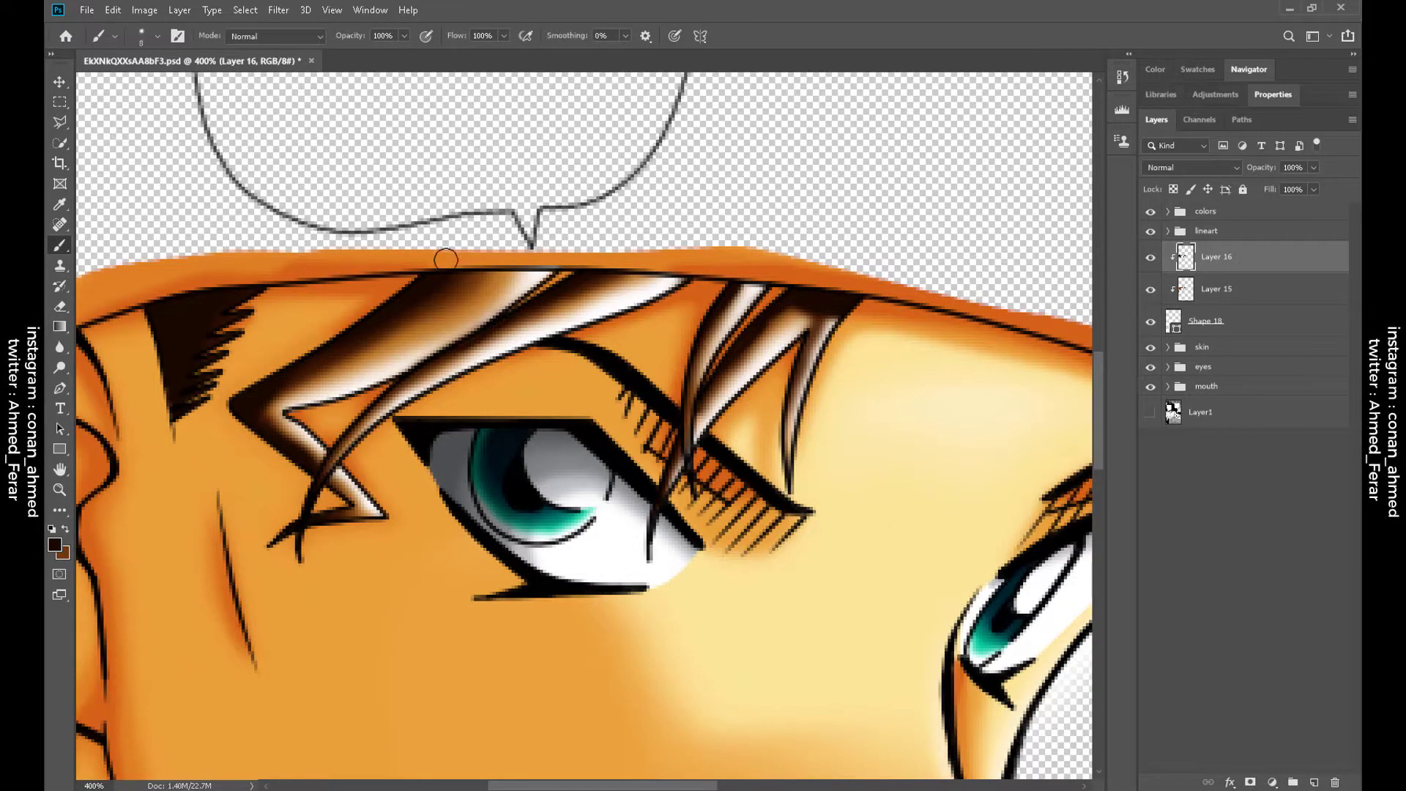
Paint near-black brown at the roots and along the outer edges of the right bangs
{"action": "key", "text": "bracketright"}
{"action": "key", "text": "bracketright"}
{"action": "left_click_drag", "start_coordinate": [780, 297], "coordinate": [729, 385]}
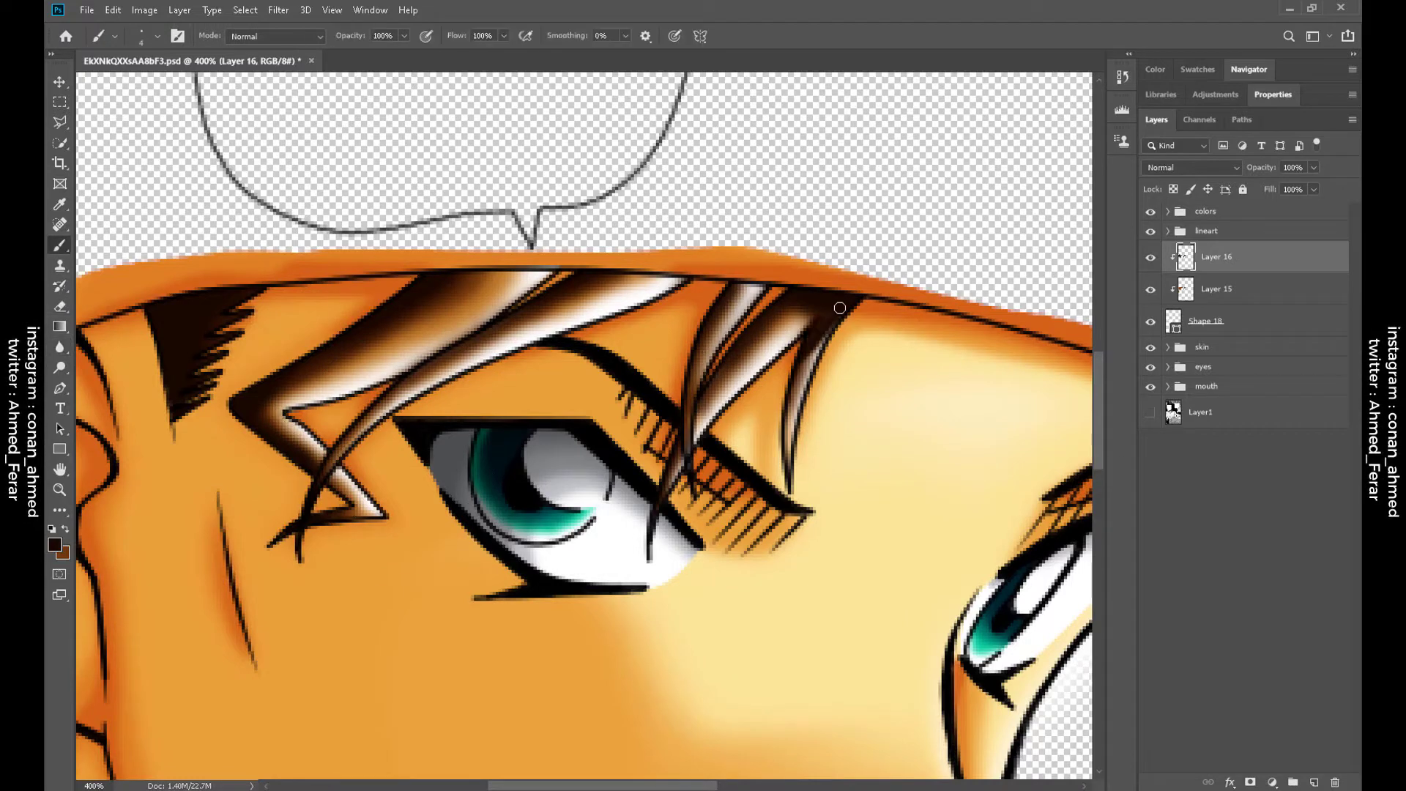
Group the hair shape with its clipped shading layers and name the group hair
{"action": "left_click", "coordinate": [60, 347]}
{"action": "key", "text": "ctrl+minus"}
{"action": "key", "text": "ctrl+minus"}
{"action": "key", "text": "ctrl+minus"}
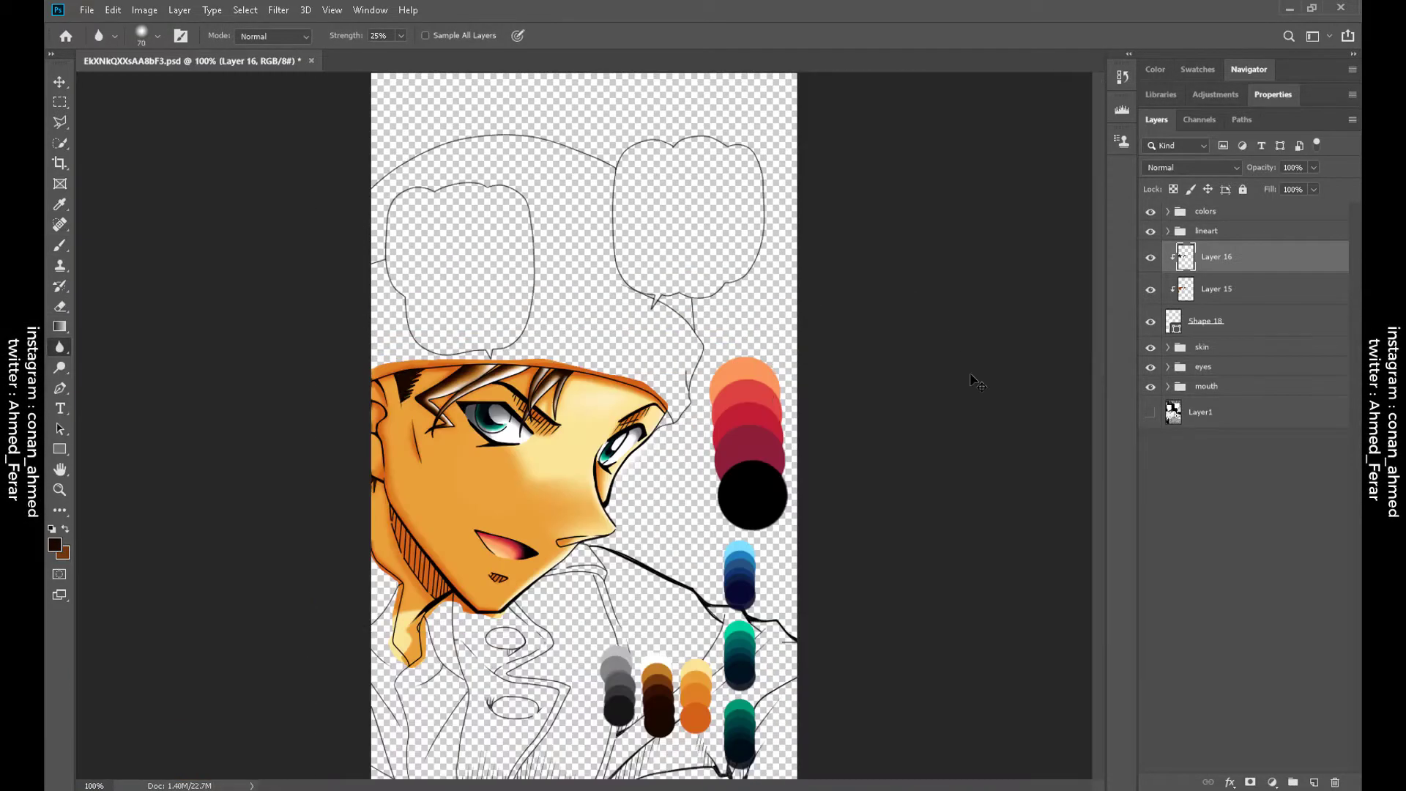
{"action": "left_click", "coordinate": [1338, 321], "text": "shift"}
{"action": "key", "text": "ctrl+g"}
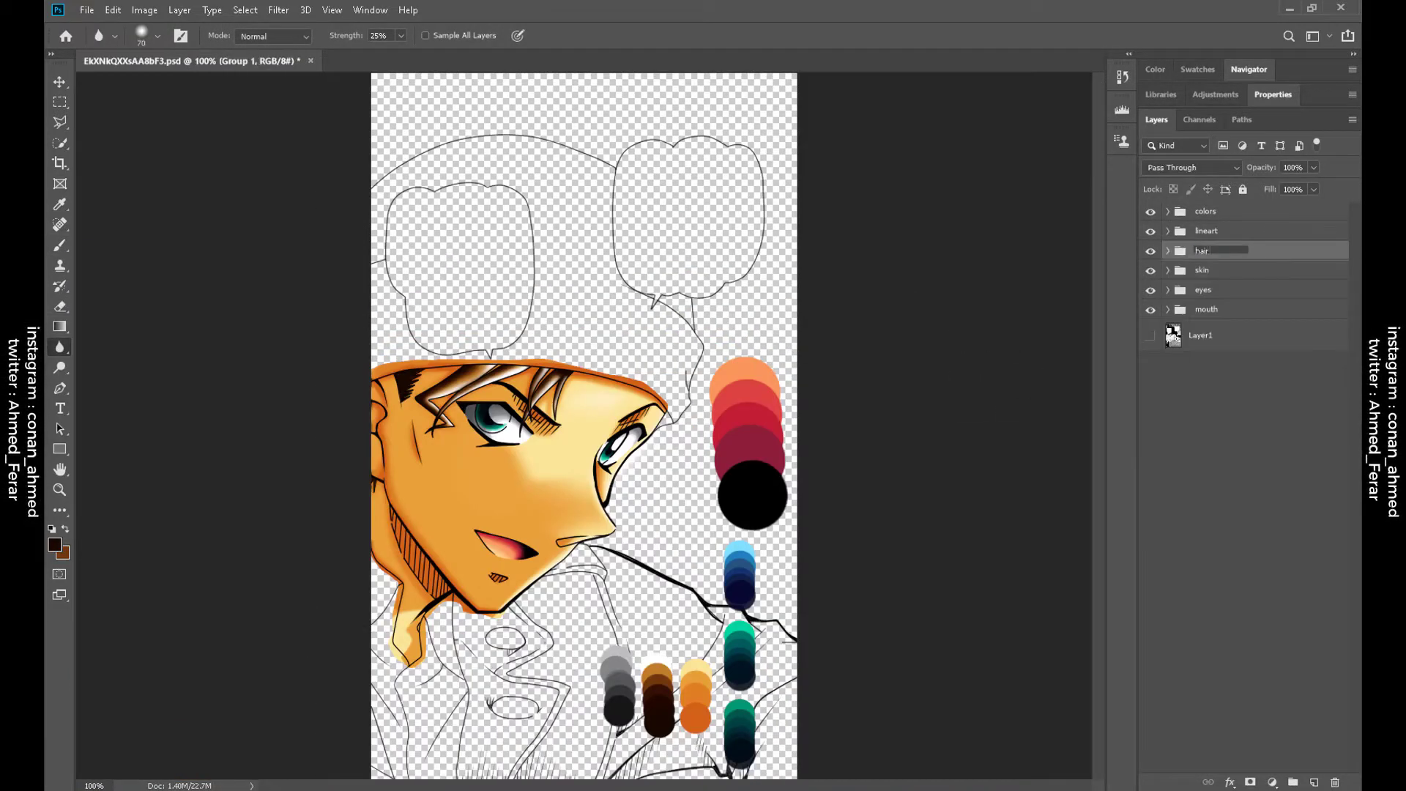
{"action": "key", "text": "Return"}
Add a new layer above the hair group and sample the lightest blue from the blue swatches
{"action": "key", "text": "ctrl+shift+alt+n"}
{"action": "key", "text": "ctrl+plus"}
{"action": "left_click_drag", "start_coordinate": [518, 733], "coordinate": [408, 512]}
{"action": "key", "text": "b"}
{"action": "left_click", "coordinate": [818, 432], "text": "alt"}
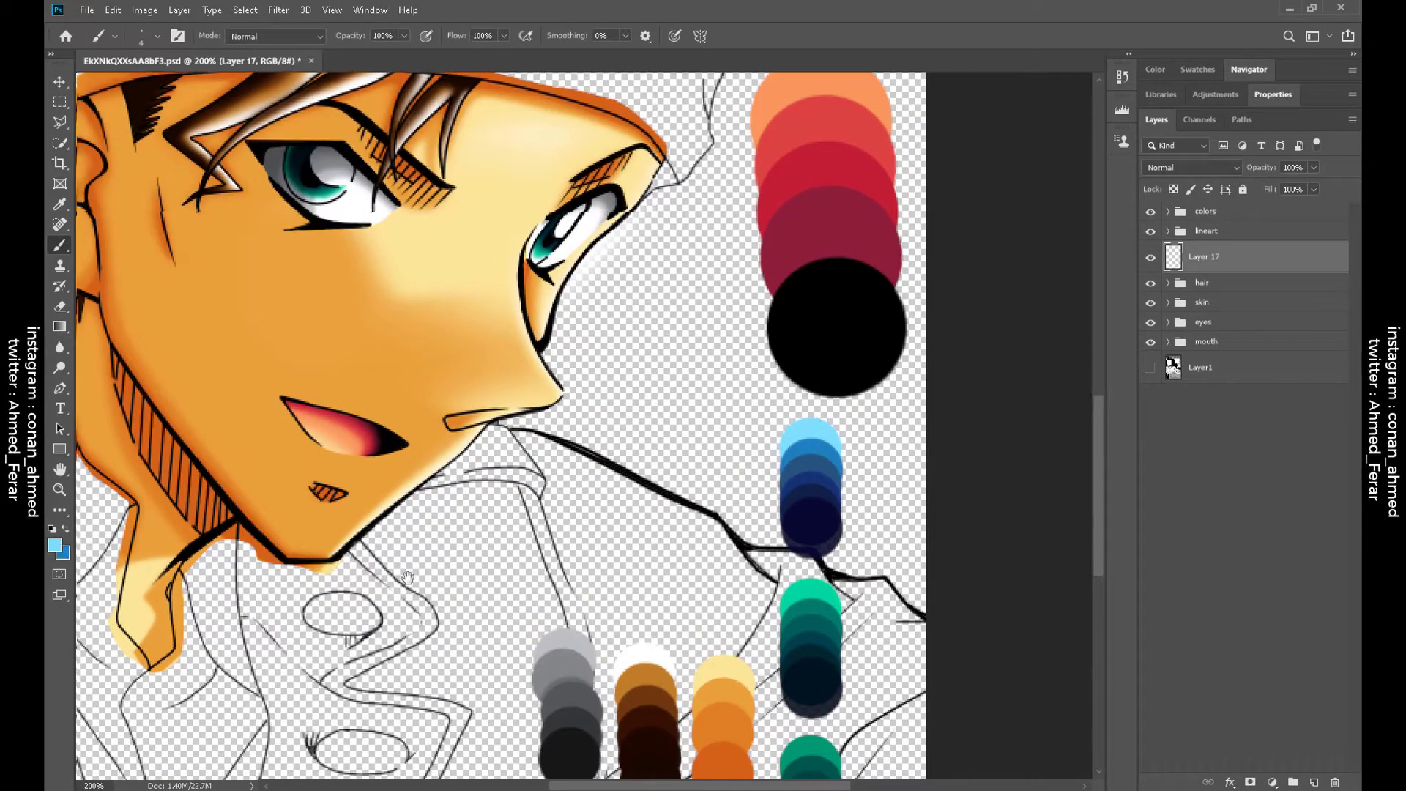
Trace the outer edge of the neck from the canvas edge down to its lowest tip with the Pen tool
{"action": "left_click_drag", "start_coordinate": [408, 578], "coordinate": [717, 263]}
{"action": "key", "text": "ctrl+plus"}
{"action": "key", "text": "ctrl+plus"}
{"action": "key", "text": "ctrl+plus"}
{"action": "key", "text": "p"}
{"action": "left_click", "coordinate": [477, 328]}
{"action": "left_click", "coordinate": [497, 381]}
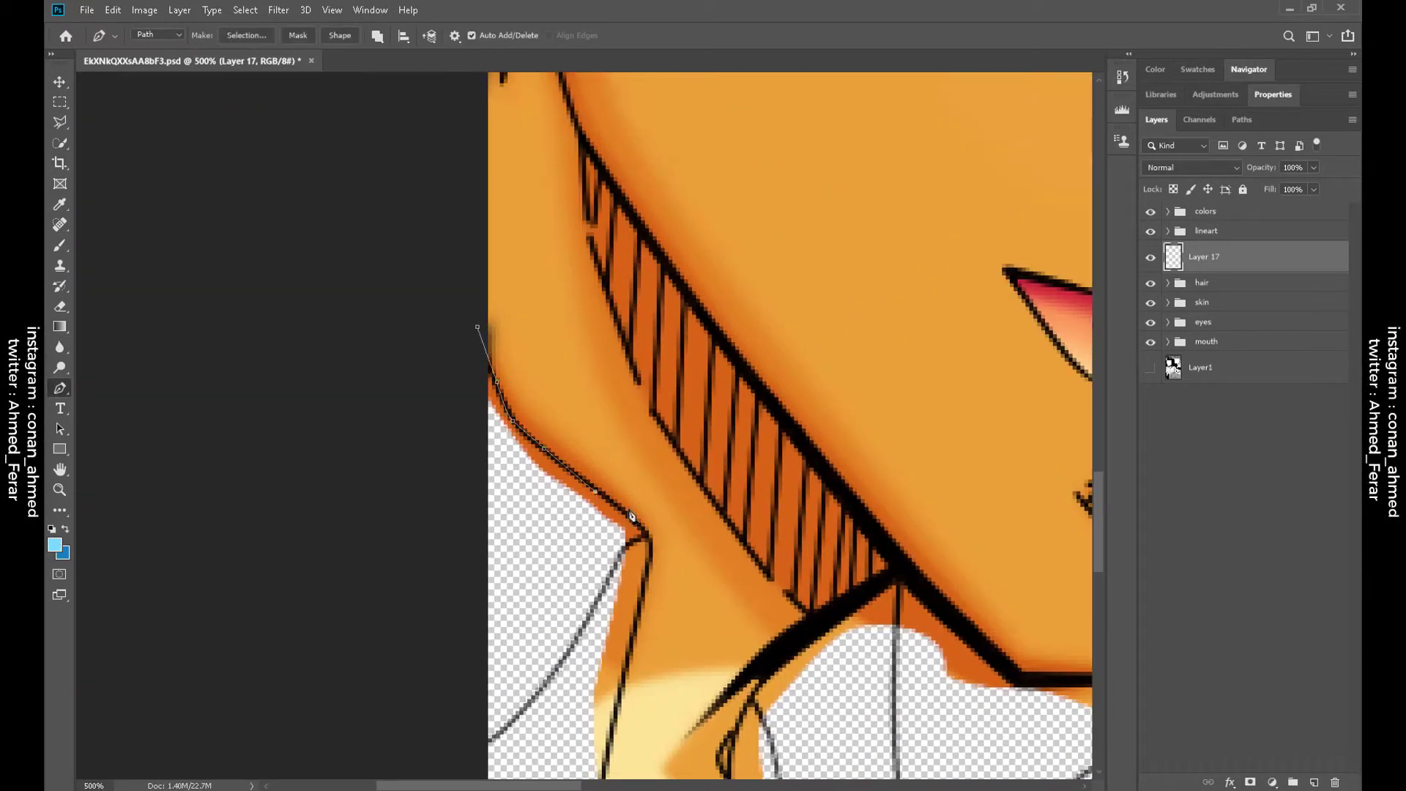
{"action": "left_click", "coordinate": [625, 718]}
{"action": "left_click_drag", "start_coordinate": [625, 718], "coordinate": [649, 444]}
{"action": "left_click", "coordinate": [630, 573]}
{"action": "scroll", "coordinate": [705, 683], "scroll_direction": "up", "scroll_amount": 3}
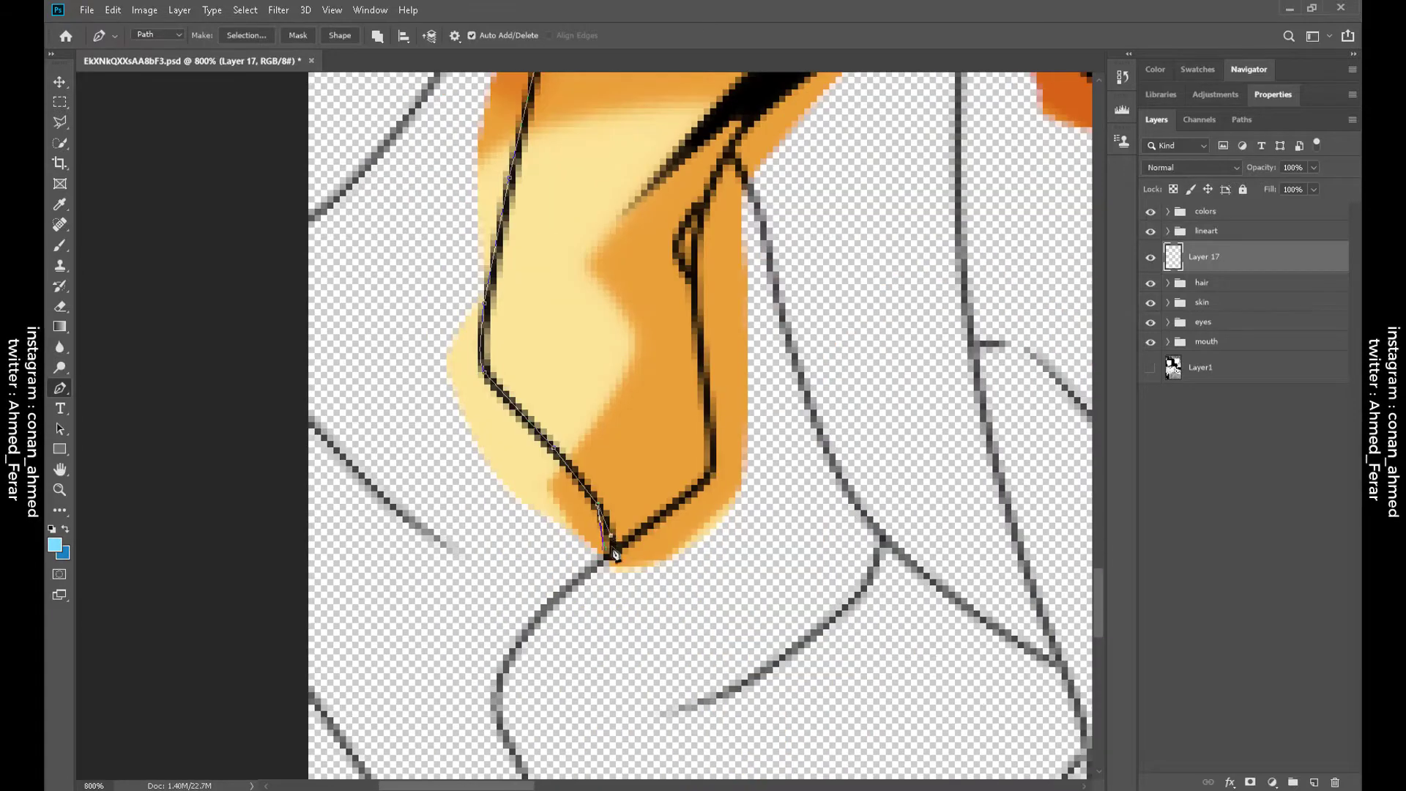
Extend the path along the jaw, the collar and the jacket's shoulder line to the right canvas edge
{"action": "left_click_drag", "start_coordinate": [750, 117], "coordinate": [671, 341]}
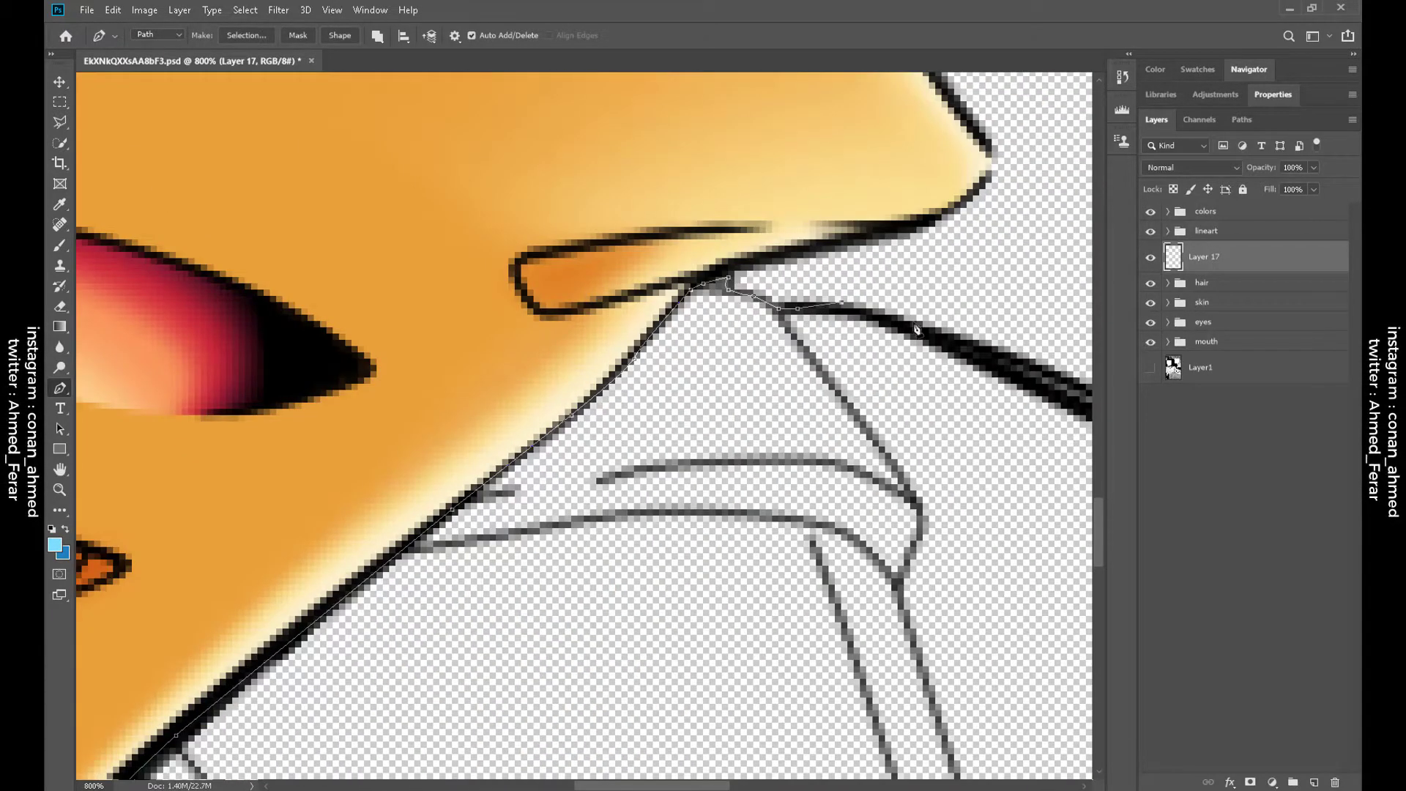
{"action": "left_click", "coordinate": [911, 322]}
{"action": "left_click_drag", "start_coordinate": [987, 343], "coordinate": [492, 292]}
{"action": "left_click_drag", "start_coordinate": [780, 477], "coordinate": [471, 351]}
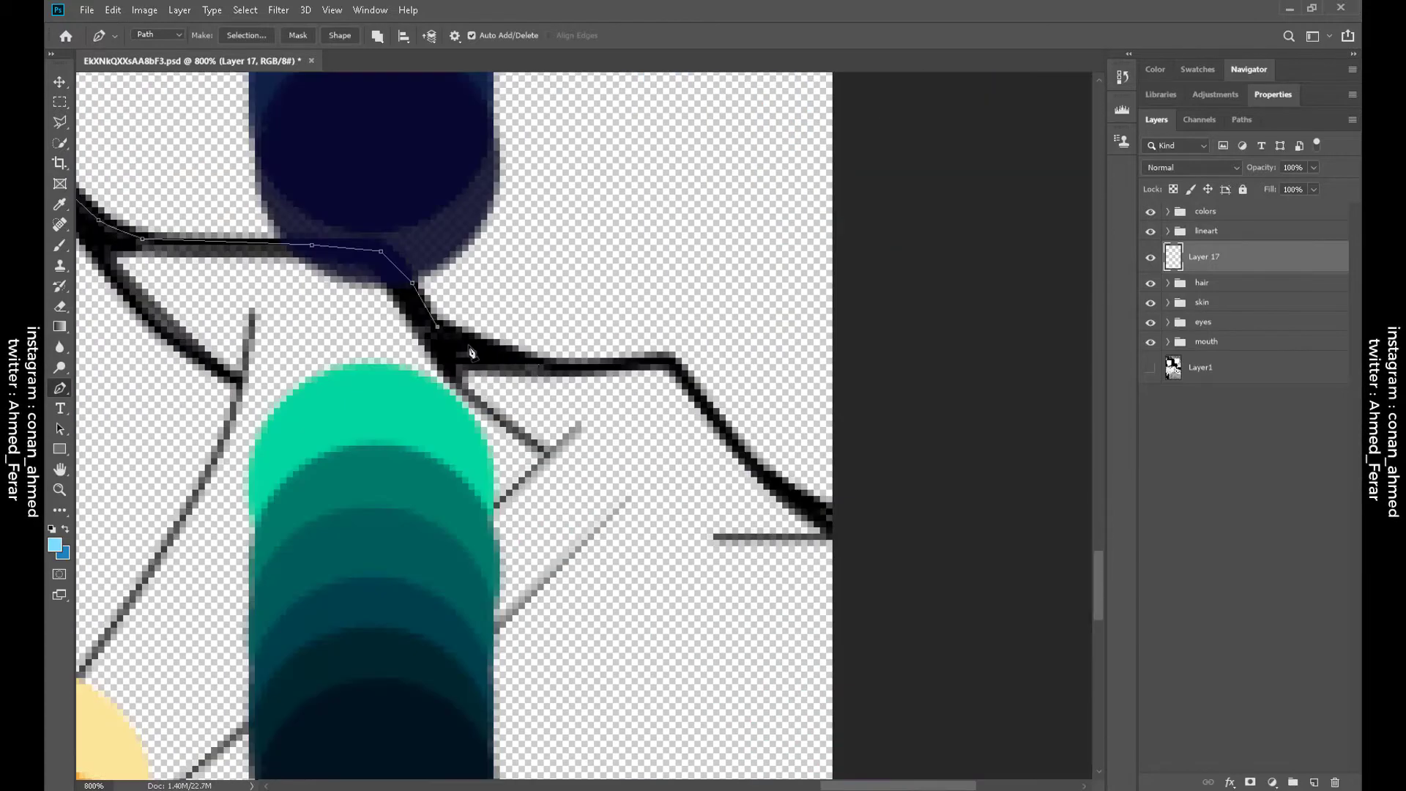
{"action": "left_click_drag", "start_coordinate": [941, 529], "coordinate": [916, 613]}
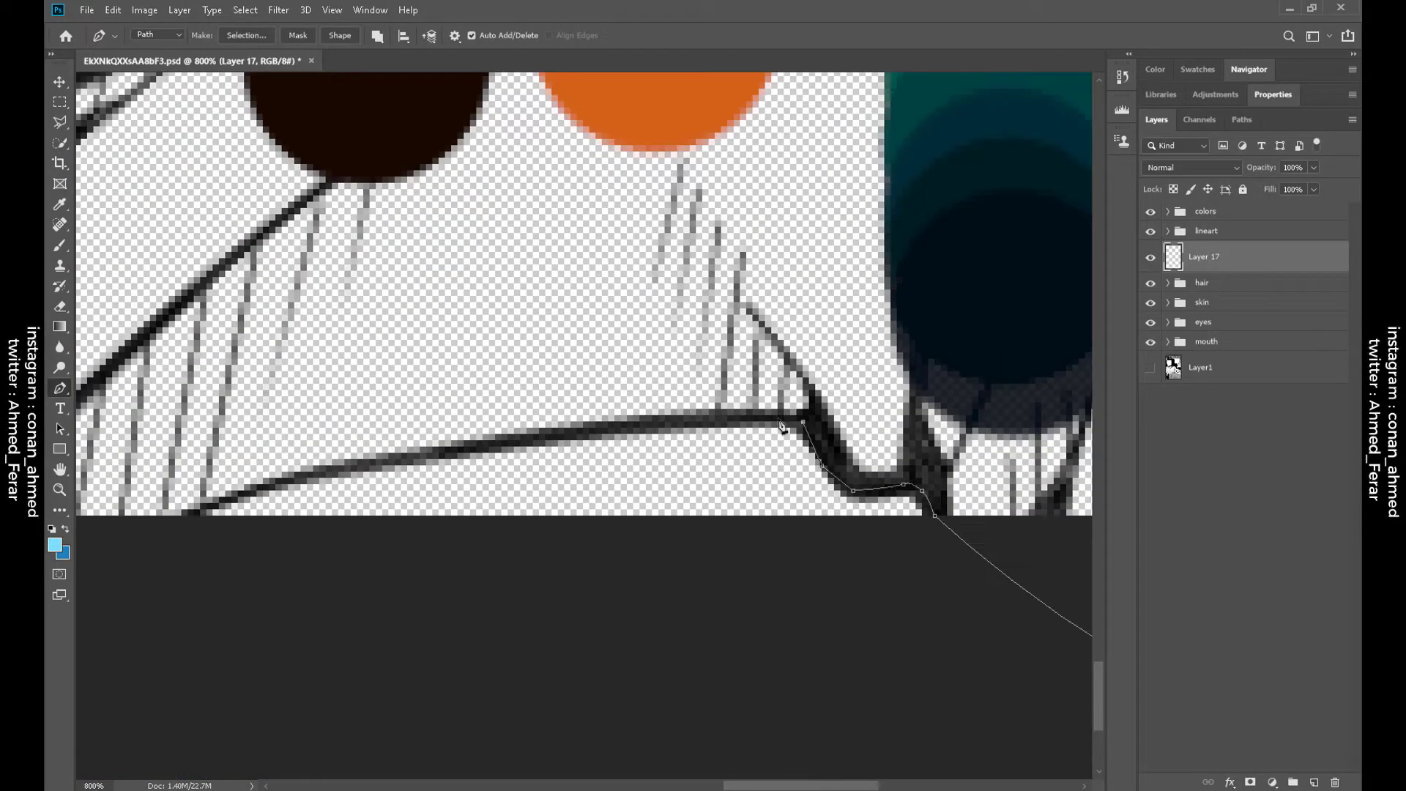
Carry the path beneath the bottom canvas edge and up the jacket's inner front edge to the chin
{"action": "left_click_drag", "start_coordinate": [225, 517], "coordinate": [727, 654]}
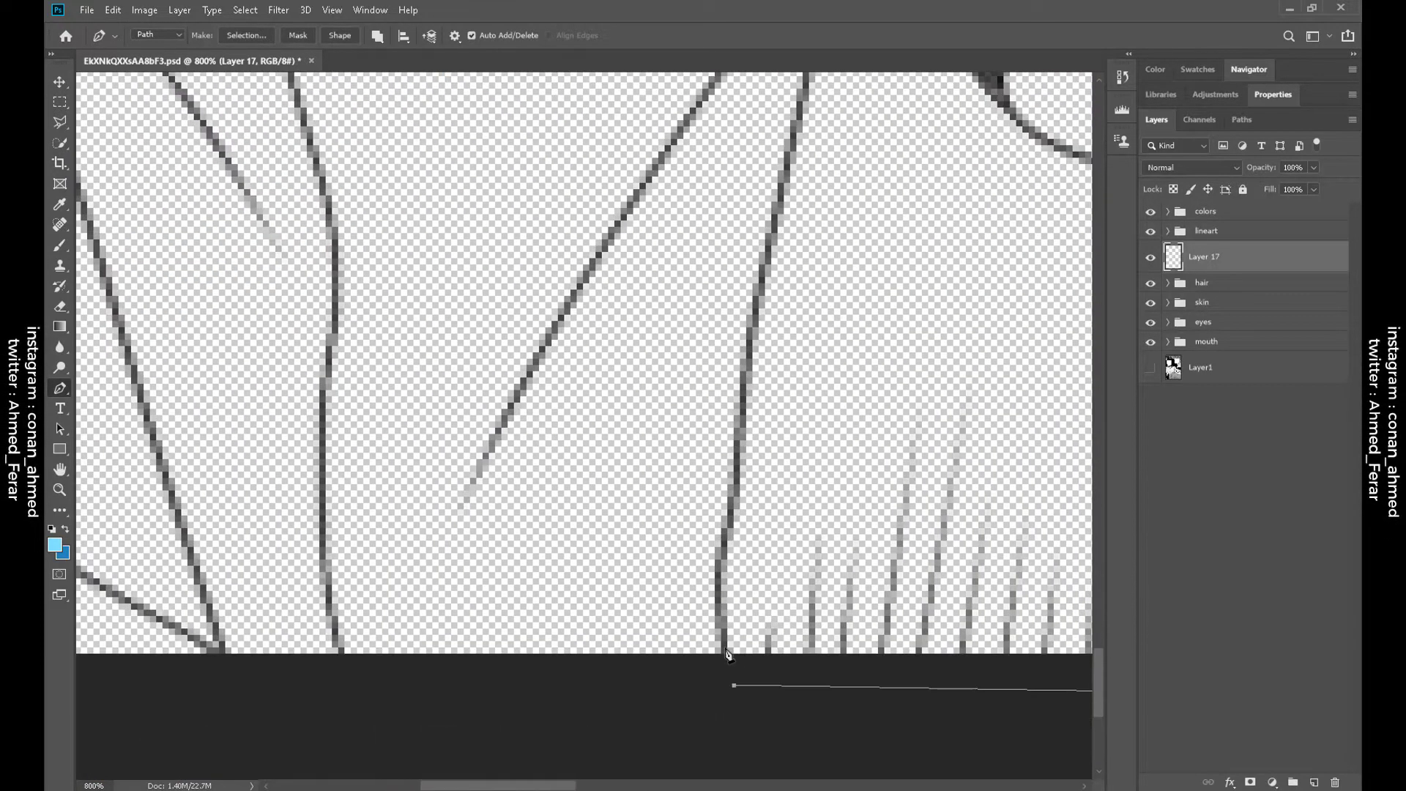
{"action": "left_click_drag", "start_coordinate": [741, 465], "coordinate": [698, 559]}
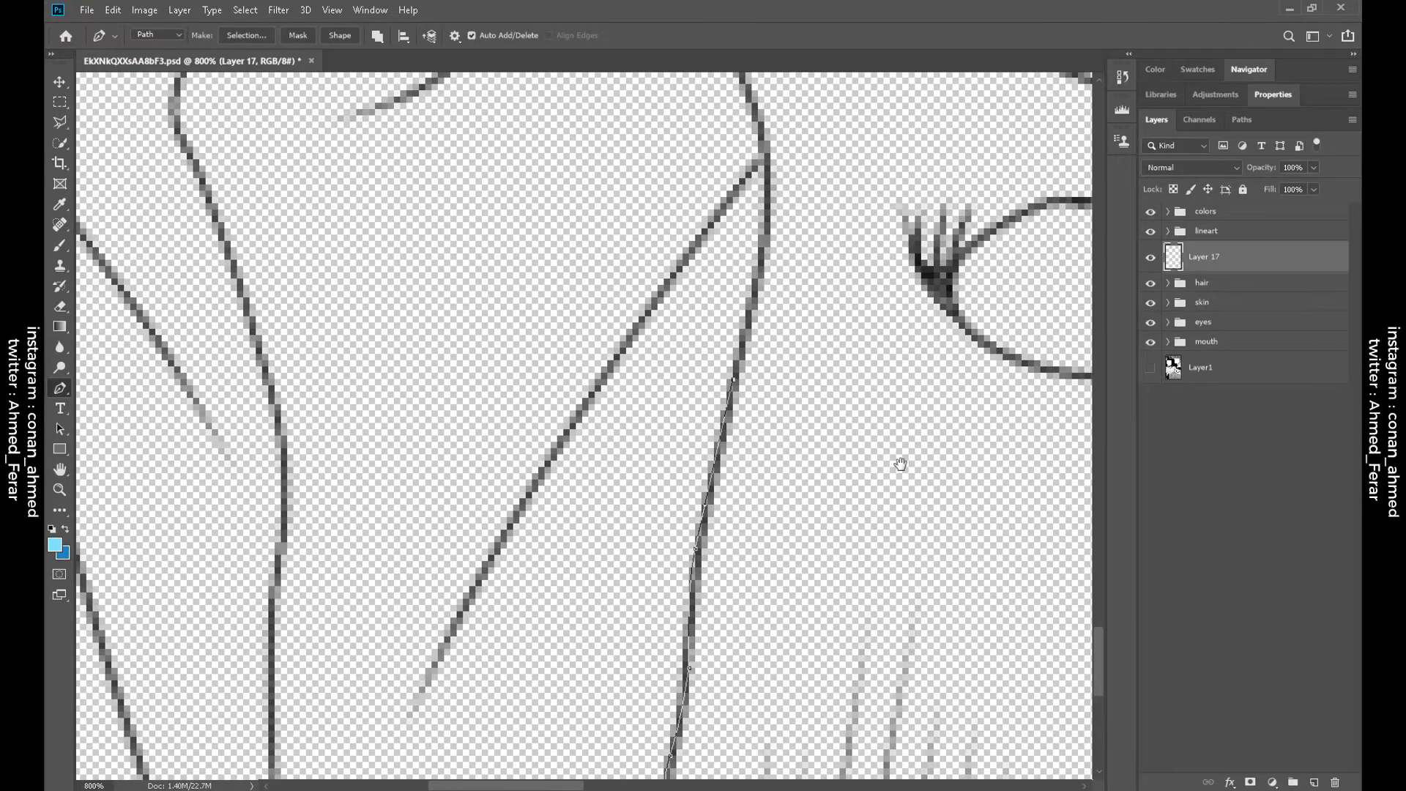
{"action": "left_click_drag", "start_coordinate": [900, 464], "coordinate": [551, 483]}
{"action": "left_click_drag", "start_coordinate": [403, 295], "coordinate": [696, 469]}
{"action": "left_click_drag", "start_coordinate": [667, 308], "coordinate": [722, 622]}
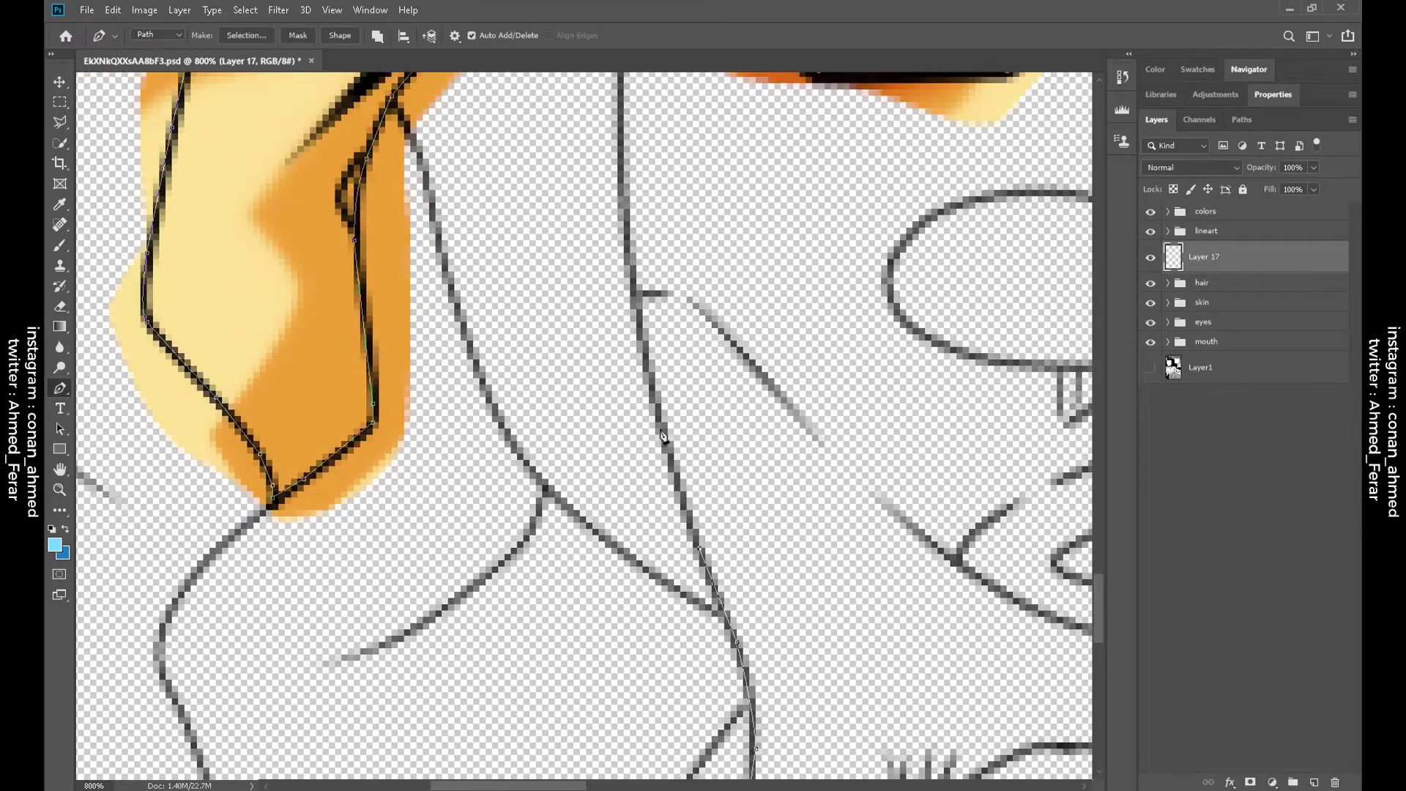
{"action": "left_click_drag", "start_coordinate": [628, 196], "coordinate": [672, 533]}
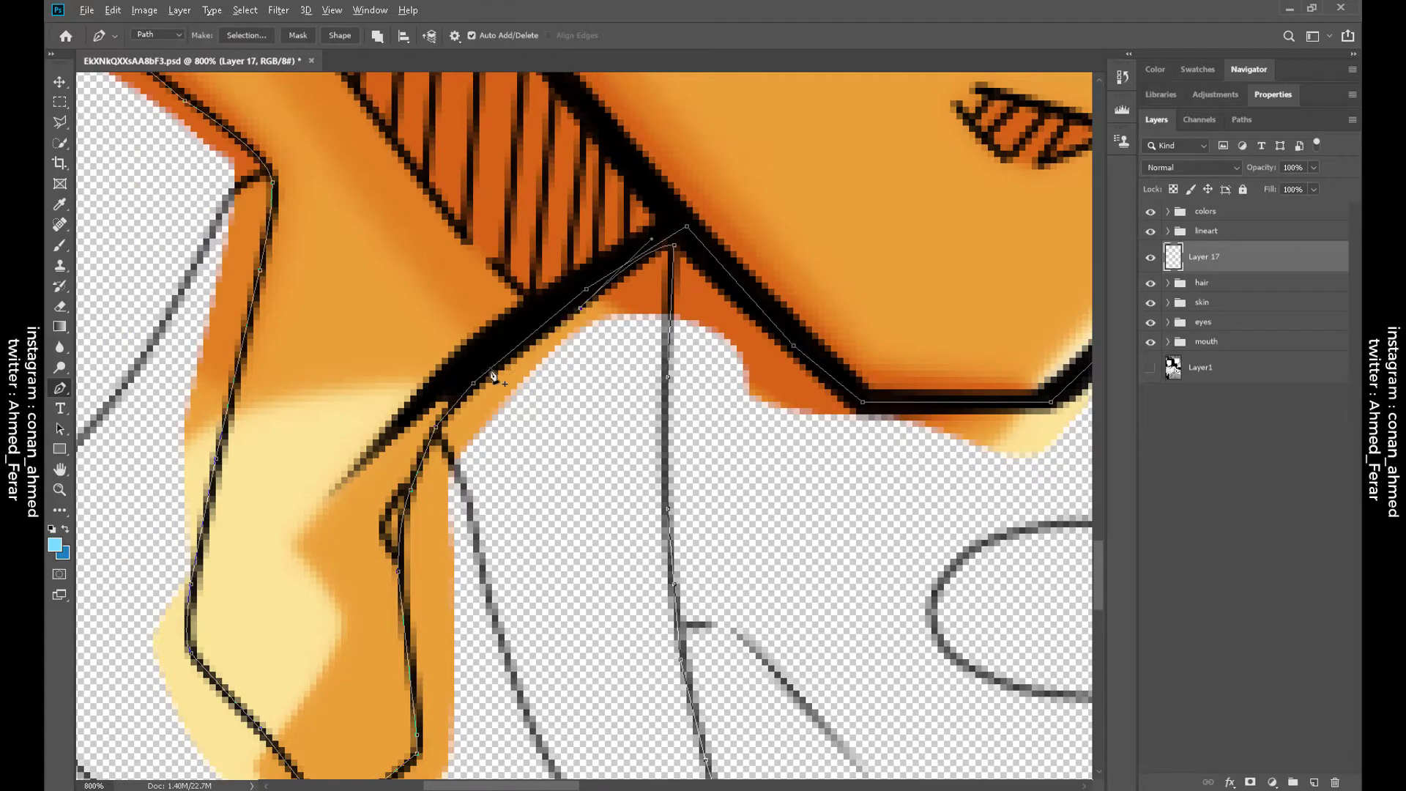
Run the path back around the neck's inner edge, lowest tip and outer edge to the left canvas edge
{"action": "scroll", "coordinate": [547, 426], "scroll_direction": "down", "scroll_amount": 3}
{"action": "scroll", "coordinate": [740, 442], "scroll_direction": "up", "scroll_amount": 5}
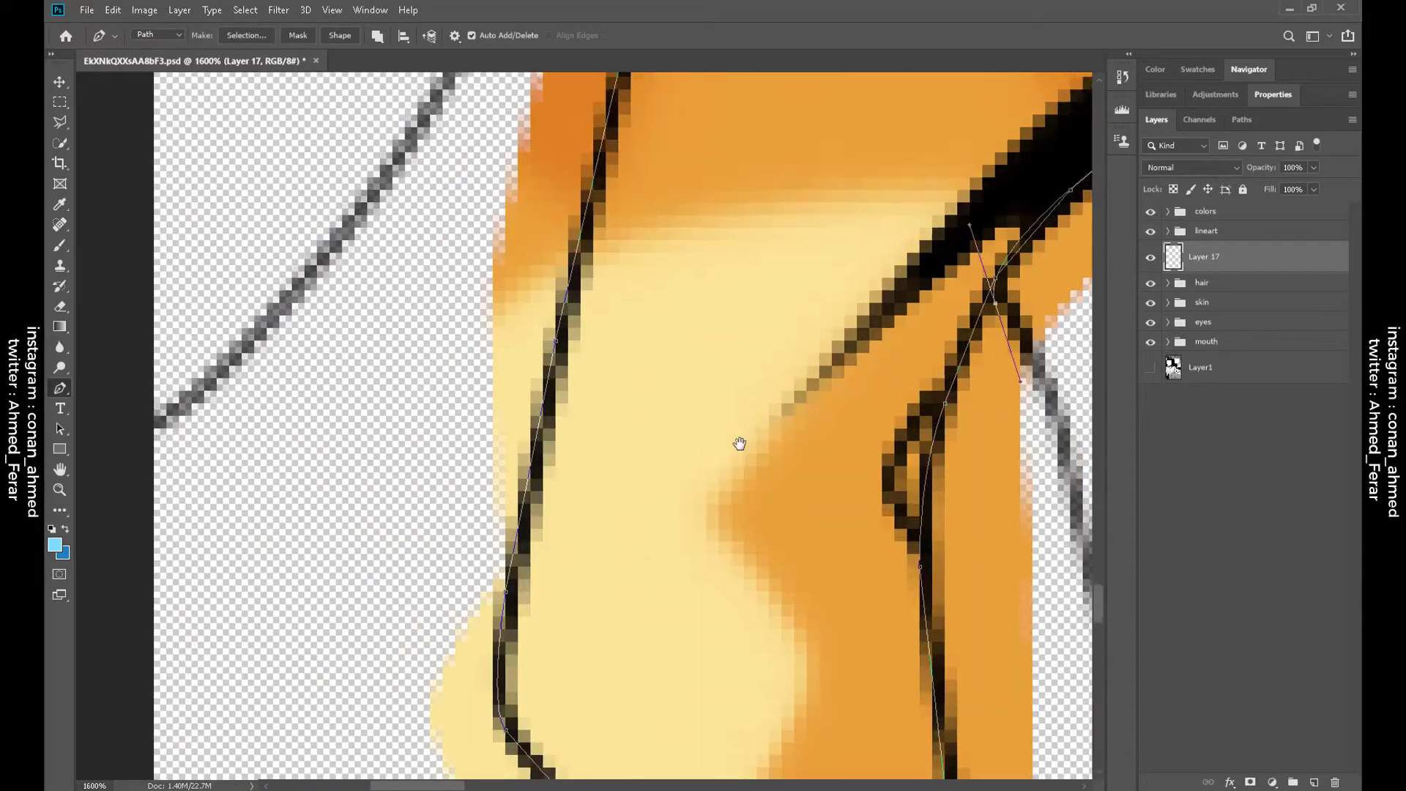
{"action": "left_click_drag", "start_coordinate": [712, 401], "coordinate": [770, 35]}
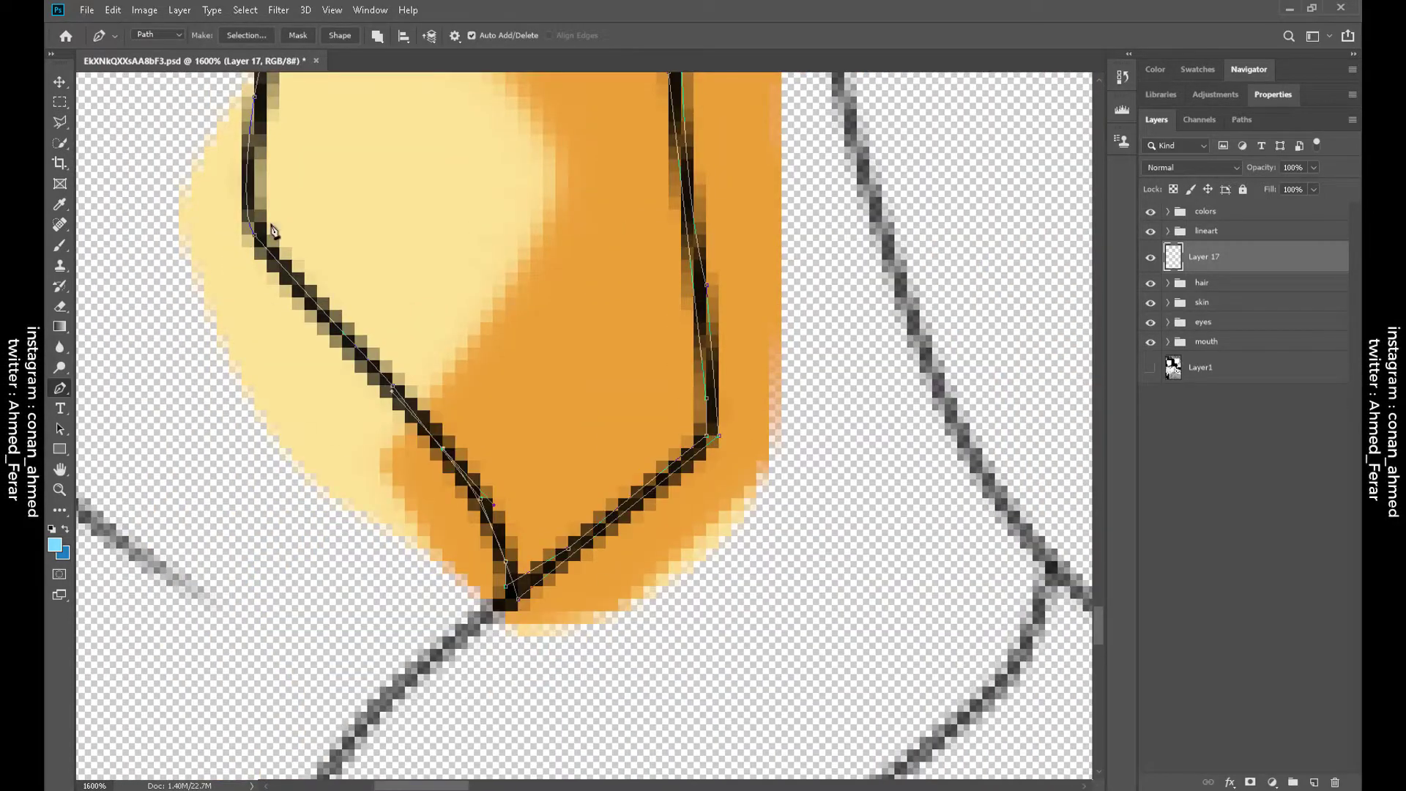
{"action": "left_click_drag", "start_coordinate": [272, 232], "coordinate": [751, 289]}
{"action": "left_click_drag", "start_coordinate": [700, 200], "coordinate": [778, 503]}
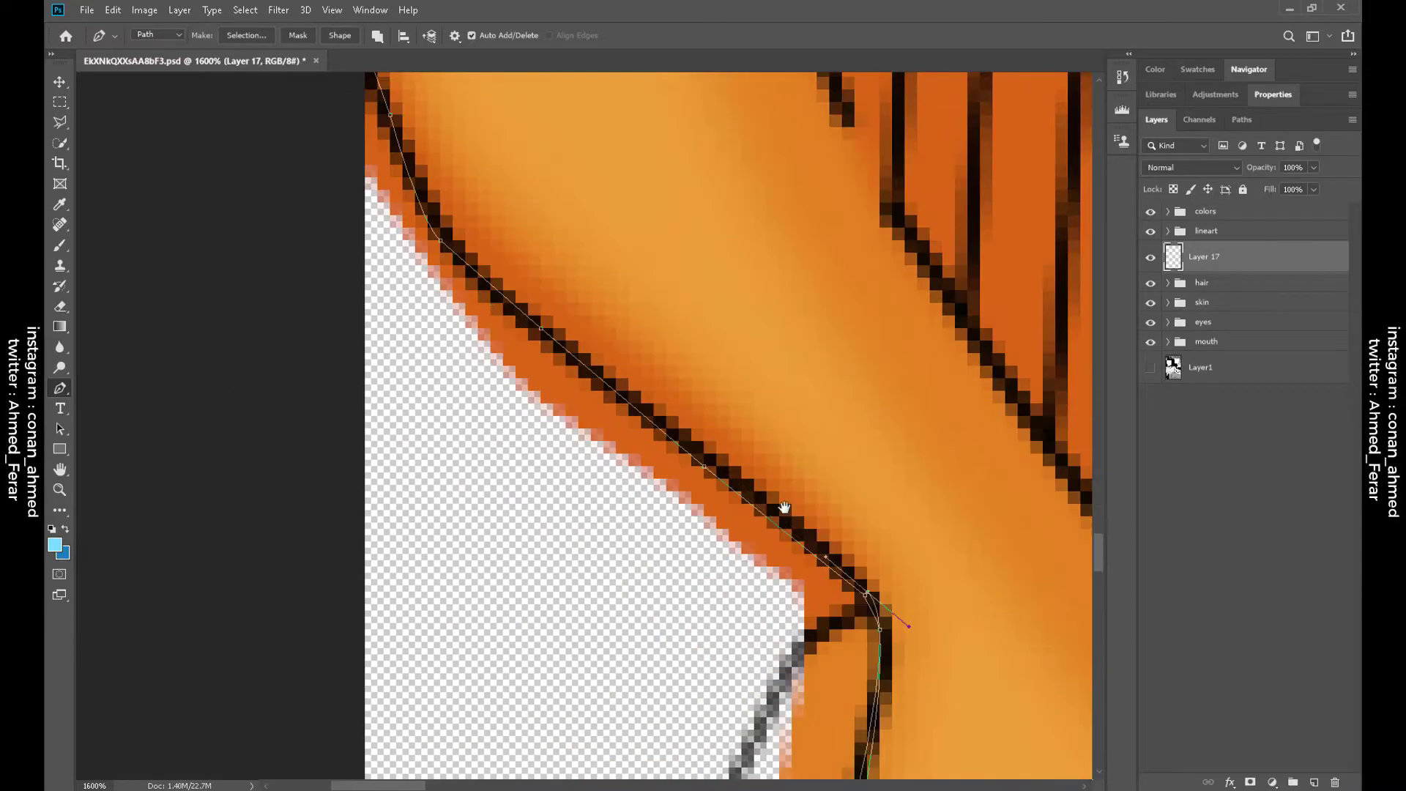
{"action": "left_click_drag", "start_coordinate": [410, 300], "coordinate": [443, 477]}
Close the jacket path outside the canvas and convert it to a light blue shape layer
{"action": "key", "text": "ctrl+minus"}
{"action": "key", "text": "ctrl+minus"}
{"action": "key", "text": "ctrl+minus"}
{"action": "key", "text": "ctrl+minus"}
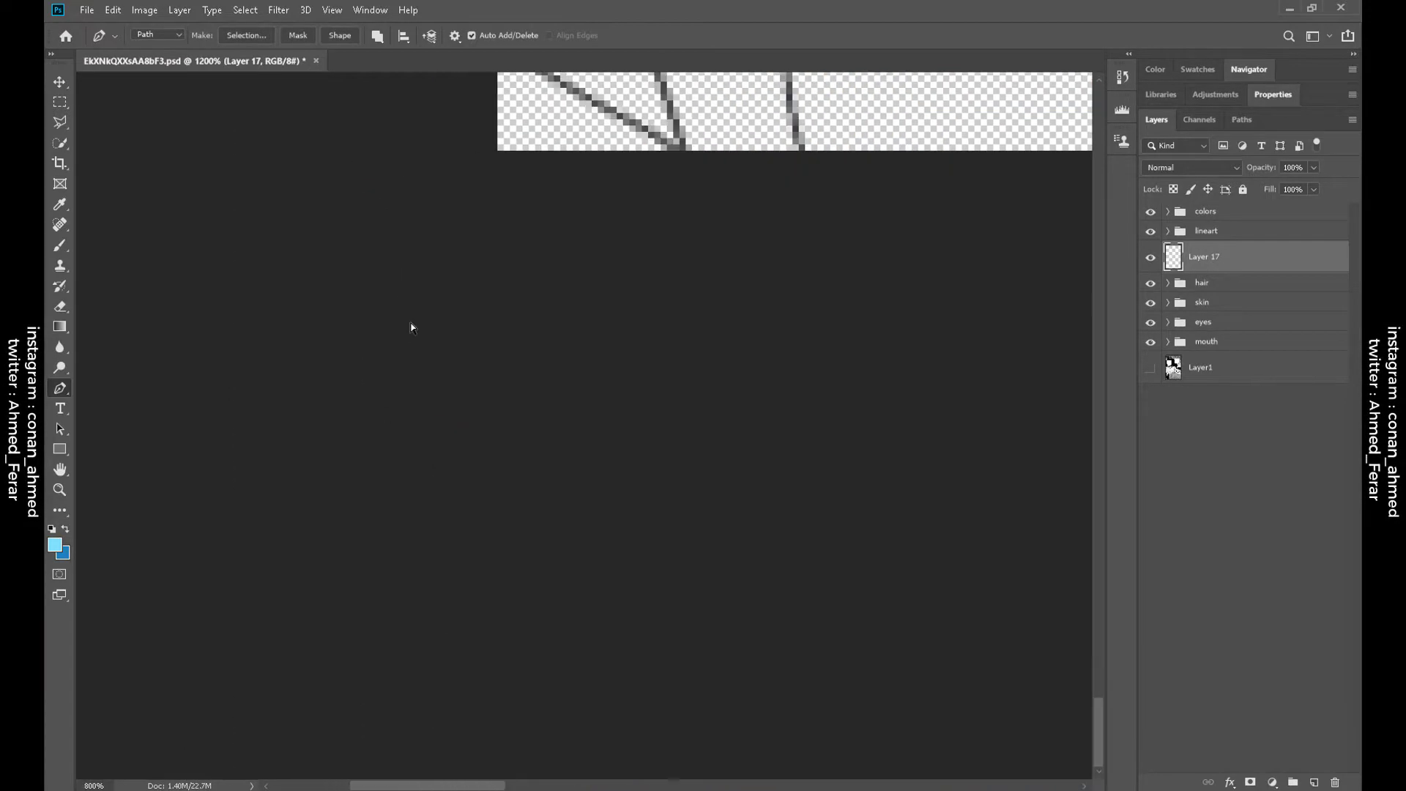
{"action": "left_click_drag", "start_coordinate": [411, 323], "coordinate": [631, 396]}
{"action": "left_click", "coordinate": [631, 396]}
{"action": "key", "text": "ctrl+0"}
{"action": "left_click", "coordinate": [340, 35]}
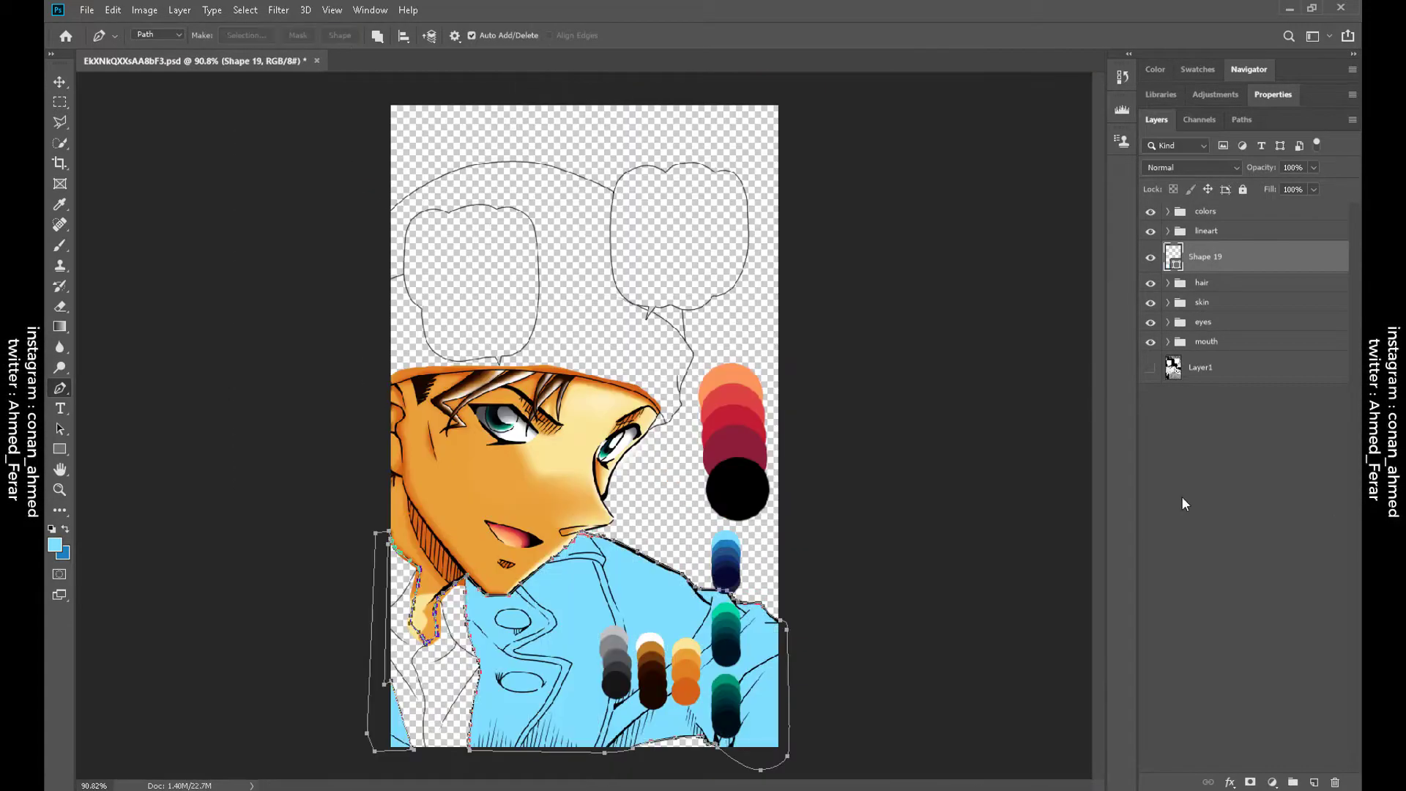
Clip the blank layer to the jacket shape and trace the hat's lower edge from the left canvas edge past the bangs
{"action": "left_click", "coordinate": [1174, 272], "text": "alt"}
{"action": "scroll", "coordinate": [560, 429], "scroll_direction": "up", "scroll_amount": 3}
{"action": "scroll", "coordinate": [561, 428], "scroll_direction": "up", "scroll_amount": 2}
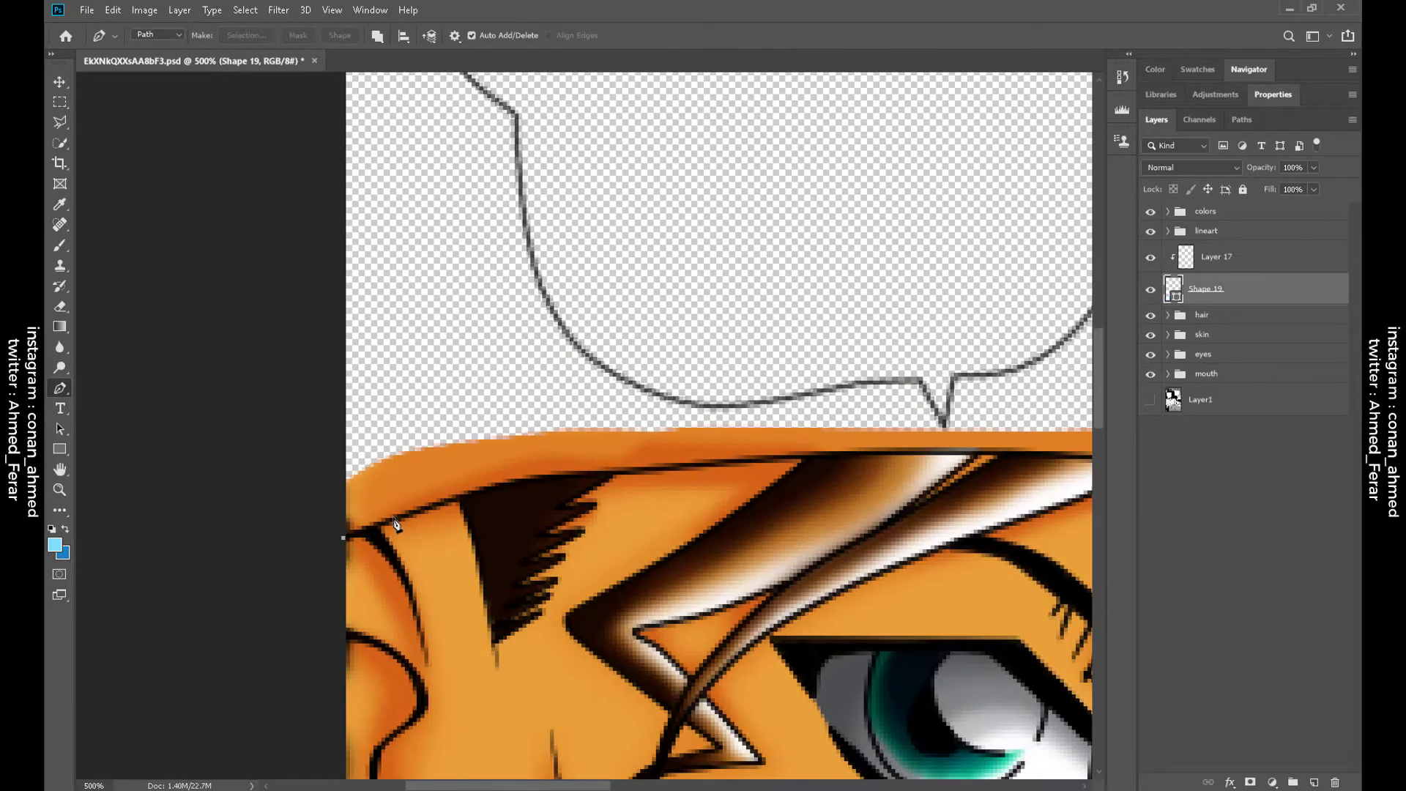
{"action": "left_click", "coordinate": [732, 463]}
{"action": "left_click_drag", "start_coordinate": [733, 463], "coordinate": [337, 455]}
{"action": "left_click", "coordinate": [585, 450]}
{"action": "left_click", "coordinate": [753, 461]}
{"action": "left_click", "coordinate": [875, 474]}
{"action": "left_click_drag", "start_coordinate": [875, 474], "coordinate": [442, 402]}
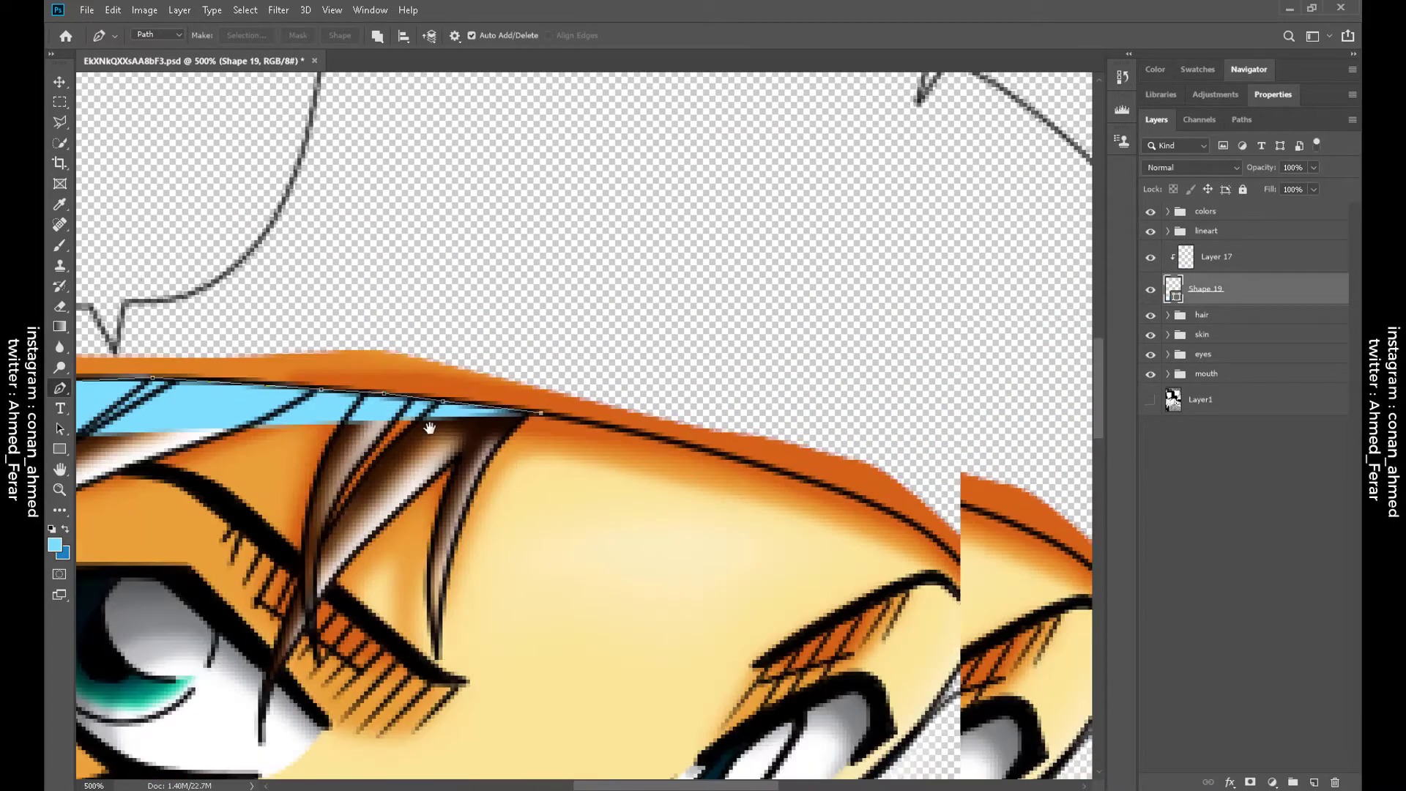
Extend the path along the hat's lower edge over the forehead and around its corner beside the far eye
{"action": "left_click", "coordinate": [643, 432]}
{"action": "left_click", "coordinate": [792, 471]}
{"action": "left_click_drag", "start_coordinate": [922, 531], "coordinate": [454, 450]}
{"action": "left_click", "coordinate": [526, 521]}
{"action": "left_click", "coordinate": [483, 608]}
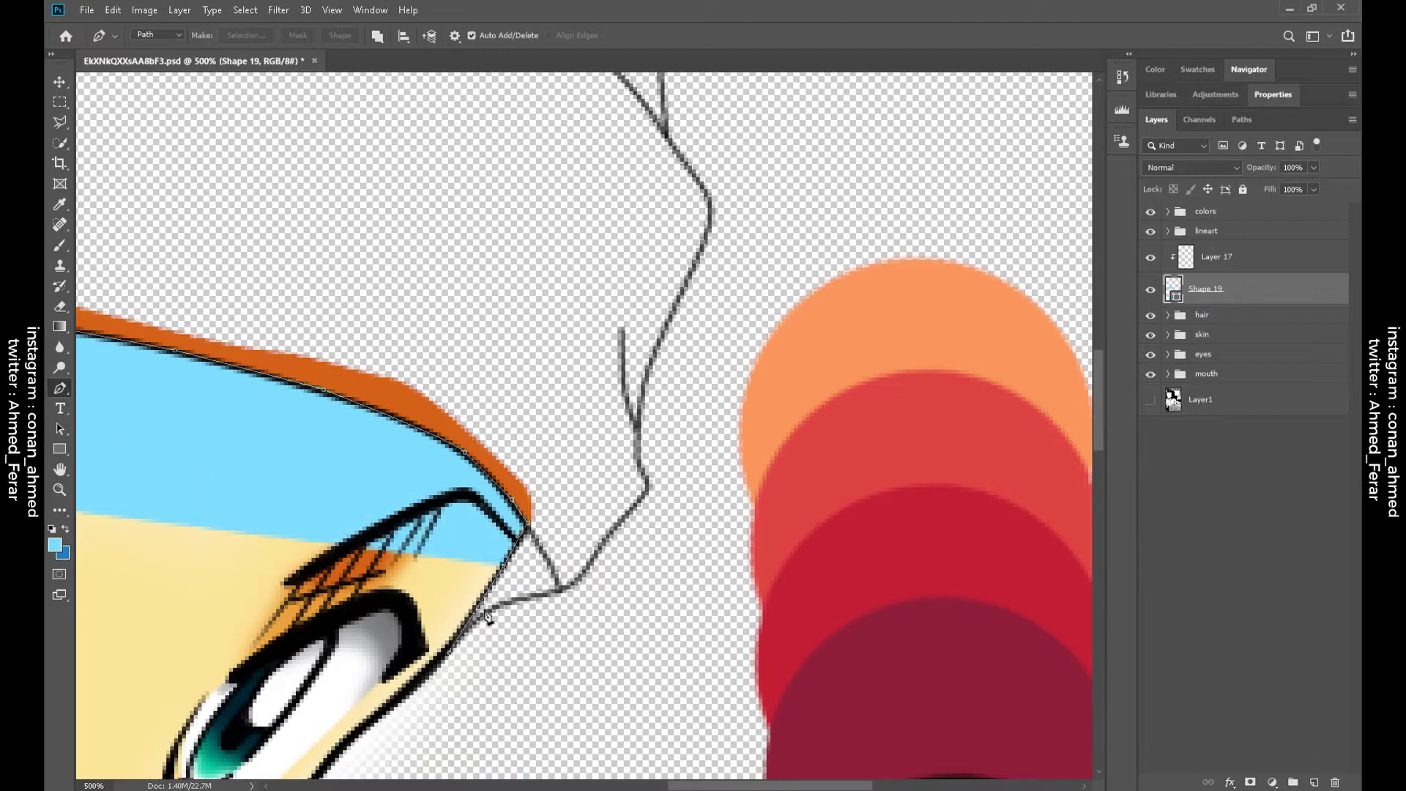
{"action": "left_click", "coordinate": [561, 592]}
{"action": "scroll", "coordinate": [608, 557], "scroll_direction": "up", "scroll_amount": 2}
Trace the hat's right contour upward to the lower edge of the right speech bubble
{"action": "left_click", "coordinate": [677, 421]}
{"action": "left_click", "coordinate": [691, 280]}
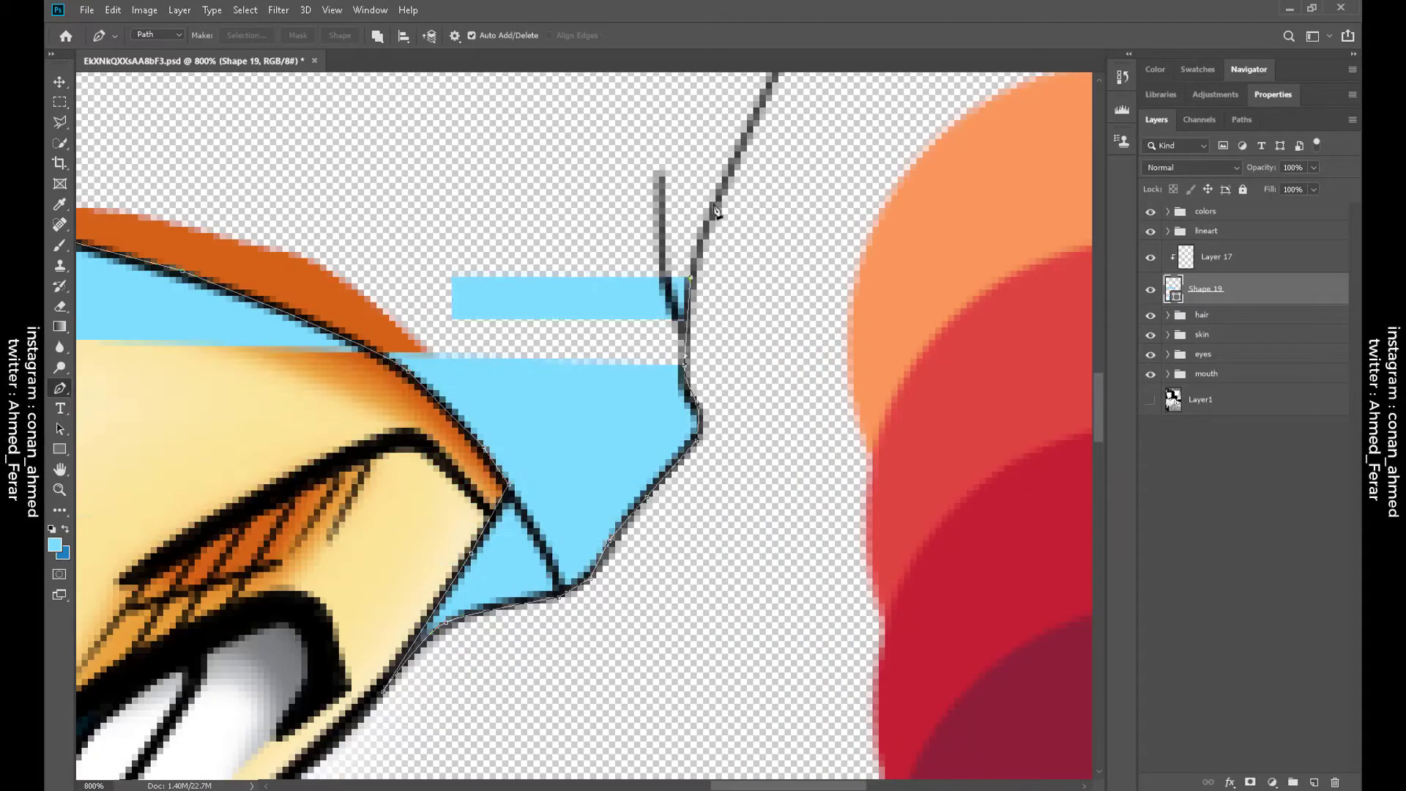
{"action": "left_click", "coordinate": [716, 203]}
{"action": "scroll", "coordinate": [718, 213], "scroll_direction": "up", "scroll_amount": 5}
{"action": "left_click", "coordinate": [721, 364]}
{"action": "left_click", "coordinate": [724, 306]}
{"action": "left_click", "coordinate": [663, 222]}
{"action": "left_click_drag", "start_coordinate": [663, 222], "coordinate": [681, 537]}
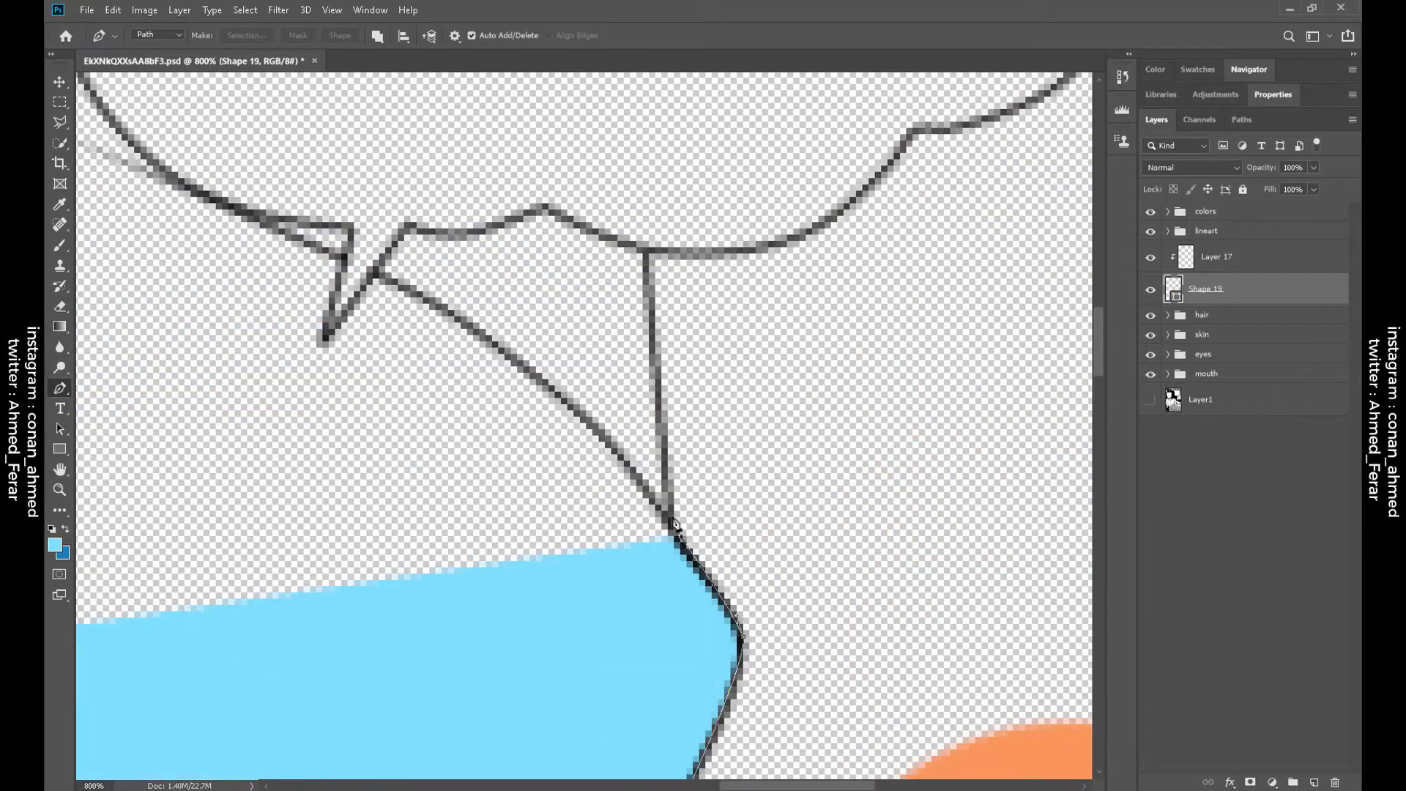
{"action": "left_click", "coordinate": [674, 511]}
{"action": "left_click", "coordinate": [639, 248]}
Trace the right speech bubble's scalloped lower edge to the tip of its tail
{"action": "left_click_drag", "start_coordinate": [640, 248], "coordinate": [767, 424]}
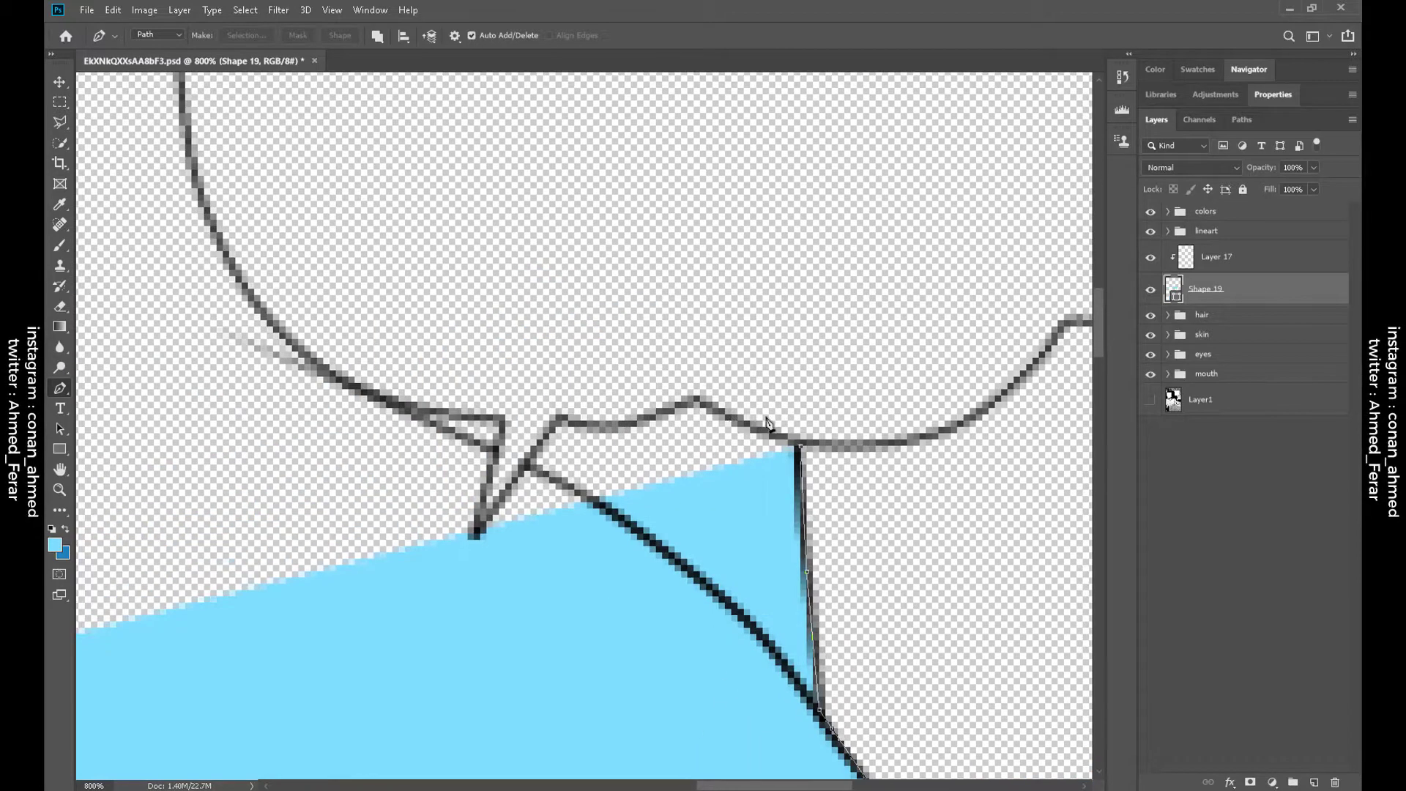
{"action": "left_click", "coordinate": [697, 401]}
{"action": "left_click", "coordinate": [613, 426]}
{"action": "left_click", "coordinate": [563, 420]}
{"action": "left_click", "coordinate": [542, 440]}
{"action": "left_click", "coordinate": [483, 516]}
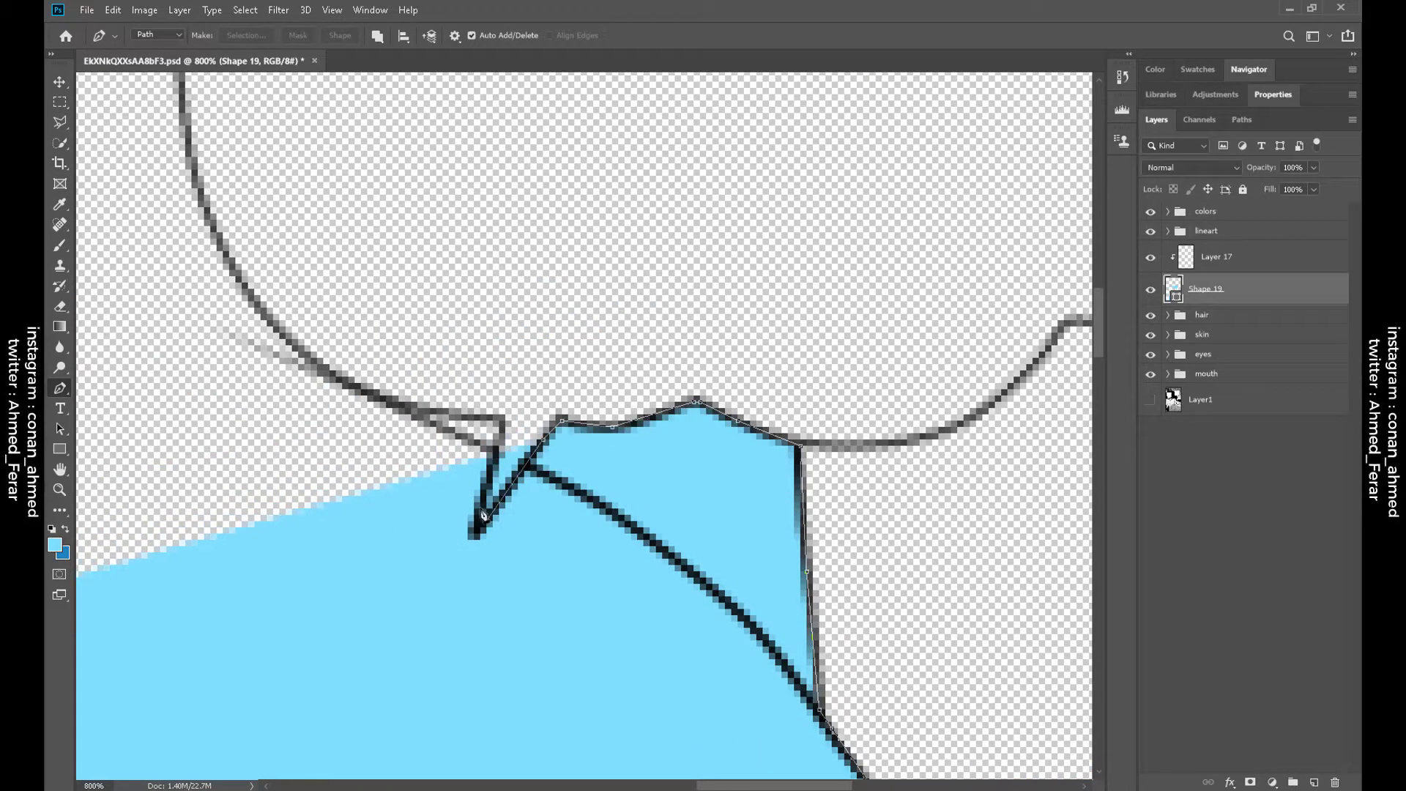
Continue the path from the bubble's tail up its left side to where it meets the hat's crown
{"action": "left_click", "coordinate": [504, 421]}
{"action": "left_click_drag", "start_coordinate": [407, 414], "coordinate": [586, 549]}
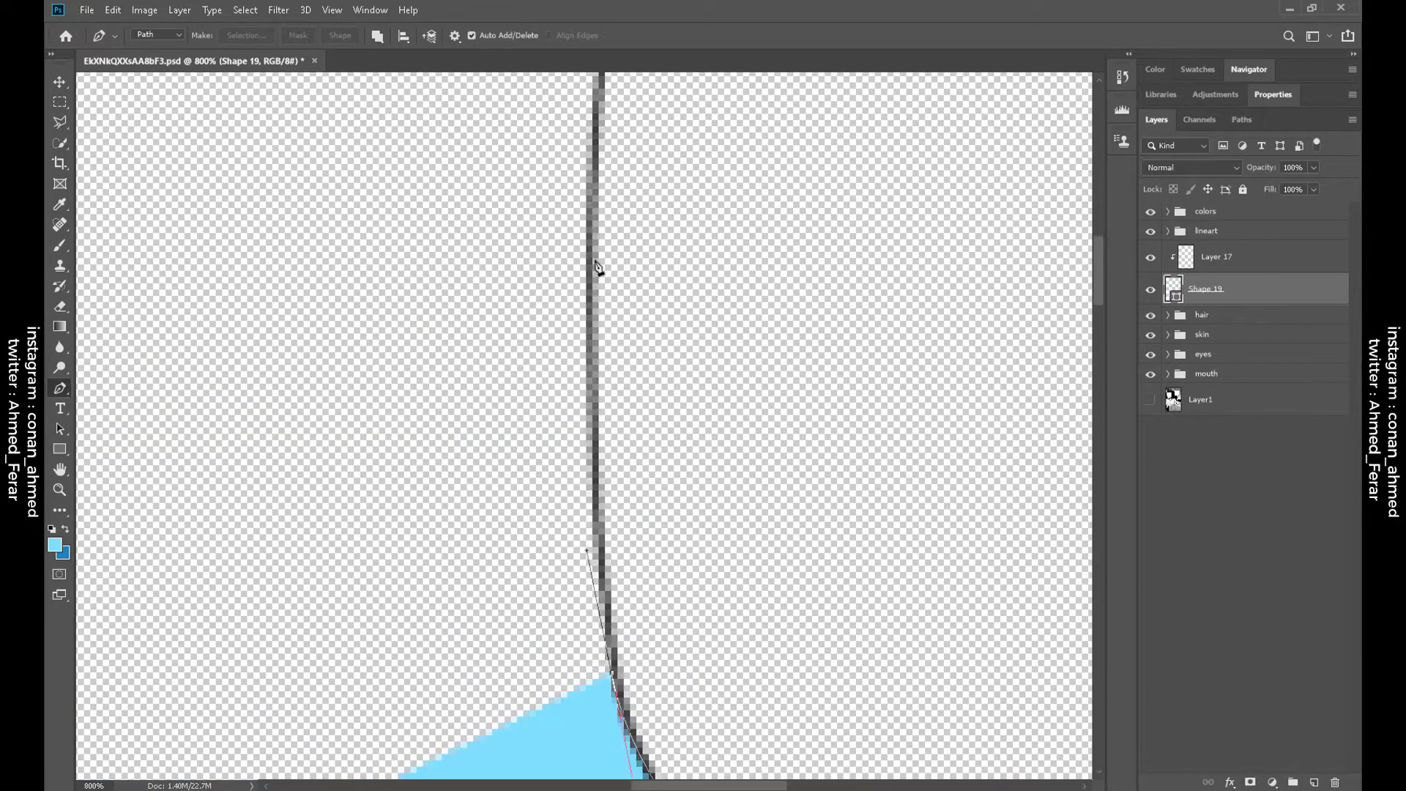
{"action": "left_click", "coordinate": [586, 259]}
{"action": "scroll", "coordinate": [675, 527], "scroll_direction": "up", "scroll_amount": 5}
{"action": "left_click", "coordinate": [597, 300]}
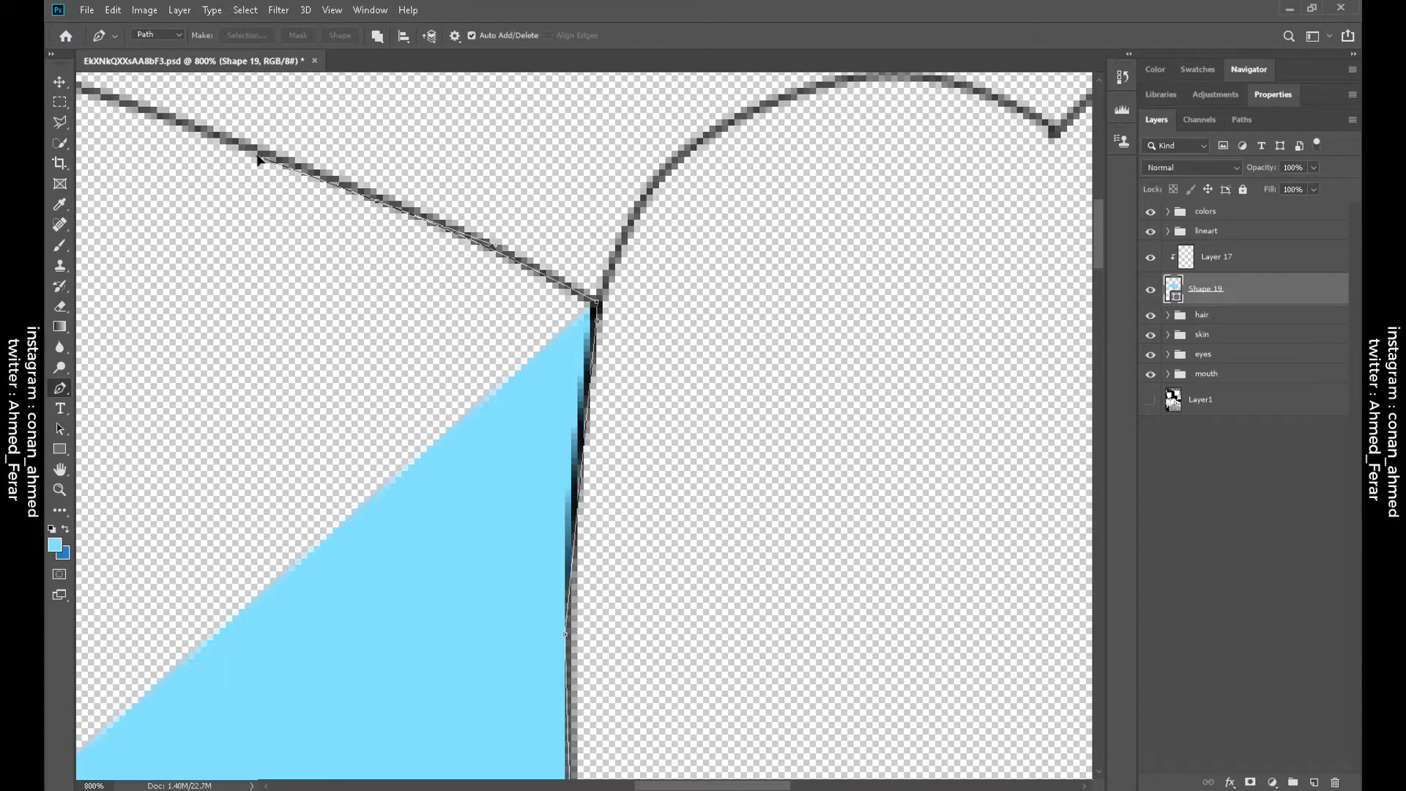
Trace the hat's crown to the left canvas edge and close the path outside the canvas
{"action": "left_click_drag", "start_coordinate": [377, 202], "coordinate": [253, 153]}
{"action": "scroll", "coordinate": [377, 202], "scroll_direction": "left", "scroll_amount": 10}
{"action": "left_click", "coordinate": [758, 302]}
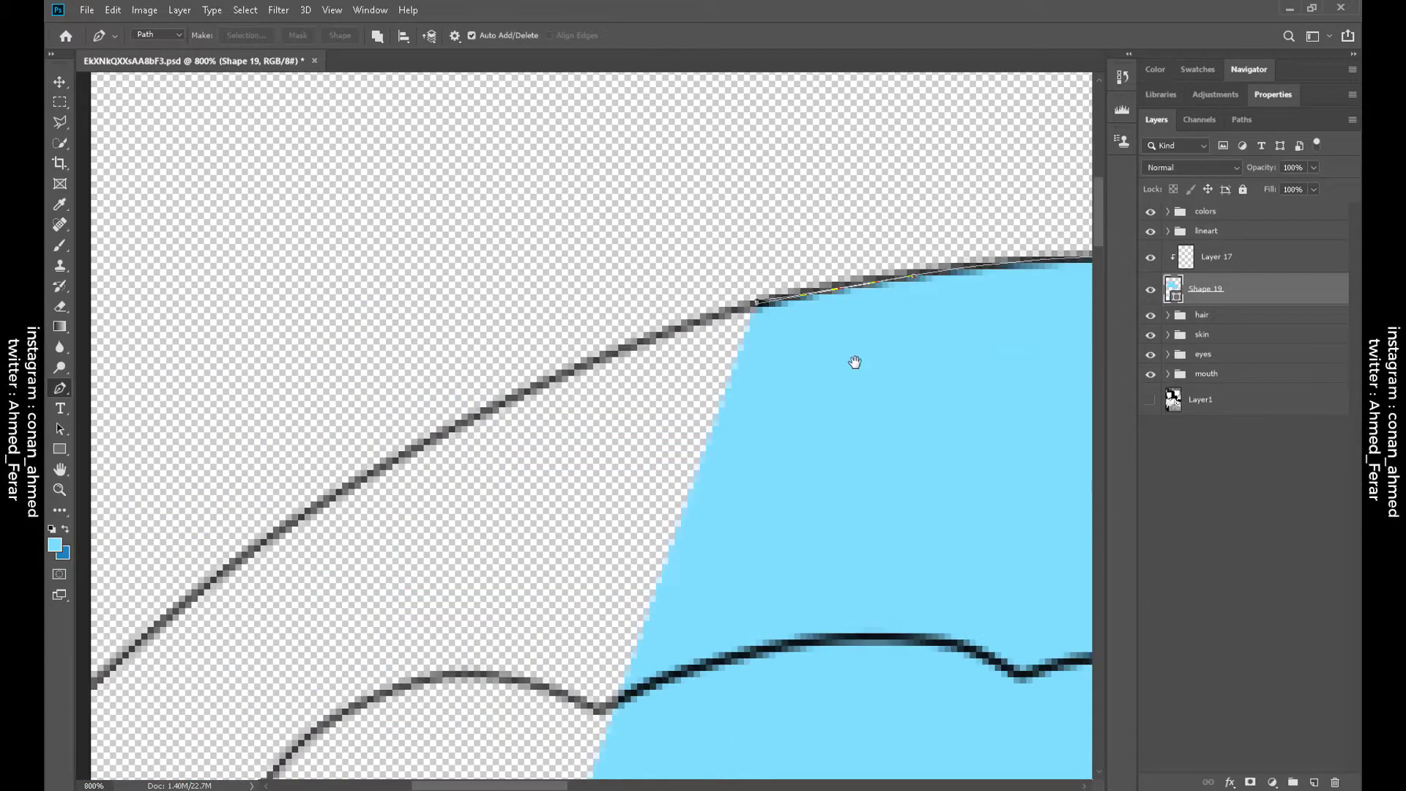
{"action": "scroll", "coordinate": [331, 498], "scroll_direction": "down", "scroll_amount": 5}
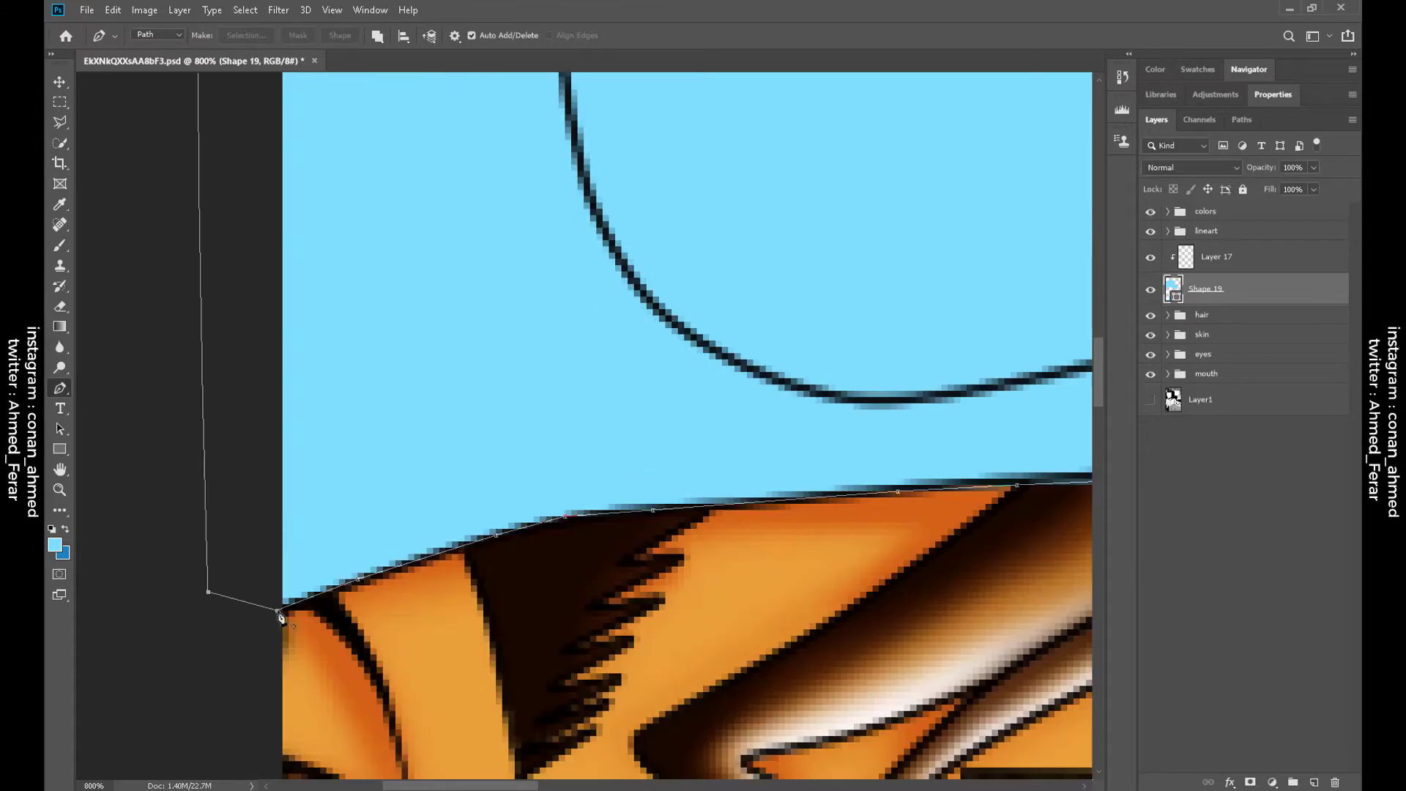
{"action": "left_click_drag", "start_coordinate": [750, 400], "coordinate": [542, 580]}
Create a new layer for the speech bubble and set the brush colour to white
{"action": "key", "text": "ctrl+shift+alt+n"}
{"action": "left_click", "coordinate": [61, 245]}
{"action": "left_click", "coordinate": [55, 544]}
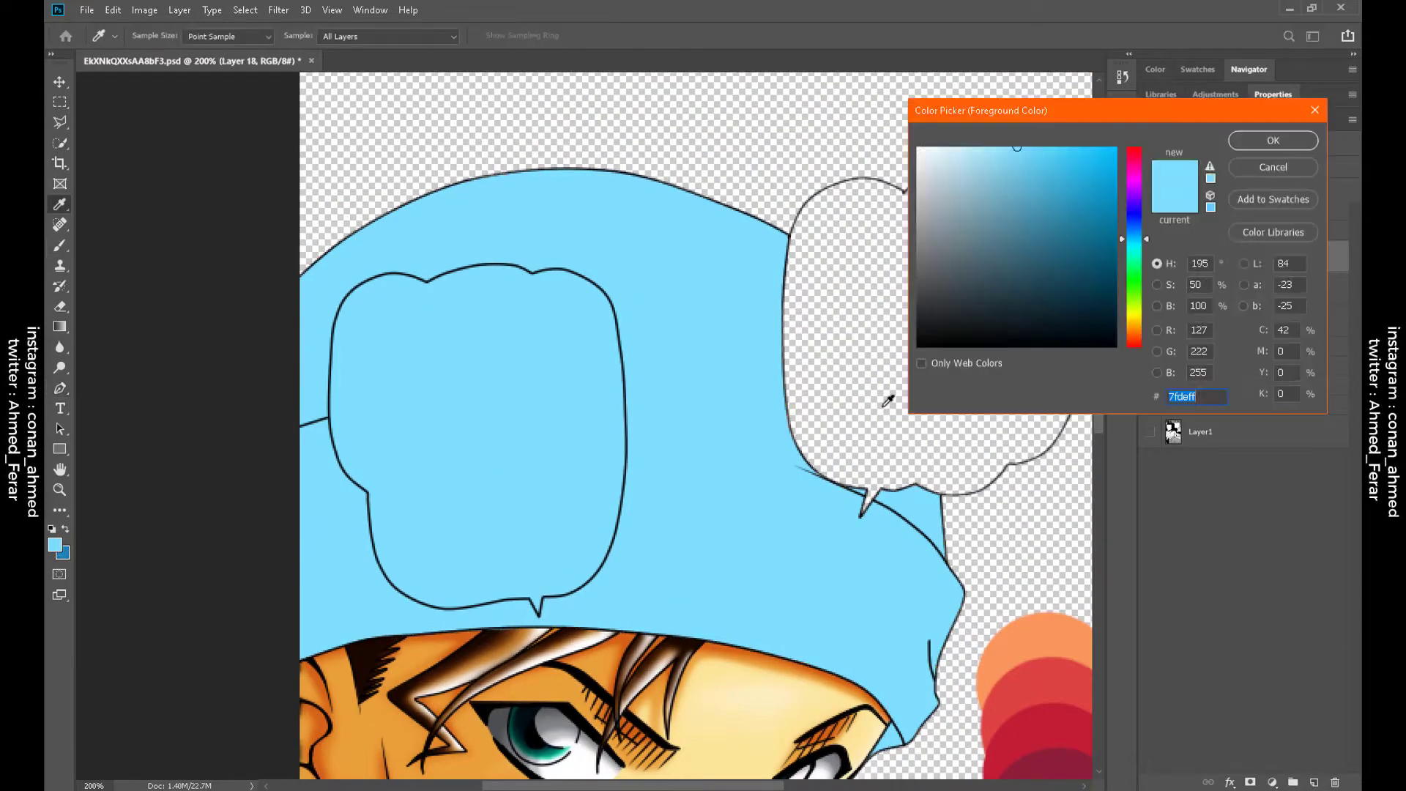
{"action": "left_click", "coordinate": [919, 148]}
{"action": "key", "text": "Return"}
Paint the inside of the left speech bubble solid white, adjusting the brush size to fit its outline
{"action": "key", "text": "bracketright"}
{"action": "key", "text": "bracketright"}
{"action": "key", "text": "bracketright"}
{"action": "key", "text": "bracketright"}
{"action": "mouse_move", "coordinate": [454, 439]}
{"action": "left_mouse_down"}
{"action": "mouse_move", "coordinate": [477, 361]}
{"action": "mouse_move", "coordinate": [458, 398]}
{"action": "mouse_move", "coordinate": [449, 282]}
{"action": "mouse_move", "coordinate": [477, 587]}
{"action": "mouse_move", "coordinate": [366, 527]}
{"action": "left_mouse_up"}
{"action": "key", "text": "bracketleft"}
{"action": "key", "text": "bracketleft"}
{"action": "key", "text": "bracketleft"}
{"action": "key", "text": "bracketleft"}
{"action": "key", "text": "bracketleft"}
{"action": "key", "text": "ctrl+minus"}
{"action": "key", "text": "e"}
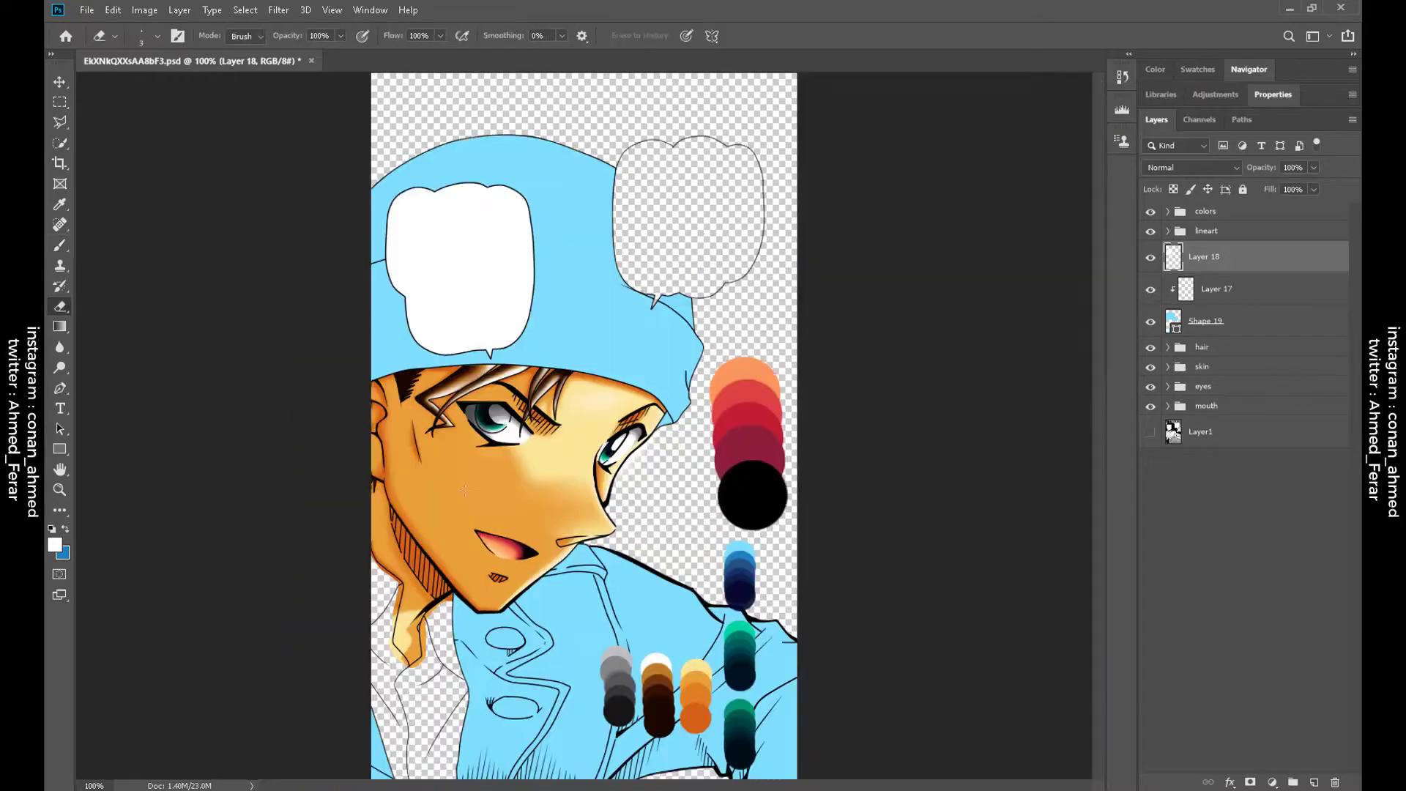
Hide the light blue clothing shape, show the original manga page and select the layer clipped to the shape
{"action": "left_click", "coordinate": [1151, 321]}
{"action": "left_click", "coordinate": [1150, 431]}
{"action": "left_click", "coordinate": [1245, 289]}
Pick the second-lightest blue of the blue swatches for the jacket's shading
{"action": "key", "text": "p"}
{"action": "left_click", "coordinate": [54, 544]}
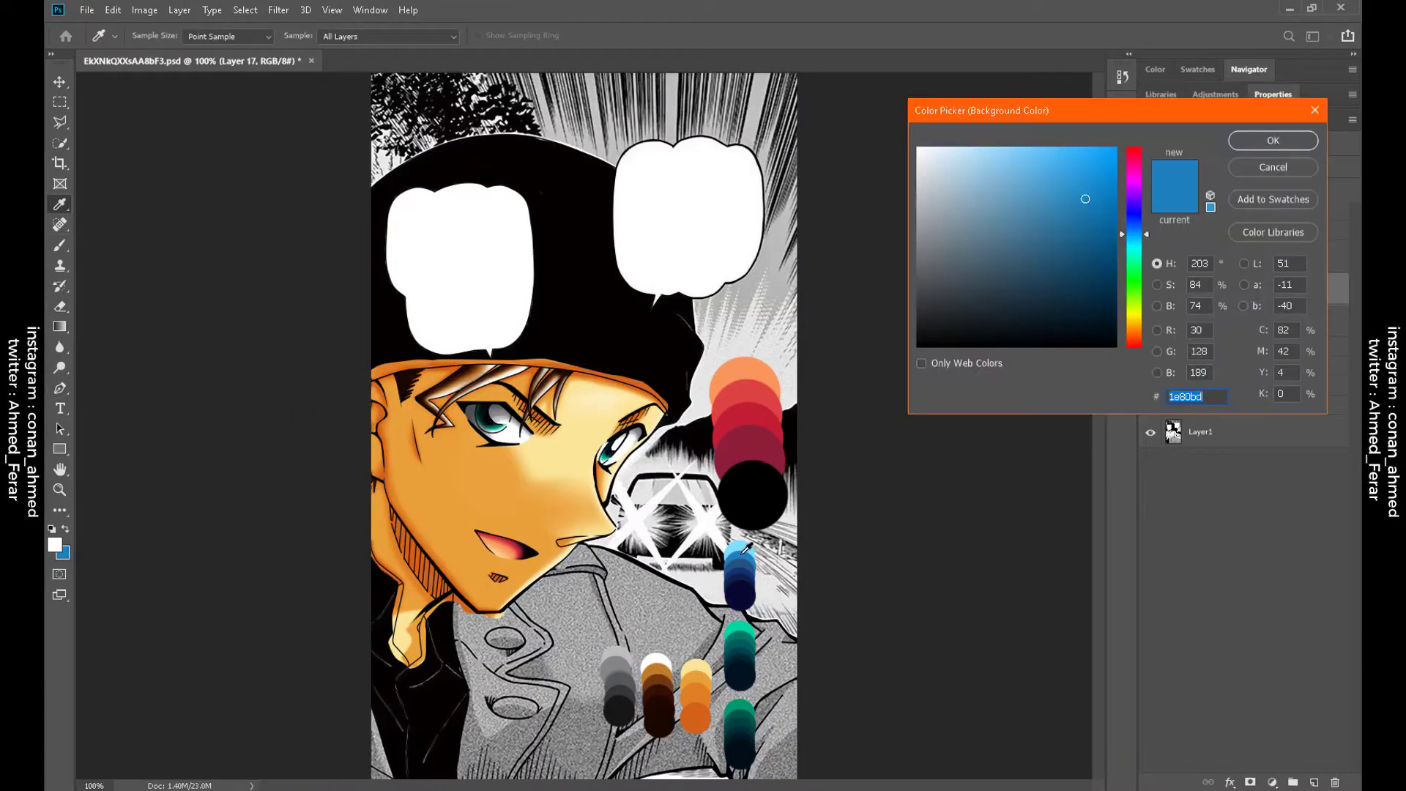
{"action": "left_click", "coordinate": [1268, 136]}
Trace the jacket's front edge and the shading boundary around the lower button with the Pen tool
{"action": "key", "text": "ctrl+plus"}
{"action": "key", "text": "ctrl+plus"}
{"action": "left_click_drag", "start_coordinate": [92, 537], "coordinate": [242, 458]}
{"action": "left_click_drag", "start_coordinate": [602, 138], "coordinate": [490, 291]}
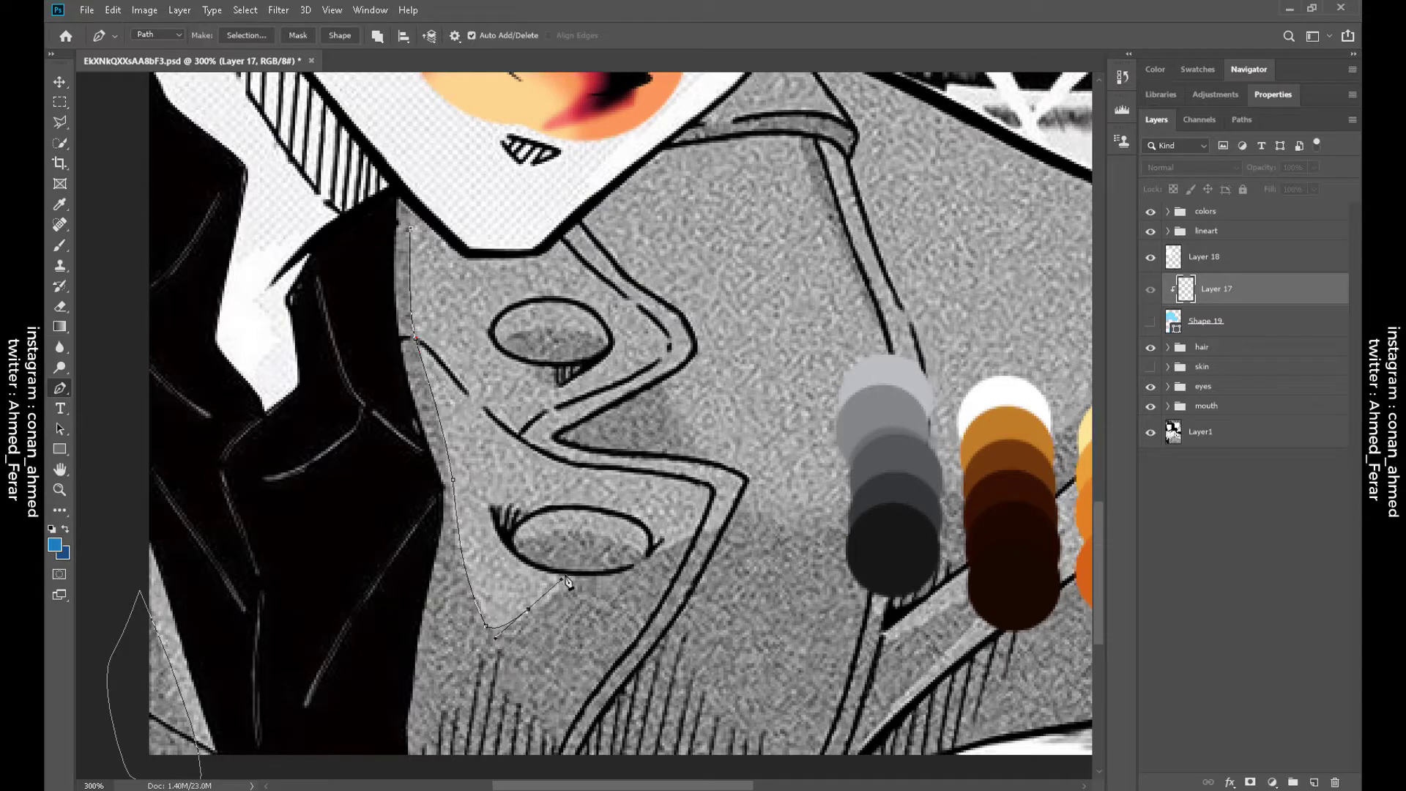
{"action": "left_click_drag", "start_coordinate": [873, 466], "coordinate": [731, 460]}
Hide the colour swatches group and extend the path along the chest's shading boundary up to the shoulder fold
{"action": "left_click", "coordinate": [1152, 213]}
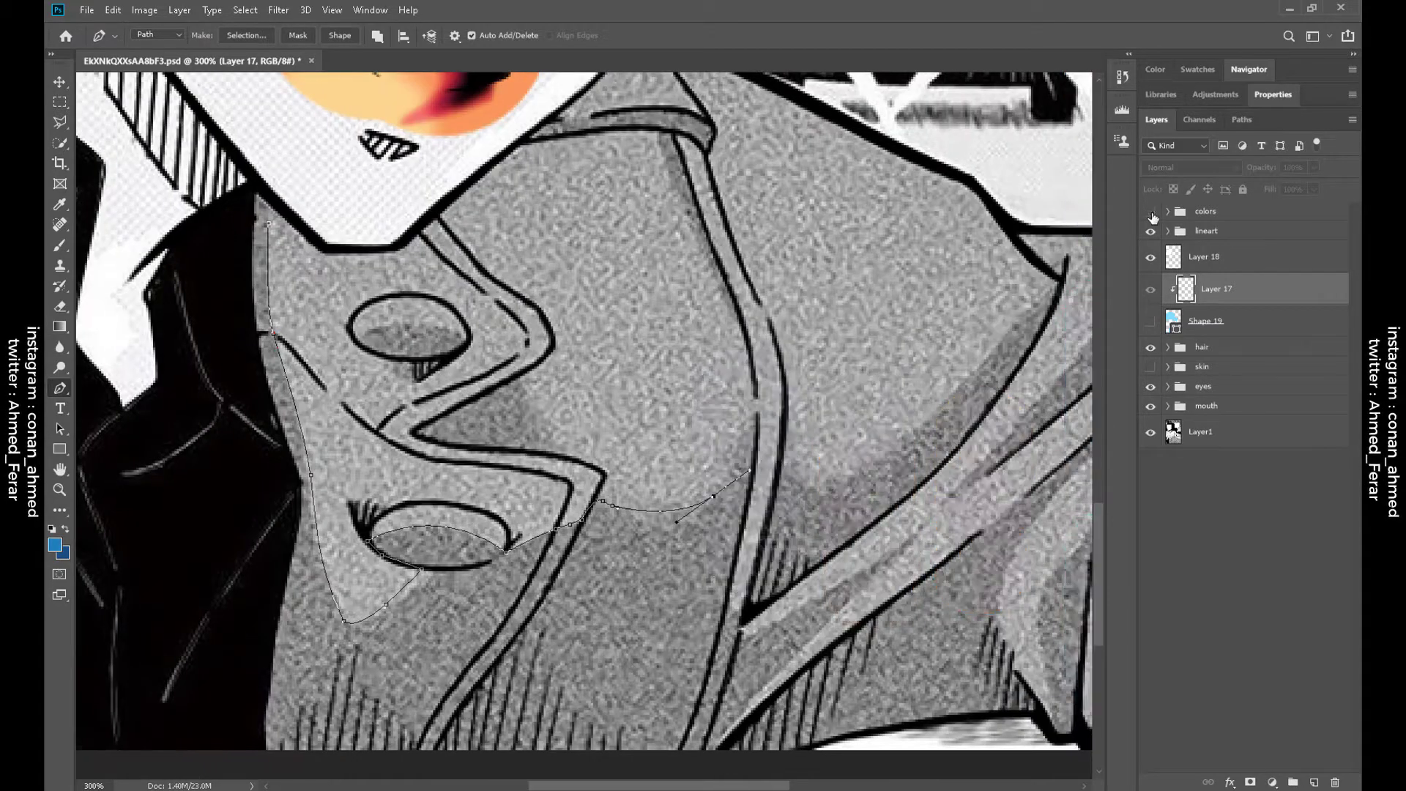
{"action": "left_click_drag", "start_coordinate": [729, 607], "coordinate": [571, 621]}
{"action": "left_click", "coordinate": [624, 488]}
{"action": "left_click_drag", "start_coordinate": [810, 395], "coordinate": [924, 254]}
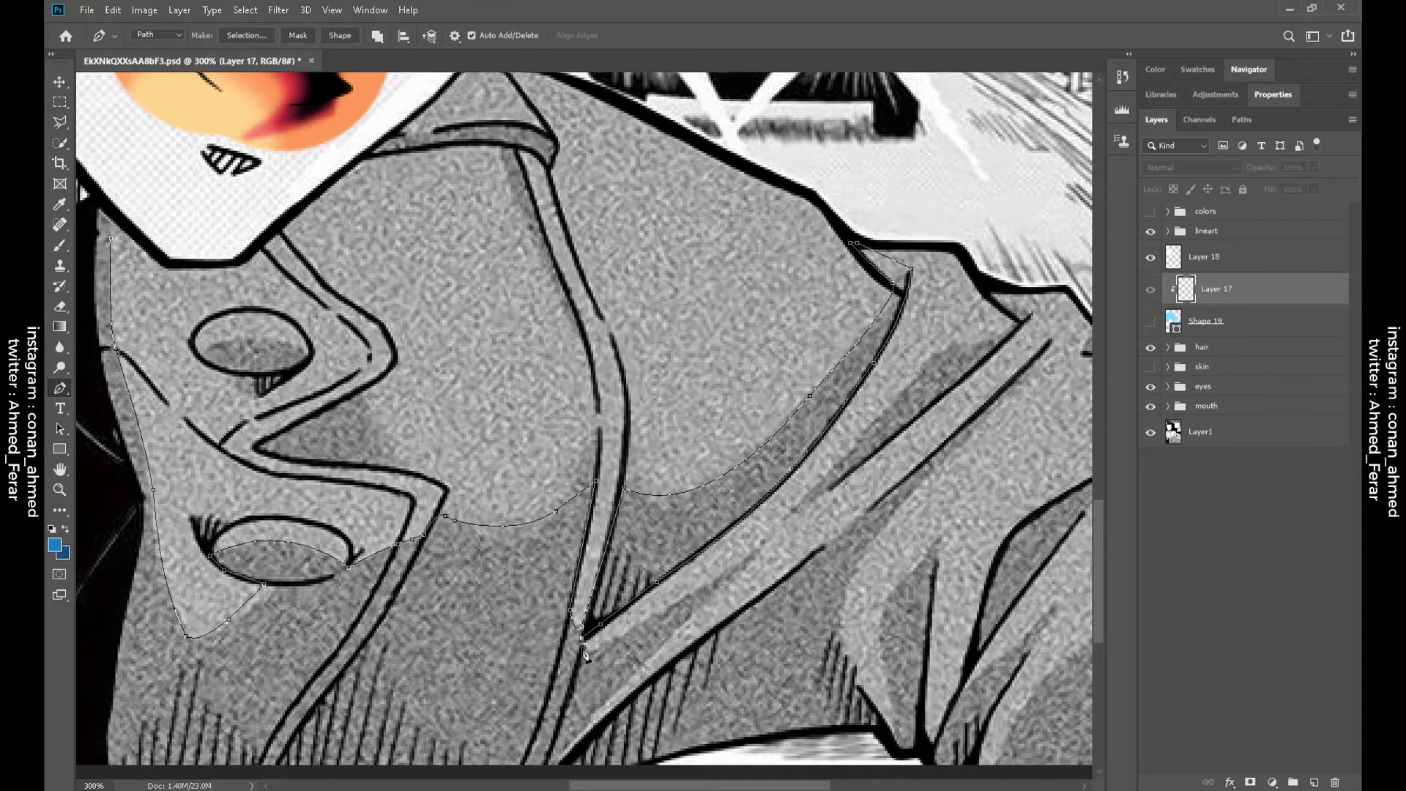
Continue the path around the shaded area of the diagonal strap below the shoulder
{"action": "left_click_drag", "start_coordinate": [583, 647], "coordinate": [763, 550]}
{"action": "left_click_drag", "start_coordinate": [569, 765], "coordinate": [635, 619]}
{"action": "left_click_drag", "start_coordinate": [956, 355], "coordinate": [718, 502]}
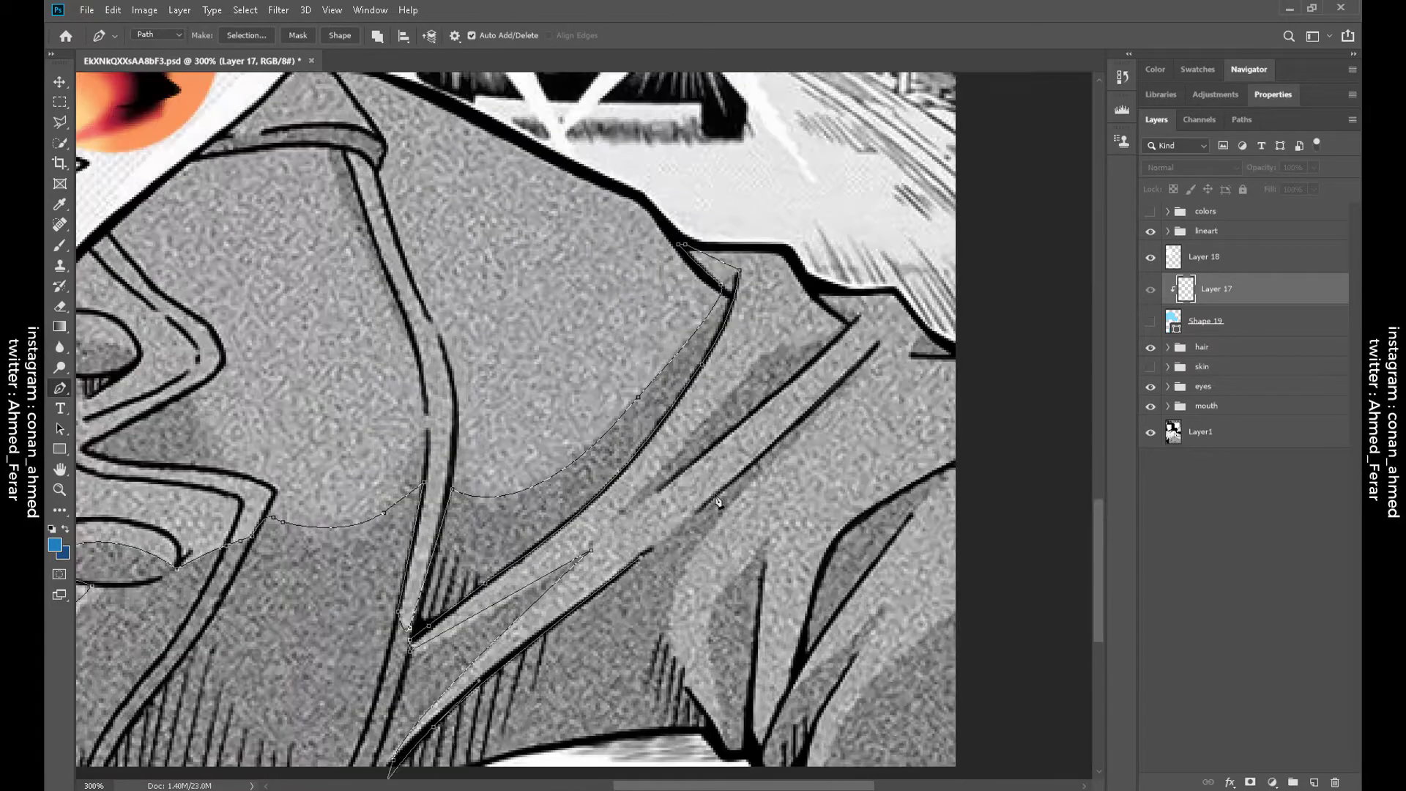
Trace the shadow areas along the coat's sleeve folds with the Pen tool, continuing past the canvas edge
{"action": "left_click", "coordinate": [849, 375]}
{"action": "left_click_drag", "start_coordinate": [676, 587], "coordinate": [669, 626]}
{"action": "left_click", "coordinate": [765, 536]}
{"action": "left_click", "coordinate": [761, 750]}
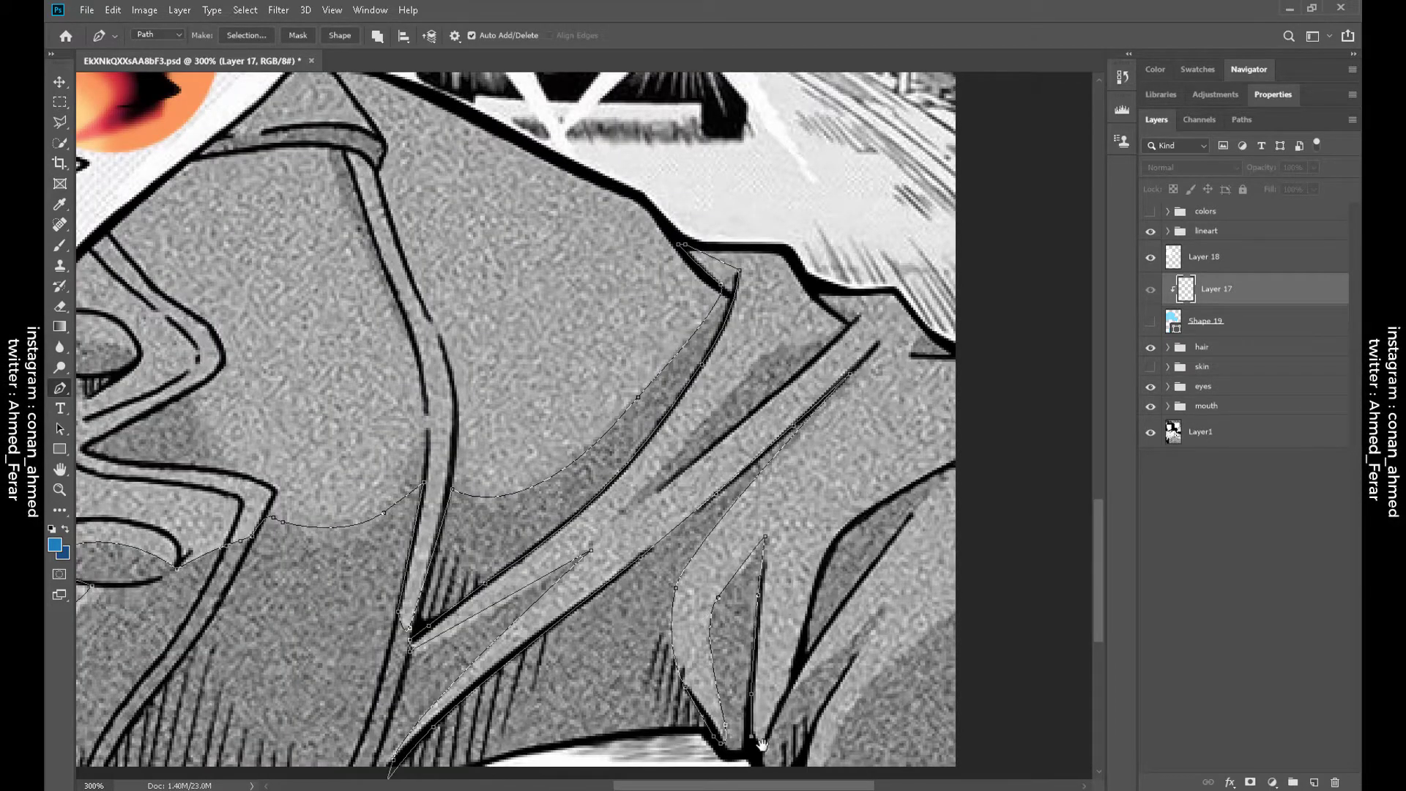
{"action": "left_click_drag", "start_coordinate": [761, 750], "coordinate": [650, 604]}
{"action": "left_click", "coordinate": [694, 473]}
{"action": "left_click_drag", "start_coordinate": [846, 311], "coordinate": [882, 311]}
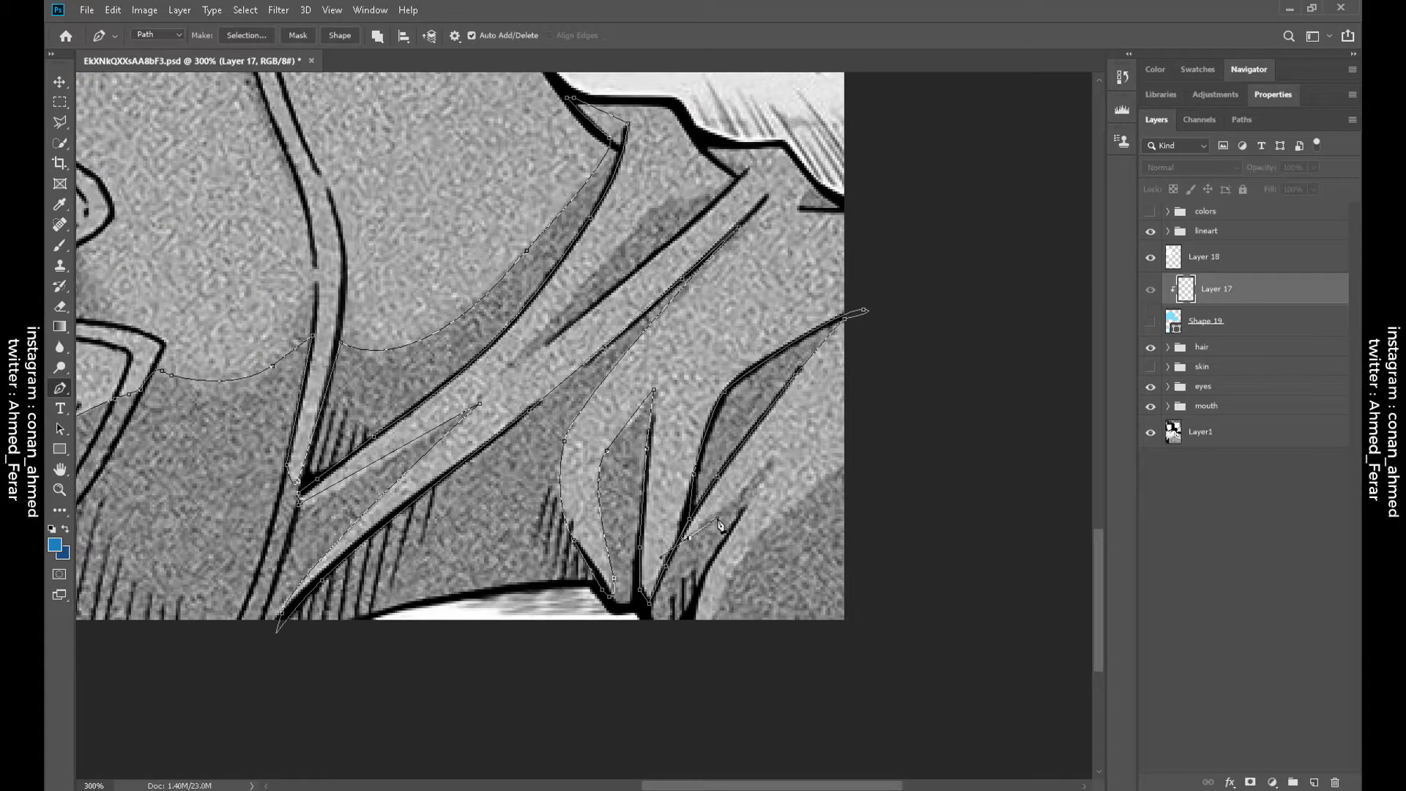
{"action": "left_click_drag", "start_coordinate": [700, 630], "coordinate": [696, 636]}
{"action": "left_click_drag", "start_coordinate": [866, 447], "coordinate": [989, 388]}
Outline the shadows along the coat's front edge, under the chin and beside the collar seam
{"action": "scroll", "coordinate": [380, 383], "scroll_direction": "left", "scroll_amount": 4}
{"action": "scroll", "coordinate": [593, 429], "scroll_direction": "up", "scroll_amount": 5}
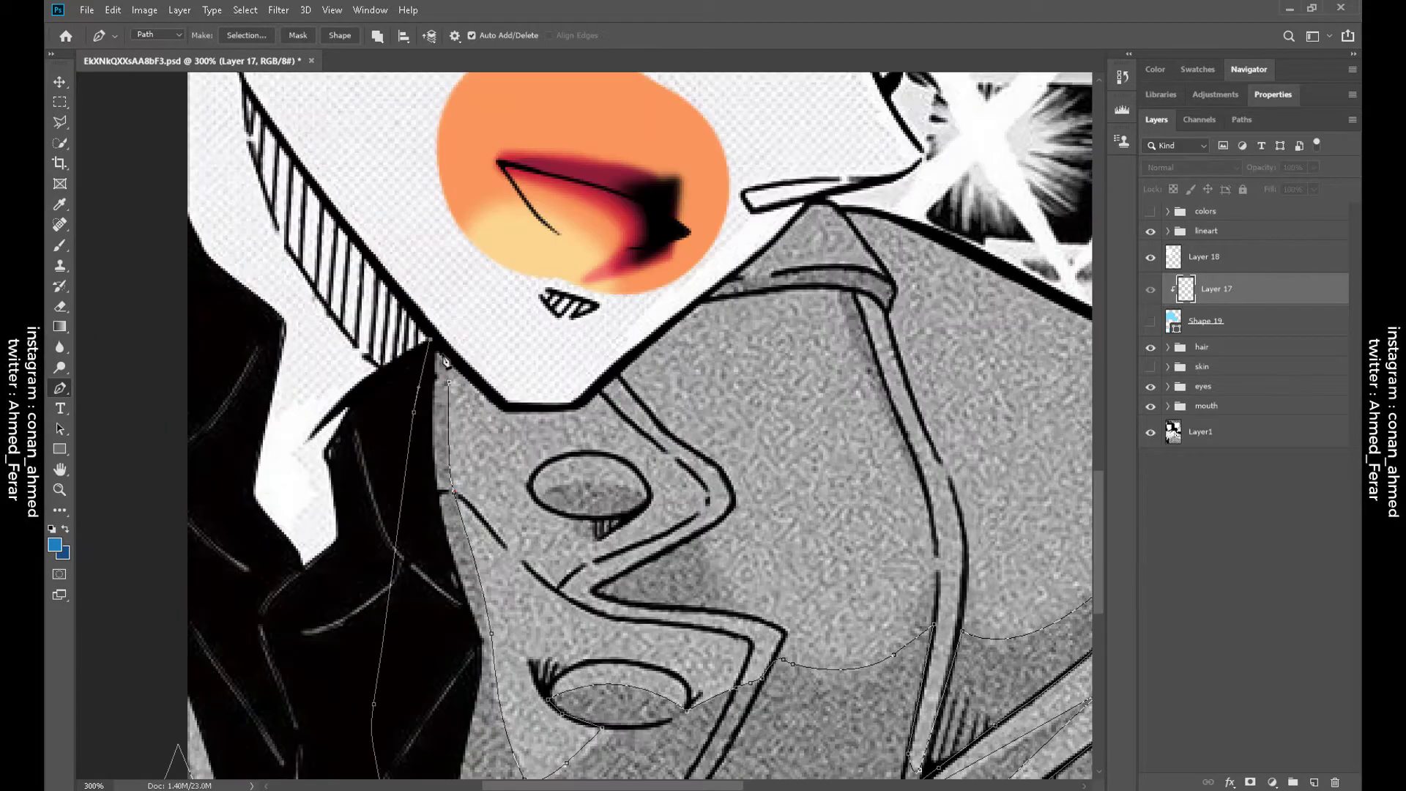
{"action": "left_click", "coordinate": [741, 300]}
{"action": "left_click", "coordinate": [934, 554]}
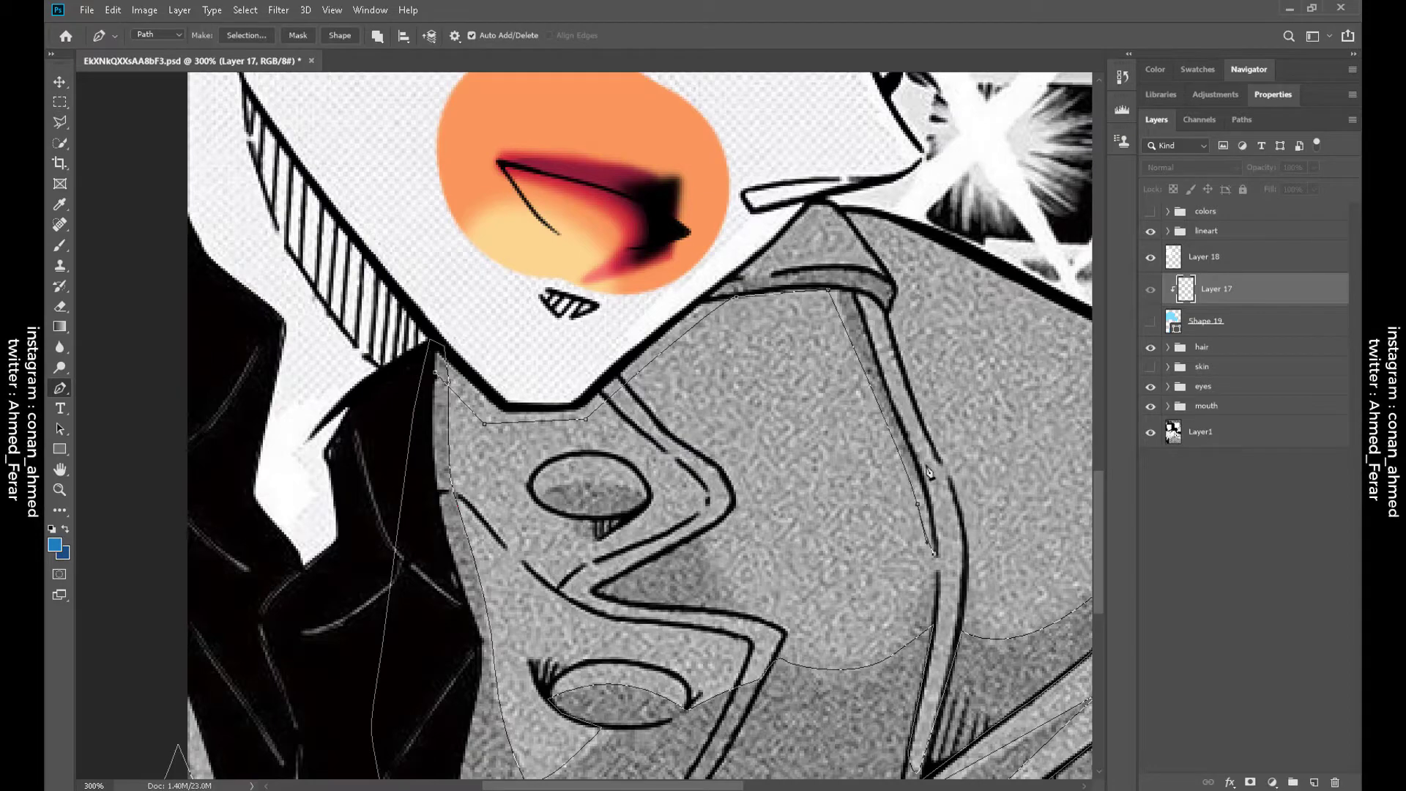
{"action": "left_click_drag", "start_coordinate": [884, 371], "coordinate": [741, 483]}
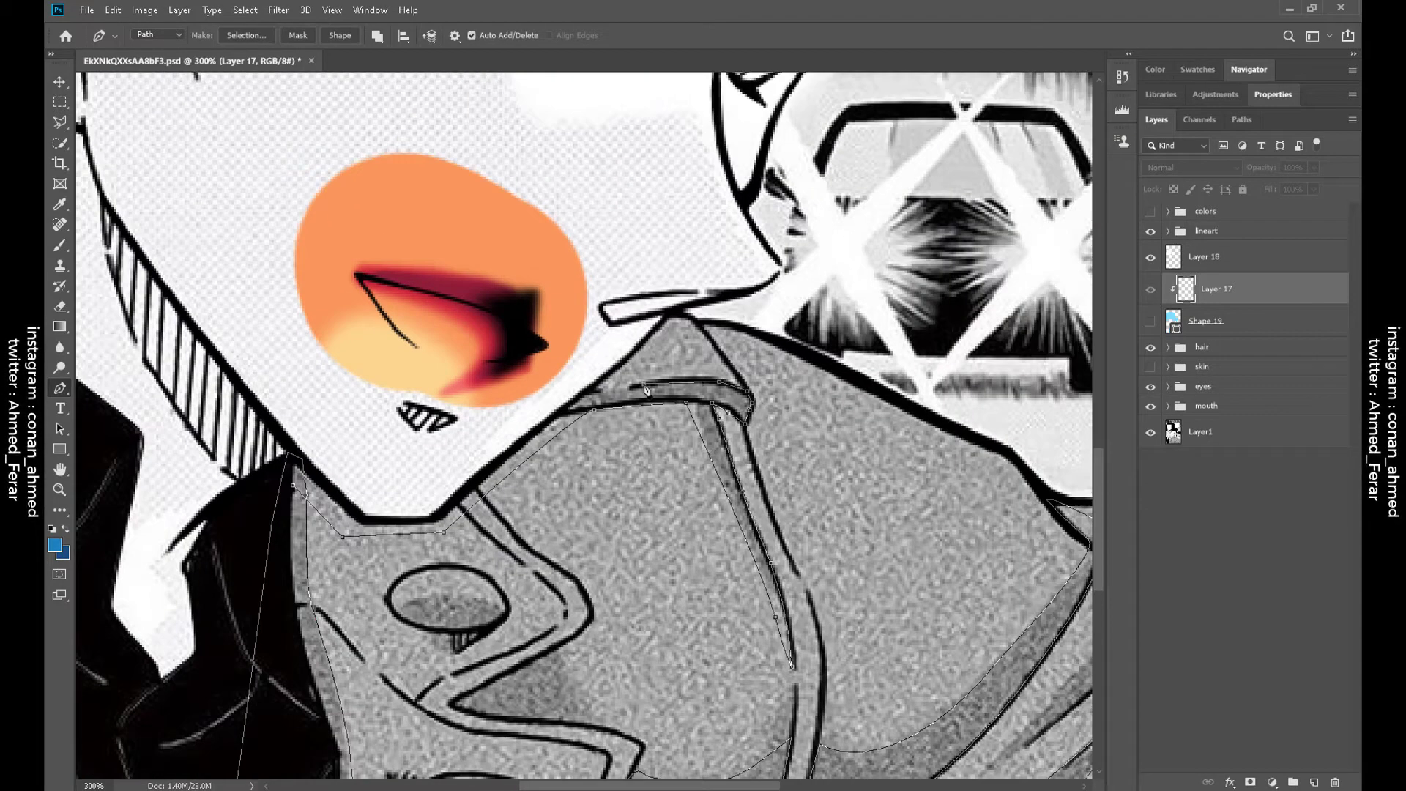
Trace the remaining shadow areas between the shoulder folds and at the coat's outer edge
{"action": "scroll", "coordinate": [560, 584], "scroll_direction": "down", "scroll_amount": 3}
{"action": "scroll", "coordinate": [560, 584], "scroll_direction": "right", "scroll_amount": 5}
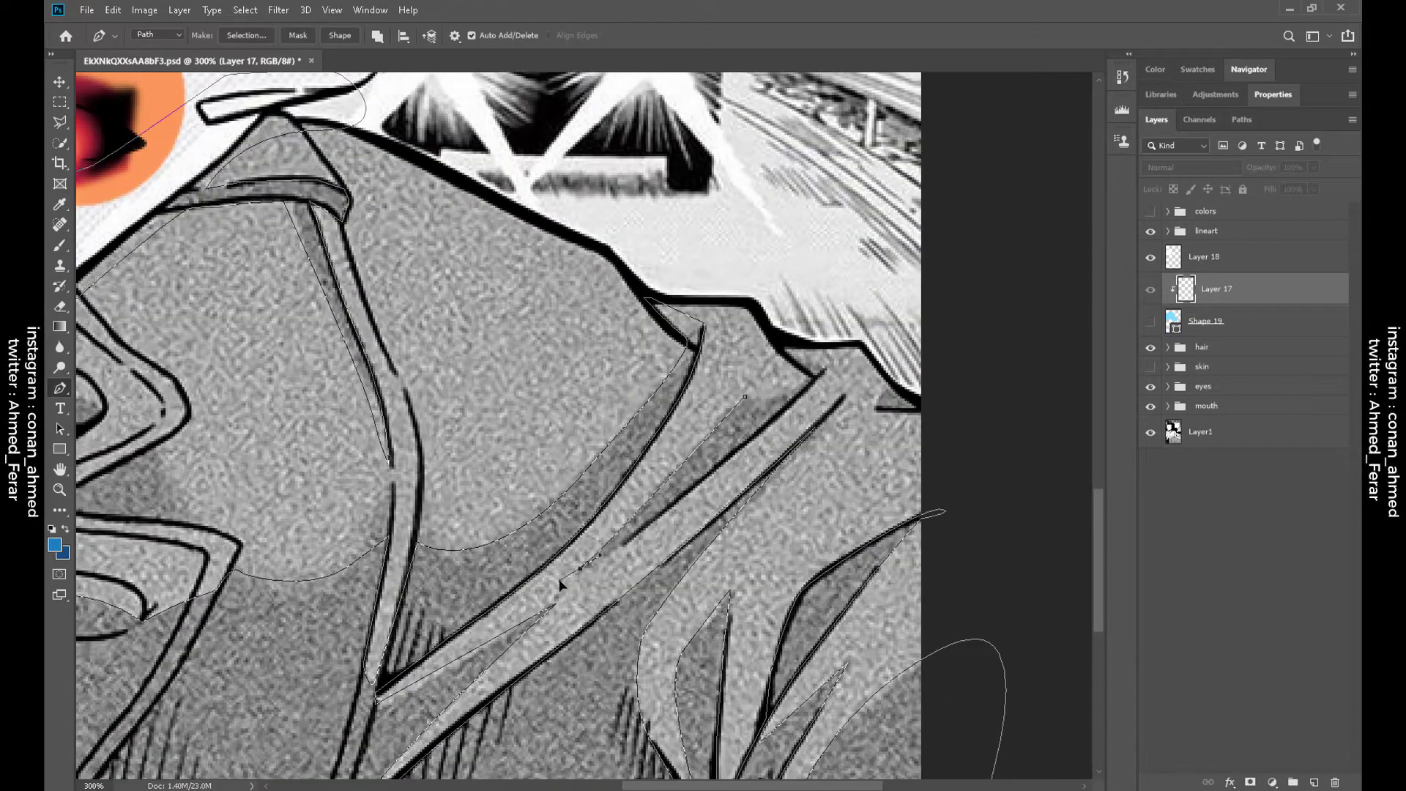
{"action": "left_click_drag", "start_coordinate": [902, 410], "coordinate": [928, 410]}
Adjust the shoulder fold's anchor points with the Convert Point tool and turn the traced path into a shape layer
{"action": "left_click", "coordinate": [60, 388]}
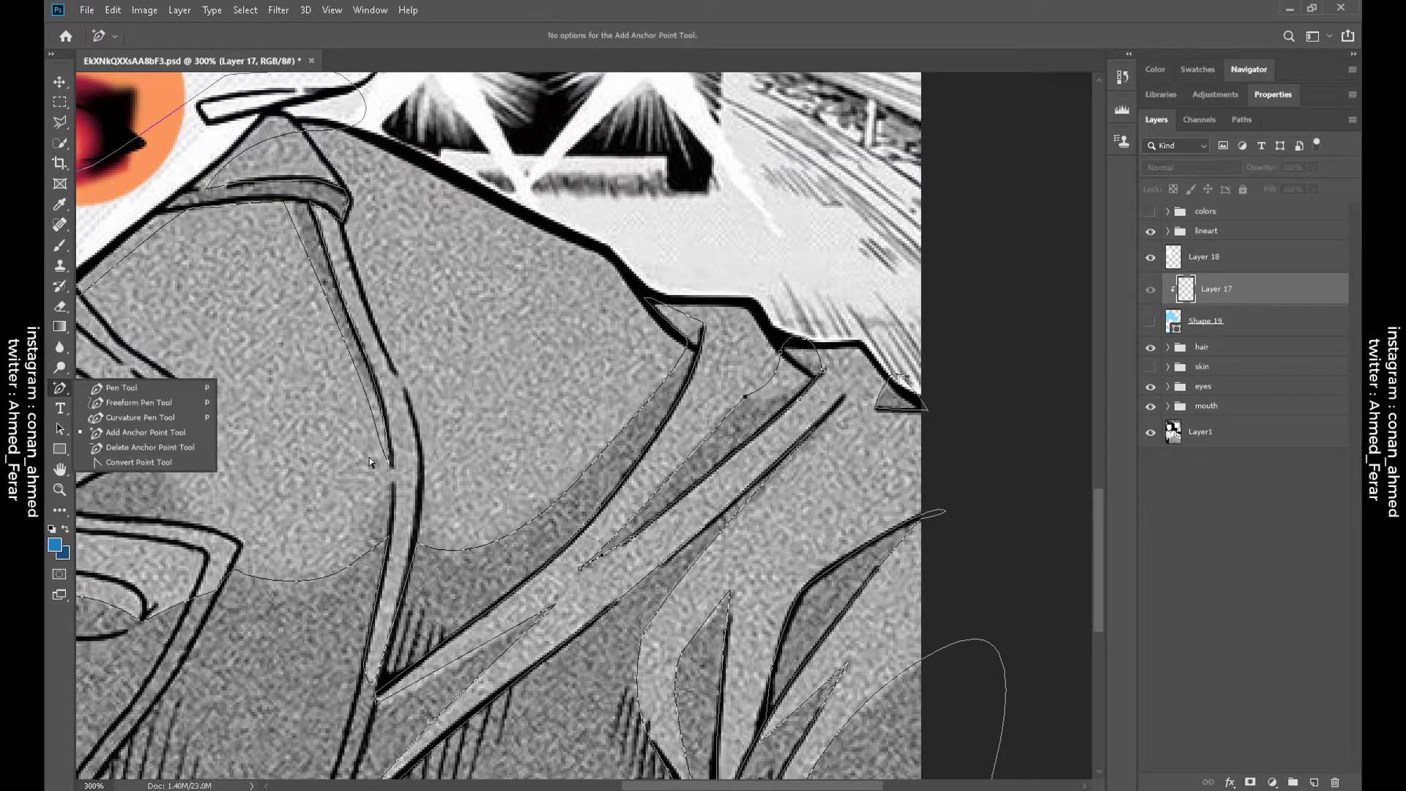
{"action": "left_click", "coordinate": [219, 460]}
{"action": "scroll", "coordinate": [628, 326], "scroll_direction": "up", "scroll_amount": 4}
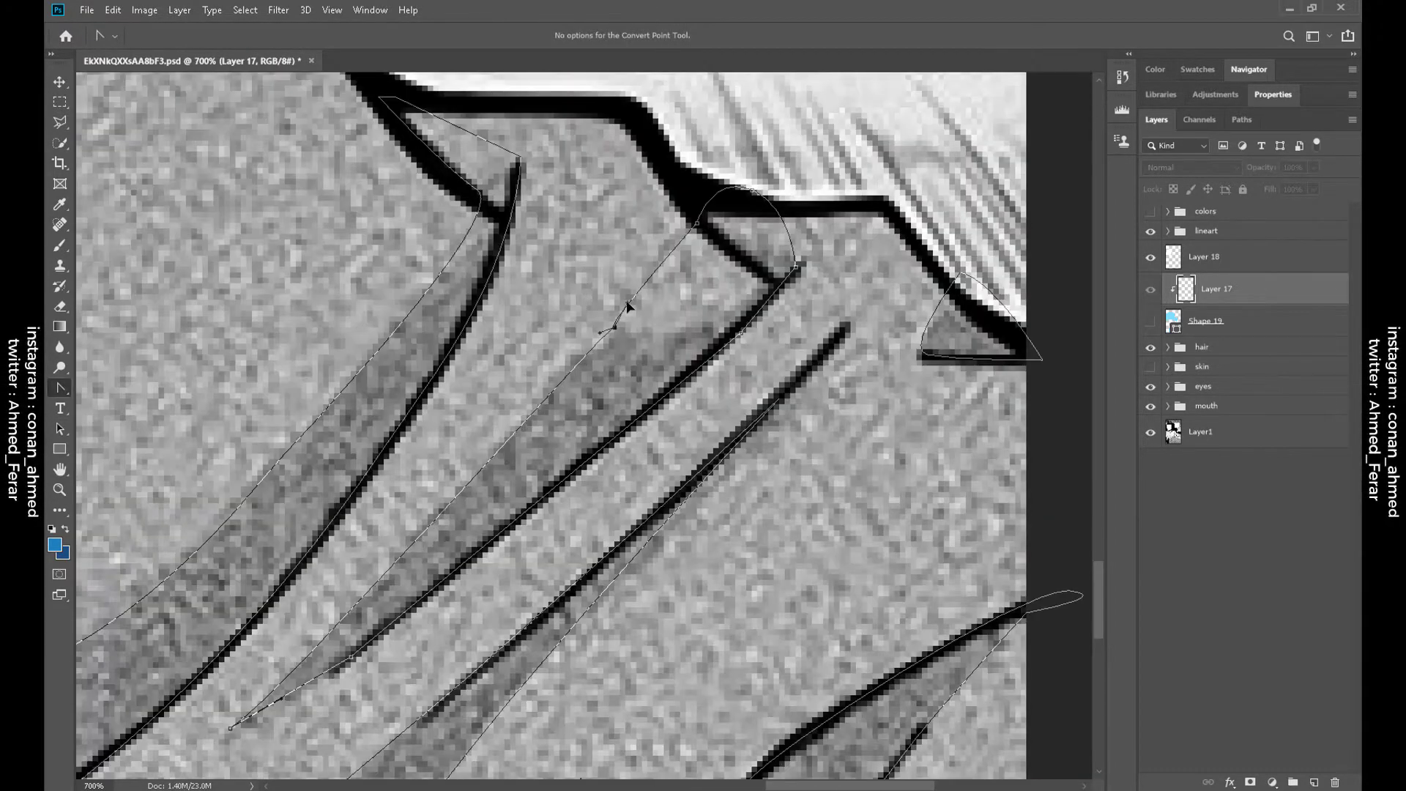
{"action": "key", "text": "p"}
{"action": "scroll", "coordinate": [131, 386], "scroll_direction": "down", "scroll_amount": 5}
{"action": "left_click", "coordinate": [339, 35]}
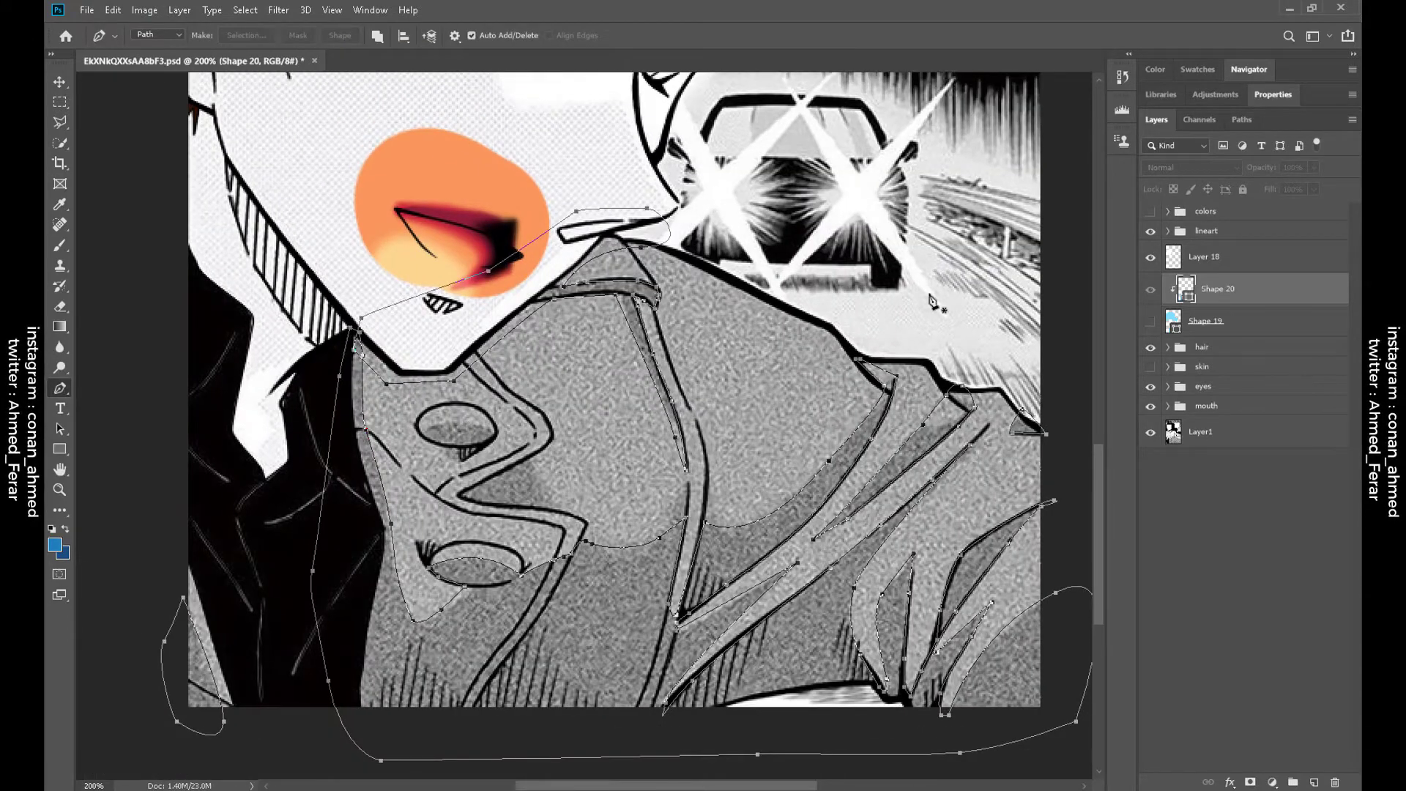
Add shadow outlines to Shape 20 in the lapel notch and on the lower half of the upper button
{"action": "scroll", "coordinate": [435, 477], "scroll_direction": "up", "scroll_amount": 2}
{"action": "left_click", "coordinate": [621, 439]}
{"action": "left_click", "coordinate": [667, 542]}
{"action": "left_click", "coordinate": [482, 516]}
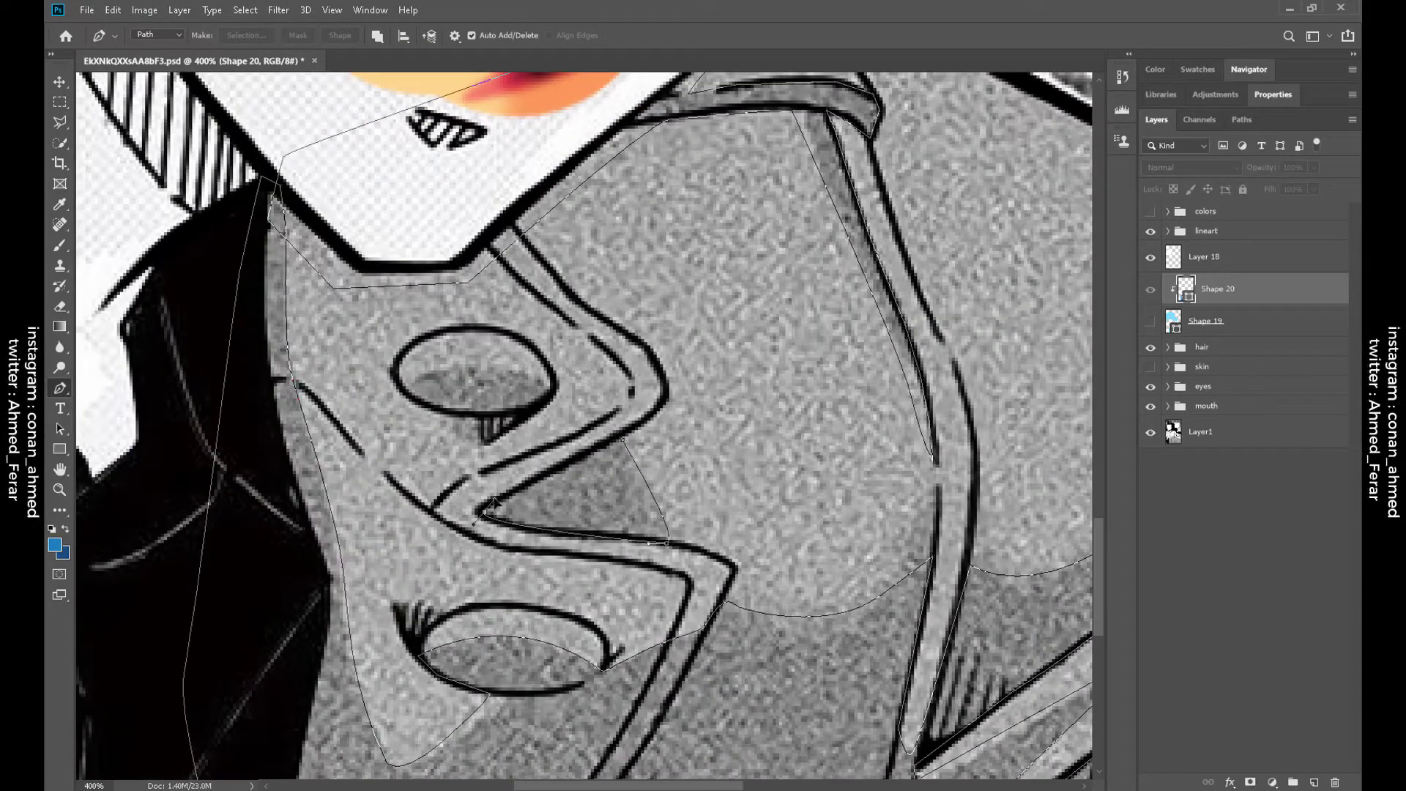
{"action": "left_click", "coordinate": [623, 440]}
{"action": "left_click", "coordinate": [405, 390]}
{"action": "left_click_drag", "start_coordinate": [550, 394], "coordinate": [526, 417]}
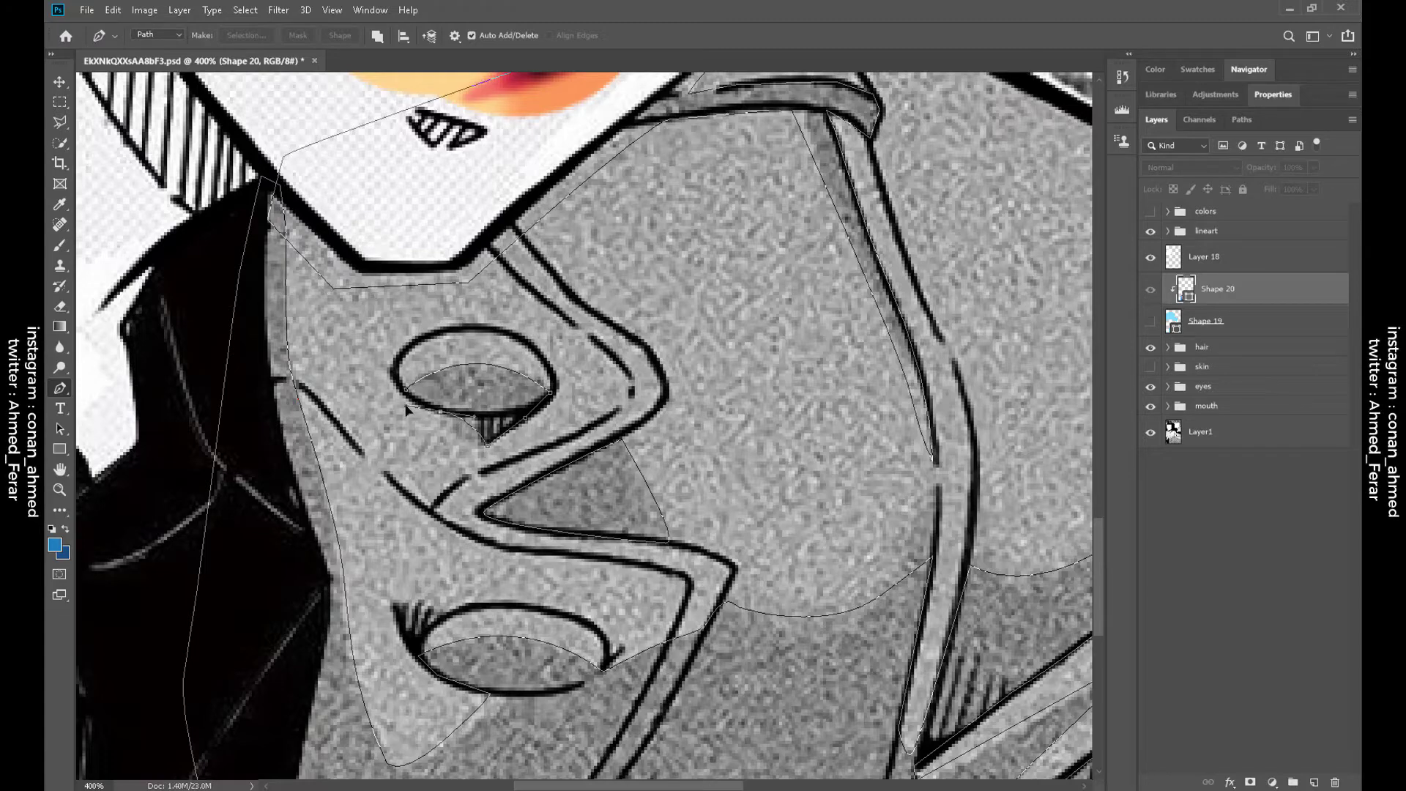
Show the Shape 19 layer and the skin group, and hide the Layer1 manga reference
{"action": "left_click", "coordinate": [1151, 321]}
{"action": "left_click", "coordinate": [1150, 366]}
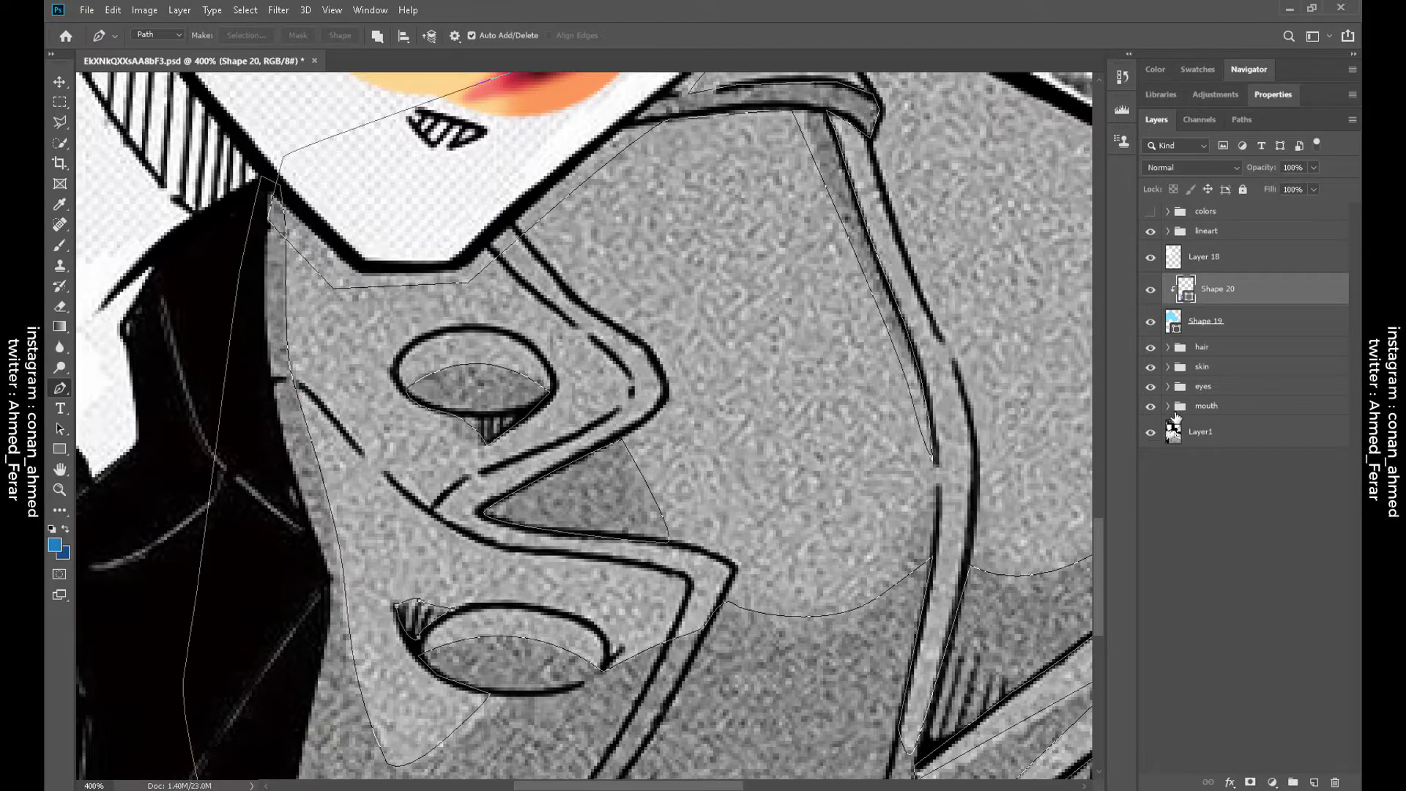
{"action": "left_click", "coordinate": [1151, 431]}
{"action": "scroll", "coordinate": [448, 479], "scroll_direction": "down", "scroll_amount": 5}
{"action": "scroll", "coordinate": [448, 480], "scroll_direction": "up", "scroll_amount": 4}
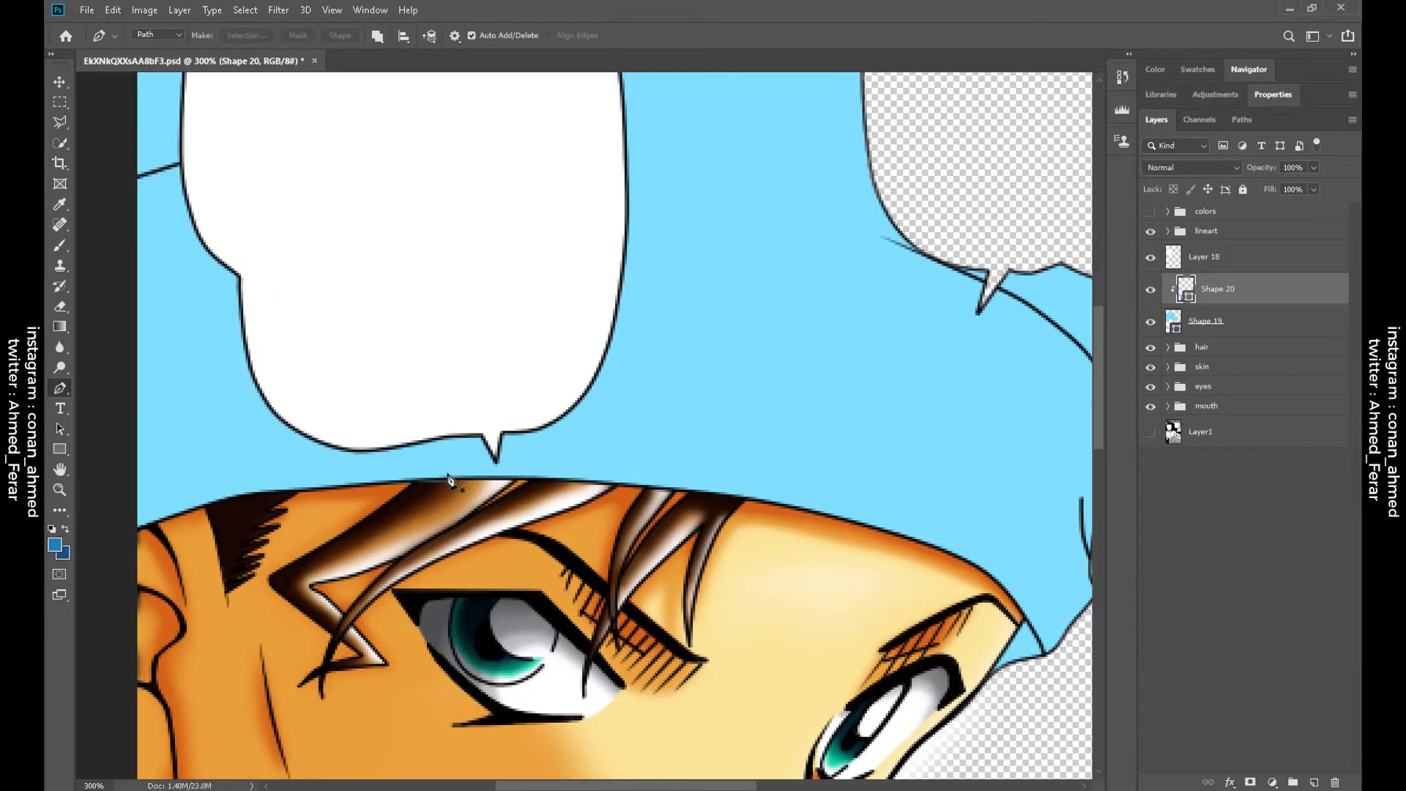
Trace the hat's shadow on Shape 20 just above the brim and up its front edge
{"action": "left_click", "coordinate": [447, 480]}
{"action": "scroll", "coordinate": [675, 464], "scroll_direction": "right", "scroll_amount": 5}
{"action": "scroll", "coordinate": [675, 464], "scroll_direction": "down", "scroll_amount": 2}
{"action": "left_click_drag", "start_coordinate": [687, 487], "coordinate": [870, 612]}
{"action": "left_click", "coordinate": [718, 529]}
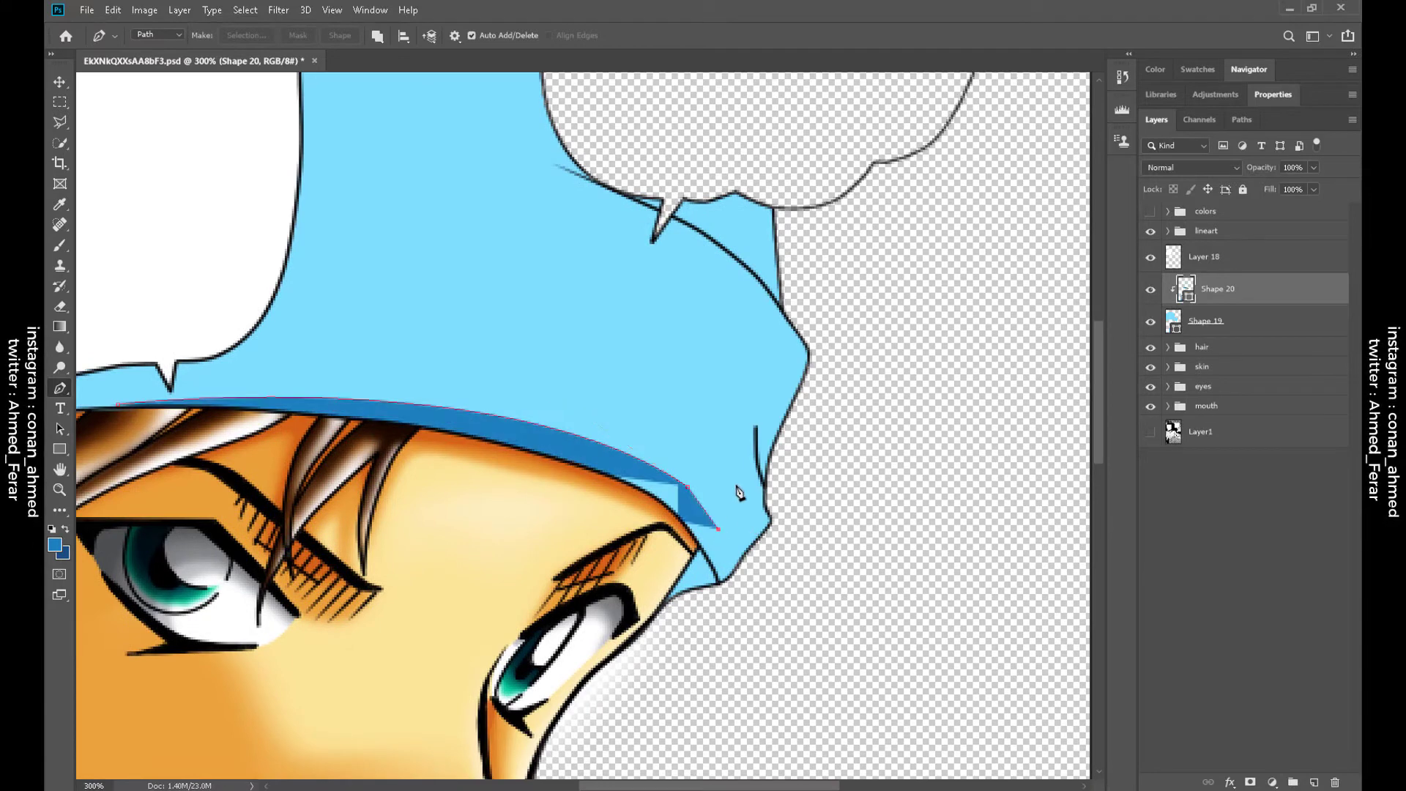
{"action": "left_click", "coordinate": [738, 492]}
{"action": "left_click", "coordinate": [745, 370]}
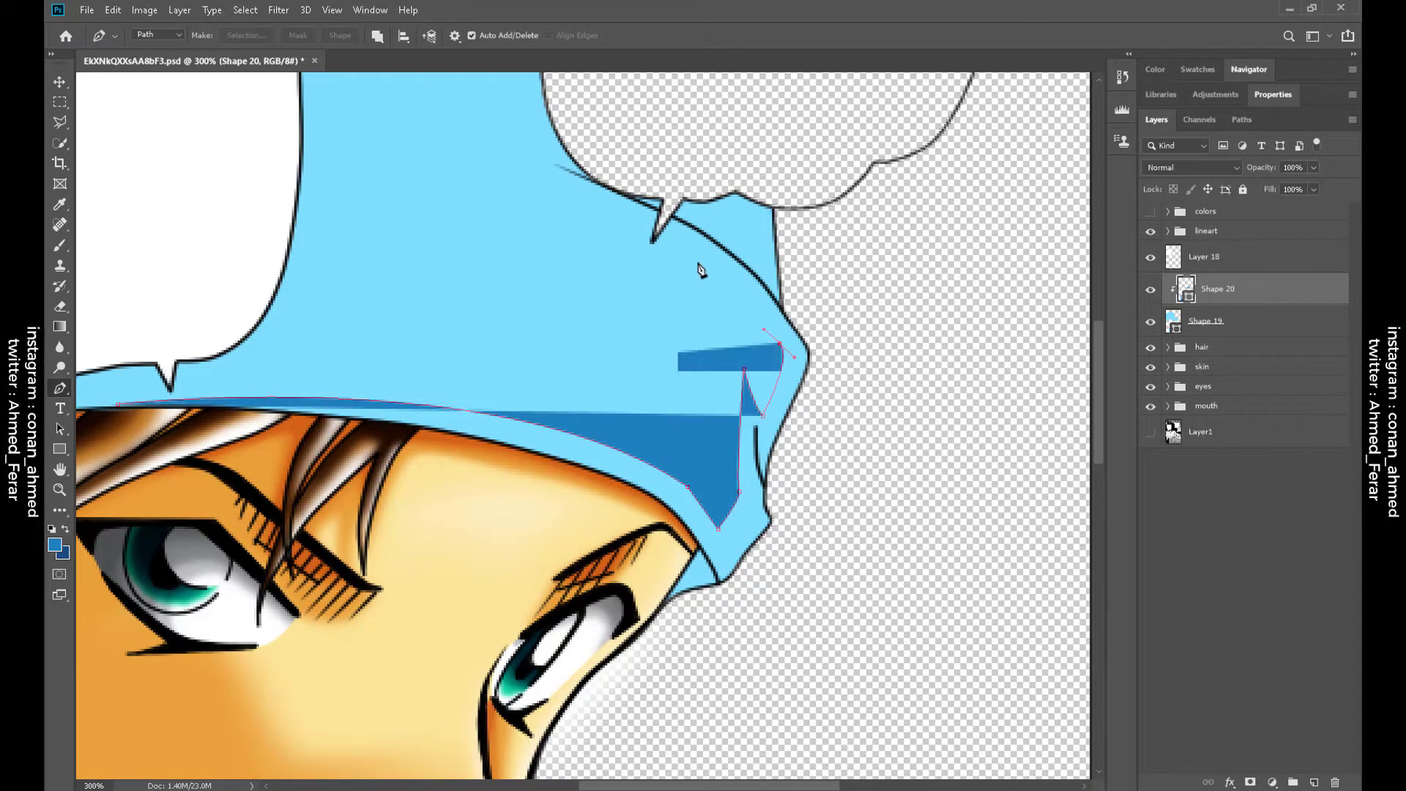
Continue the hat shadow outline along the fold beneath the transparent speech bubble and around its tip
{"action": "left_click_drag", "start_coordinate": [359, 132], "coordinate": [476, 283]}
{"action": "left_click_drag", "start_coordinate": [609, 318], "coordinate": [367, 235]}
{"action": "left_click_drag", "start_coordinate": [644, 340], "coordinate": [580, 401]}
{"action": "left_click", "coordinate": [539, 370]}
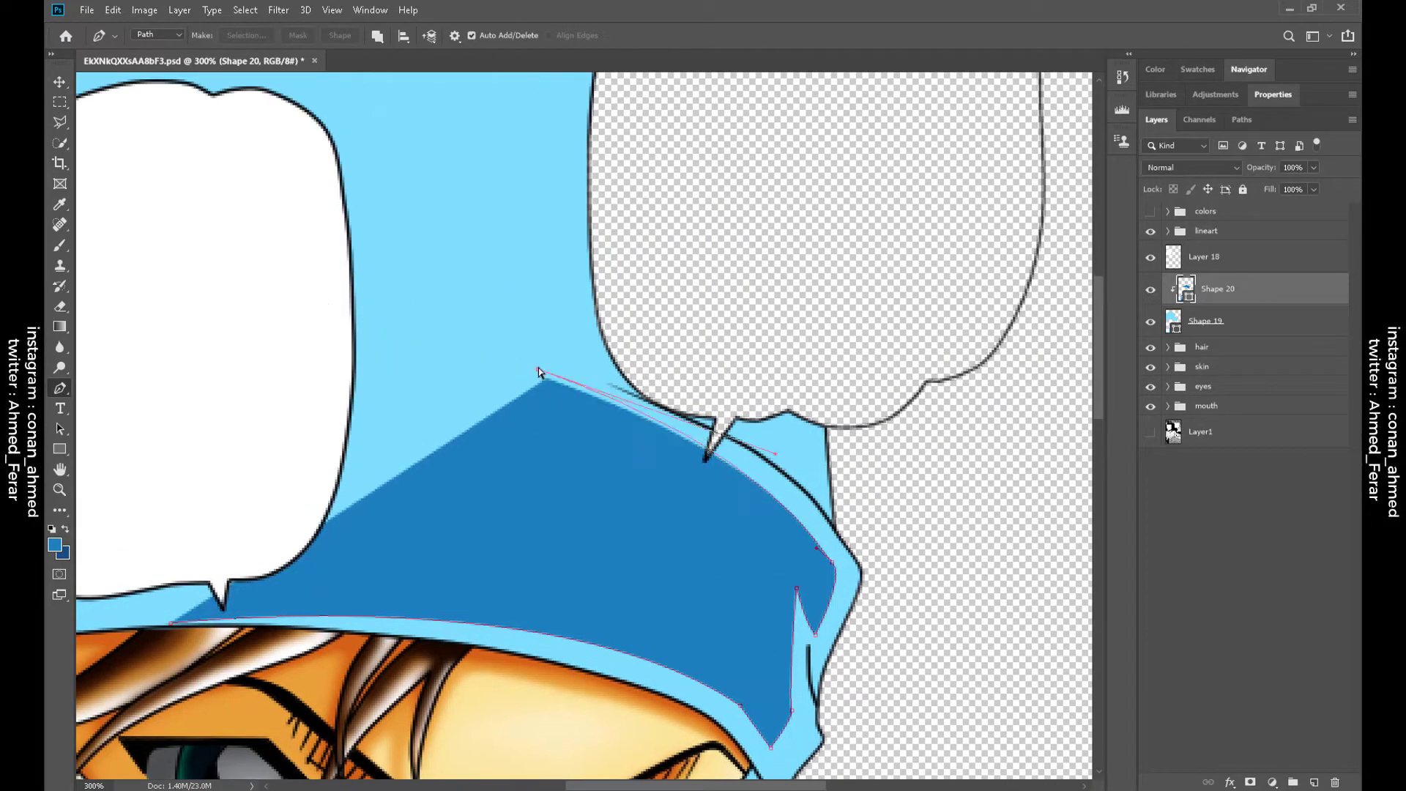
{"action": "left_click_drag", "start_coordinate": [762, 330], "coordinate": [707, 212]}
Close the hat shadow by tracing below its top edge and around the canvas side back to the brim
{"action": "scroll", "coordinate": [717, 293], "scroll_direction": "up", "scroll_amount": 4}
{"action": "scroll", "coordinate": [731, 379], "scroll_direction": "left", "scroll_amount": 8}
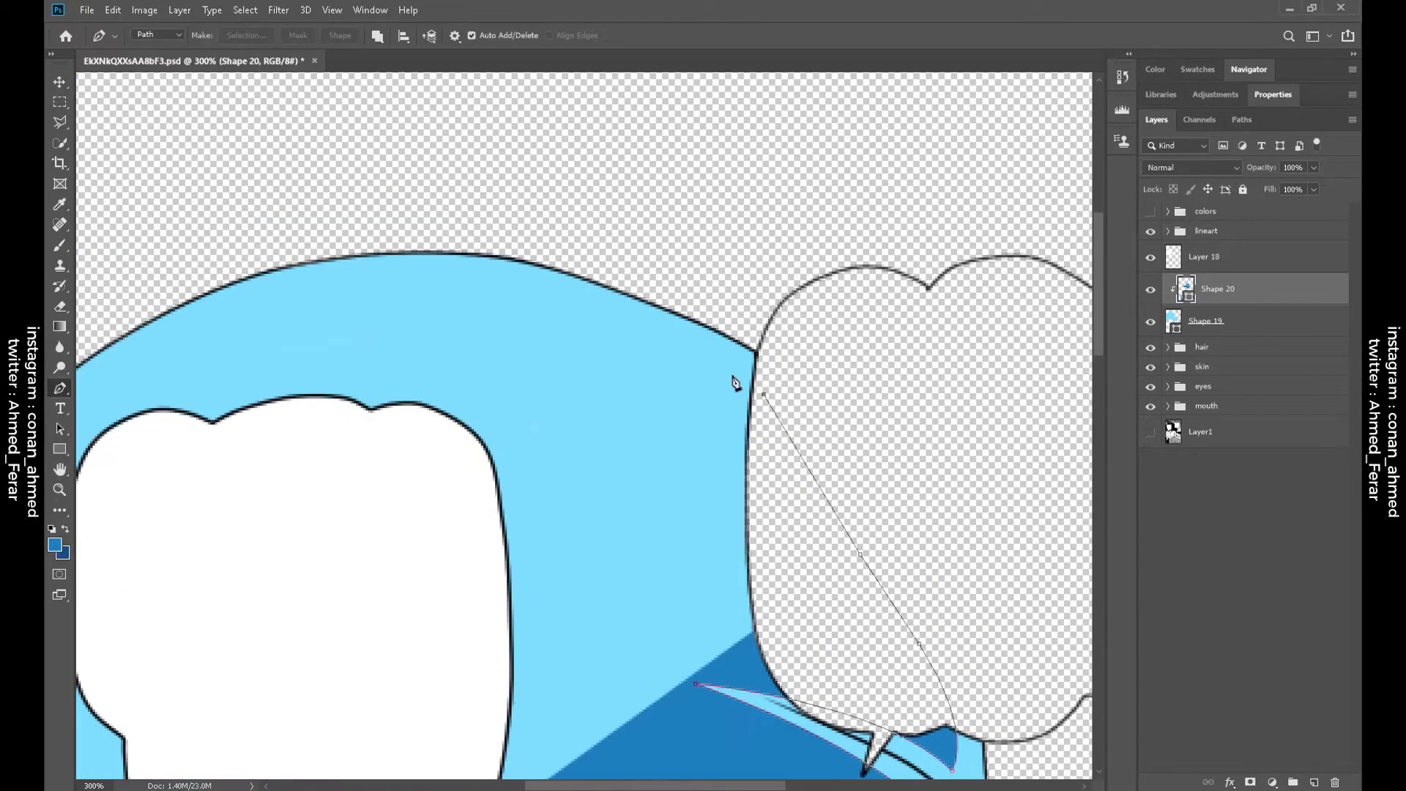
{"action": "scroll", "coordinate": [468, 476], "scroll_direction": "down", "scroll_amount": 6}
{"action": "key", "text": "ctrl+minus"}
{"action": "key", "text": "ctrl+minus"}
{"action": "key", "text": "ctrl+minus"}
{"action": "key", "text": "ctrl+minus"}
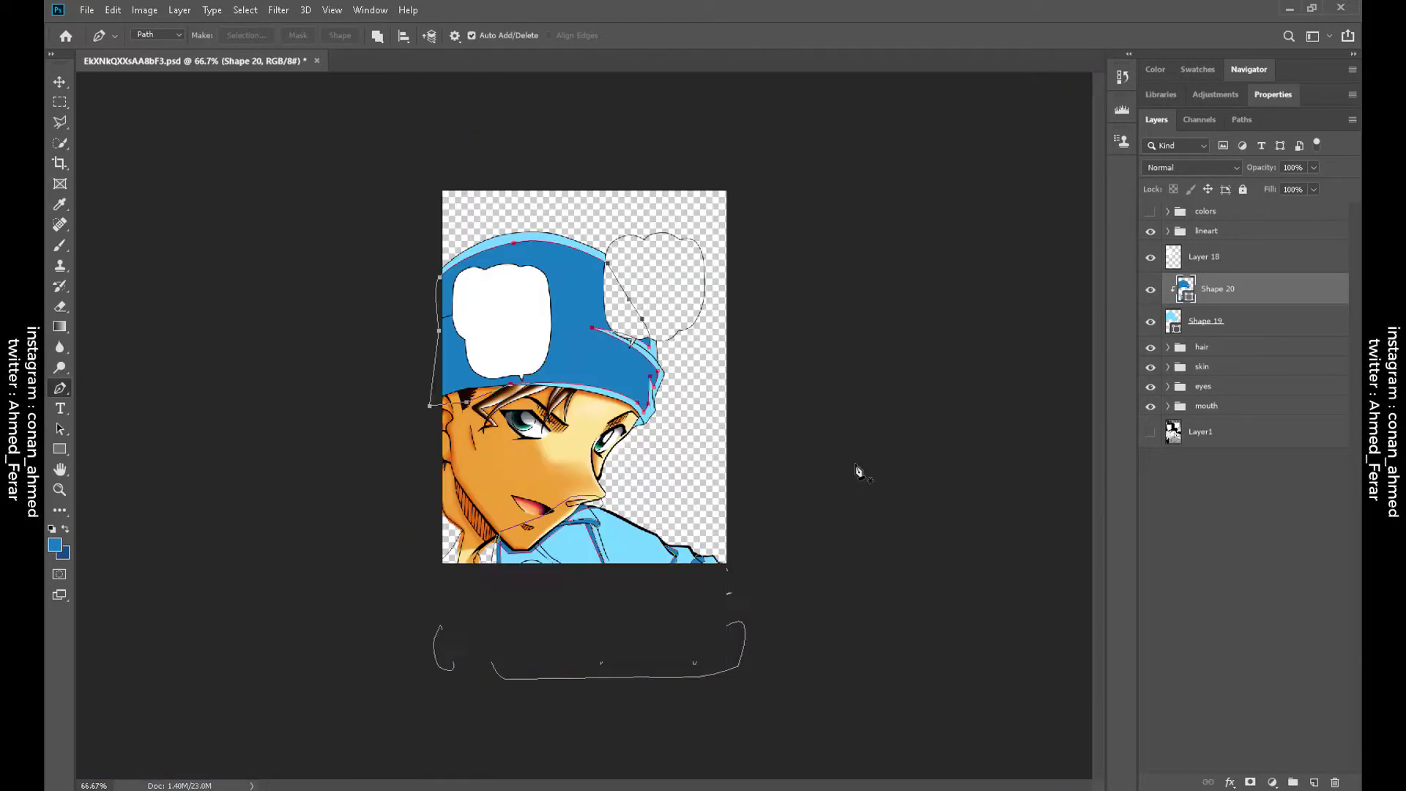
Create a new layer clipped above Shape 20, show the colors group, and set the background colour to a darker palette blue
{"action": "key", "text": "ctrl+shift+alt+n"}
{"action": "left_click", "coordinate": [1150, 211]}
{"action": "left_click", "coordinate": [62, 551]}
{"action": "key", "text": "ctrl+plus"}
{"action": "key", "text": "ctrl+plus"}
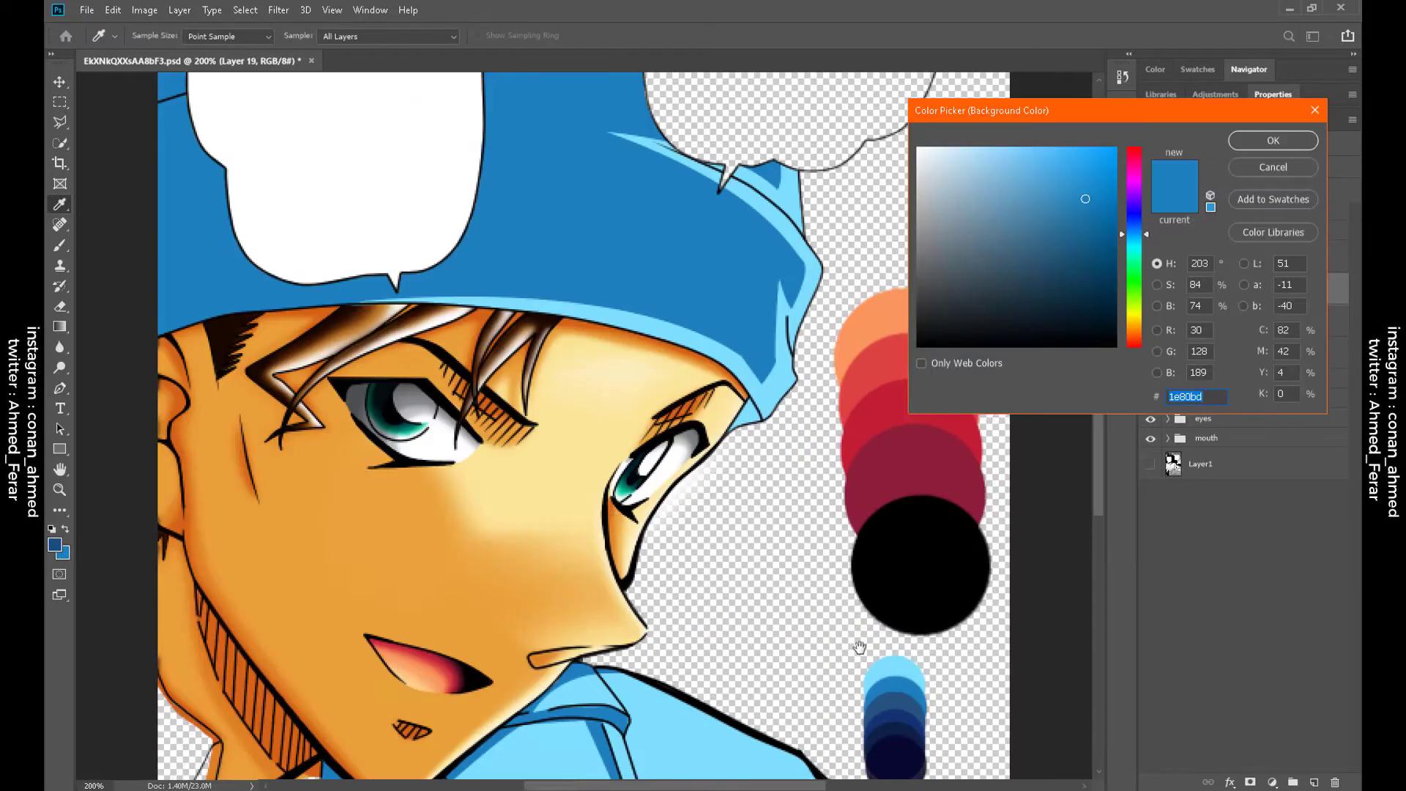
{"action": "left_click", "coordinate": [722, 557]}
{"action": "key", "text": "Return"}
Select Layer 18, load the white speech bubble as a selection and switch to the Eraser
{"action": "key", "text": "ctrl+minus"}
{"action": "key", "text": "ctrl+minus"}
{"action": "scroll", "coordinate": [798, 480], "scroll_direction": "up", "scroll_amount": 3}
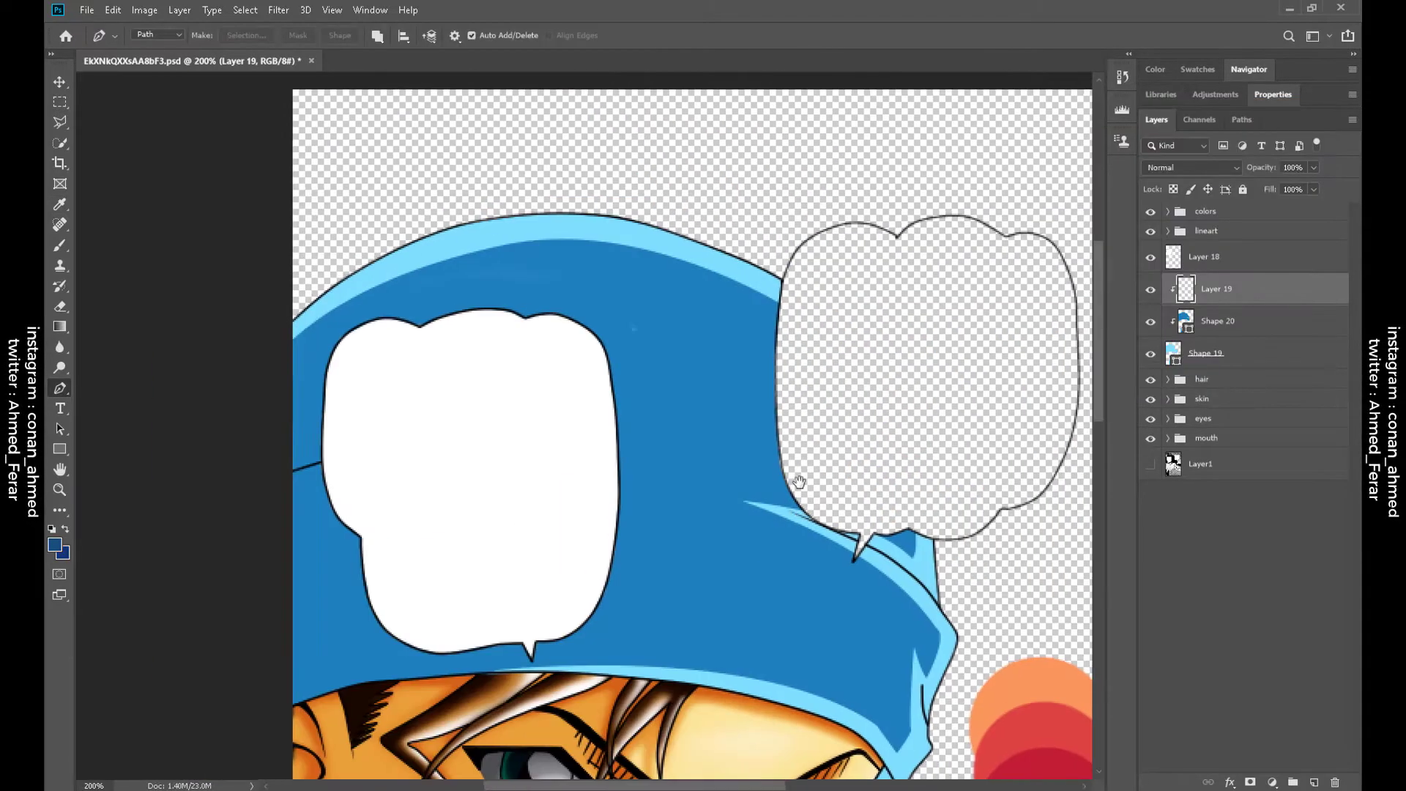
{"action": "key", "text": "e"}
{"action": "key", "text": "alt+bracketright"}
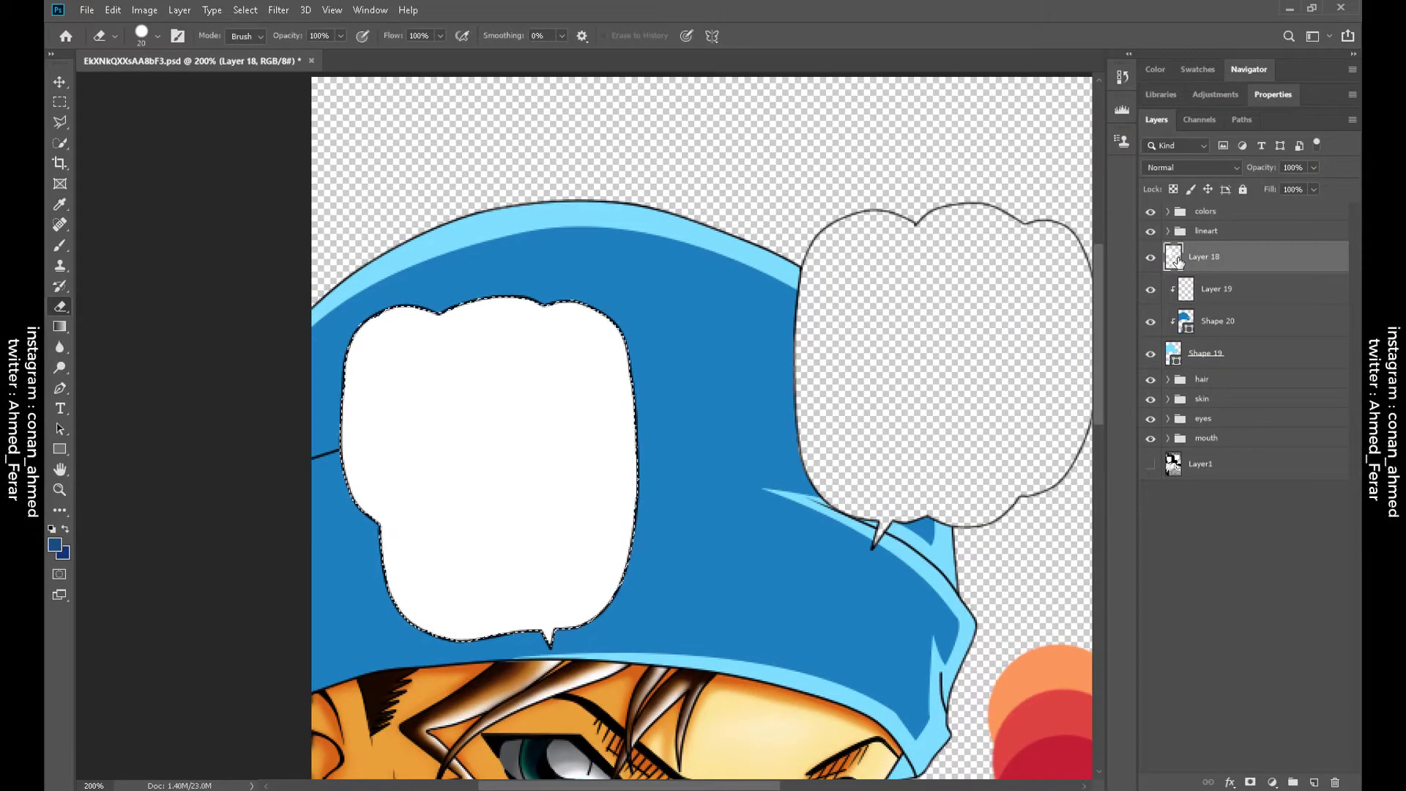
Trace a second, inner shadow path on Layer 19 below the hat's top edge and along its front fold
{"action": "key", "text": "p"}
{"action": "key", "text": "ctrl+plus"}
{"action": "key", "text": "alt+bracketleft"}
{"action": "left_click", "coordinate": [209, 386]}
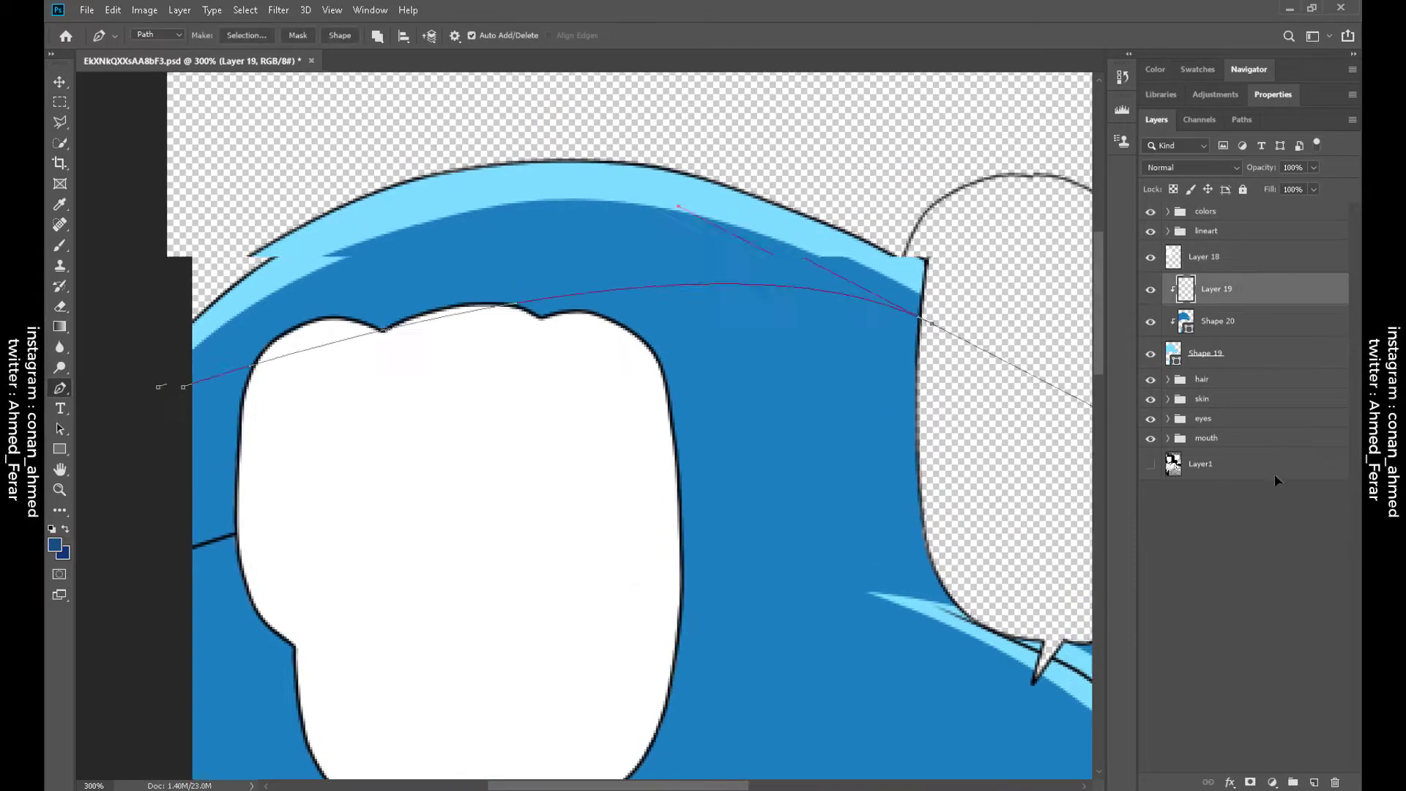
{"action": "scroll", "coordinate": [1122, 533], "scroll_direction": "right", "scroll_amount": 5}
{"action": "scroll", "coordinate": [778, 331], "scroll_direction": "down", "scroll_amount": 5}
{"action": "left_click_drag", "start_coordinate": [777, 331], "coordinate": [789, 338]}
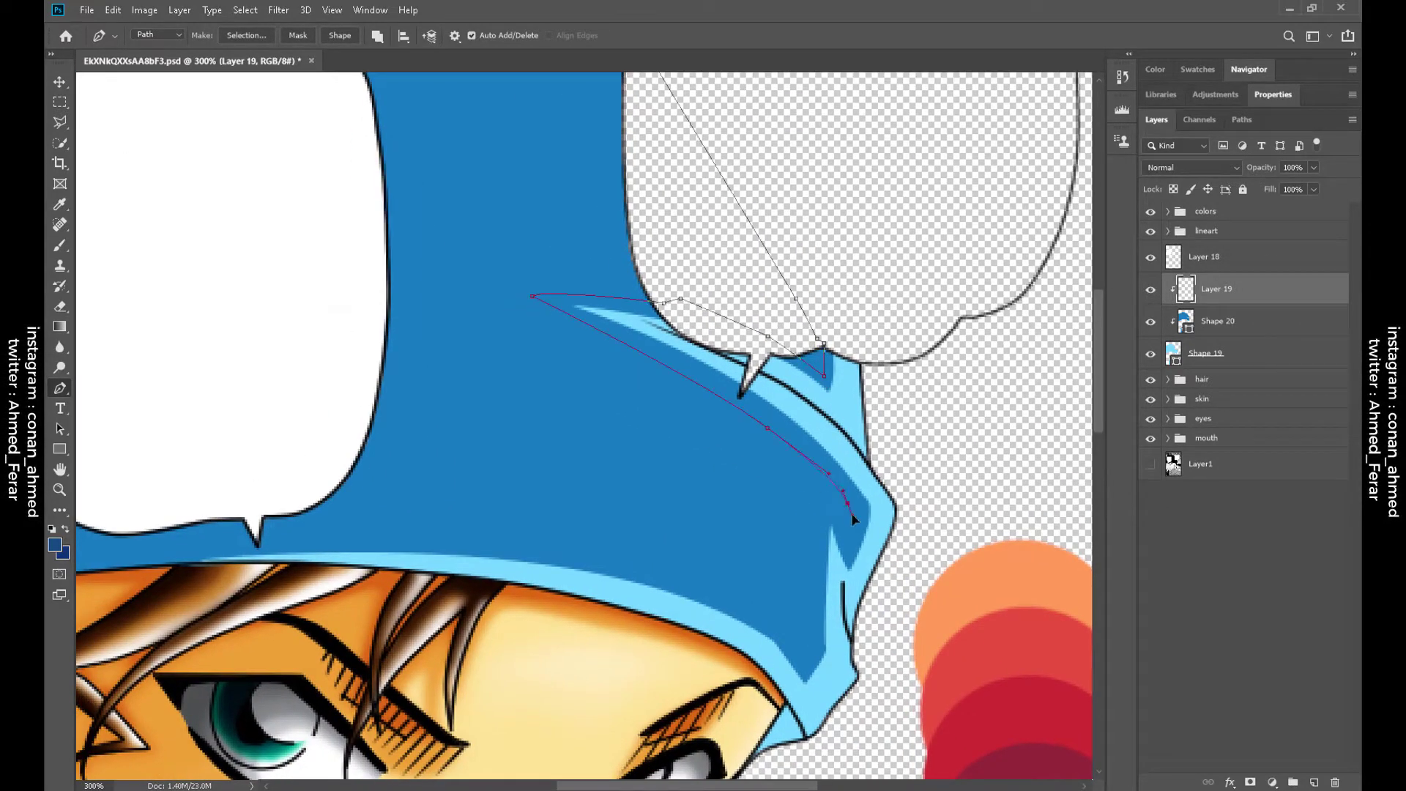
Close the inner hat shadow path above the brim and outside the canvas edge
{"action": "left_click", "coordinate": [759, 615]}
{"action": "left_click_drag", "start_coordinate": [759, 616], "coordinate": [1048, 496]}
{"action": "left_click", "coordinate": [461, 448]}
{"action": "scroll", "coordinate": [355, 315], "scroll_direction": "up", "scroll_amount": 5}
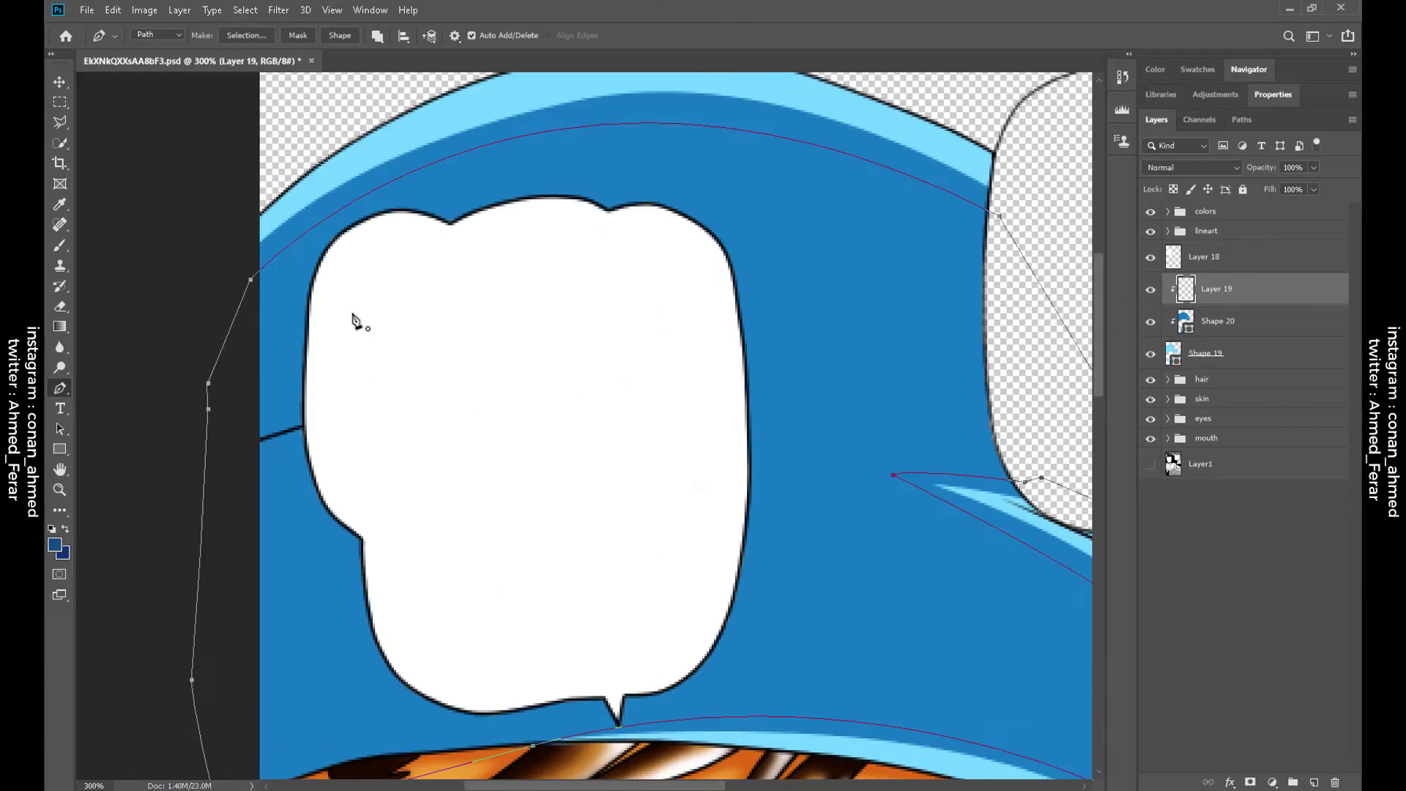
Try clipping Shape 19 to the hair group, and restore Shape 20 and Layer 19 as clipped to Shape 19
{"action": "scroll", "coordinate": [759, 492], "scroll_direction": "down", "scroll_amount": 5}
{"action": "key", "text": "alt+bracketleft"}
{"action": "key", "text": "alt+bracketleft"}
{"action": "scroll", "coordinate": [469, 488], "scroll_direction": "up", "scroll_amount": 3}
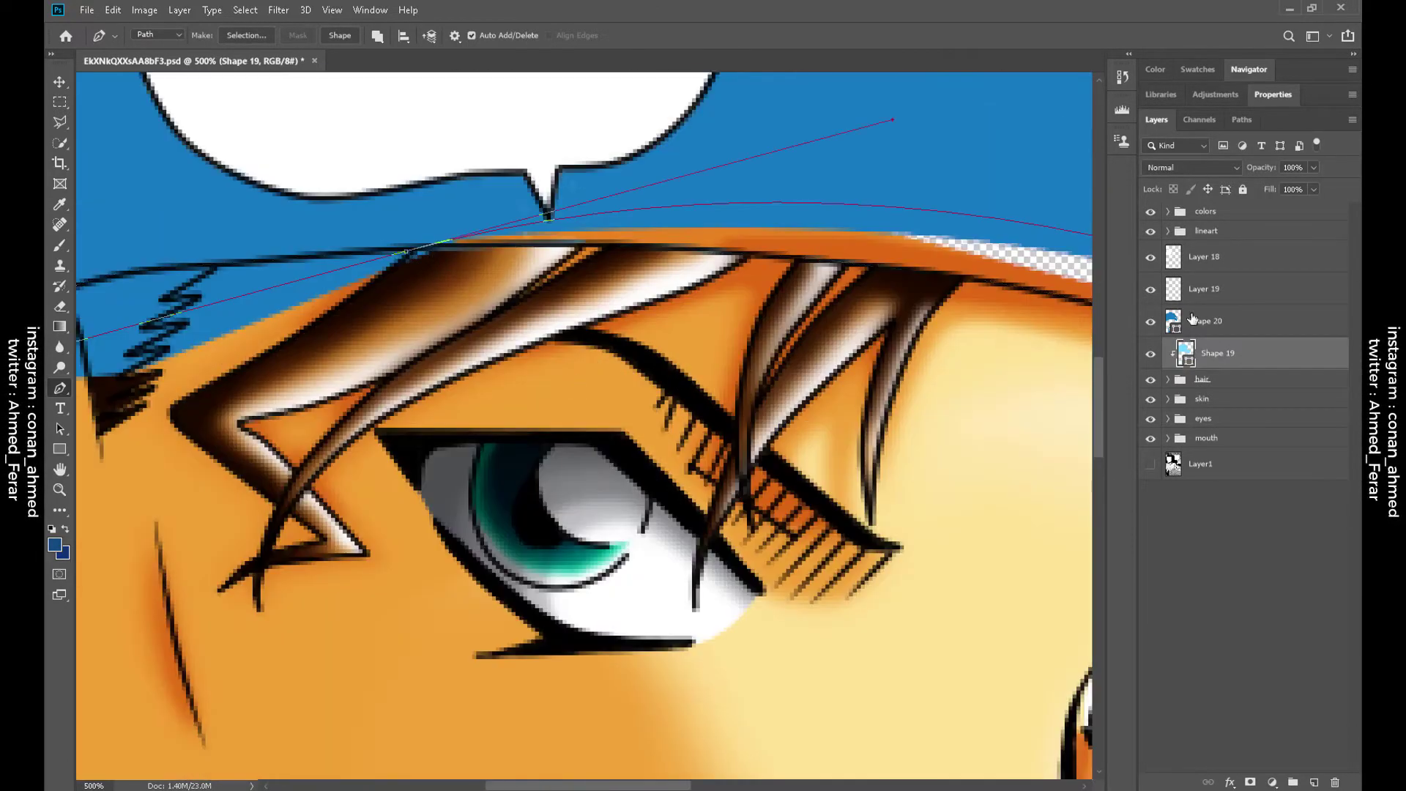
{"action": "scroll", "coordinate": [436, 254], "scroll_direction": "up", "scroll_amount": 1}
{"action": "scroll", "coordinate": [436, 254], "scroll_direction": "left", "scroll_amount": 3}
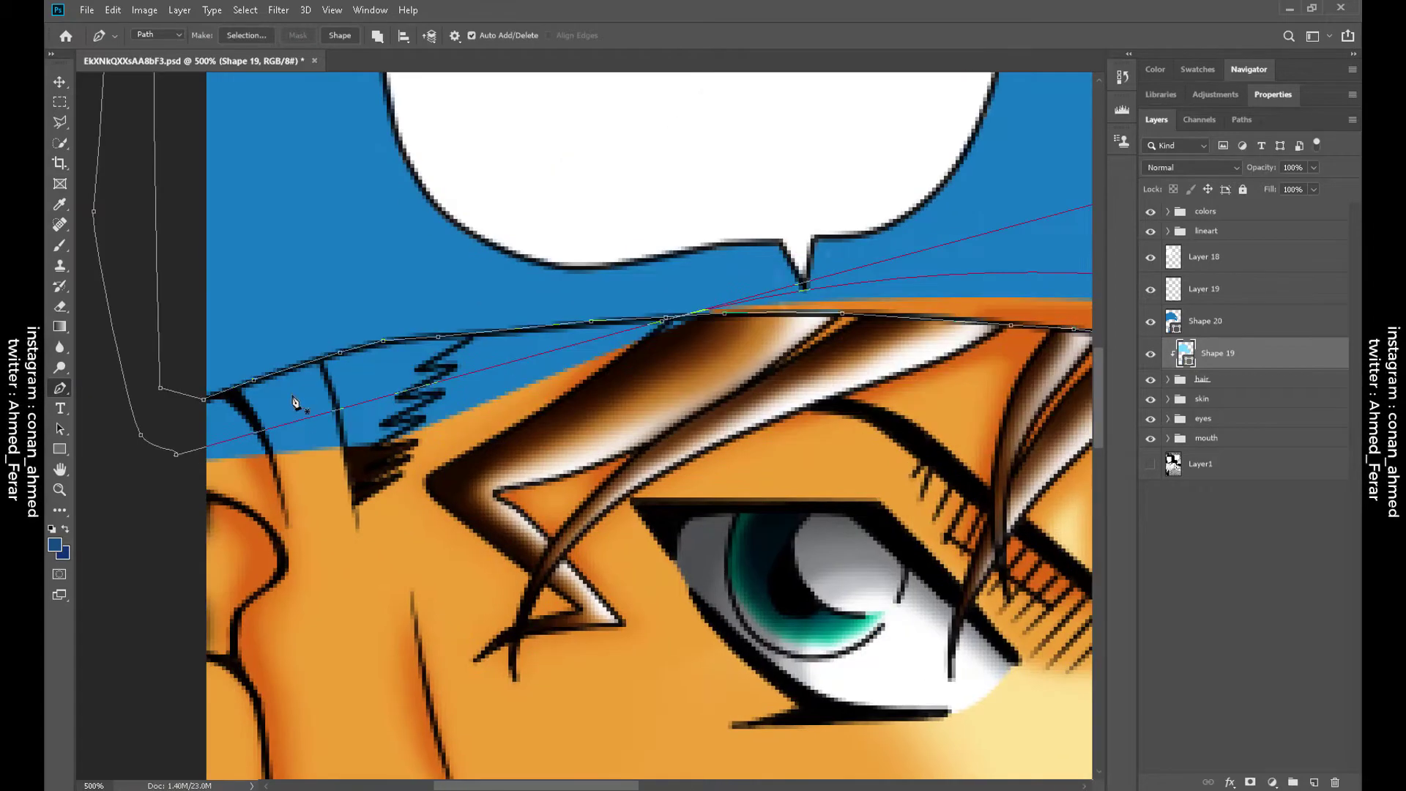
{"action": "mouse_move", "coordinate": [1249, 350]}
{"action": "left_mouse_down"}
{"action": "mouse_move", "coordinate": [1250, 326]}
{"action": "mouse_move", "coordinate": [1250, 351]}
{"action": "left_mouse_up"}
{"action": "left_click", "coordinate": [1250, 337], "text": "alt"}
{"action": "left_click", "coordinate": [1250, 305], "text": "alt"}
{"action": "left_click", "coordinate": [1245, 289]}
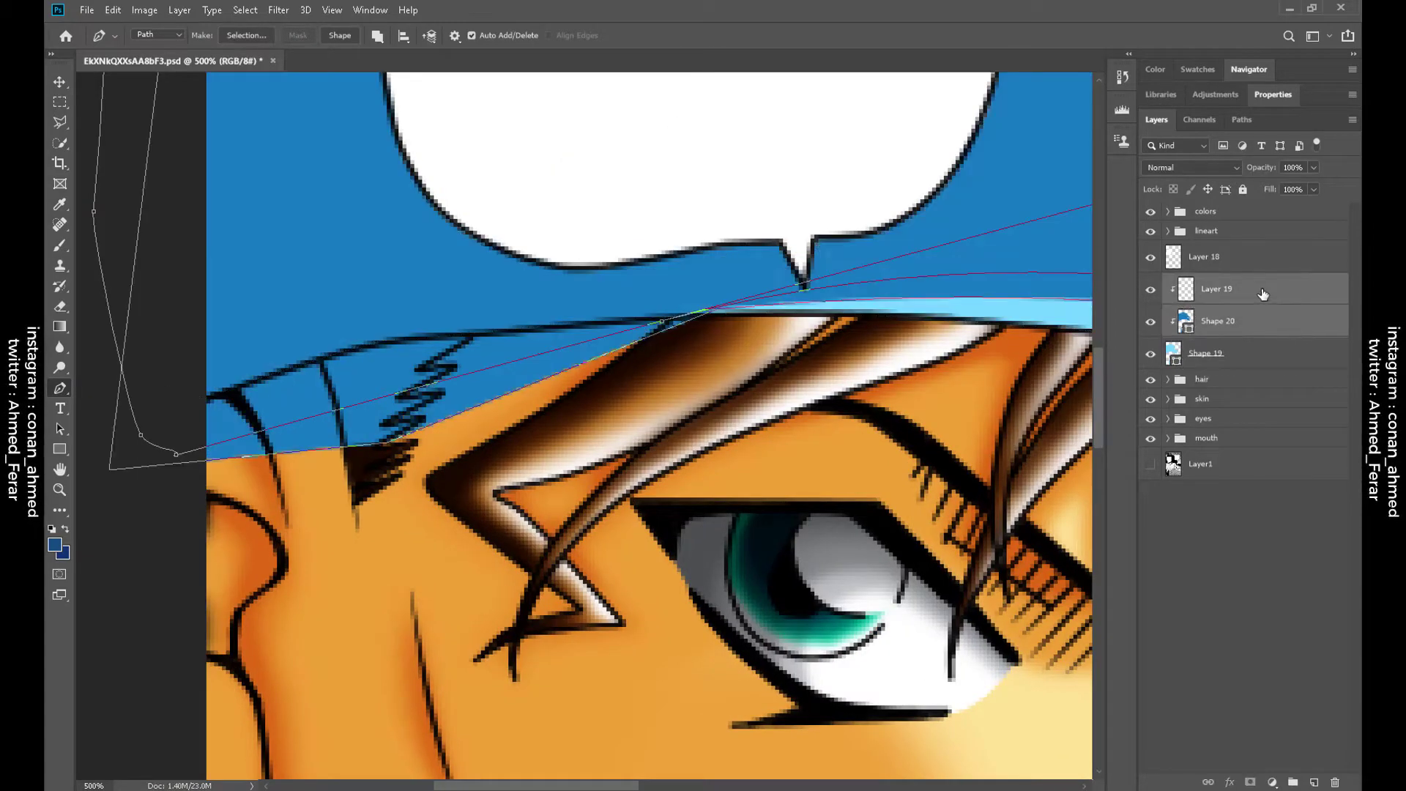
Trace the darker shadow on Layer 19 along the coat's front edge and around the lower button
{"action": "scroll", "coordinate": [588, 420], "scroll_direction": "down", "scroll_amount": 3}
{"action": "scroll", "coordinate": [588, 419], "scroll_direction": "up", "scroll_amount": 3}
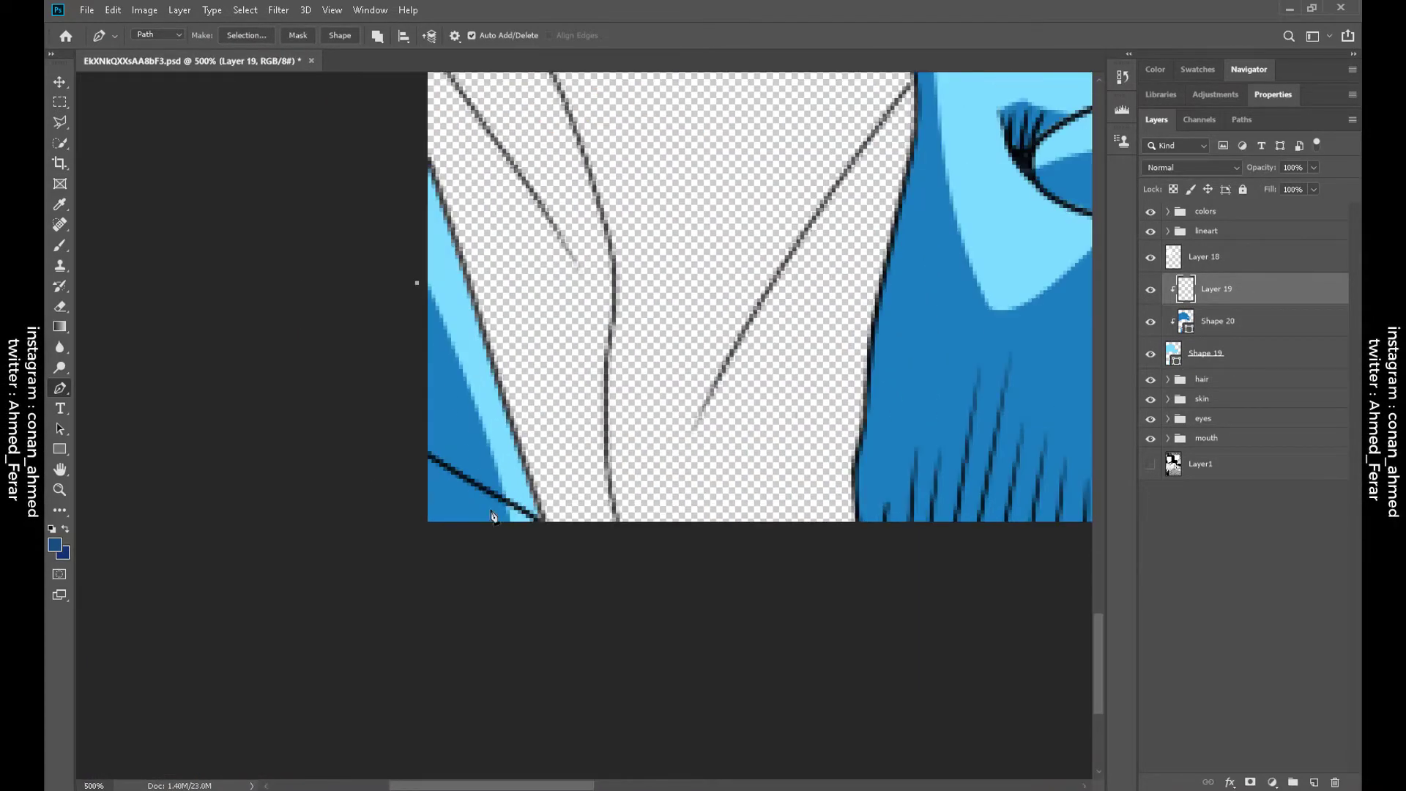
{"action": "scroll", "coordinate": [722, 377], "scroll_direction": "up", "scroll_amount": 3}
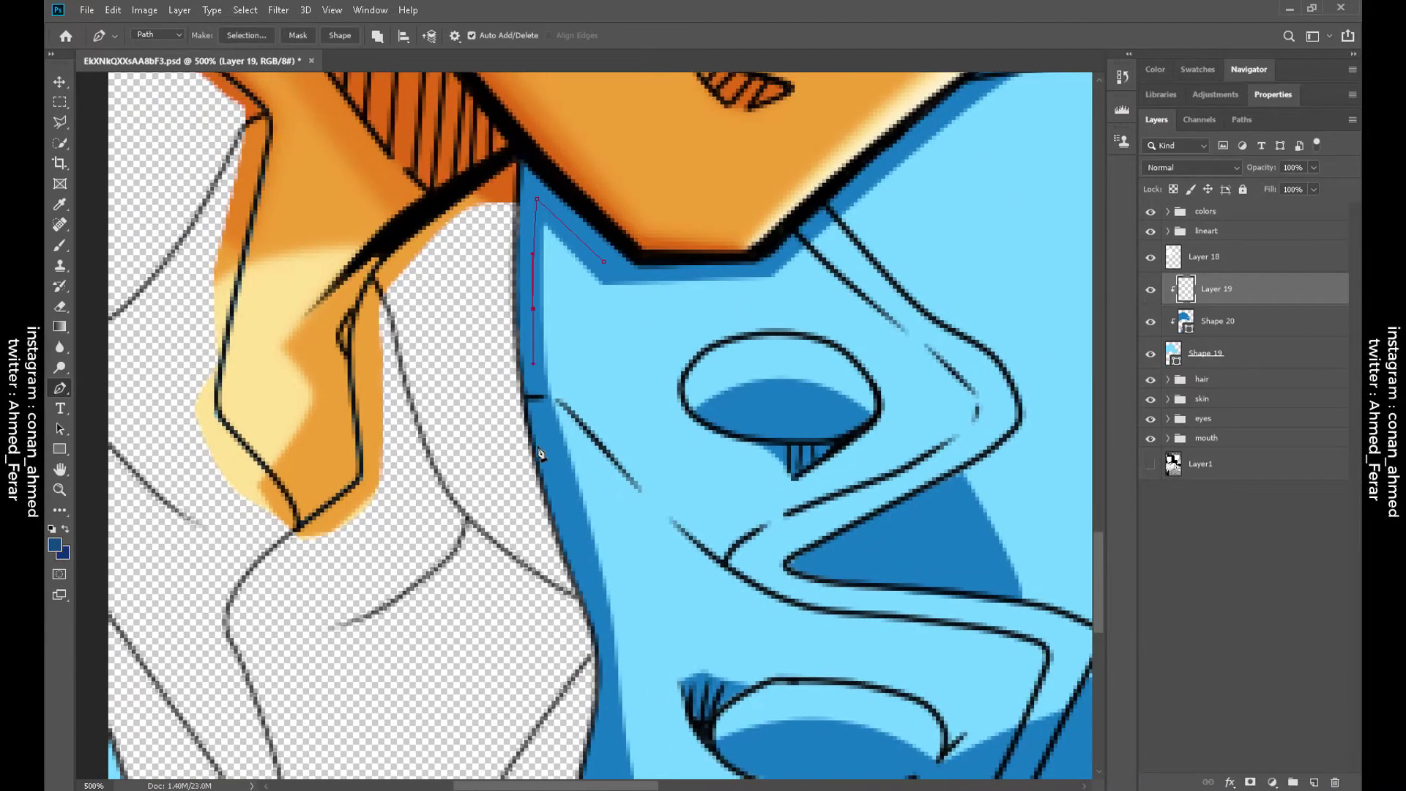
{"action": "scroll", "coordinate": [540, 453], "scroll_direction": "down", "scroll_amount": 5}
{"action": "left_click", "coordinate": [529, 360]}
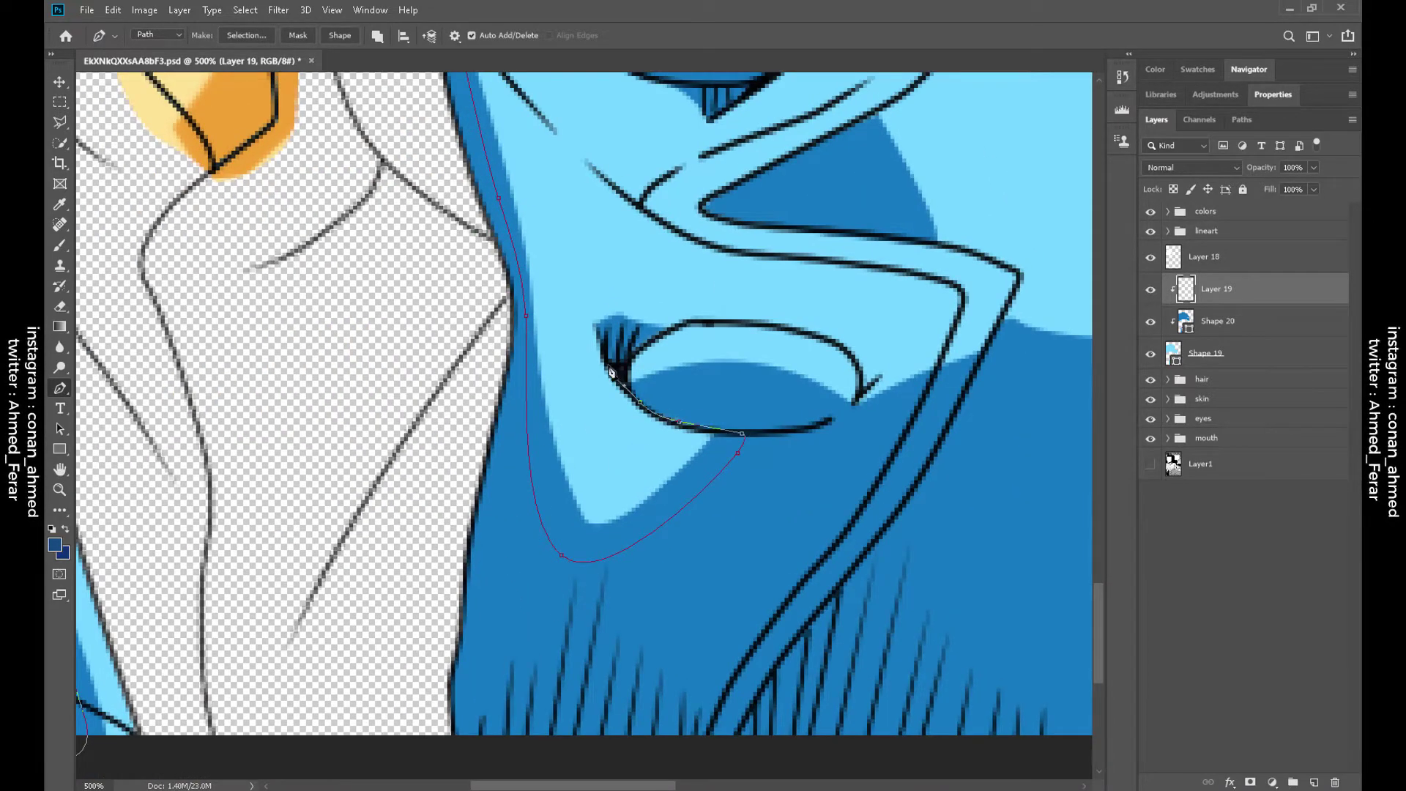
{"action": "left_click_drag", "start_coordinate": [968, 375], "coordinate": [657, 231]}
Hide the colors group and extend the darker shadow path across the coat's chest and seam to the shoulder
{"action": "left_click", "coordinate": [1151, 211]}
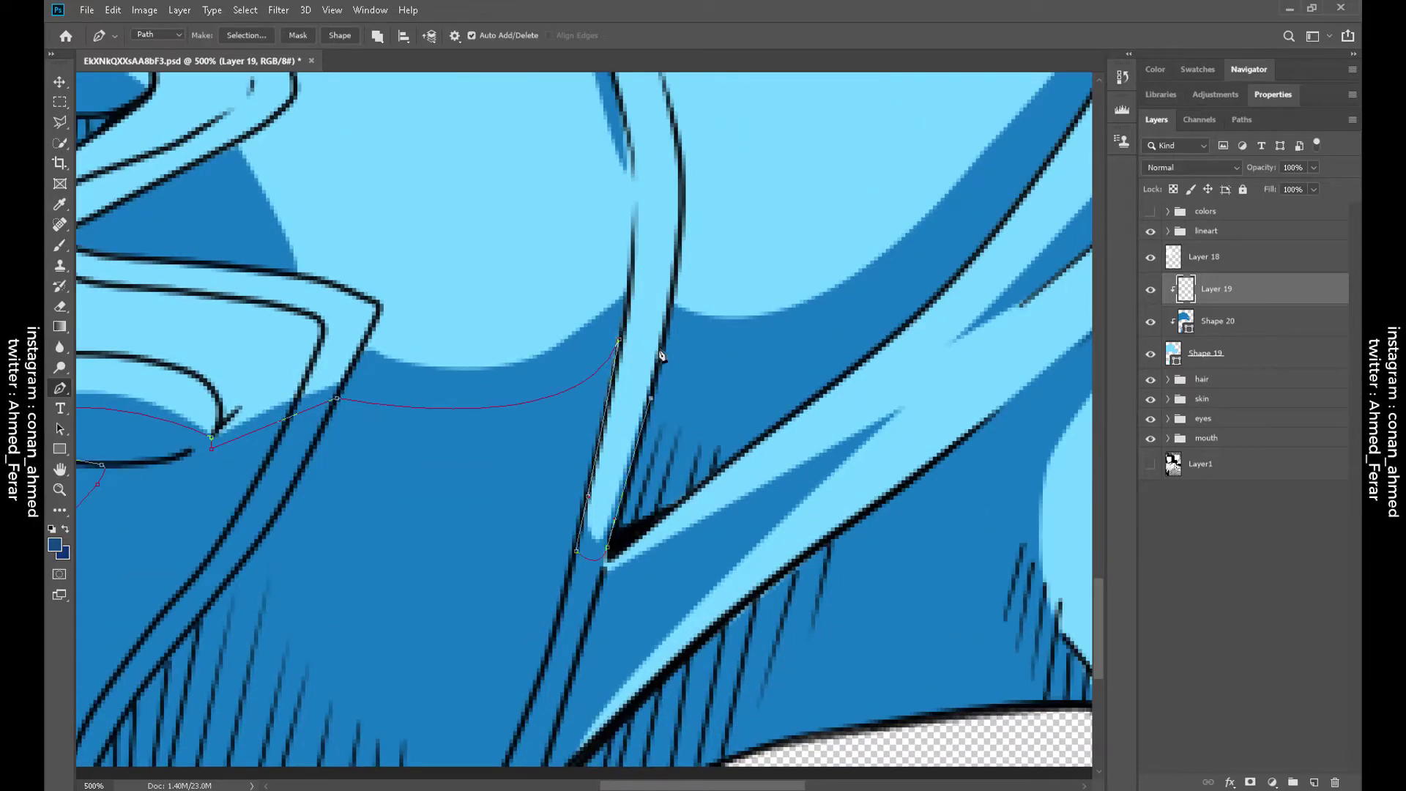
{"action": "scroll", "coordinate": [659, 355], "scroll_direction": "down", "scroll_amount": 2}
{"action": "scroll", "coordinate": [786, 333], "scroll_direction": "up", "scroll_amount": 3}
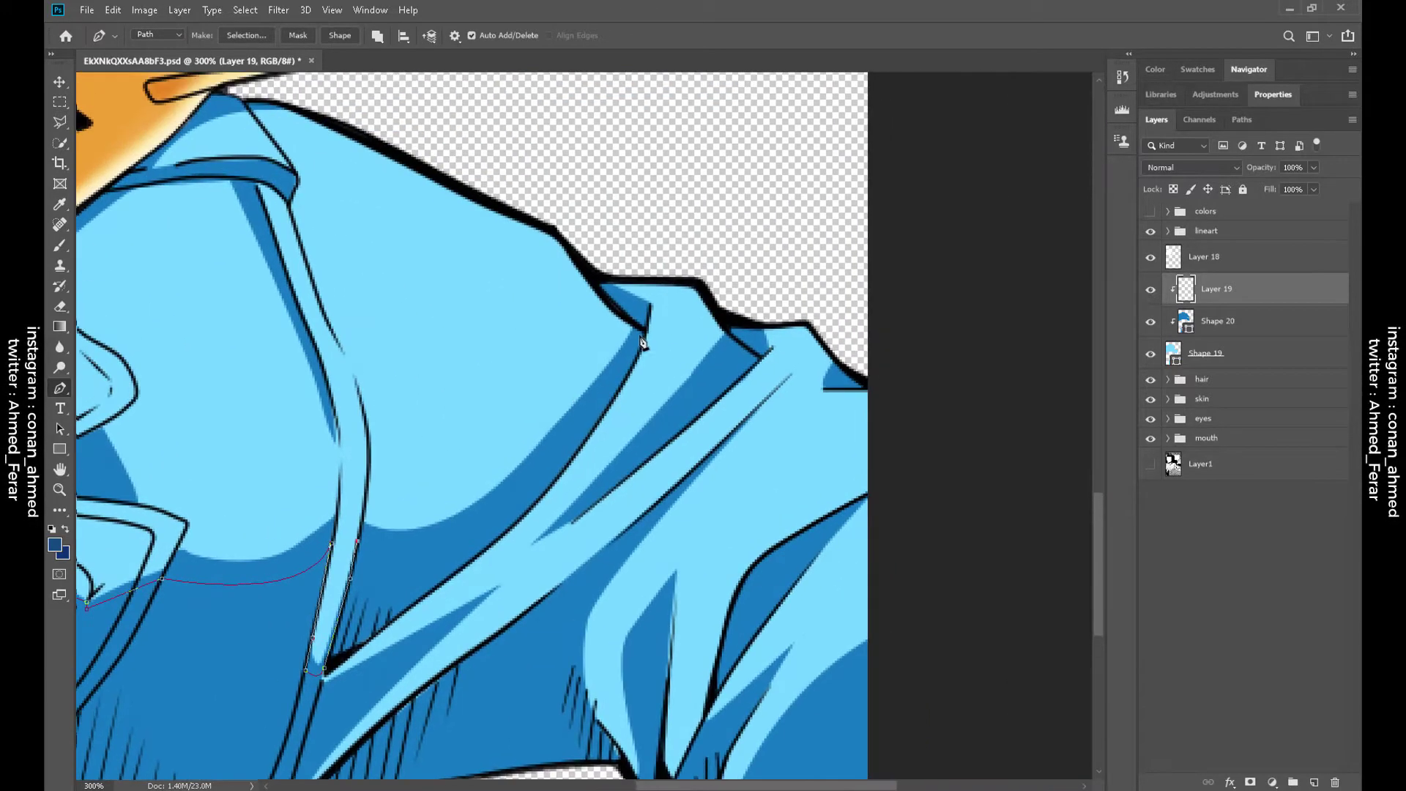
{"action": "mouse_move", "coordinate": [642, 342]}
{"action": "left_mouse_down"}
{"action": "mouse_move", "coordinate": [747, 110]}
{"action": "mouse_move", "coordinate": [812, 100]}
{"action": "mouse_move", "coordinate": [824, 117]}
{"action": "mouse_move", "coordinate": [604, 370]}
{"action": "left_mouse_up"}
{"action": "scroll", "coordinate": [776, 106], "scroll_direction": "up", "scroll_amount": 2}
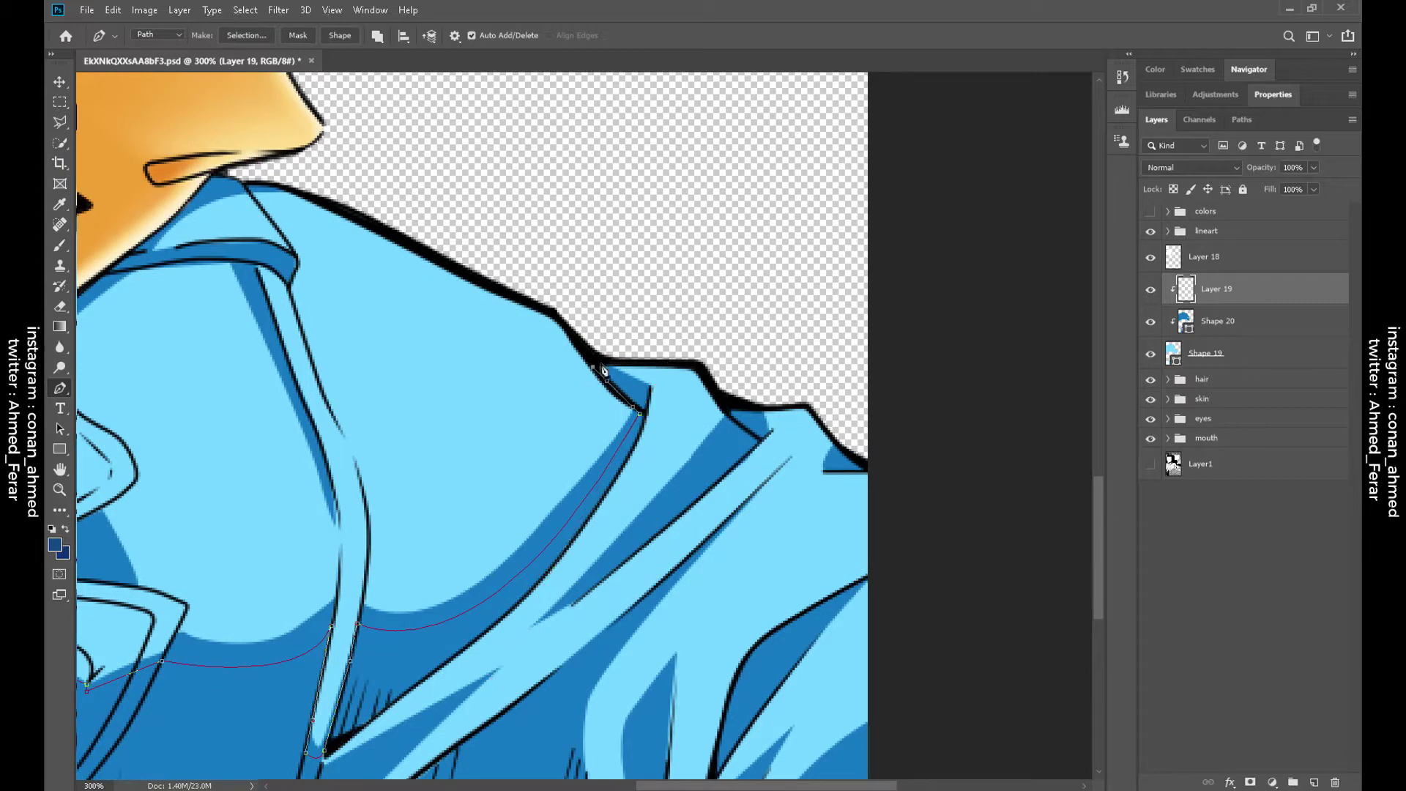
Extend the darker shadow path from the shoulder tip along the fold line and around the pointed crease past the coat's lower edge
{"action": "scroll", "coordinate": [605, 370], "scroll_direction": "up", "scroll_amount": 2}
{"action": "scroll", "coordinate": [513, 608], "scroll_direction": "down", "scroll_amount": 3}
{"action": "scroll", "coordinate": [542, 593], "scroll_direction": "left", "scroll_amount": 3}
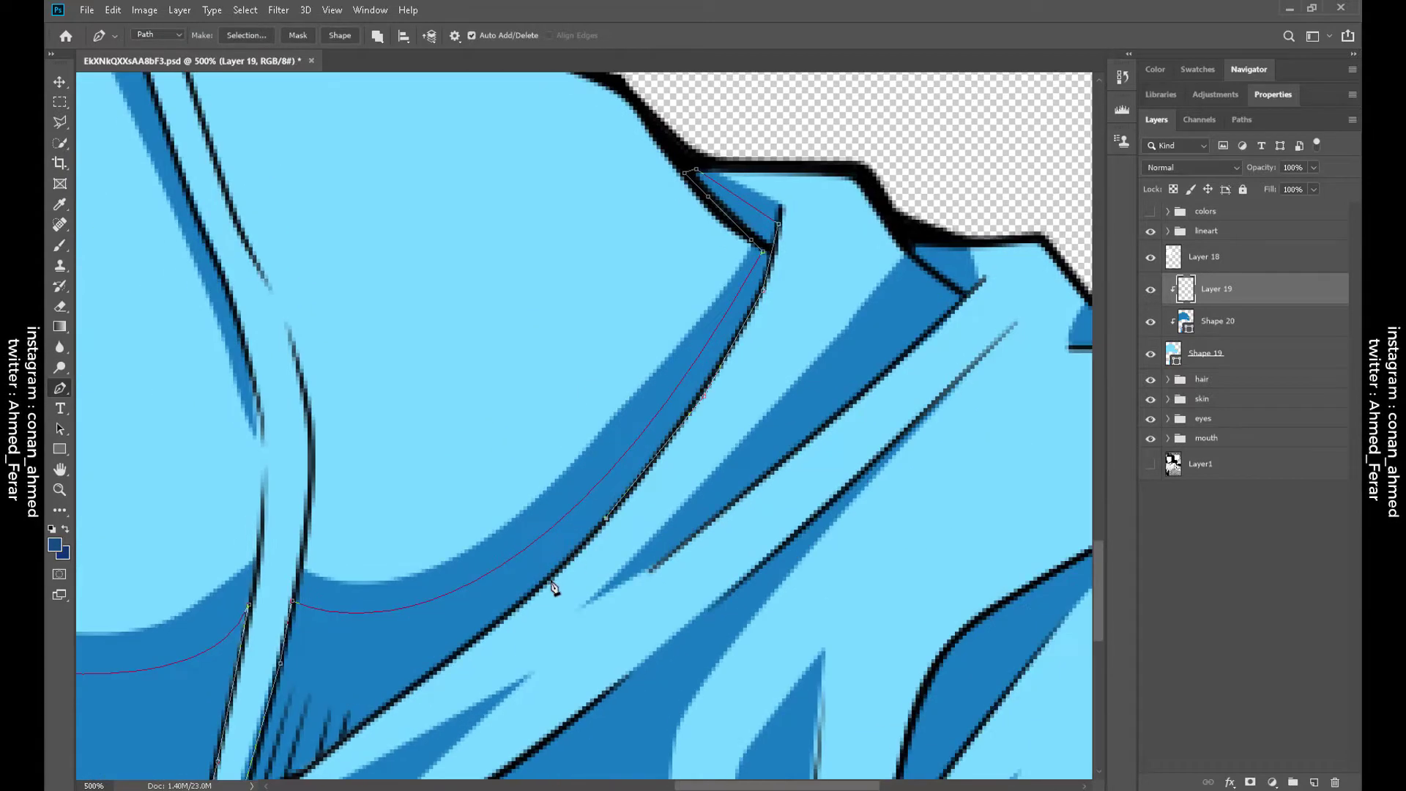
{"action": "scroll", "coordinate": [408, 698], "scroll_direction": "down", "scroll_amount": 3}
{"action": "scroll", "coordinate": [408, 698], "scroll_direction": "left", "scroll_amount": 3}
{"action": "left_click", "coordinate": [496, 620]}
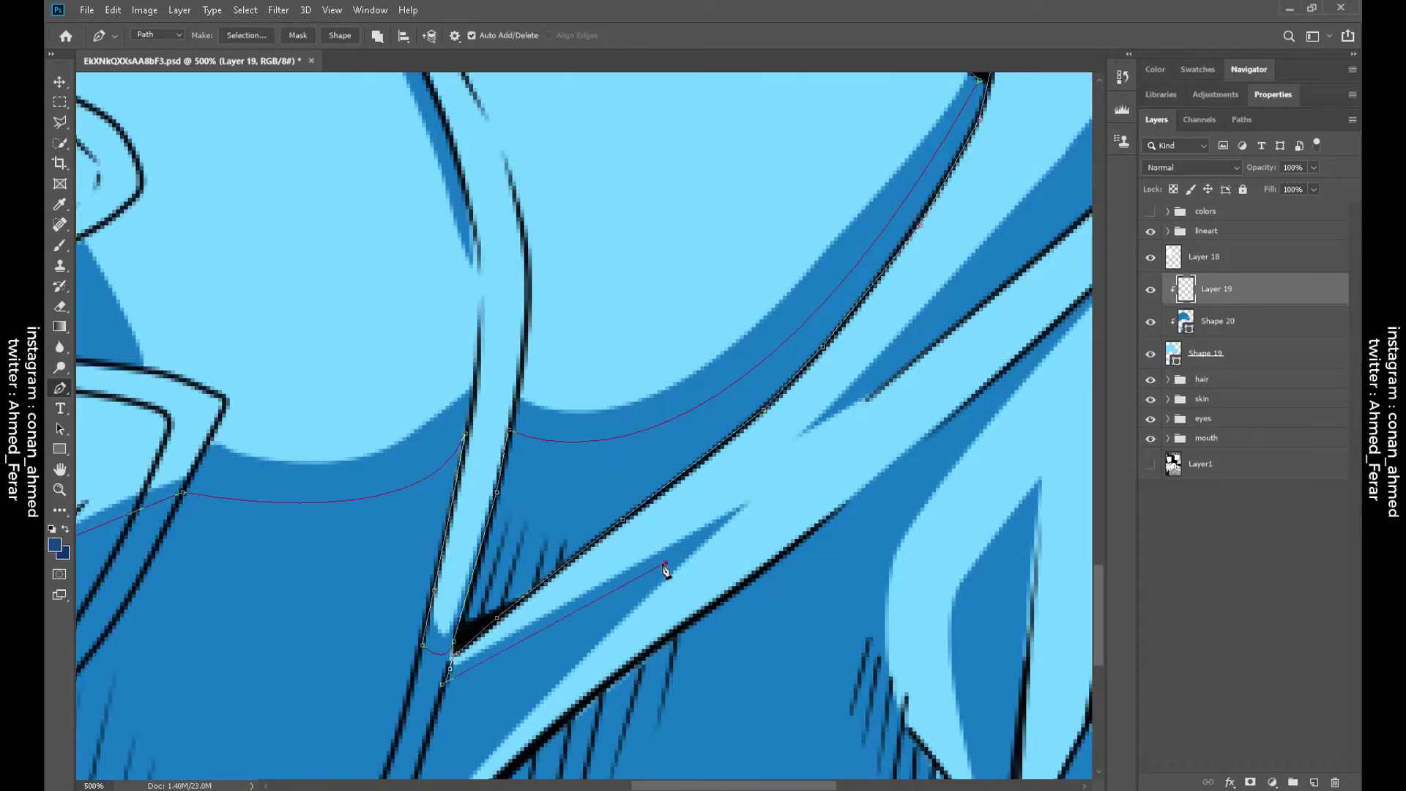
{"action": "scroll", "coordinate": [665, 571], "scroll_direction": "down", "scroll_amount": 4}
{"action": "scroll", "coordinate": [665, 571], "scroll_direction": "left", "scroll_amount": 3}
{"action": "left_click_drag", "start_coordinate": [574, 603], "coordinate": [561, 649]}
{"action": "left_click", "coordinate": [747, 465]}
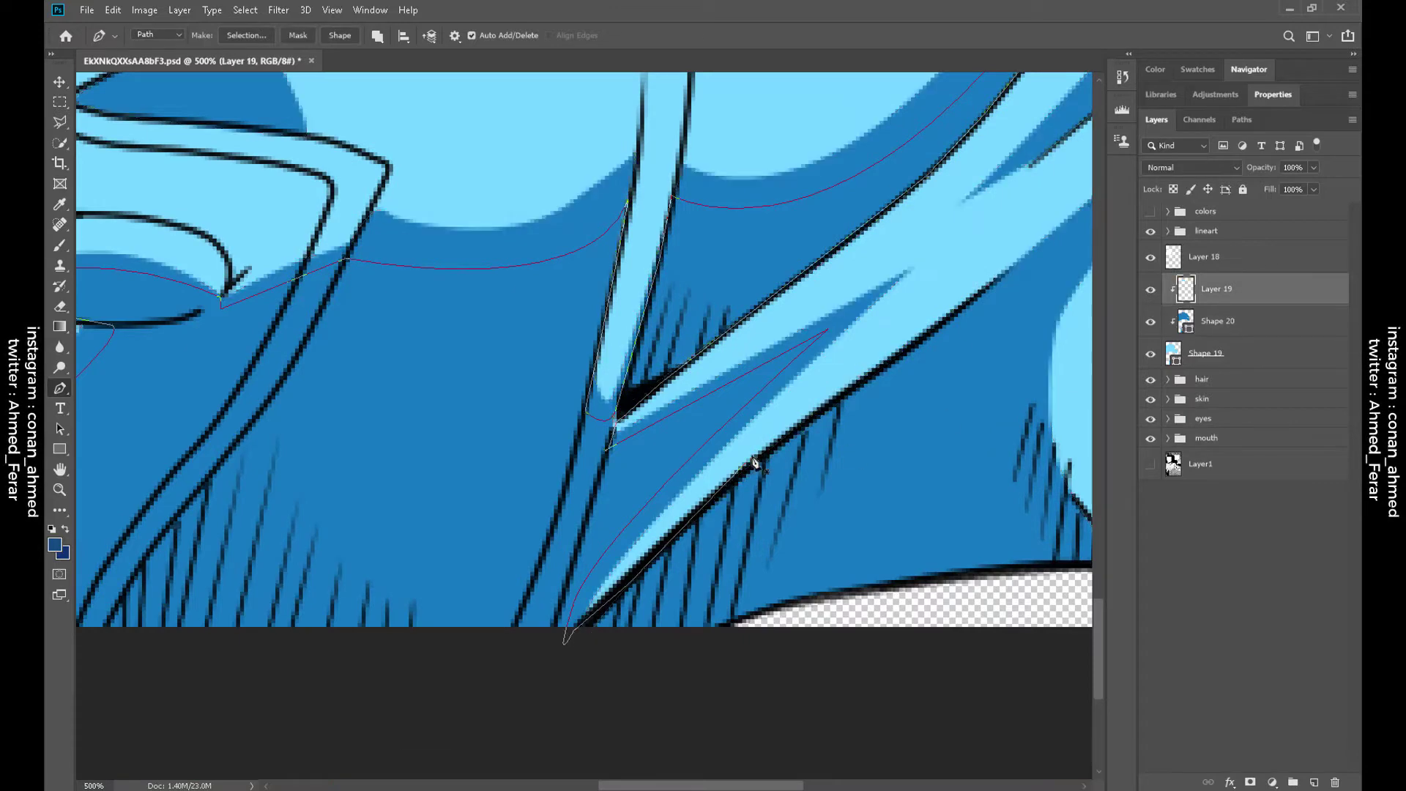
Continue the Layer 19 path up the long sleeve fold, around the armpit and along the narrow pointed fold beside it
{"action": "scroll", "coordinate": [753, 465], "scroll_direction": "up", "scroll_amount": 3}
{"action": "scroll", "coordinate": [753, 465], "scroll_direction": "right", "scroll_amount": 4}
{"action": "left_click_drag", "start_coordinate": [808, 346], "coordinate": [839, 324]}
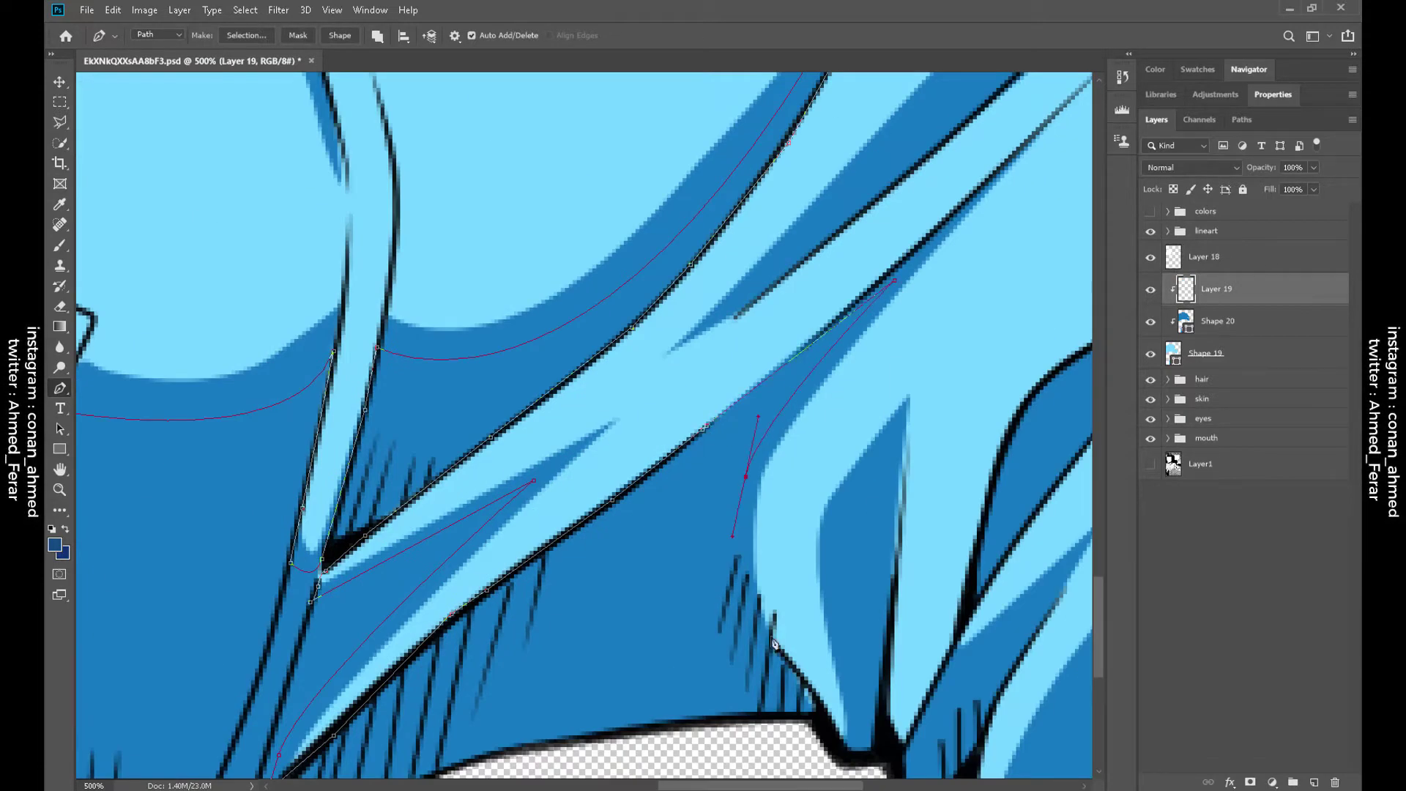
{"action": "scroll", "coordinate": [824, 733], "scroll_direction": "down", "scroll_amount": 2}
{"action": "scroll", "coordinate": [824, 732], "scroll_direction": "right", "scroll_amount": 2}
{"action": "key", "text": "alt+bracketleft"}
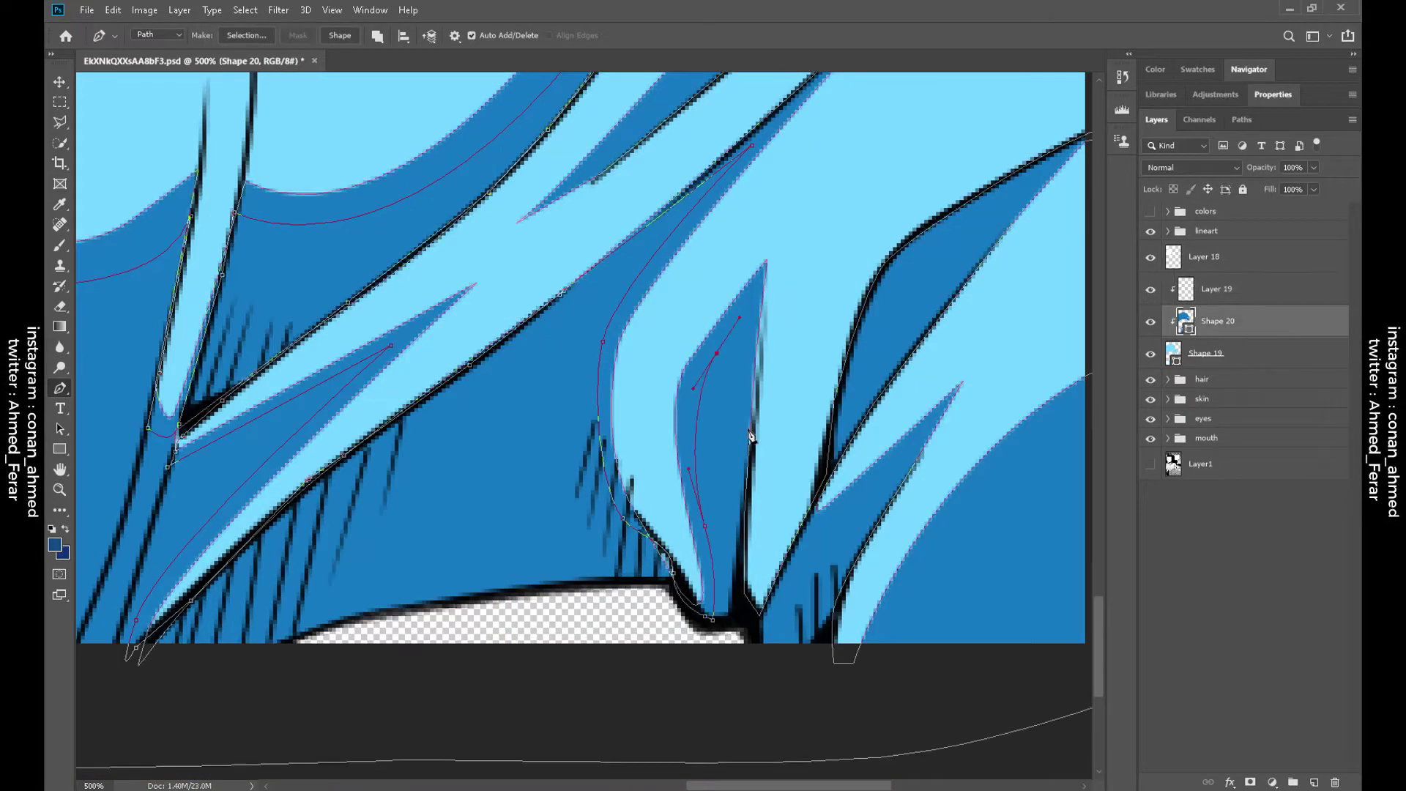
{"action": "key", "text": "alt+bracketright"}
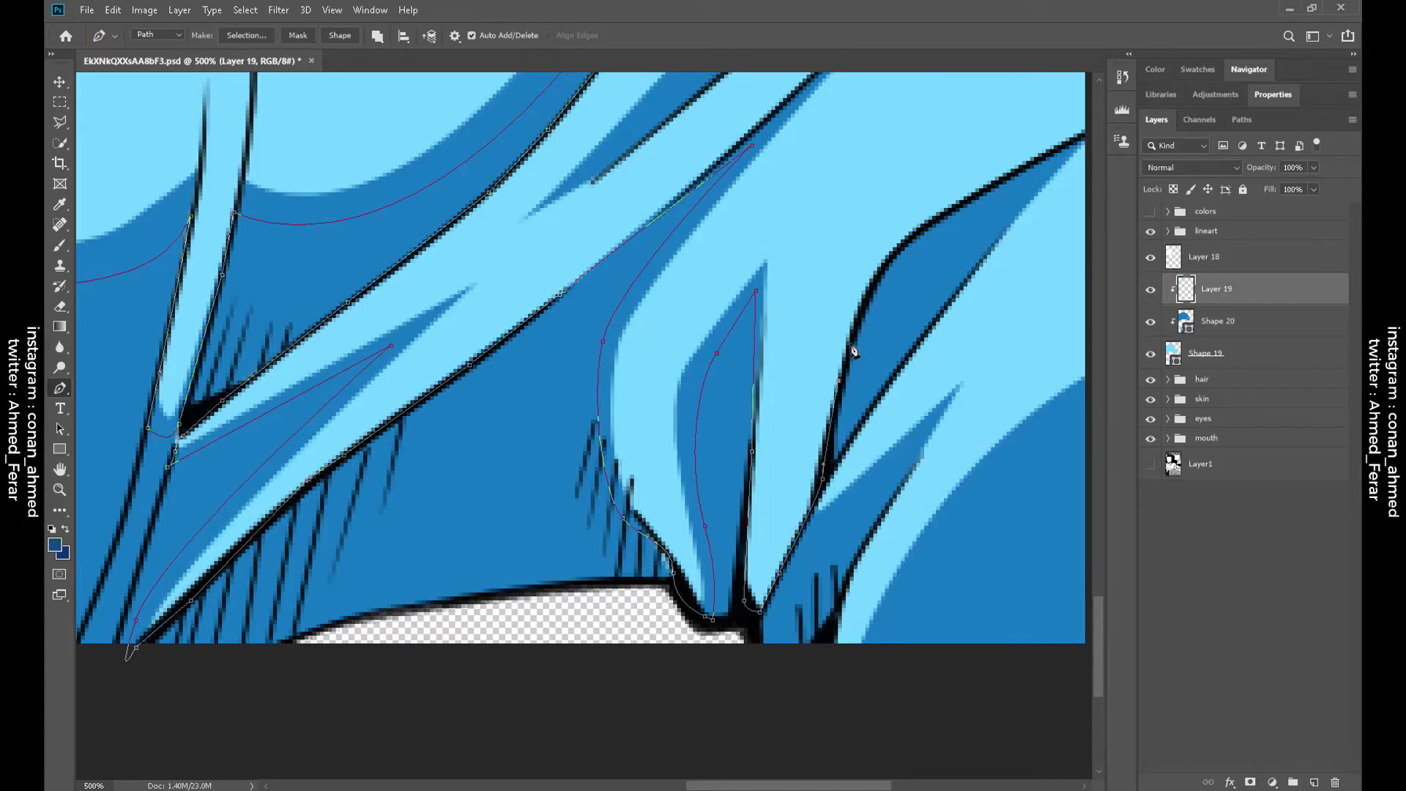
Trace the darker shadows of the outer sleeve folds and carry the path beyond the canvas's lower corner
{"action": "scroll", "coordinate": [644, 439], "scroll_direction": "up", "scroll_amount": 3}
{"action": "scroll", "coordinate": [645, 439], "scroll_direction": "right", "scroll_amount": 4}
{"action": "scroll", "coordinate": [717, 436], "scroll_direction": "down", "scroll_amount": 2}
{"action": "scroll", "coordinate": [640, 546], "scroll_direction": "left", "scroll_amount": 1}
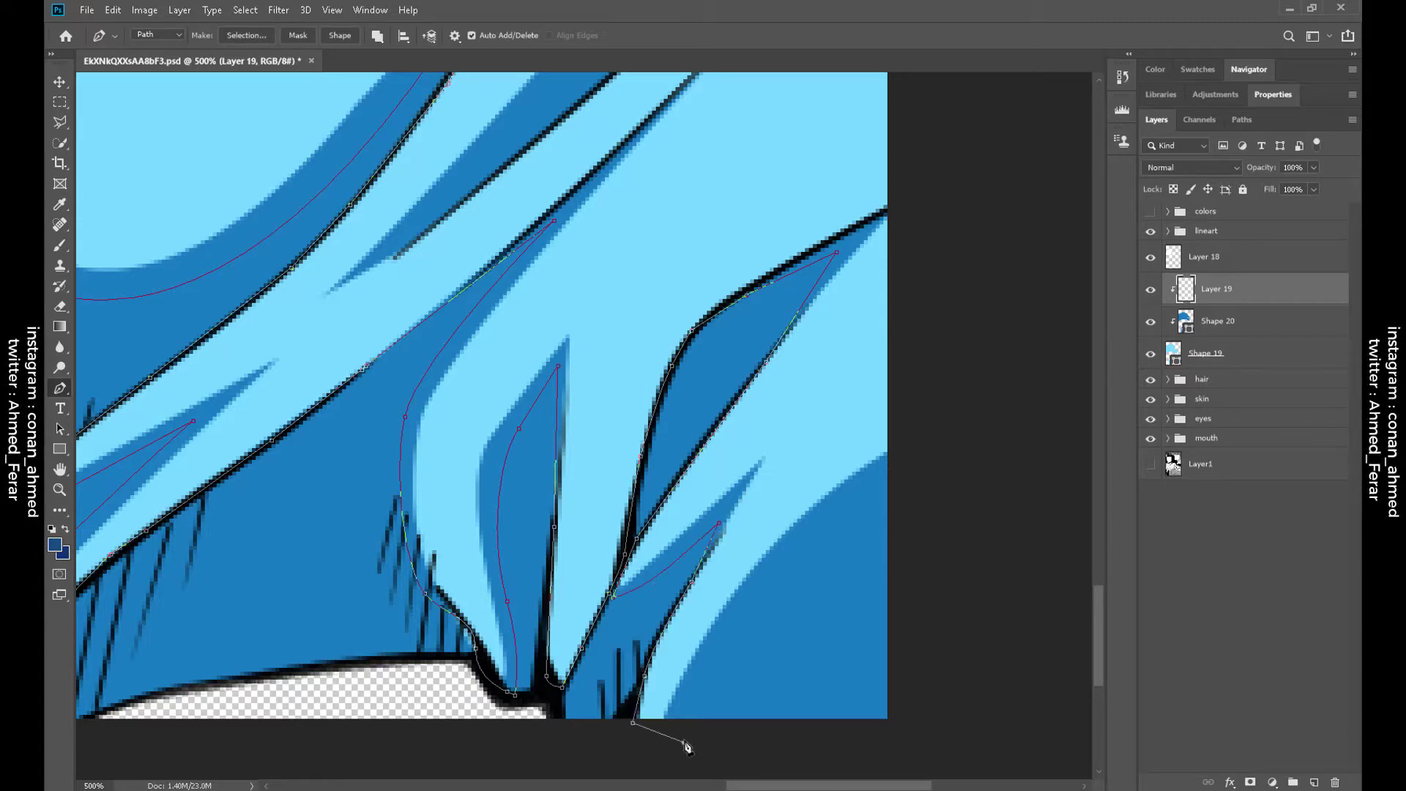
{"action": "left_click_drag", "start_coordinate": [913, 747], "coordinate": [720, 524]}
Trace the darker shadow along the collar and under the chin, and convert the finished path to a shape layer
{"action": "scroll", "coordinate": [717, 196], "scroll_direction": "up", "scroll_amount": 10}
{"action": "scroll", "coordinate": [716, 196], "scroll_direction": "right", "scroll_amount": 6}
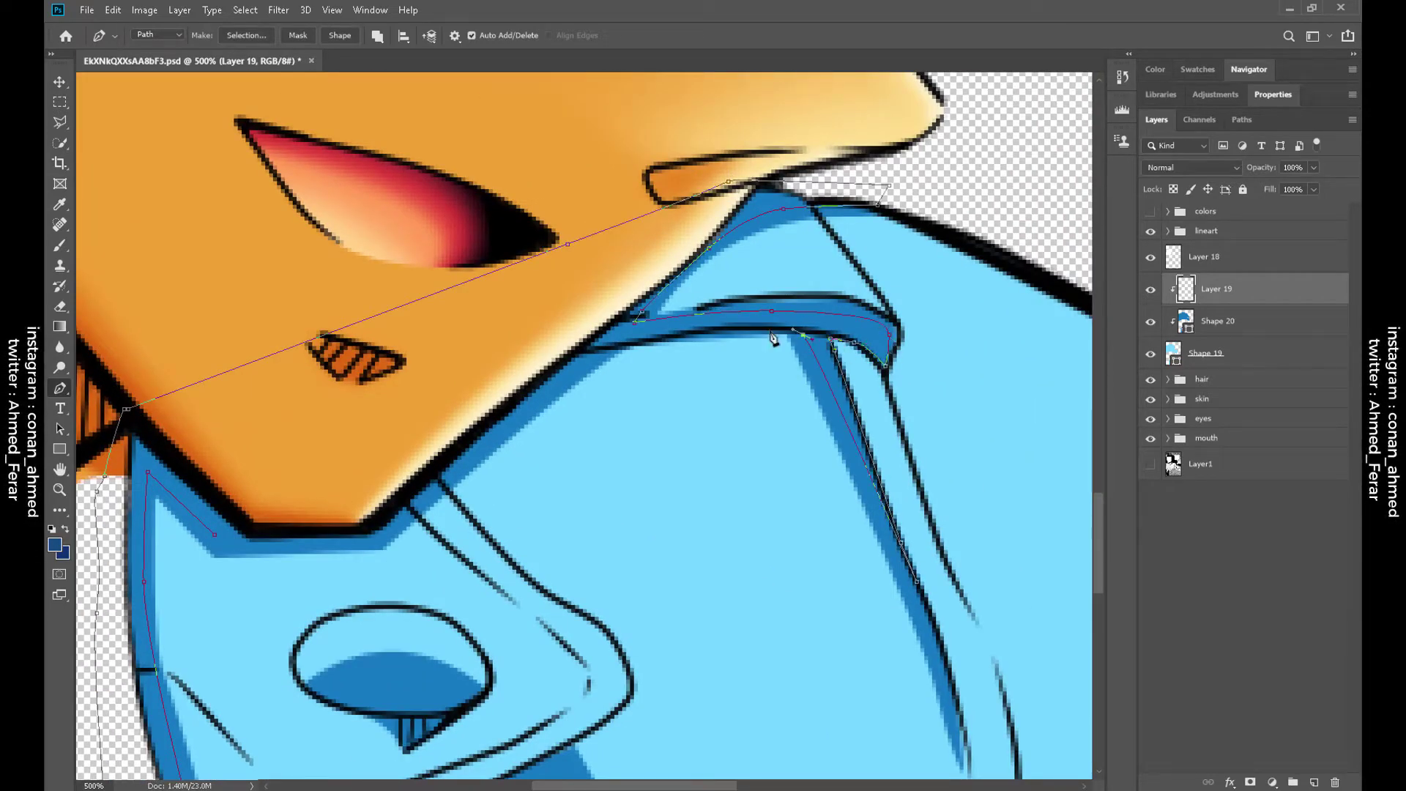
{"action": "scroll", "coordinate": [773, 338], "scroll_direction": "down", "scroll_amount": 3}
{"action": "scroll", "coordinate": [773, 338], "scroll_direction": "left", "scroll_amount": 6}
{"action": "left_click", "coordinate": [339, 35]}
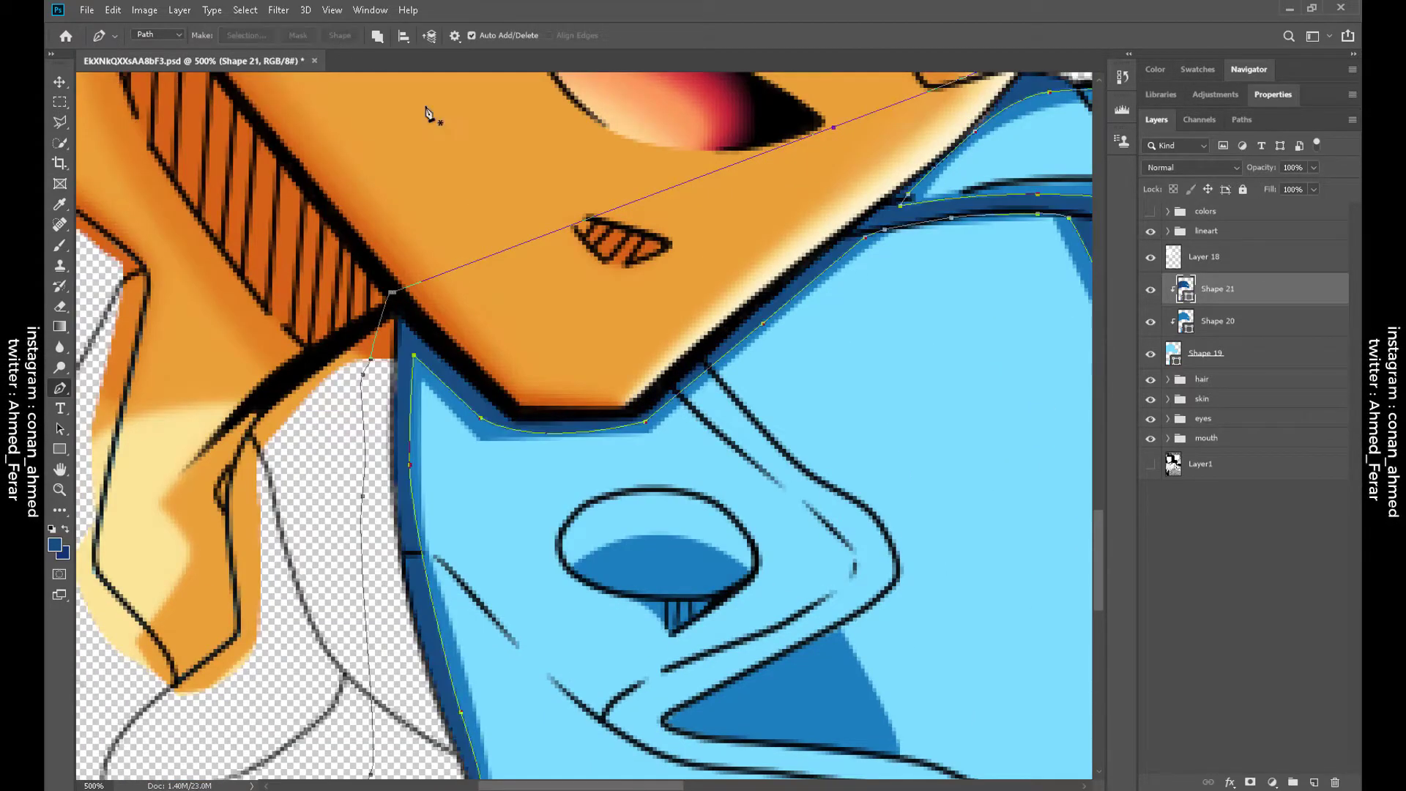
Add a clipped layer above Shape 21, add a triangular shadow beside the lapel notch to Shape 21, and reselect the new layer
{"action": "scroll", "coordinate": [599, 347], "scroll_direction": "down", "scroll_amount": 6}
{"action": "scroll", "coordinate": [599, 347], "scroll_direction": "right", "scroll_amount": 2}
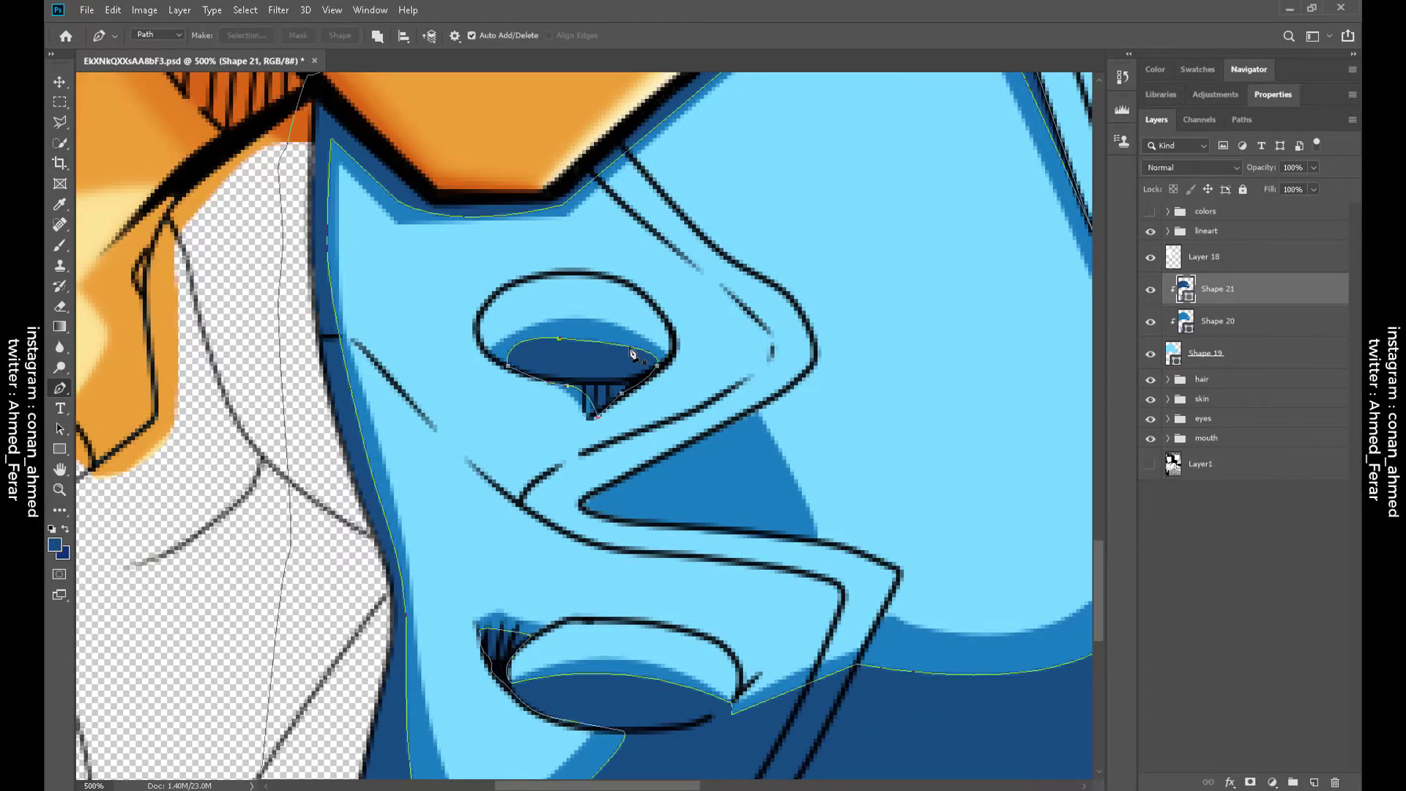
{"action": "key", "text": "ctrl+1"}
{"action": "key", "text": "ctrl+shift+alt+n"}
{"action": "key", "text": "alt+bracketleft"}
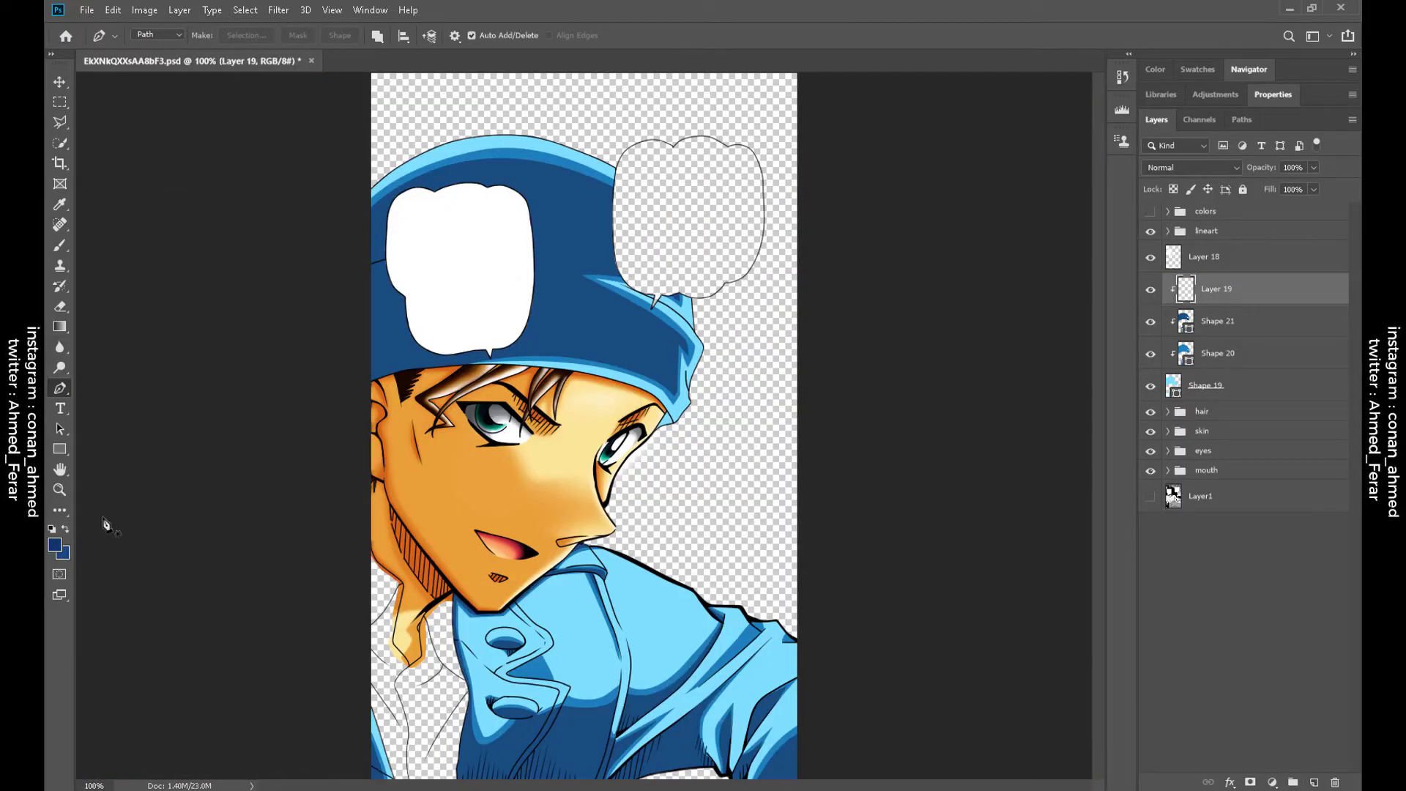
{"action": "scroll", "coordinate": [398, 596], "scroll_direction": "up", "scroll_amount": 8}
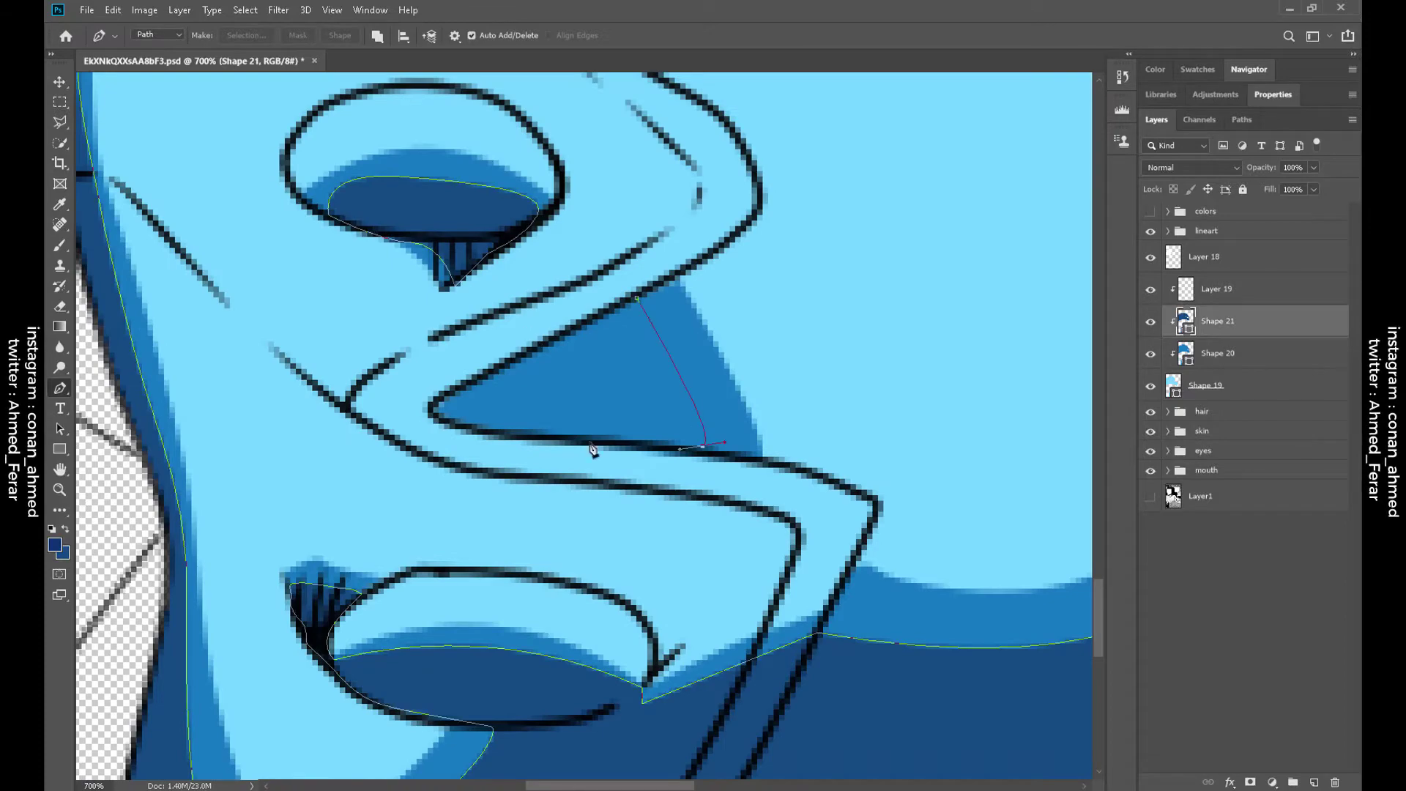
{"action": "left_click", "coordinate": [637, 299]}
{"action": "key", "text": "alt+bracketright"}
{"action": "scroll", "coordinate": [529, 475], "scroll_direction": "down", "scroll_amount": 4}
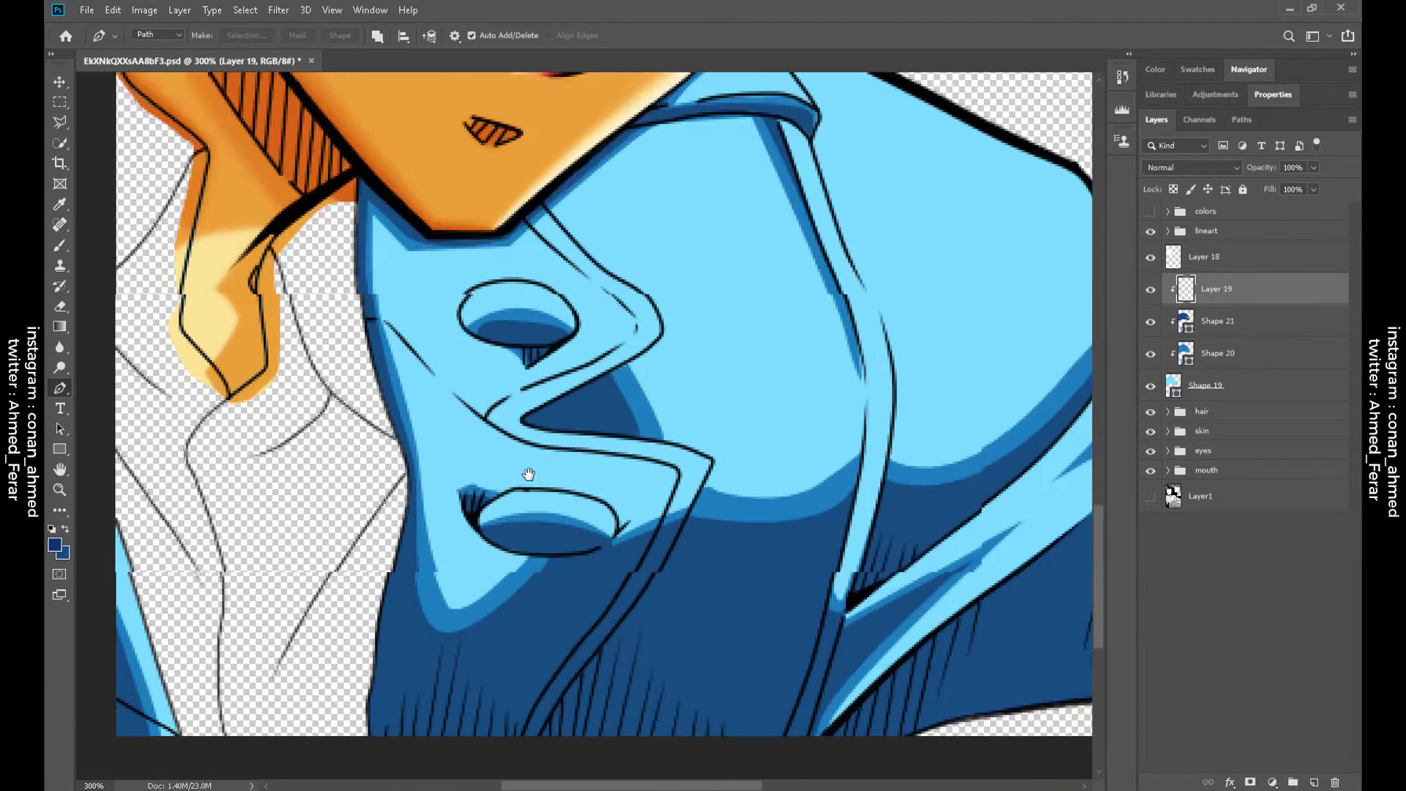
Trace the darkest shadow on Layer 19 down the coat's front edge and around the curved light area to the lower button
{"action": "scroll", "coordinate": [529, 475], "scroll_direction": "down", "scroll_amount": 3}
{"action": "scroll", "coordinate": [889, 430], "scroll_direction": "right", "scroll_amount": 5}
{"action": "scroll", "coordinate": [552, 518], "scroll_direction": "up", "scroll_amount": 4}
{"action": "scroll", "coordinate": [651, 447], "scroll_direction": "up", "scroll_amount": 2}
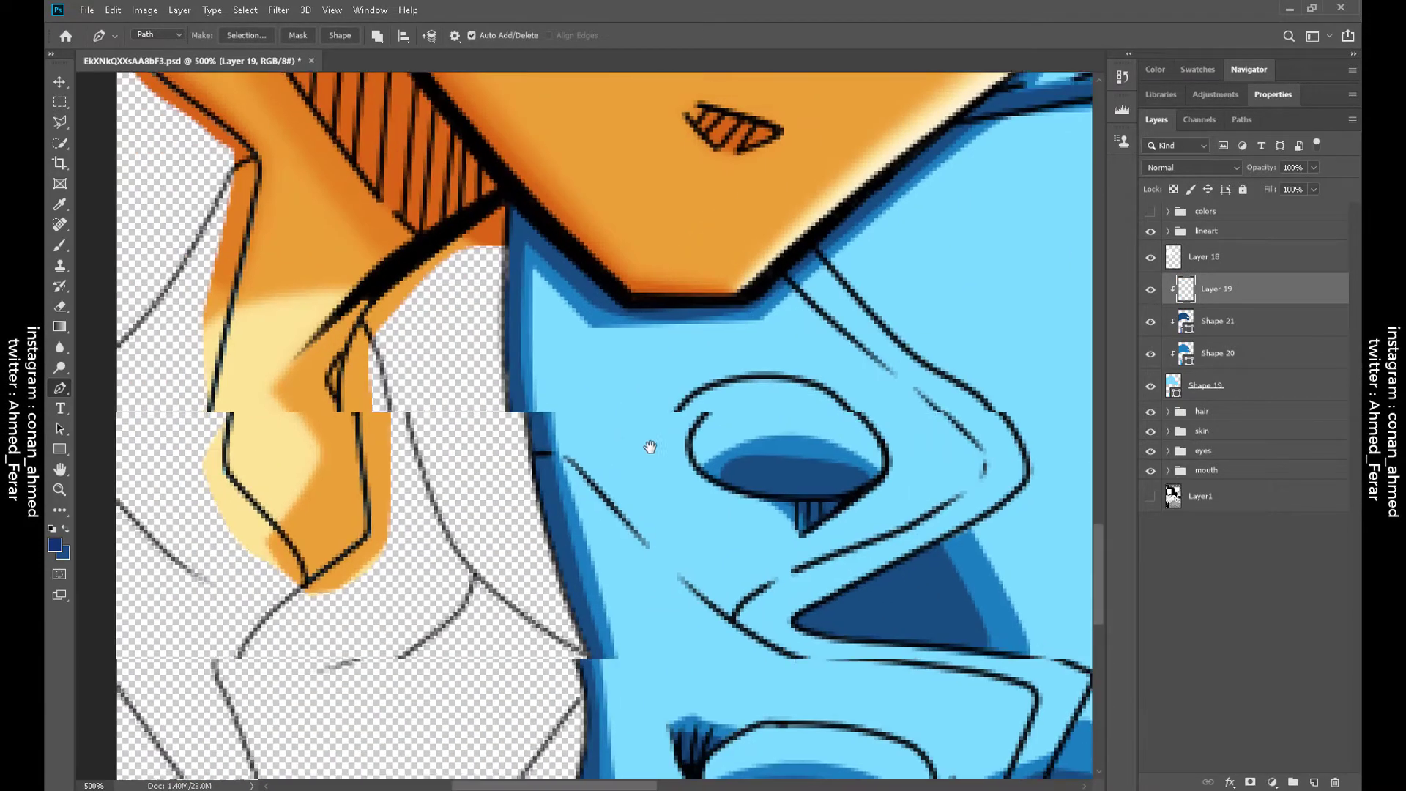
{"action": "left_click_drag", "start_coordinate": [651, 447], "coordinate": [687, 463]}
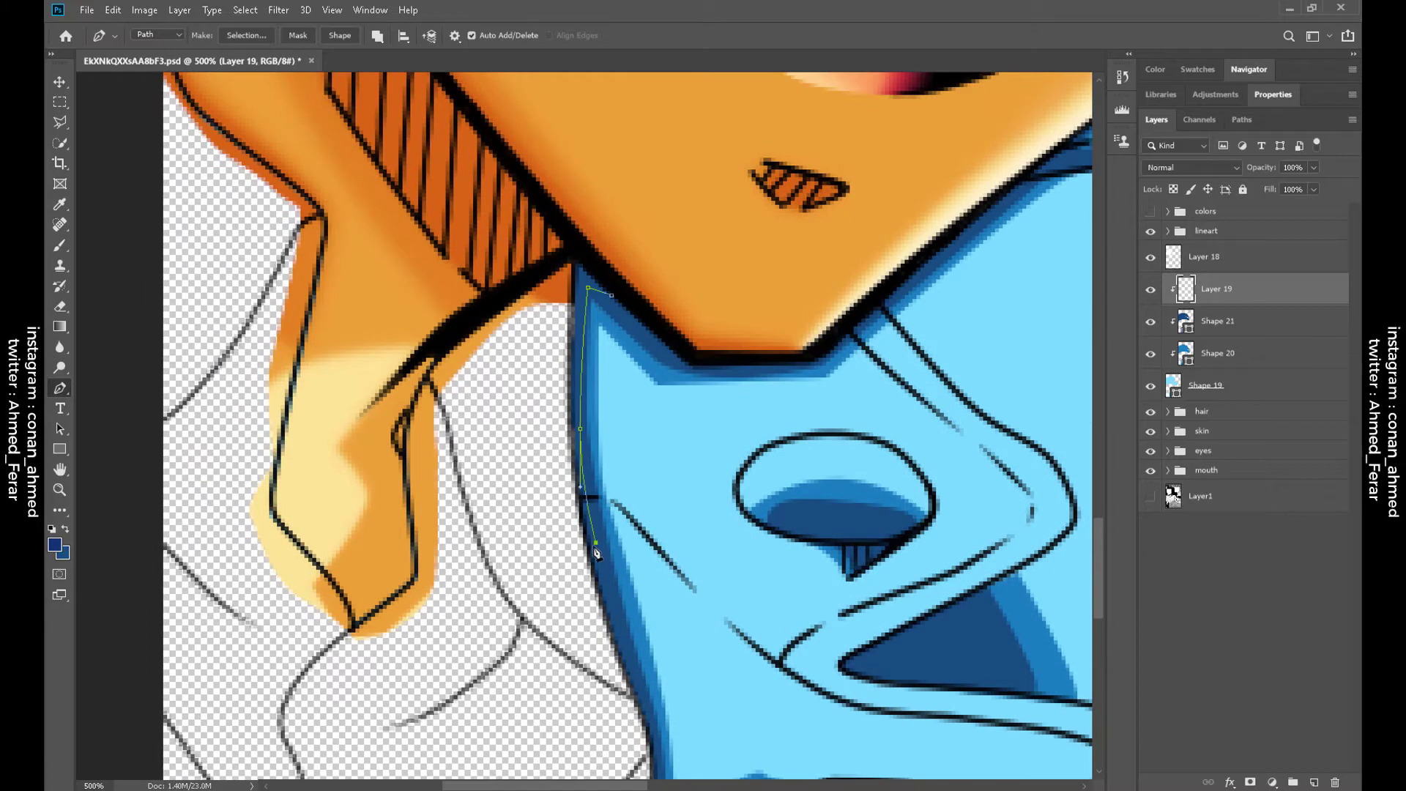
{"action": "scroll", "coordinate": [597, 553], "scroll_direction": "down", "scroll_amount": 6}
{"action": "scroll", "coordinate": [586, 513], "scroll_direction": "right", "scroll_amount": 2}
{"action": "left_click_drag", "start_coordinate": [656, 588], "coordinate": [717, 540]}
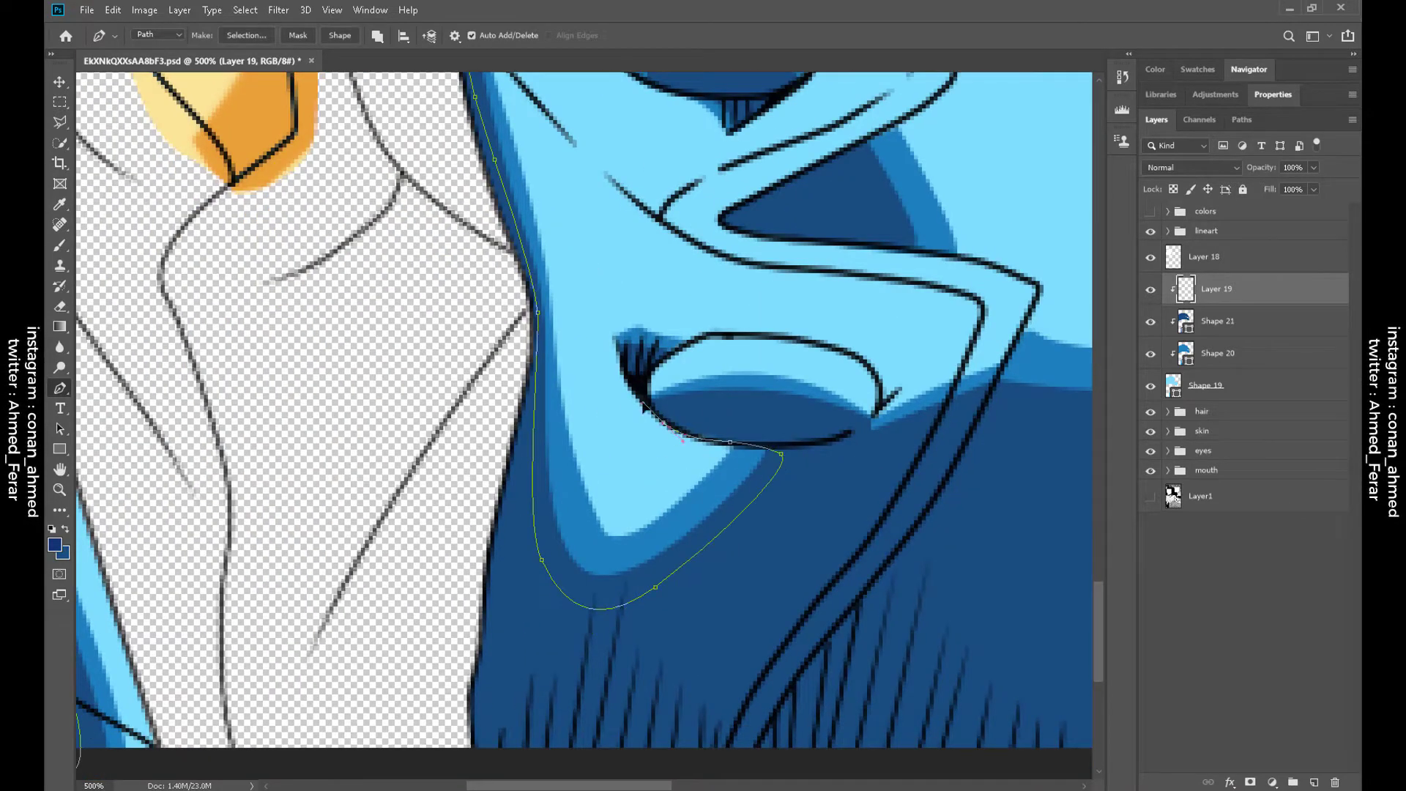
Extend the darkest shadow path from the lower button across the chest and seam up to the shoulder crease
{"action": "left_click", "coordinate": [989, 401]}
{"action": "scroll", "coordinate": [878, 366], "scroll_direction": "right", "scroll_amount": 5}
{"action": "left_click_drag", "start_coordinate": [774, 321], "coordinate": [883, 200]}
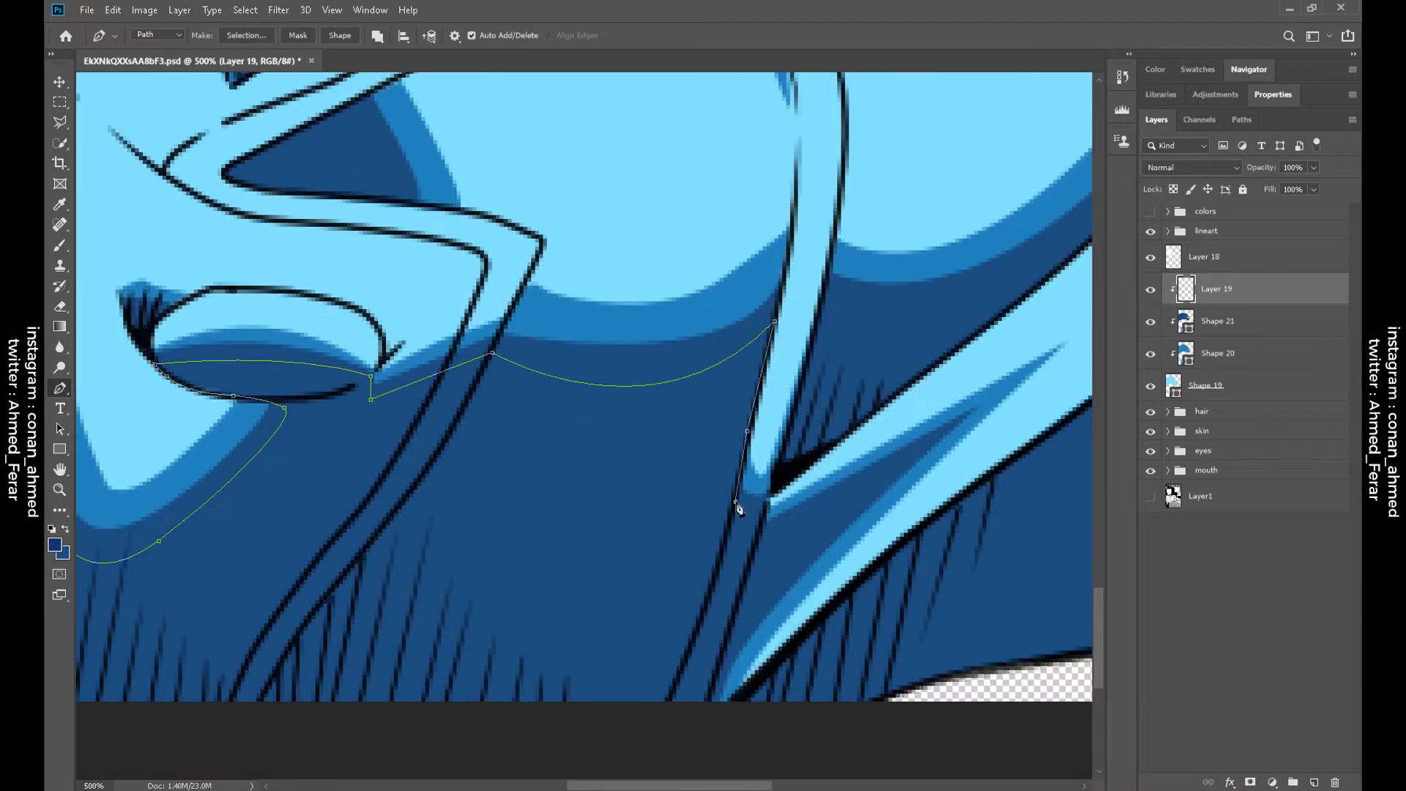
{"action": "scroll", "coordinate": [783, 456], "scroll_direction": "up", "scroll_amount": 15}
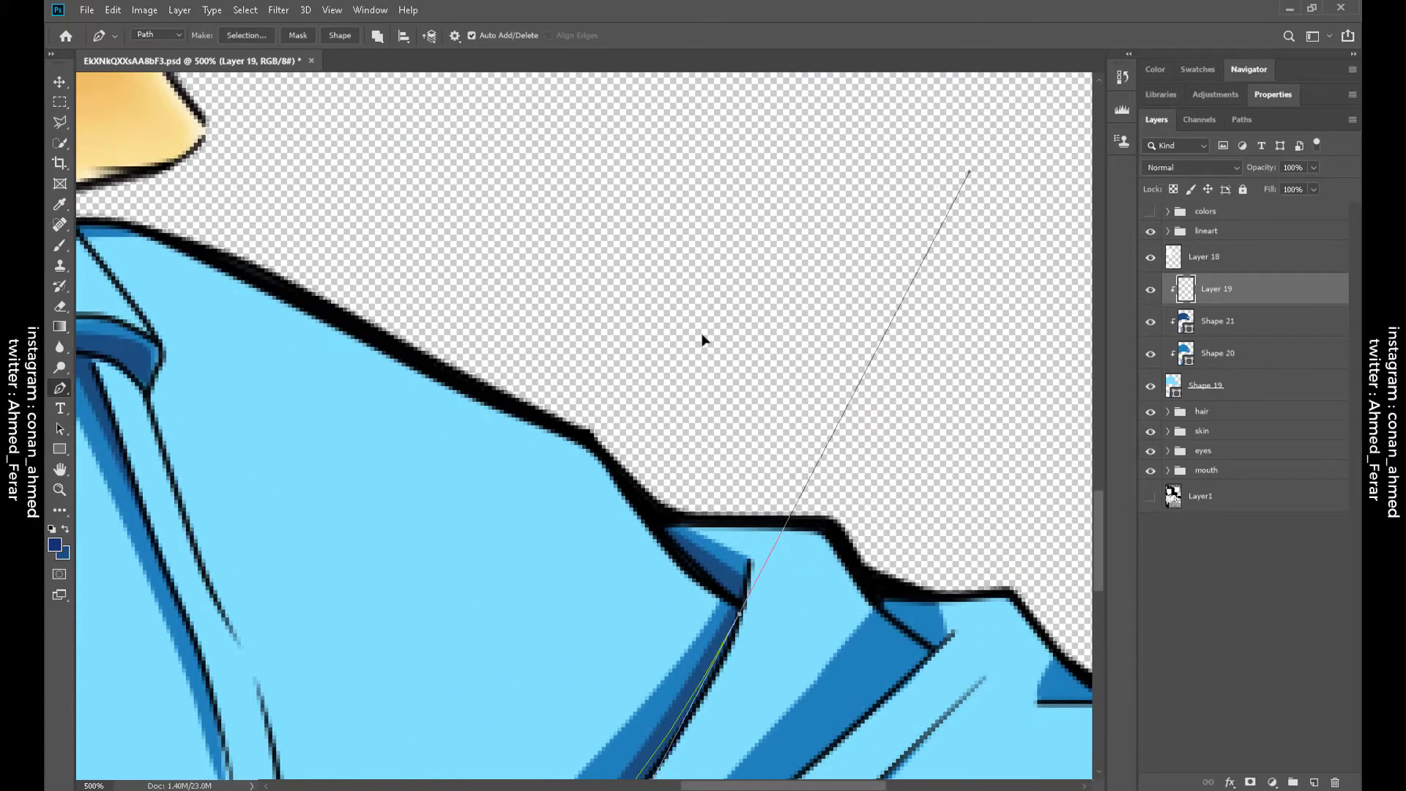
{"action": "scroll", "coordinate": [701, 340], "scroll_direction": "down", "scroll_amount": 6}
{"action": "left_click", "coordinate": [723, 221]}
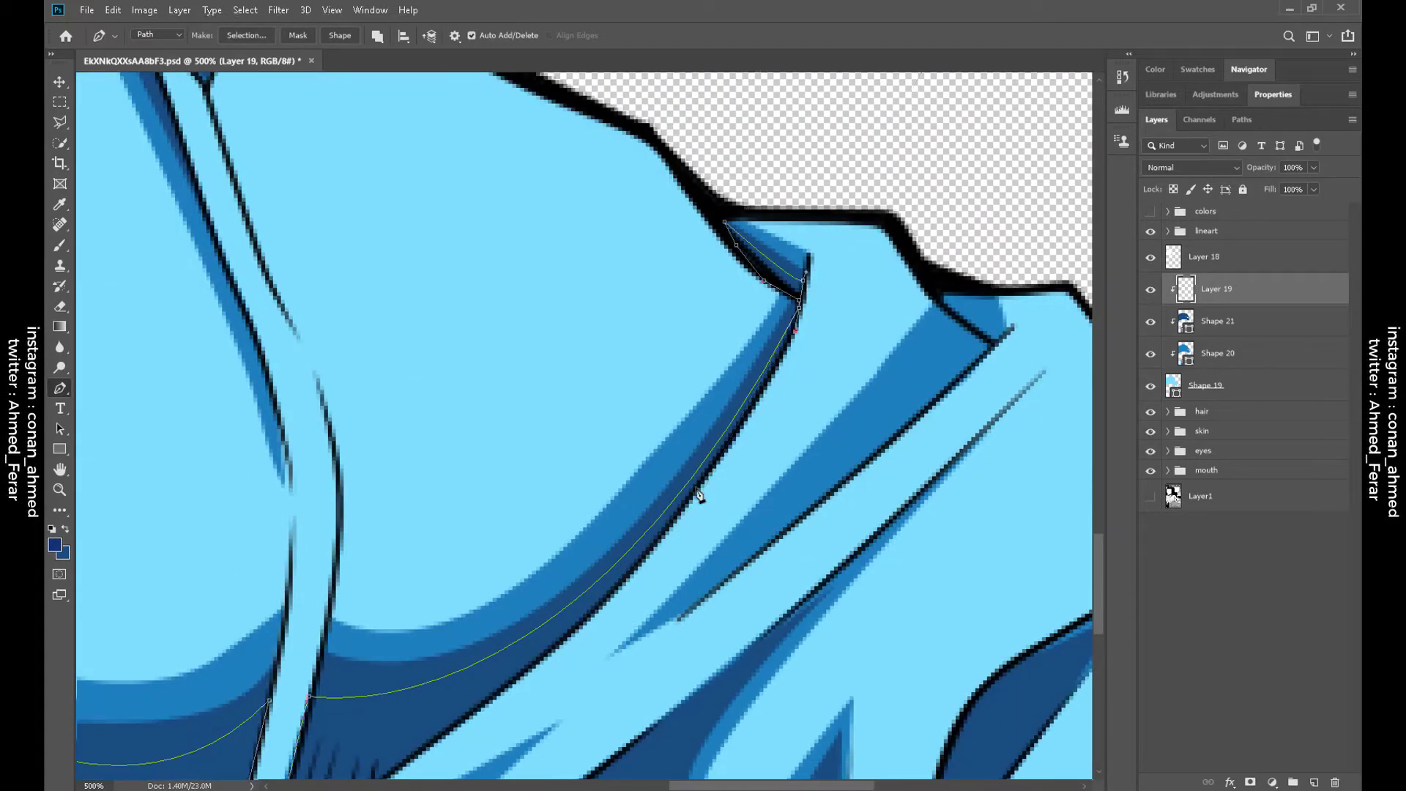
Bring the darkest shadow path back down the shoulder fold and around the pointed crease at the coat's lower seam
{"action": "scroll", "coordinate": [699, 495], "scroll_direction": "down", "scroll_amount": 5}
{"action": "scroll", "coordinate": [700, 495], "scroll_direction": "left", "scroll_amount": 4}
{"action": "scroll", "coordinate": [483, 618], "scroll_direction": "down", "scroll_amount": 2}
{"action": "scroll", "coordinate": [483, 618], "scroll_direction": "left", "scroll_amount": 2}
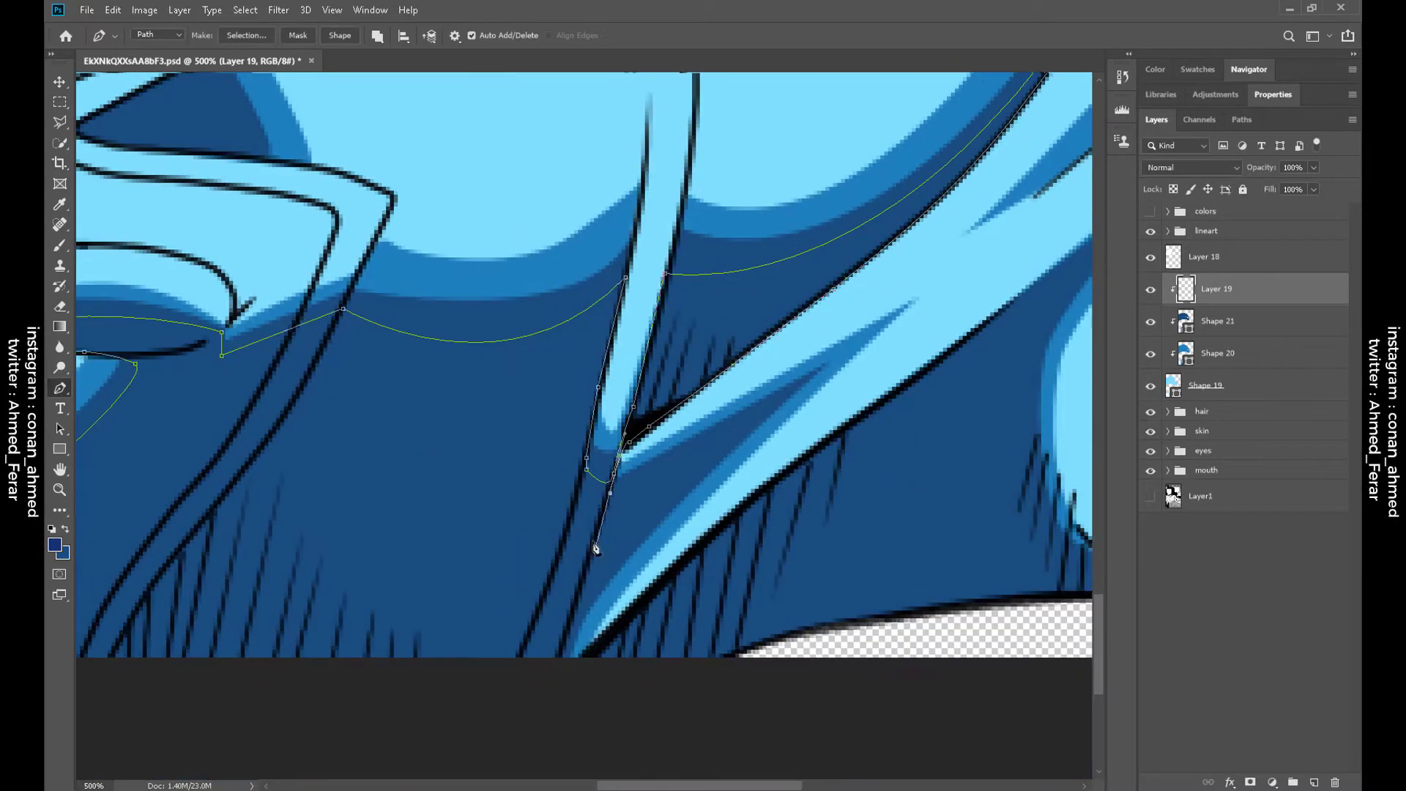
{"action": "left_click", "coordinate": [592, 659]}
{"action": "scroll", "coordinate": [560, 672], "scroll_direction": "right", "scroll_amount": 5}
{"action": "scroll", "coordinate": [561, 672], "scroll_direction": "up", "scroll_amount": 1}
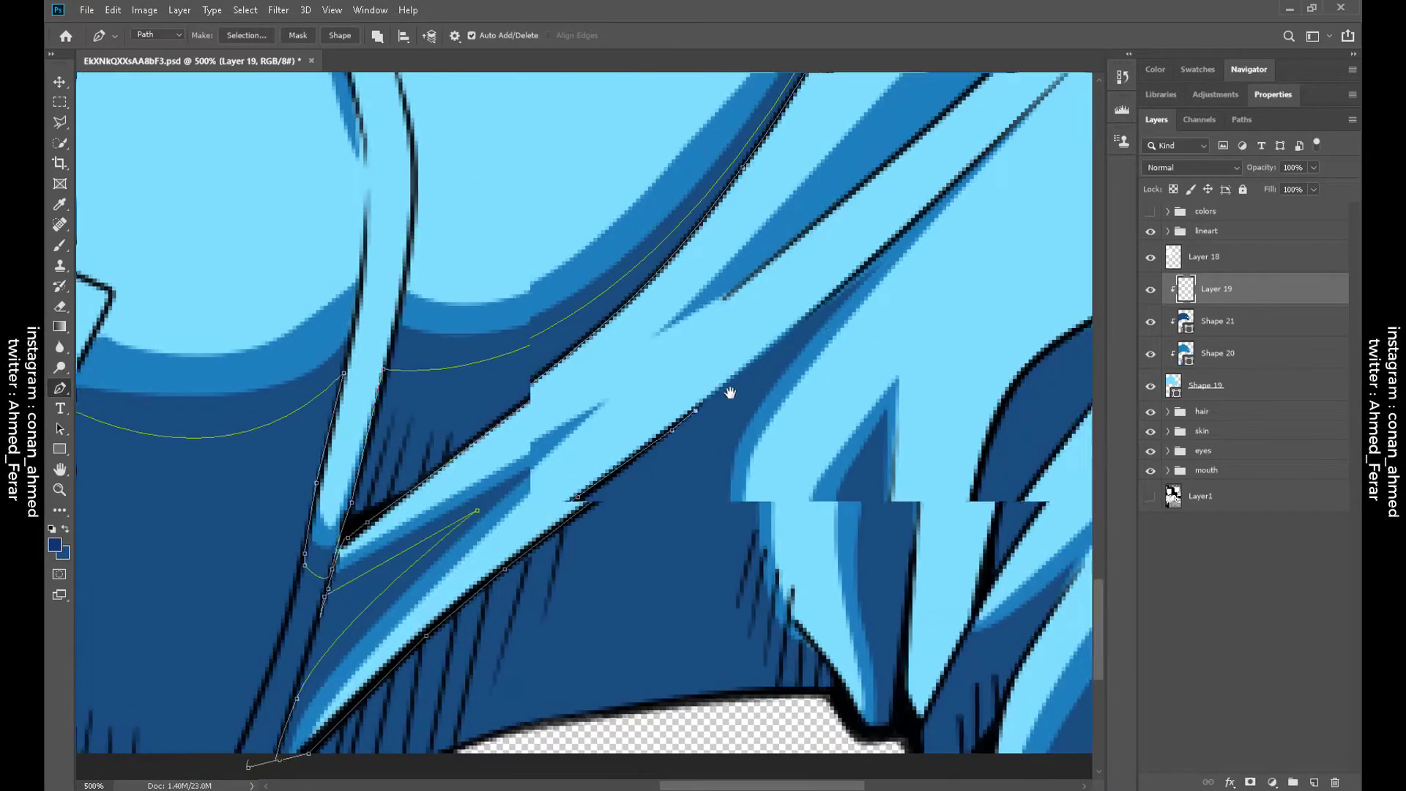
Trace the darkest shadow around the armpit, inside the narrow pointed fold and into the next sleeve fold
{"action": "left_click", "coordinate": [821, 260]}
{"action": "left_click_drag", "start_coordinate": [795, 604], "coordinate": [987, 739]}
{"action": "left_click", "coordinate": [809, 641]}
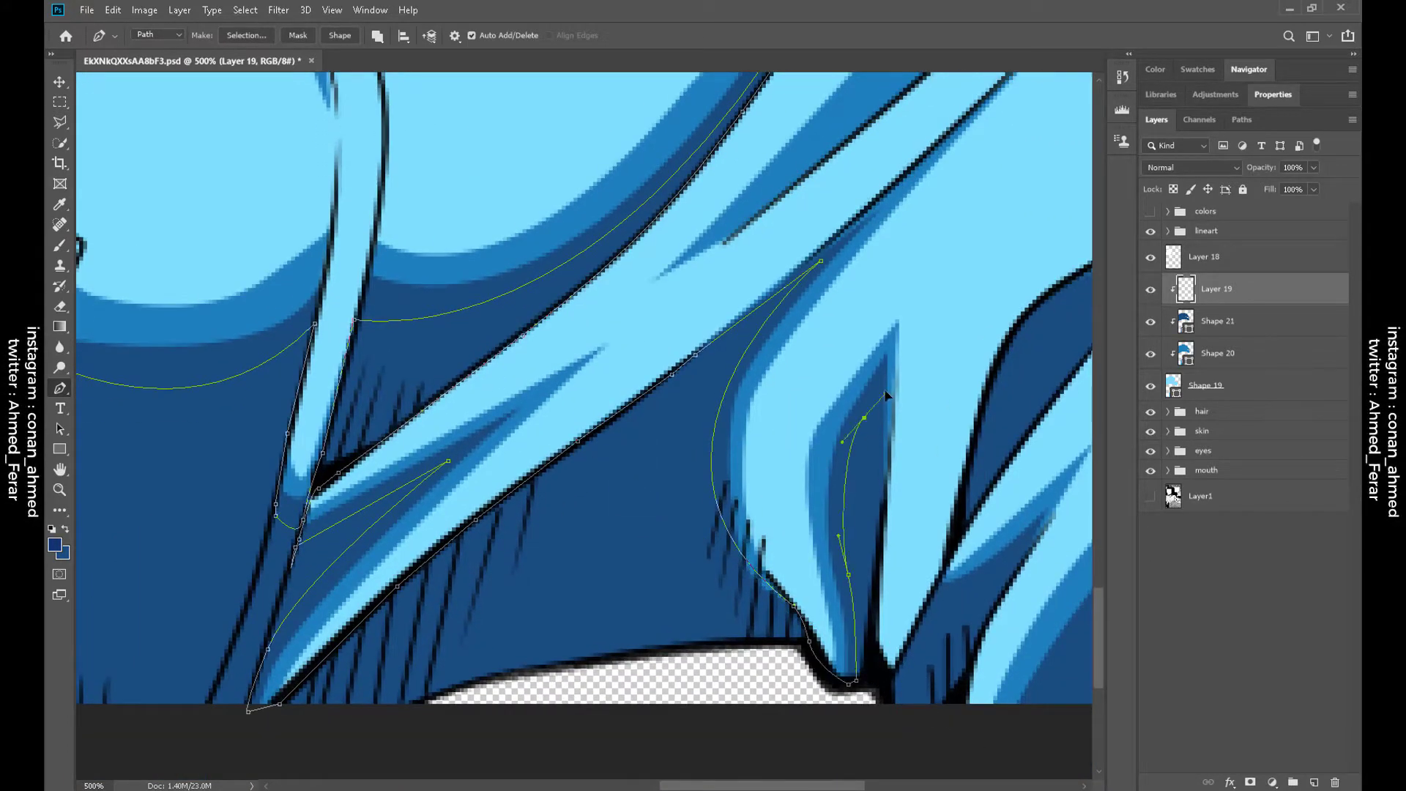
{"action": "scroll", "coordinate": [877, 644], "scroll_direction": "right", "scroll_amount": 3}
{"action": "left_click", "coordinate": [722, 544]}
{"action": "left_click_drag", "start_coordinate": [806, 501], "coordinate": [836, 466]}
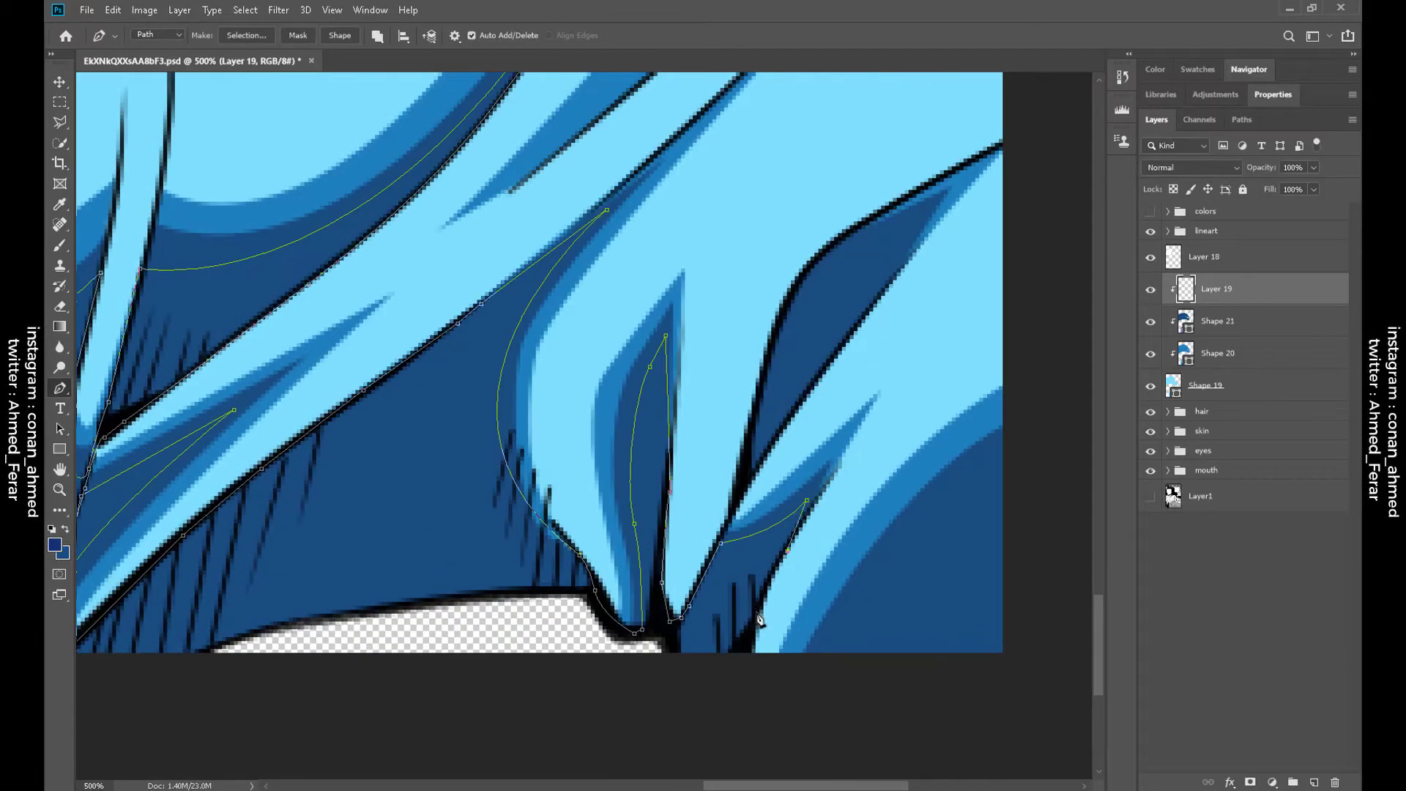
Outline the darkest shadows in the sleeve's lower corner, its inner fold and the small area at the shoulder's outer edge
{"action": "left_click_drag", "start_coordinate": [1068, 454], "coordinate": [1066, 453]}
{"action": "left_click_drag", "start_coordinate": [298, 684], "coordinate": [405, 485]}
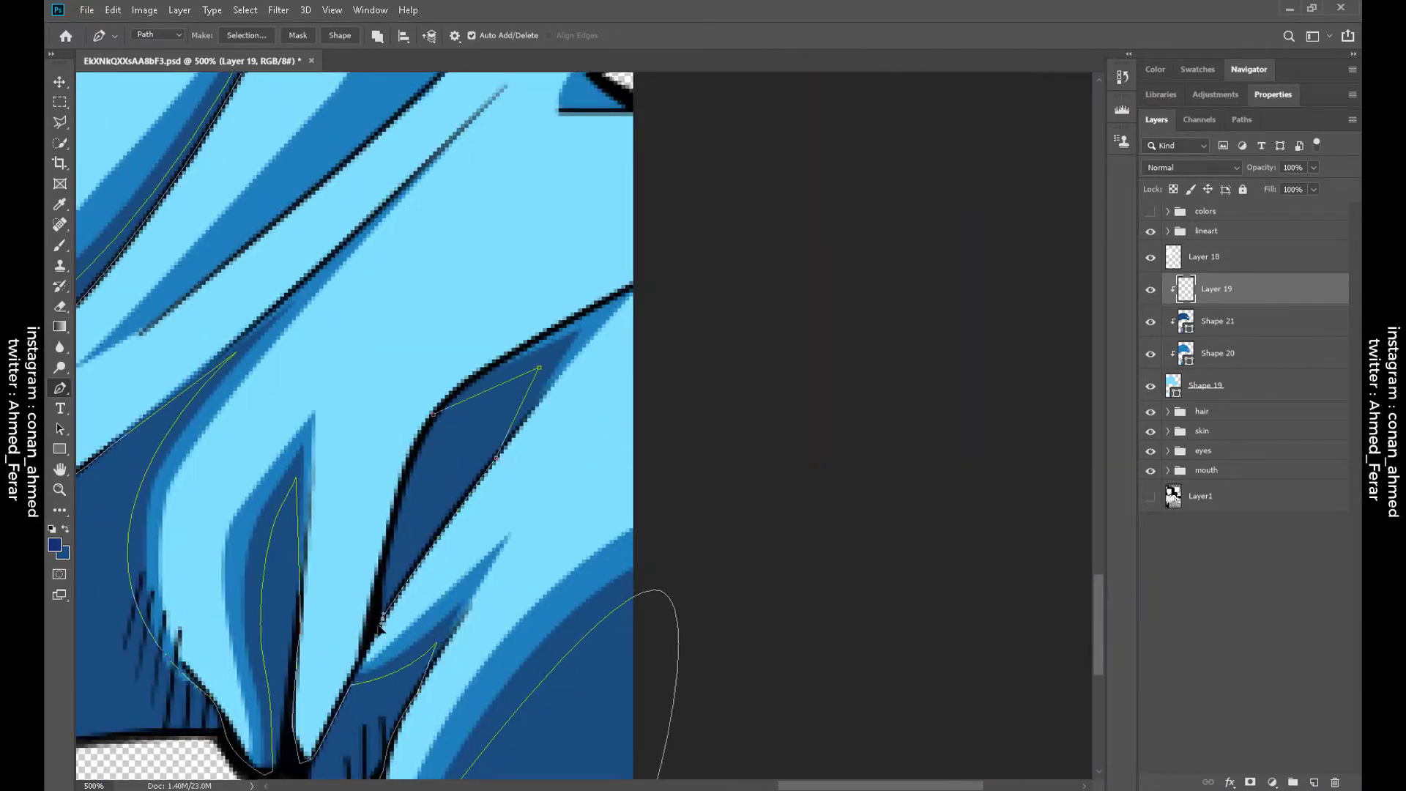
{"action": "scroll", "coordinate": [570, 468], "scroll_direction": "up", "scroll_amount": 5}
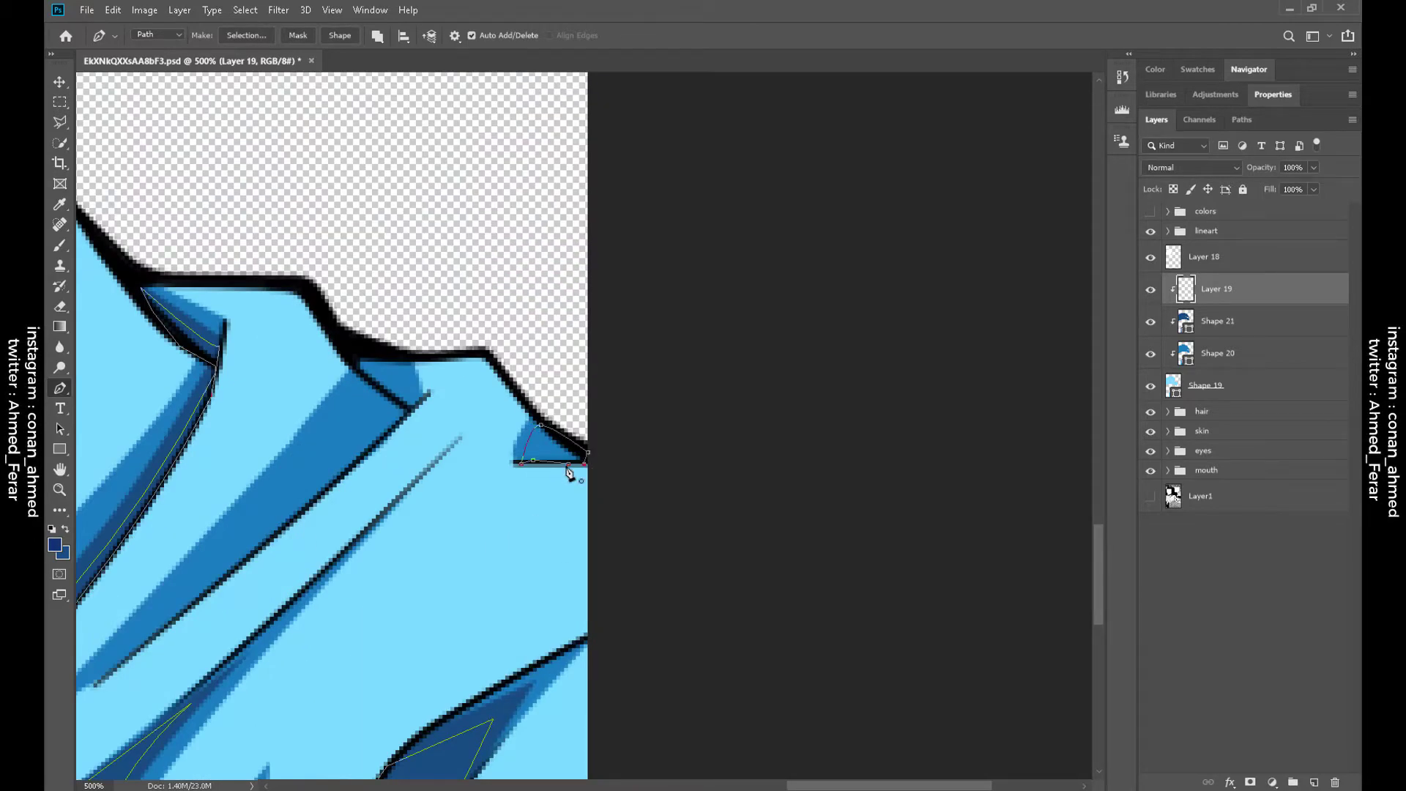
Outline the darkest shadows beside the lapel notch, in the upper button, under the chin and along the collar
{"action": "scroll", "coordinate": [570, 472], "scroll_direction": "left", "scroll_amount": 5}
{"action": "scroll", "coordinate": [505, 508], "scroll_direction": "down", "scroll_amount": 2}
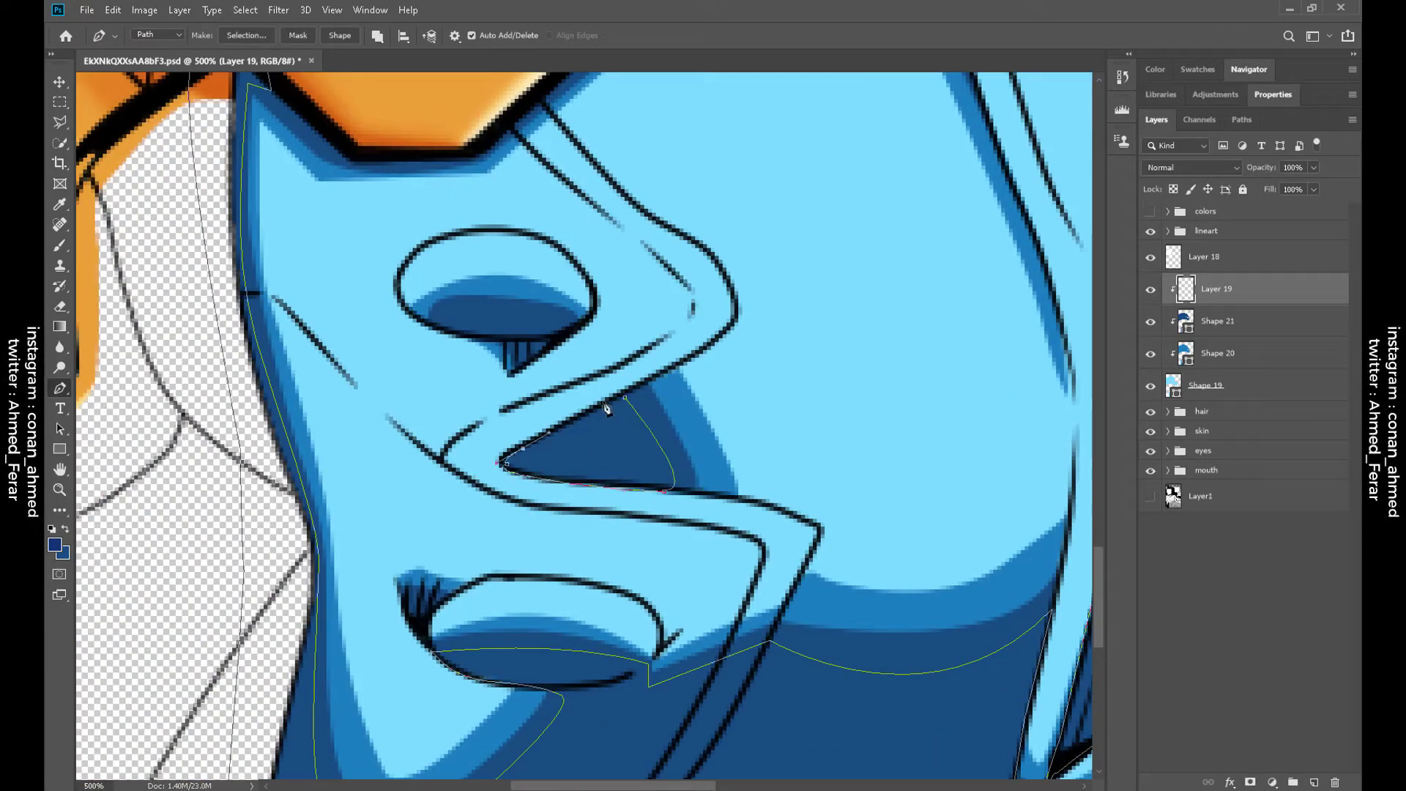
{"action": "scroll", "coordinate": [513, 462], "scroll_direction": "up", "scroll_amount": 2}
{"action": "scroll", "coordinate": [512, 462], "scroll_direction": "left", "scroll_amount": 1}
{"action": "left_click", "coordinate": [594, 491]}
{"action": "scroll", "coordinate": [308, 358], "scroll_direction": "up", "scroll_amount": 3}
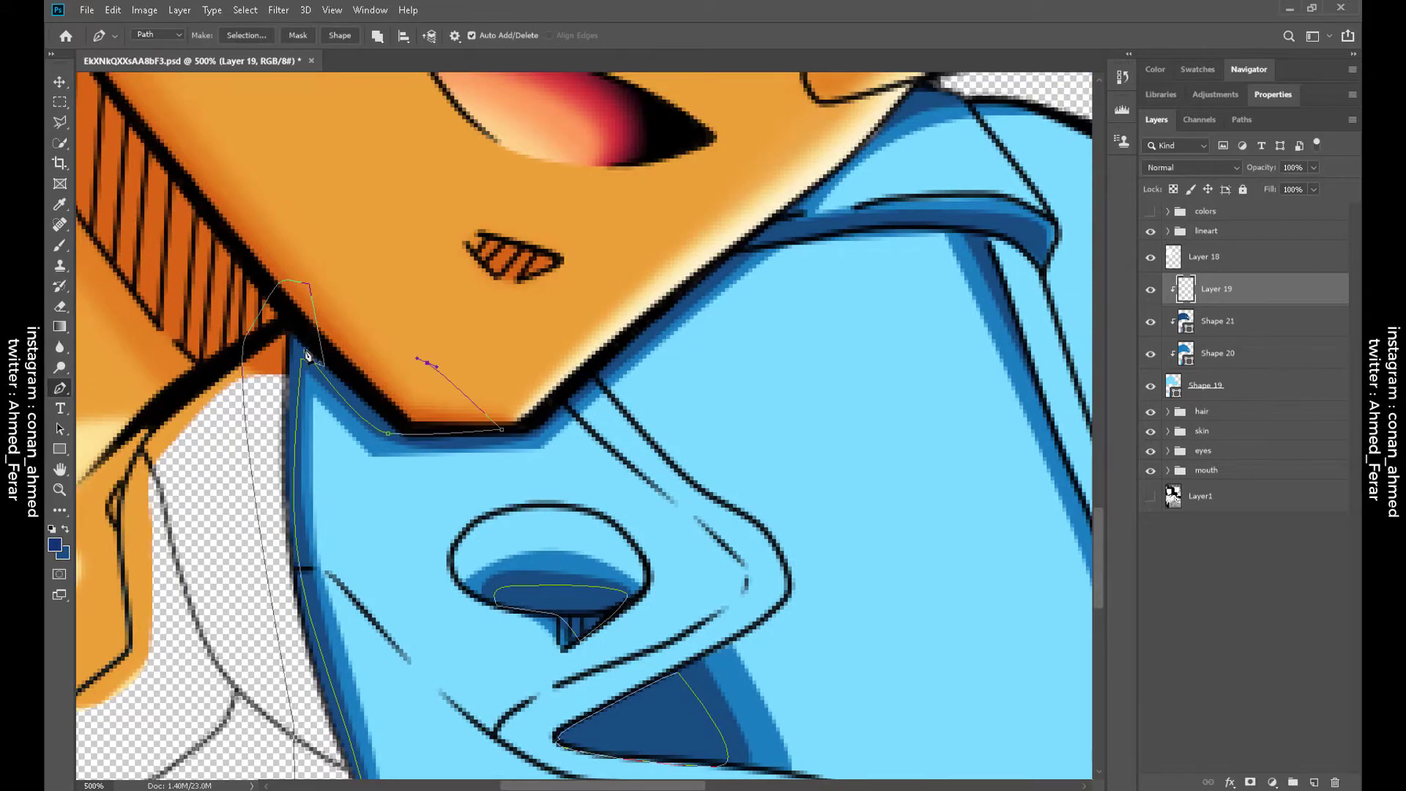
{"action": "scroll", "coordinate": [306, 355], "scroll_direction": "right", "scroll_amount": 3}
{"action": "scroll", "coordinate": [306, 355], "scroll_direction": "up", "scroll_amount": 1}
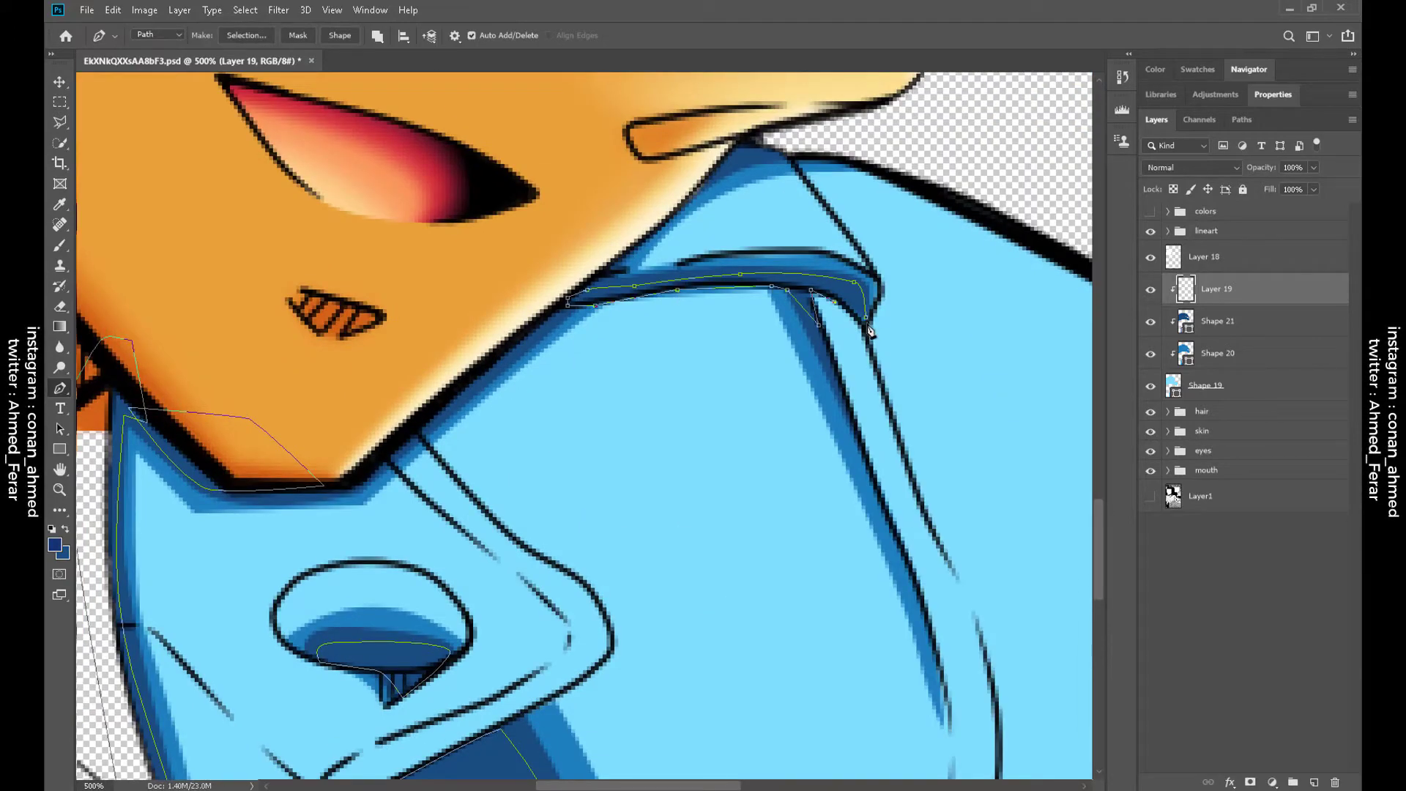
Trace the darkest hat shadow above the brim and around the folds at the hat's back tip
{"action": "scroll", "coordinate": [870, 331], "scroll_direction": "down", "scroll_amount": 6}
{"action": "scroll", "coordinate": [553, 456], "scroll_direction": "up", "scroll_amount": 3}
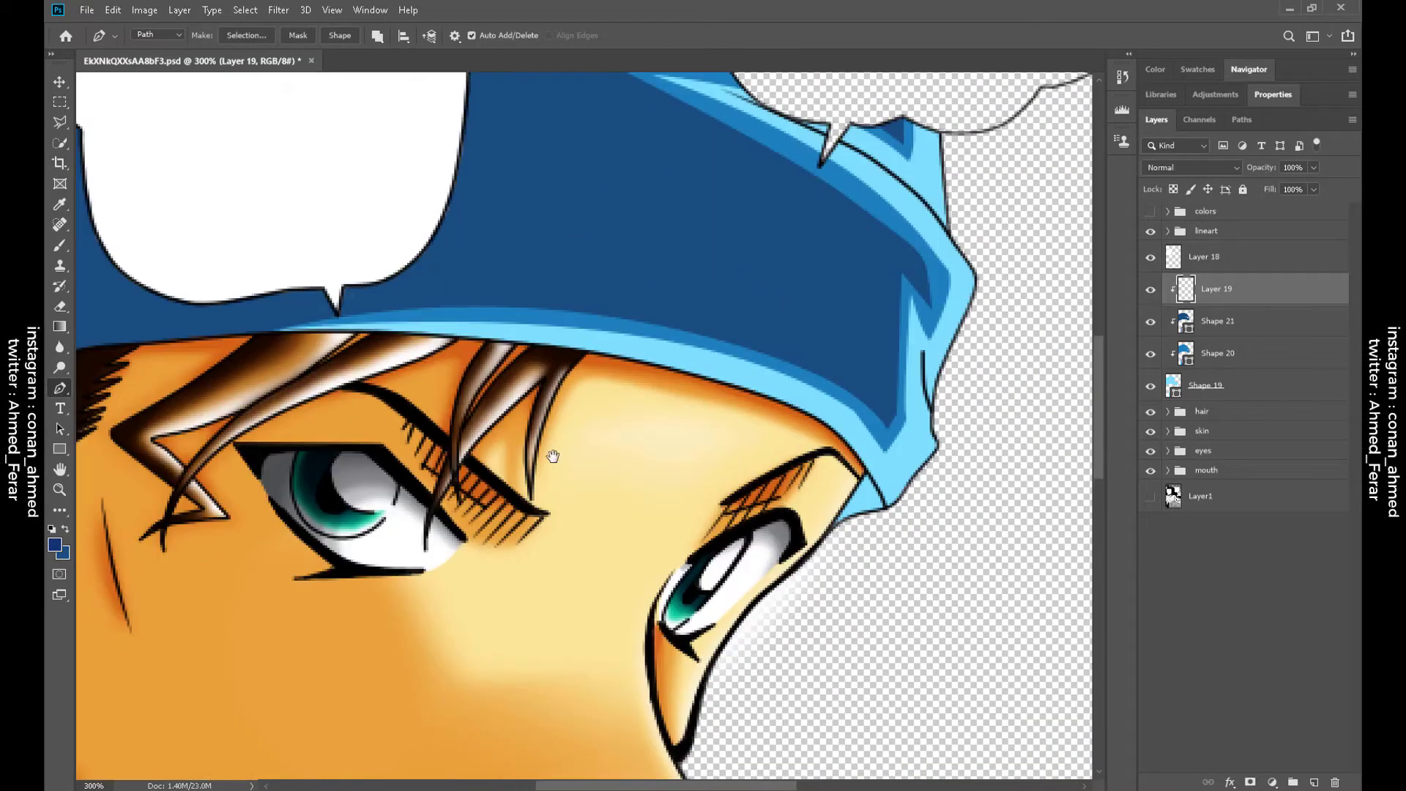
{"action": "scroll", "coordinate": [553, 456], "scroll_direction": "down", "scroll_amount": 2}
{"action": "scroll", "coordinate": [553, 456], "scroll_direction": "right", "scroll_amount": 2}
{"action": "left_click_drag", "start_coordinate": [685, 454], "coordinate": [894, 582]}
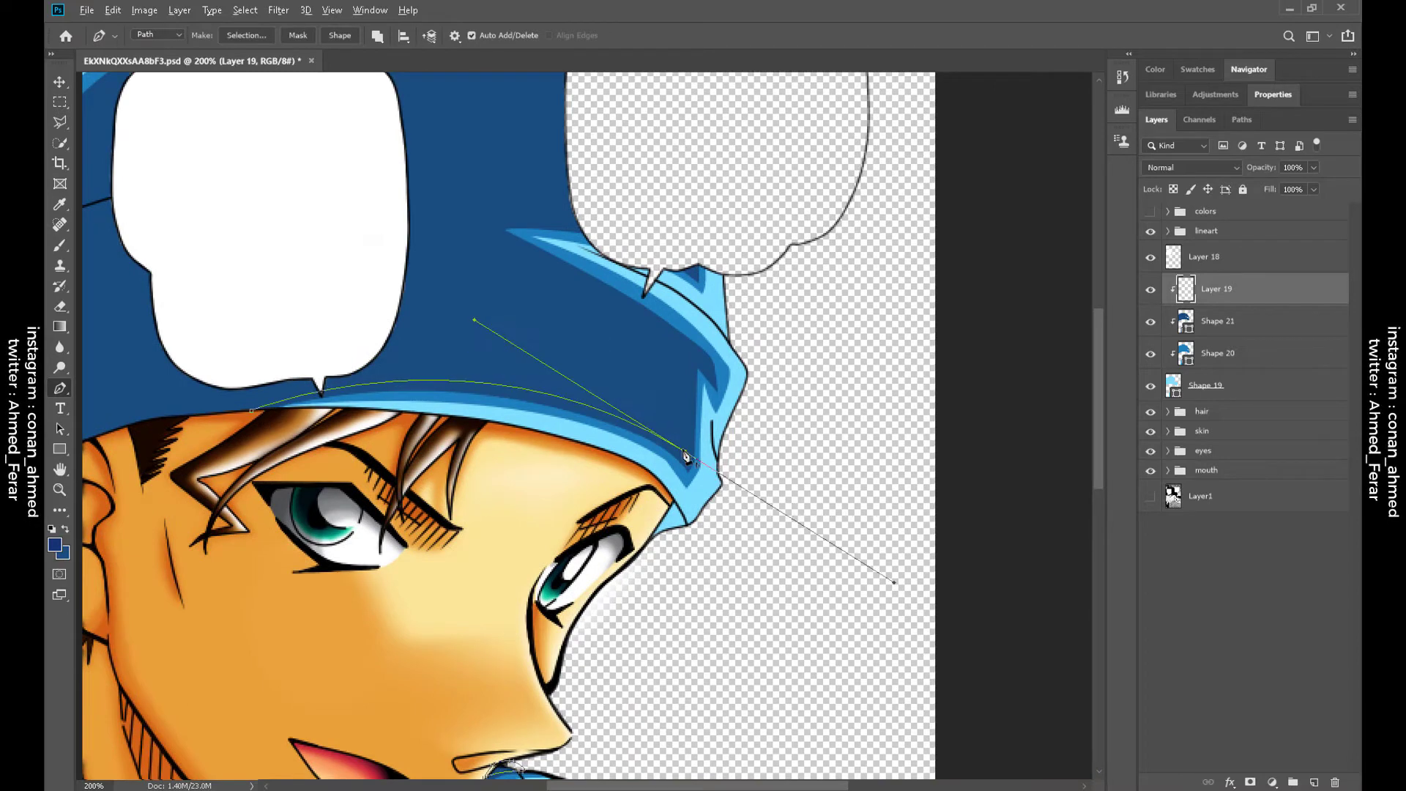
{"action": "left_click", "coordinate": [684, 360]}
{"action": "left_click", "coordinate": [478, 234]}
{"action": "left_click", "coordinate": [692, 259]}
Close the darkest hat shadow path beyond the canvas's side edge and convert the Layer 19 paths to a shape layer
{"action": "scroll", "coordinate": [619, 288], "scroll_direction": "up", "scroll_amount": 4}
{"action": "scroll", "coordinate": [619, 288], "scroll_direction": "left", "scroll_amount": 5}
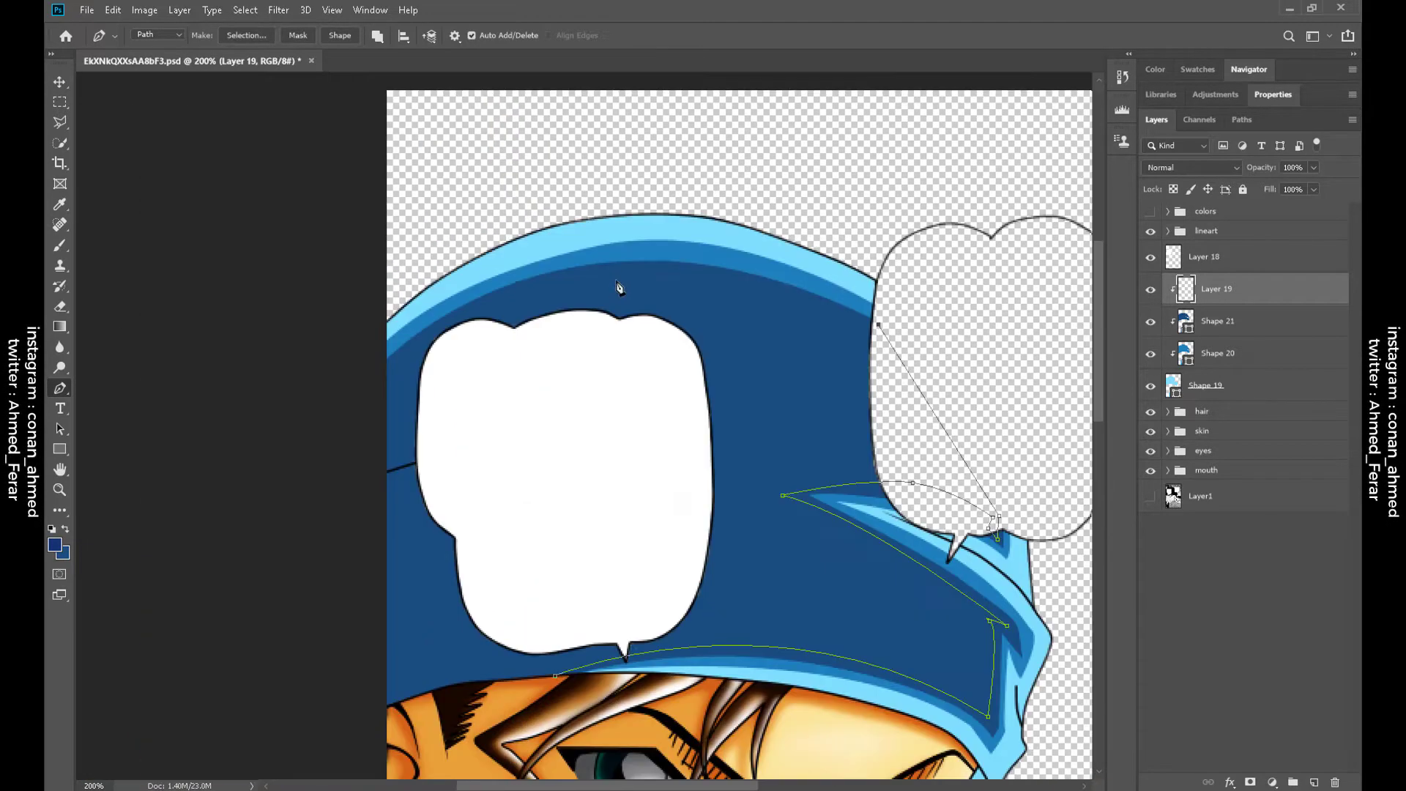
{"action": "scroll", "coordinate": [628, 283], "scroll_direction": "down", "scroll_amount": 3}
{"action": "left_click", "coordinate": [502, 555]}
{"action": "left_click_drag", "start_coordinate": [392, 504], "coordinate": [381, 411]}
{"action": "scroll", "coordinate": [703, 562], "scroll_direction": "down", "scroll_amount": 2}
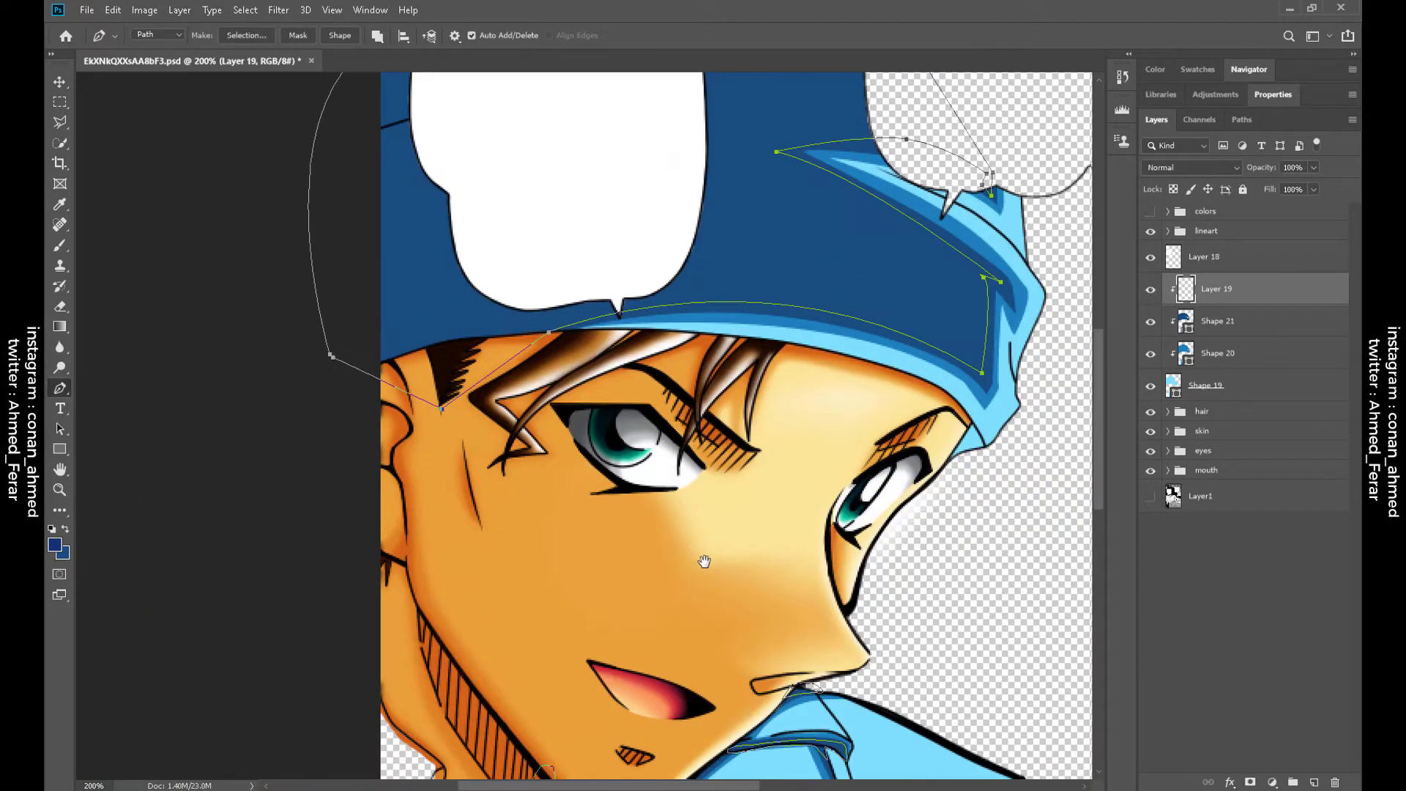
{"action": "scroll", "coordinate": [704, 562], "scroll_direction": "down", "scroll_amount": 6}
{"action": "scroll", "coordinate": [662, 403], "scroll_direction": "up", "scroll_amount": 3}
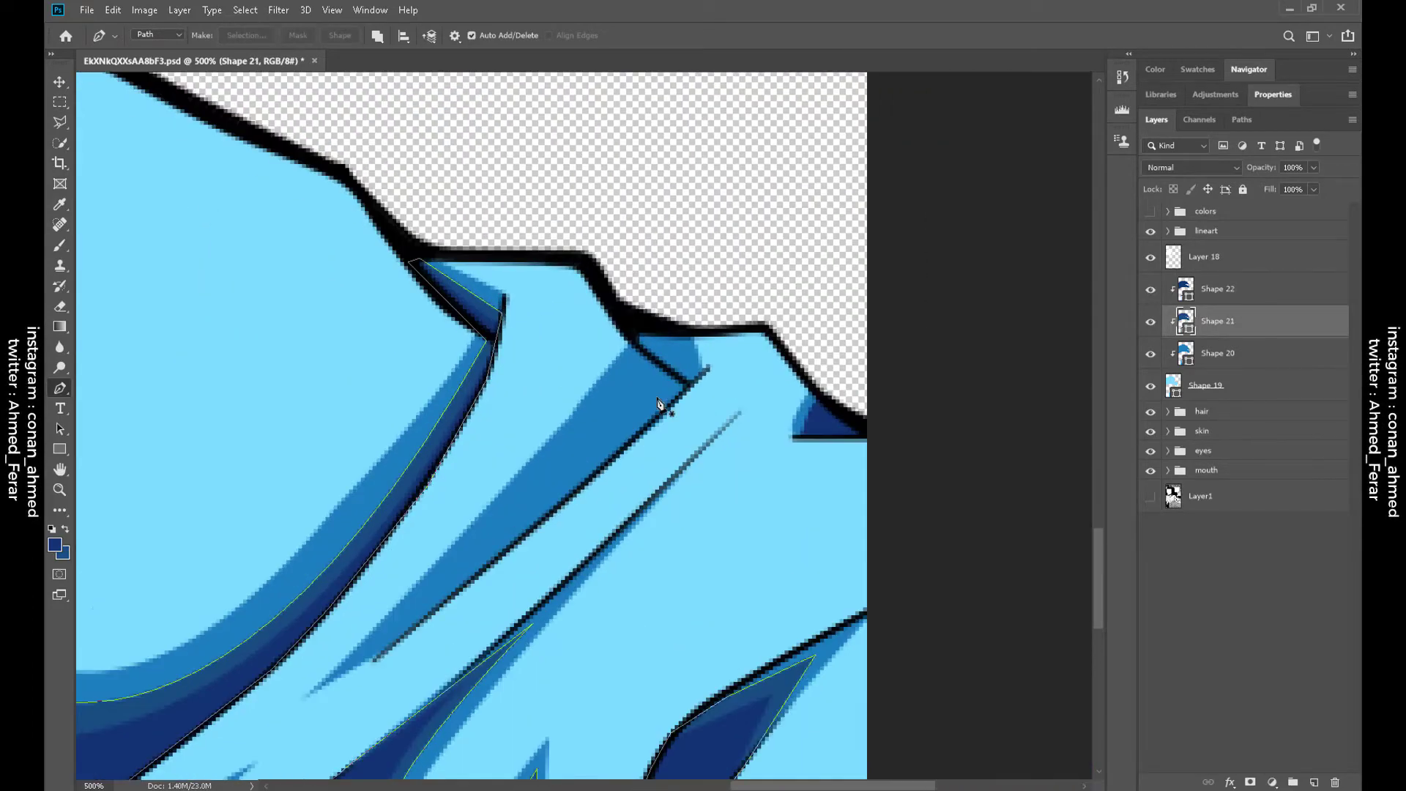
Add the missing darker shadows on Shape 21 along the upper sleeve fold and beneath the shoulder outline, and select Shape 22
{"action": "left_click_drag", "start_coordinate": [632, 343], "coordinate": [644, 314]}
{"action": "left_click", "coordinate": [380, 641]}
{"action": "scroll", "coordinate": [381, 641], "scroll_direction": "down", "scroll_amount": 1}
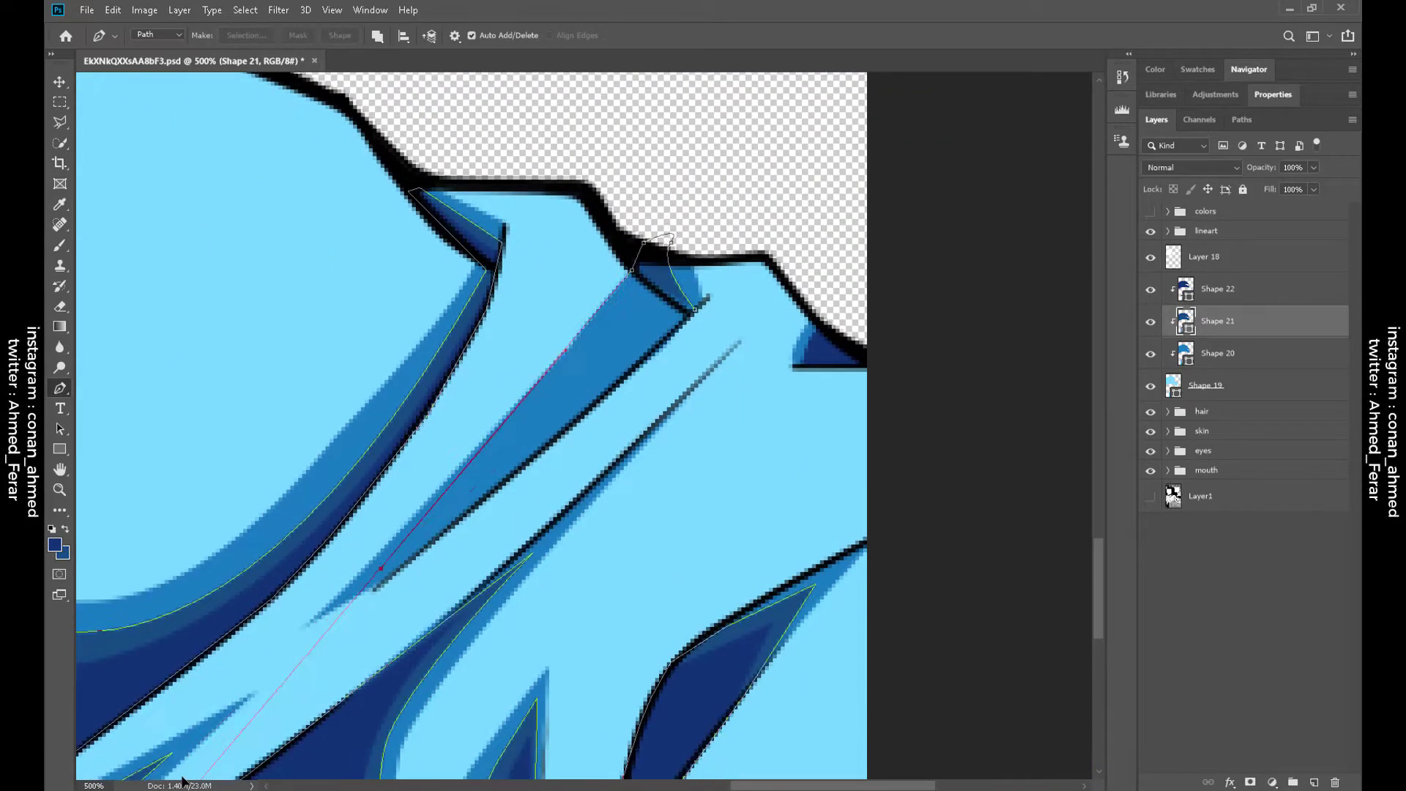
{"action": "left_click", "coordinate": [695, 310]}
{"action": "key", "text": "alt+bracketright"}
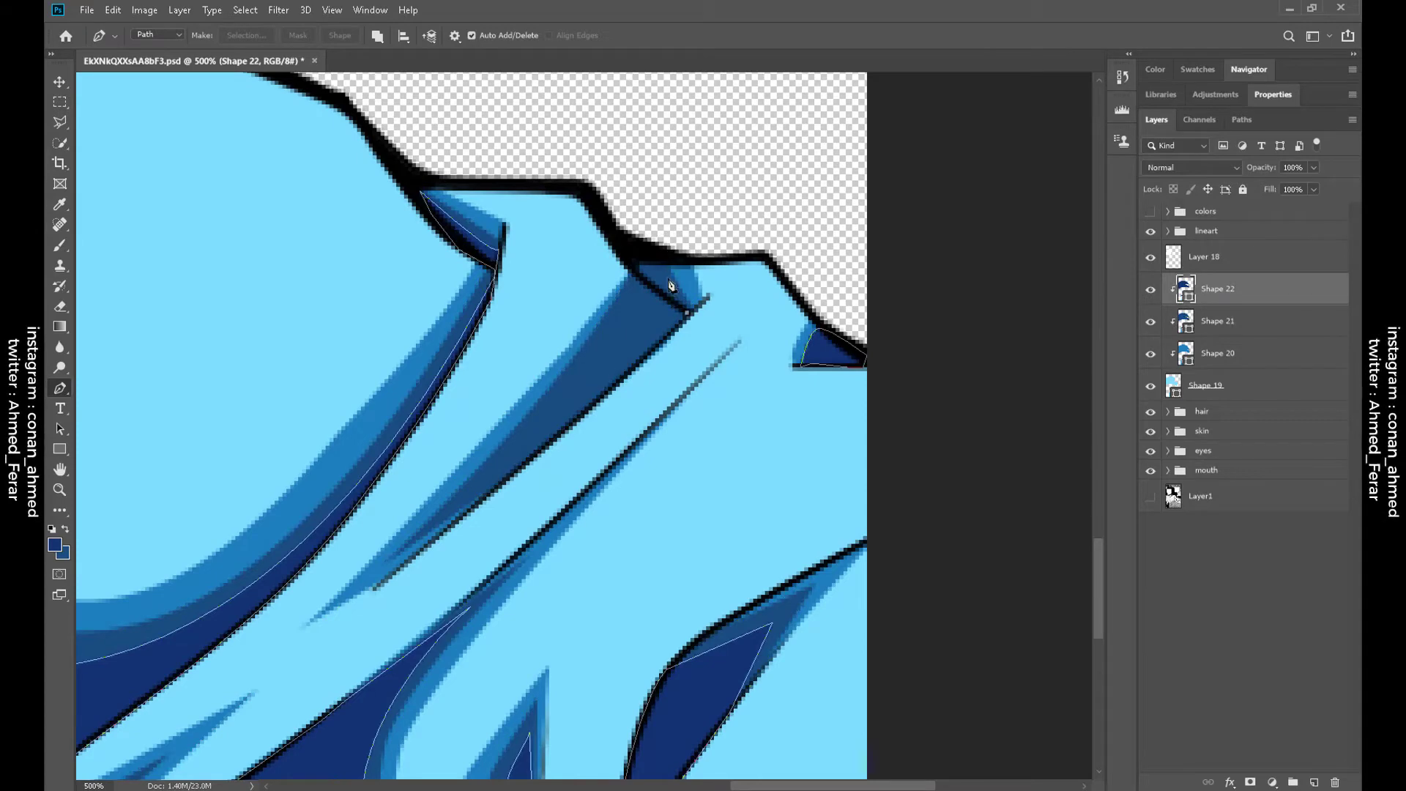
Add the missing darker shadow to Shape 22 in the upper sleeve fold beneath the shoulder outline
{"action": "left_click", "coordinate": [687, 312]}
{"action": "left_click", "coordinate": [663, 243]}
{"action": "left_click", "coordinate": [640, 258]}
{"action": "left_click", "coordinate": [636, 273]}
{"action": "left_click", "coordinate": [462, 497]}
{"action": "left_click", "coordinate": [687, 312]}
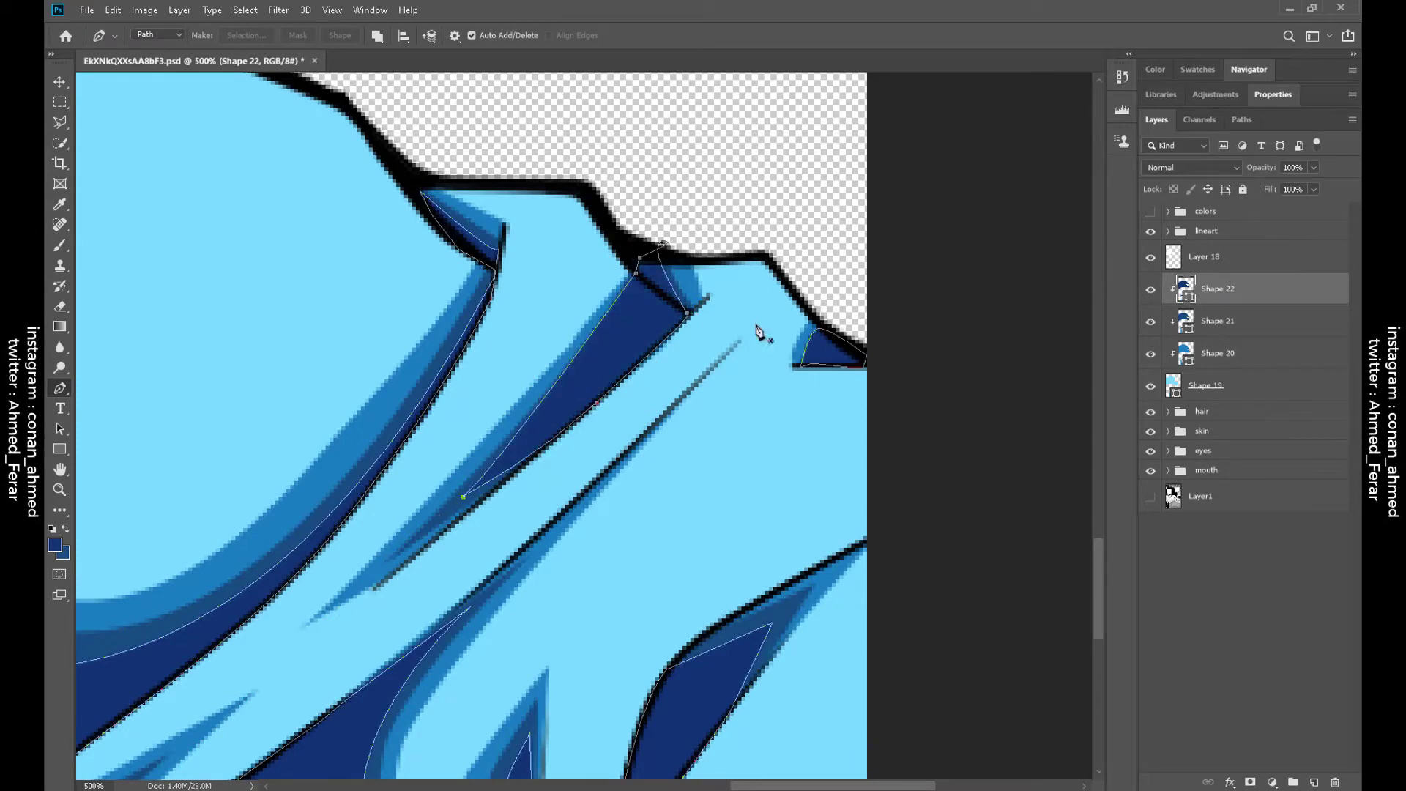
Add a clipped layer above Shape 22 and sample the next darker navy from the blue palette, #0e2046, as foreground colour
{"action": "key", "text": "ctrl+0"}
{"action": "key", "text": "ctrl+shift+alt+n"}
{"action": "scroll", "coordinate": [495, 457], "scroll_direction": "up", "scroll_amount": 5}
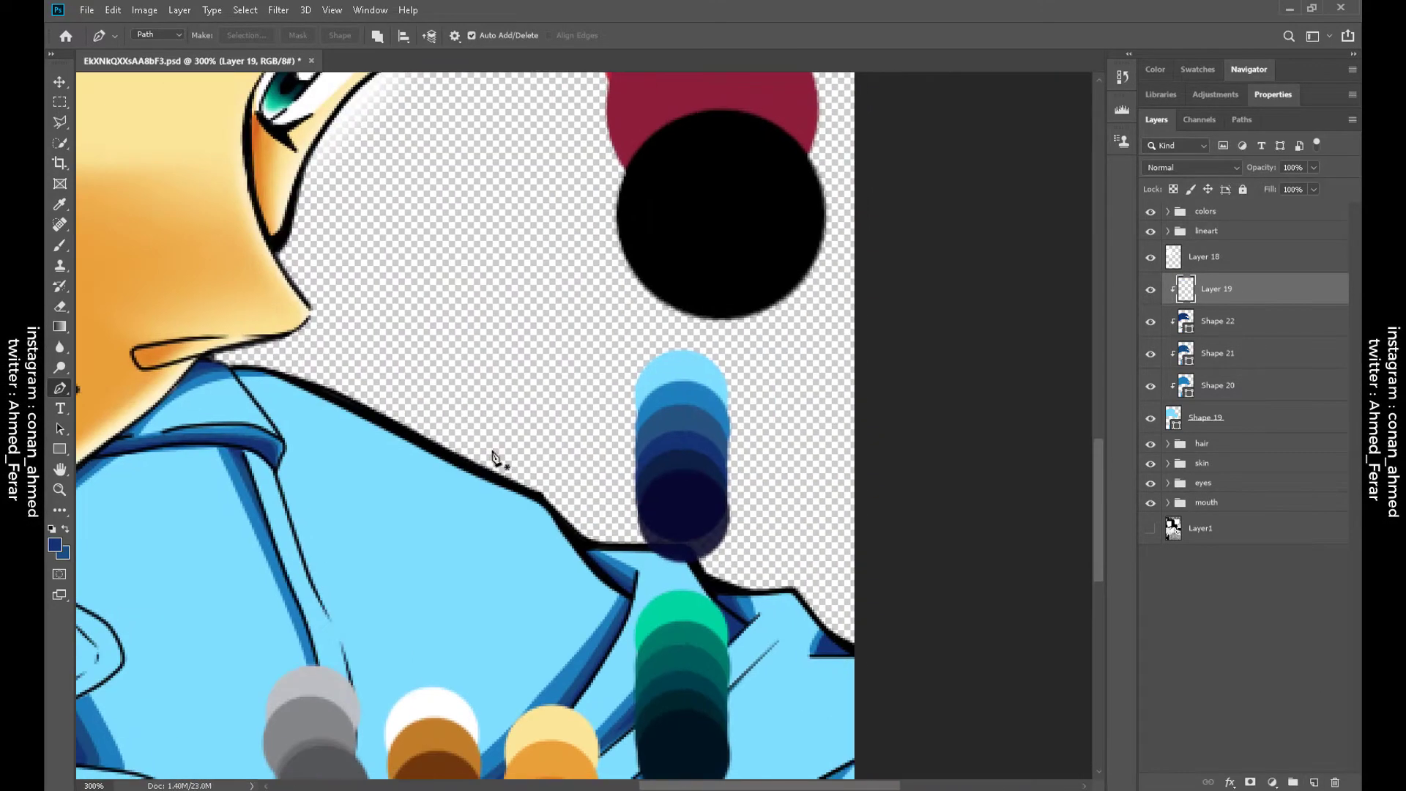
{"action": "key", "text": "i"}
{"action": "left_click", "coordinate": [659, 484]}
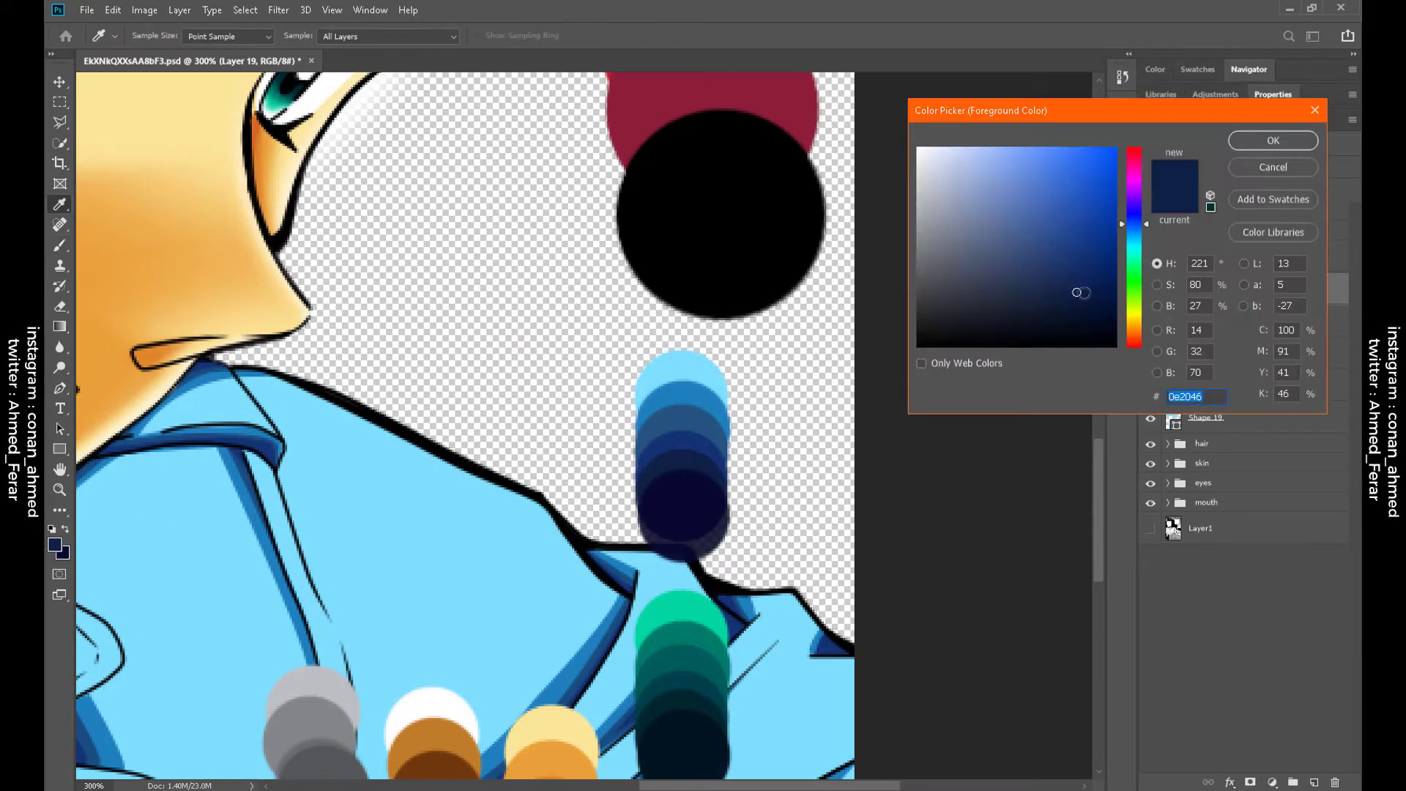
{"action": "key", "text": "Return"}
{"action": "key", "text": "p"}
{"action": "key", "text": "ctrl+0"}
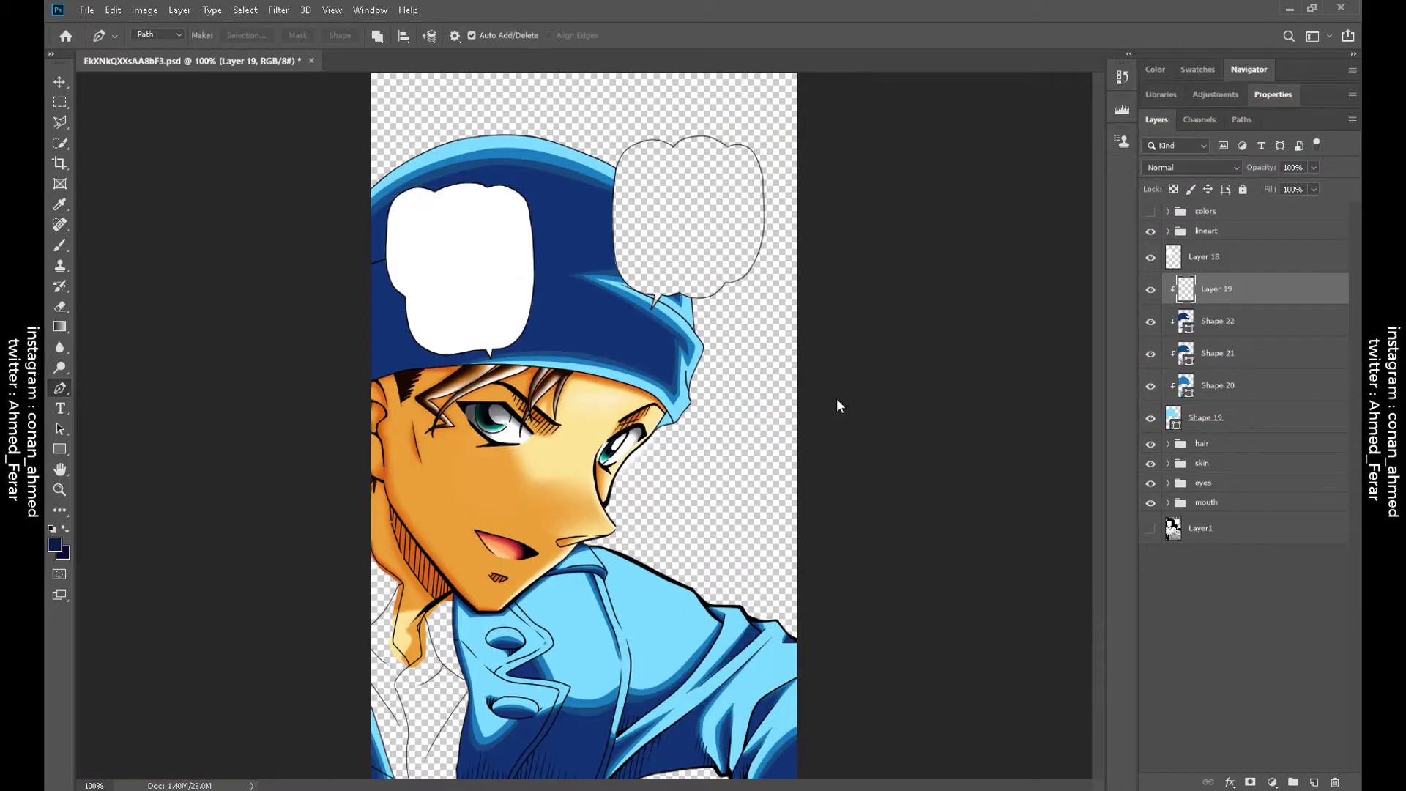
Trace the #0e2046 hat shadow above the brim, around the back folds and below the crown, extending beyond the canvas edge
{"action": "scroll", "coordinate": [561, 264], "scroll_direction": "up", "scroll_amount": 2}
{"action": "left_click", "coordinate": [337, 465]}
{"action": "left_click_drag", "start_coordinate": [773, 484], "coordinate": [1032, 615]}
{"action": "left_click_drag", "start_coordinate": [756, 403], "coordinate": [779, 416]}
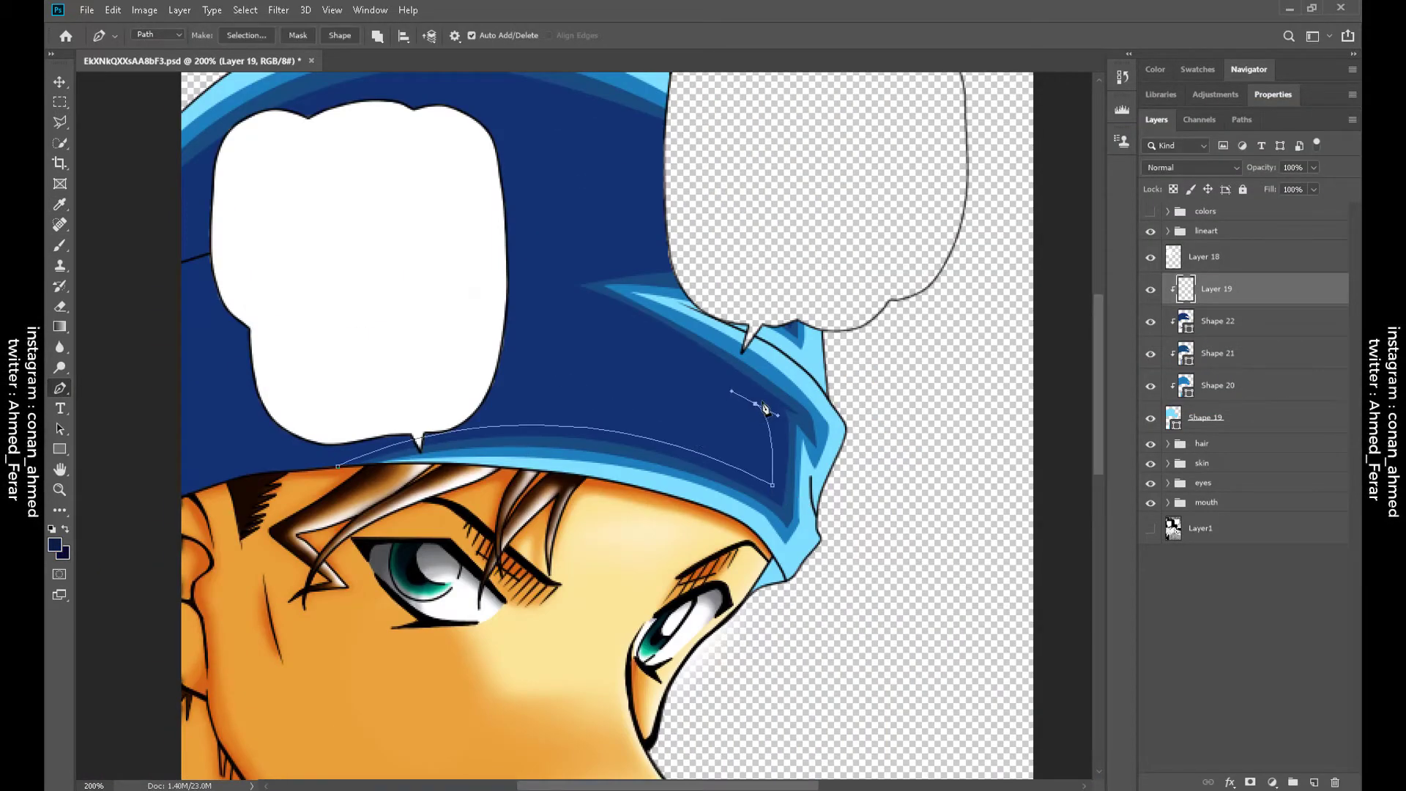
{"action": "left_click", "coordinate": [556, 289]}
{"action": "left_click_drag", "start_coordinate": [701, 259], "coordinate": [780, 280]}
{"action": "left_click", "coordinate": [672, 130]}
{"action": "left_click_drag", "start_coordinate": [659, 220], "coordinate": [844, 359]}
{"action": "left_click_drag", "start_coordinate": [275, 122], "coordinate": [114, 229]}
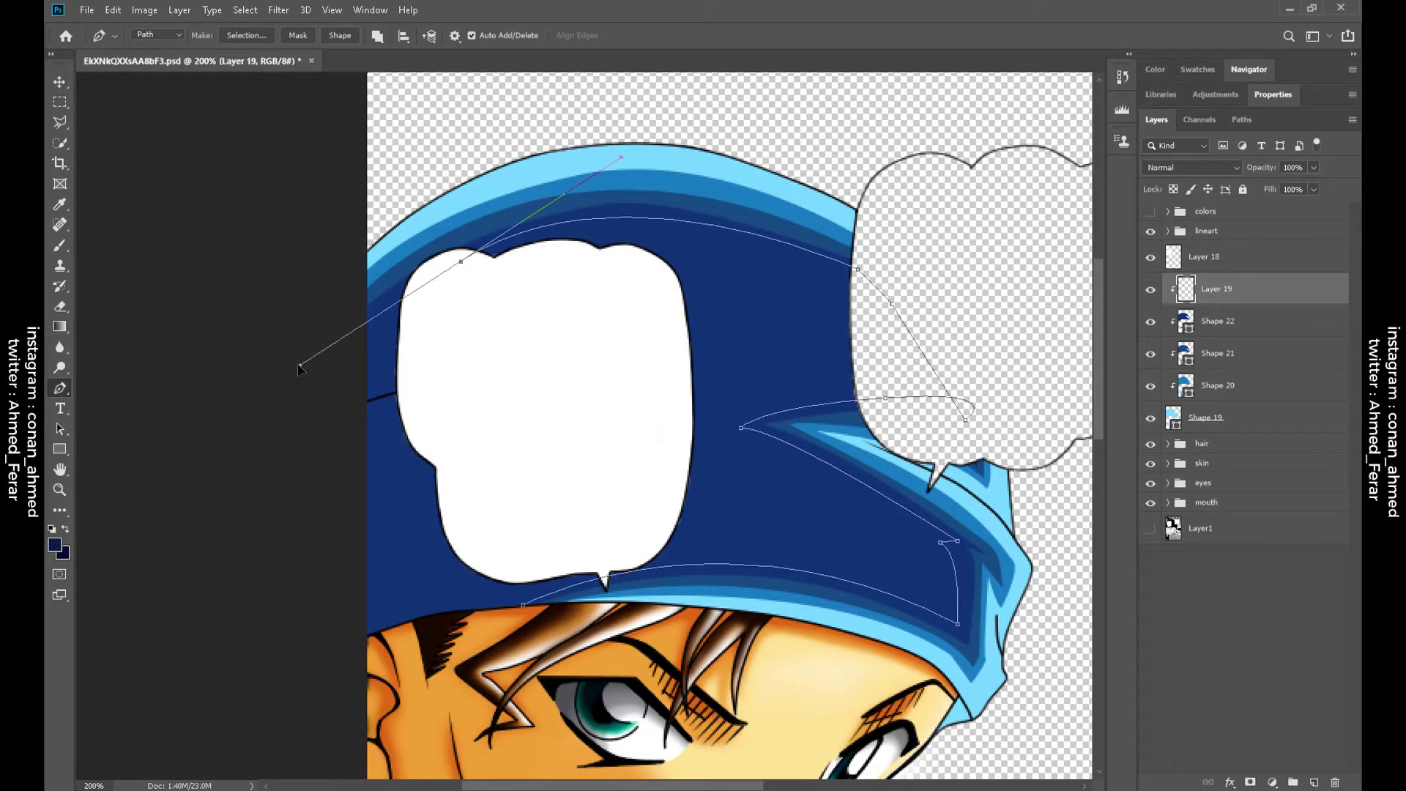
{"action": "left_click_drag", "start_coordinate": [298, 369], "coordinate": [305, 458]}
Trace the navy shadow inside the narrow coat strip at the canvas's lower corner
{"action": "scroll", "coordinate": [304, 458], "scroll_direction": "down", "scroll_amount": 10}
{"action": "scroll", "coordinate": [313, 659], "scroll_direction": "up", "scroll_amount": 2}
{"action": "left_click_drag", "start_coordinate": [323, 625], "coordinate": [312, 658]}
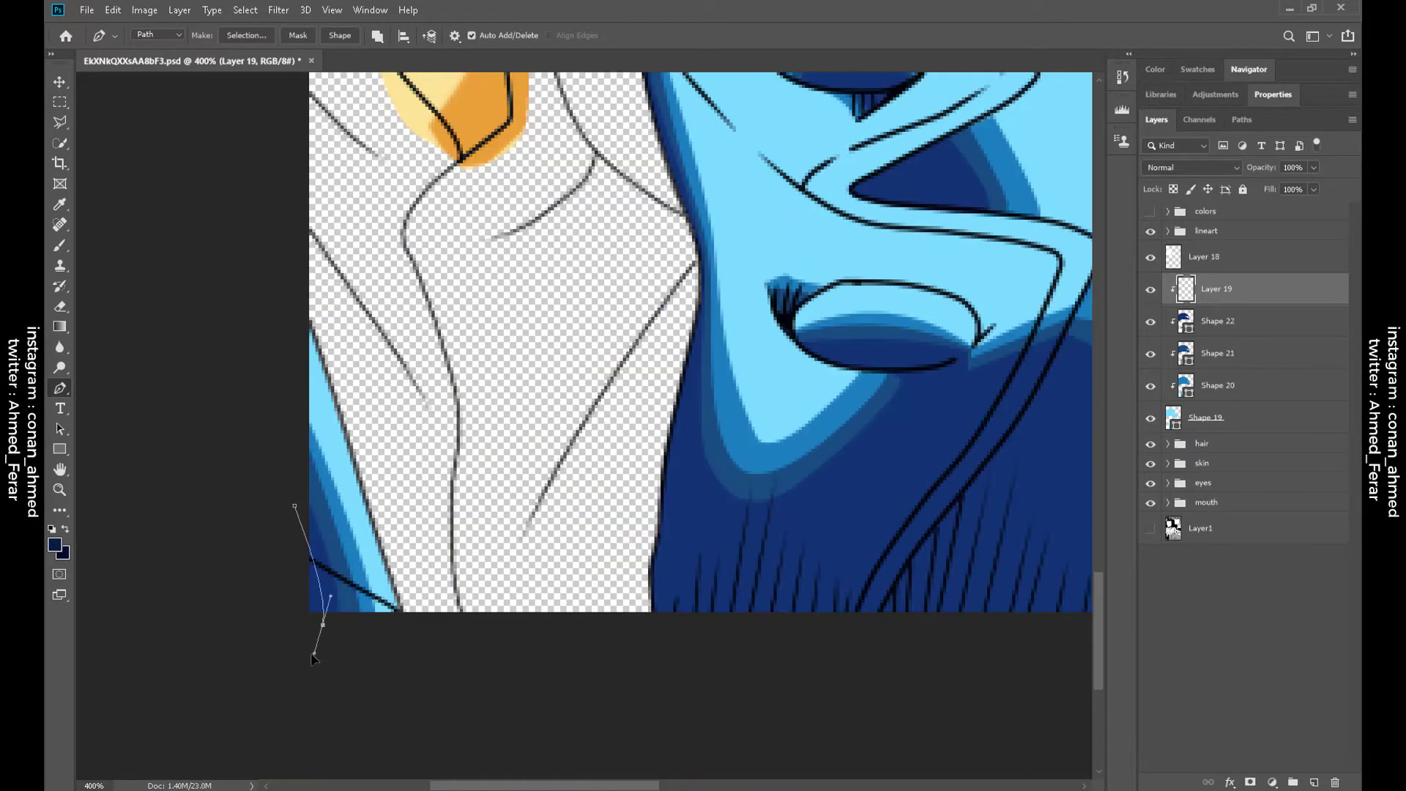
{"action": "left_click", "coordinate": [290, 506]}
{"action": "scroll", "coordinate": [675, 418], "scroll_direction": "up", "scroll_amount": 6}
{"action": "scroll", "coordinate": [586, 496], "scroll_direction": "right", "scroll_amount": 2}
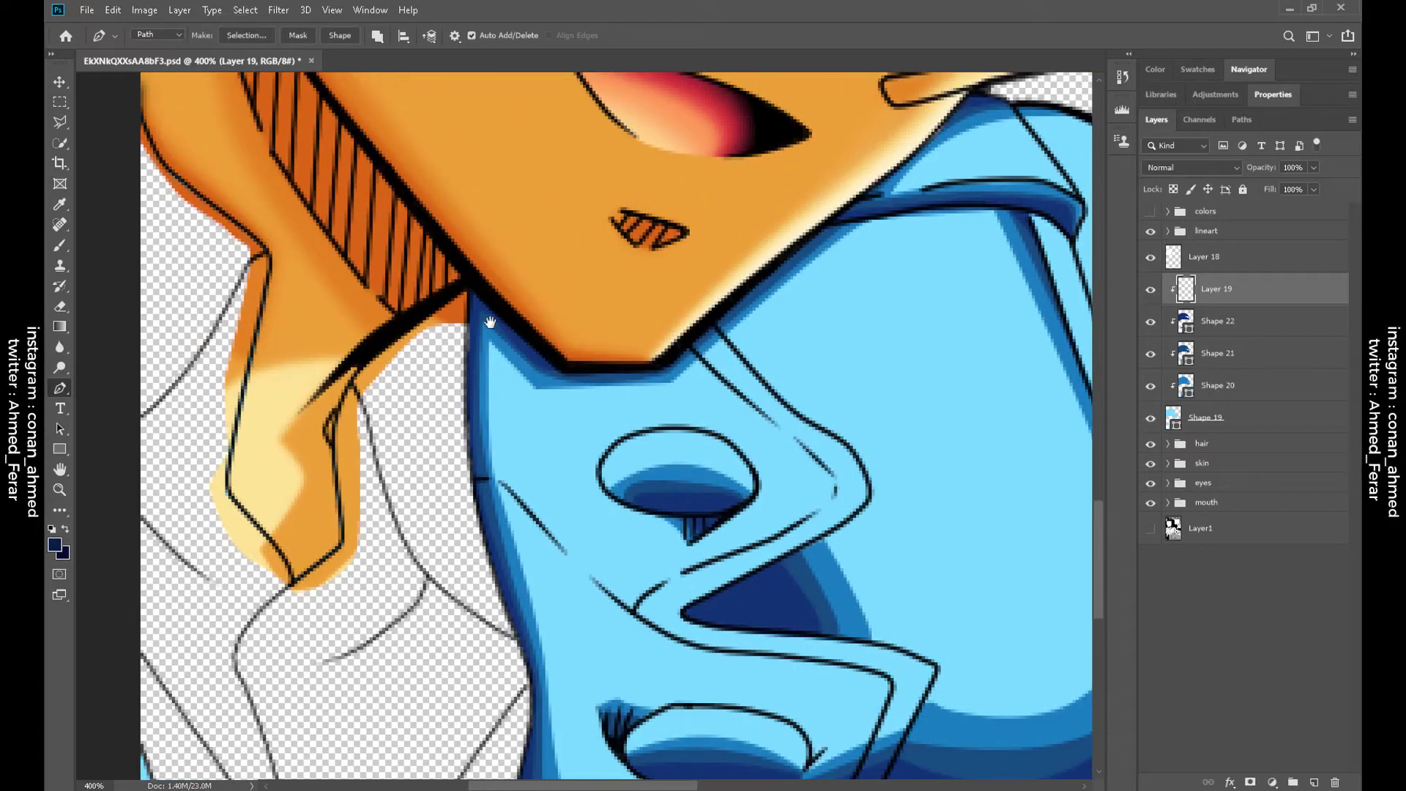
Outline the navy shadows along the coat's front edge under the jaw and inside the upper button
{"action": "scroll", "coordinate": [703, 371], "scroll_direction": "down", "scroll_amount": 4}
{"action": "scroll", "coordinate": [703, 370], "scroll_direction": "right", "scroll_amount": 2}
{"action": "left_click", "coordinate": [561, 352]}
{"action": "left_click_drag", "start_coordinate": [661, 350], "coordinate": [636, 370]}
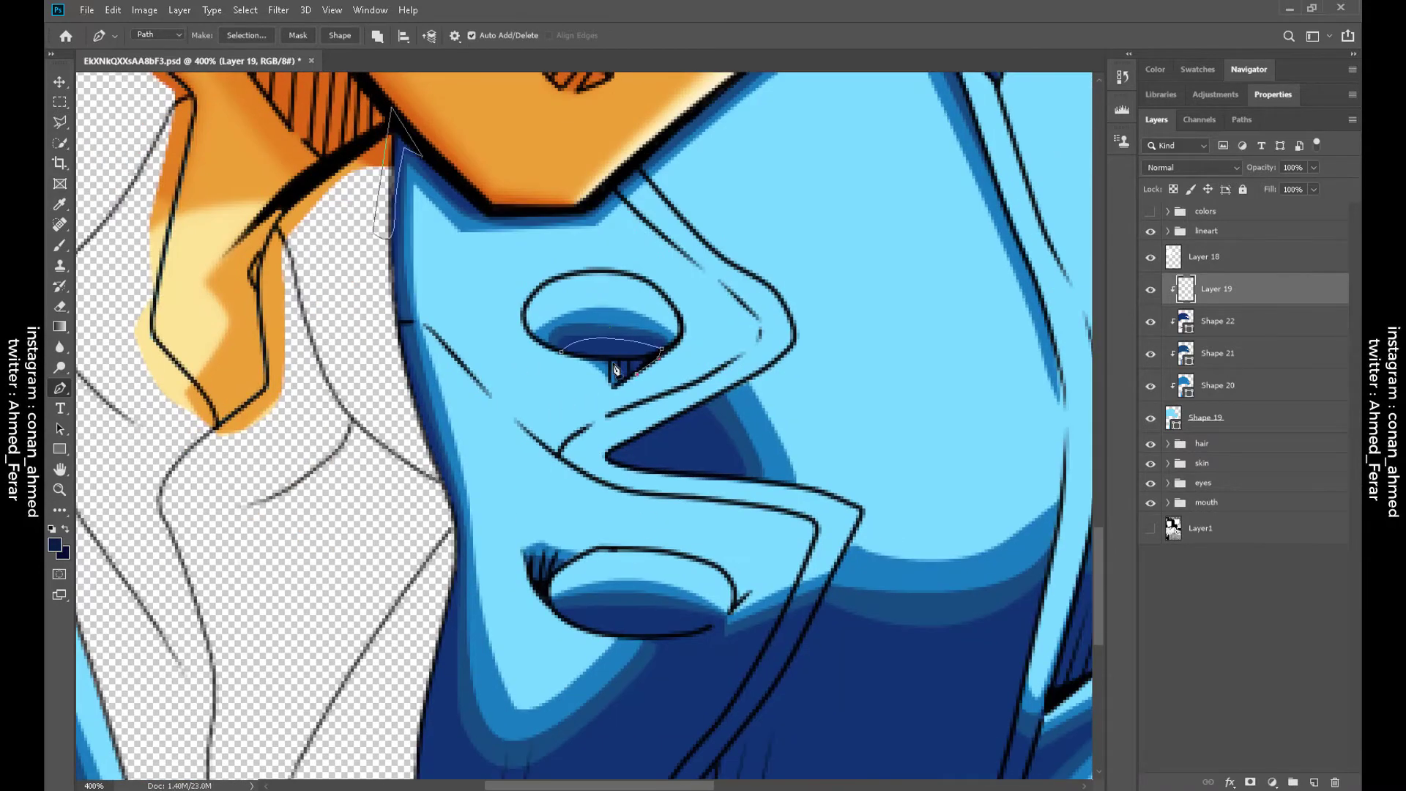
{"action": "left_click", "coordinate": [612, 364]}
Outline the navy shadows in the lapel notch and over the hatching beside the lower button
{"action": "scroll", "coordinate": [645, 374], "scroll_direction": "down", "scroll_amount": 2}
{"action": "scroll", "coordinate": [644, 374], "scroll_direction": "right", "scroll_amount": 1}
{"action": "left_click", "coordinate": [575, 410]}
{"action": "scroll", "coordinate": [600, 373], "scroll_direction": "down", "scroll_amount": 3}
{"action": "scroll", "coordinate": [601, 374], "scroll_direction": "right", "scroll_amount": 1}
{"action": "left_click_drag", "start_coordinate": [464, 379], "coordinate": [492, 378]}
{"action": "left_click", "coordinate": [487, 418]}
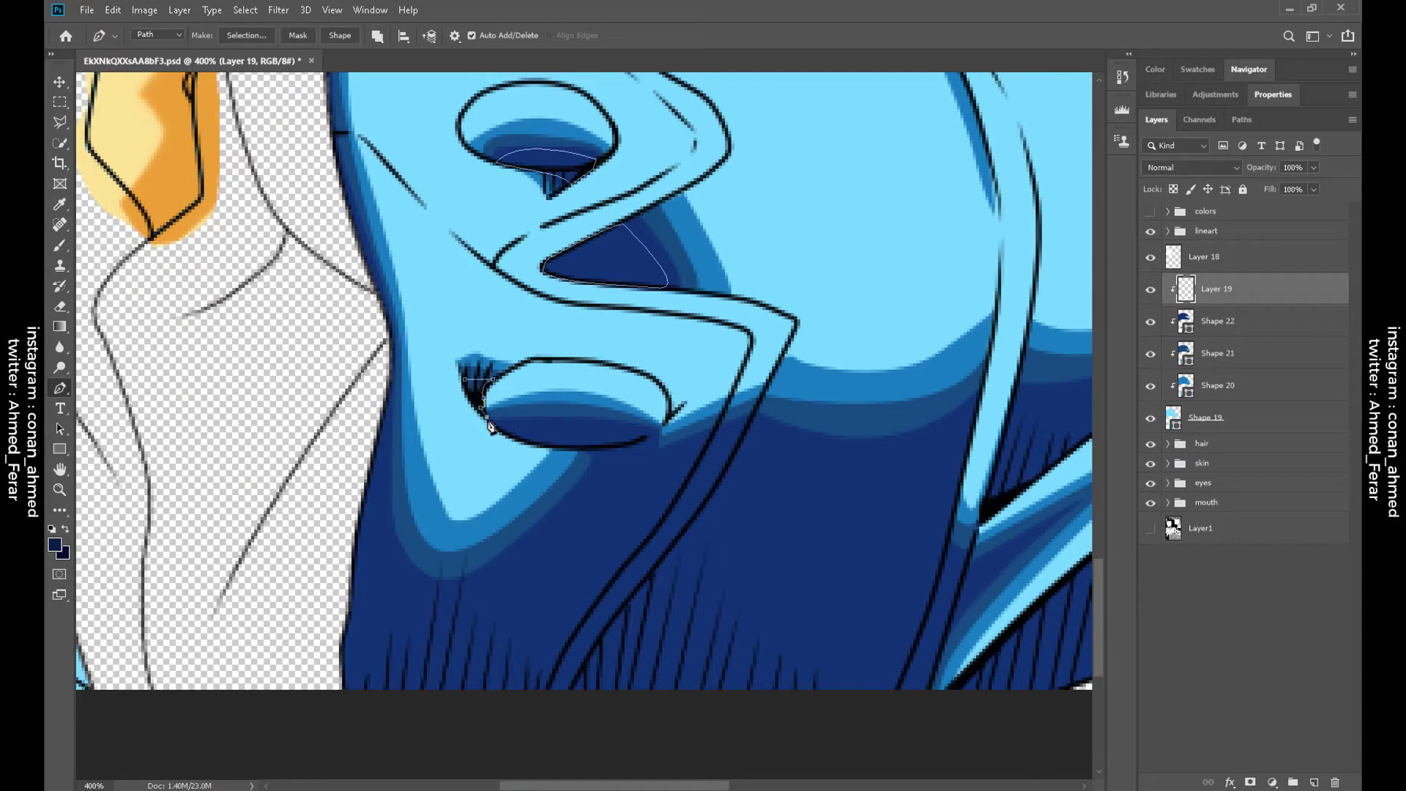
Trace the navy shadow inside and below the lower button and across the coat front to the vertical seam strip
{"action": "scroll", "coordinate": [436, 274], "scroll_direction": "down", "scroll_amount": 2}
{"action": "left_click", "coordinate": [668, 372]}
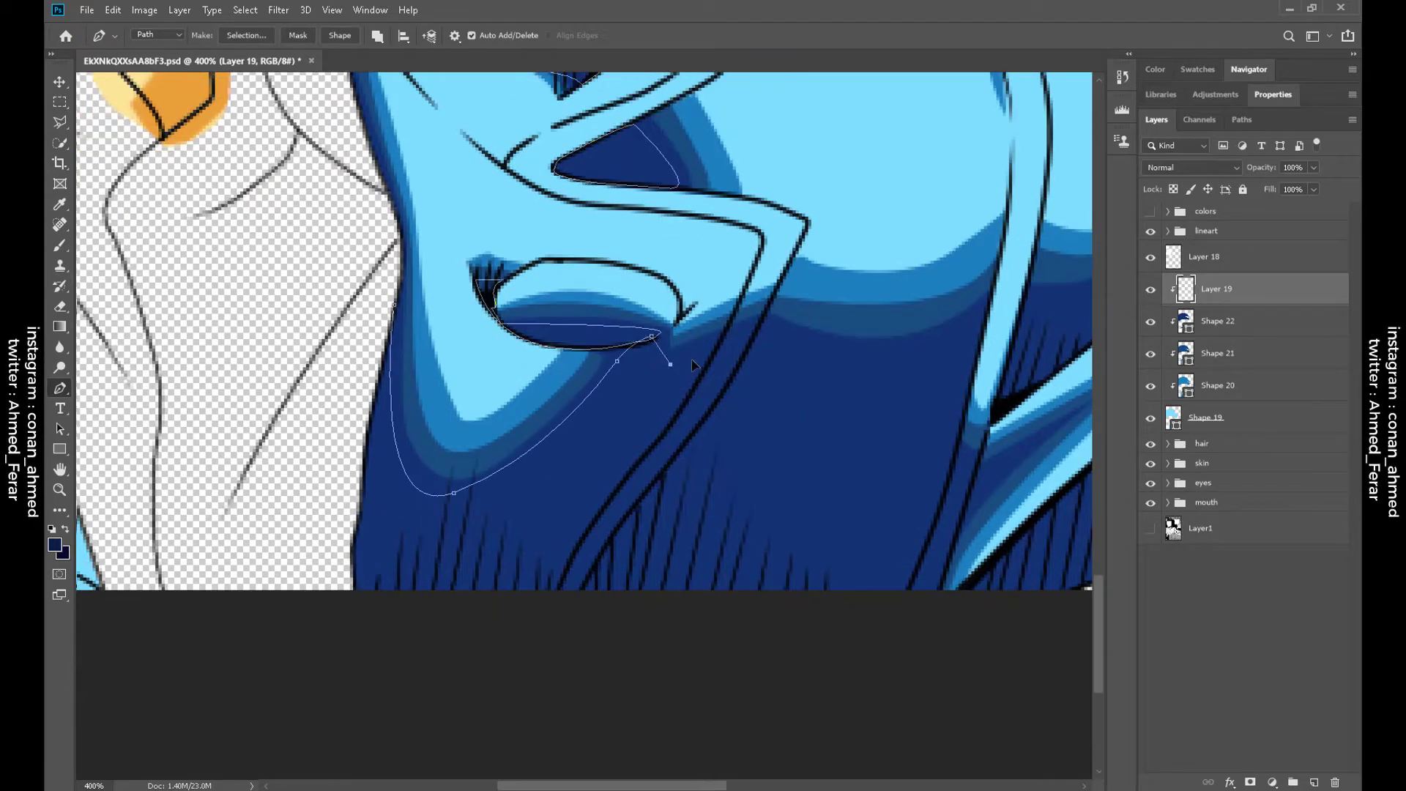
{"action": "left_click", "coordinate": [761, 336]}
{"action": "scroll", "coordinate": [703, 366], "scroll_direction": "right", "scroll_amount": 3}
{"action": "scroll", "coordinate": [703, 367], "scroll_direction": "up", "scroll_amount": 2}
{"action": "left_click_drag", "start_coordinate": [597, 429], "coordinate": [733, 332]}
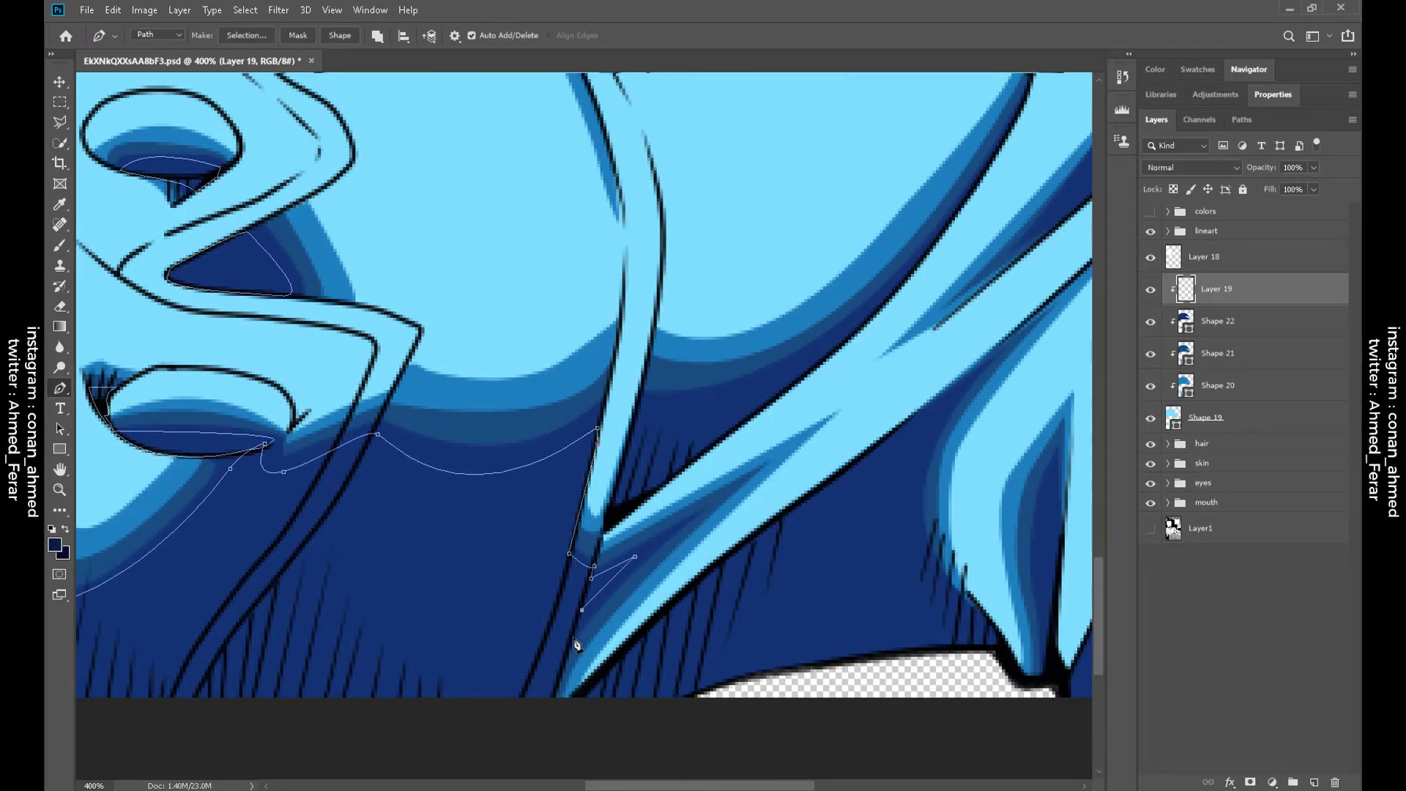
Continue the navy shadow path along the sleeve's lower outline and into the narrow folds at the elbow
{"action": "left_click", "coordinate": [631, 644]}
{"action": "left_click", "coordinate": [716, 563]}
{"action": "scroll", "coordinate": [716, 563], "scroll_direction": "right", "scroll_amount": 3}
{"action": "scroll", "coordinate": [717, 562], "scroll_direction": "up", "scroll_amount": 1}
{"action": "left_click", "coordinate": [590, 548]}
{"action": "scroll", "coordinate": [743, 711], "scroll_direction": "down", "scroll_amount": 1}
{"action": "left_click_drag", "start_coordinate": [740, 630], "coordinate": [903, 729]}
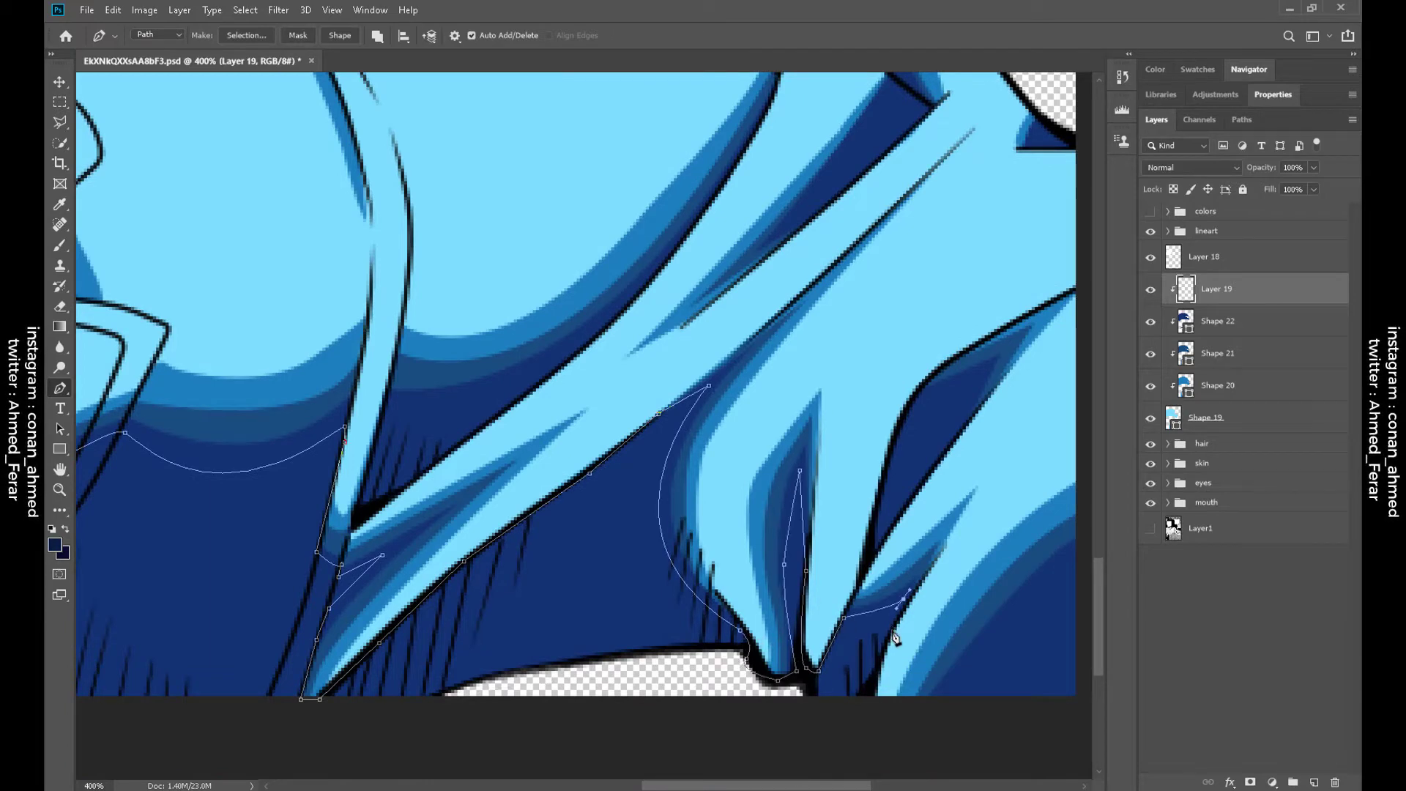
Outline the navy shadows at the outer sleeve, inside its dark fold and beneath the shoulder outline
{"action": "scroll", "coordinate": [872, 502], "scroll_direction": "right", "scroll_amount": 5}
{"action": "scroll", "coordinate": [674, 533], "scroll_direction": "up", "scroll_amount": 2}
{"action": "left_click", "coordinate": [604, 611]}
{"action": "left_click", "coordinate": [627, 507]}
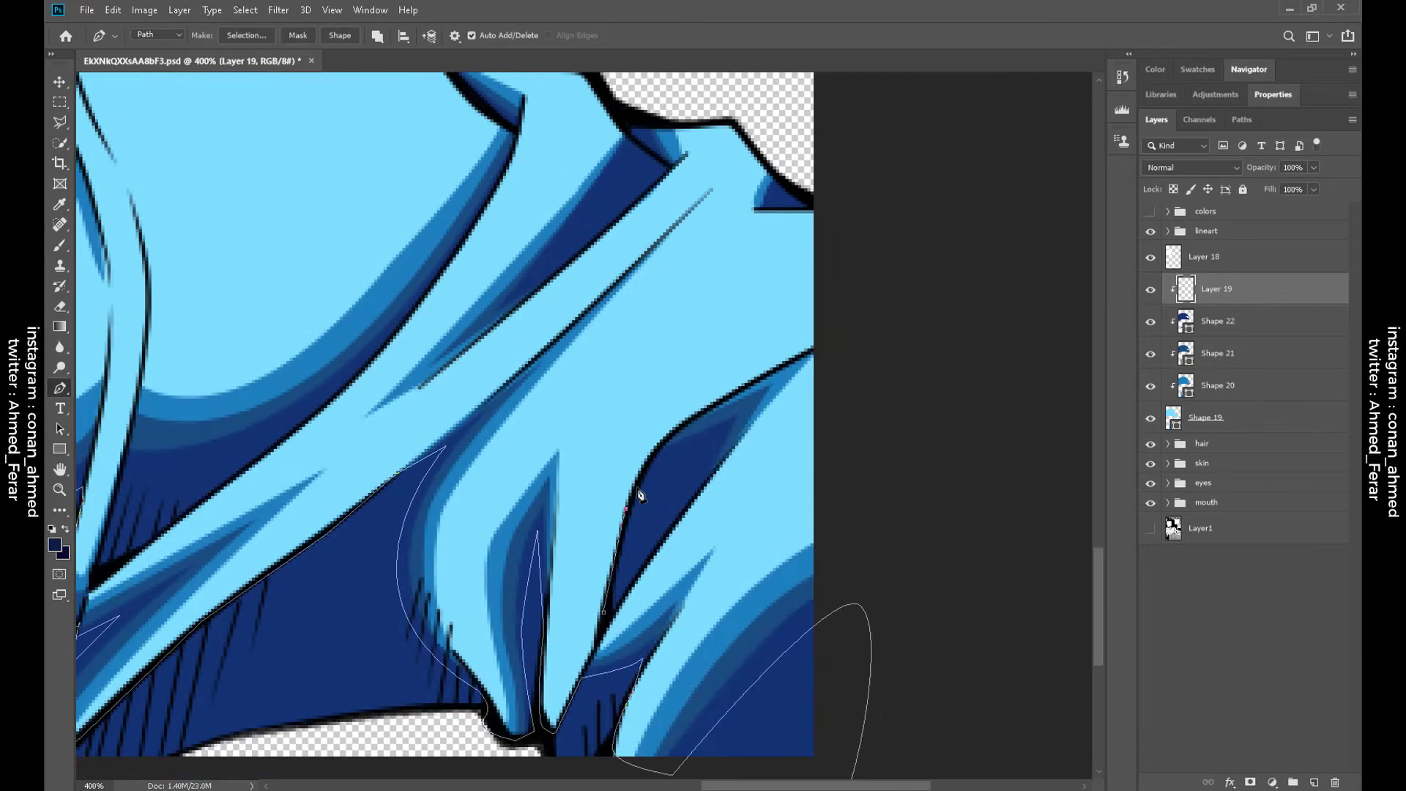
{"action": "scroll", "coordinate": [738, 507], "scroll_direction": "up", "scroll_amount": 3}
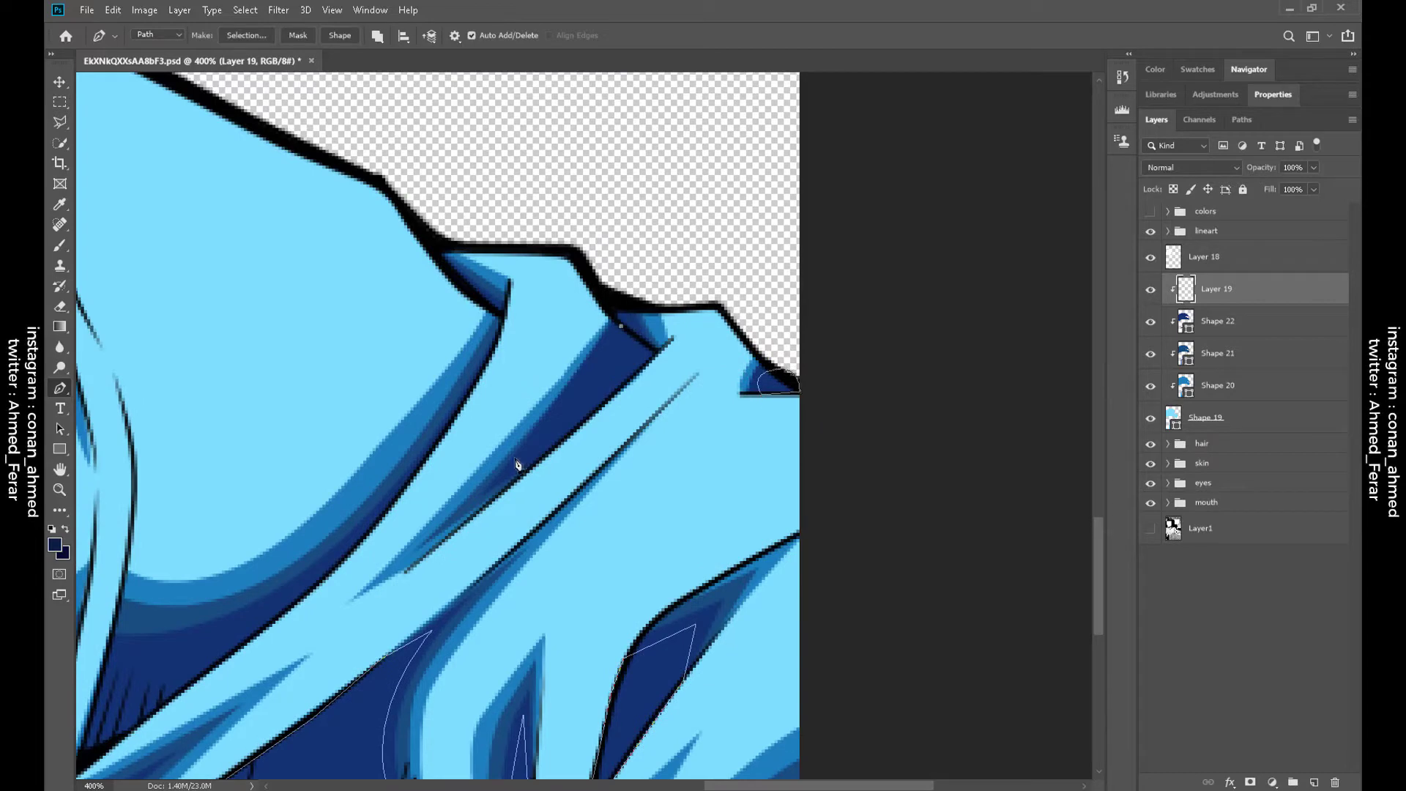
Outline the navy shadows on the coat body beside the armhole seam and along the underside of the collar
{"action": "scroll", "coordinate": [476, 454], "scroll_direction": "left", "scroll_amount": 7}
{"action": "scroll", "coordinate": [476, 454], "scroll_direction": "down", "scroll_amount": 3}
{"action": "left_click", "coordinate": [480, 455]}
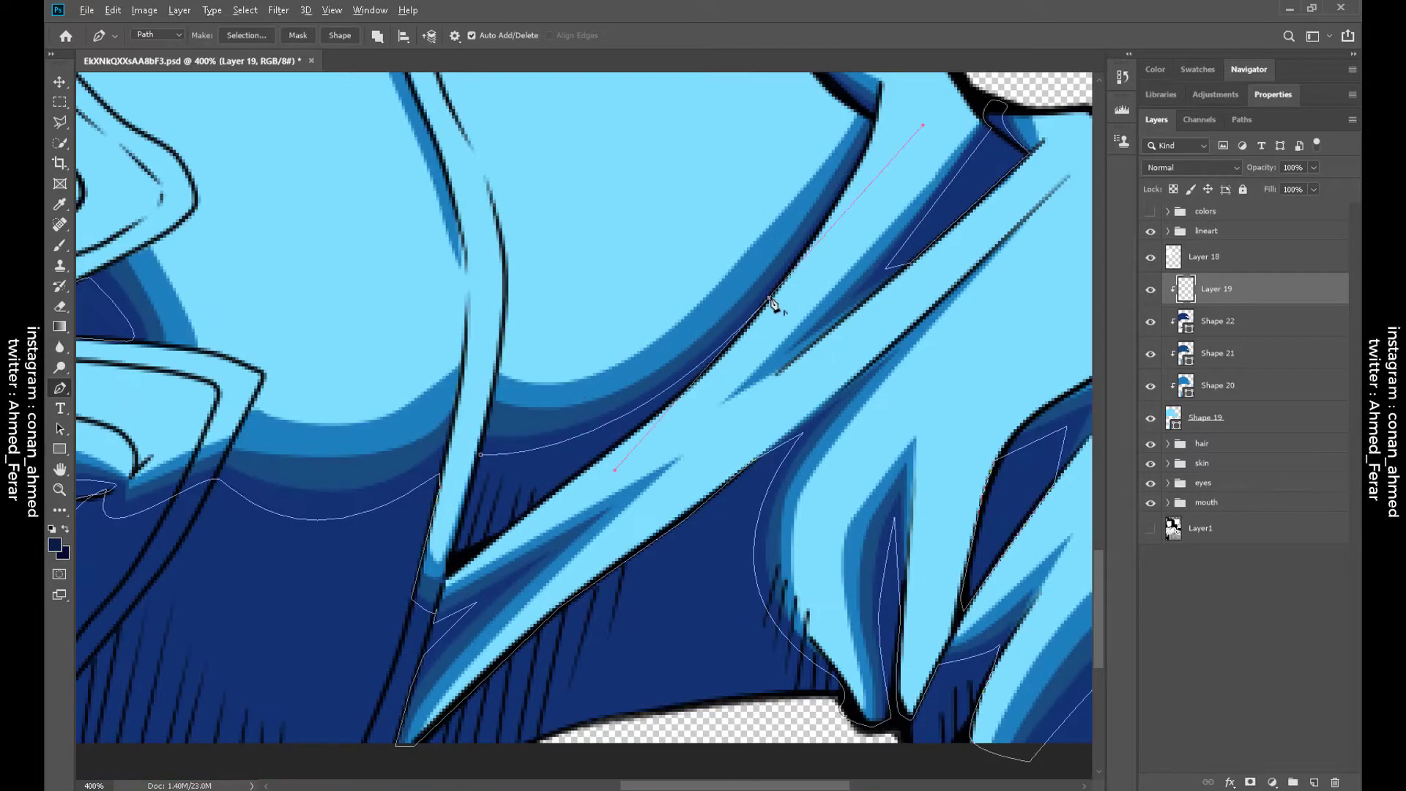
{"action": "left_click", "coordinate": [768, 298]}
{"action": "scroll", "coordinate": [483, 465], "scroll_direction": "up", "scroll_amount": 6}
{"action": "scroll", "coordinate": [705, 399], "scroll_direction": "left", "scroll_amount": 6}
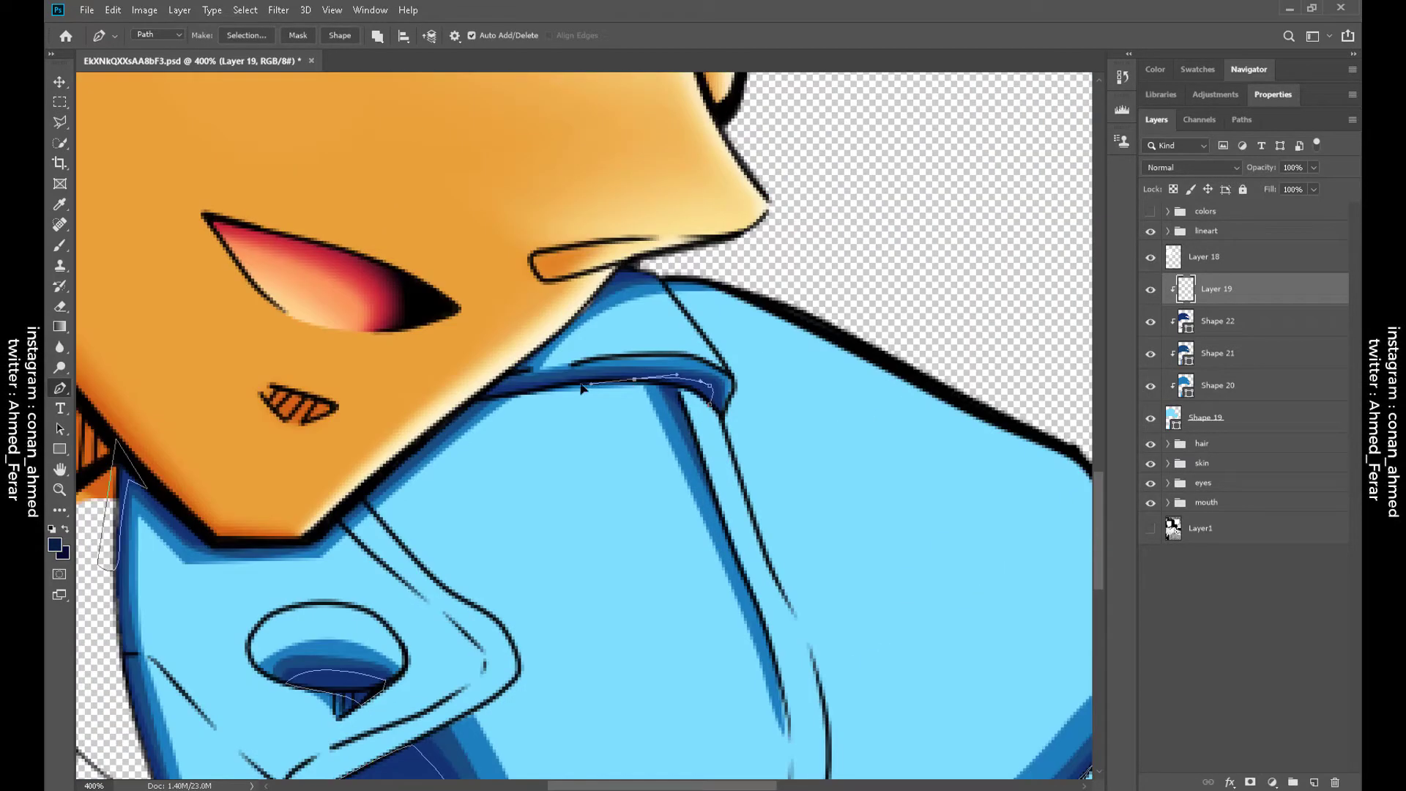
Convert the traced navy paths to a shape layer and add a new clipped layer above it
{"action": "key", "text": "ctrl+minus"}
{"action": "left_click", "coordinate": [340, 35]}
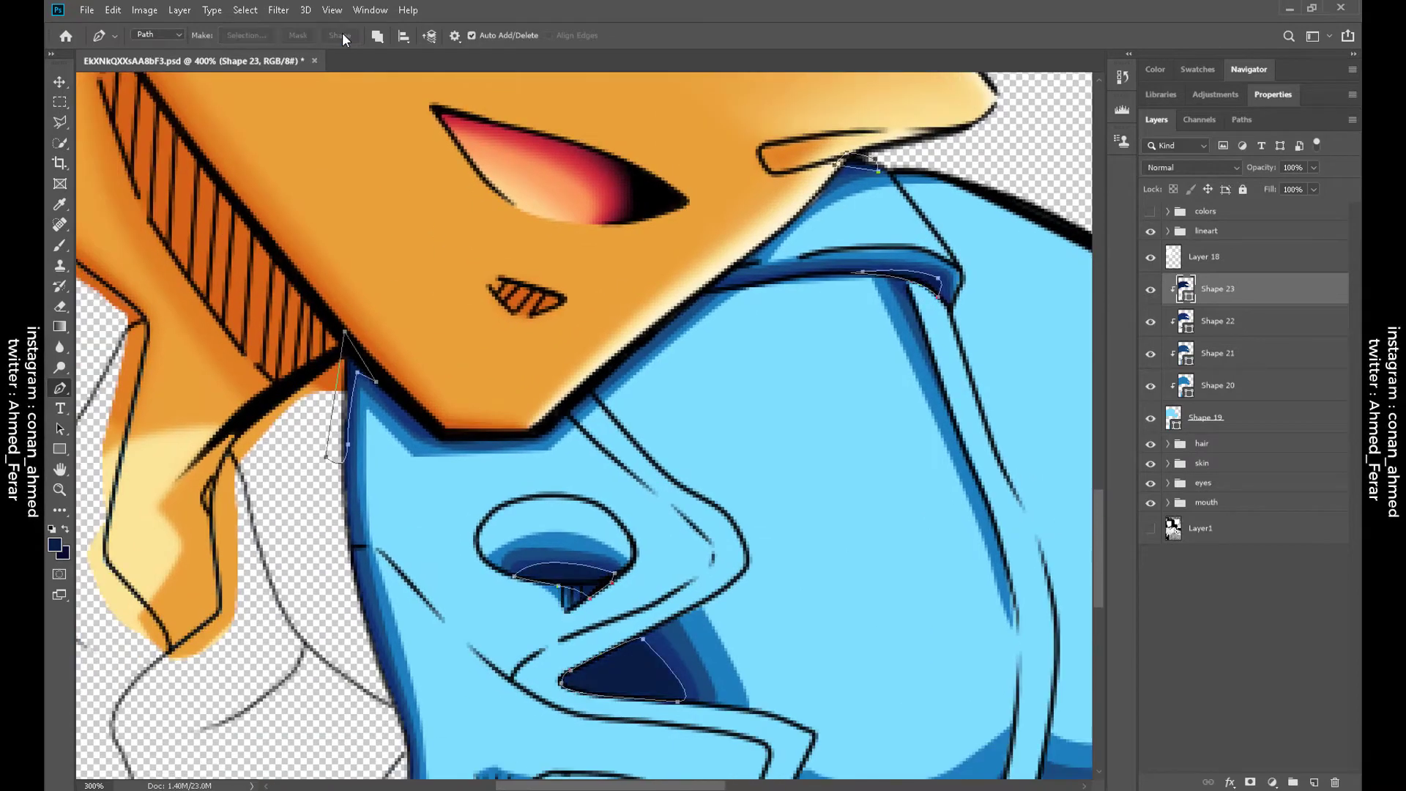
{"action": "key", "text": "ctrl+minus"}
{"action": "key", "text": "ctrl+alt+g"}
{"action": "key", "text": "ctrl+0"}
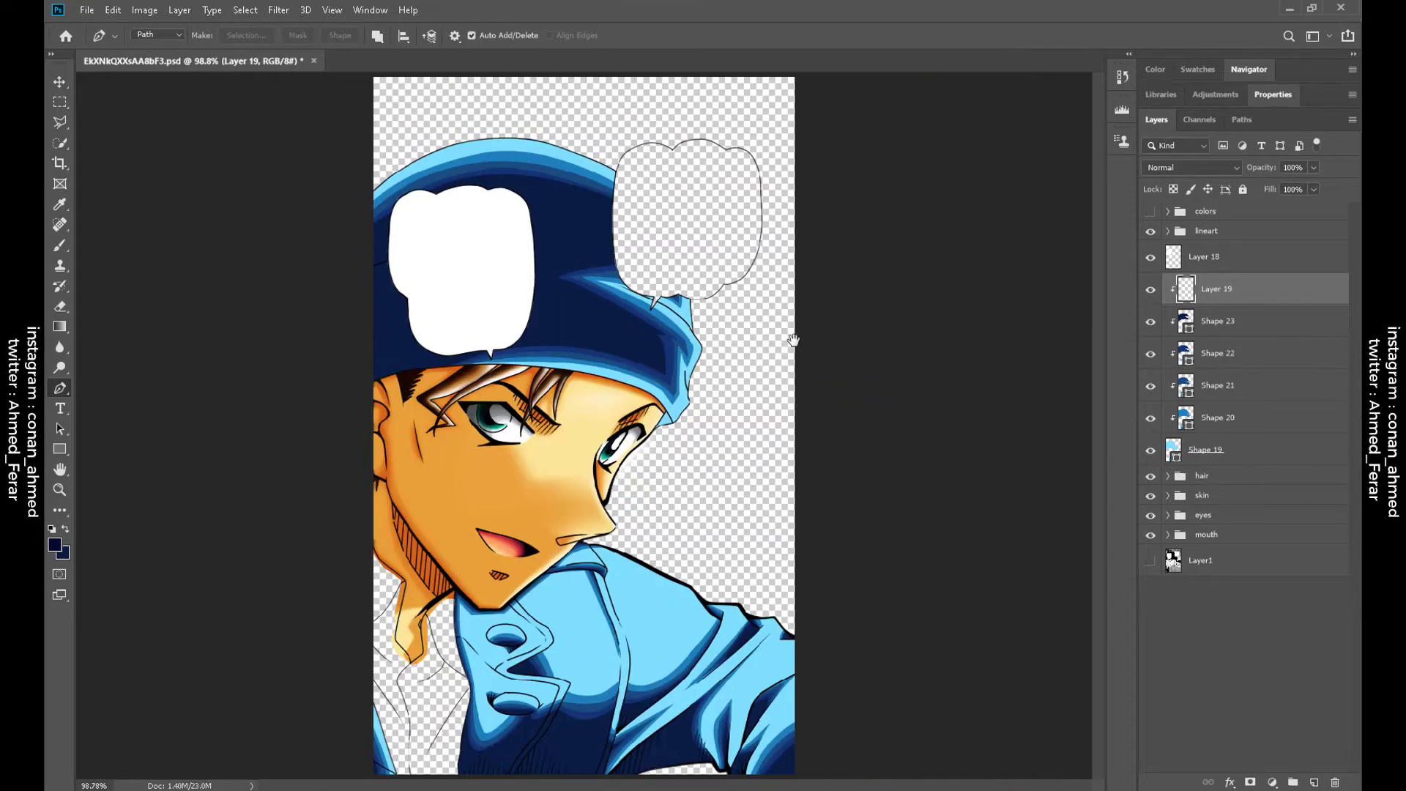
Trace the deepest hat shadow on Layer 19 above the brim, around the back fold and under the crown
{"action": "key", "text": "ctrl+plus"}
{"action": "key", "text": "ctrl+plus"}
{"action": "left_click", "coordinate": [387, 568]}
{"action": "left_click_drag", "start_coordinate": [832, 560], "coordinate": [1023, 692]}
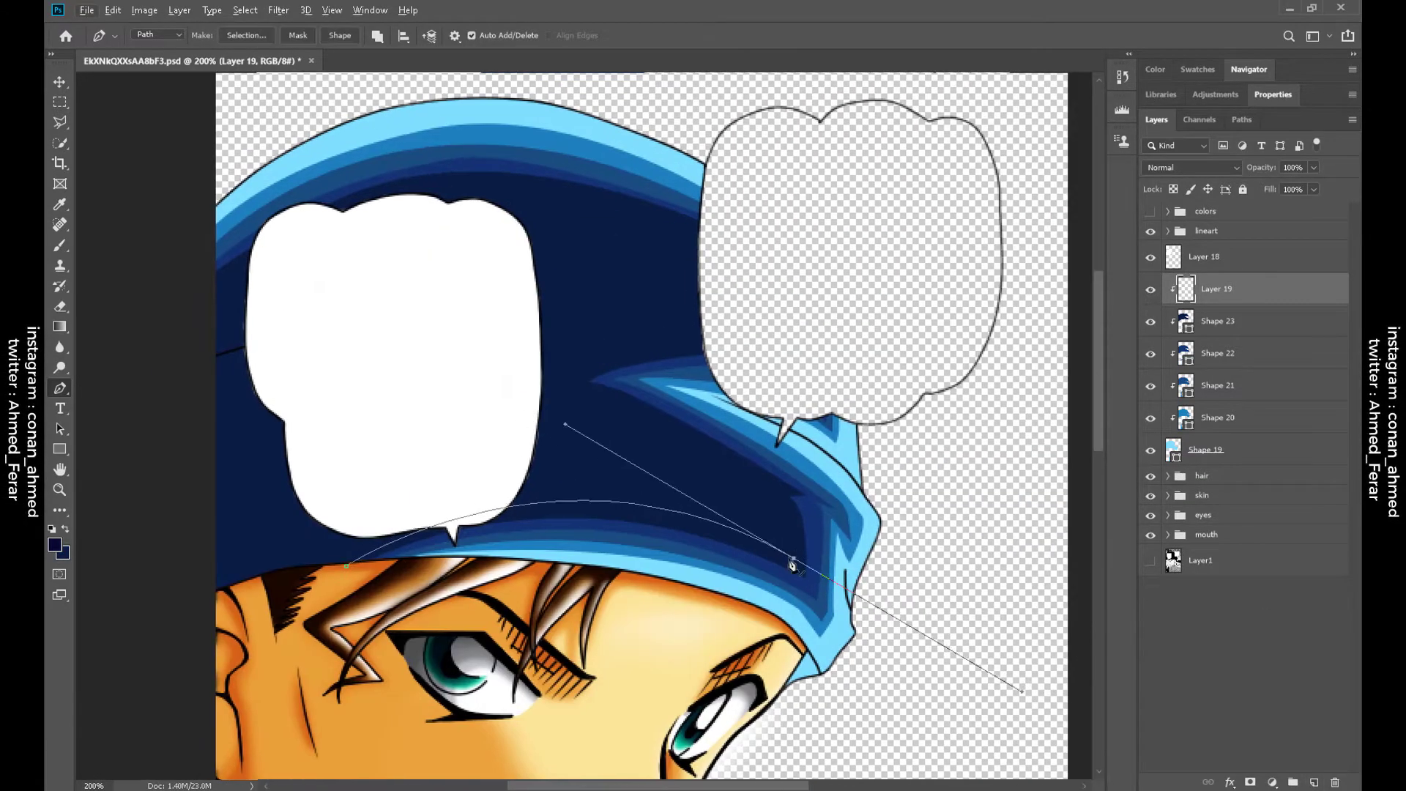
{"action": "left_click", "coordinate": [716, 235]}
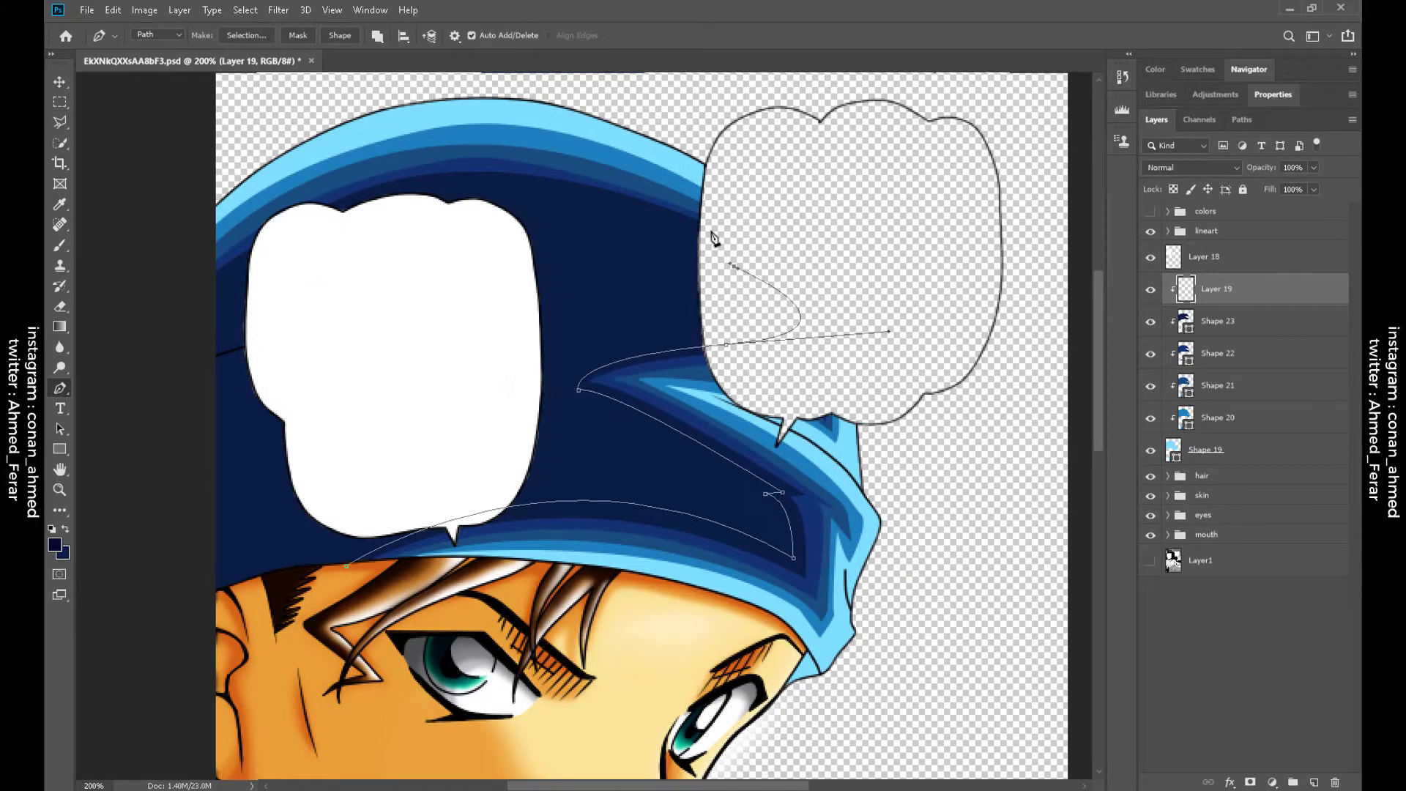
{"action": "left_click", "coordinate": [156, 305]}
{"action": "left_click_drag", "start_coordinate": [176, 619], "coordinate": [381, 470]}
Trace the deepest coat shadow under the lower button and across the coat front to the vertical seam strip
{"action": "key", "text": "ctrl+plus"}
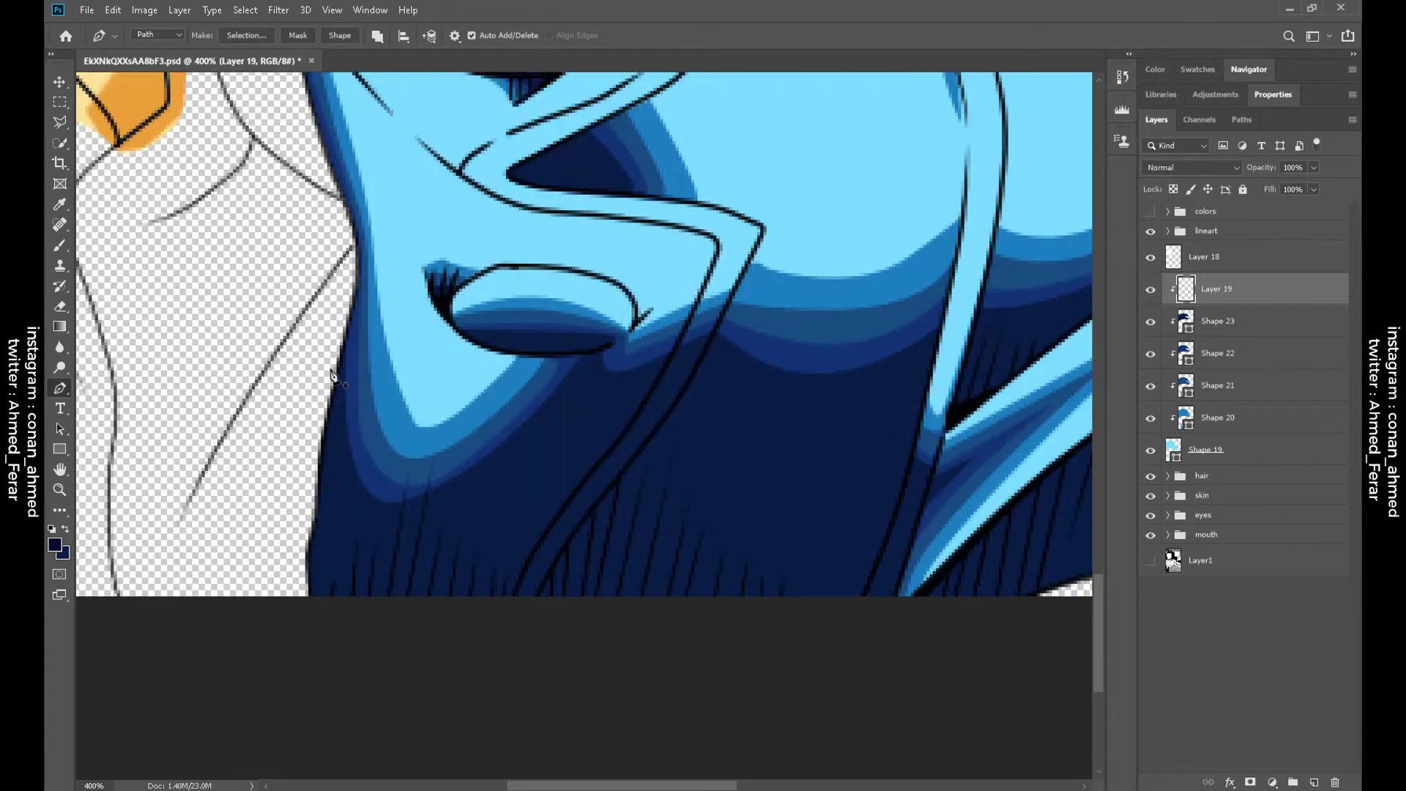
{"action": "left_click_drag", "start_coordinate": [583, 390], "coordinate": [592, 365]}
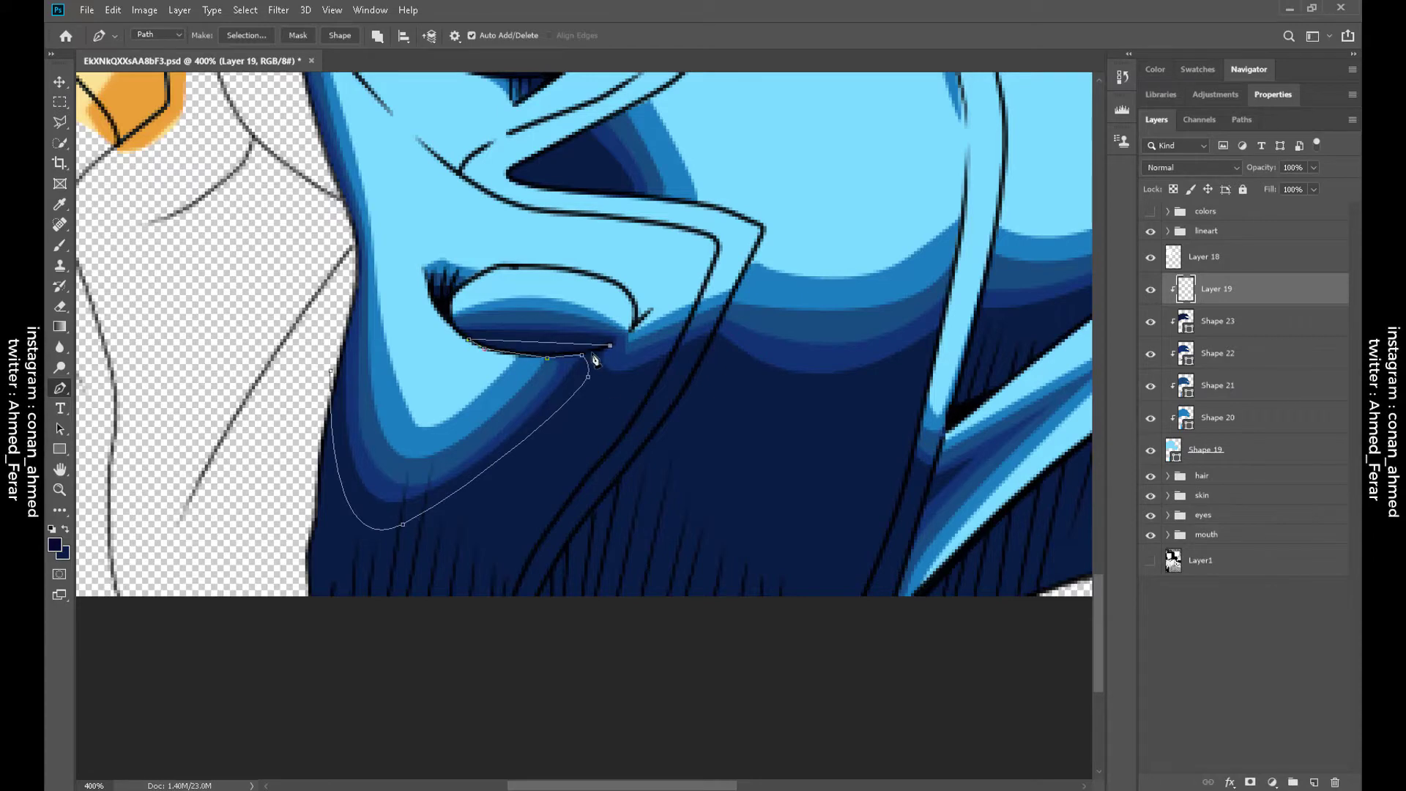
{"action": "left_click", "coordinate": [711, 345]}
{"action": "left_click_drag", "start_coordinate": [937, 349], "coordinate": [912, 472]}
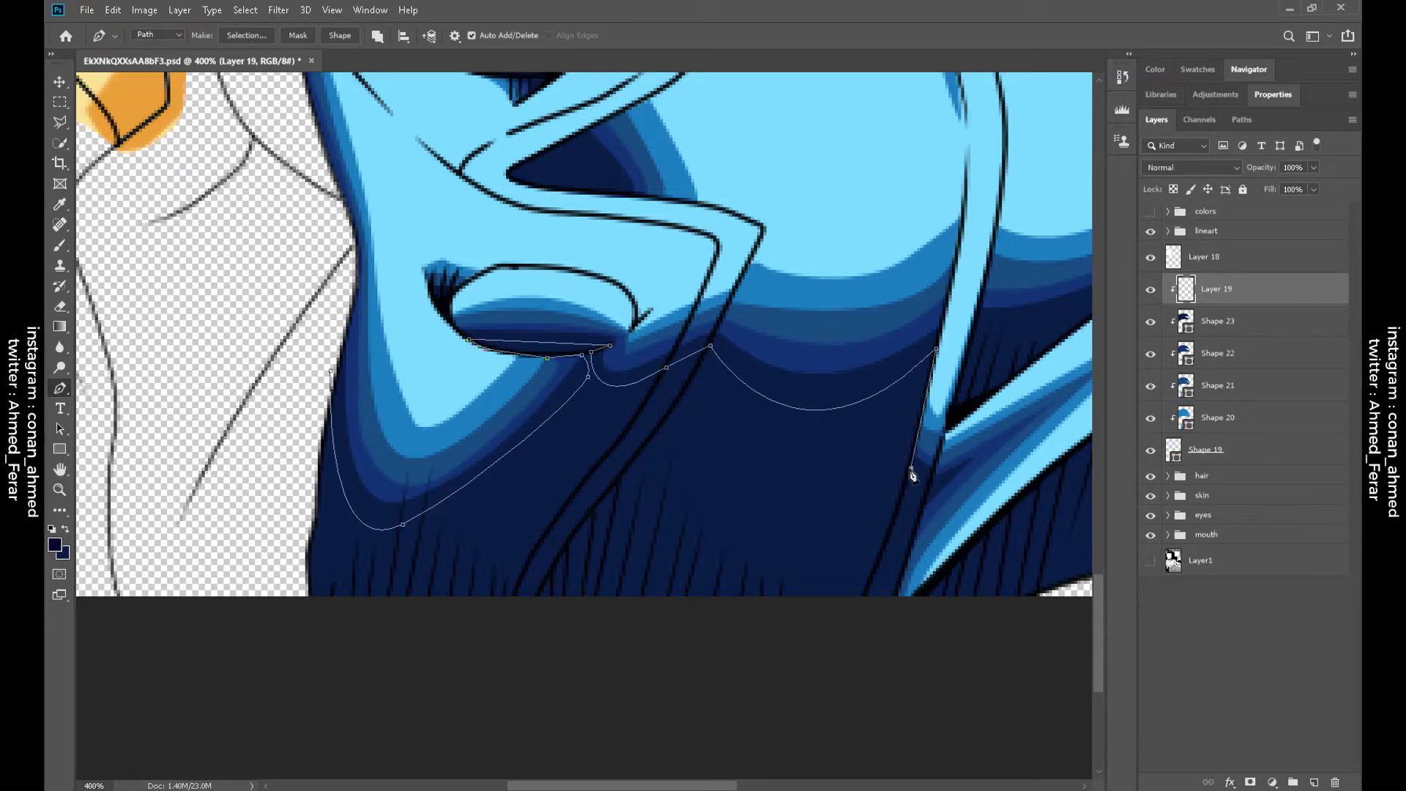
Continue the deepest shadow path down the seam strip and along the sleeve's lower outline
{"action": "scroll", "coordinate": [806, 572], "scroll_direction": "right", "scroll_amount": 5}
{"action": "scroll", "coordinate": [732, 601], "scroll_direction": "up", "scroll_amount": 1}
{"action": "left_click", "coordinate": [634, 648]}
{"action": "scroll", "coordinate": [838, 482], "scroll_direction": "right", "scroll_amount": 4}
{"action": "scroll", "coordinate": [838, 482], "scroll_direction": "up", "scroll_amount": 1}
{"action": "left_click", "coordinate": [648, 510]}
{"action": "left_click", "coordinate": [751, 436]}
{"action": "left_click", "coordinate": [824, 388]}
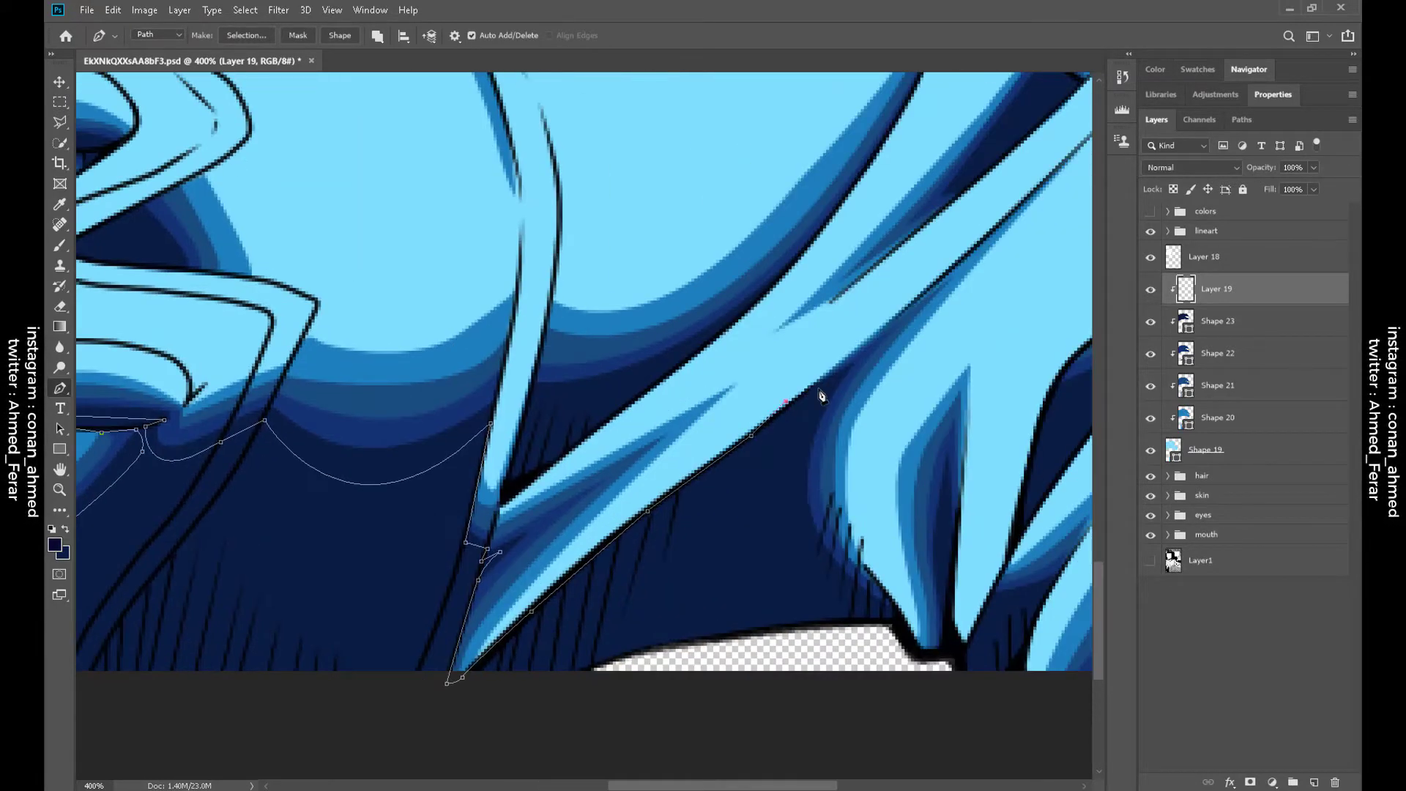
Trace the deepest shadows around the elbow folds and out past the canvas edge at the outer sleeve
{"action": "left_click_drag", "start_coordinate": [884, 615], "coordinate": [1068, 681]}
{"action": "left_click", "coordinate": [619, 678]}
{"action": "scroll", "coordinate": [586, 549], "scroll_direction": "right", "scroll_amount": 8}
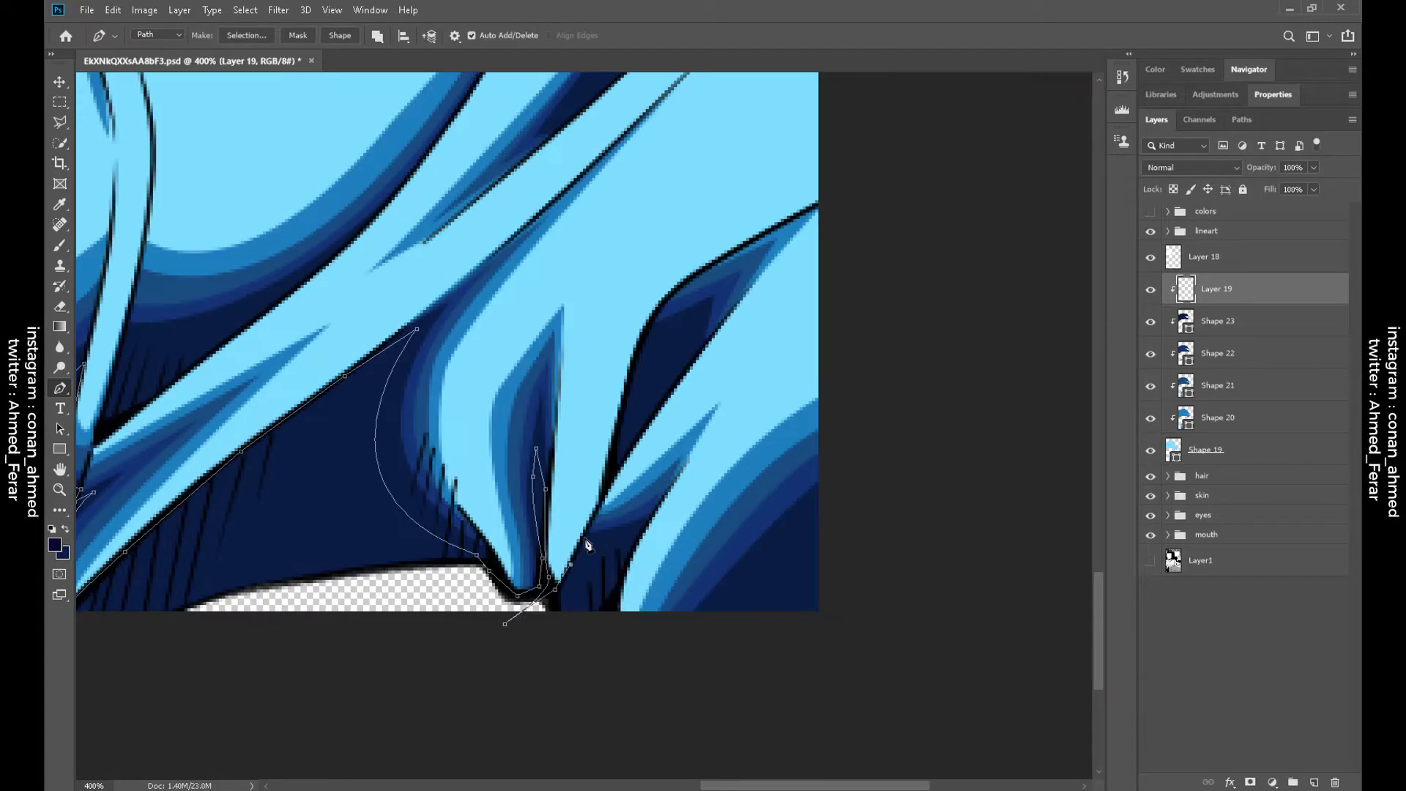
{"action": "left_click", "coordinate": [728, 650]}
{"action": "left_click", "coordinate": [822, 502]}
Outline the deepest shadow inside the lapel notch
{"action": "scroll", "coordinate": [733, 513], "scroll_direction": "left", "scroll_amount": 15}
{"action": "scroll", "coordinate": [586, 301], "scroll_direction": "up", "scroll_amount": 3}
{"action": "left_click", "coordinate": [544, 502]}
{"action": "left_click_drag", "start_coordinate": [605, 581], "coordinate": [621, 581]}
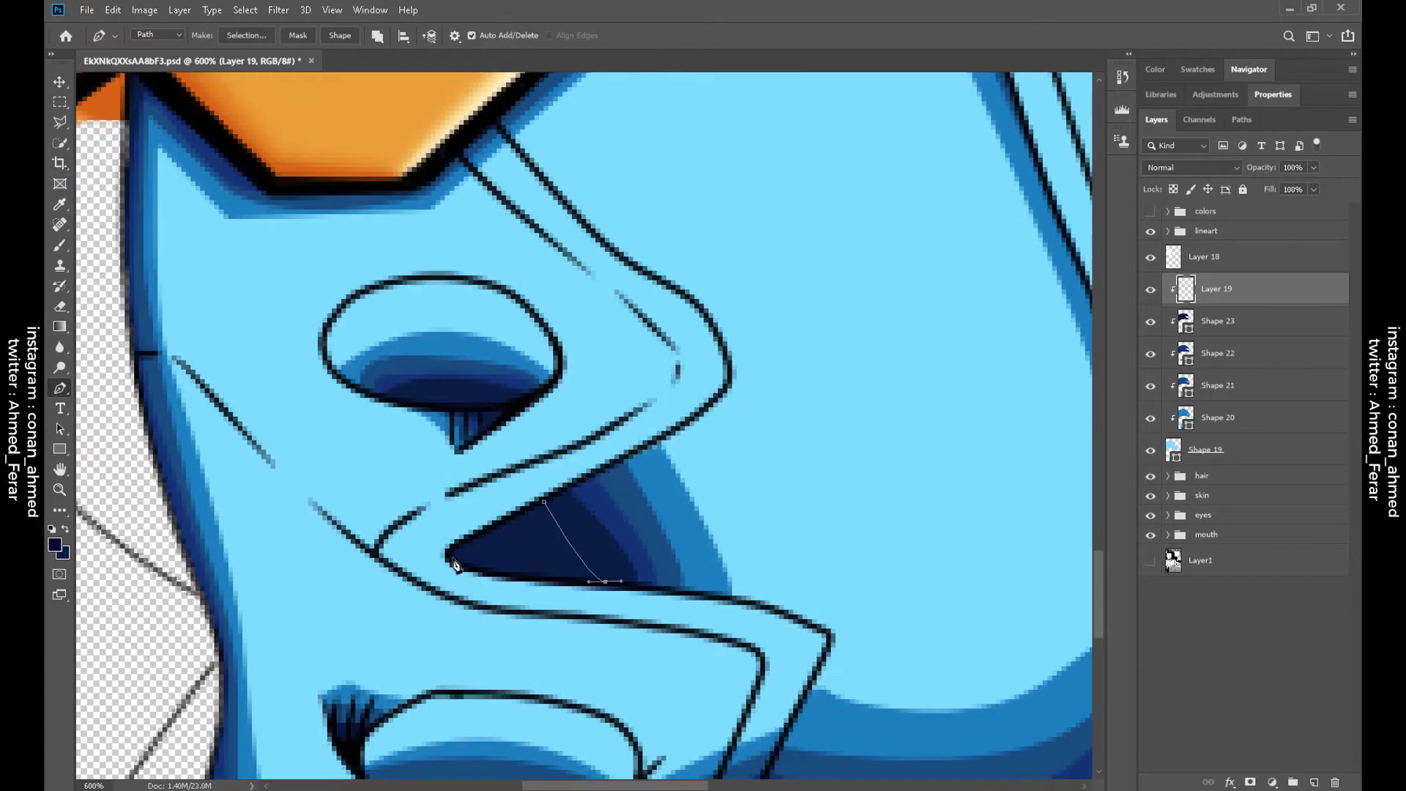
Outline the deepest shadows on the coat body beside the armhole seam and in the outer sleeve fold
{"action": "scroll", "coordinate": [428, 413], "scroll_direction": "down", "scroll_amount": 5}
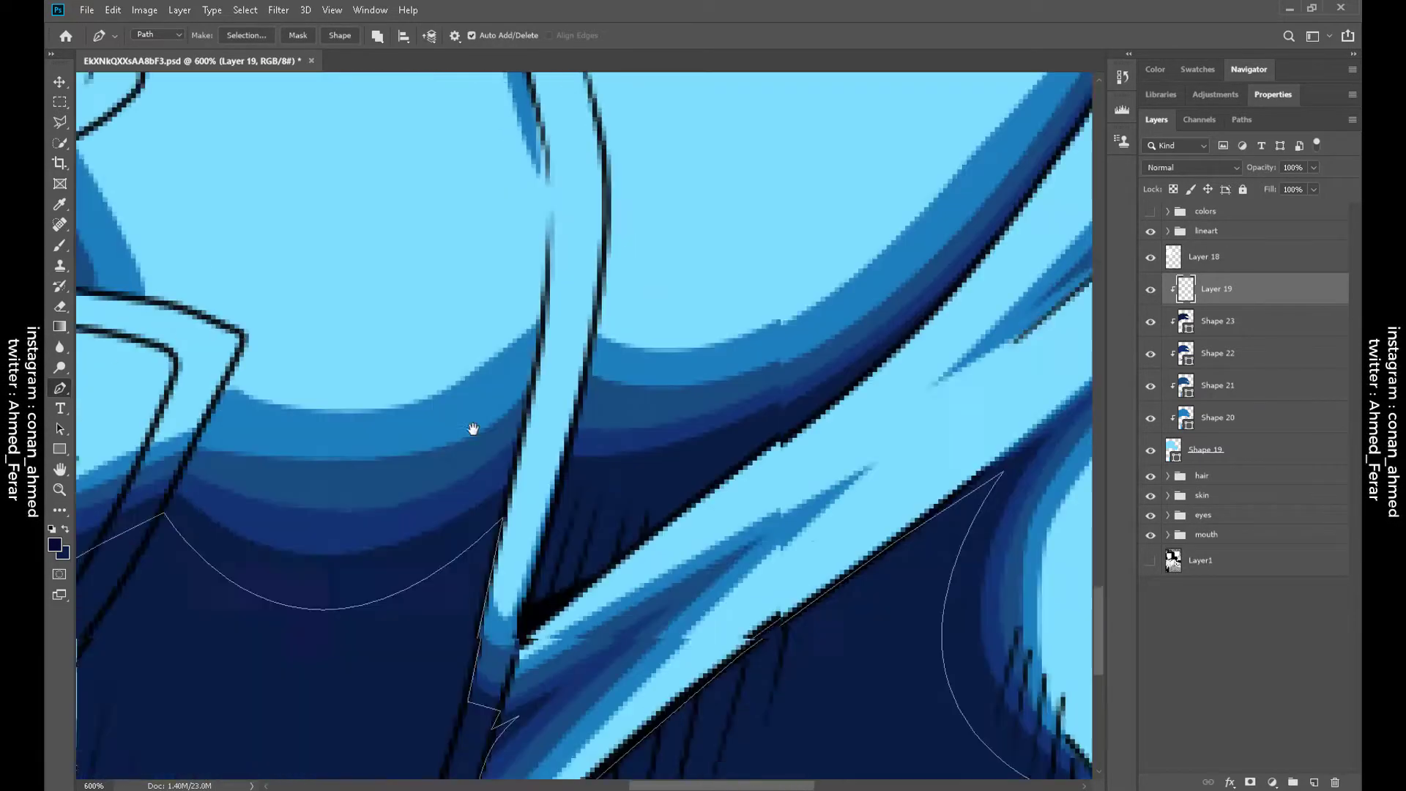
{"action": "scroll", "coordinate": [659, 226], "scroll_direction": "right", "scroll_amount": 5}
{"action": "left_click_drag", "start_coordinate": [361, 471], "coordinate": [428, 220]}
{"action": "left_click_drag", "start_coordinate": [604, 436], "coordinate": [689, 394]}
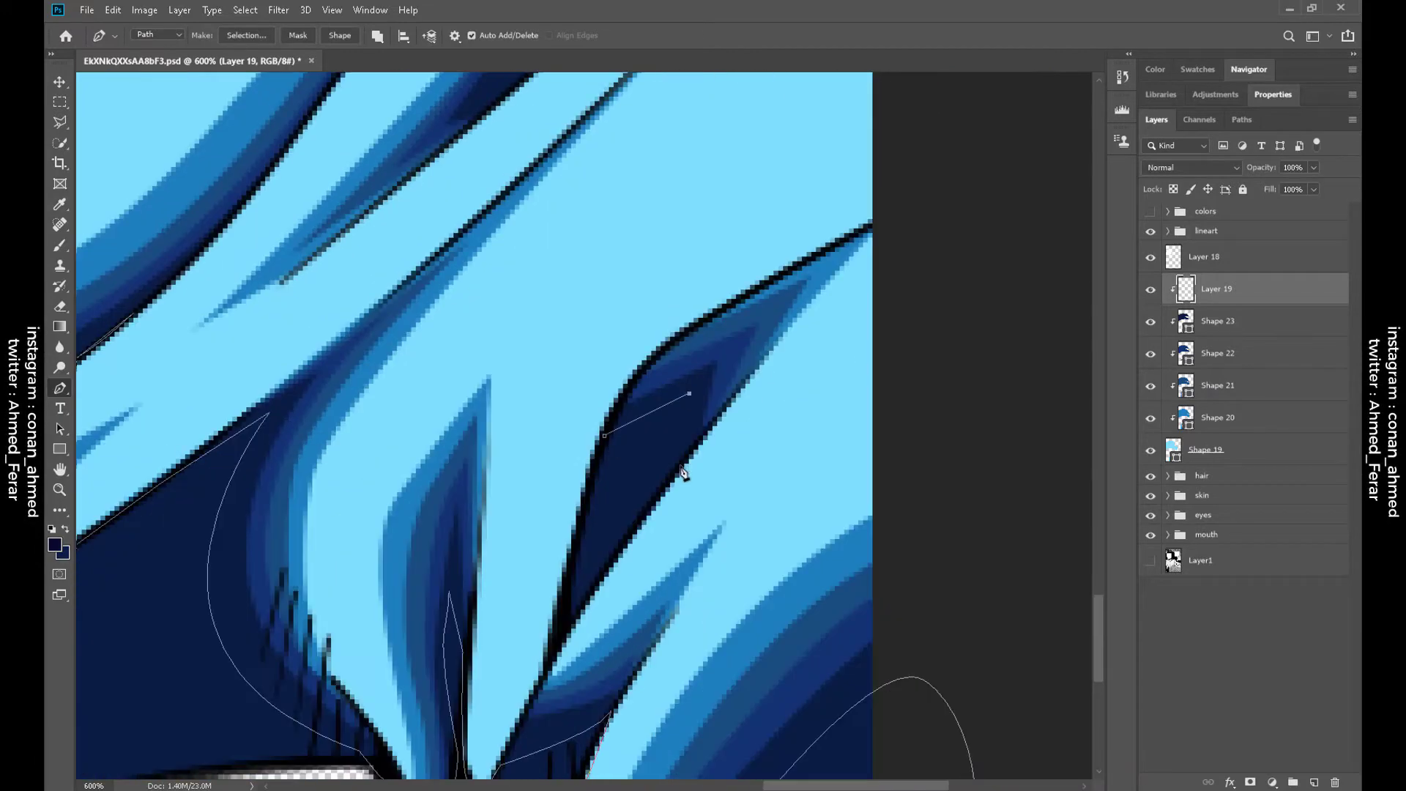
{"action": "scroll", "coordinate": [608, 440], "scroll_direction": "up", "scroll_amount": 5}
{"action": "scroll", "coordinate": [659, 425], "scroll_direction": "right", "scroll_amount": 2}
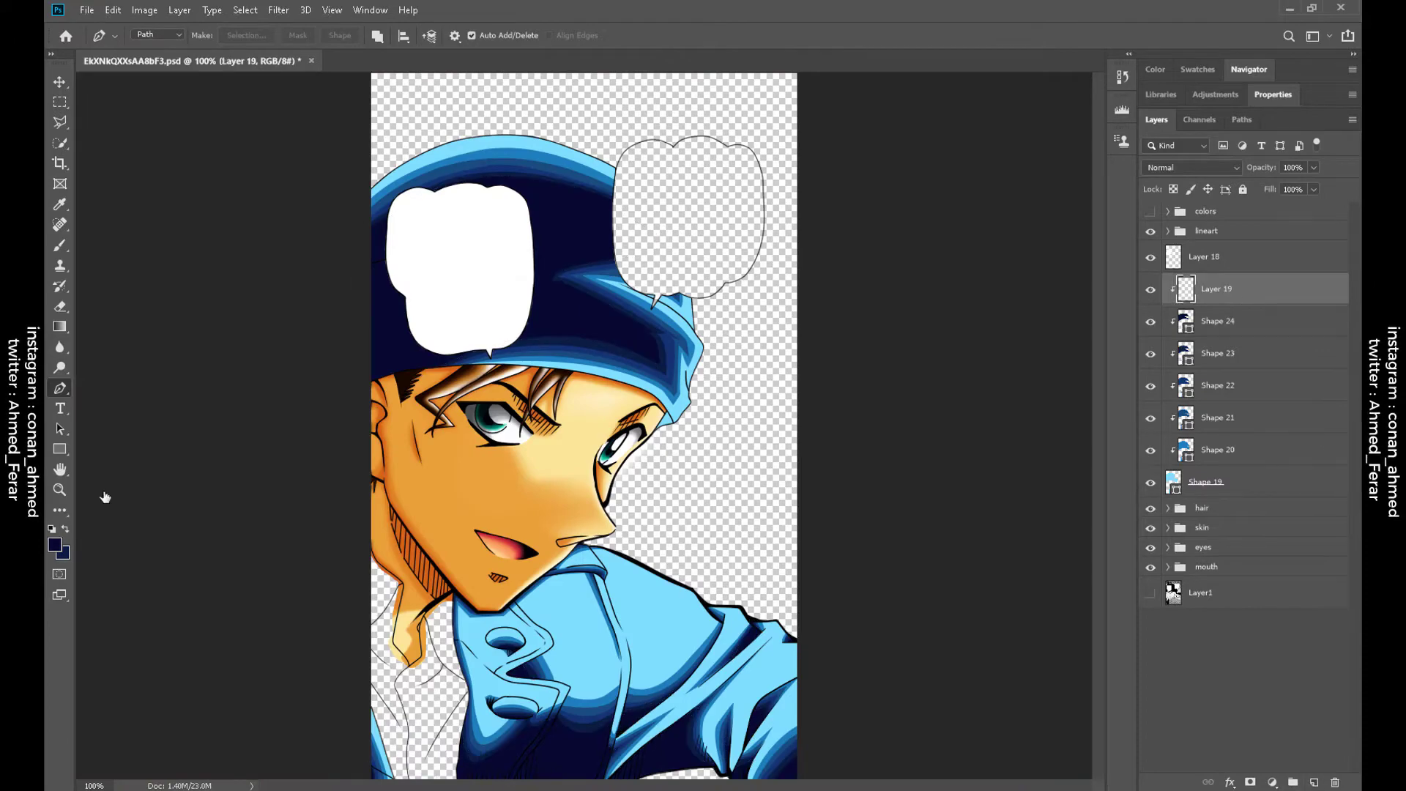
Trace a white highlight path on Layer 19 along the narrow coat strip at the canvas's lower corner
{"action": "scroll", "coordinate": [477, 584], "scroll_direction": "up", "scroll_amount": 5}
{"action": "scroll", "coordinate": [483, 512], "scroll_direction": "down", "scroll_amount": 10}
{"action": "left_click_drag", "start_coordinate": [479, 590], "coordinate": [518, 584]}
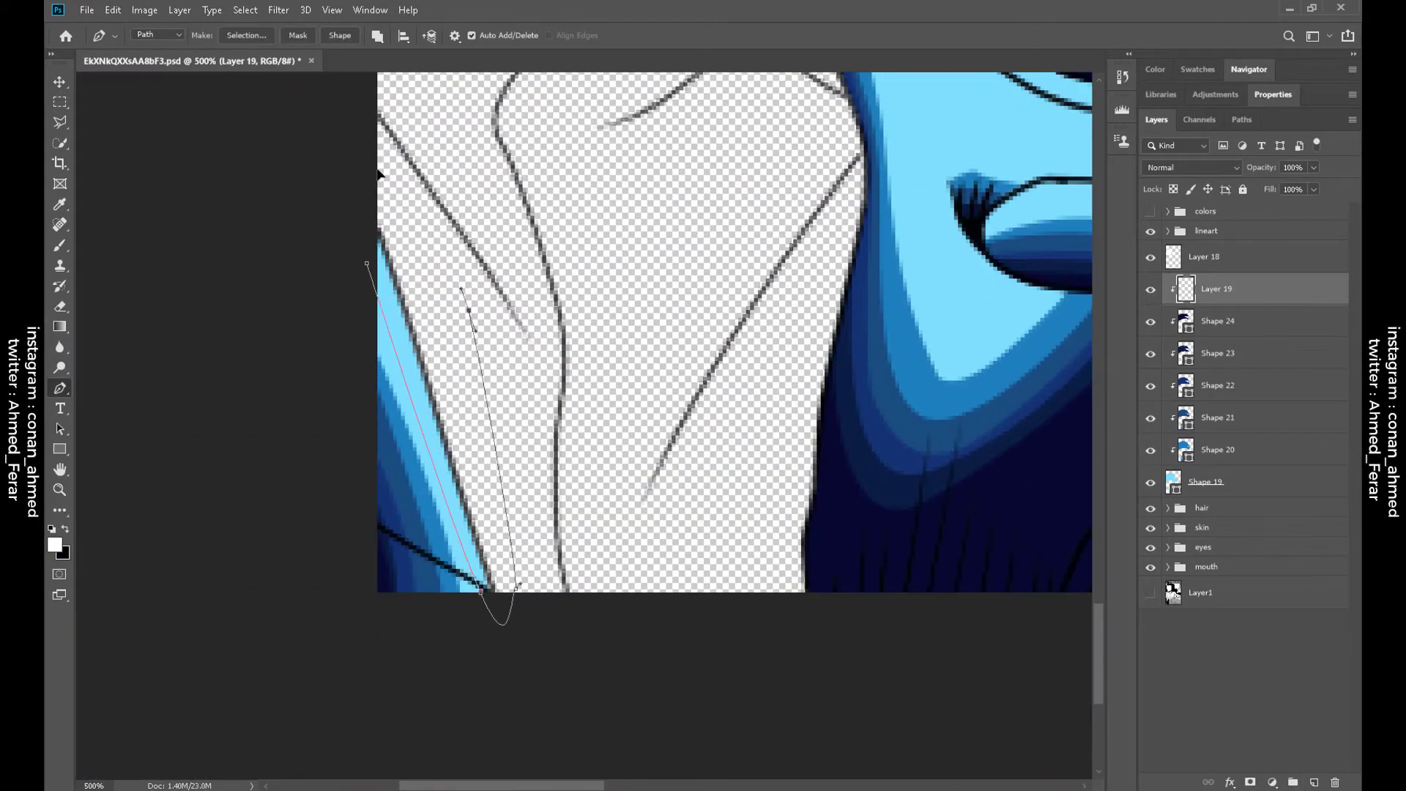
Outline crescent highlights along the upper rims of the lower and upper coat buttons
{"action": "scroll", "coordinate": [440, 293], "scroll_direction": "up", "scroll_amount": 5}
{"action": "scroll", "coordinate": [512, 366], "scroll_direction": "right", "scroll_amount": 3}
{"action": "left_click", "coordinate": [419, 595]}
{"action": "left_click", "coordinate": [495, 556]}
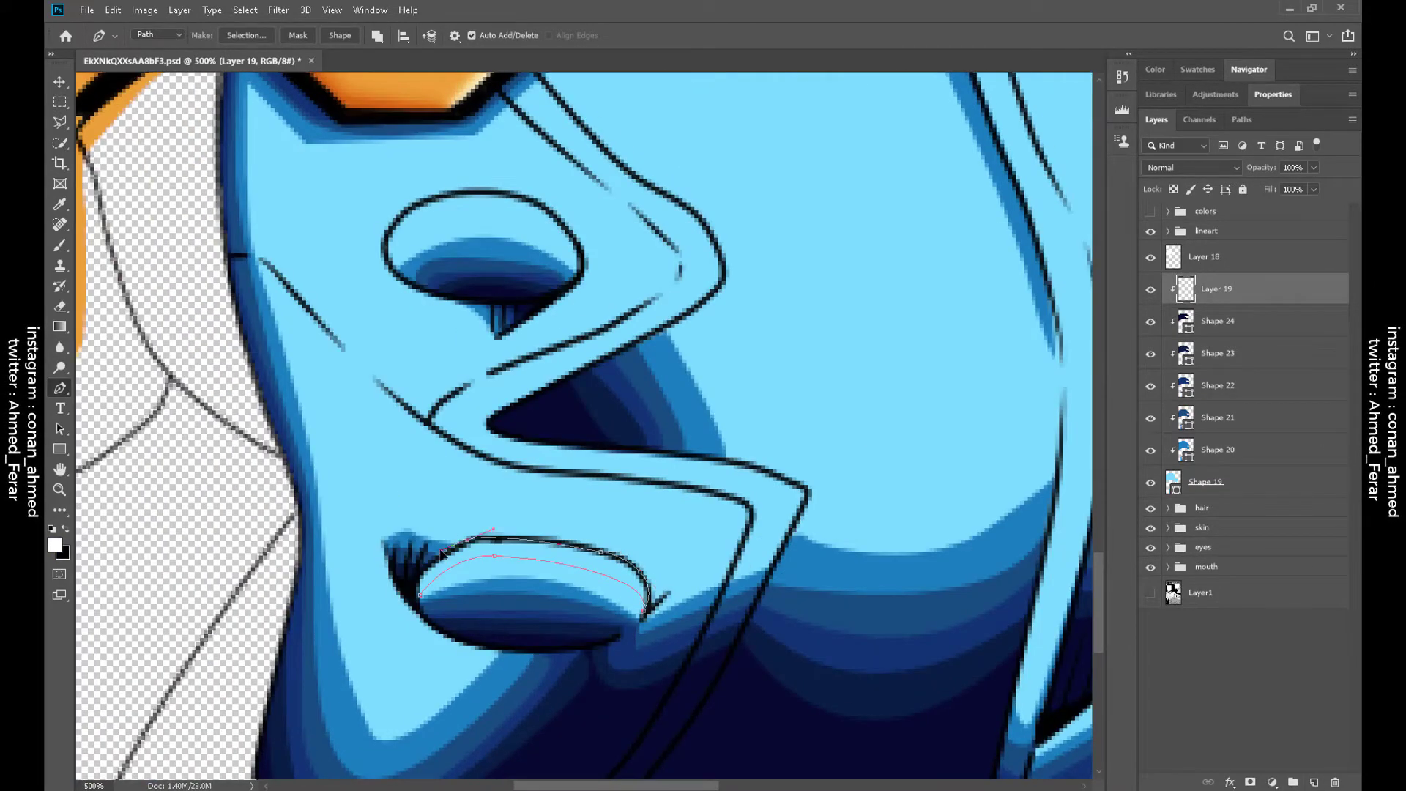
{"action": "left_click", "coordinate": [419, 594]}
{"action": "scroll", "coordinate": [476, 366], "scroll_direction": "up", "scroll_amount": 4}
{"action": "left_click", "coordinate": [419, 504]}
{"action": "left_click_drag", "start_coordinate": [622, 511], "coordinate": [650, 607]}
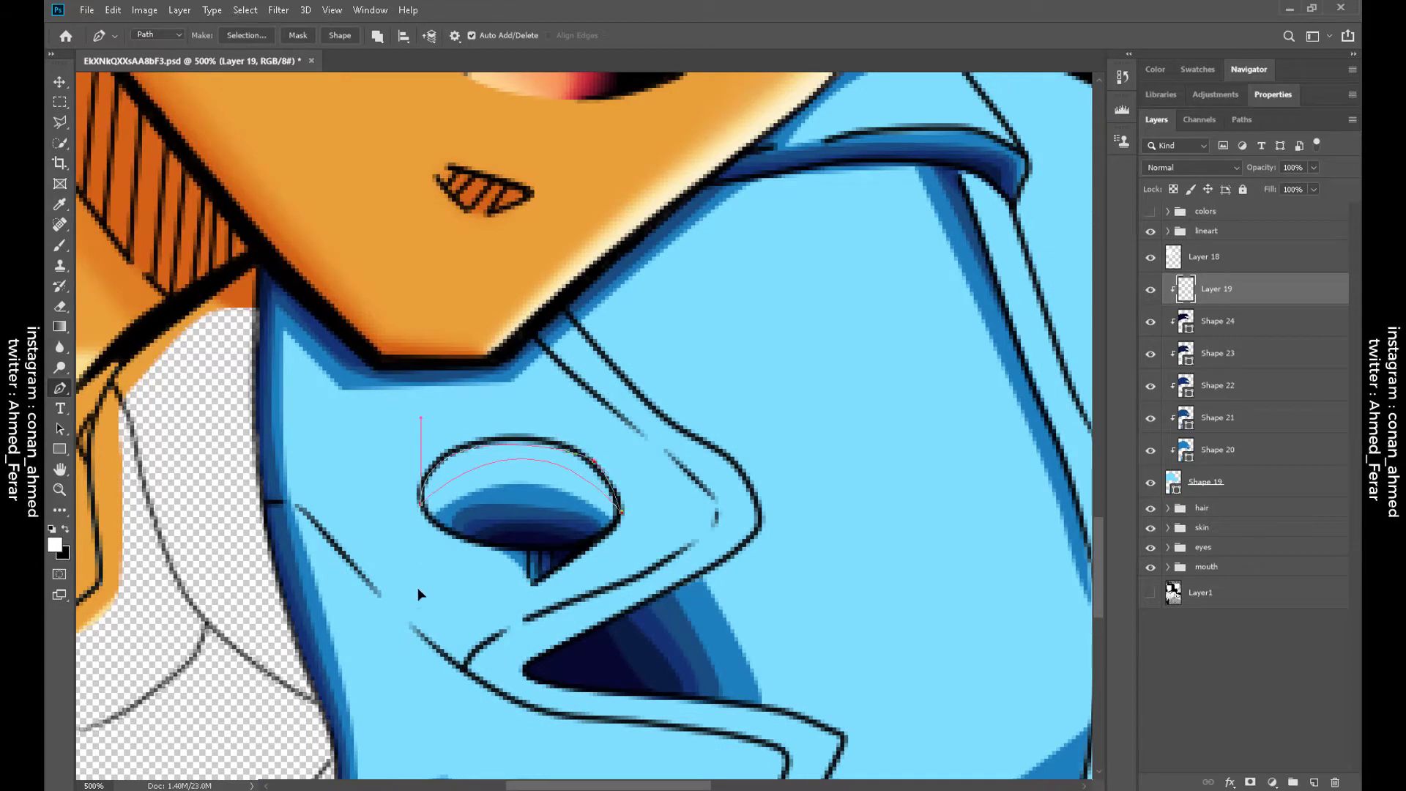
{"action": "left_click", "coordinate": [417, 592]}
Trace highlight paths inside the zigzag lapel strip and over the lit area of the coat front
{"action": "scroll", "coordinate": [410, 557], "scroll_direction": "down", "scroll_amount": 4}
{"action": "scroll", "coordinate": [410, 556], "scroll_direction": "right", "scroll_amount": 2}
{"action": "left_click", "coordinate": [741, 617]}
{"action": "left_click_drag", "start_coordinate": [711, 542], "coordinate": [671, 539]}
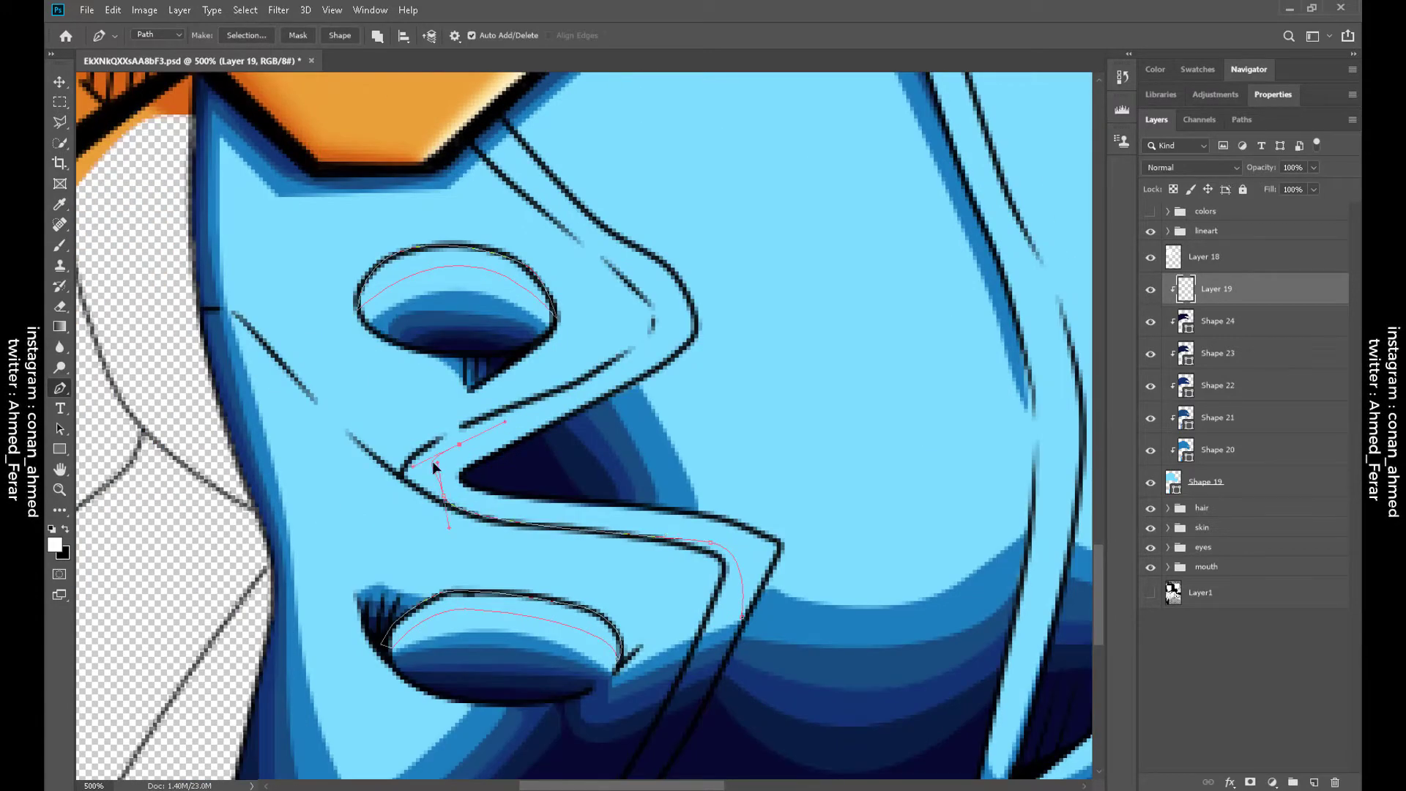
{"action": "scroll", "coordinate": [543, 273], "scroll_direction": "up", "scroll_amount": 4}
{"action": "left_click", "coordinate": [754, 305]}
{"action": "scroll", "coordinate": [754, 305], "scroll_direction": "down", "scroll_amount": 4}
{"action": "left_click", "coordinate": [822, 542]}
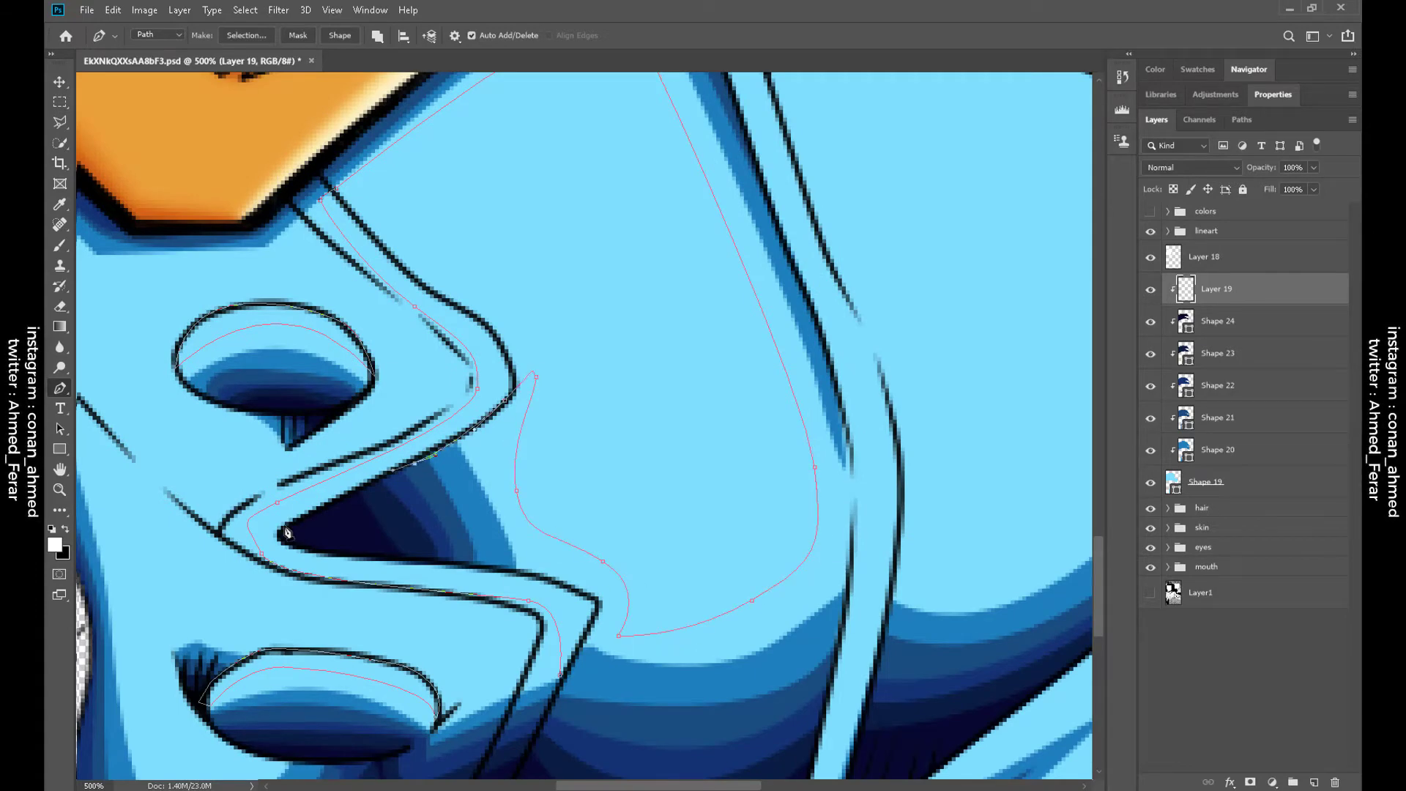
Finish the zigzag lapel highlight and trace highlight paths over the coat flap around the upper button
{"action": "left_click", "coordinate": [573, 678]}
{"action": "scroll", "coordinate": [401, 213], "scroll_direction": "down", "scroll_amount": 1}
{"action": "scroll", "coordinate": [402, 212], "scroll_direction": "left", "scroll_amount": 3}
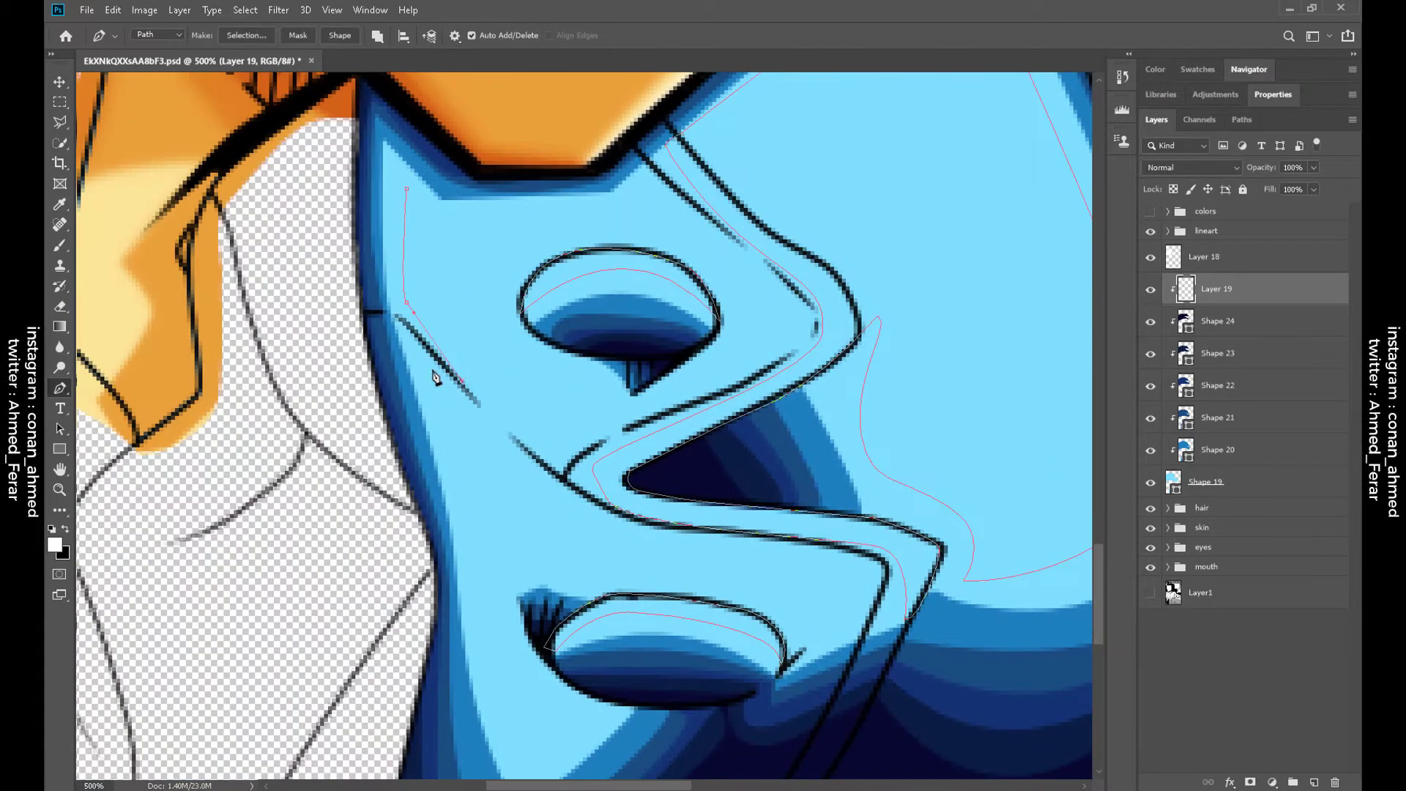
{"action": "left_click_drag", "start_coordinate": [476, 521], "coordinate": [443, 339]}
{"action": "left_click_drag", "start_coordinate": [466, 441], "coordinate": [474, 388]}
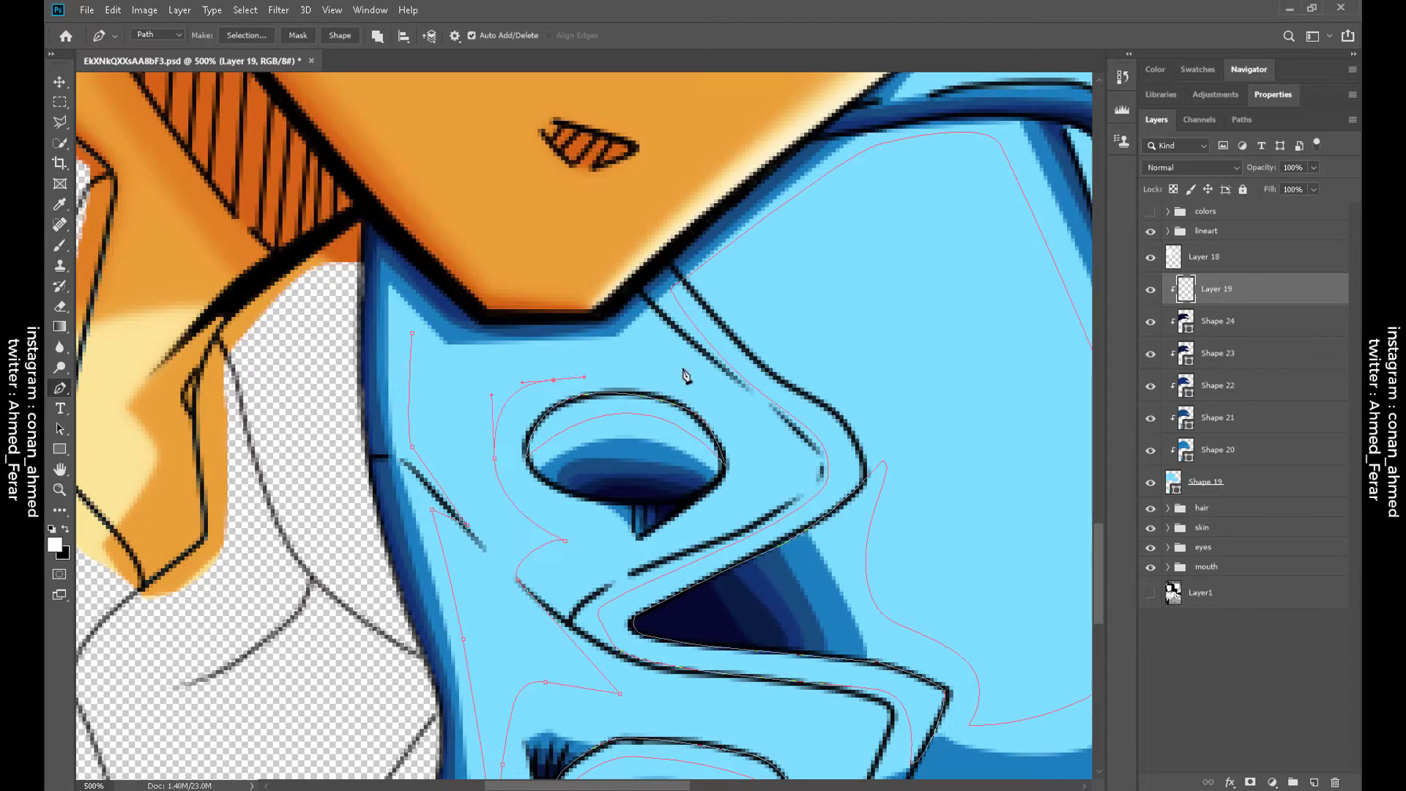
{"action": "left_click_drag", "start_coordinate": [463, 266], "coordinate": [328, 417]}
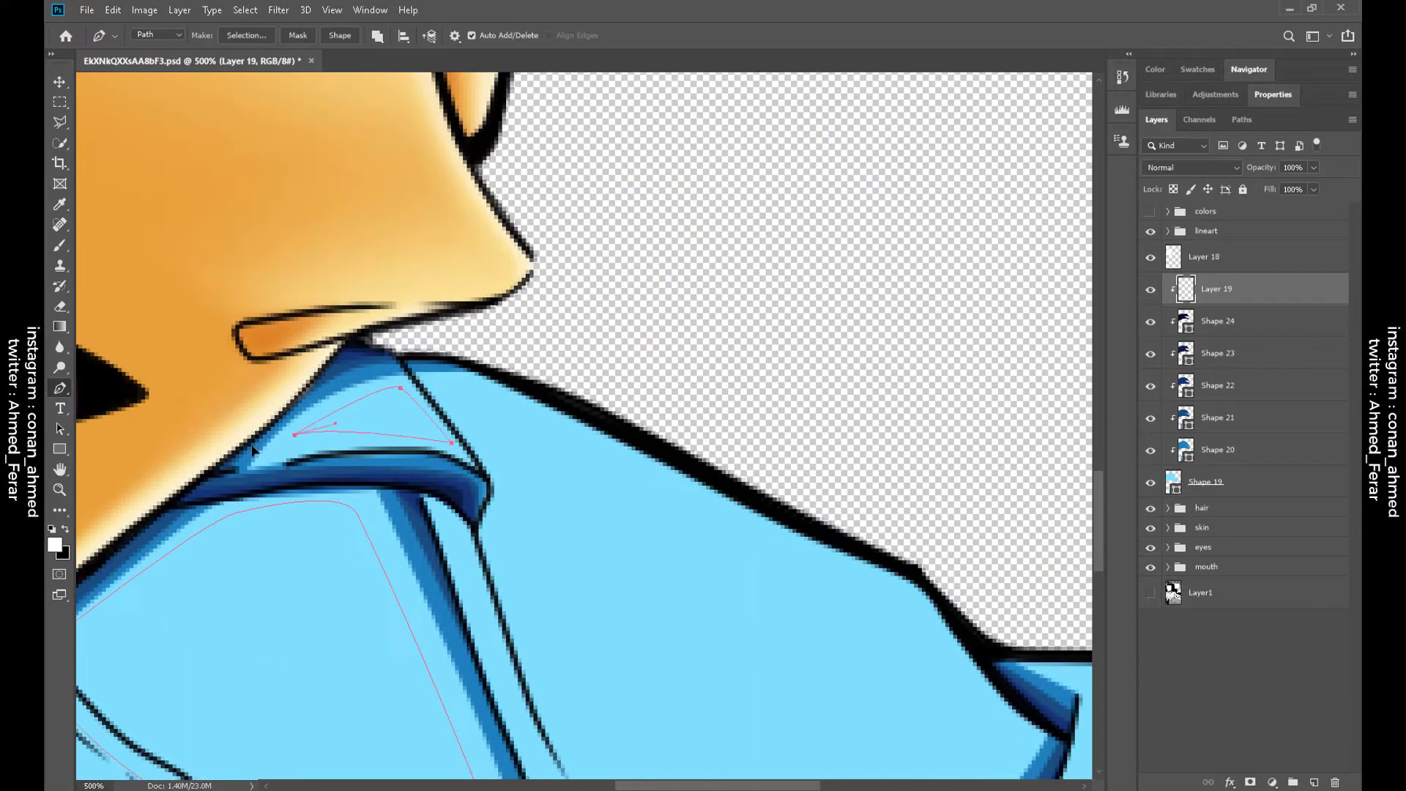
Outline highlights on the raised collar piece under the chin and over the large shoulder panel of the coat
{"action": "left_click_drag", "start_coordinate": [253, 449], "coordinate": [149, 380]}
{"action": "left_click_drag", "start_coordinate": [346, 317], "coordinate": [374, 321]}
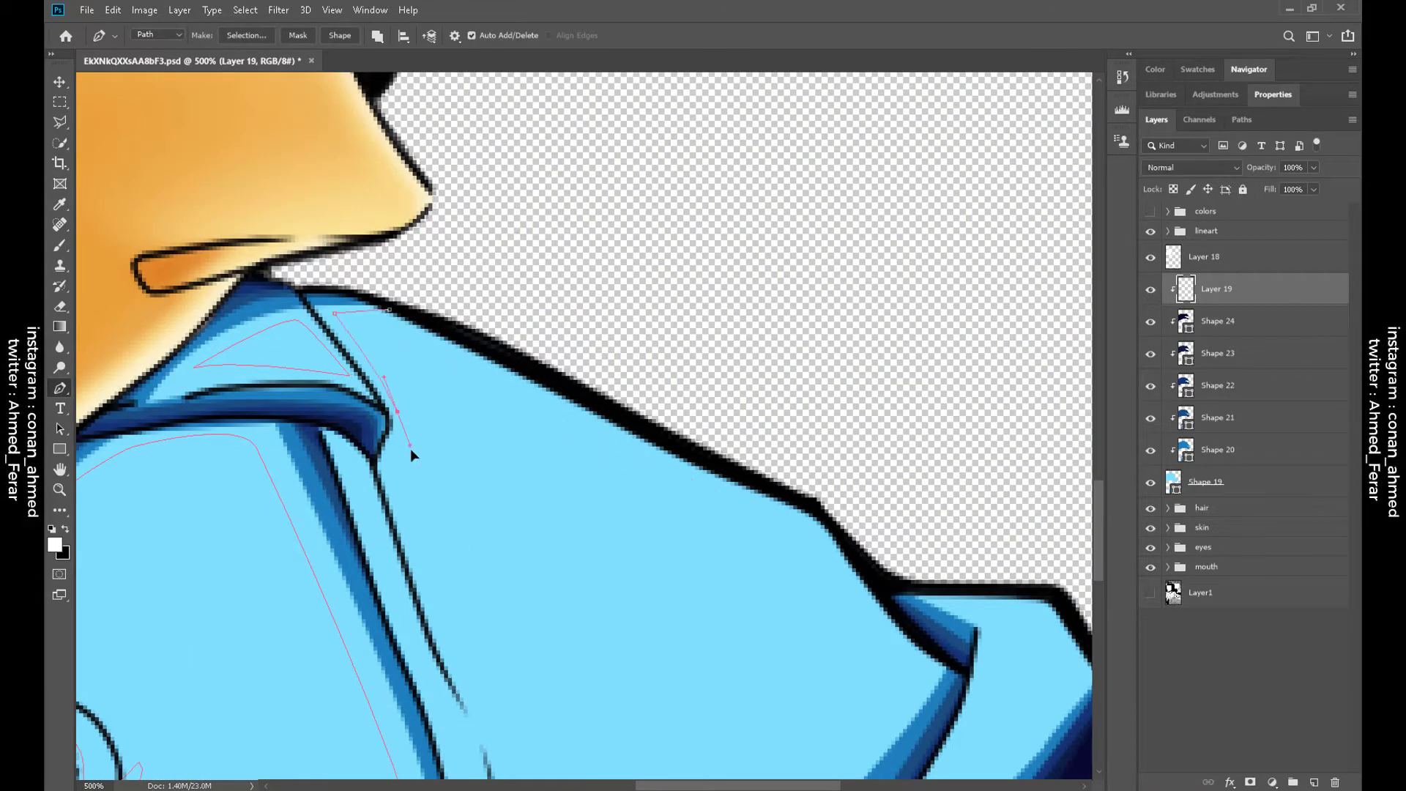
{"action": "scroll", "coordinate": [411, 448], "scroll_direction": "down", "scroll_amount": 5}
{"action": "left_click", "coordinate": [507, 541]}
{"action": "left_click", "coordinate": [855, 189]}
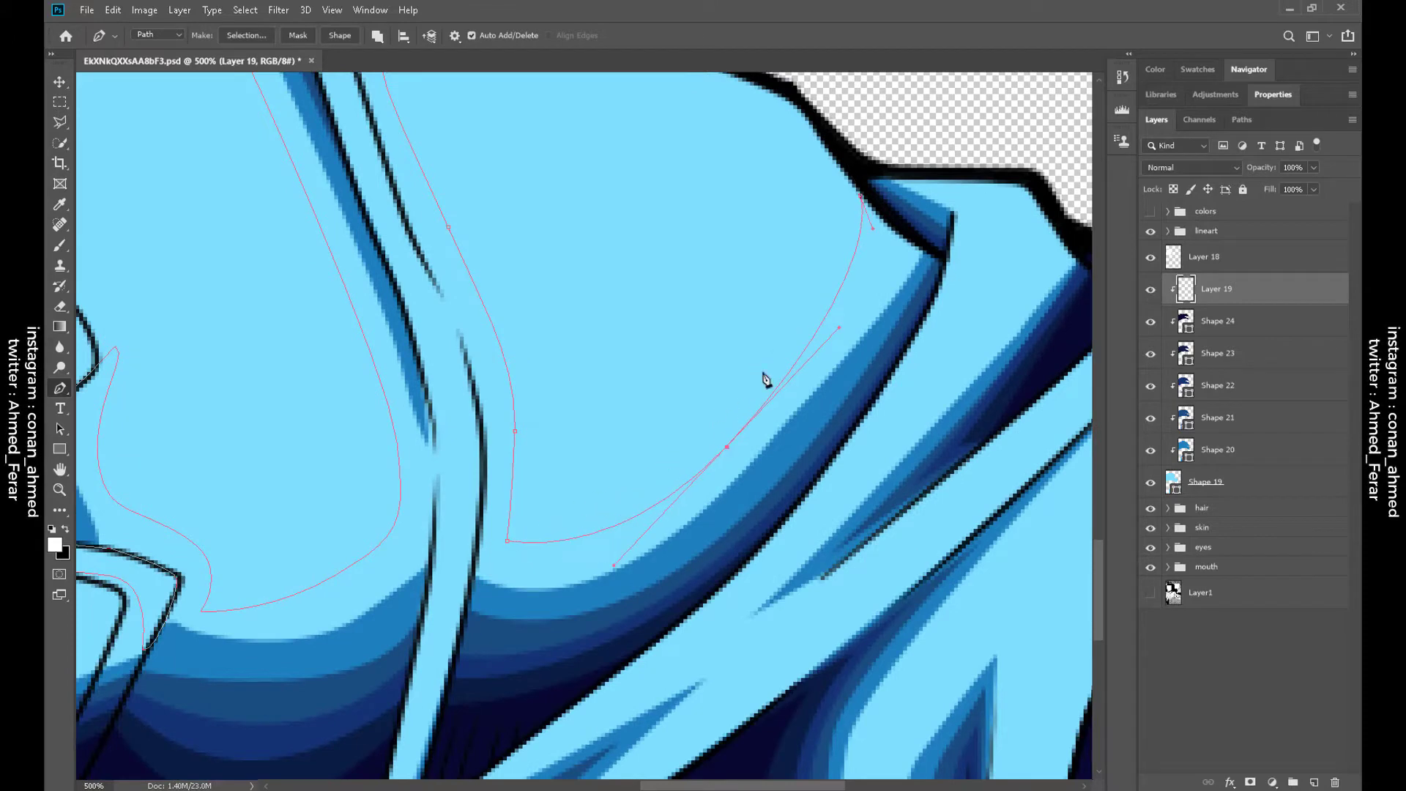
{"action": "scroll", "coordinate": [304, 156], "scroll_direction": "up", "scroll_amount": 3}
{"action": "scroll", "coordinate": [719, 373], "scroll_direction": "down", "scroll_amount": 5}
Trace a slim highlight along the narrow seam strip between the coat front and the shoulder panel
{"action": "left_click_drag", "start_coordinate": [718, 373], "coordinate": [456, 505]}
{"action": "scroll", "coordinate": [435, 299], "scroll_direction": "up", "scroll_amount": 3}
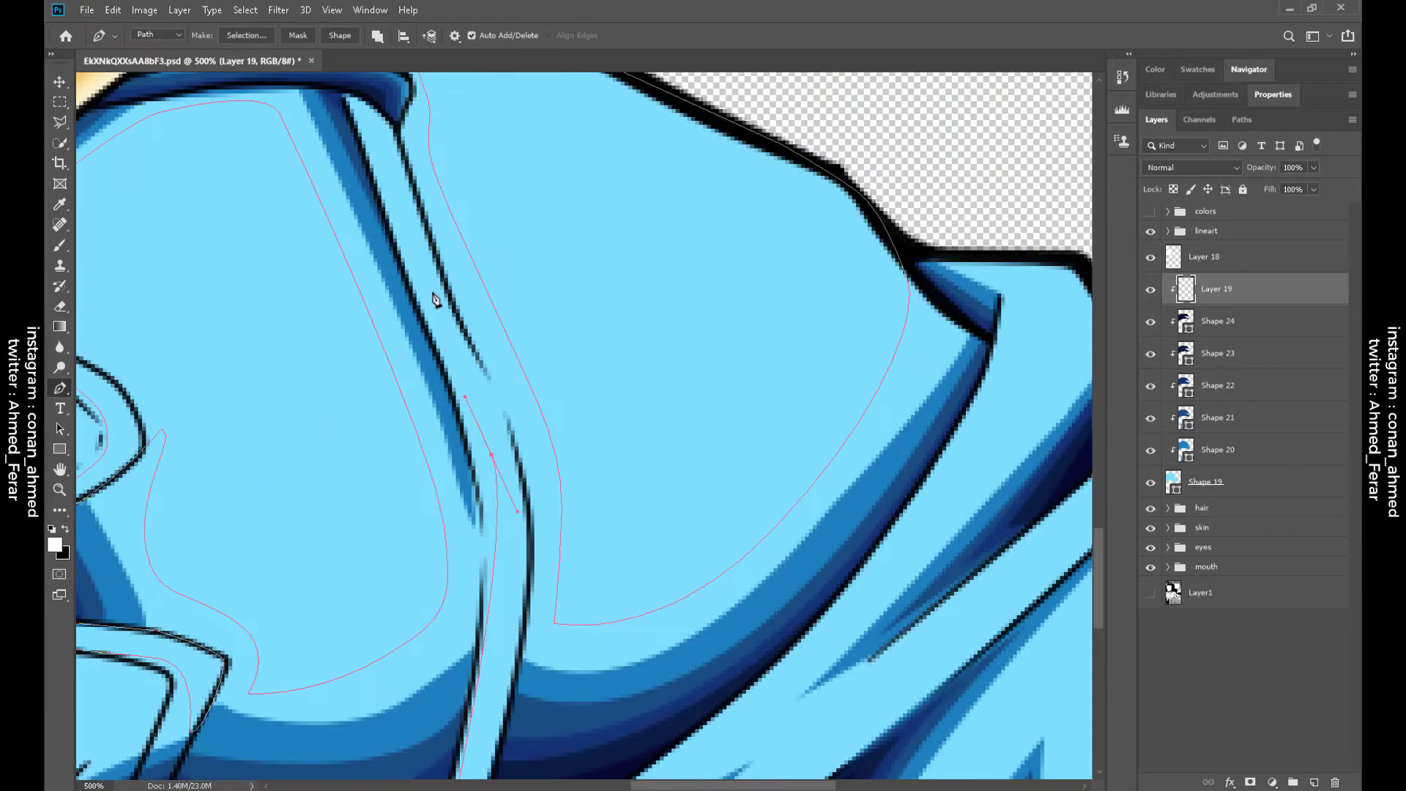
{"action": "scroll", "coordinate": [533, 533], "scroll_direction": "down", "scroll_amount": 5}
{"action": "scroll", "coordinate": [810, 276], "scroll_direction": "up", "scroll_amount": 5}
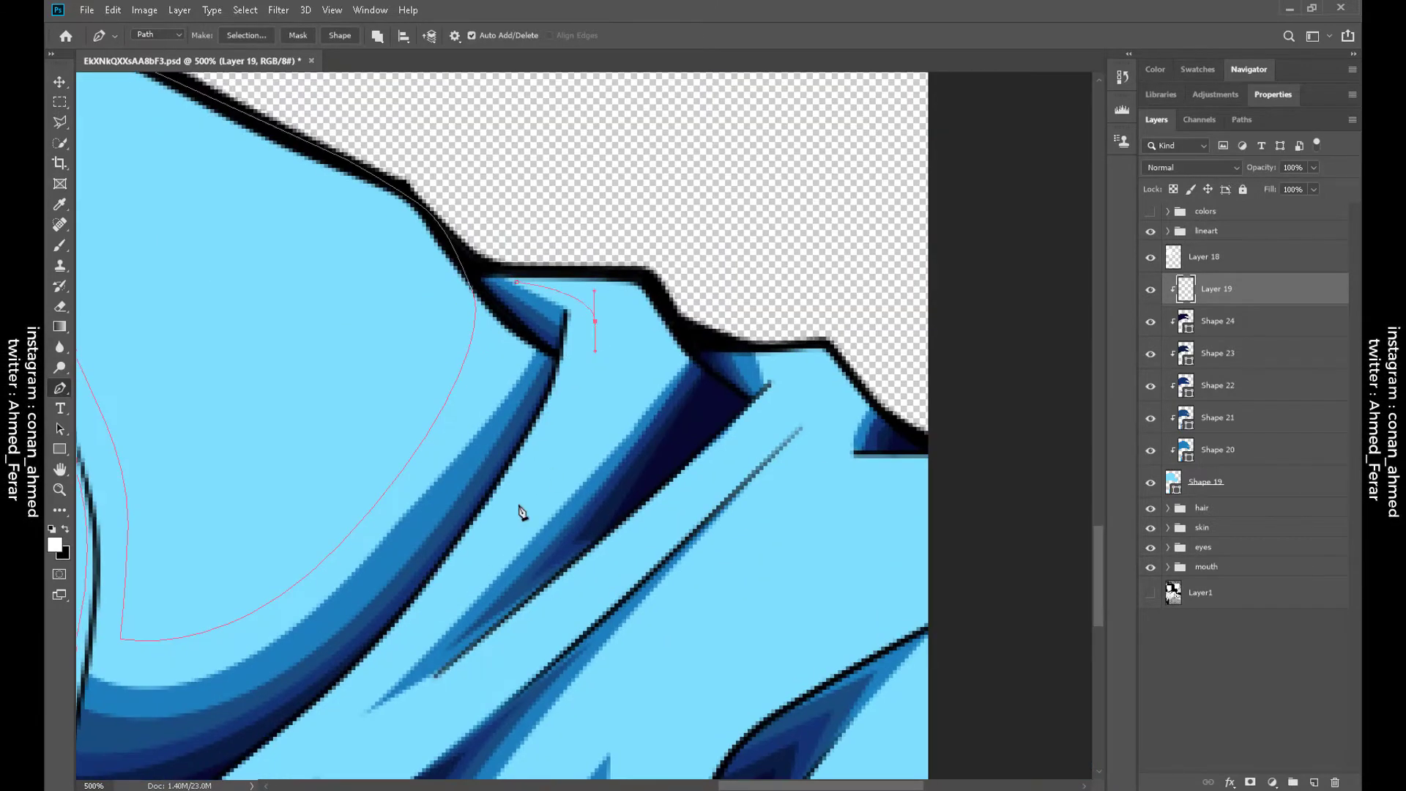
Trace long tapered highlight paths along the two upper sleeve folds beside the shoulder panel
{"action": "scroll", "coordinate": [521, 512], "scroll_direction": "down", "scroll_amount": 3}
{"action": "left_click", "coordinate": [575, 527]}
{"action": "scroll", "coordinate": [879, 241], "scroll_direction": "up", "scroll_amount": 3}
{"action": "scroll", "coordinate": [864, 314], "scroll_direction": "right", "scroll_amount": 3}
{"action": "left_click", "coordinate": [723, 220]}
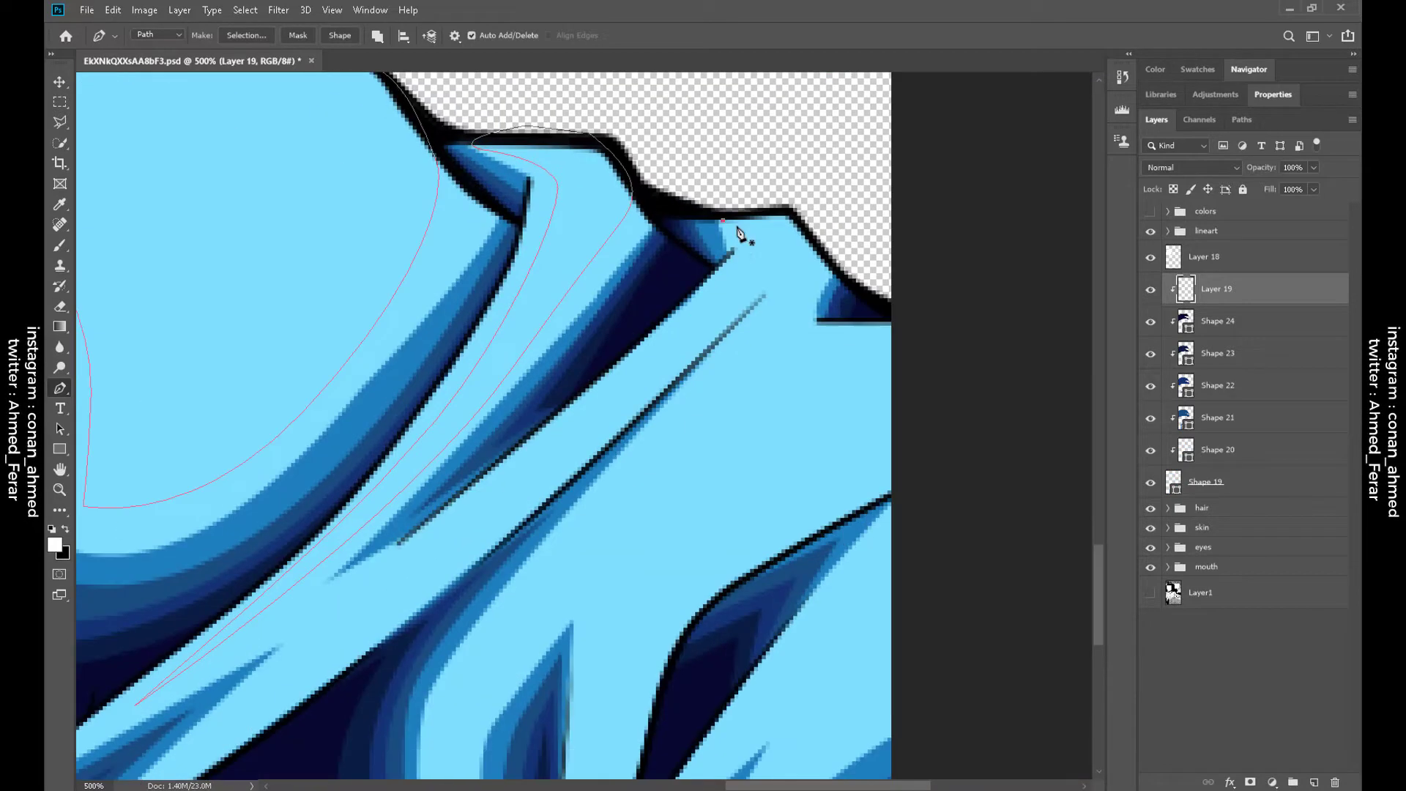
{"action": "scroll", "coordinate": [455, 597], "scroll_direction": "down", "scroll_amount": 5}
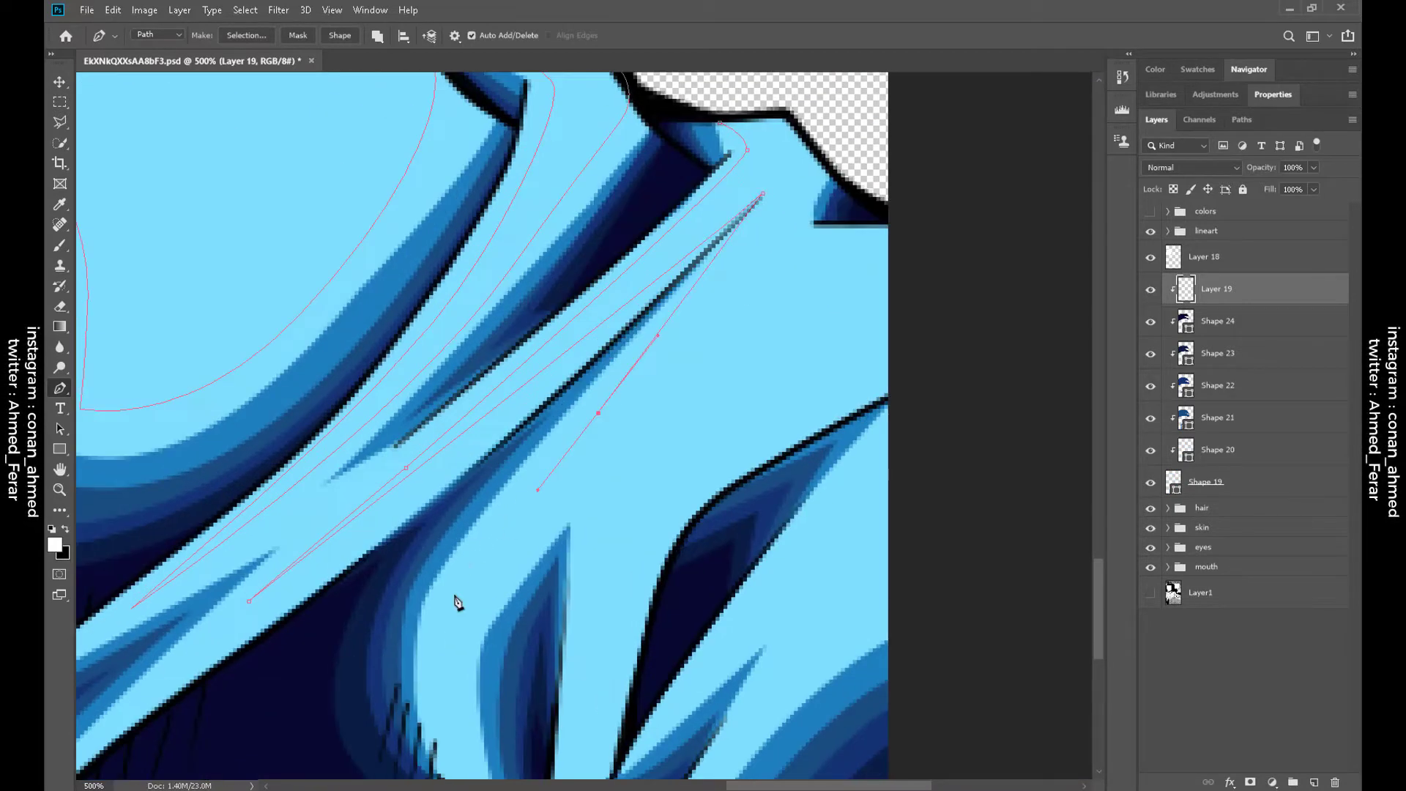
Outline the sleeve highlights around the lower dark folds, extending the paths past the canvas edge
{"action": "scroll", "coordinate": [455, 596], "scroll_direction": "left", "scroll_amount": 1}
{"action": "left_click", "coordinate": [635, 332]}
{"action": "scroll", "coordinate": [771, 284], "scroll_direction": "up", "scroll_amount": 5}
{"action": "scroll", "coordinate": [771, 285], "scroll_direction": "right", "scroll_amount": 3}
{"action": "left_click_drag", "start_coordinate": [854, 442], "coordinate": [916, 441]}
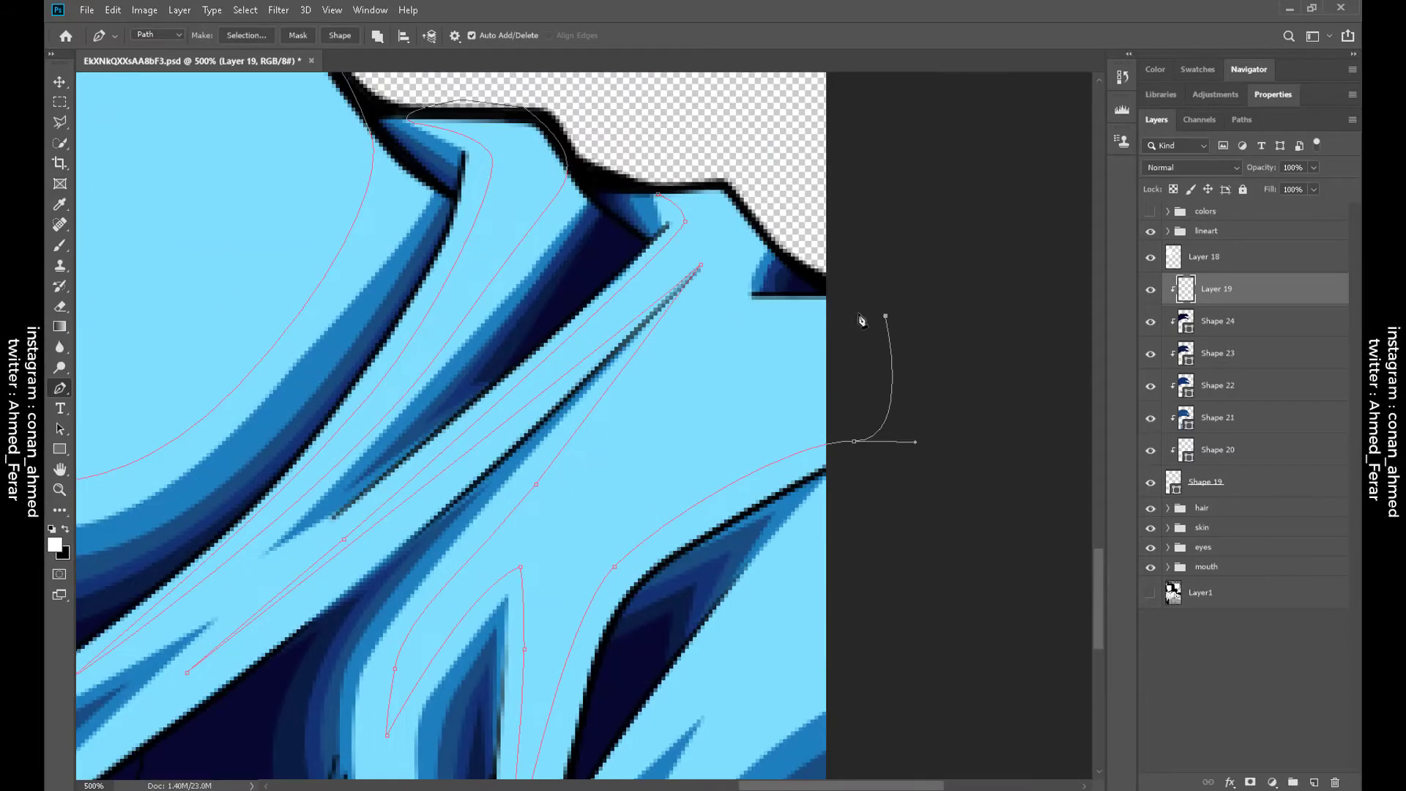
{"action": "scroll", "coordinate": [844, 340], "scroll_direction": "down", "scroll_amount": 5}
{"action": "scroll", "coordinate": [845, 340], "scroll_direction": "left", "scroll_amount": 1}
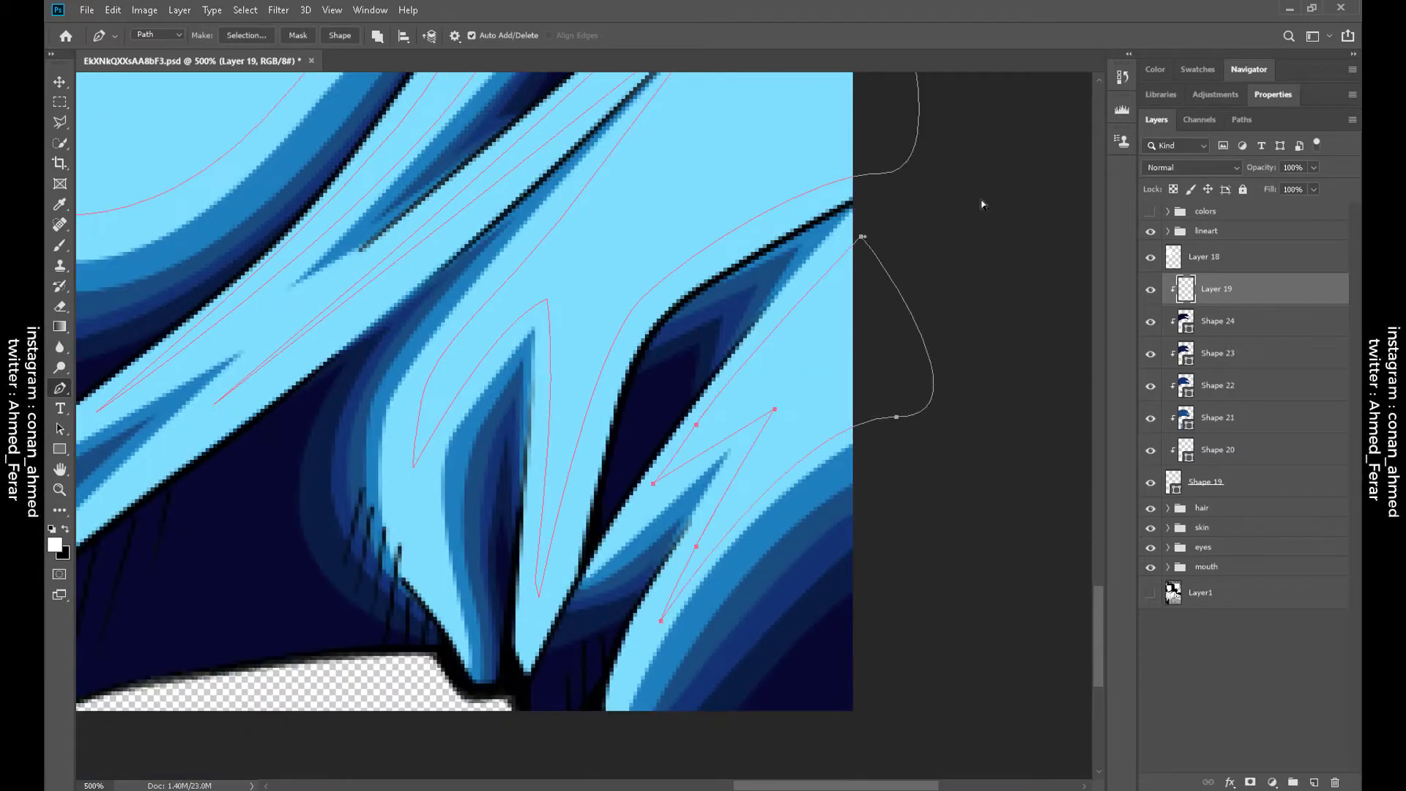
{"action": "scroll", "coordinate": [982, 205], "scroll_direction": "down", "scroll_amount": 2}
Outline the hat's highlights along the brim edge above the face, the side folds and the outer rim
{"action": "left_click_drag", "start_coordinate": [797, 442], "coordinate": [817, 597]}
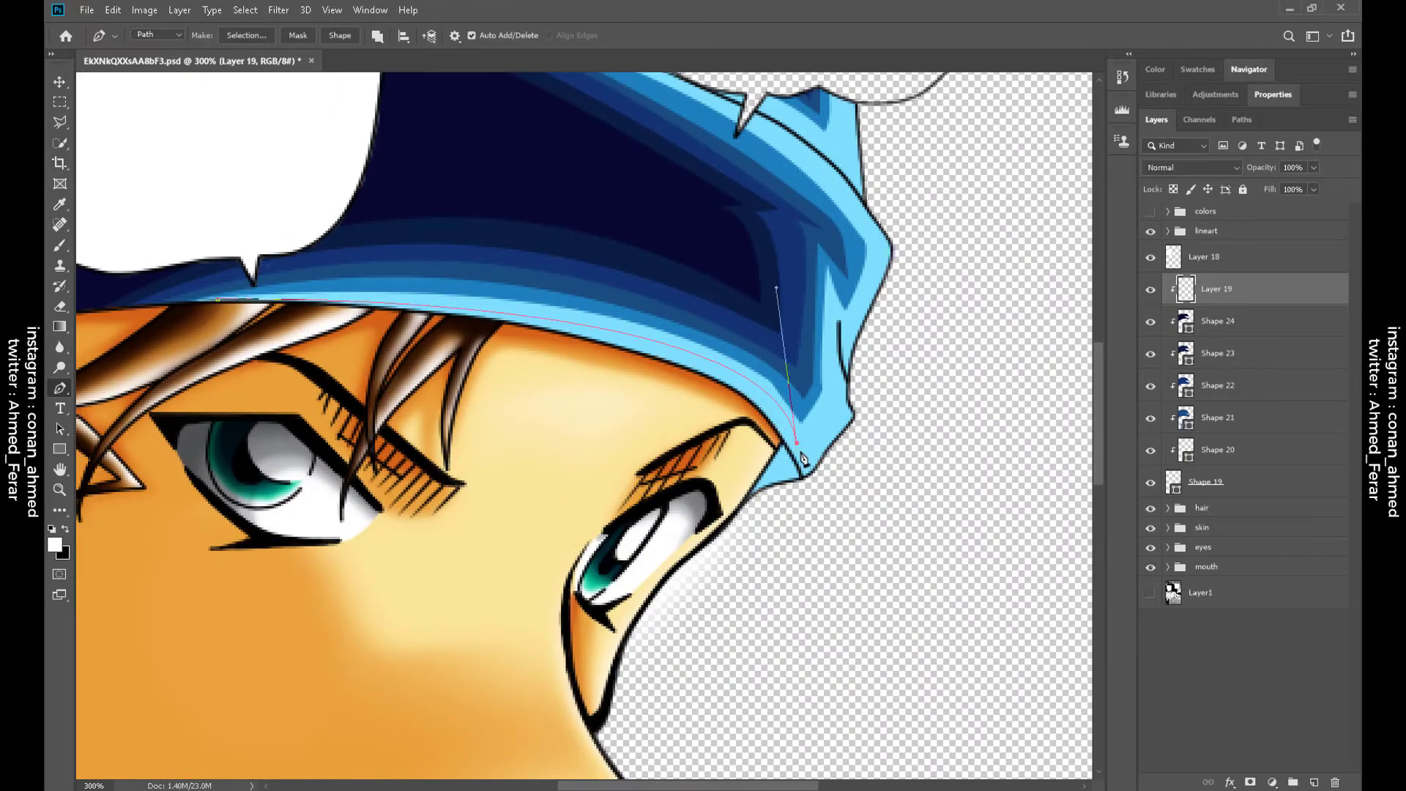
{"action": "scroll", "coordinate": [839, 320], "scroll_direction": "up", "scroll_amount": 2}
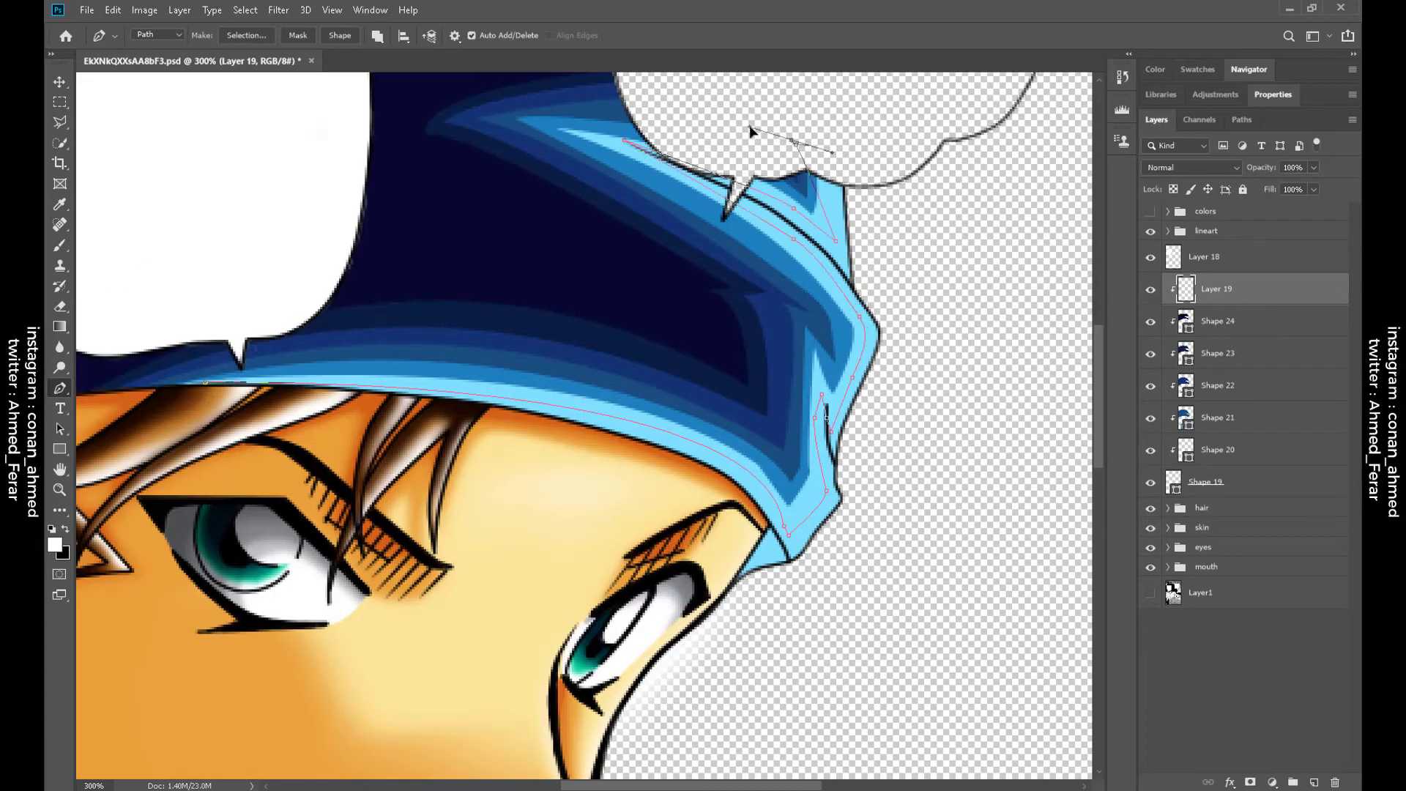
{"action": "scroll", "coordinate": [901, 329], "scroll_direction": "up", "scroll_amount": 10}
{"action": "scroll", "coordinate": [901, 329], "scroll_direction": "left", "scroll_amount": 5}
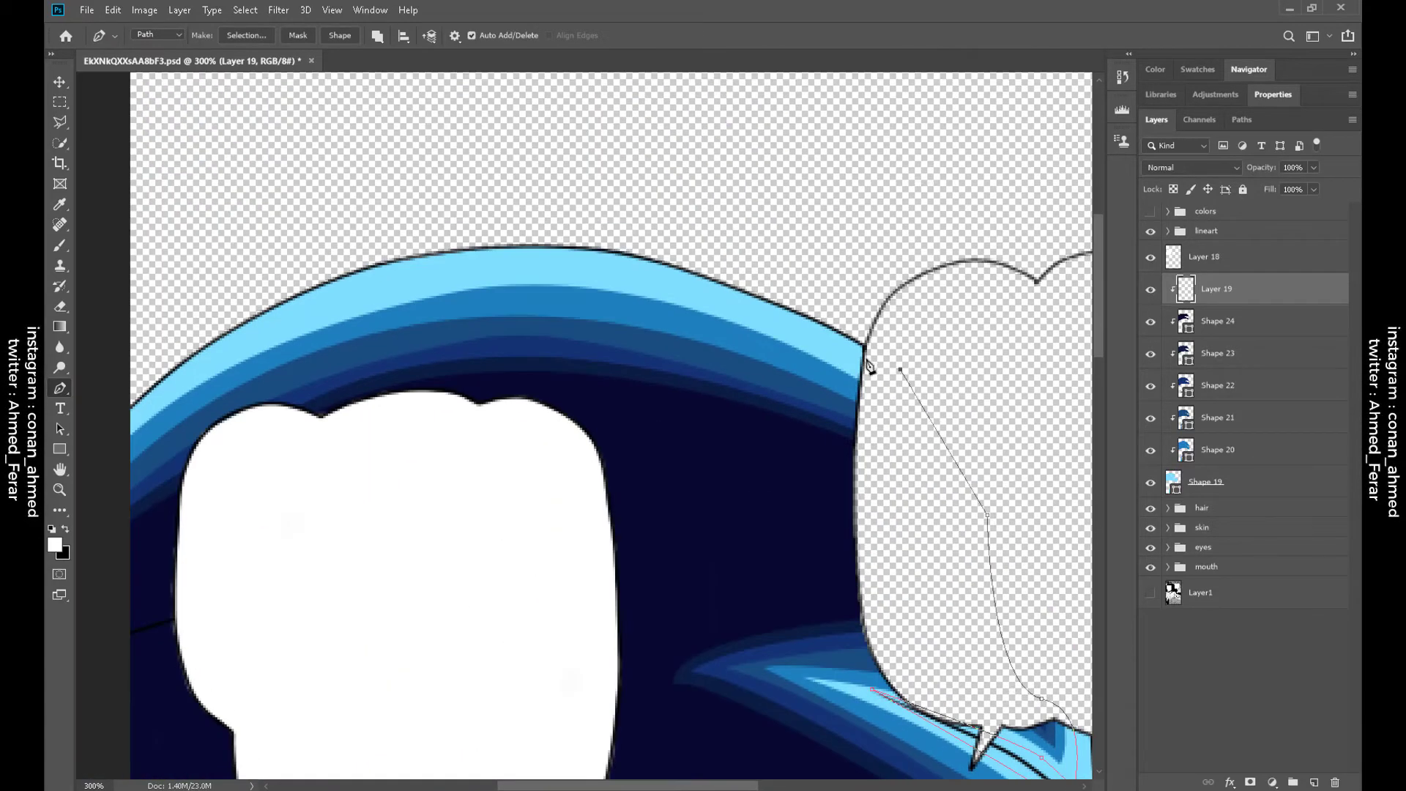
{"action": "scroll", "coordinate": [616, 467], "scroll_direction": "down", "scroll_amount": 10}
{"action": "scroll", "coordinate": [617, 466], "scroll_direction": "right", "scroll_amount": 6}
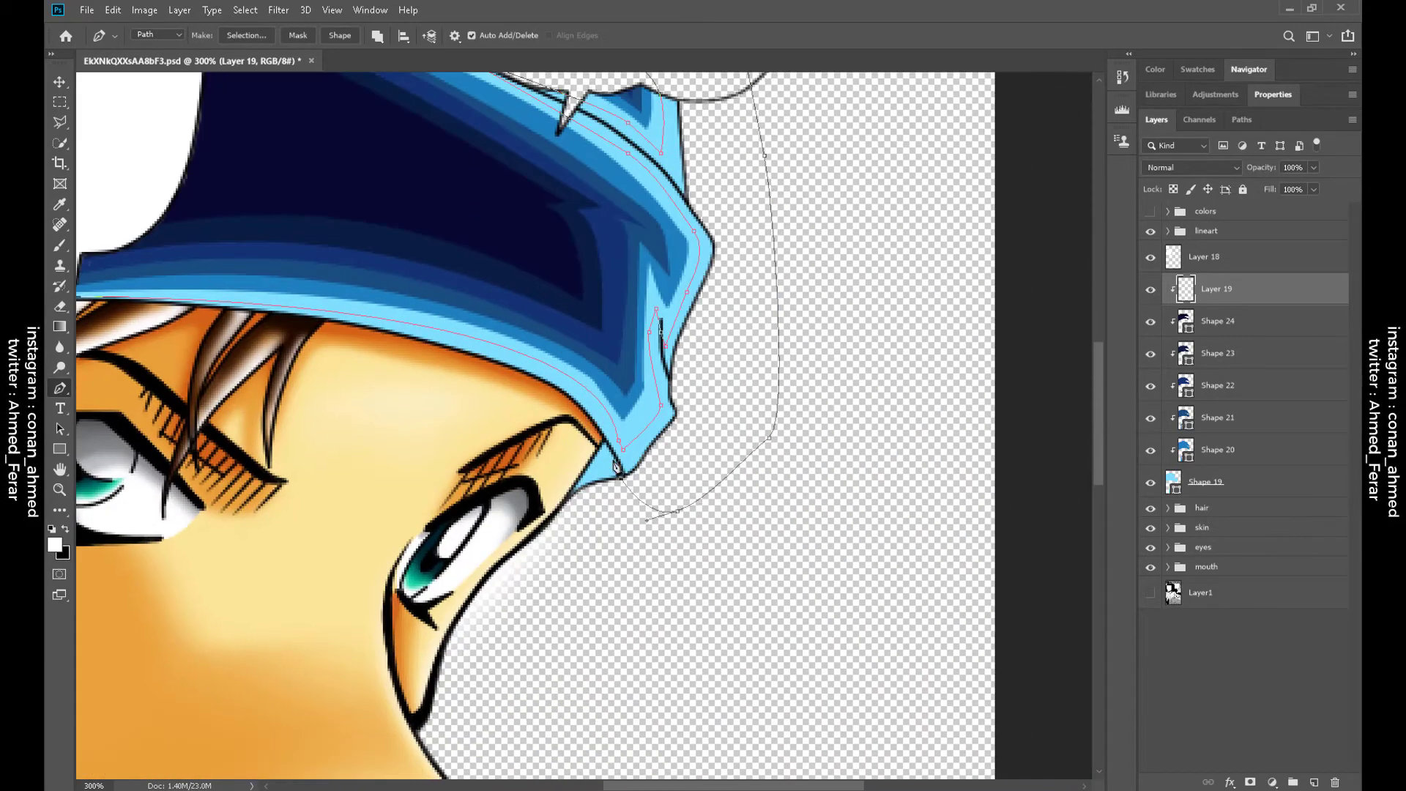
{"action": "scroll", "coordinate": [544, 403], "scroll_direction": "left", "scroll_amount": 7}
{"action": "scroll", "coordinate": [685, 478], "scroll_direction": "up", "scroll_amount": 5}
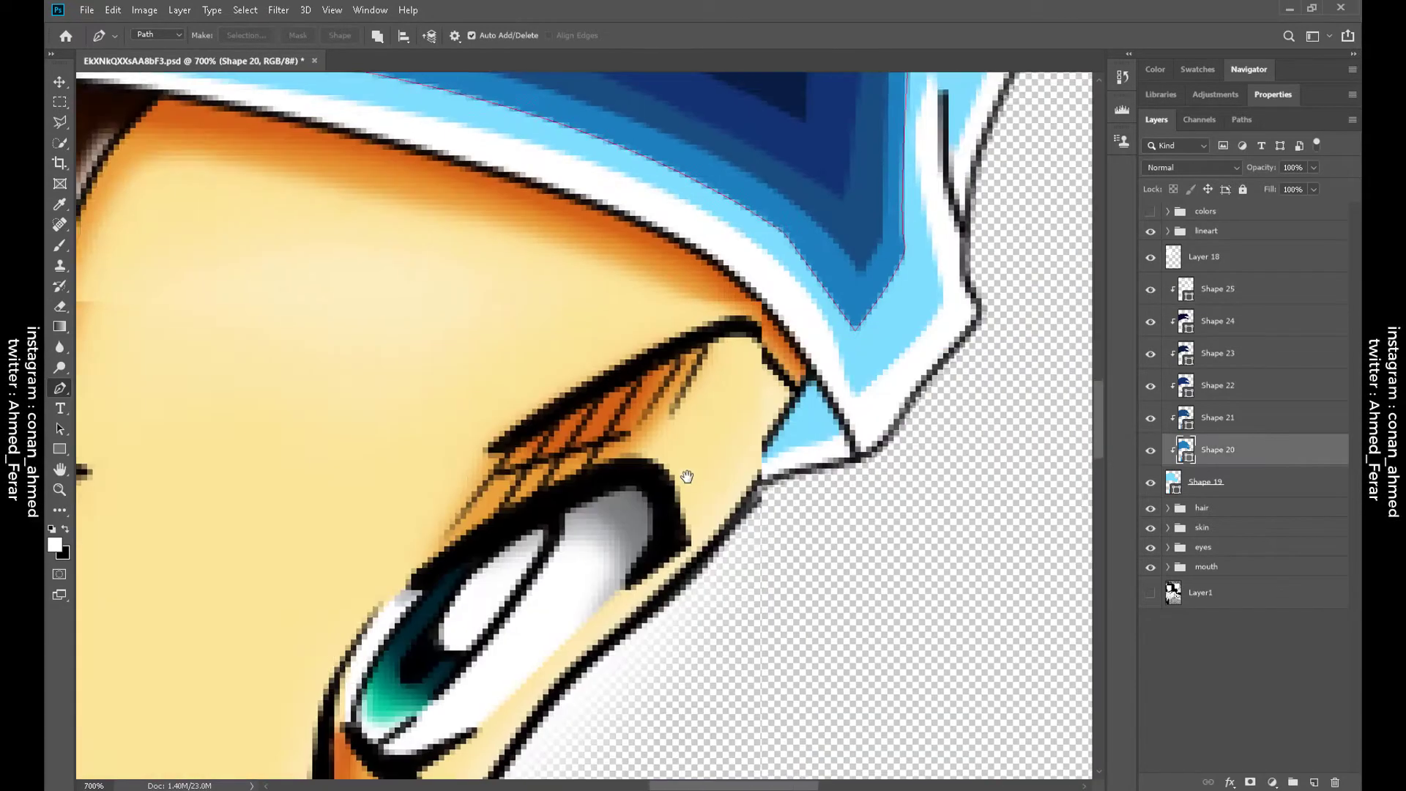
Add progressively darker shadows to the small hat triangle beside the brow on layers Shape 21 to Shape 24
{"action": "left_click", "coordinate": [1250, 418]}
{"action": "left_click", "coordinate": [1218, 385]}
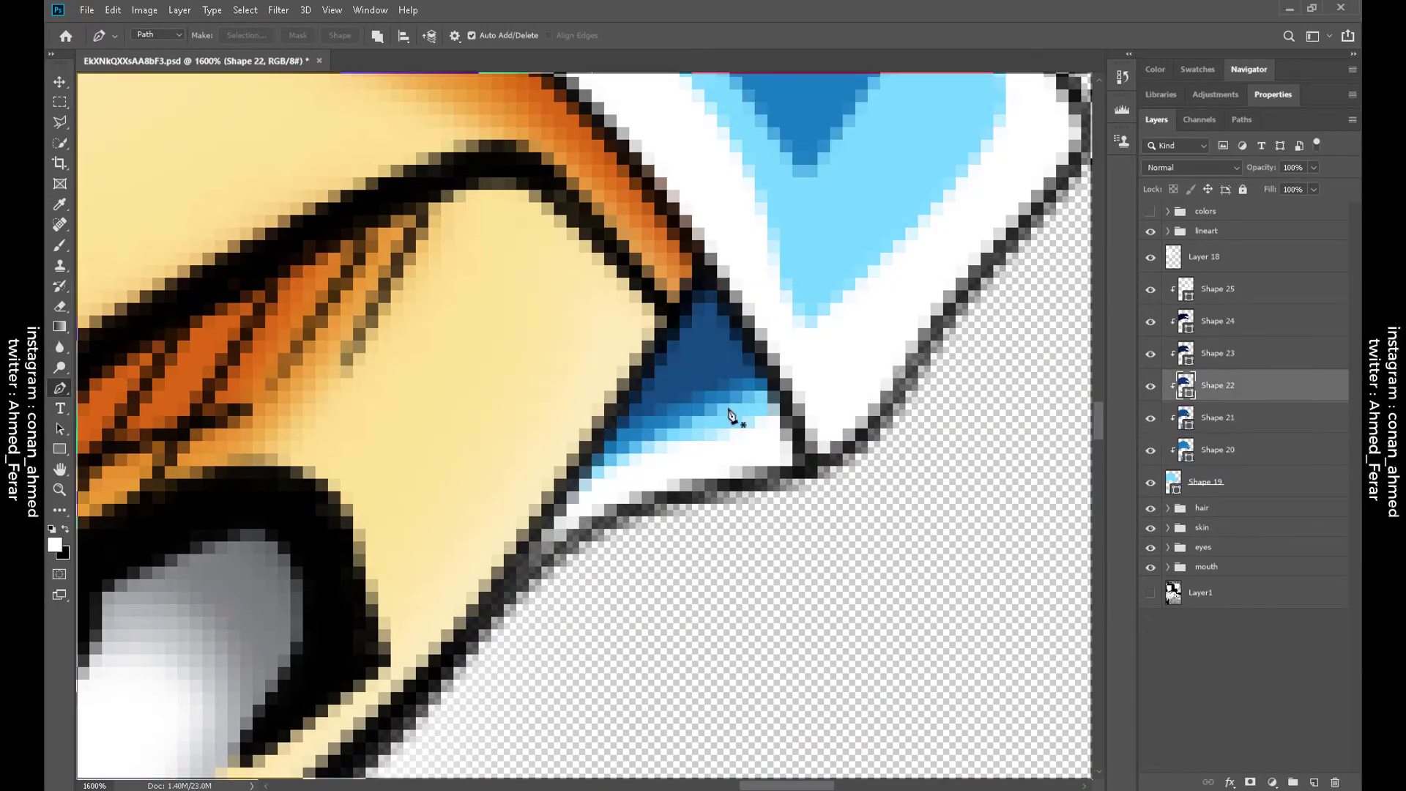
{"action": "key", "text": "alt+bracketright"}
{"action": "key", "text": "alt+bracketright"}
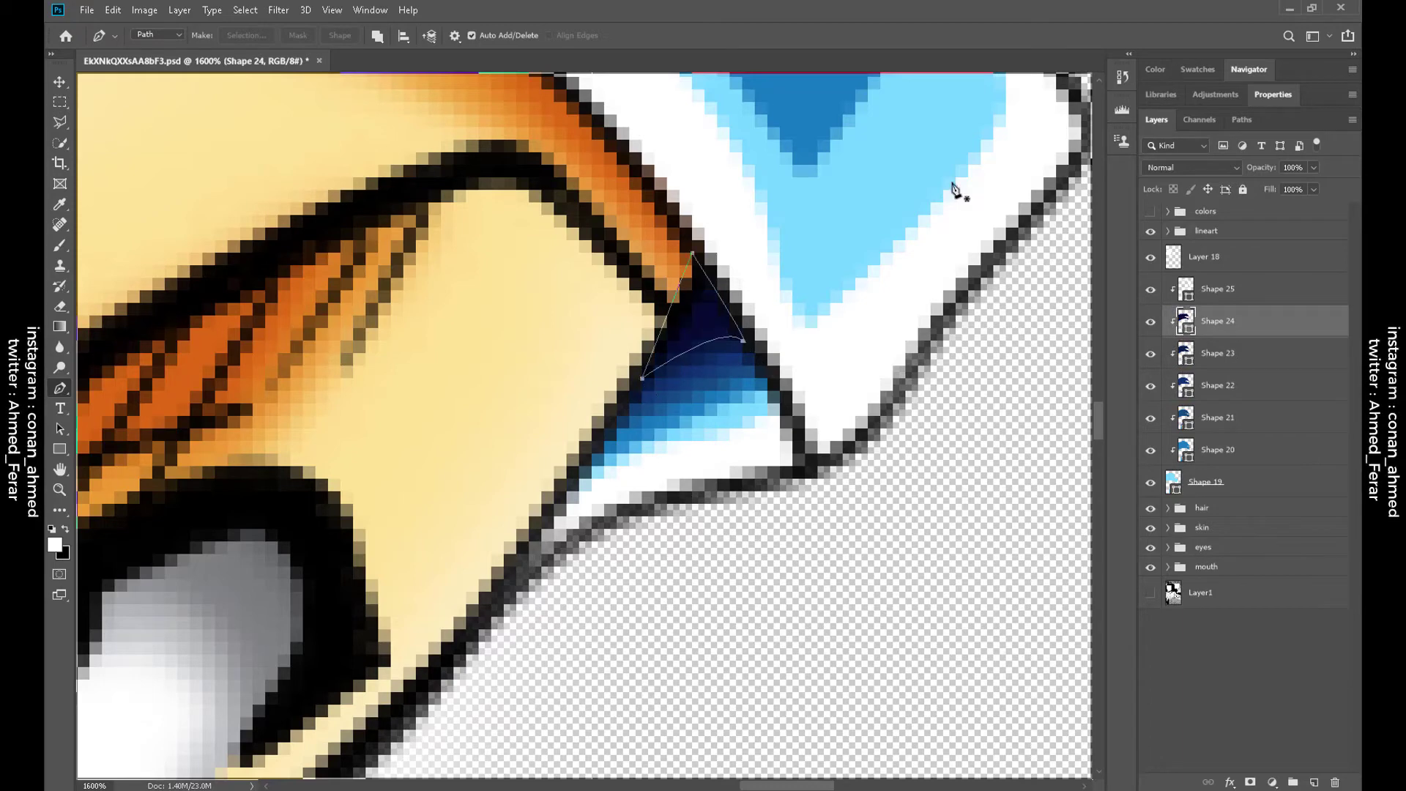
Duplicate layers Shape 20 to Shape 25 and hide the originals
{"action": "key", "text": "ctrl+1"}
{"action": "left_click", "coordinate": [1218, 288], "text": "shift"}
{"action": "left_click", "coordinate": [1218, 450], "text": "shift"}
{"action": "key", "text": "ctrl+j"}
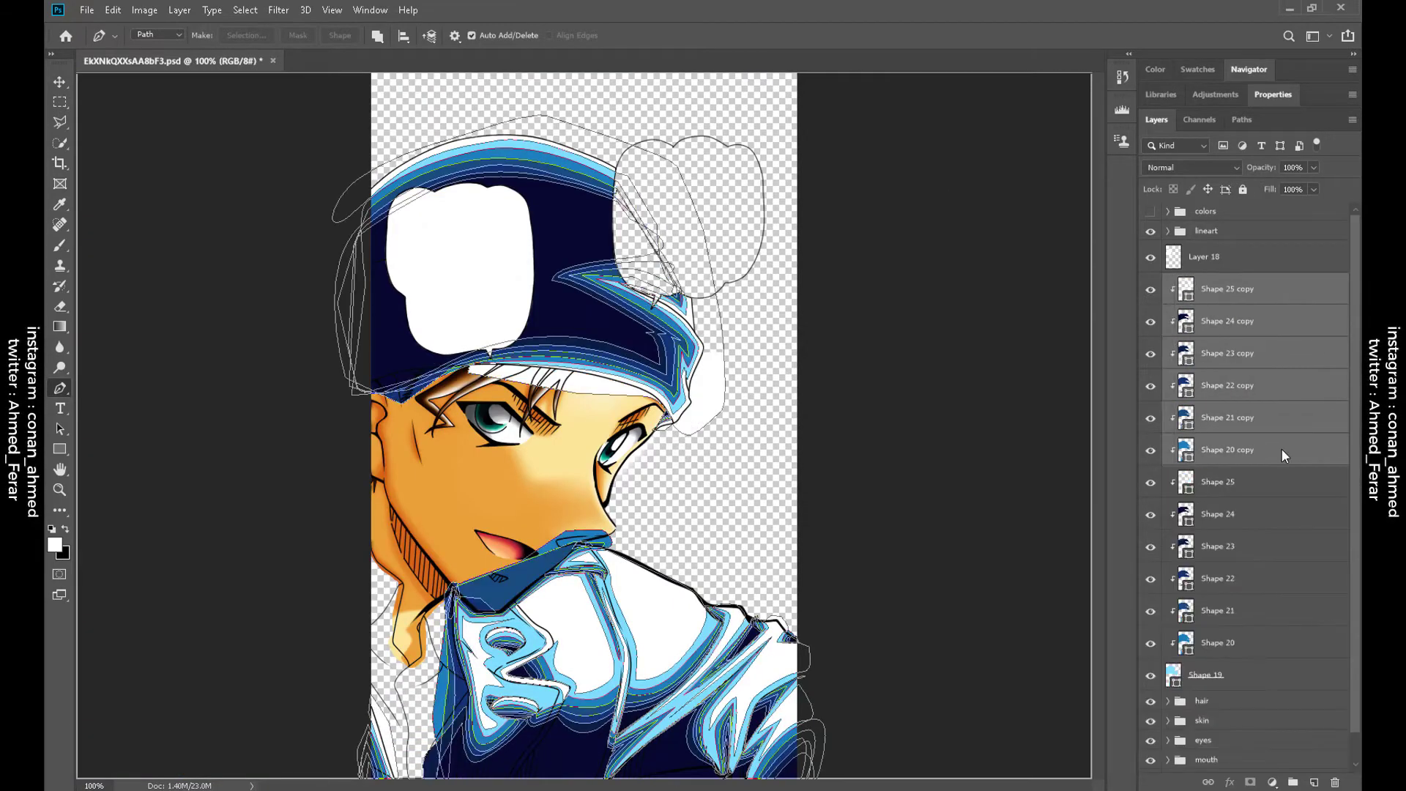
{"action": "left_click_drag", "start_coordinate": [1151, 481], "coordinate": [1151, 643]}
Soften the Shape 20 copy layer using the Blur tool with a 200 px brush at 25% strength
{"action": "key", "text": "r"}
{"action": "left_click", "coordinate": [1218, 449]}
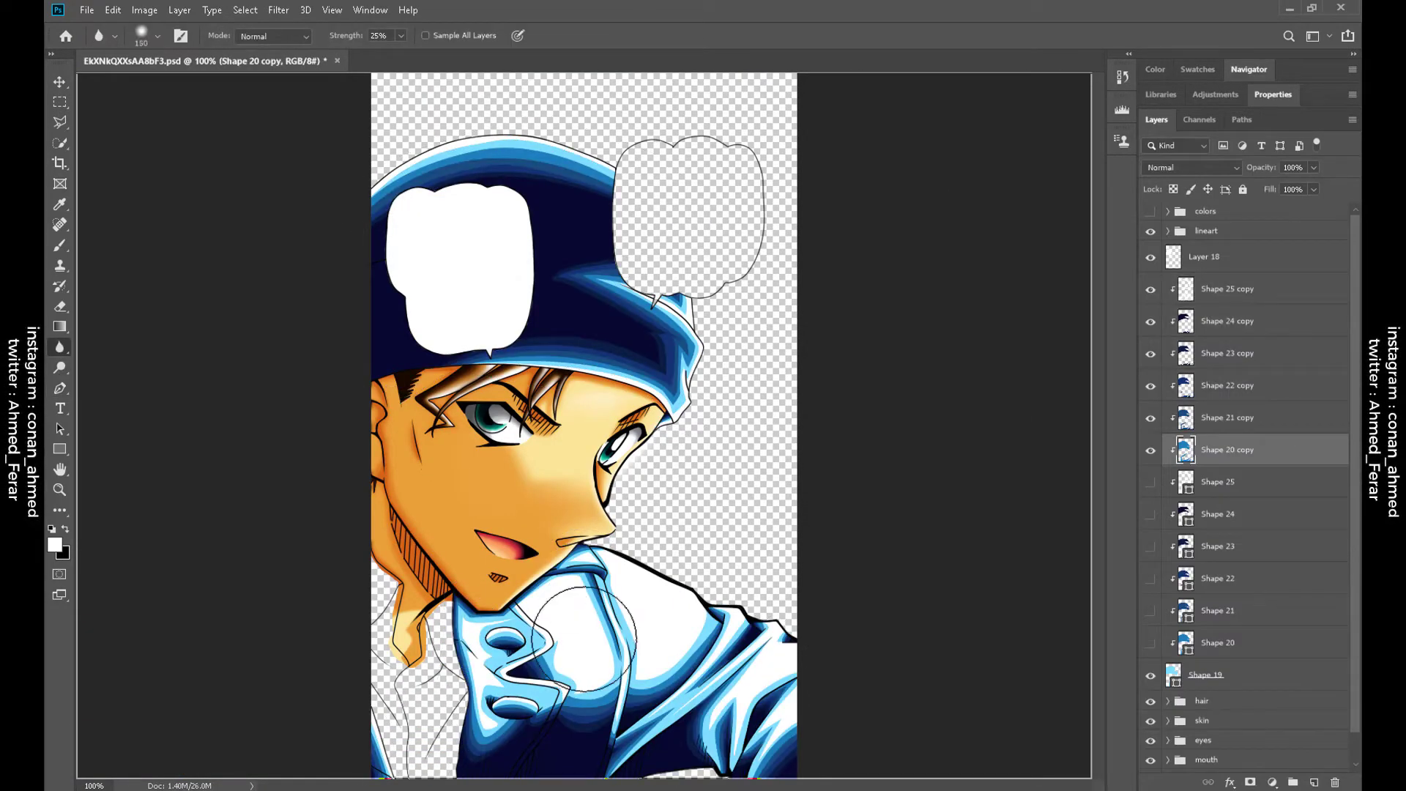
{"action": "key", "text": "bracketright"}
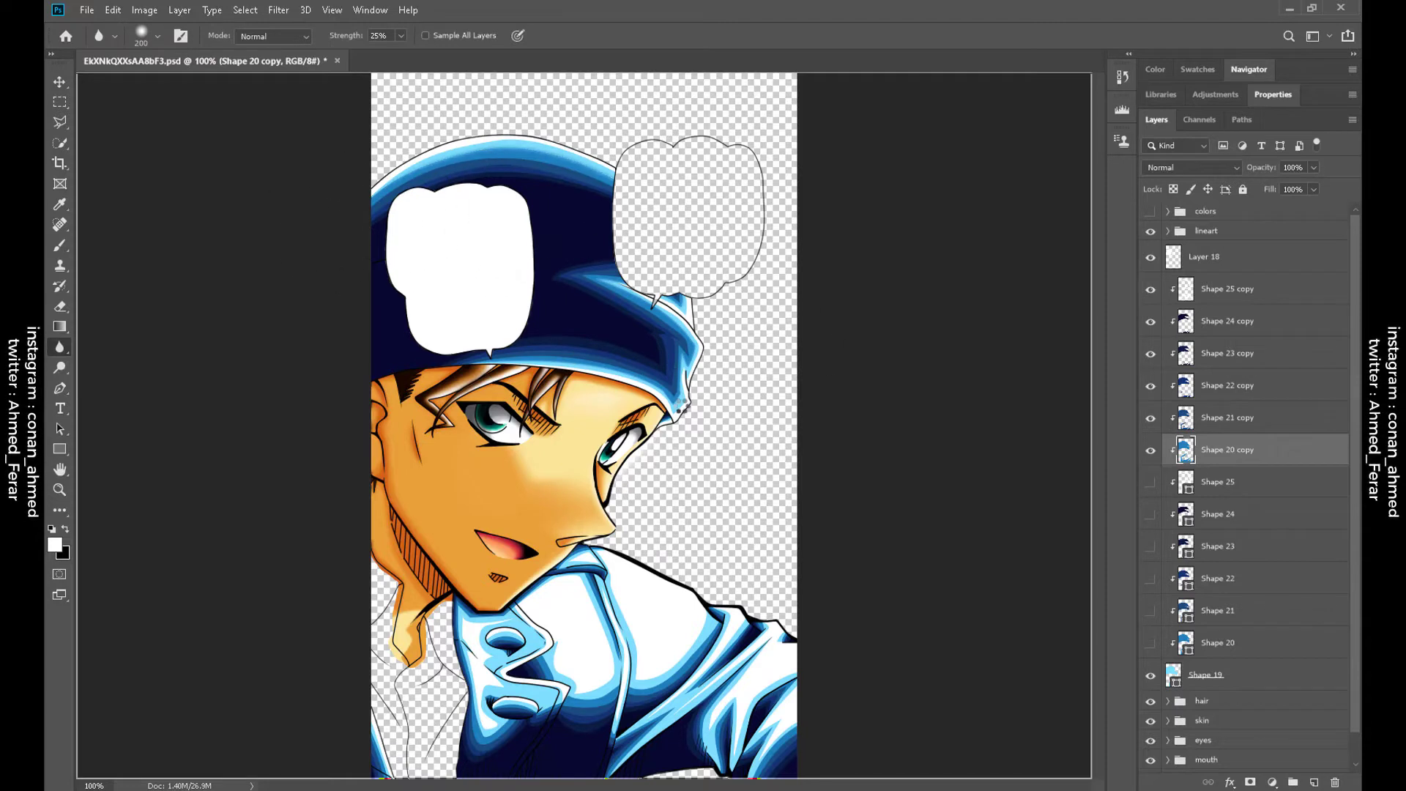
Duplicate the softened shadow shading as Shape 24 copy 2, and duplicate Shape 25 copy as a clipped layer
{"action": "left_click", "coordinate": [1228, 321]}
{"action": "key", "text": "ctrl+j"}
{"action": "left_click", "coordinate": [1228, 288]}
{"action": "key", "text": "ctrl+j"}
{"action": "key", "text": "ctrl+alt+g"}
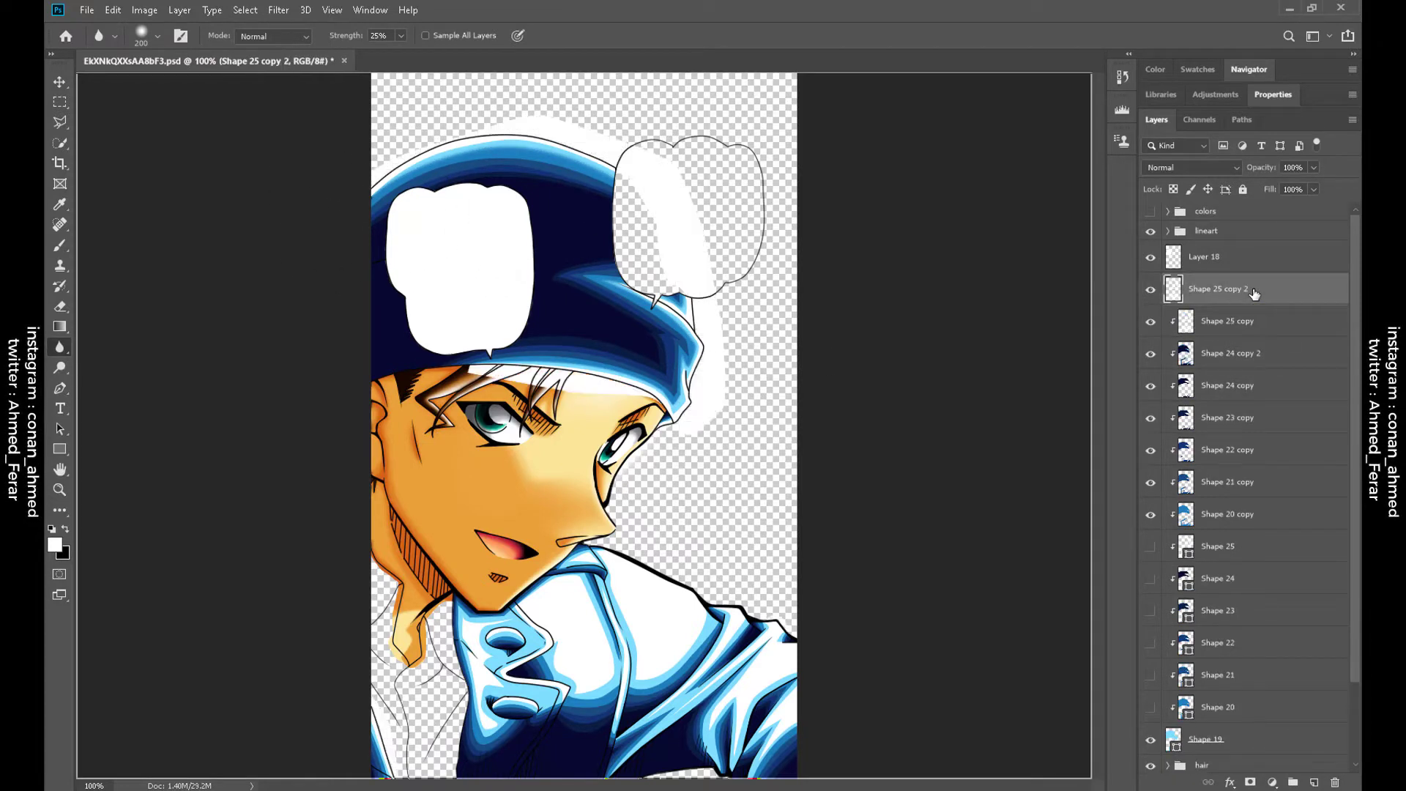
Apply a Gaussian Blur to the shadow layer Shape 24 copy 2
{"action": "left_click", "coordinate": [1238, 354]}
{"action": "left_click", "coordinate": [278, 10]}
{"action": "left_click", "coordinate": [512, 238]}
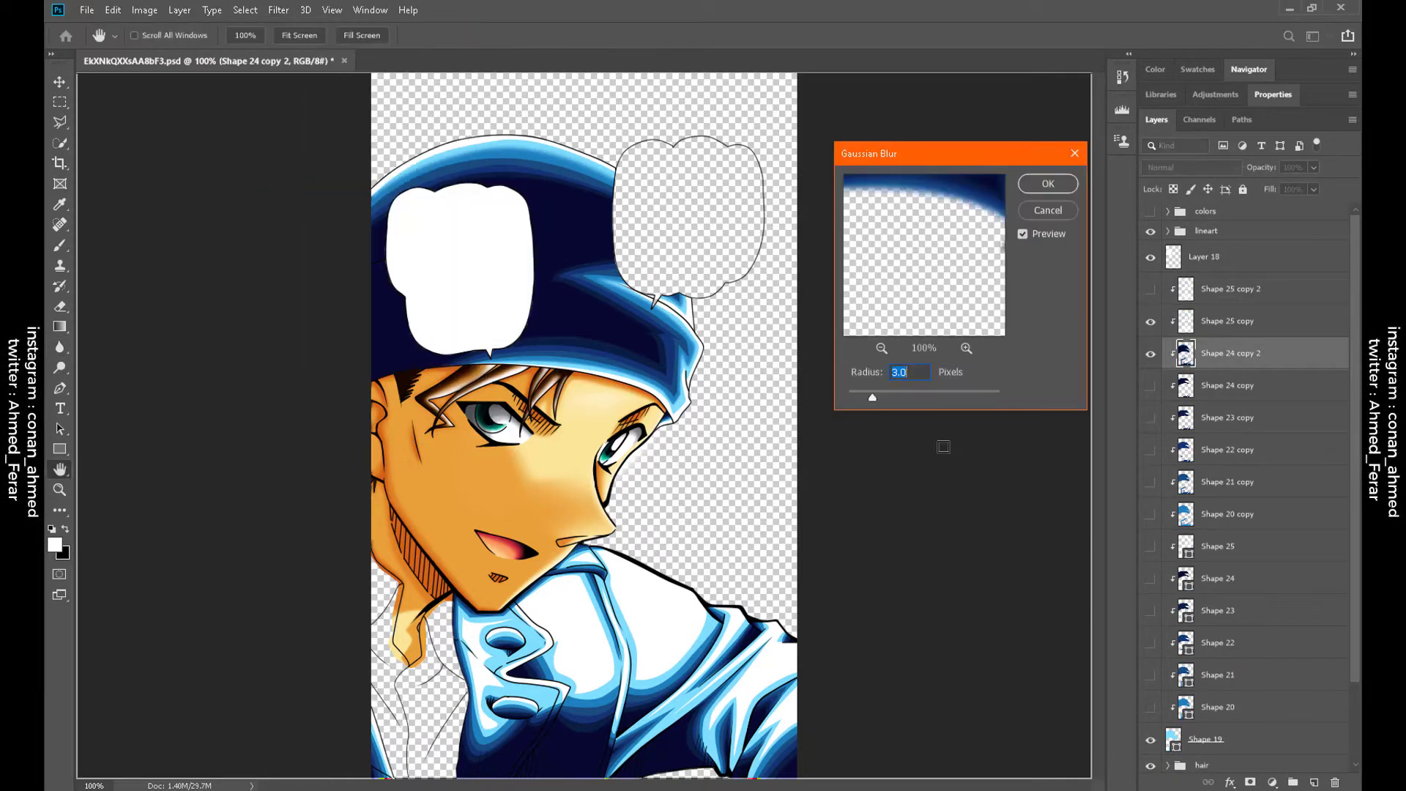
{"action": "mouse_move", "coordinate": [873, 397]}
{"action": "left_mouse_down"}
{"action": "mouse_move", "coordinate": [855, 396]}
{"action": "mouse_move", "coordinate": [882, 394]}
{"action": "left_mouse_up"}
{"action": "left_click", "coordinate": [1048, 183]}
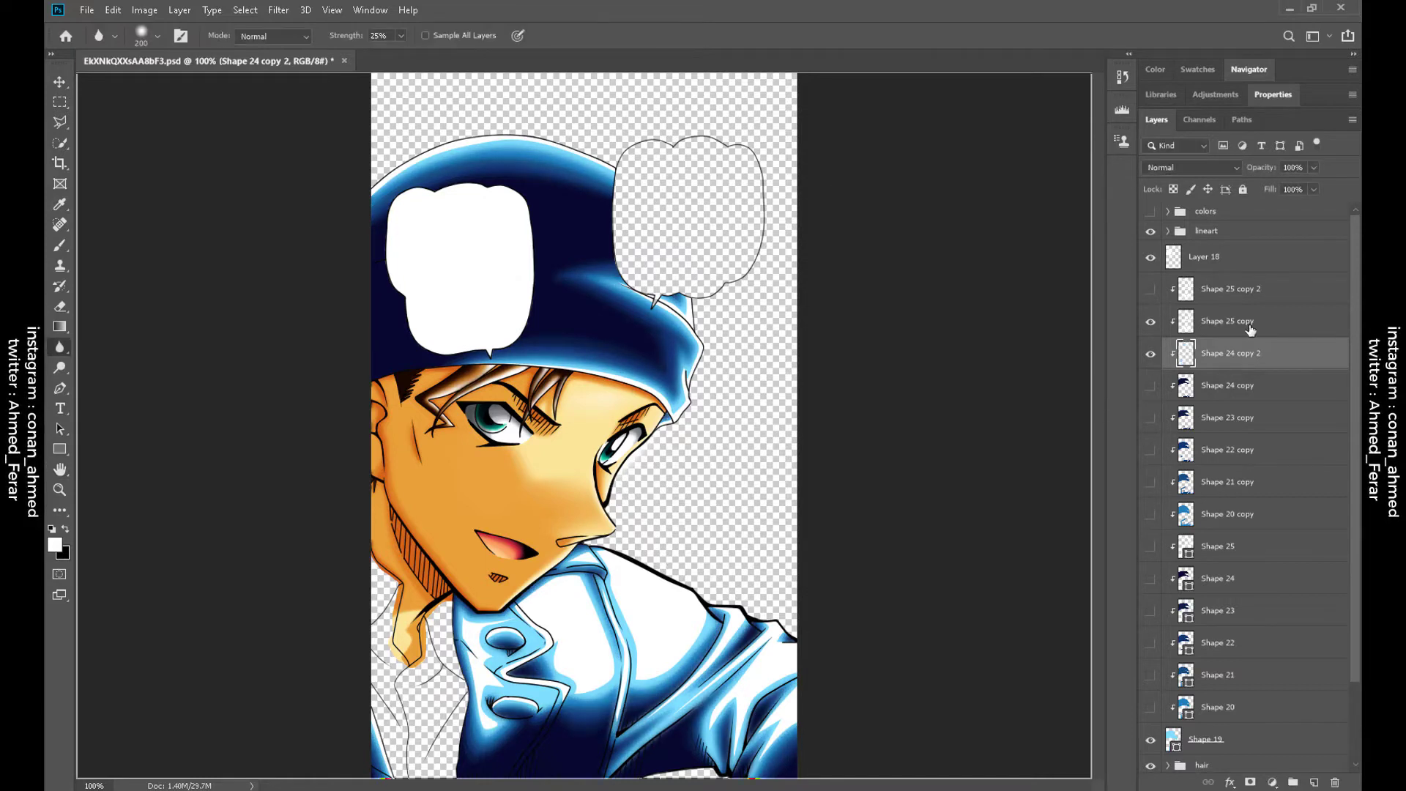
Apply a Gaussian Blur with a 4.1-pixel radius to the highlight layer Shape 25 copy
{"action": "left_click", "coordinate": [1251, 329]}
{"action": "left_click", "coordinate": [278, 10]}
{"action": "left_click", "coordinate": [512, 238]}
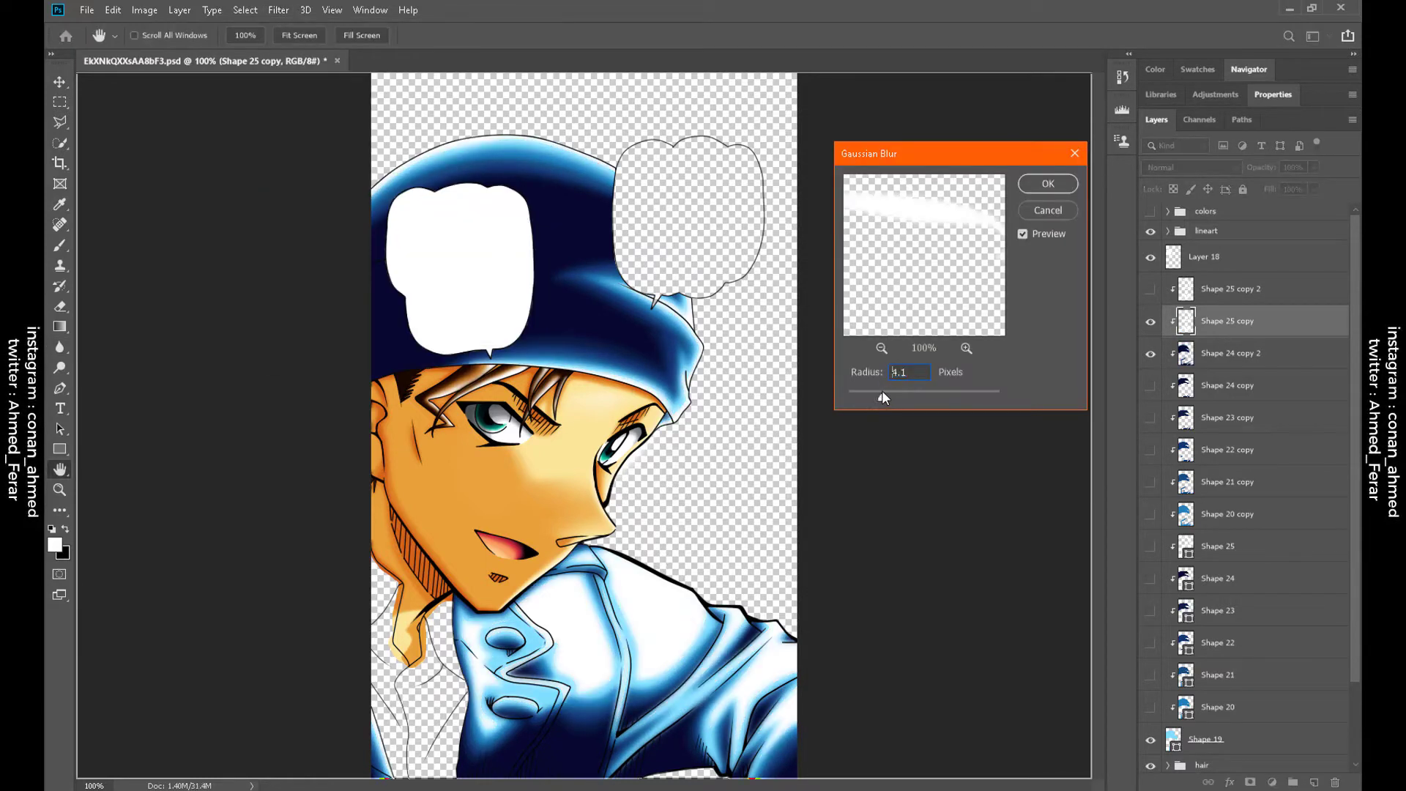
{"action": "key", "text": "Return"}
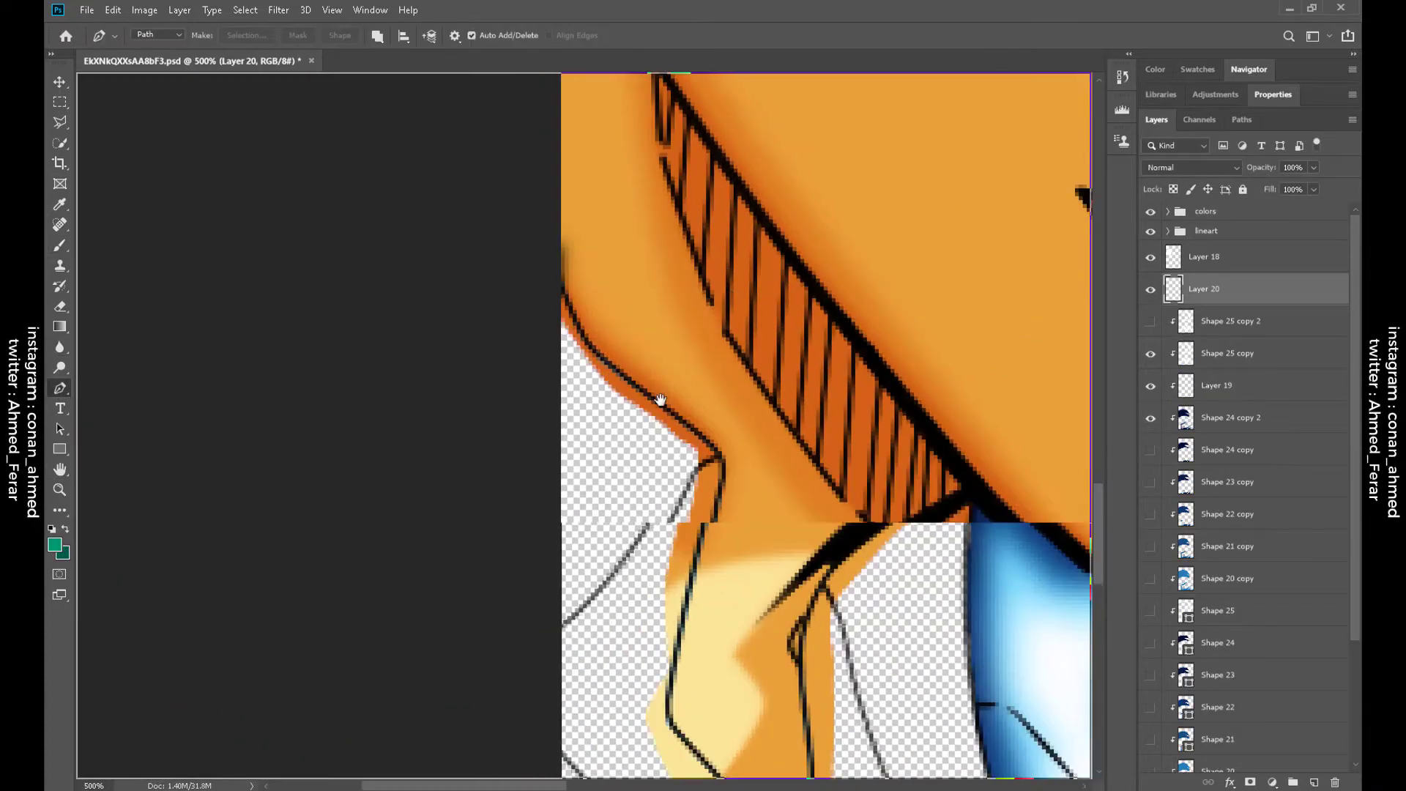
Trace the shirt outline with the Pen tool on Layer 20, following the neck contour down to its lower tip
{"action": "scroll", "coordinate": [583, 403], "scroll_direction": "up", "scroll_amount": 2}
{"action": "left_click", "coordinate": [553, 233]}
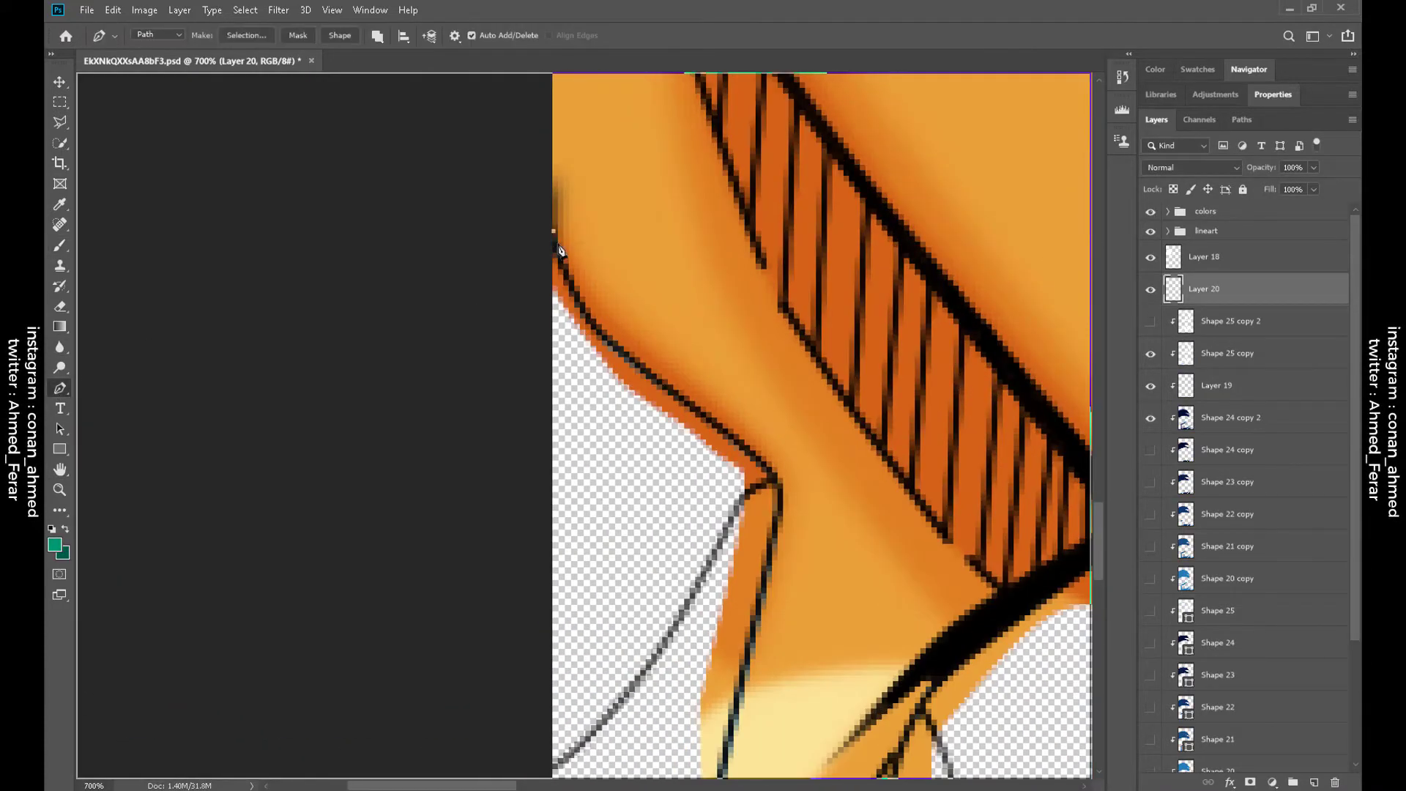
{"action": "scroll", "coordinate": [750, 634], "scroll_direction": "down", "scroll_amount": 3}
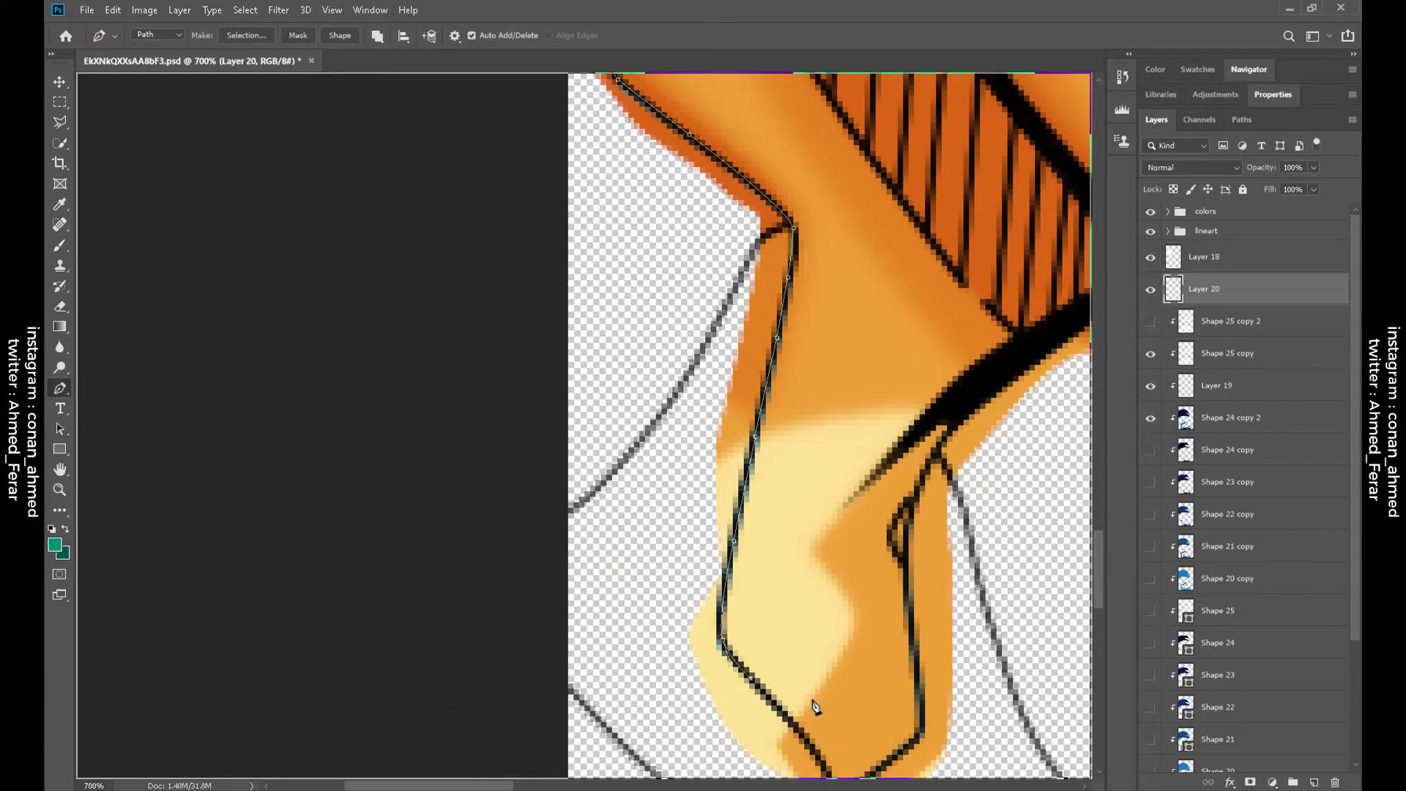
{"action": "scroll", "coordinate": [810, 706], "scroll_direction": "right", "scroll_amount": 2}
{"action": "left_click", "coordinate": [804, 569]}
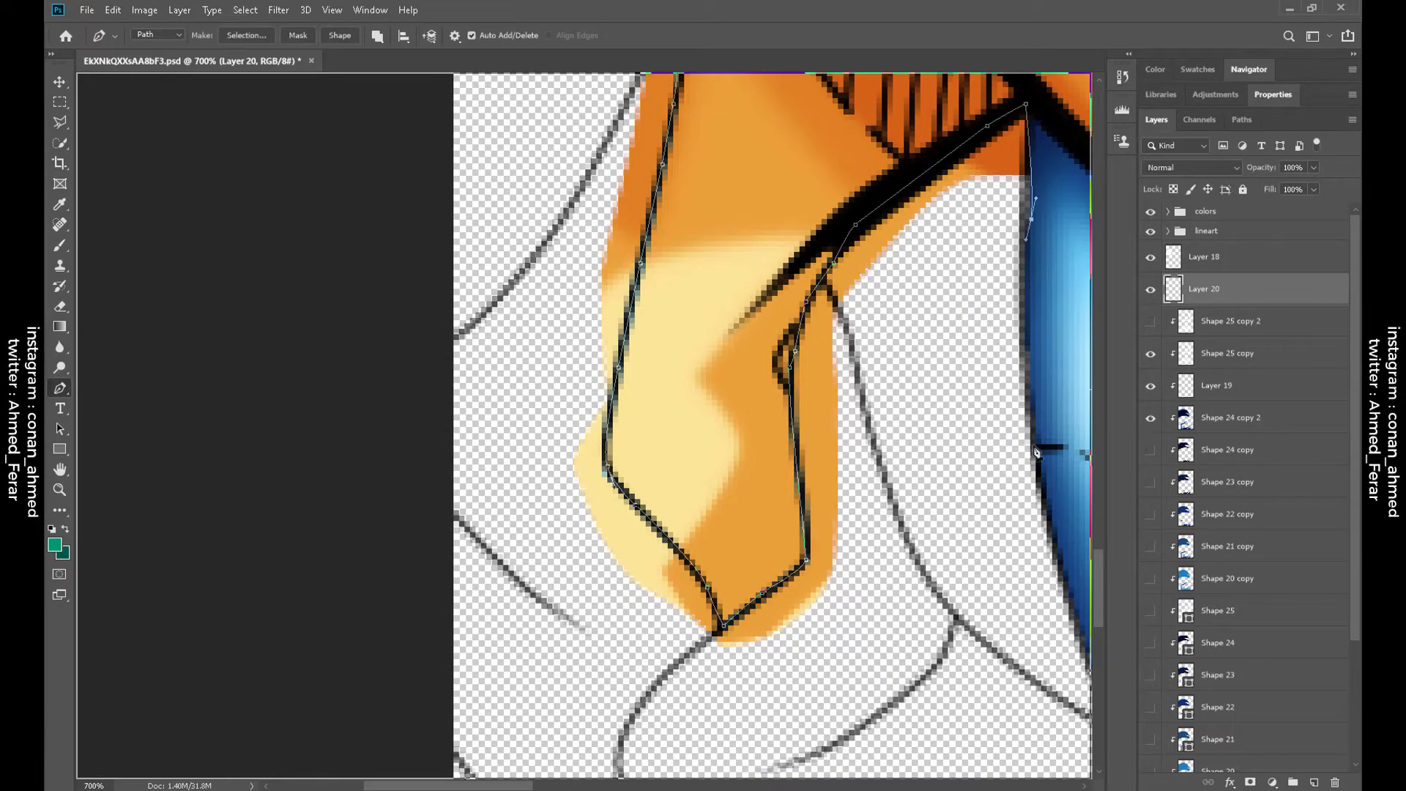
Continue the shirt outline down the coat edge, close it outside the canvas and turn it into a green shape
{"action": "scroll", "coordinate": [1036, 453], "scroll_direction": "down", "scroll_amount": 3}
{"action": "scroll", "coordinate": [1037, 453], "scroll_direction": "right", "scroll_amount": 3}
{"action": "left_click", "coordinate": [811, 320]}
{"action": "scroll", "coordinate": [863, 647], "scroll_direction": "down", "scroll_amount": 5}
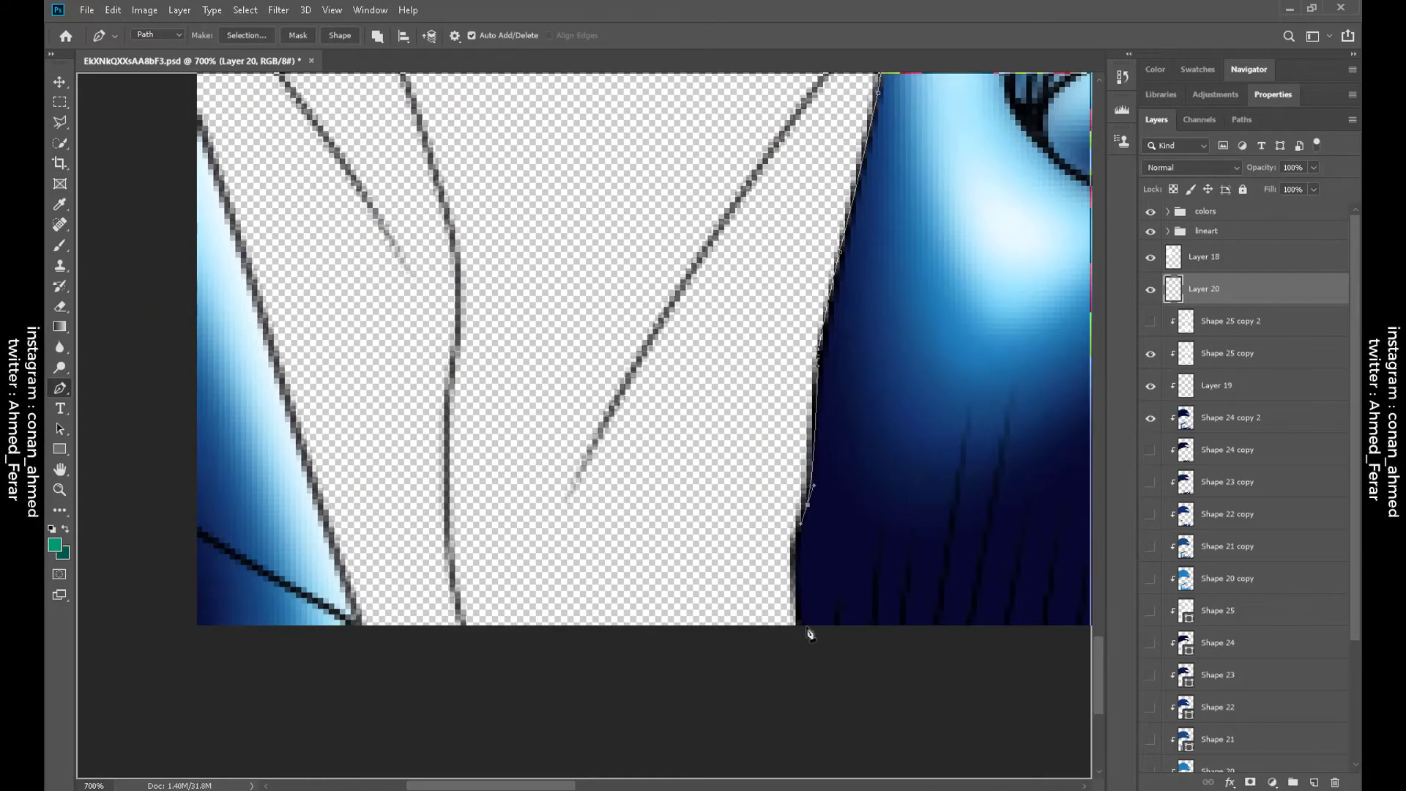
{"action": "scroll", "coordinate": [326, 681], "scroll_direction": "down", "scroll_amount": 6}
{"action": "left_click", "coordinate": [339, 35]}
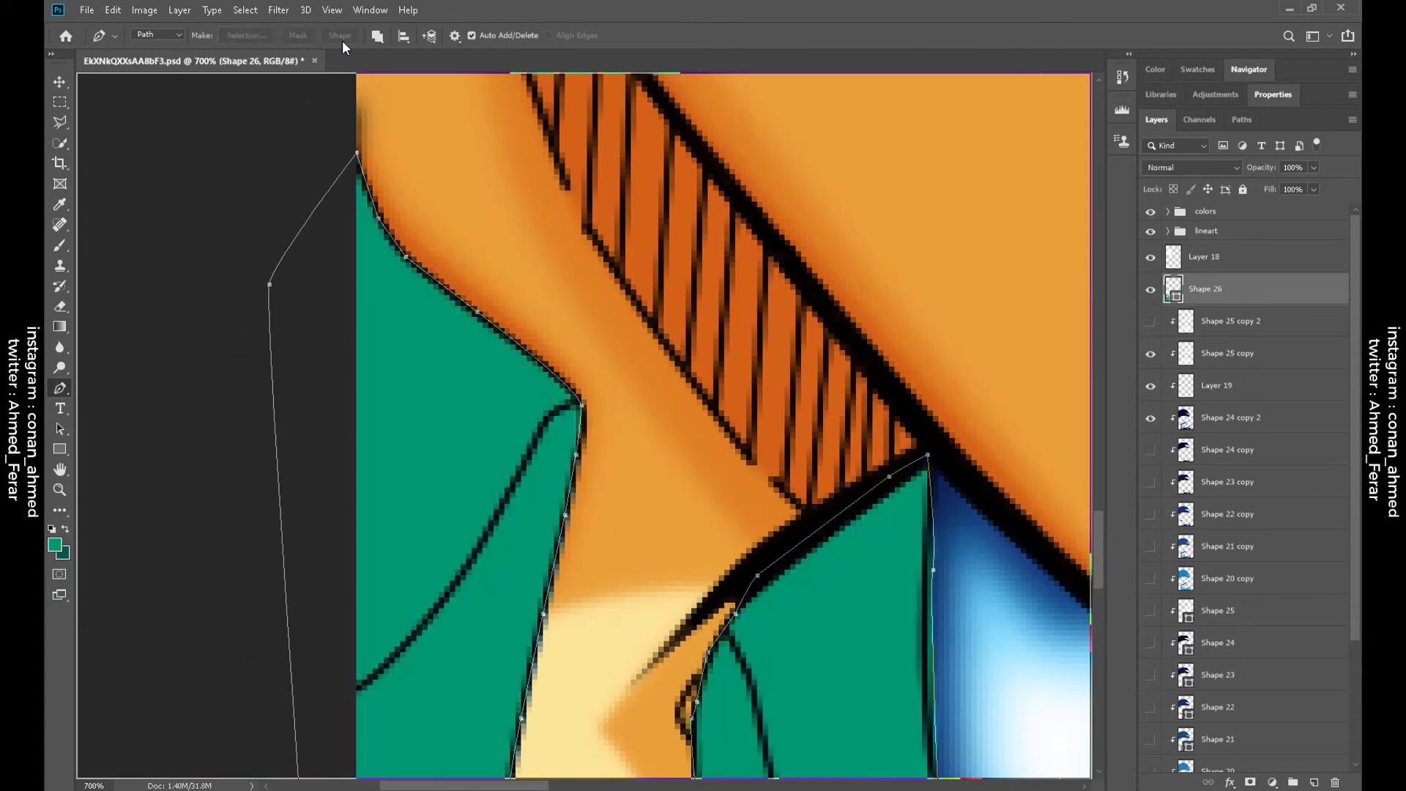
Create a layer clipped to the green shirt shape and start a dark green shadow path beside the neck
{"action": "scroll", "coordinate": [251, 464], "scroll_direction": "up", "scroll_amount": 5}
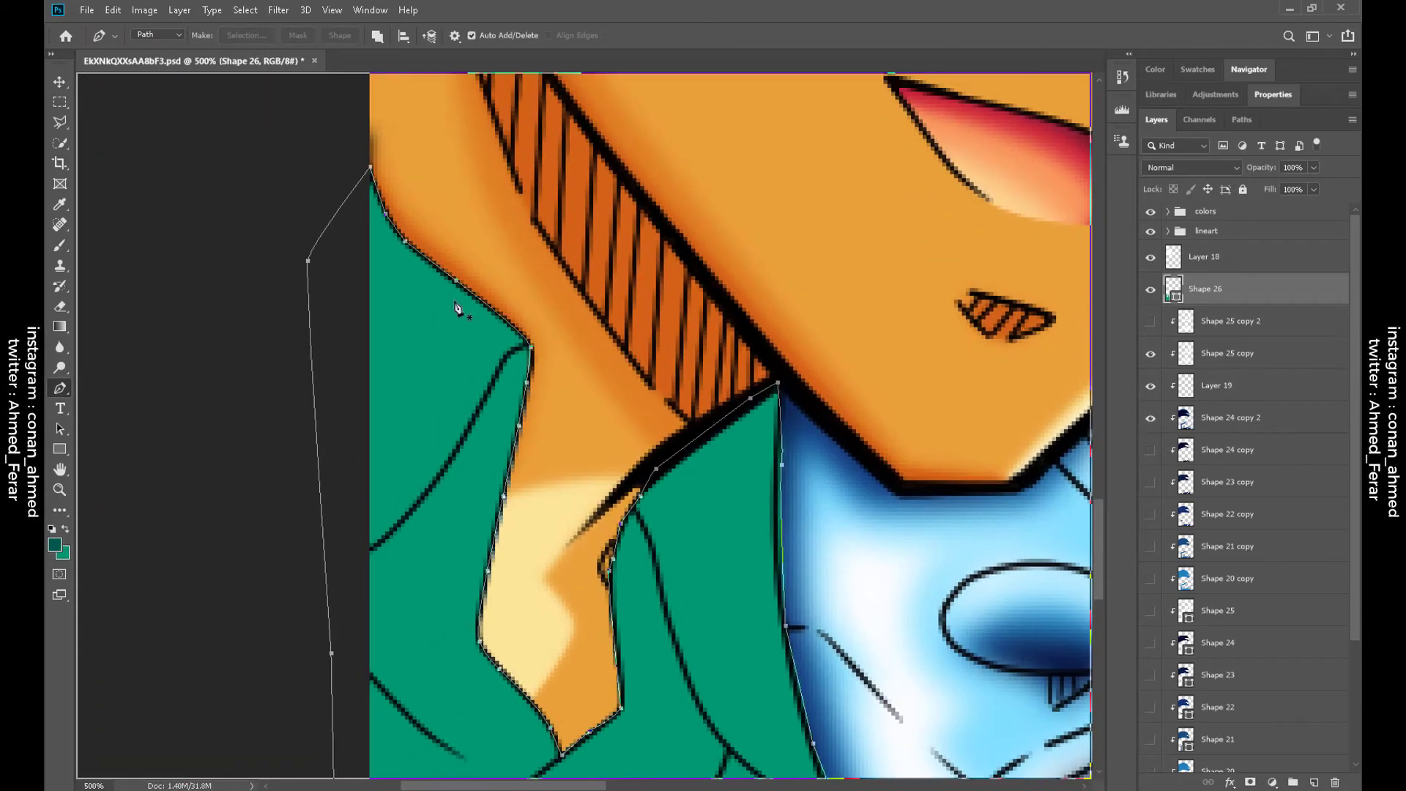
{"action": "key", "text": "ctrl+alt+shift+n"}
{"action": "key", "text": "ctrl+alt+g"}
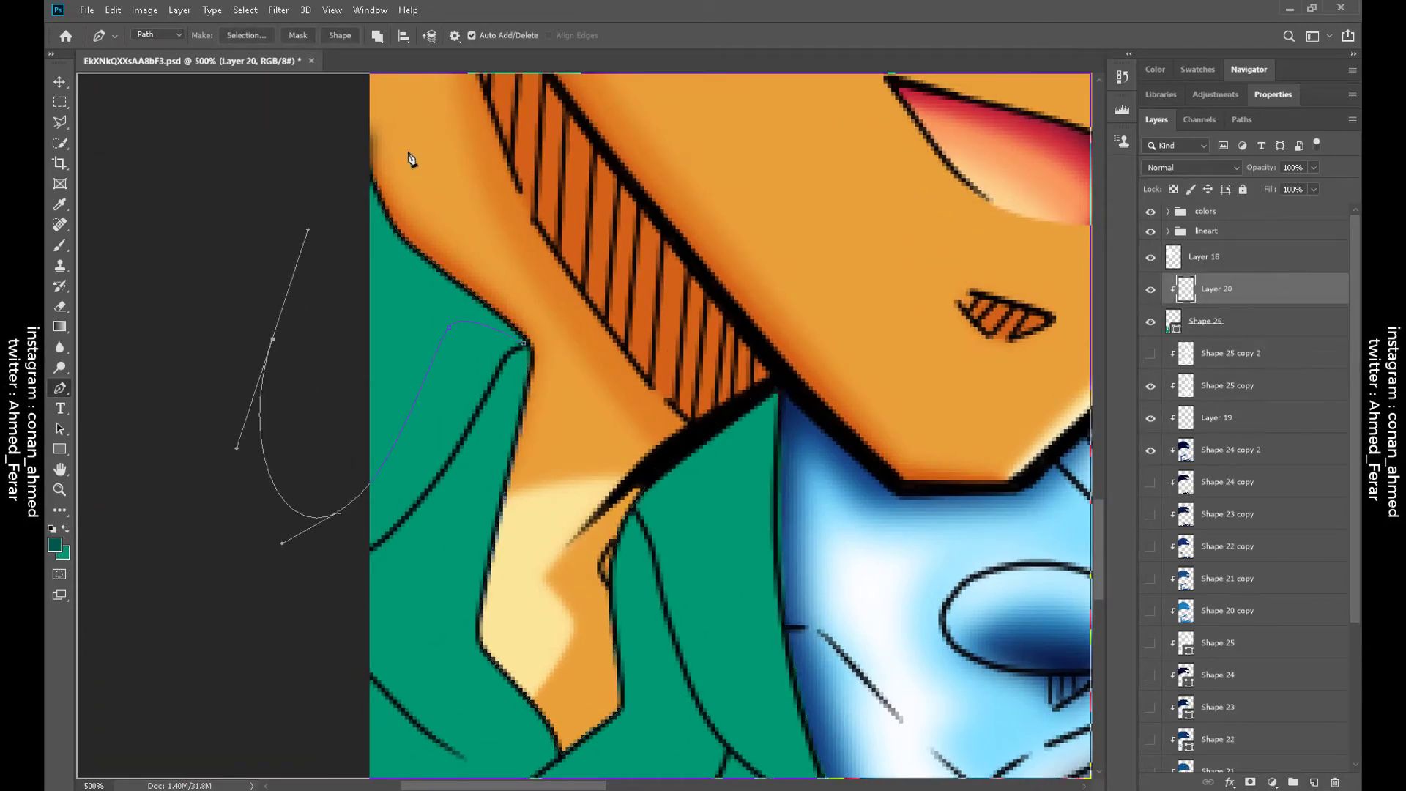
Outline a second shirt shadow on the clipped Layer 20, covering the collar area between the neck and the coat
{"action": "scroll", "coordinate": [440, 219], "scroll_direction": "down", "scroll_amount": 3}
{"action": "scroll", "coordinate": [439, 220], "scroll_direction": "right", "scroll_amount": 3}
{"action": "left_click_drag", "start_coordinate": [468, 303], "coordinate": [523, 424]}
{"action": "key", "text": "alt+bracketleft"}
{"action": "scroll", "coordinate": [586, 315], "scroll_direction": "down", "scroll_amount": 1}
{"action": "scroll", "coordinate": [586, 315], "scroll_direction": "right", "scroll_amount": 1}
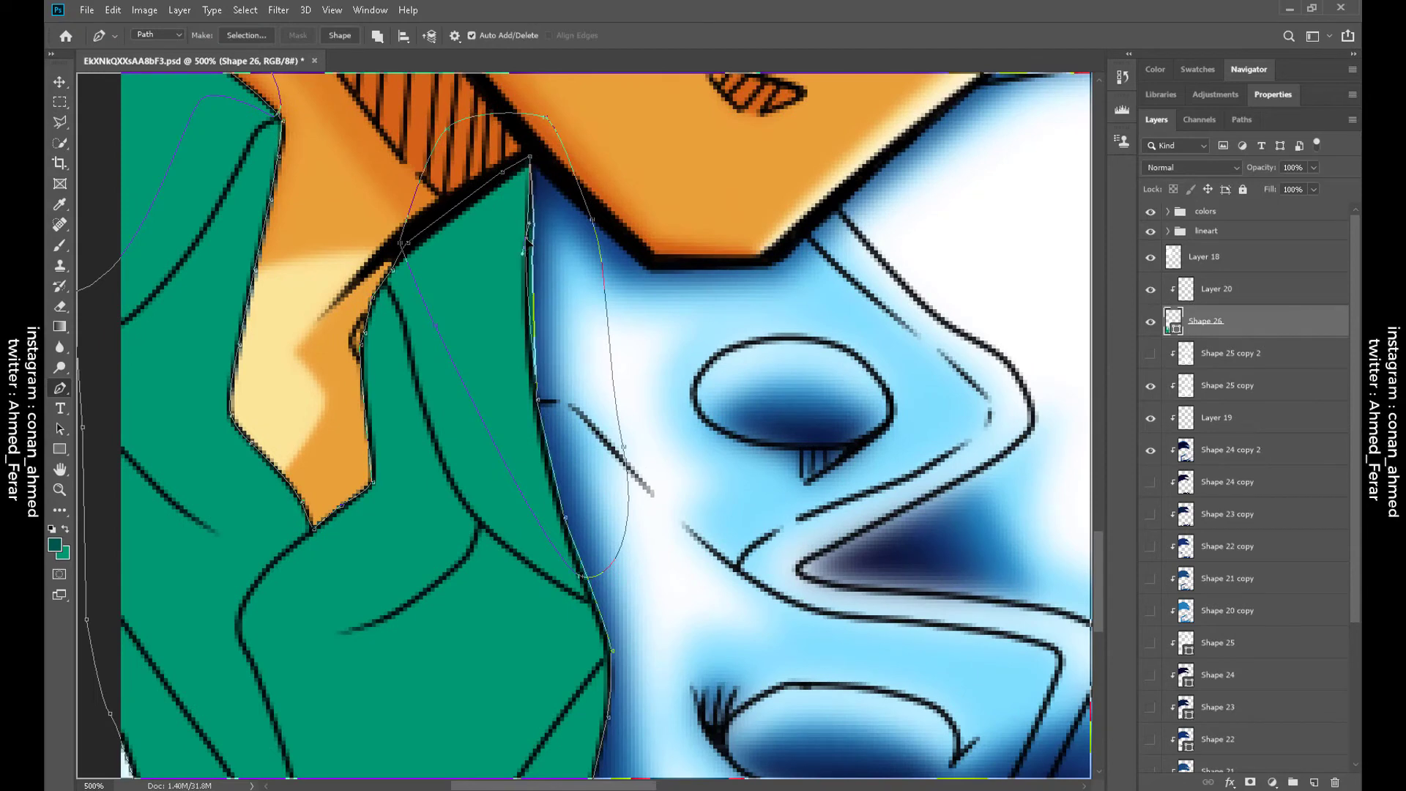
{"action": "left_click", "coordinate": [1218, 302]}
{"action": "scroll", "coordinate": [841, 323], "scroll_direction": "left", "scroll_amount": 2}
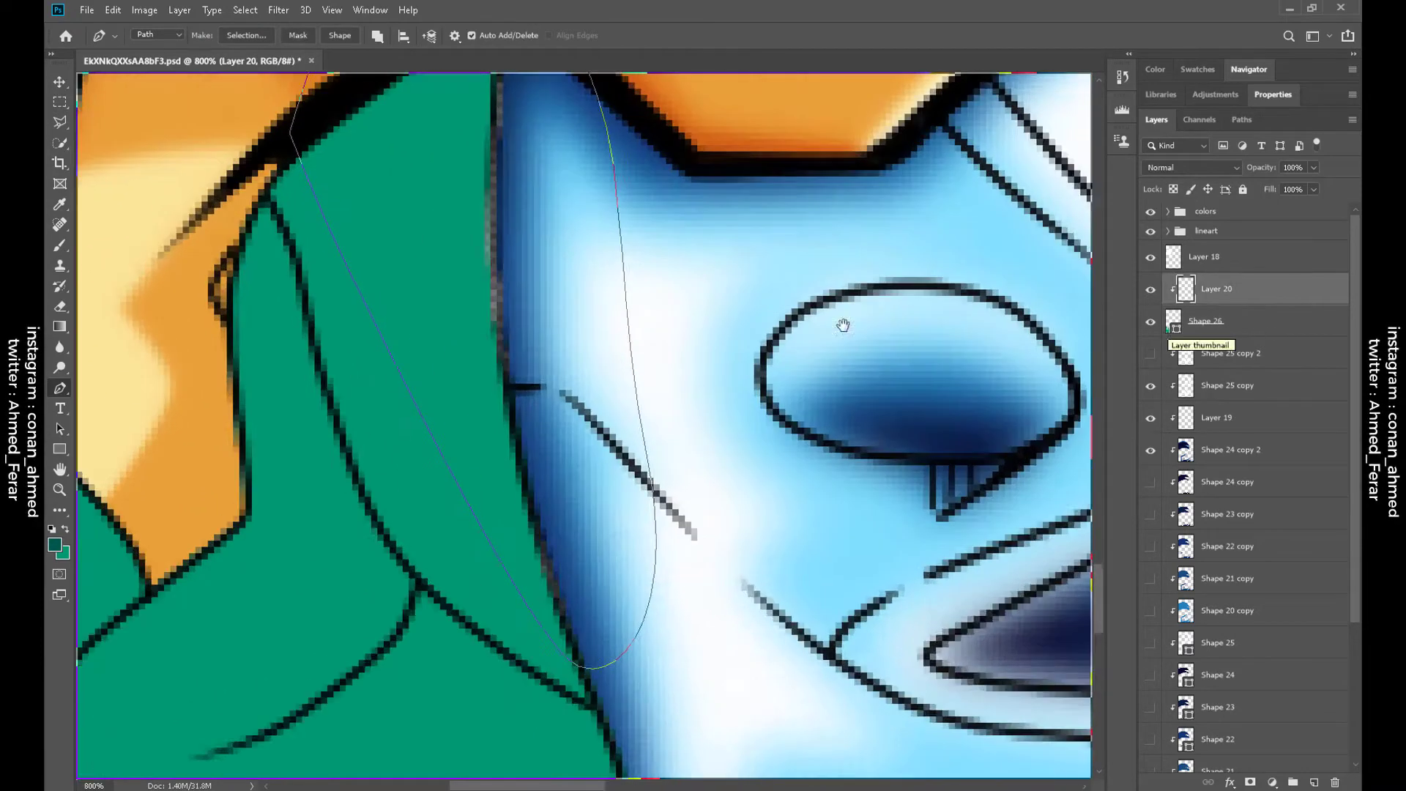
Outline further dark green shadows with the Pen tool around the shirt collar and along the forked fold below the neck
{"action": "scroll", "coordinate": [359, 346], "scroll_direction": "up", "scroll_amount": 2}
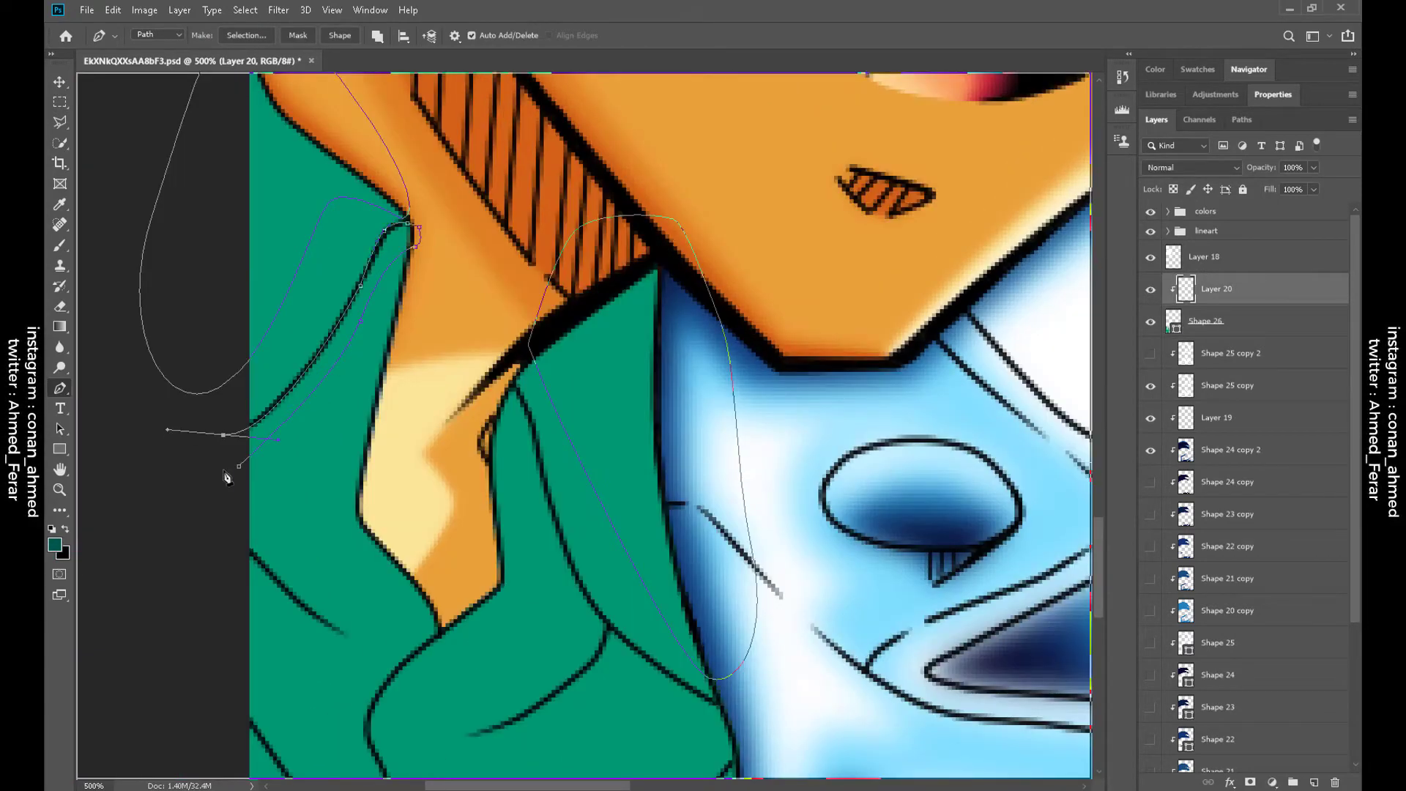
{"action": "scroll", "coordinate": [460, 309], "scroll_direction": "up", "scroll_amount": 1}
{"action": "scroll", "coordinate": [460, 309], "scroll_direction": "down", "scroll_amount": 2}
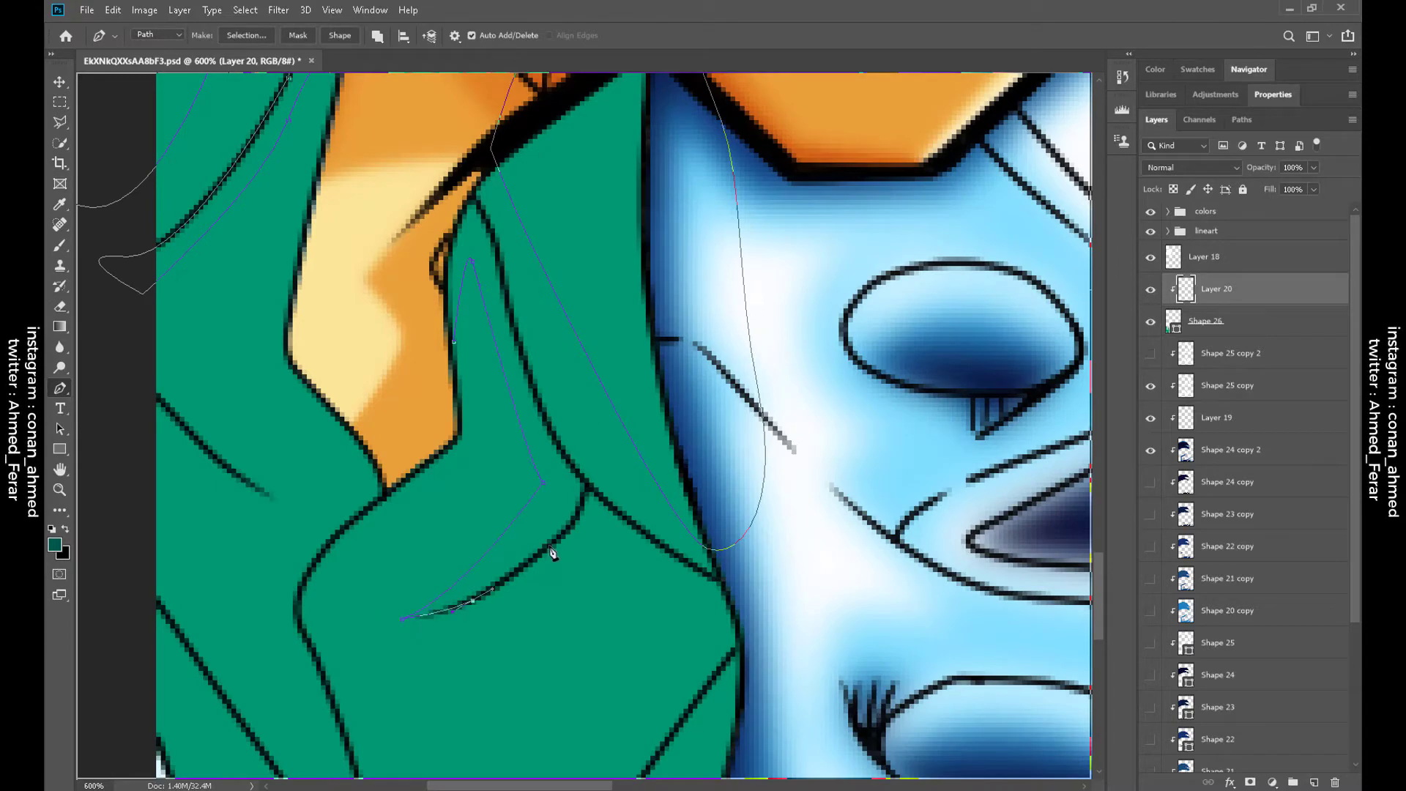
{"action": "scroll", "coordinate": [344, 289], "scroll_direction": "left", "scroll_amount": 2}
{"action": "scroll", "coordinate": [345, 289], "scroll_direction": "down", "scroll_amount": 1}
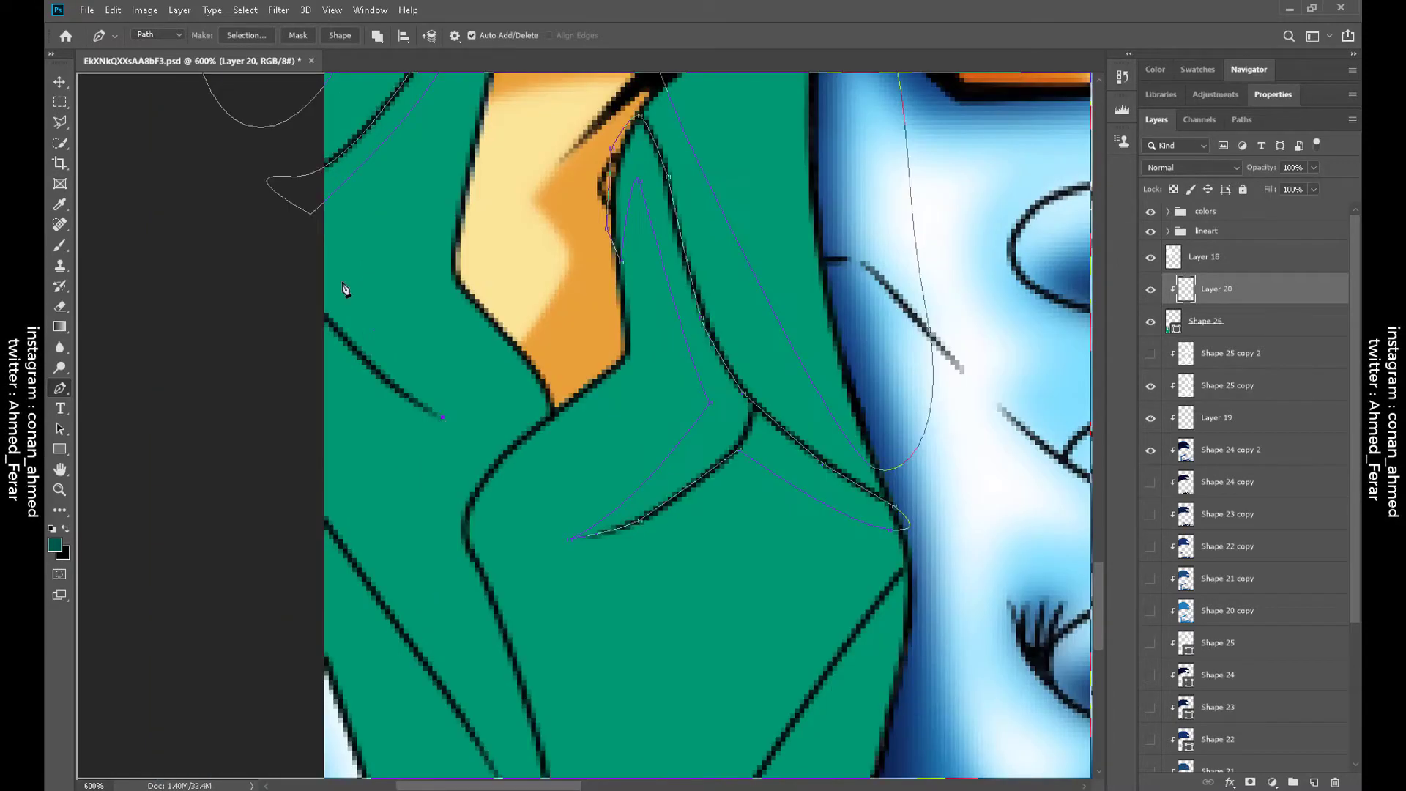
Outline the shadows along the coat edge, the lower folds and the long centre fold, and turn all paths into a dark green shape
{"action": "scroll", "coordinate": [427, 421], "scroll_direction": "down", "scroll_amount": 4}
{"action": "scroll", "coordinate": [547, 405], "scroll_direction": "right", "scroll_amount": 3}
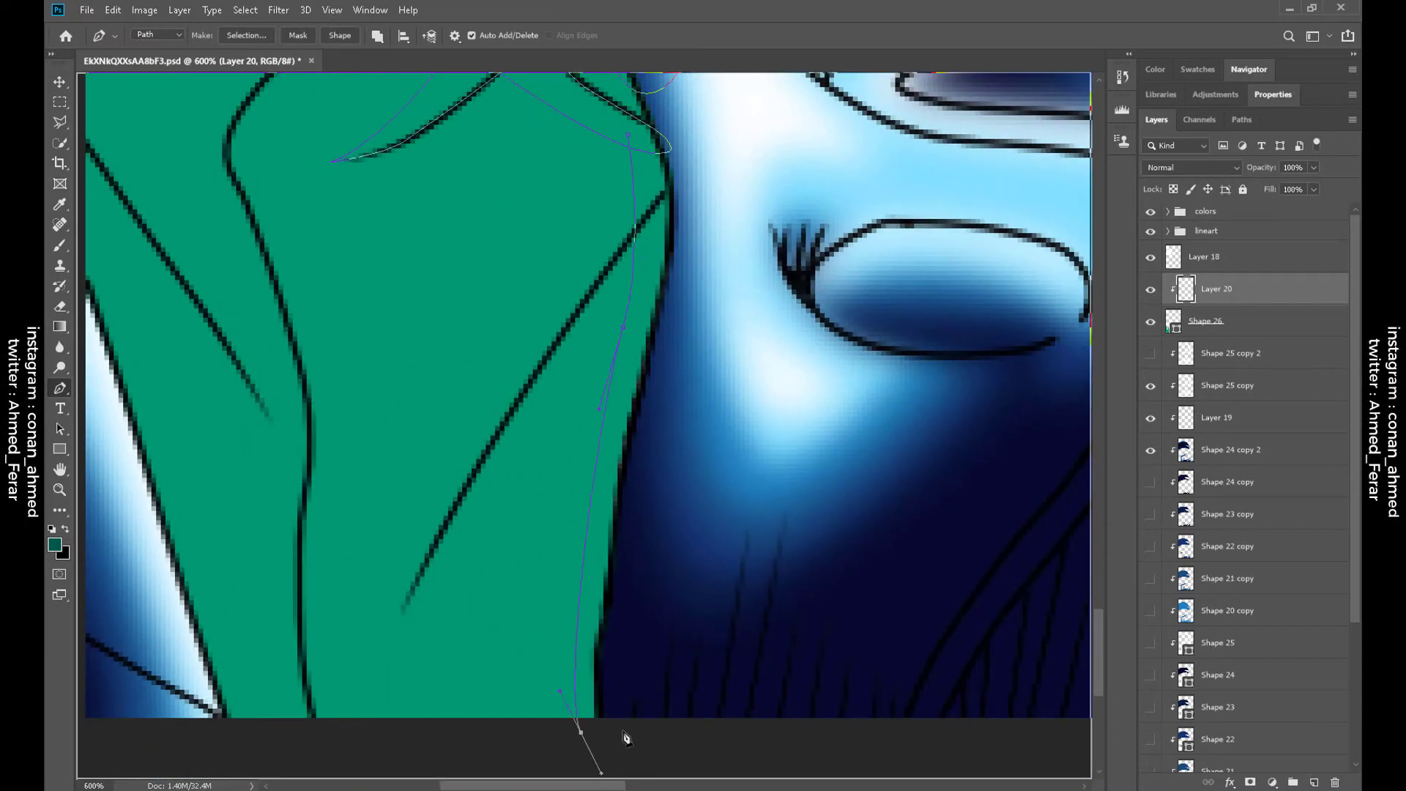
{"action": "scroll", "coordinate": [763, 361], "scroll_direction": "left", "scroll_amount": 3}
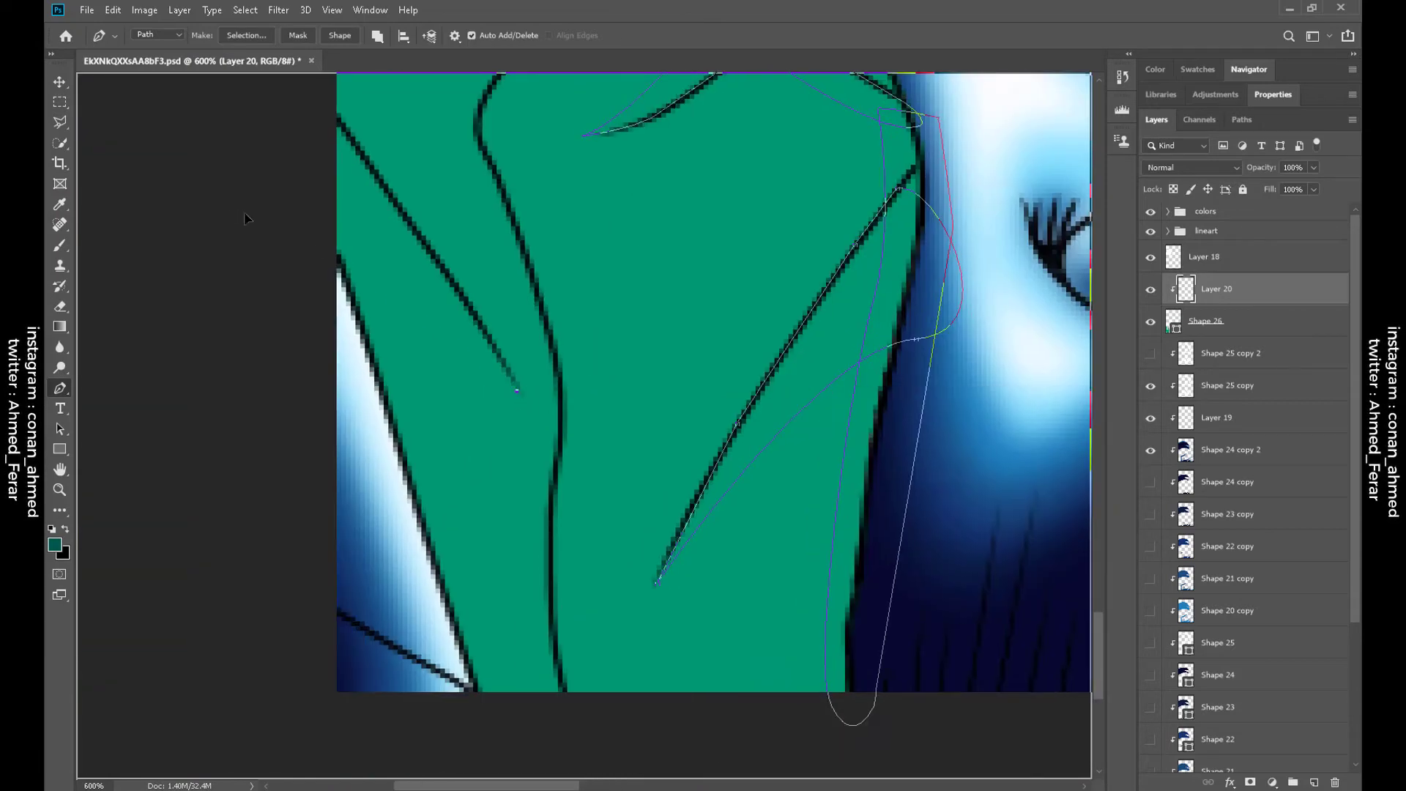
{"action": "scroll", "coordinate": [363, 336], "scroll_direction": "up", "scroll_amount": 2}
{"action": "scroll", "coordinate": [549, 645], "scroll_direction": "down", "scroll_amount": 2}
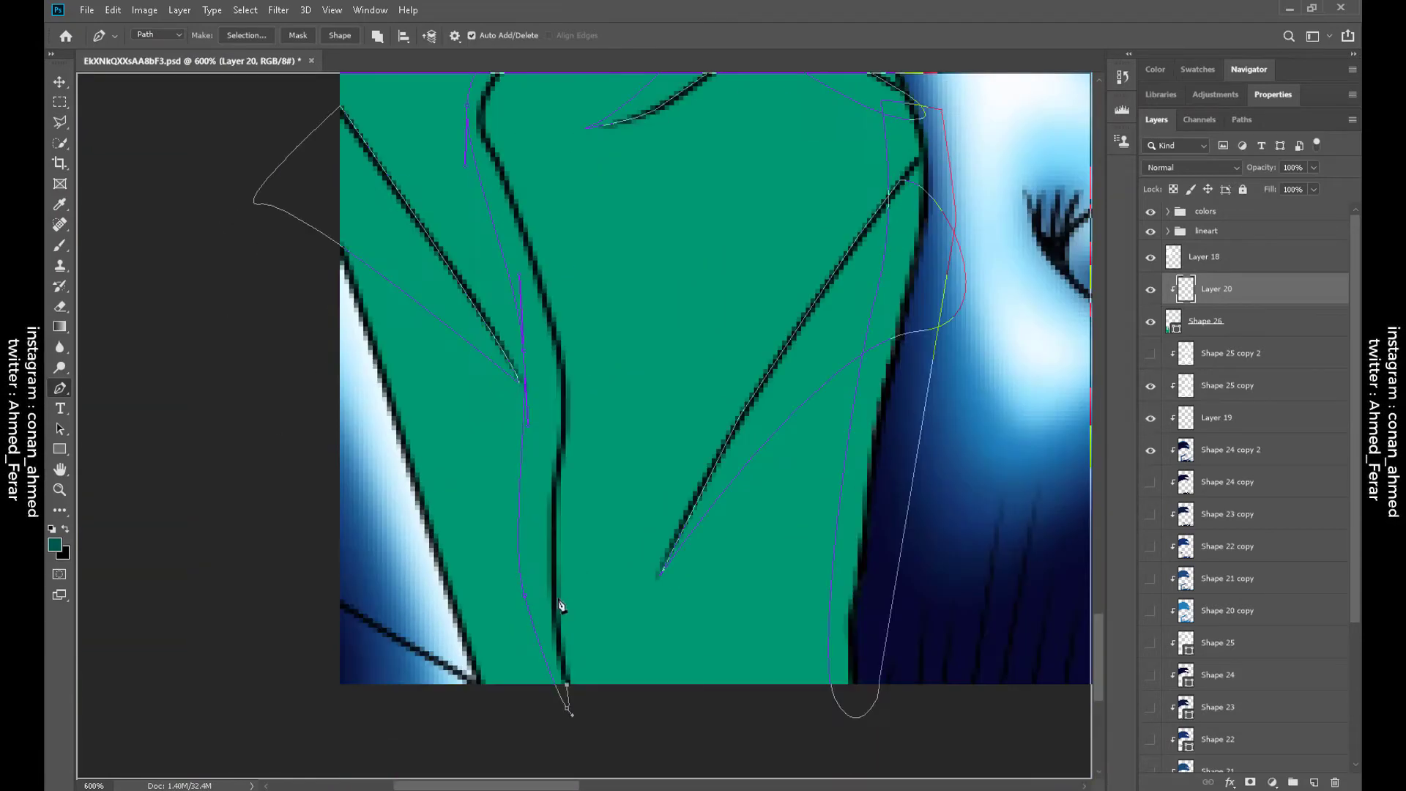
{"action": "scroll", "coordinate": [545, 296], "scroll_direction": "up", "scroll_amount": 1}
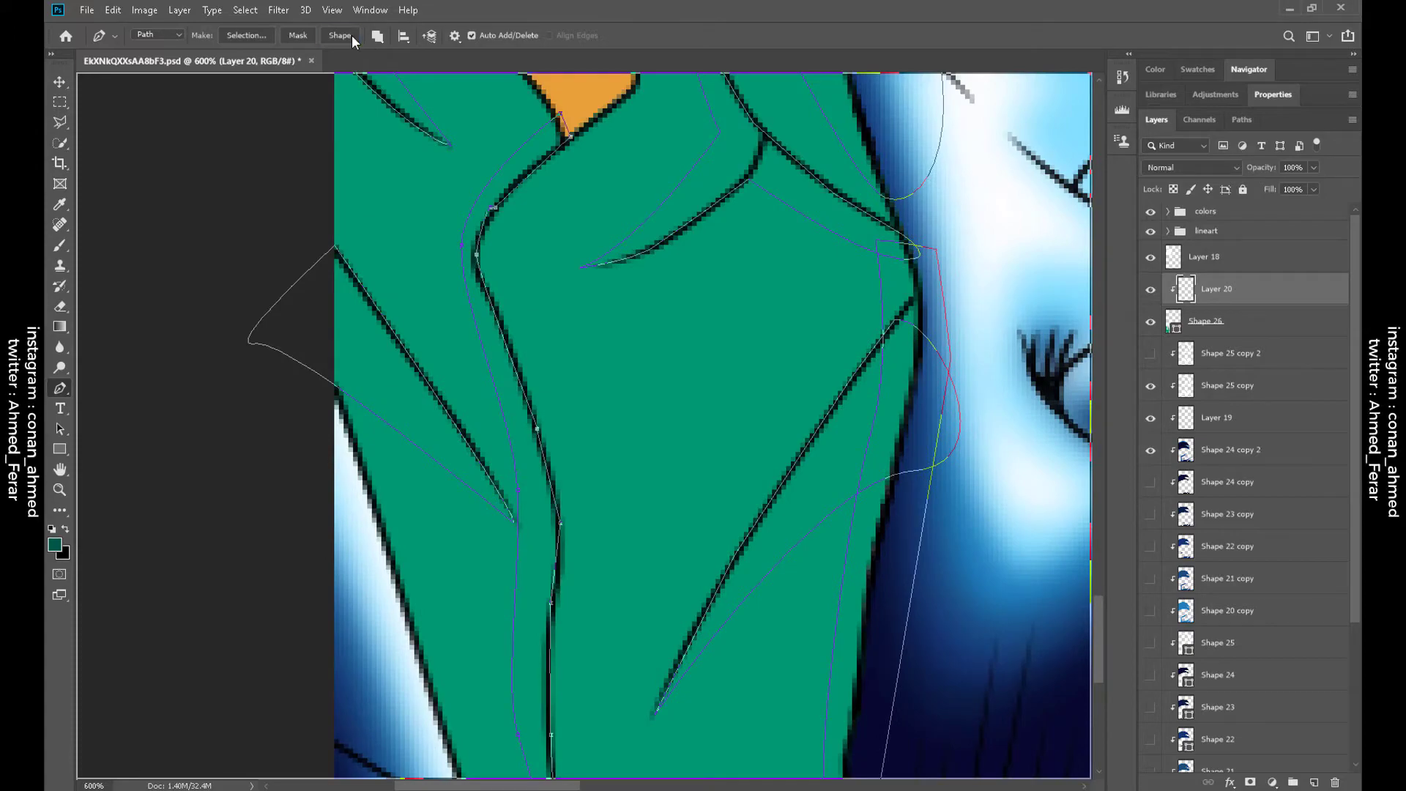
{"action": "left_click", "coordinate": [340, 35]}
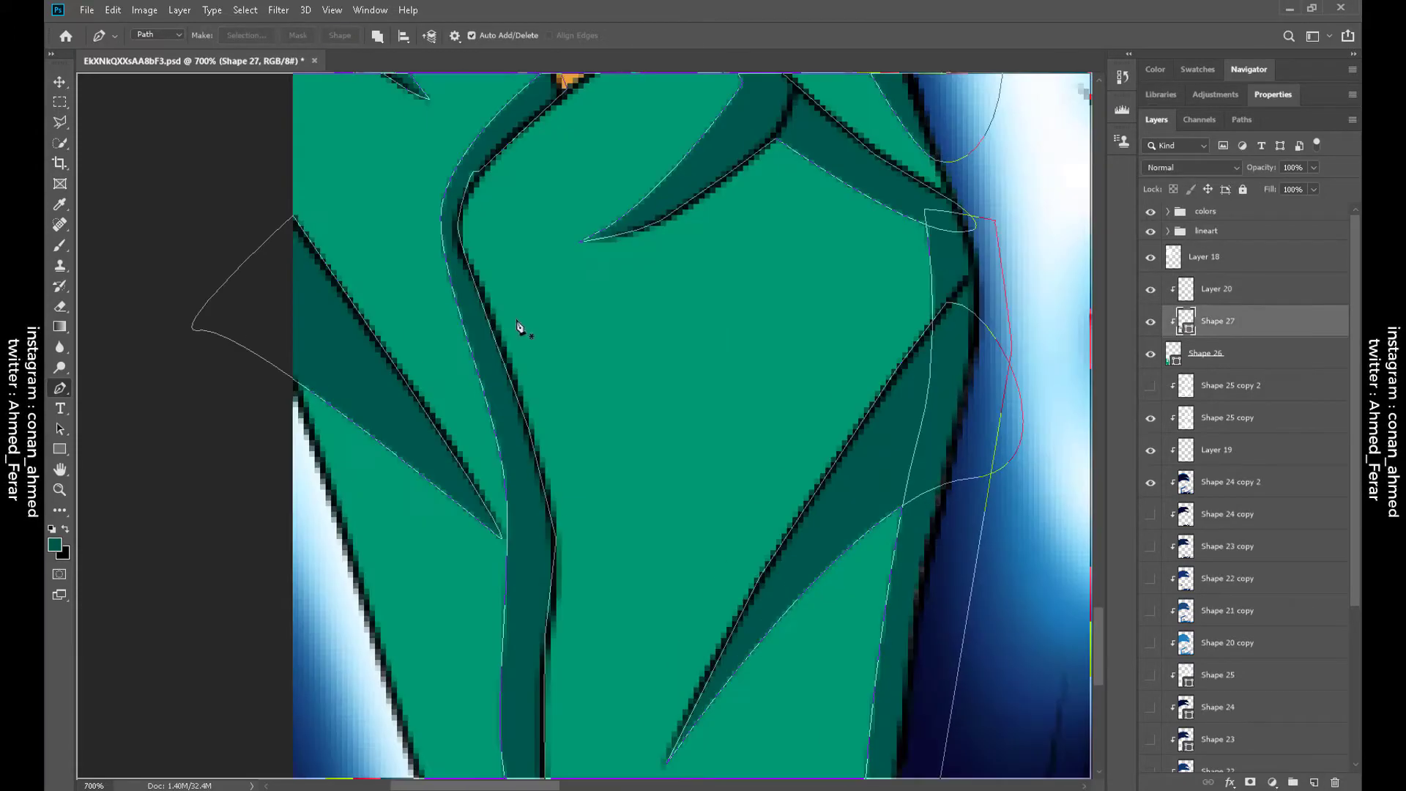
Sample a darker teal from the colour palette and outline narrower shadows at the collar and outer lower fold on the clipped Layer 20
{"action": "key", "text": "ctrl+0"}
{"action": "key", "text": "b"}
{"action": "scroll", "coordinate": [681, 395], "scroll_direction": "up", "scroll_amount": 3}
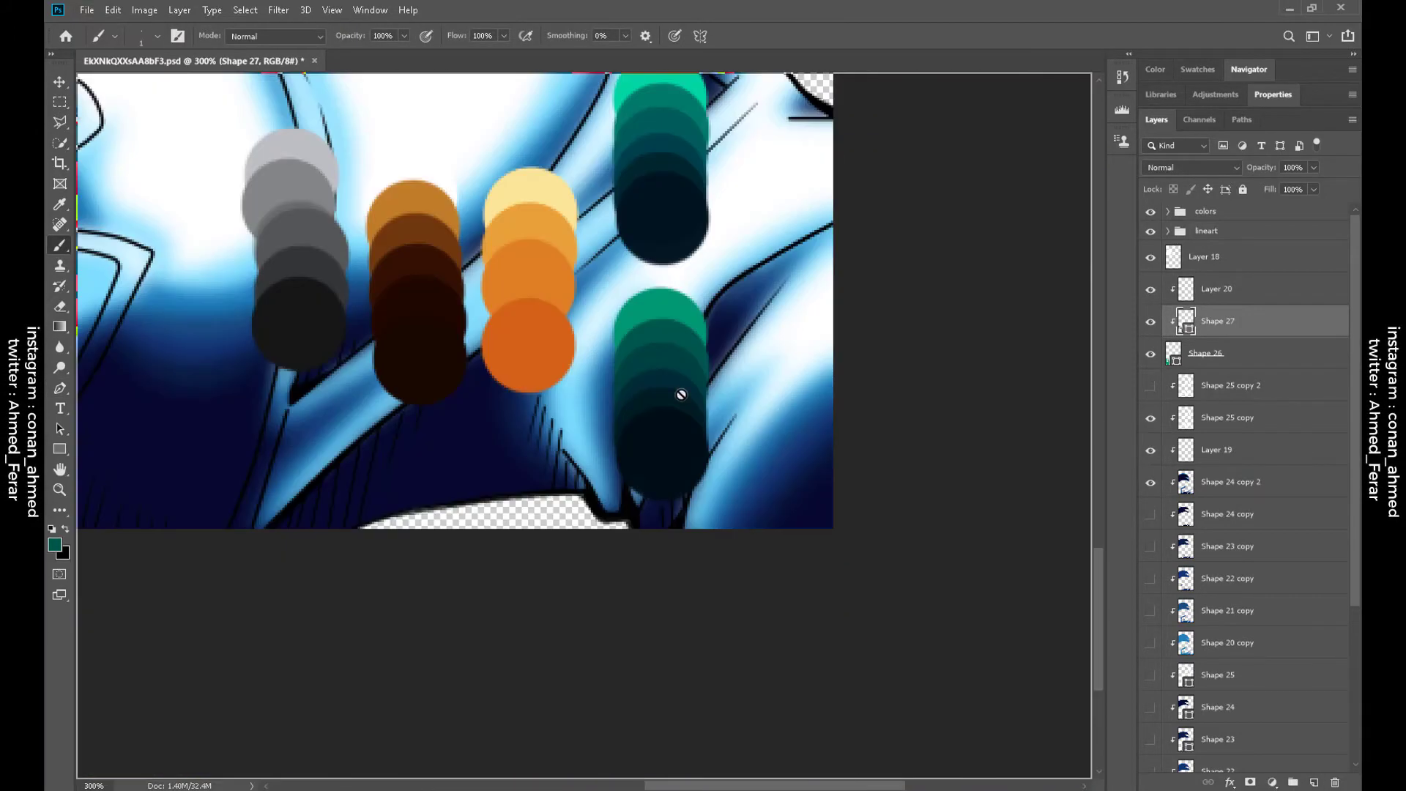
{"action": "scroll", "coordinate": [497, 361], "scroll_direction": "up", "scroll_amount": 1}
{"action": "key", "text": "alt+]"}
{"action": "key", "text": "p"}
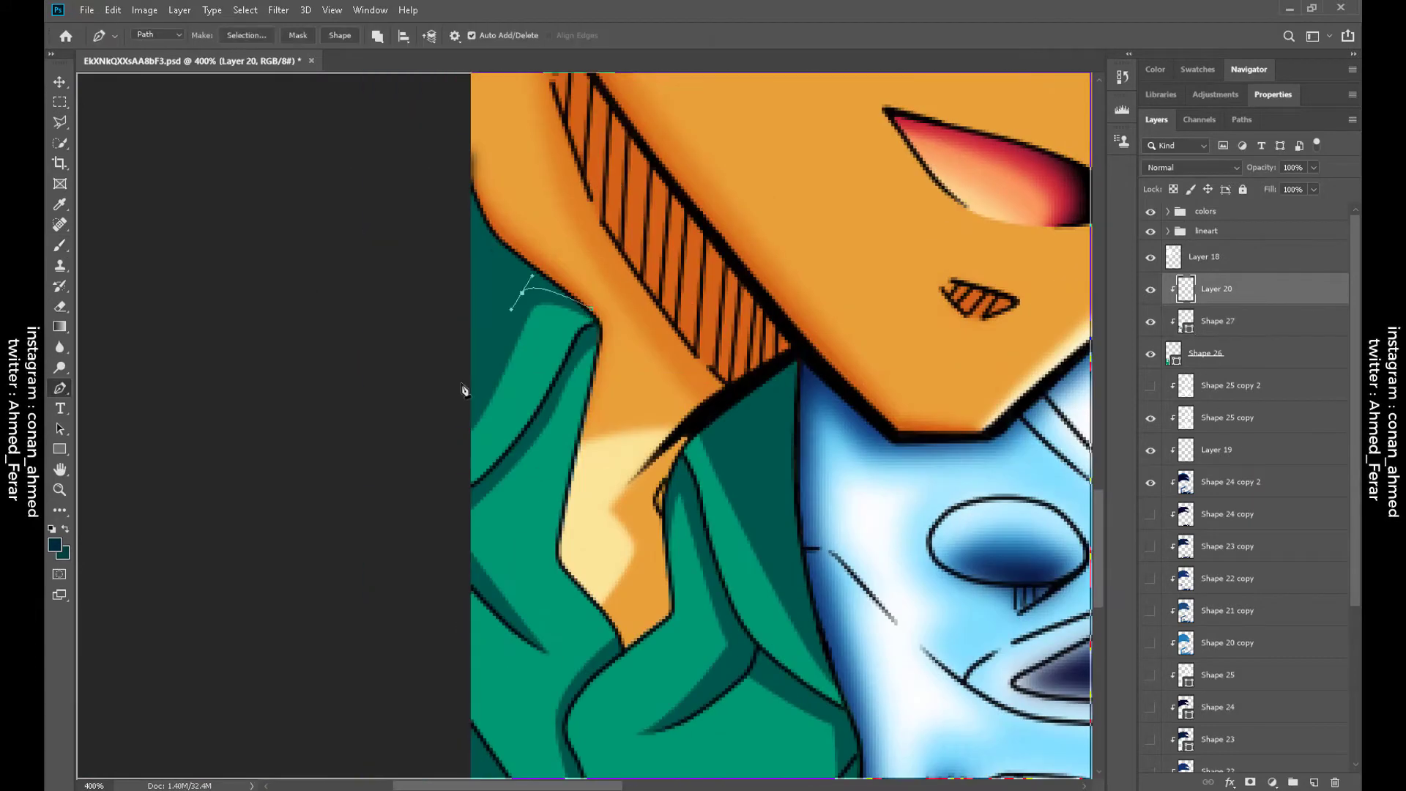
{"action": "left_click_drag", "start_coordinate": [696, 396], "coordinate": [659, 66]}
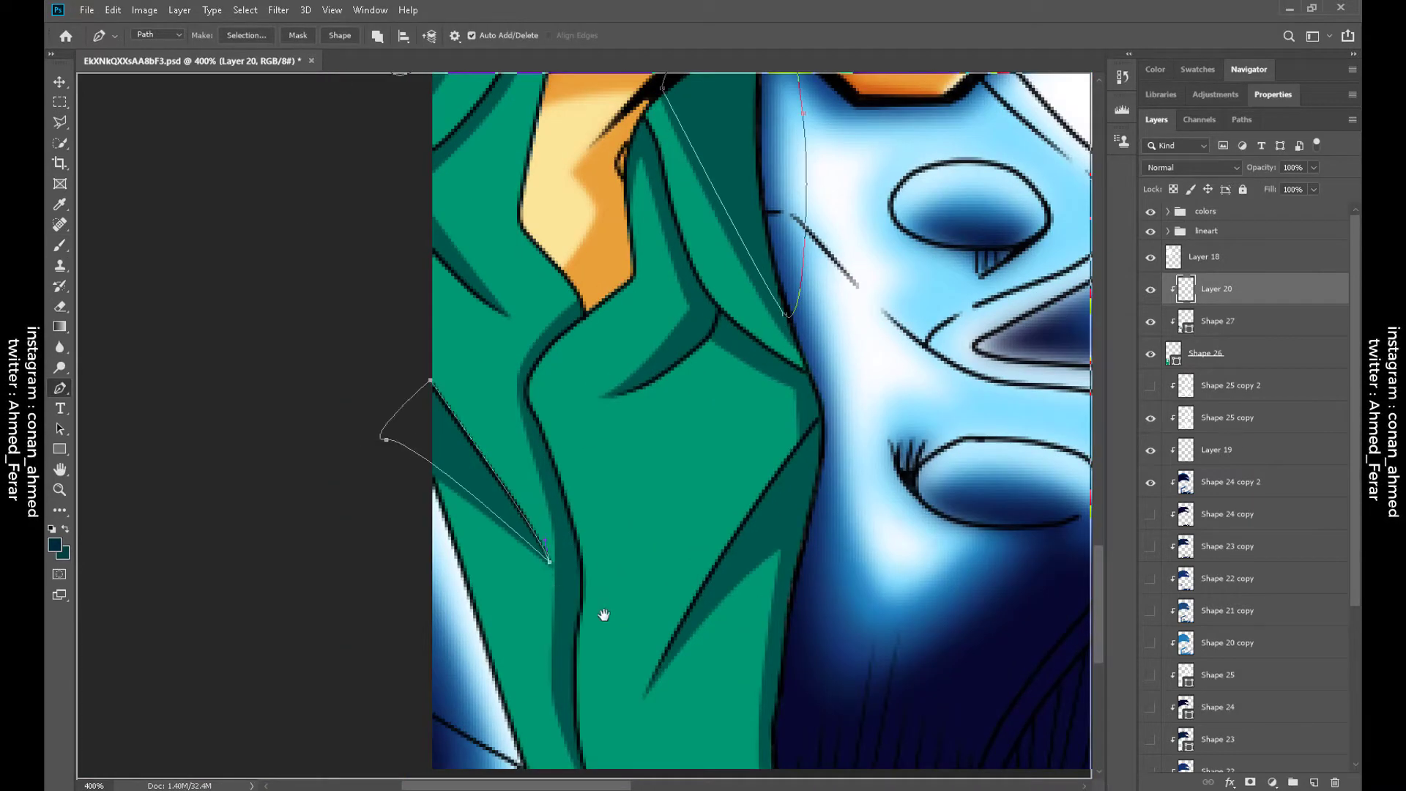
{"action": "left_click_drag", "start_coordinate": [604, 614], "coordinate": [509, 439]}
Outline the deeper shadow of the diagonal lower fold and continue it along the edge of the blue coat
{"action": "left_click", "coordinate": [561, 497]}
{"action": "left_click_drag", "start_coordinate": [696, 342], "coordinate": [730, 329]}
{"action": "left_click", "coordinate": [725, 250]}
{"action": "scroll", "coordinate": [725, 250], "scroll_direction": "up", "scroll_amount": 4}
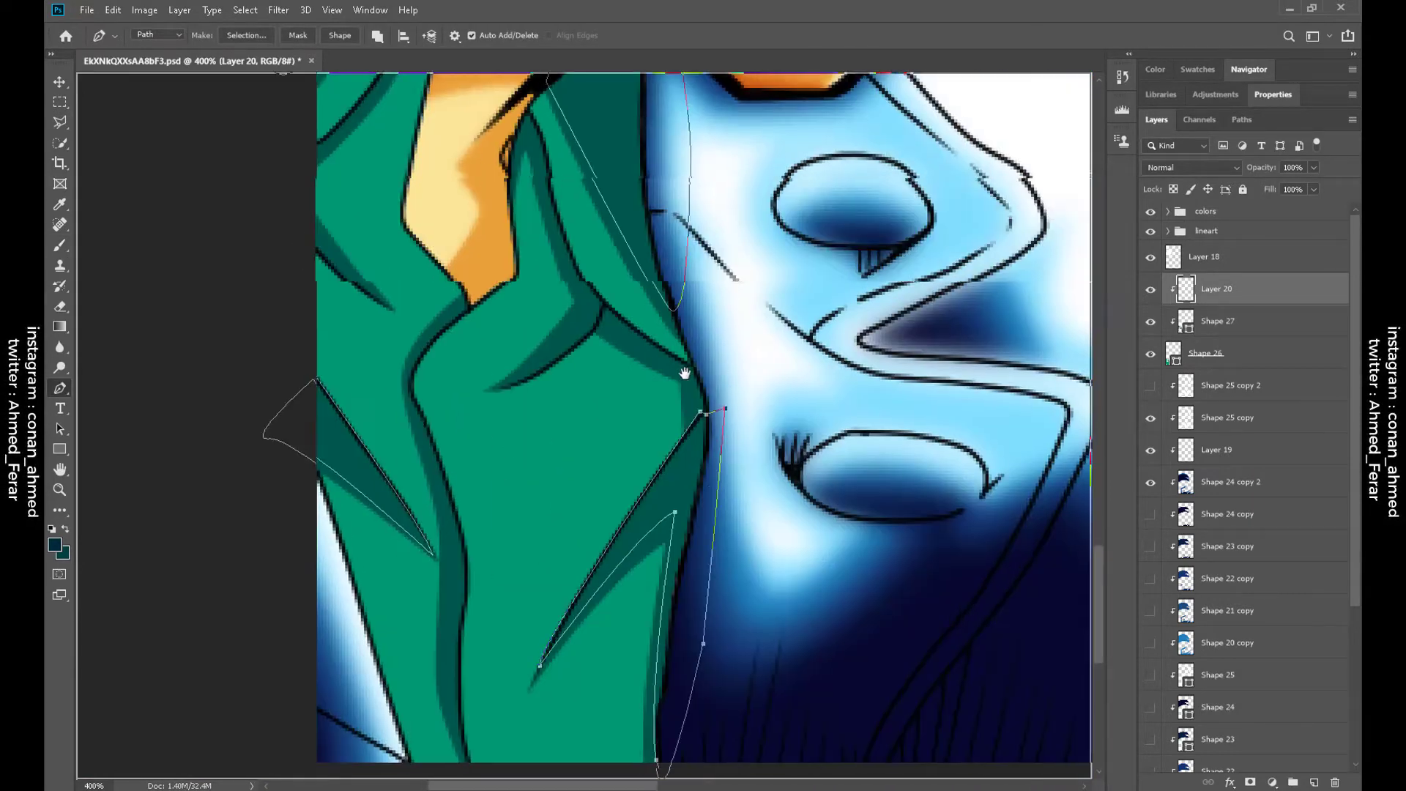
{"action": "scroll", "coordinate": [461, 300], "scroll_direction": "up", "scroll_amount": 5}
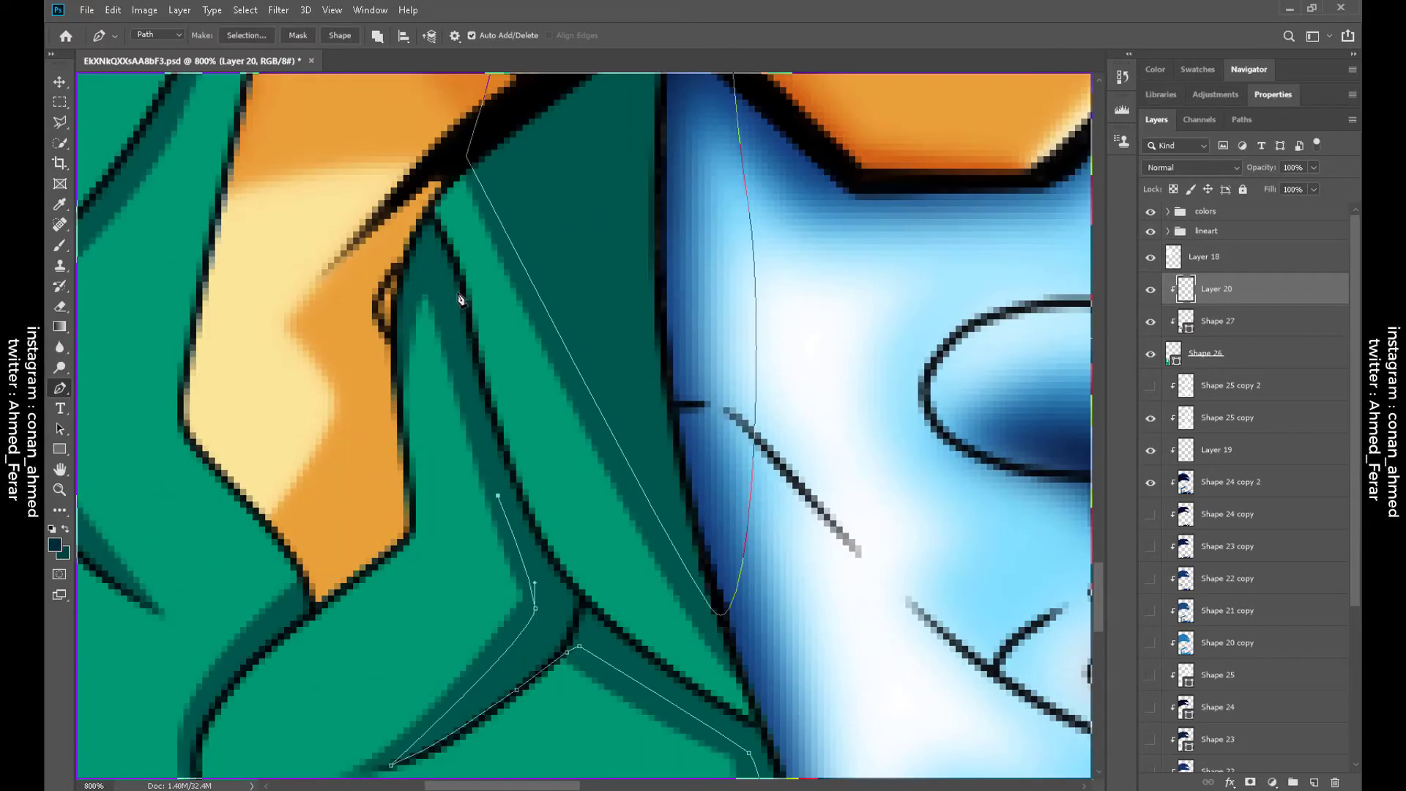
Outline the deeper shadow along the forked fold and the long centre fold, and turn the paths into a dark teal shape
{"action": "scroll", "coordinate": [706, 540], "scroll_direction": "down", "scroll_amount": 5}
{"action": "scroll", "coordinate": [710, 211], "scroll_direction": "left", "scroll_amount": 5}
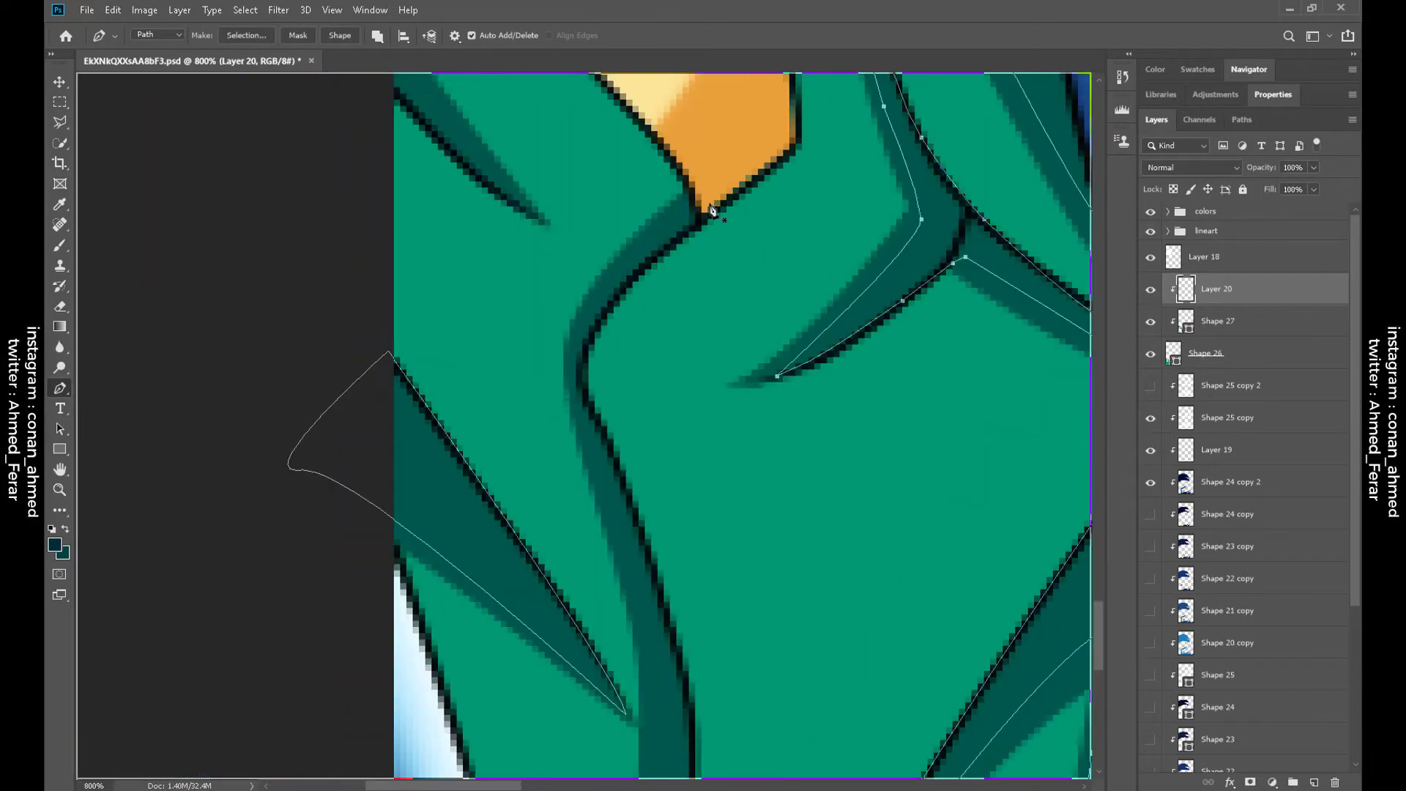
{"action": "left_click", "coordinate": [592, 452]}
{"action": "left_click", "coordinate": [636, 529]}
{"action": "scroll", "coordinate": [618, 628], "scroll_direction": "down", "scroll_amount": 4}
{"action": "scroll", "coordinate": [618, 314], "scroll_direction": "down", "scroll_amount": 2}
{"action": "scroll", "coordinate": [590, 383], "scroll_direction": "up", "scroll_amount": 6}
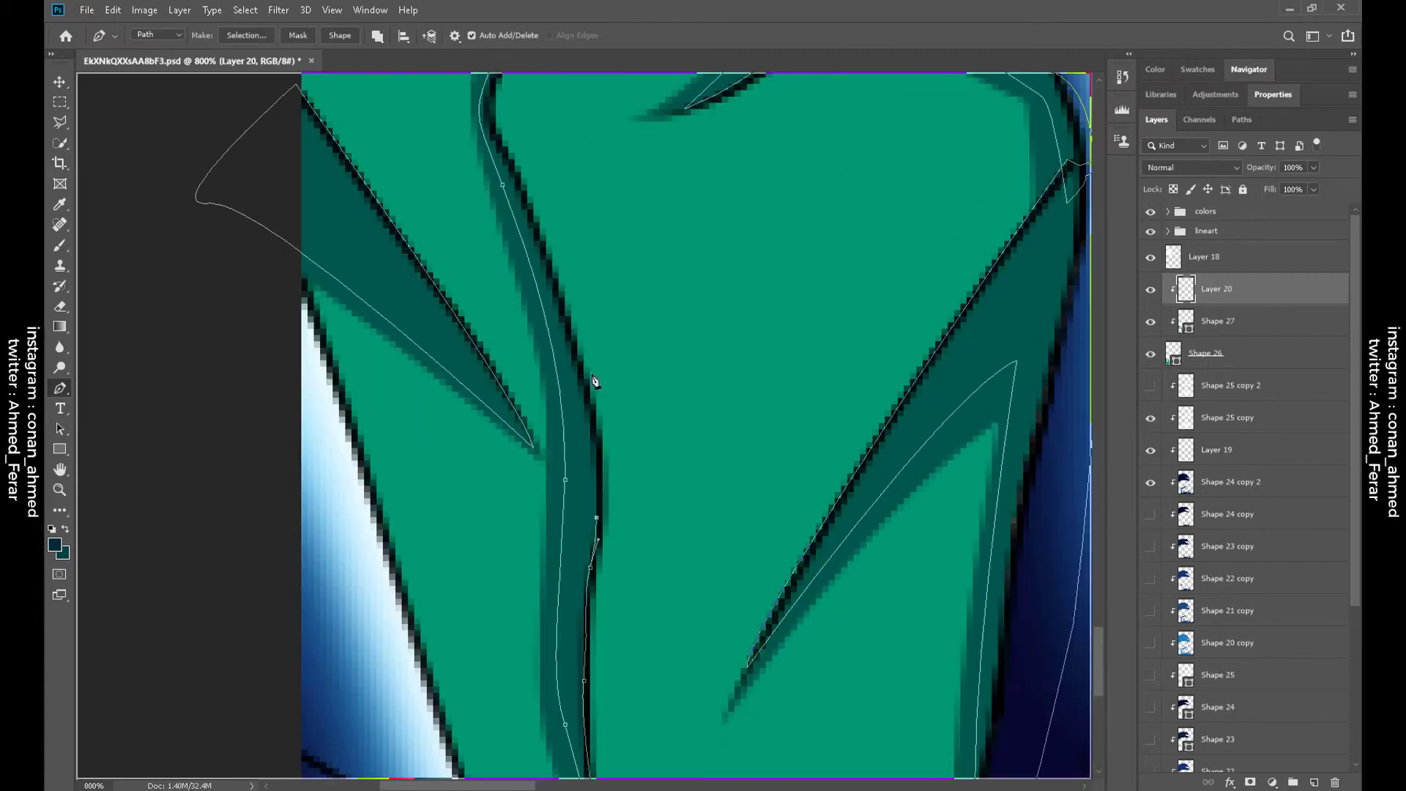
{"action": "scroll", "coordinate": [528, 483], "scroll_direction": "up", "scroll_amount": 1}
{"action": "scroll", "coordinate": [527, 483], "scroll_direction": "down", "scroll_amount": 2}
{"action": "left_click", "coordinate": [339, 35]}
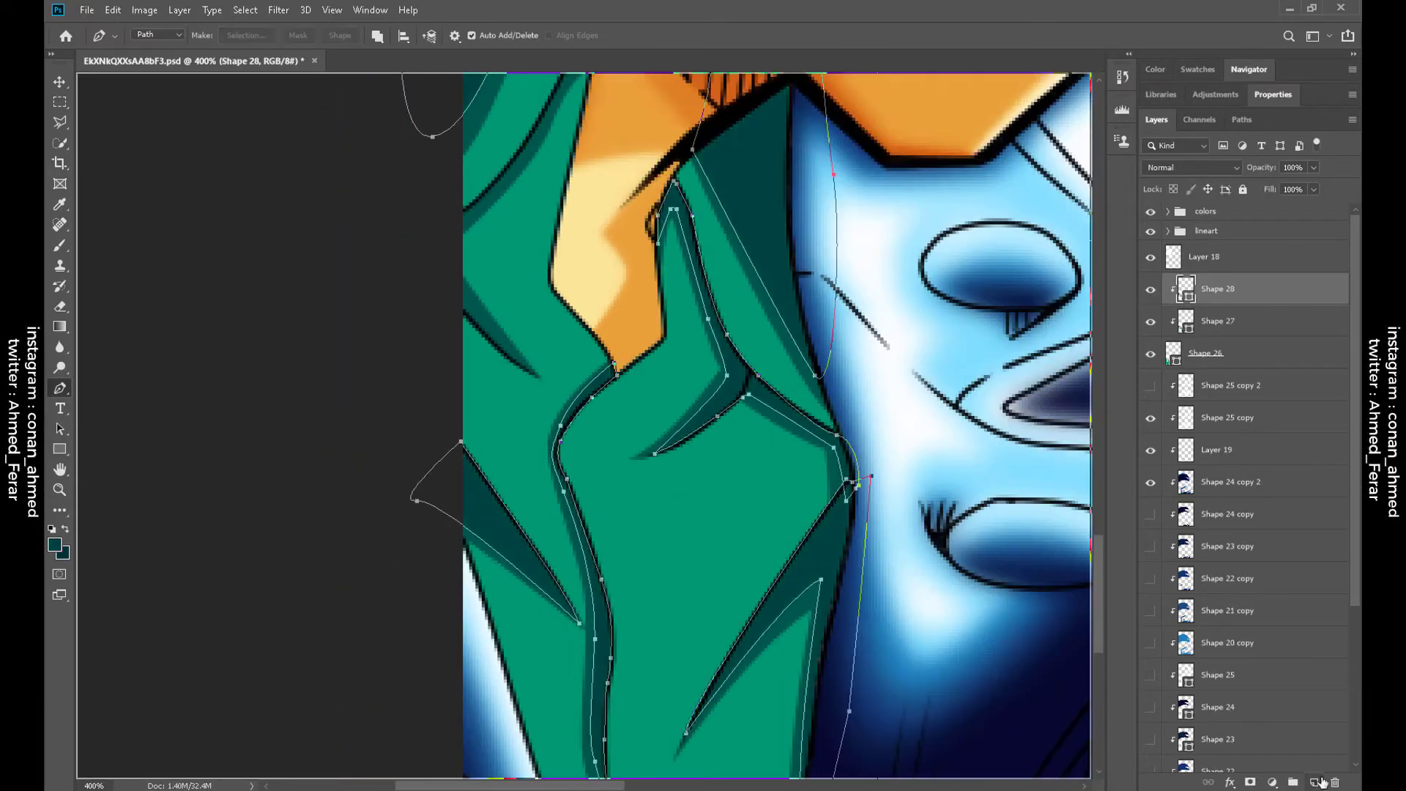
Start a third, darker set of shadow paths on a new clipped layer at the collar and beside the neck
{"action": "scroll", "coordinate": [574, 417], "scroll_direction": "up", "scroll_amount": 4}
{"action": "scroll", "coordinate": [574, 417], "scroll_direction": "right", "scroll_amount": 2}
{"action": "key", "text": "ctrl+z"}
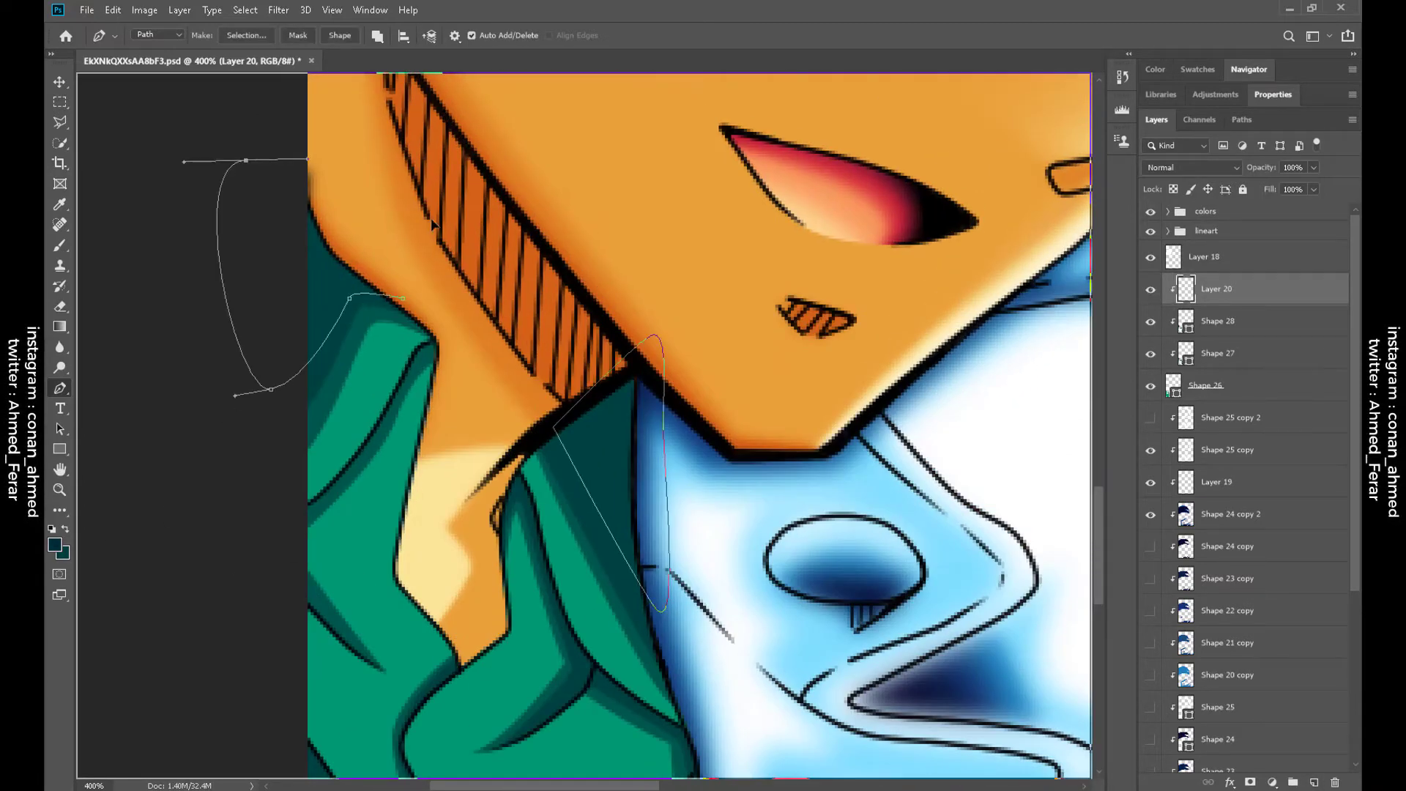
{"action": "scroll", "coordinate": [434, 225], "scroll_direction": "down", "scroll_amount": 4}
{"action": "scroll", "coordinate": [373, 357], "scroll_direction": "left", "scroll_amount": 1}
{"action": "scroll", "coordinate": [496, 376], "scroll_direction": "up", "scroll_amount": 4}
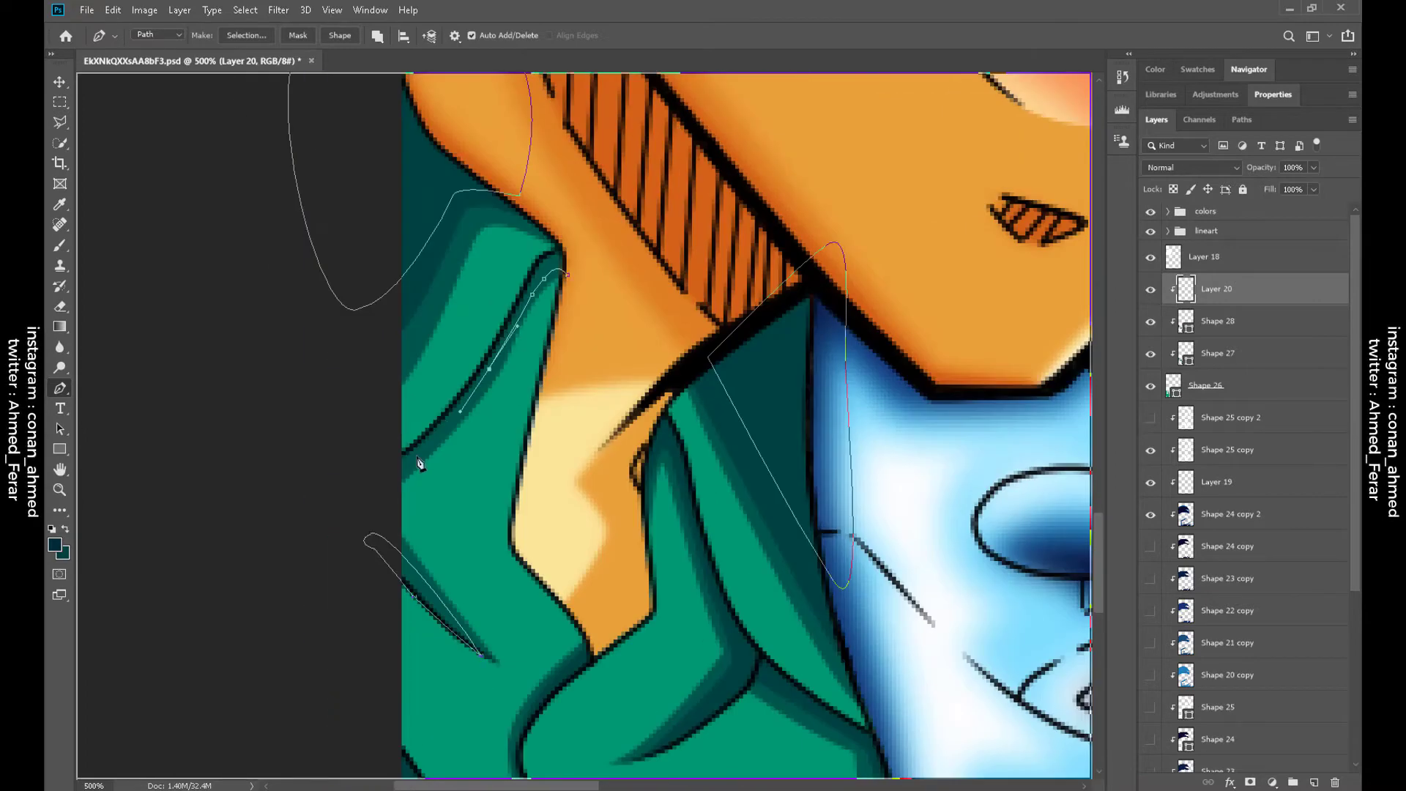
Outline the third-level shadows on the forked fold, lower folds and centre fold, and turn the paths into a darker shape
{"action": "scroll", "coordinate": [502, 326], "scroll_direction": "down", "scroll_amount": 4}
{"action": "scroll", "coordinate": [643, 471], "scroll_direction": "right", "scroll_amount": 1}
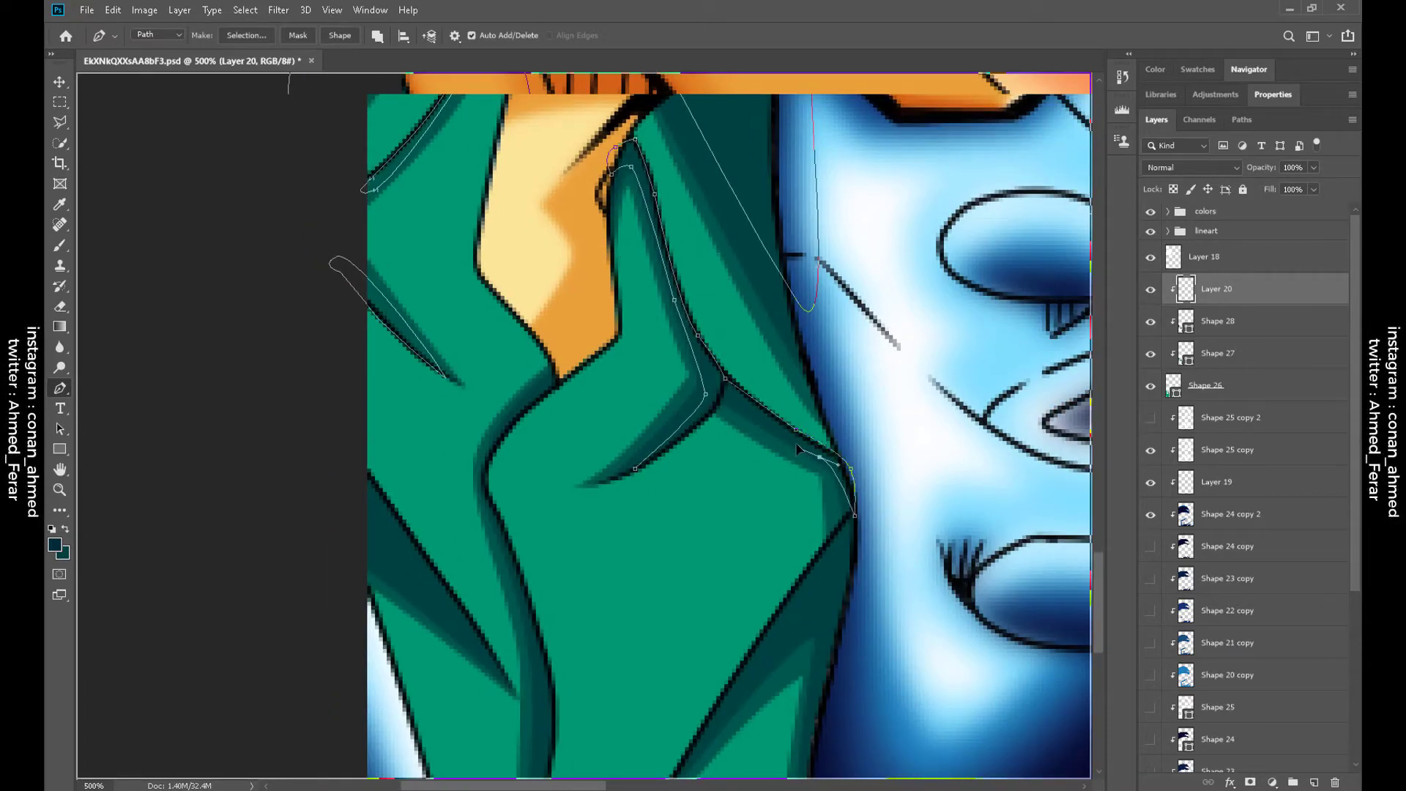
{"action": "scroll", "coordinate": [725, 403], "scroll_direction": "down", "scroll_amount": 3}
{"action": "scroll", "coordinate": [769, 487], "scroll_direction": "right", "scroll_amount": 1}
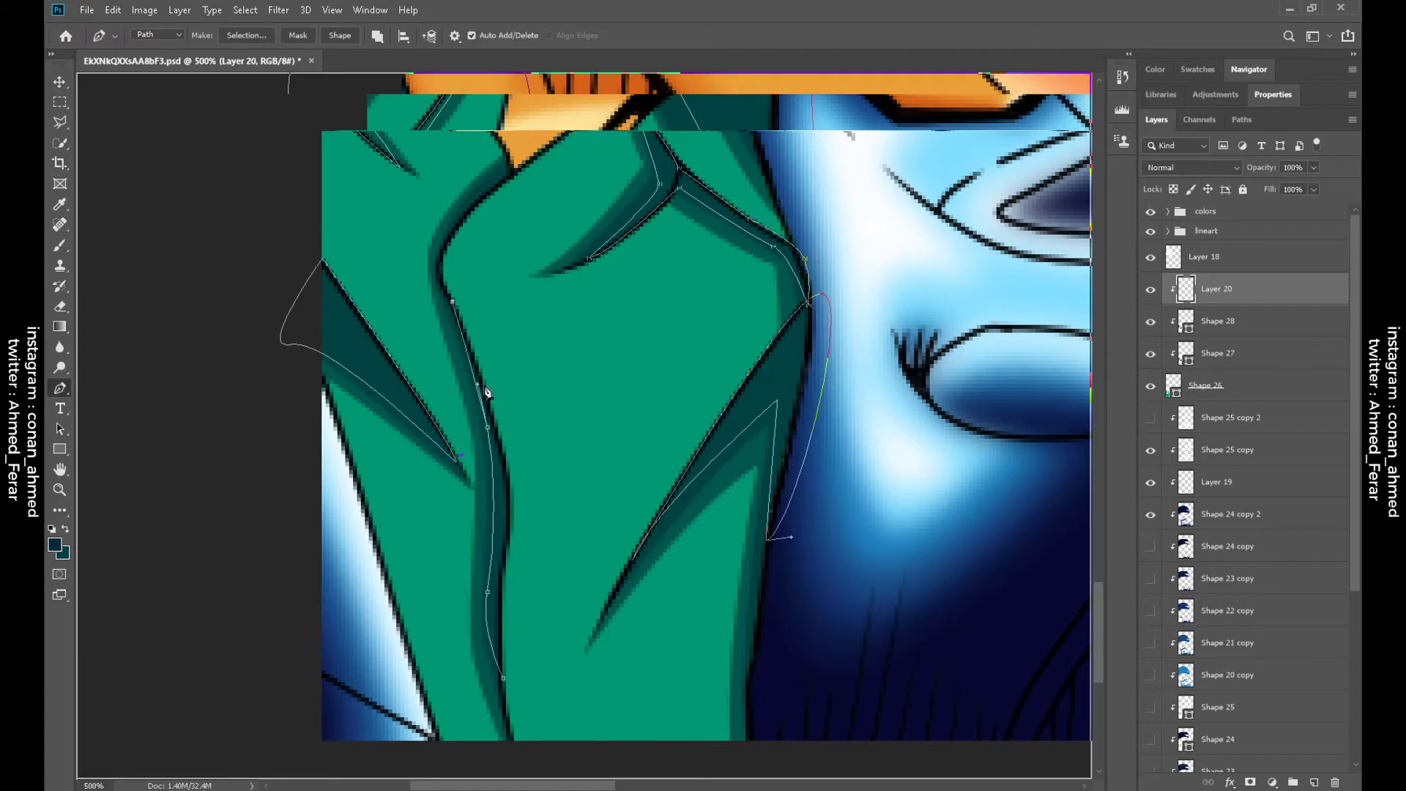
{"action": "scroll", "coordinate": [503, 687], "scroll_direction": "up", "scroll_amount": 3}
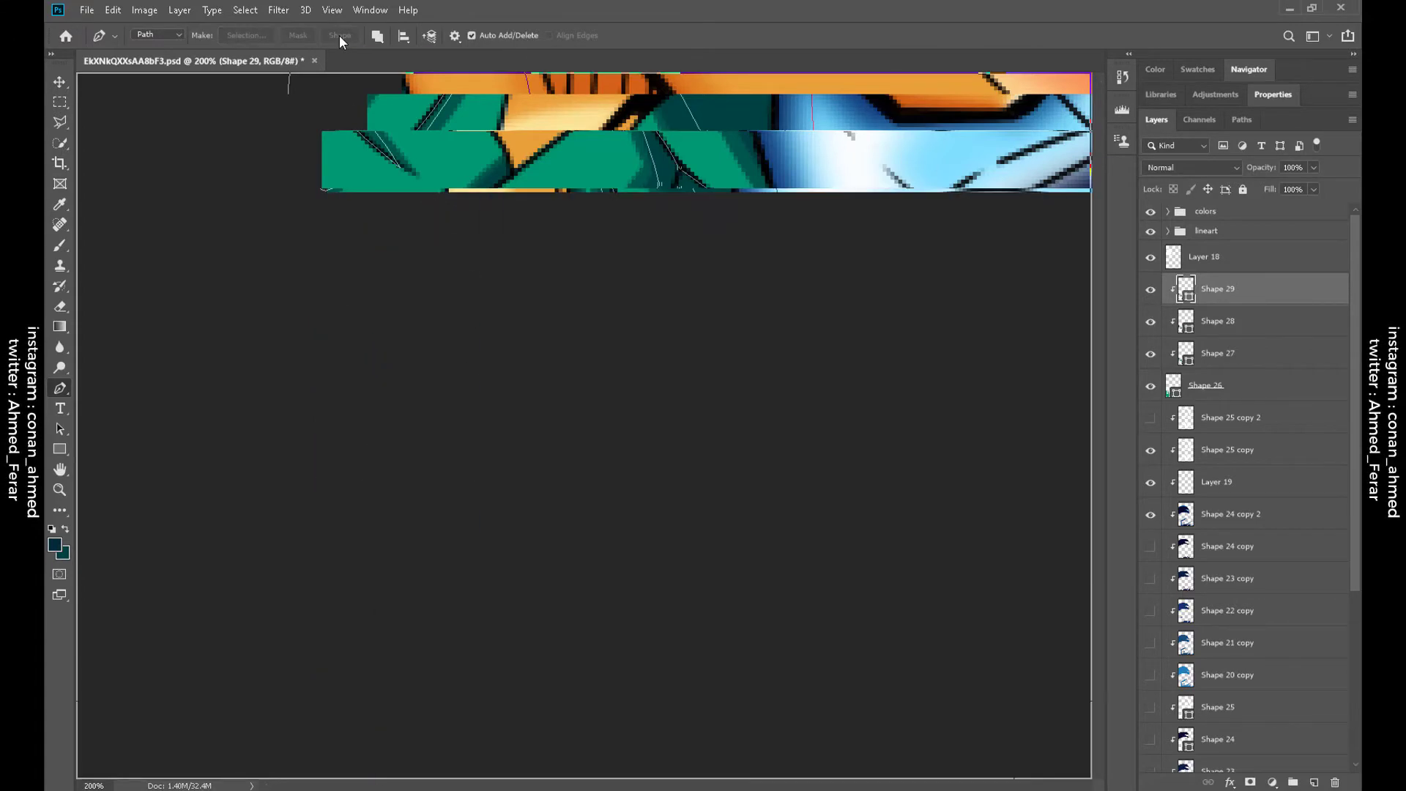
{"action": "left_click", "coordinate": [340, 35]}
Outline the deepest, thinnest shadows at the coat-side collar and the forked fold on a clipped Layer 20 in near-black teal
{"action": "scroll", "coordinate": [586, 424], "scroll_direction": "down", "scroll_amount": 1}
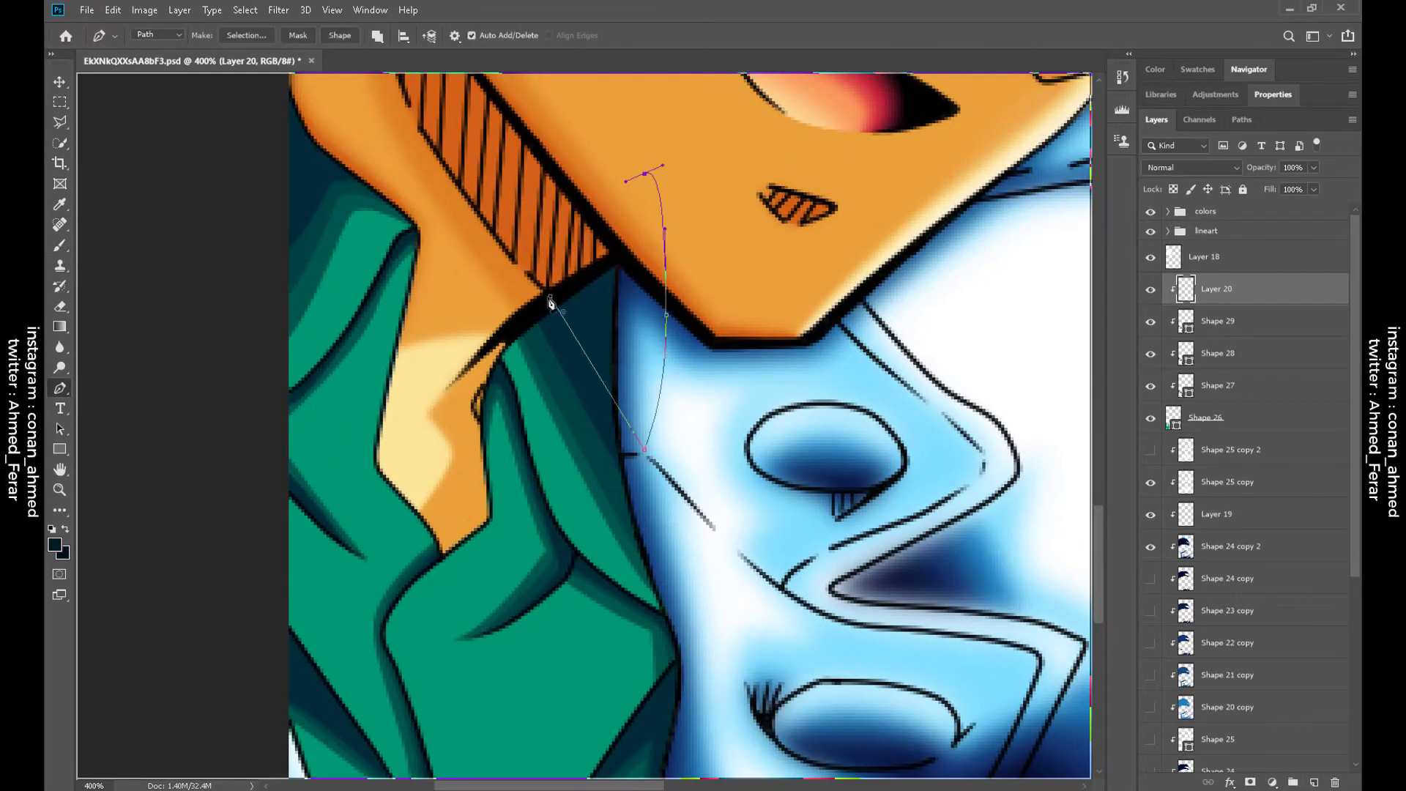
{"action": "scroll", "coordinate": [487, 376], "scroll_direction": "up", "scroll_amount": 1}
{"action": "scroll", "coordinate": [512, 371], "scroll_direction": "down", "scroll_amount": 5}
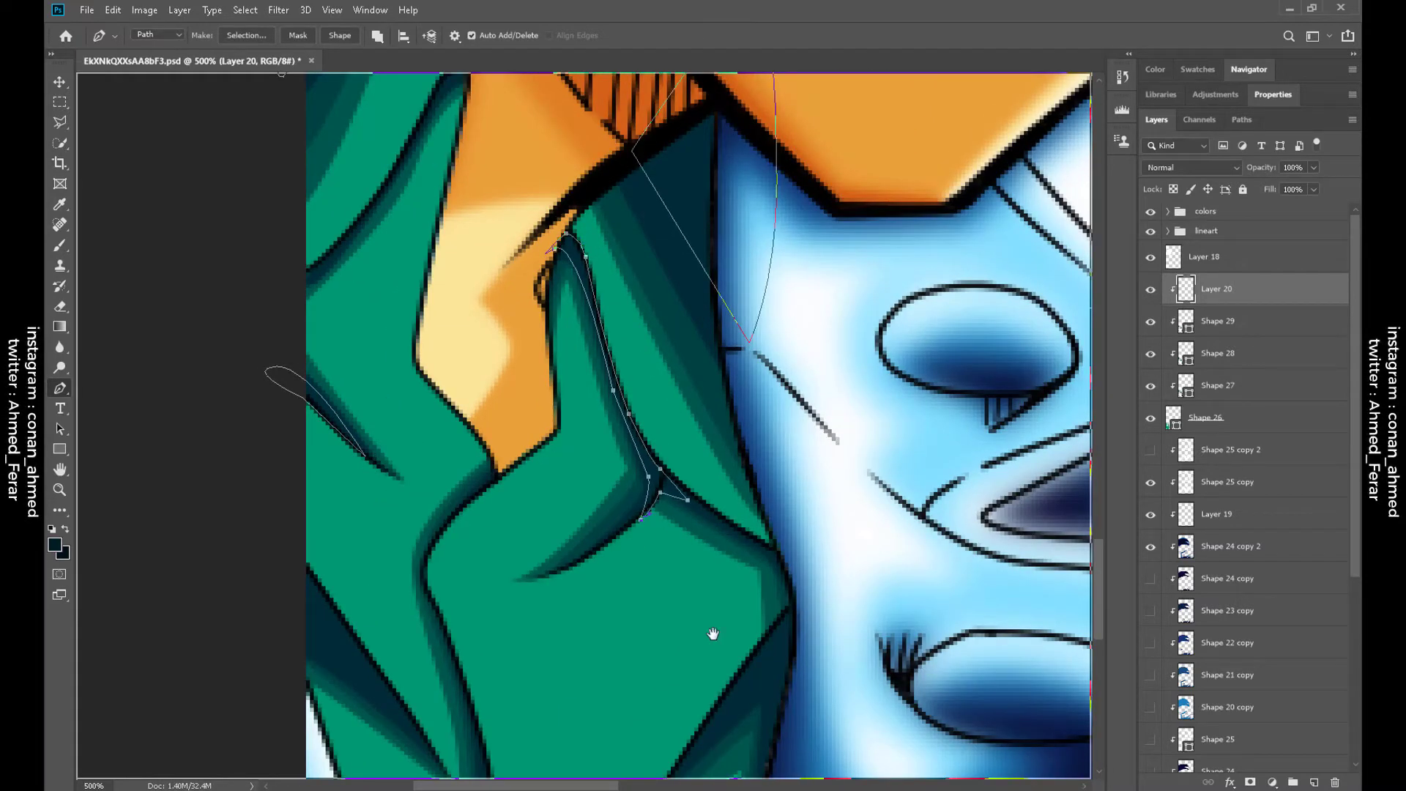
{"action": "left_click_drag", "start_coordinate": [713, 634], "coordinate": [718, 397]}
Outline the deepest shadows of the two lower diagonal folds and turn the paths into a near-black shape
{"action": "left_click", "coordinate": [665, 558]}
{"action": "left_click", "coordinate": [764, 452]}
{"action": "left_click_drag", "start_coordinate": [404, 623], "coordinate": [421, 586]}
{"action": "left_click", "coordinate": [340, 35]}
{"action": "double_click", "coordinate": [1186, 289]}
{"action": "key", "text": "Return"}
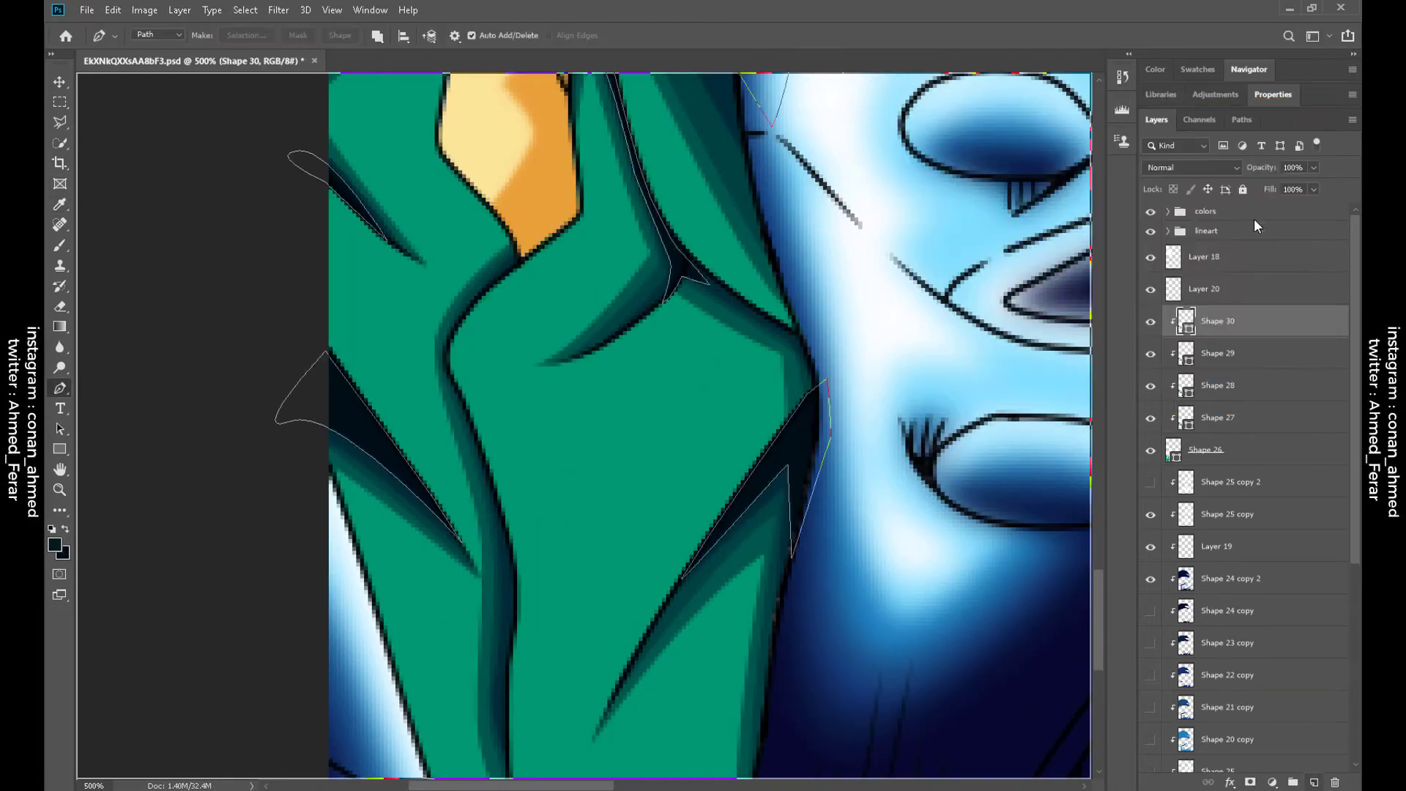
Create a layer clipped to the shirt, outline highlight areas between the folds, and turn them into a white shape
{"action": "left_click", "coordinate": [1314, 782]}
{"action": "key", "text": "ctrl+alt+g"}
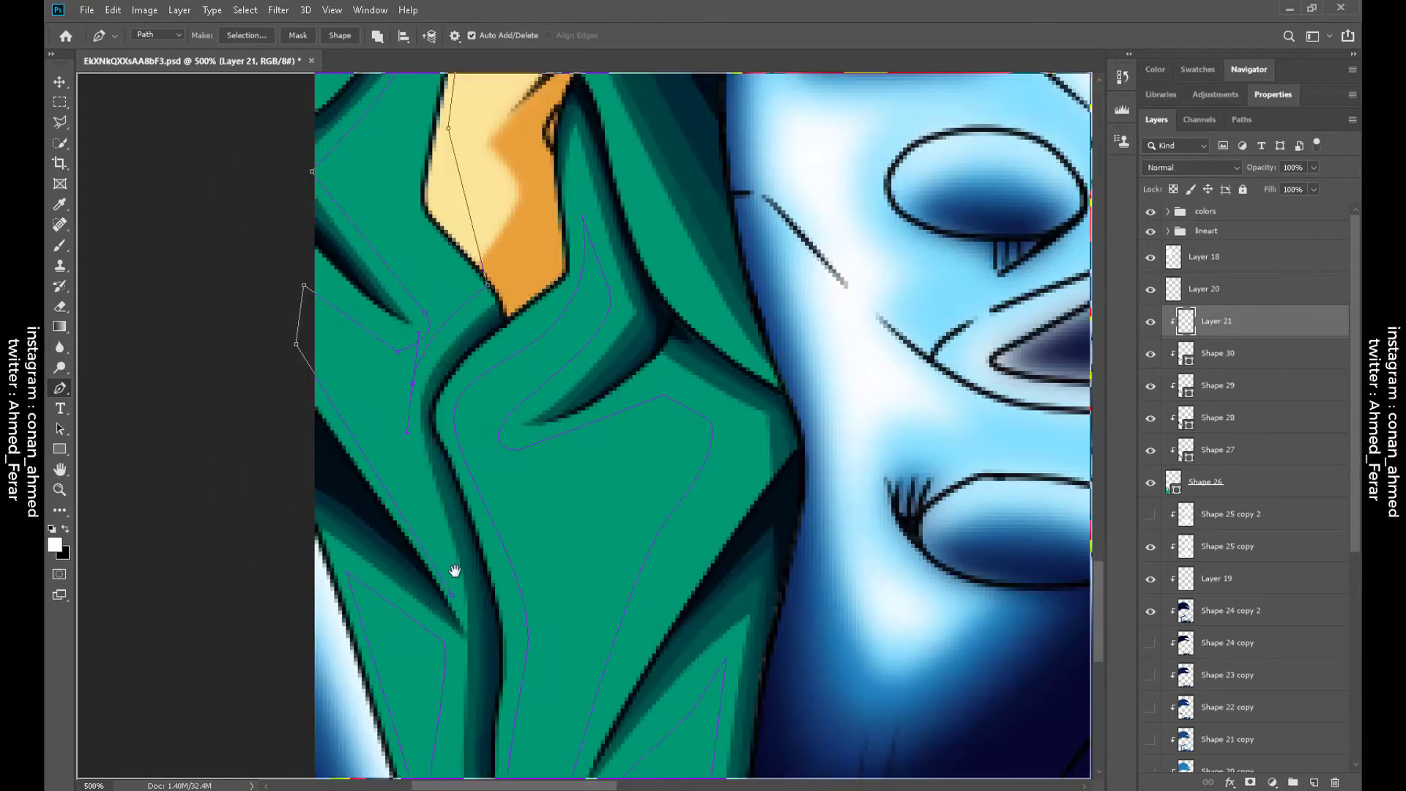
{"action": "scroll", "coordinate": [418, 388], "scroll_direction": "up", "scroll_amount": 3}
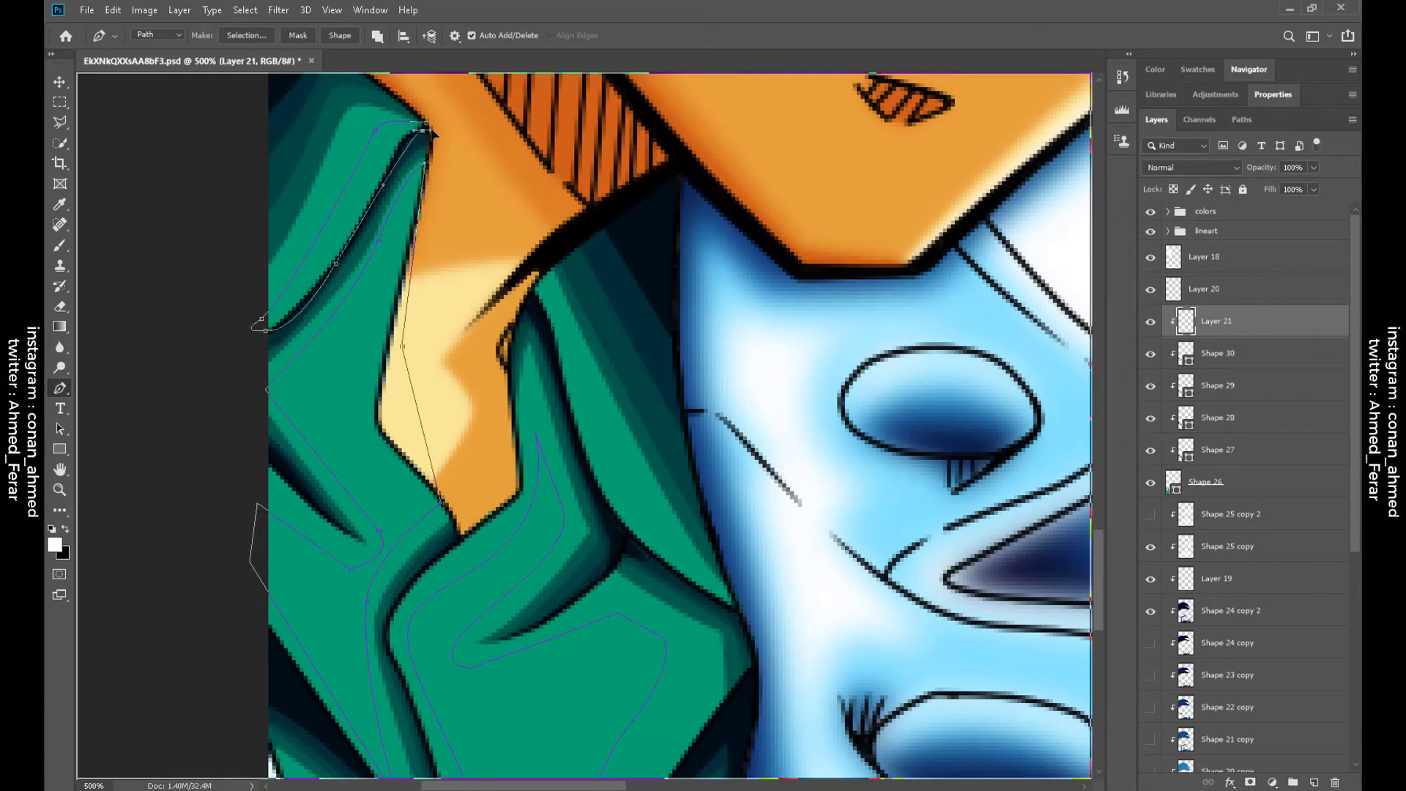
{"action": "scroll", "coordinate": [576, 277], "scroll_direction": "up", "scroll_amount": 2}
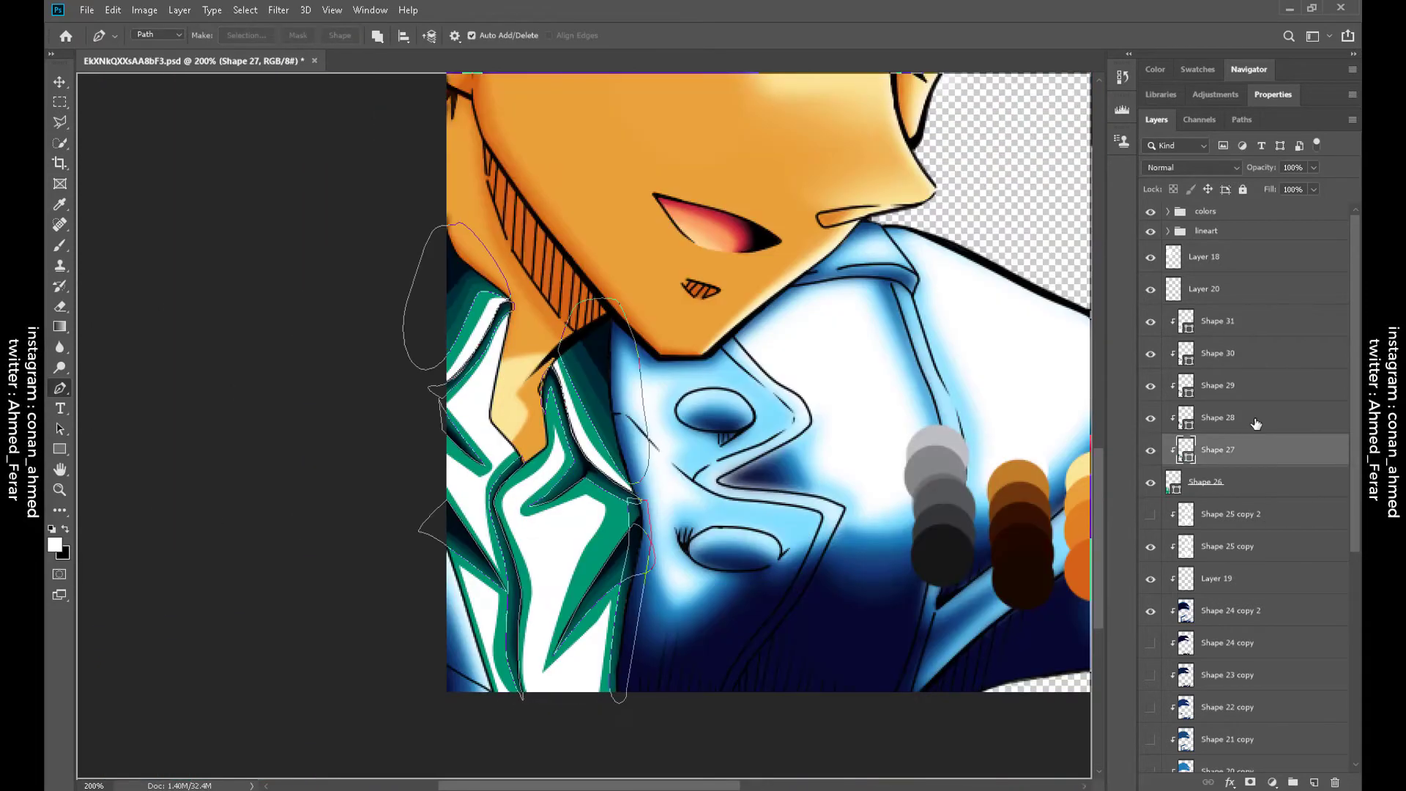
Rasterize the layers Shape 27 to Shape 31 and soften the Shape 27 shadow edges with the Blur tool at 25% strength
{"action": "right_click", "coordinate": [1245, 320]}
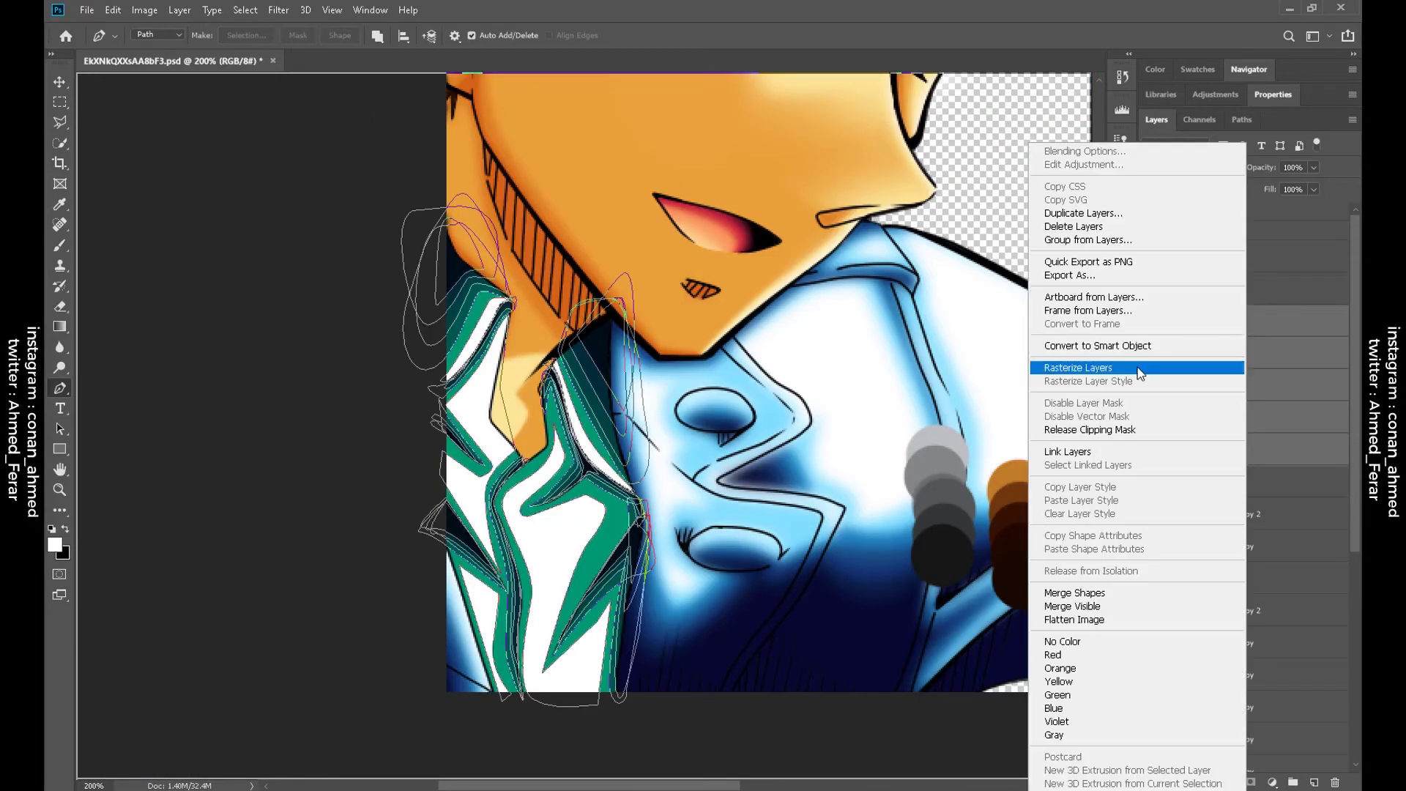
{"action": "left_click", "coordinate": [1137, 367]}
{"action": "left_click", "coordinate": [1216, 450]}
{"action": "key", "text": "r"}
{"action": "scroll", "coordinate": [630, 564], "scroll_direction": "up", "scroll_amount": 4}
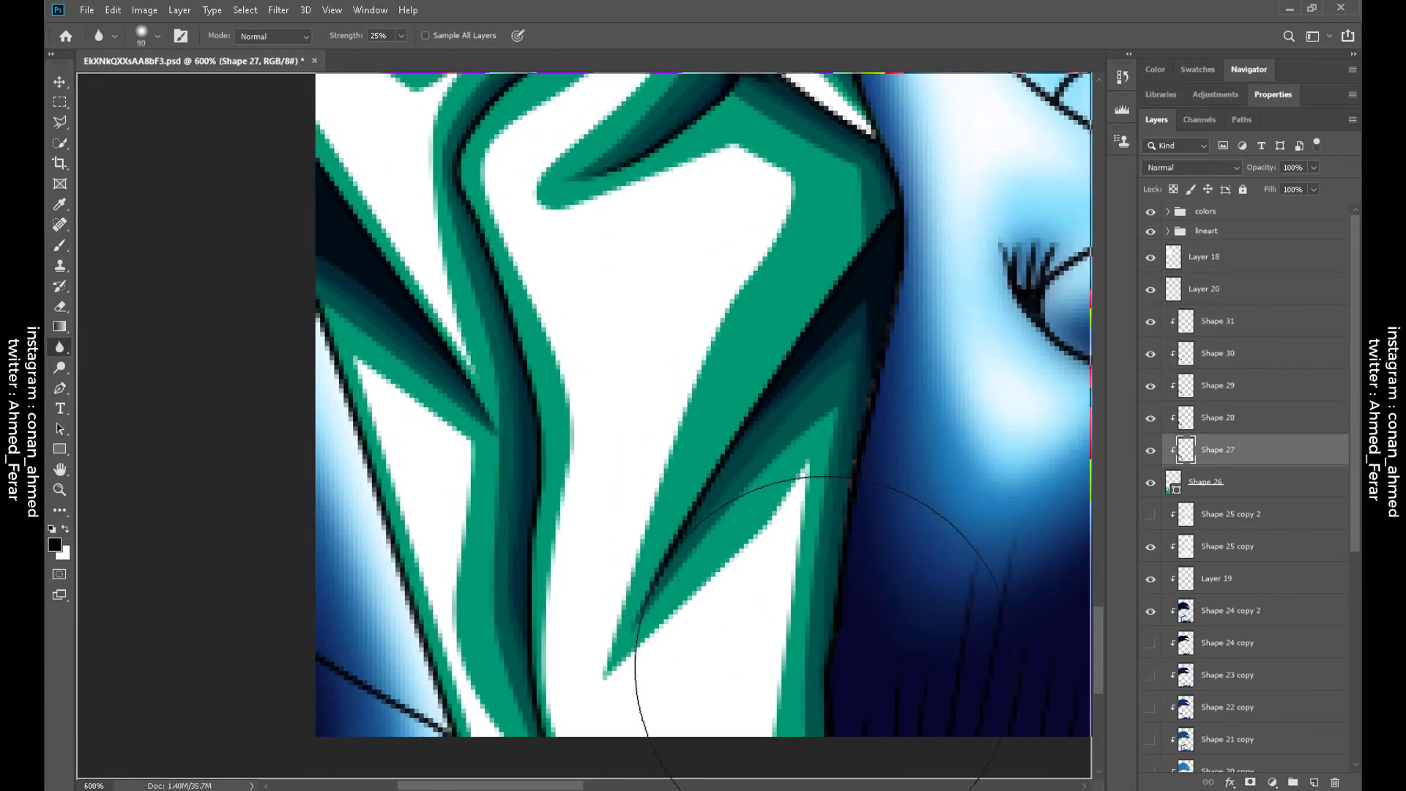
{"action": "scroll", "coordinate": [657, 563], "scroll_direction": "down", "scroll_amount": 3}
{"action": "scroll", "coordinate": [502, 393], "scroll_direction": "up", "scroll_amount": 3}
{"action": "scroll", "coordinate": [660, 408], "scroll_direction": "left", "scroll_amount": 3}
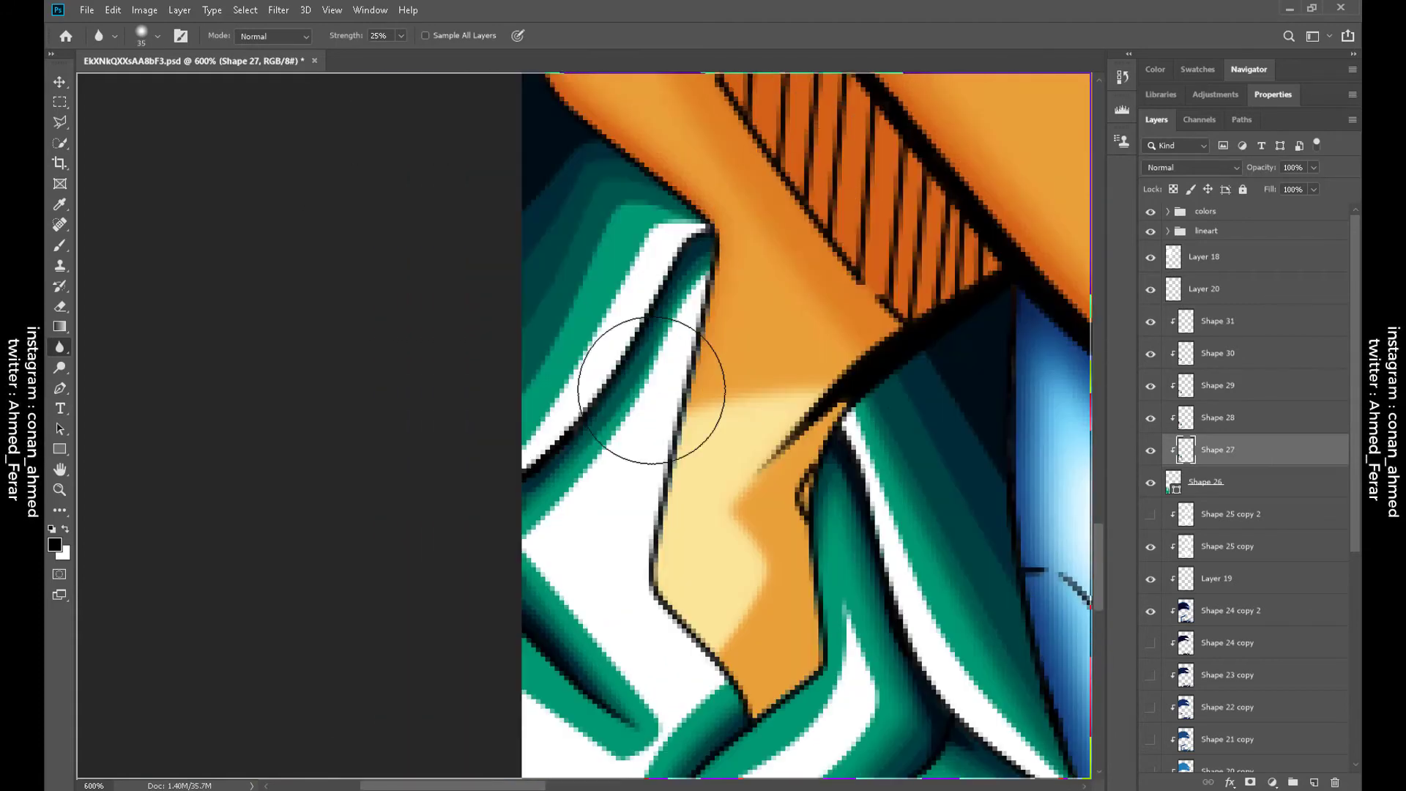
Blur the shadow edges on the Shape 28 layer along all the shirt folds
{"action": "left_click", "coordinate": [1233, 414]}
{"action": "scroll", "coordinate": [612, 369], "scroll_direction": "down", "scroll_amount": 5}
{"action": "scroll", "coordinate": [668, 251], "scroll_direction": "up", "scroll_amount": 5}
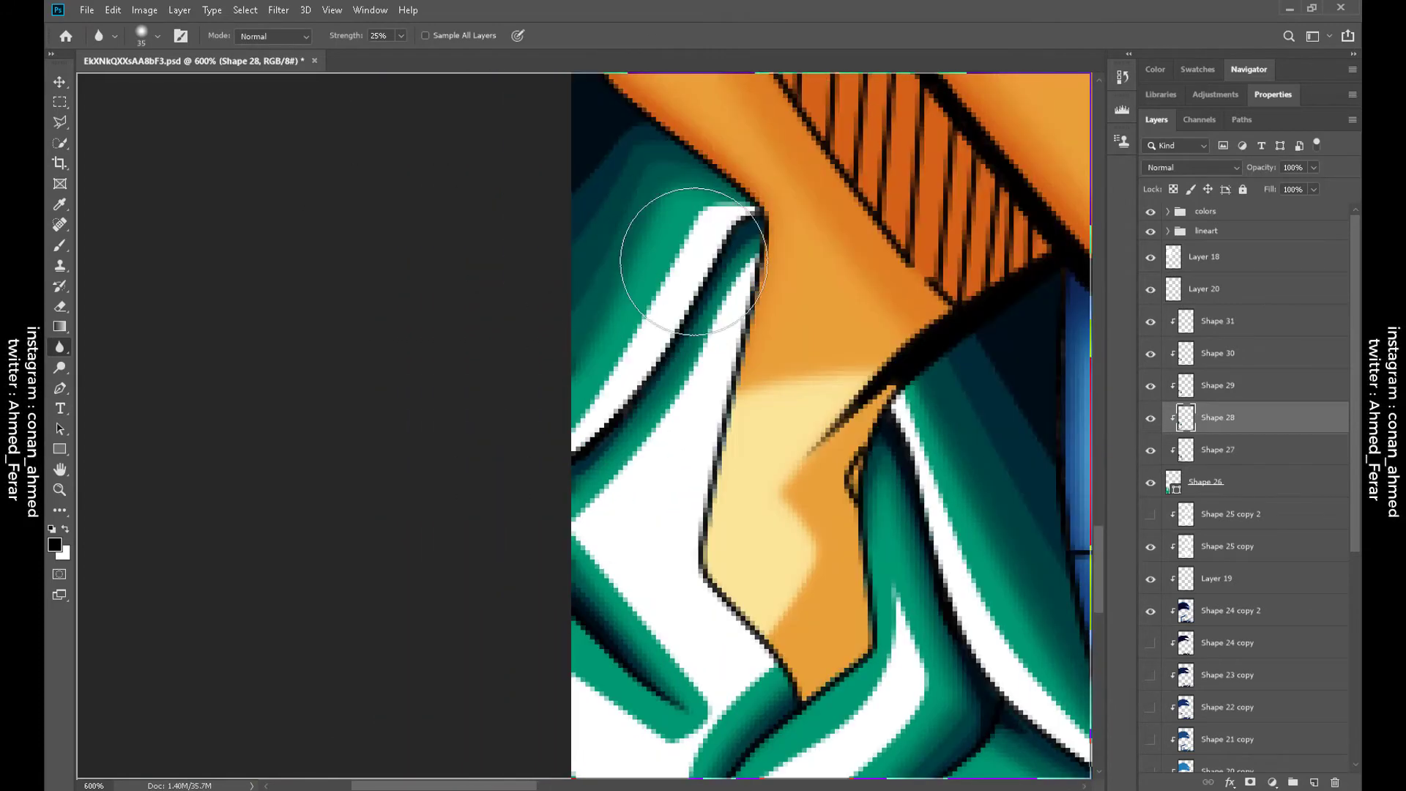
{"action": "scroll", "coordinate": [619, 502], "scroll_direction": "down", "scroll_amount": 6}
{"action": "scroll", "coordinate": [932, 246], "scroll_direction": "right", "scroll_amount": 2}
{"action": "scroll", "coordinate": [653, 305], "scroll_direction": "down", "scroll_amount": 2}
{"action": "scroll", "coordinate": [854, 533], "scroll_direction": "up", "scroll_amount": 7}
{"action": "scroll", "coordinate": [854, 534], "scroll_direction": "left", "scroll_amount": 2}
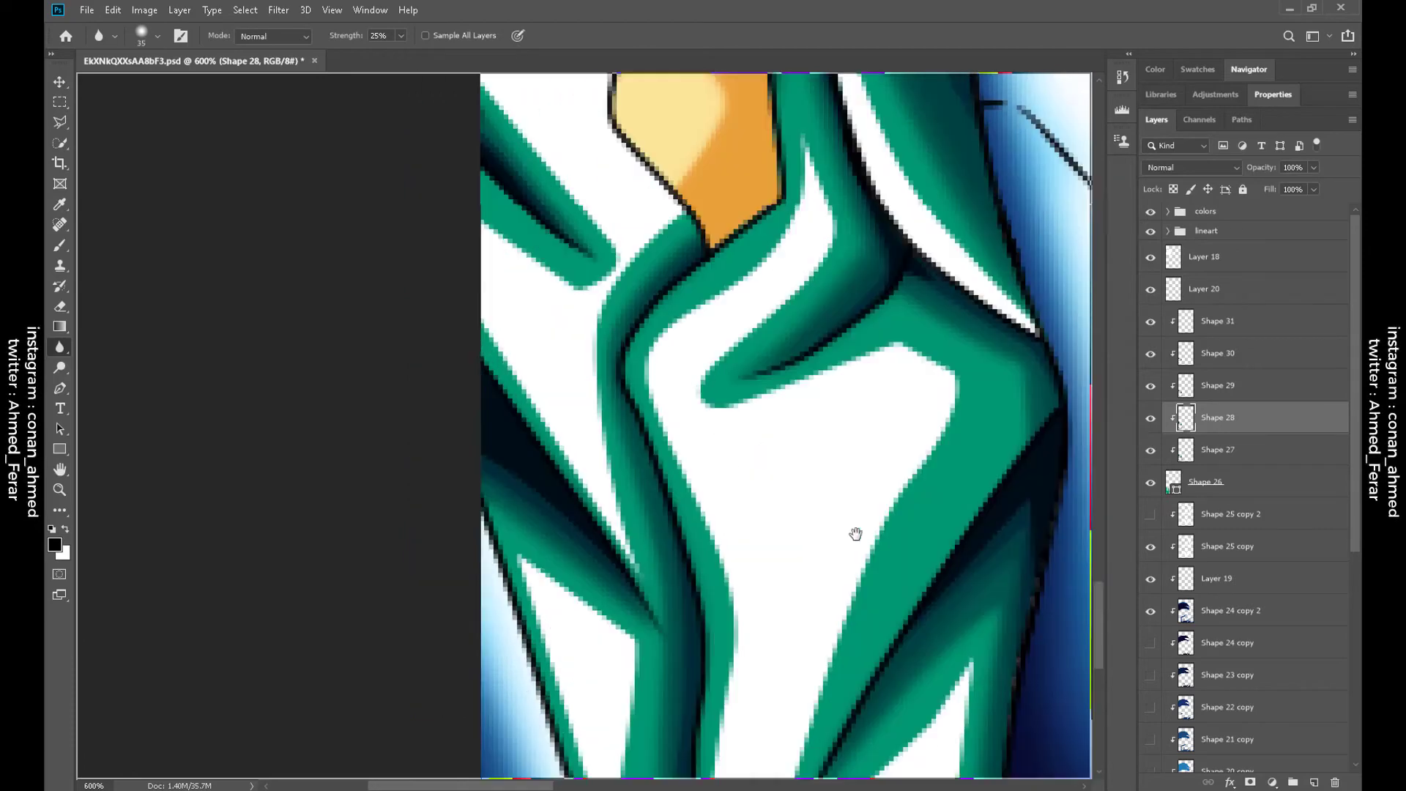
Blur the darker shadow edges on the Shape 29 layer from the collar down to the lower folds
{"action": "key", "text": "alt+bracketright"}
{"action": "scroll", "coordinate": [884, 407], "scroll_direction": "up", "scroll_amount": 5}
{"action": "scroll", "coordinate": [884, 406], "scroll_direction": "left", "scroll_amount": 1}
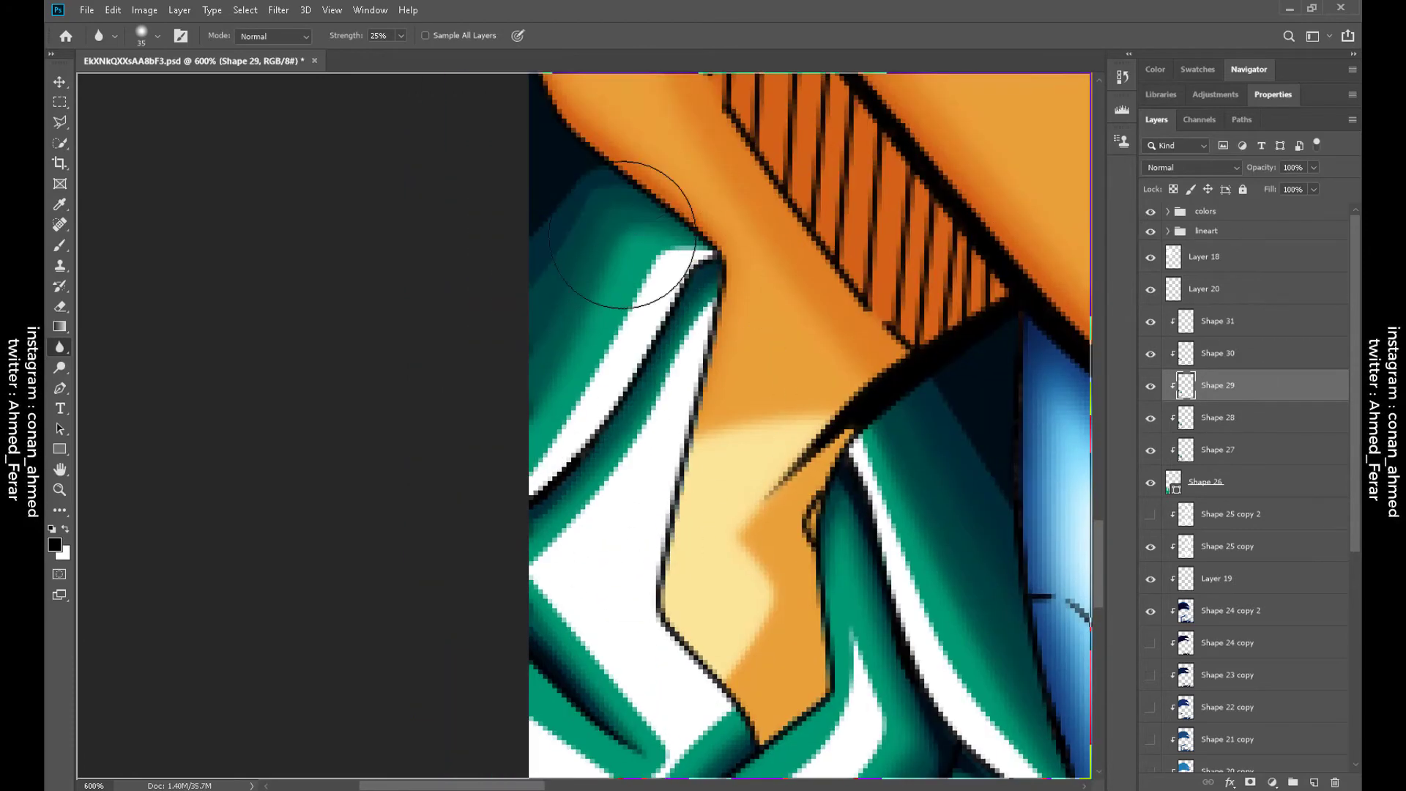
{"action": "scroll", "coordinate": [643, 252], "scroll_direction": "down", "scroll_amount": 5}
{"action": "scroll", "coordinate": [653, 305], "scroll_direction": "up", "scroll_amount": 2}
{"action": "scroll", "coordinate": [630, 401], "scroll_direction": "down", "scroll_amount": 2}
{"action": "scroll", "coordinate": [974, 251], "scroll_direction": "down", "scroll_amount": 5}
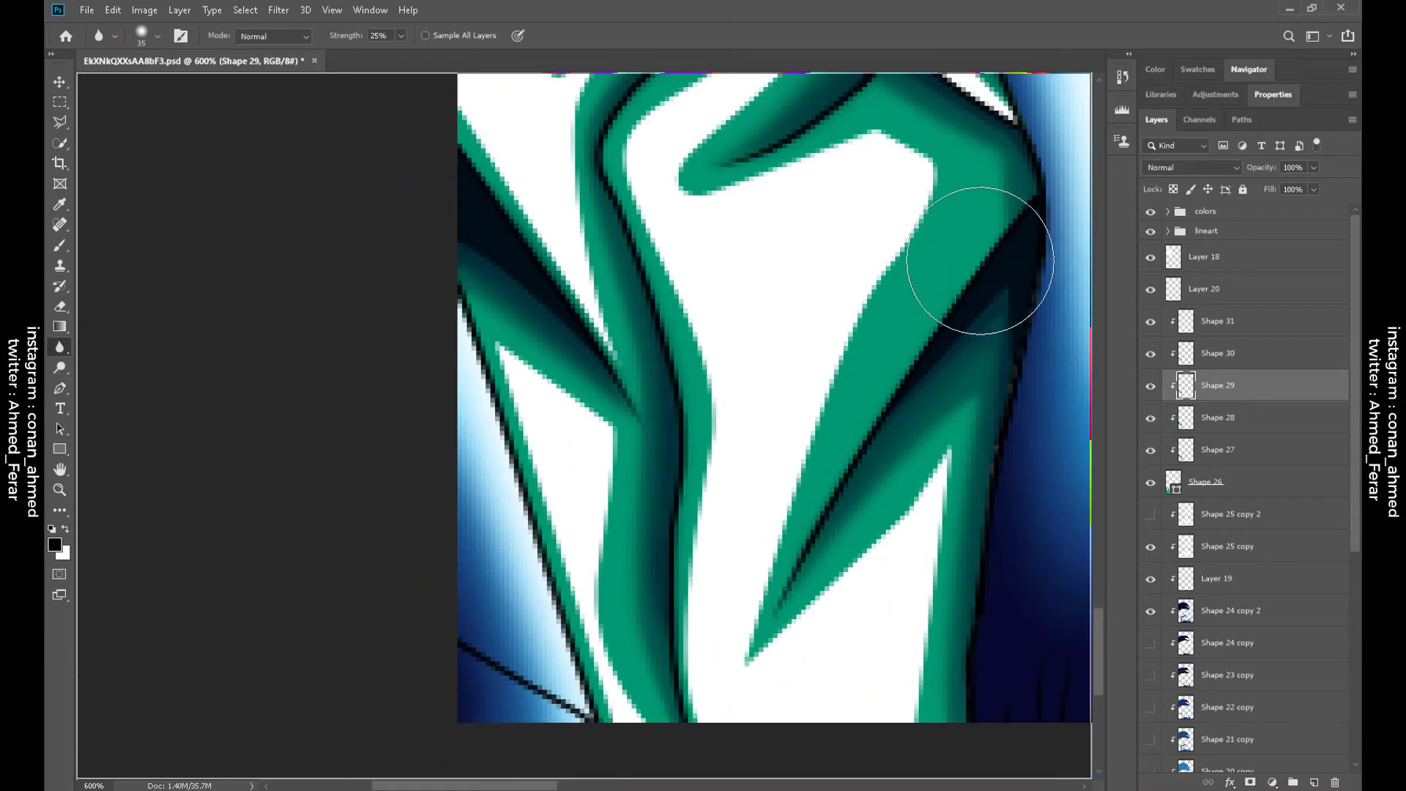
{"action": "scroll", "coordinate": [879, 314], "scroll_direction": "up", "scroll_amount": 4}
Blur the darkest shadow edges on the Shape 30 layer along the shirt folds up to the collar
{"action": "key", "text": "alt+bracketright"}
{"action": "scroll", "coordinate": [712, 506], "scroll_direction": "down", "scroll_amount": 4}
{"action": "scroll", "coordinate": [486, 313], "scroll_direction": "up", "scroll_amount": 4}
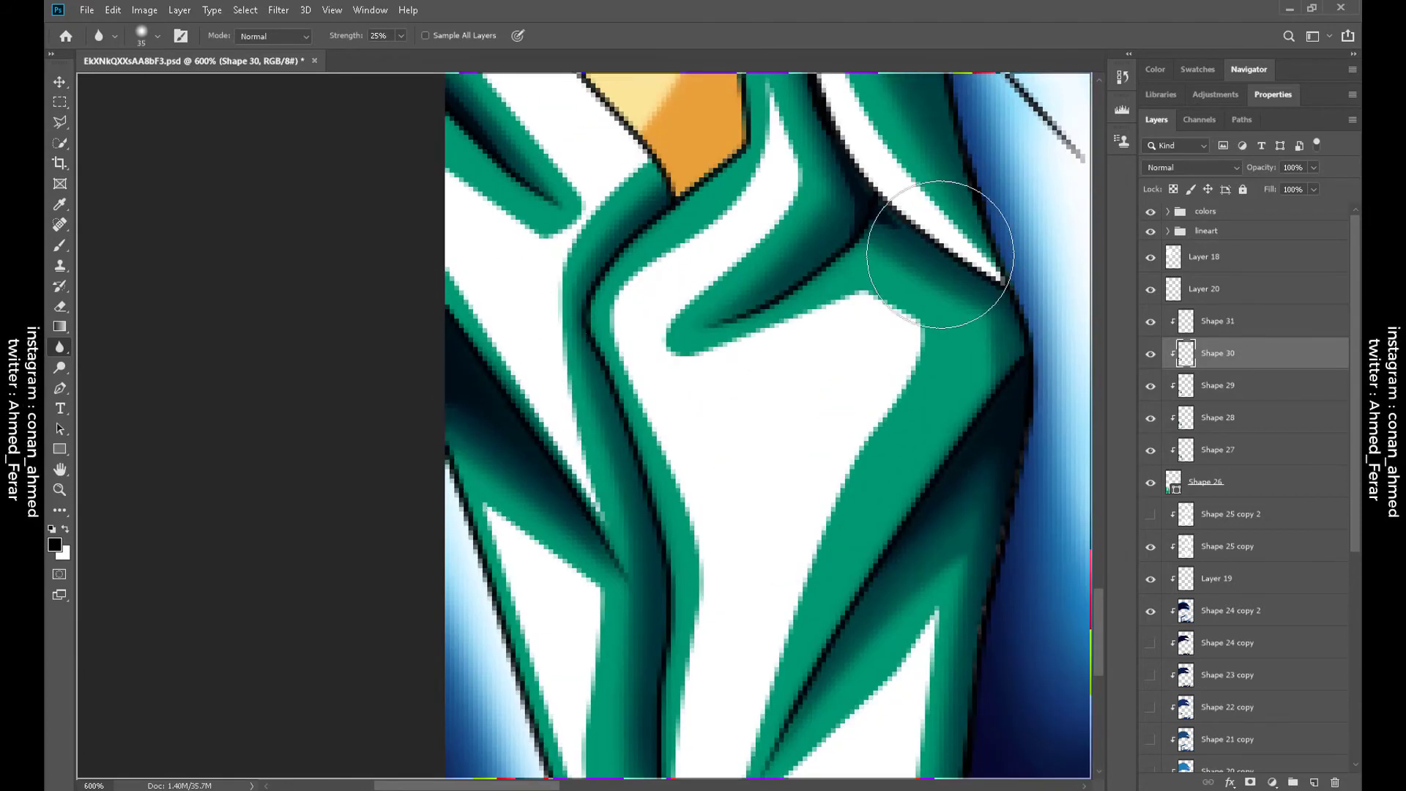
{"action": "scroll", "coordinate": [728, 399], "scroll_direction": "up", "scroll_amount": 4}
{"action": "scroll", "coordinate": [728, 399], "scroll_direction": "up", "scroll_amount": 2}
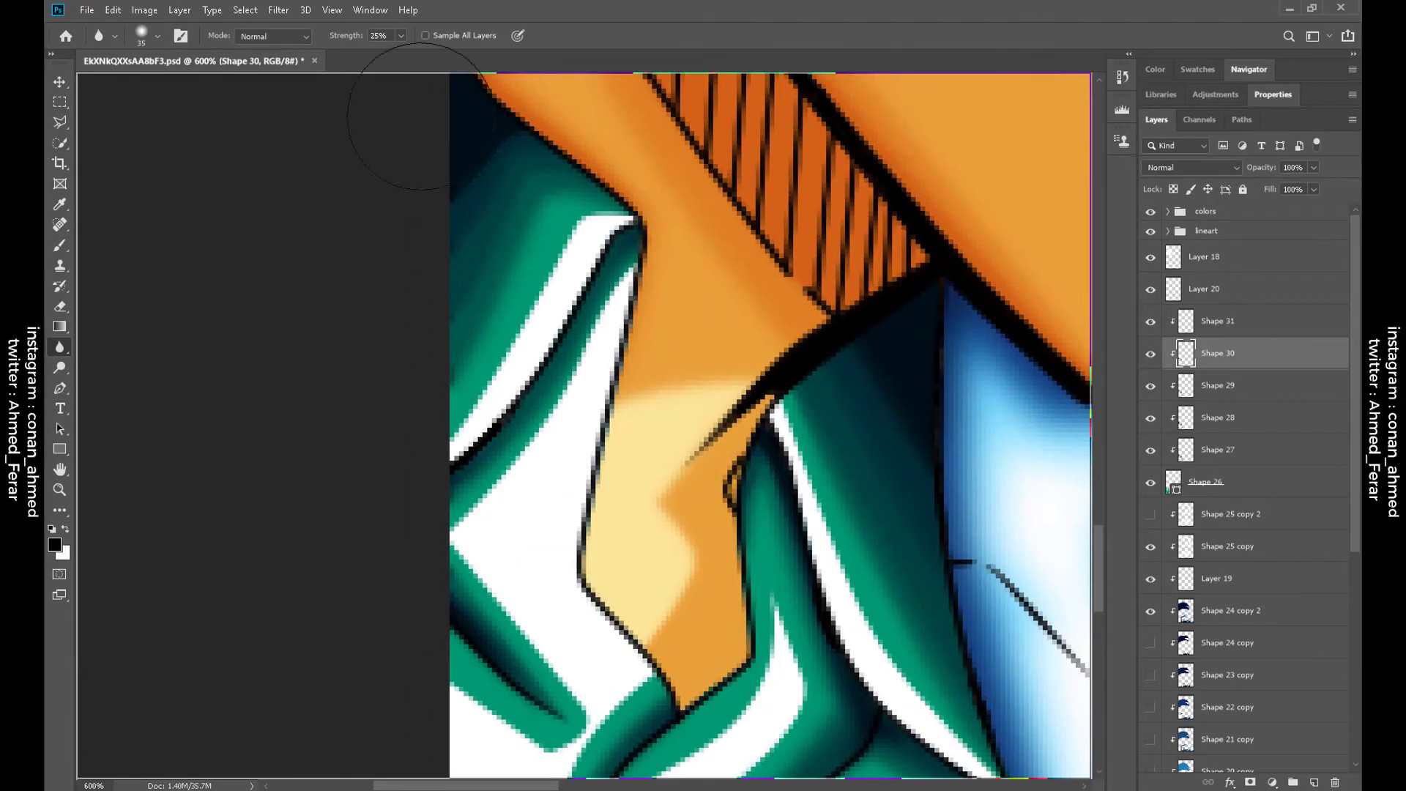
Soften the white highlight edges on the Shape 31 layer across the shirt with the Blur tool, reducing the brush size
{"action": "scroll", "coordinate": [593, 363], "scroll_direction": "down", "scroll_amount": 4}
{"action": "key", "text": "alt+bracketright"}
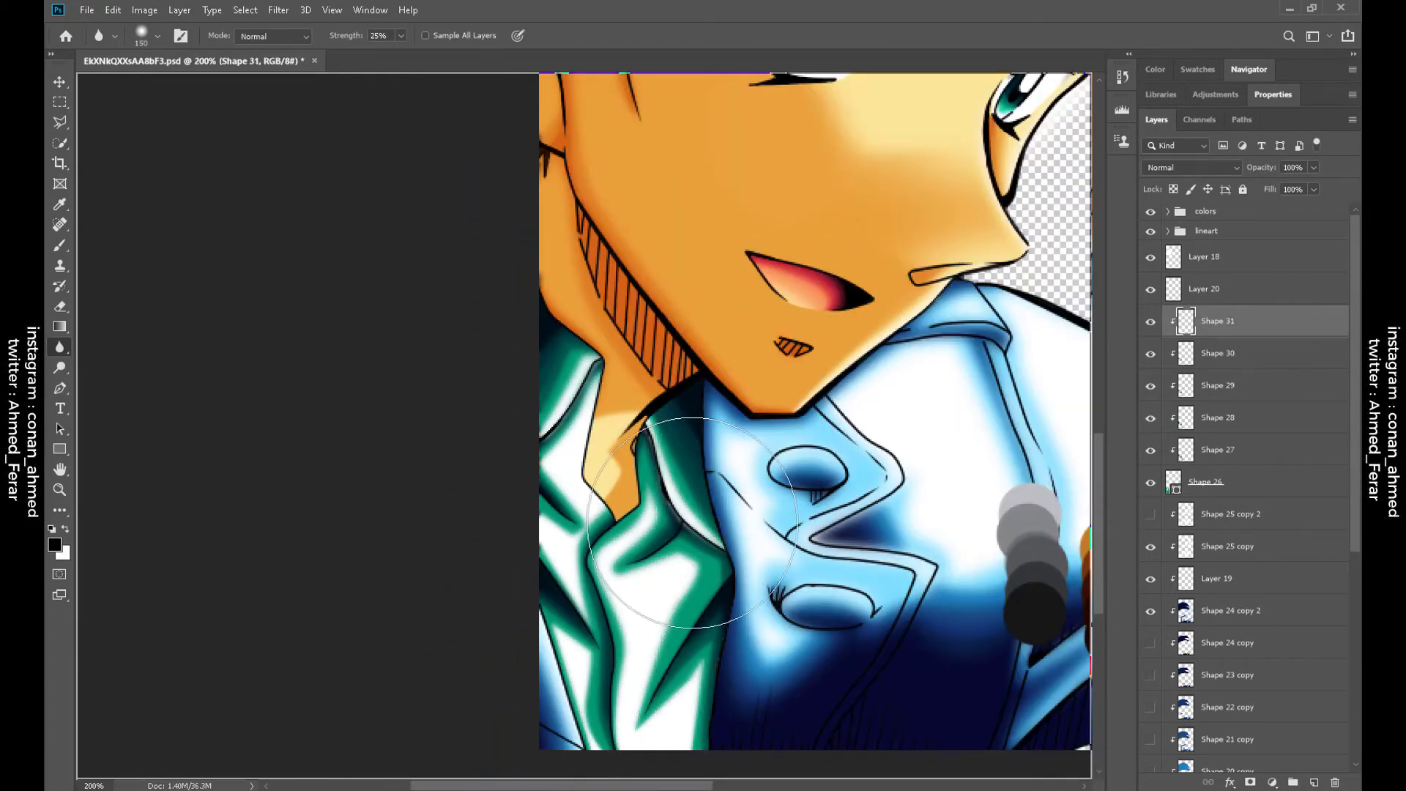
{"action": "scroll", "coordinate": [698, 481], "scroll_direction": "down", "scroll_amount": 1}
{"action": "key", "text": "bracketleft"}
{"action": "key", "text": "bracketleft"}
{"action": "key", "text": "bracketleft"}
{"action": "key", "text": "bracketleft"}
{"action": "key", "text": "bracketleft"}
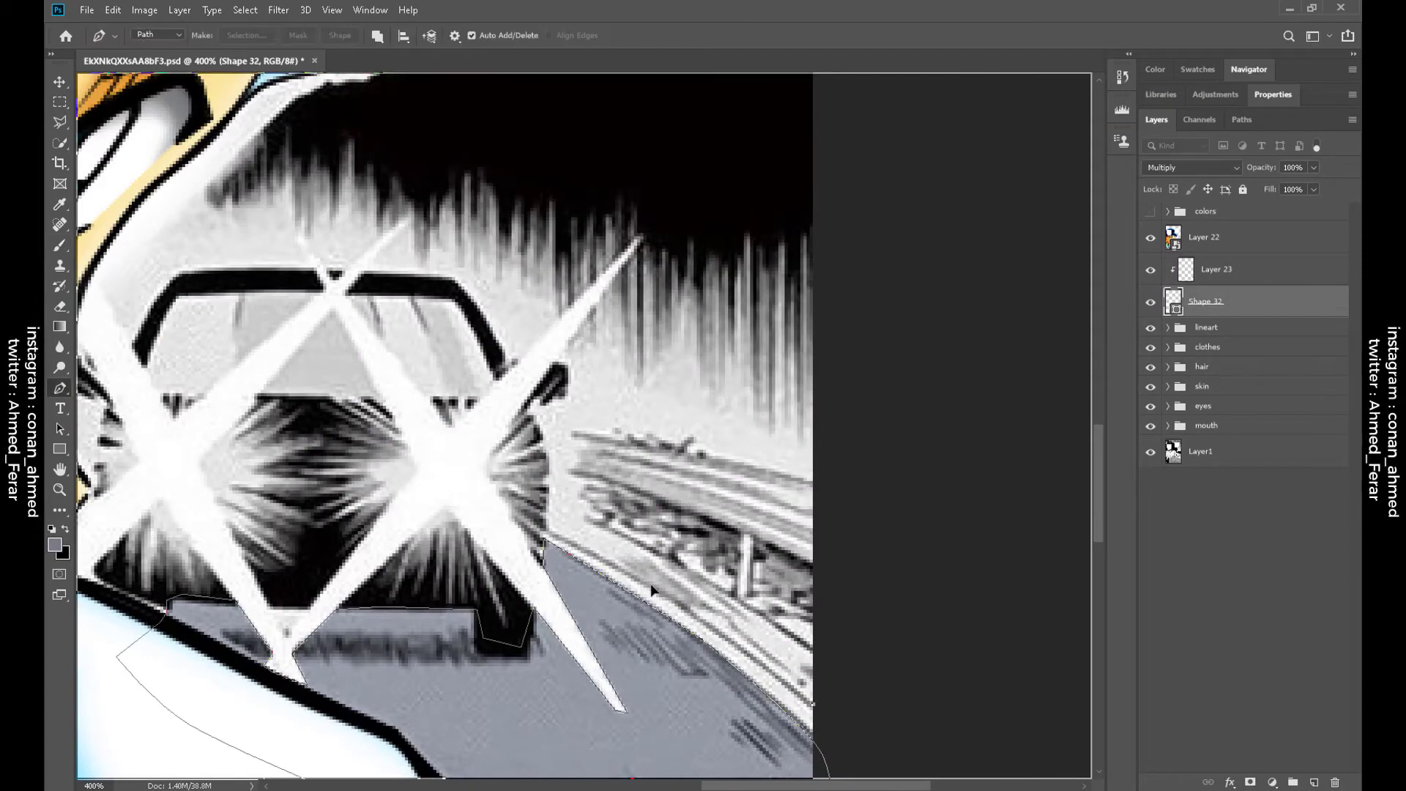
Add a new layer clipped to the grey road shape and paint soft dark shading over the road with a 250 px brush
{"action": "left_click", "coordinate": [540, 532]}
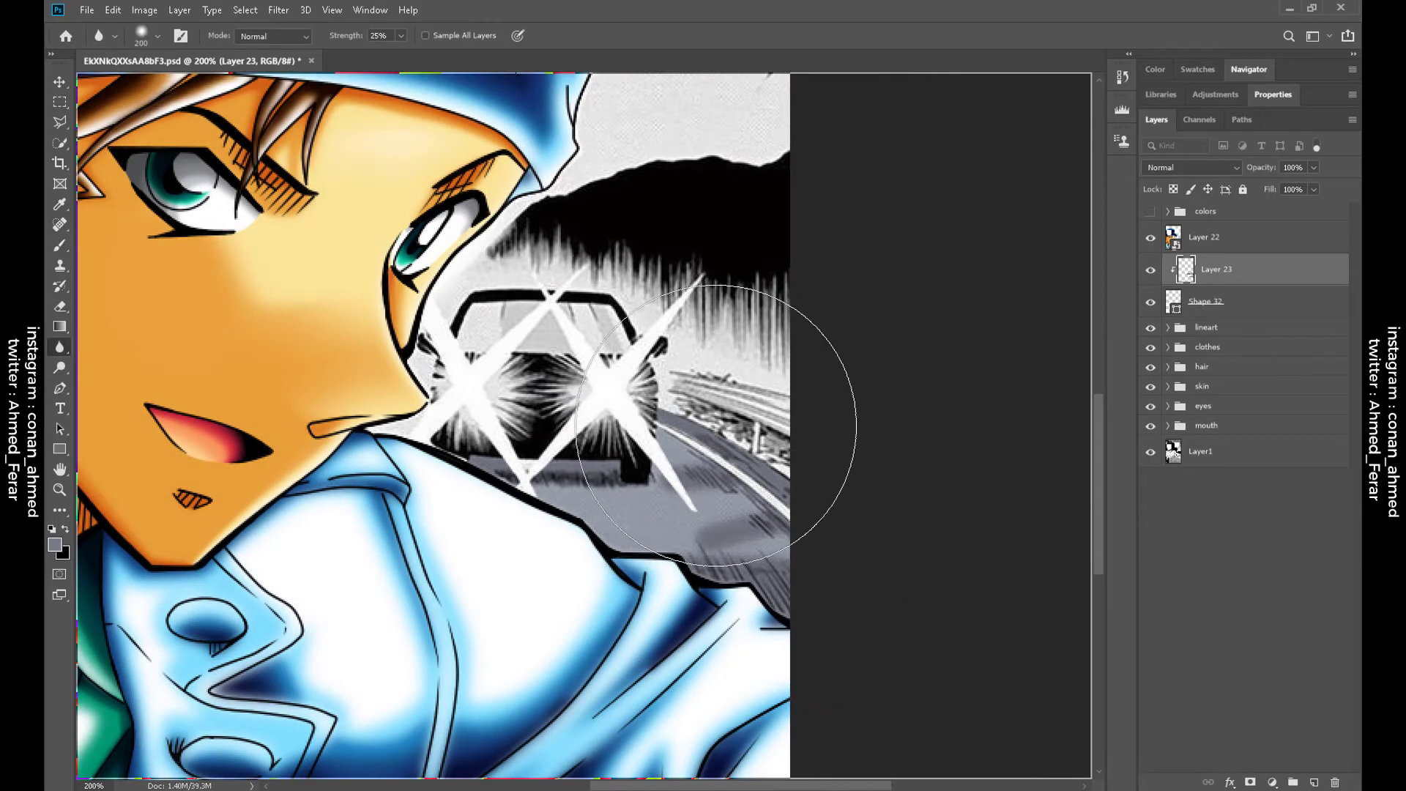
{"action": "key", "text": "e"}
{"action": "key", "text": "ctrl+shift+alt+n"}
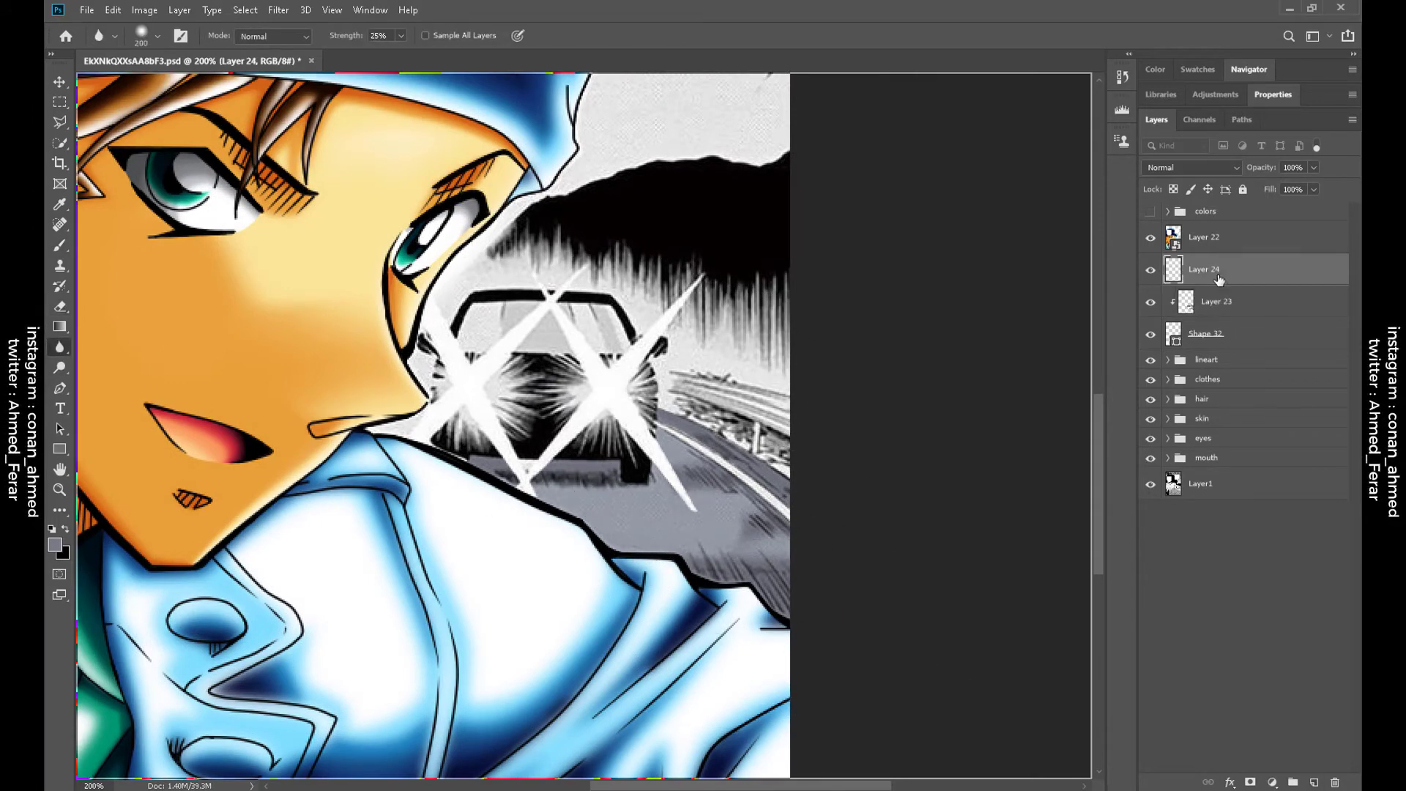
{"action": "key", "text": "i"}
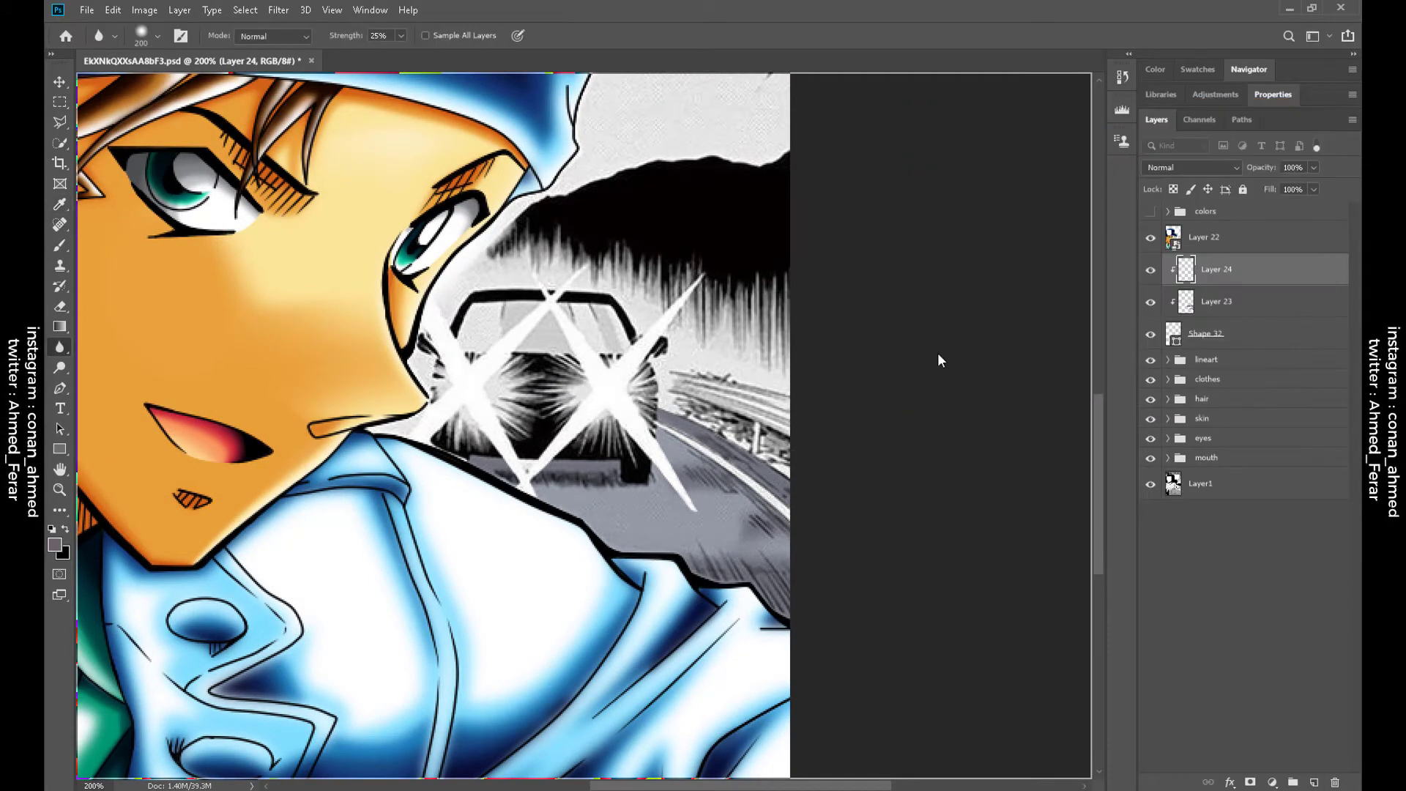
{"action": "key", "text": "ctrl+minus"}
{"action": "key", "text": "b"}
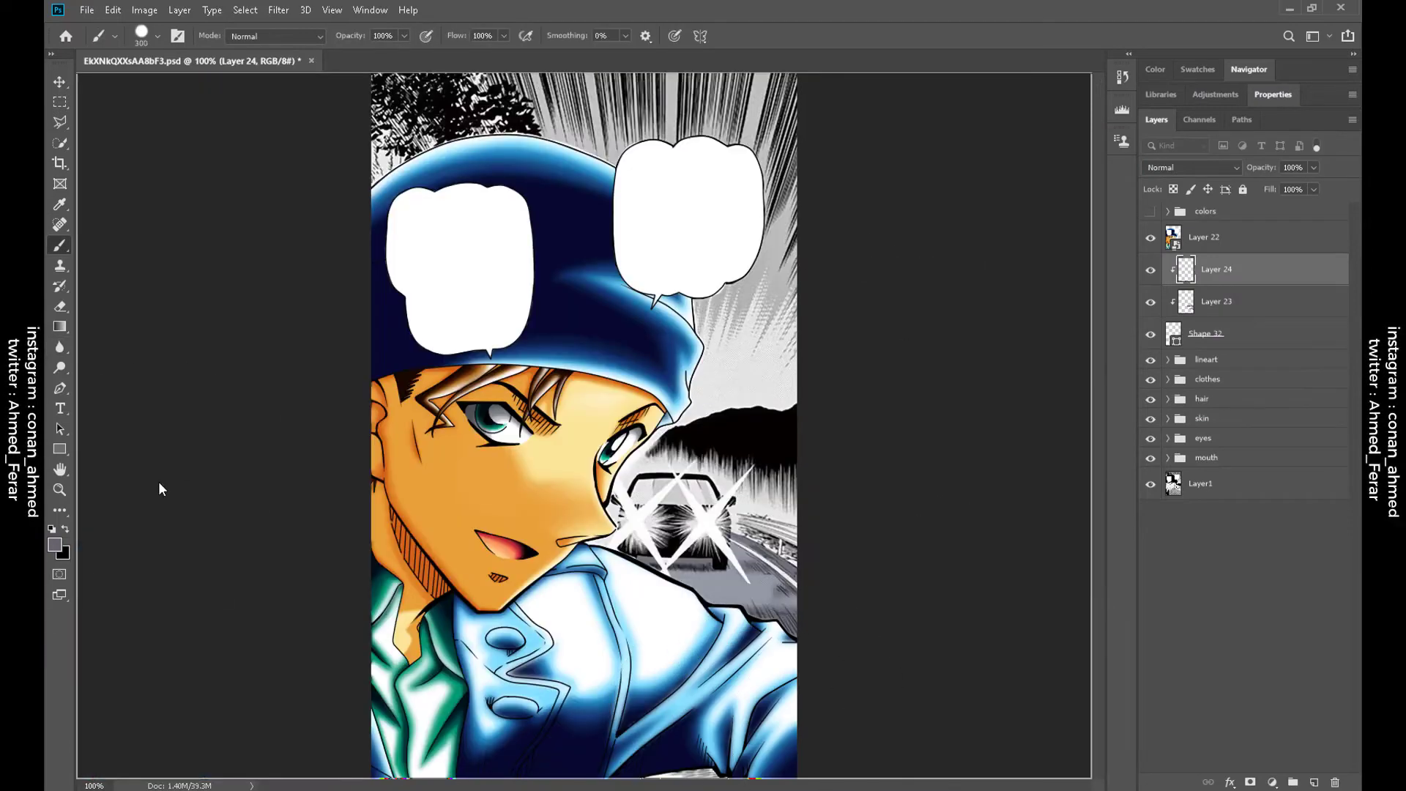
{"action": "key", "text": "bracketleft"}
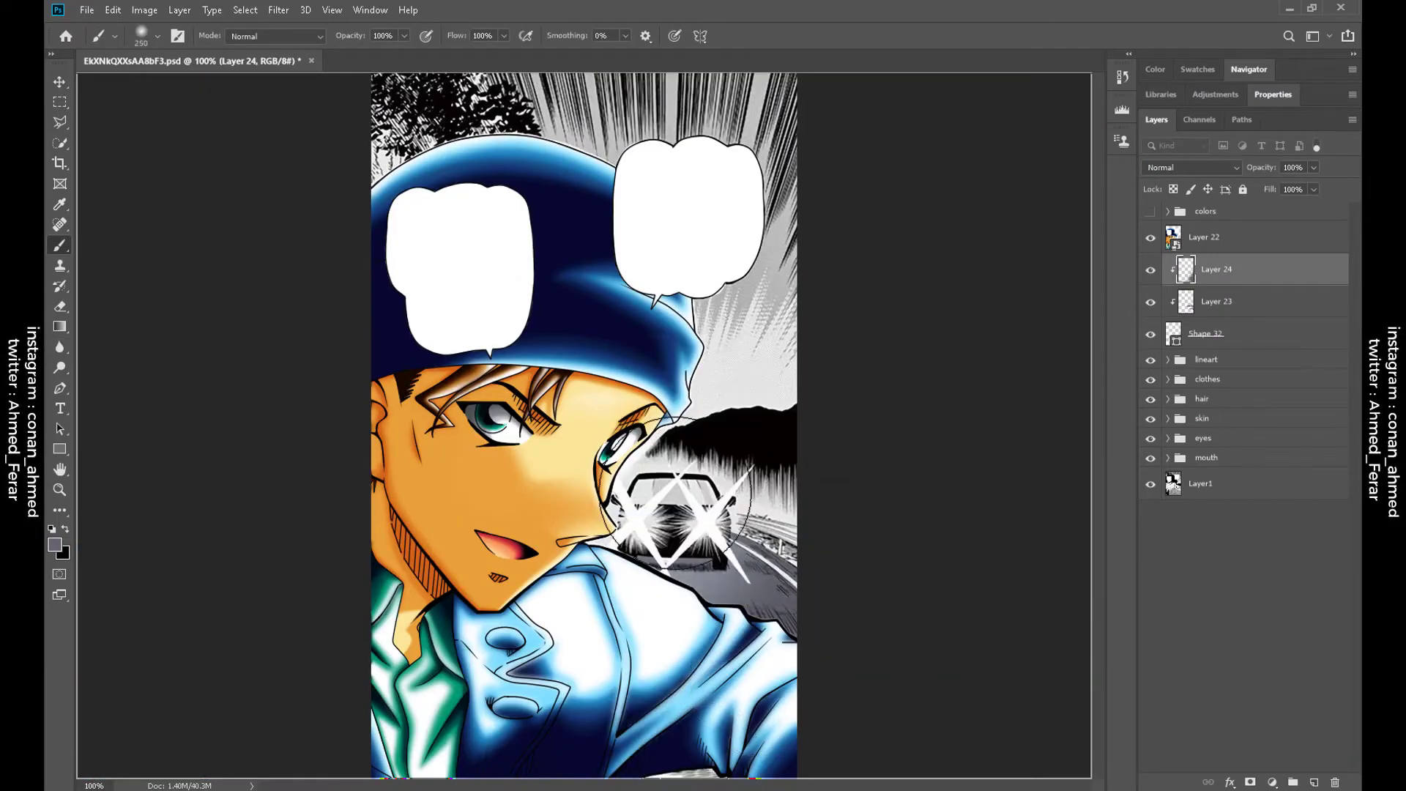
Add another layer clipped to the road in Overlay mode and brush a soft white highlight across the road at 100 px
{"action": "key", "text": "ctrl+plus"}
{"action": "key", "text": "ctrl+shift+alt+n"}
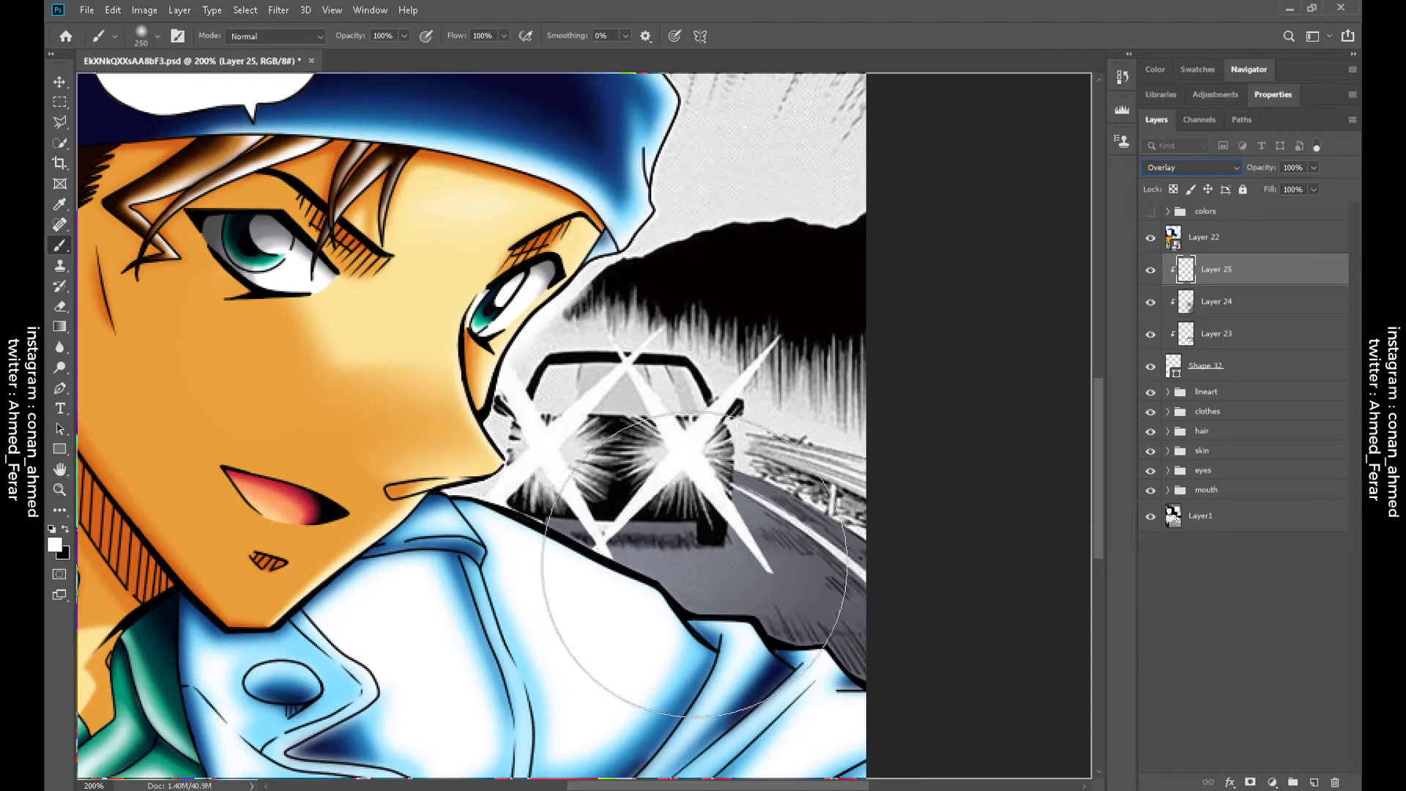
{"action": "left_click_drag", "start_coordinate": [694, 564], "coordinate": [739, 528]}
{"action": "key", "text": "ctrl+z"}
{"action": "key", "text": "bracketleft"}
{"action": "key", "text": "bracketleft"}
{"action": "key", "text": "bracketleft"}
{"action": "key", "text": "bracketleft"}
{"action": "key", "text": "bracketleft"}
{"action": "left_click_drag", "start_coordinate": [660, 601], "coordinate": [843, 527]}
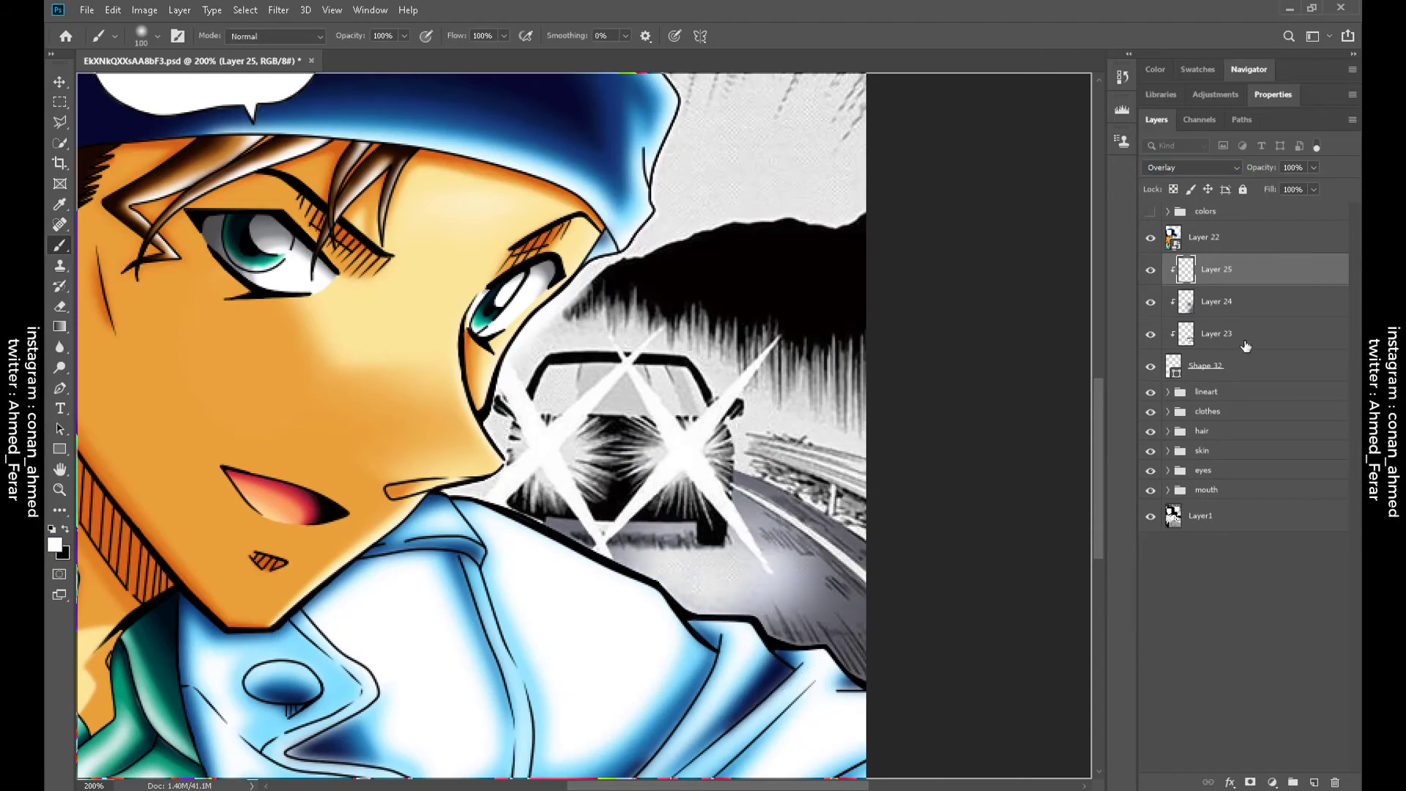
Trace the tree trunk beside the hat on a Multiply layer and turn the outline into a brown shape
{"action": "key", "text": "ctrl+plus"}
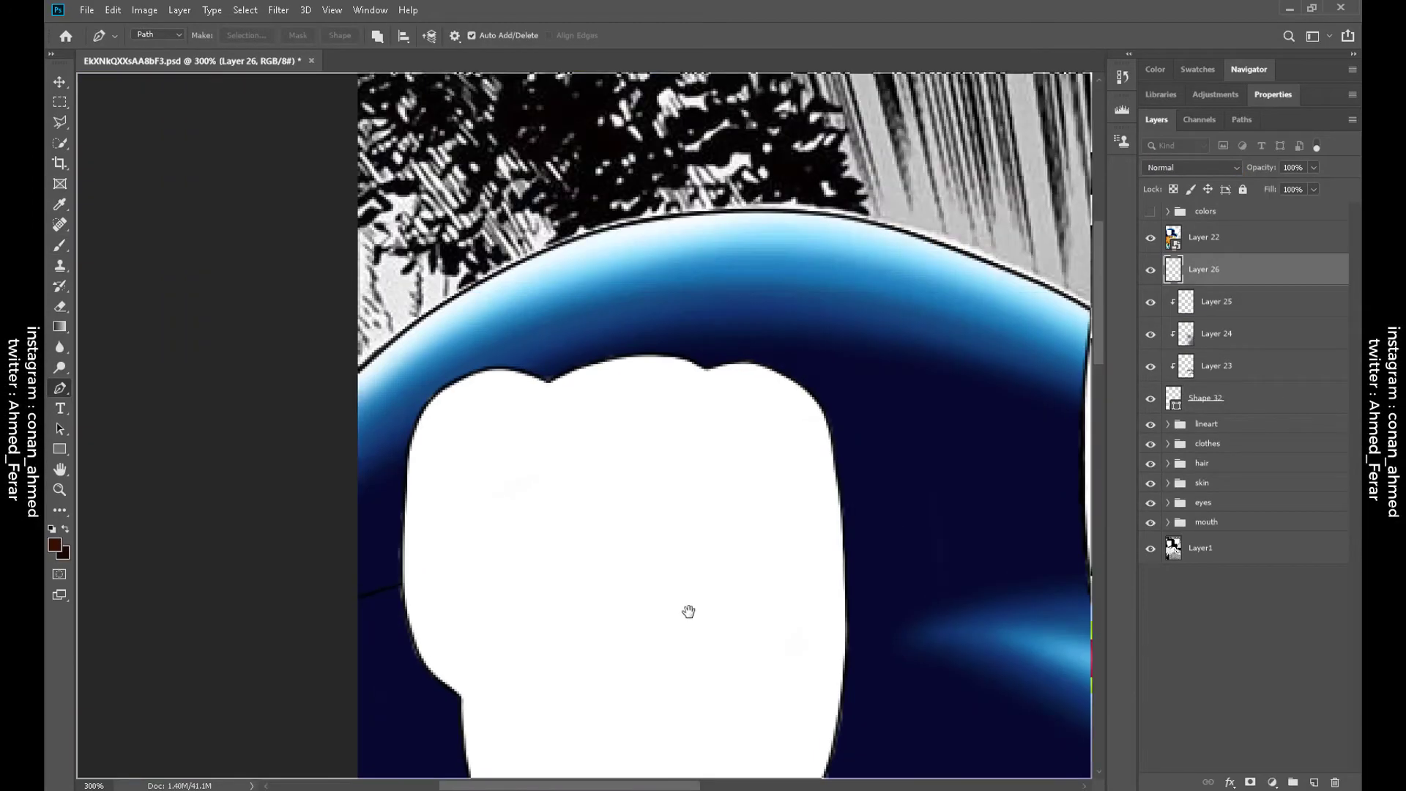
{"action": "key", "text": "ctrl+plus"}
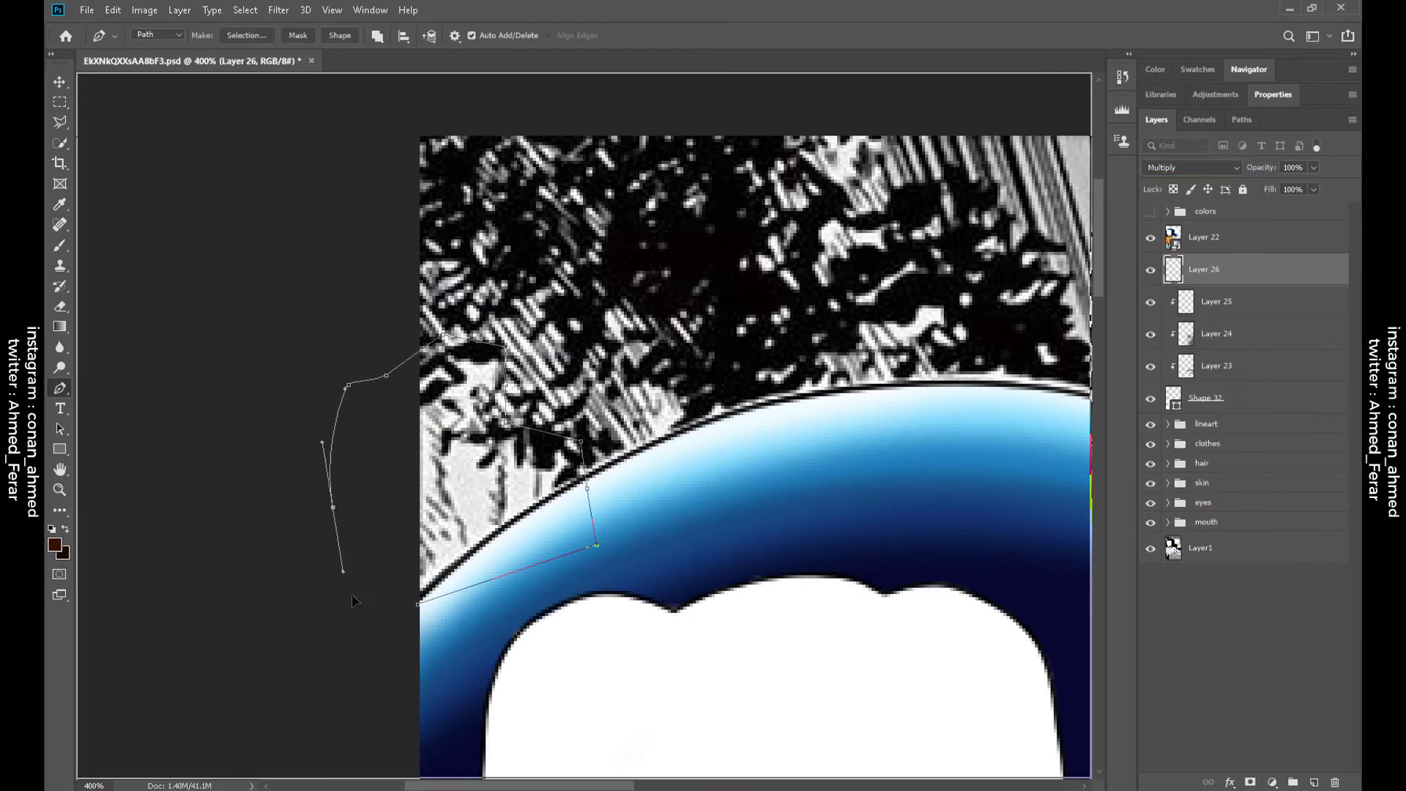
{"action": "left_click", "coordinate": [340, 35]}
{"action": "double_click", "coordinate": [1173, 269]}
{"action": "left_click", "coordinate": [1273, 139]}
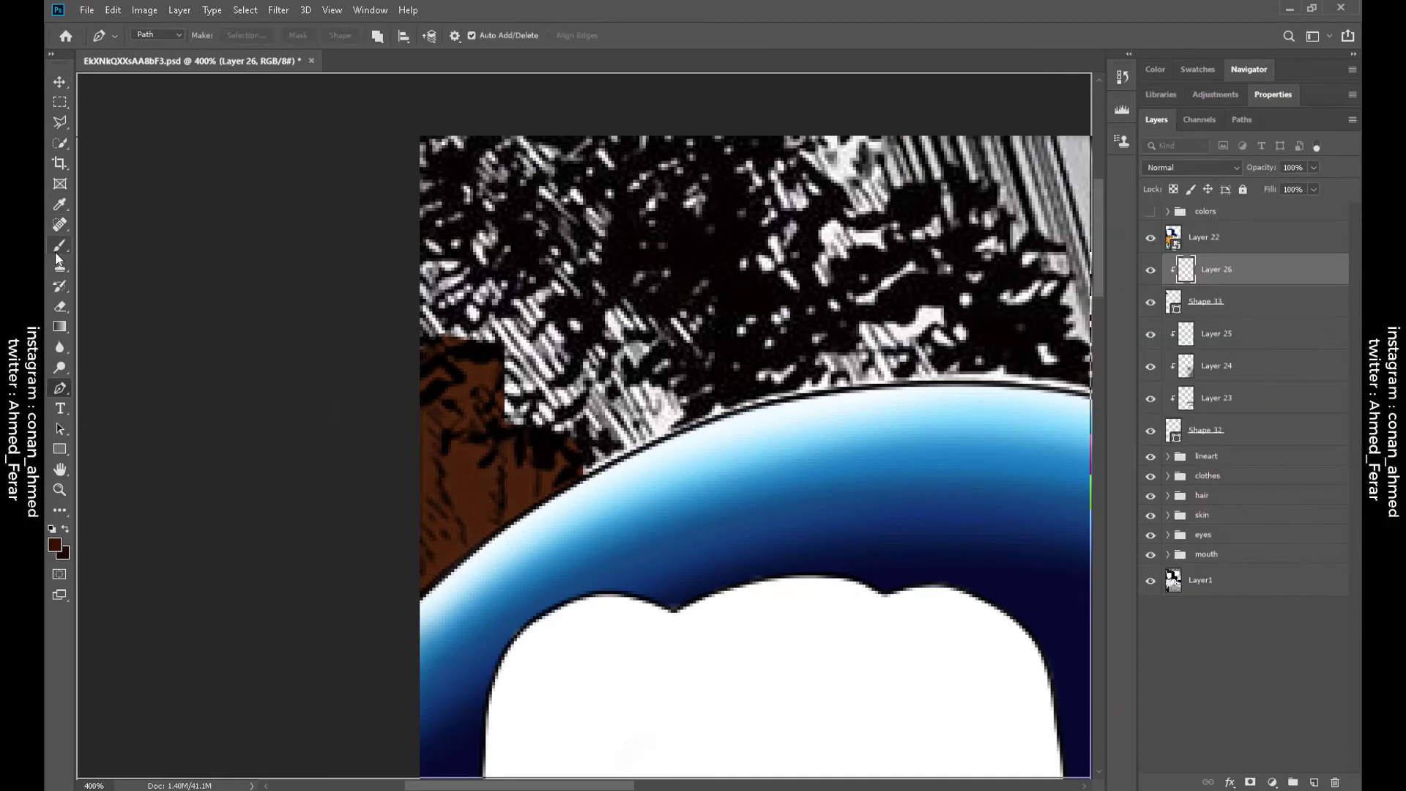
Paint dark shading on the tree trunk, and add thin white vertical streaks on a new layer clipped to it
{"action": "left_click", "coordinate": [60, 247]}
{"action": "key", "text": "ctrl+shift+alt+n"}
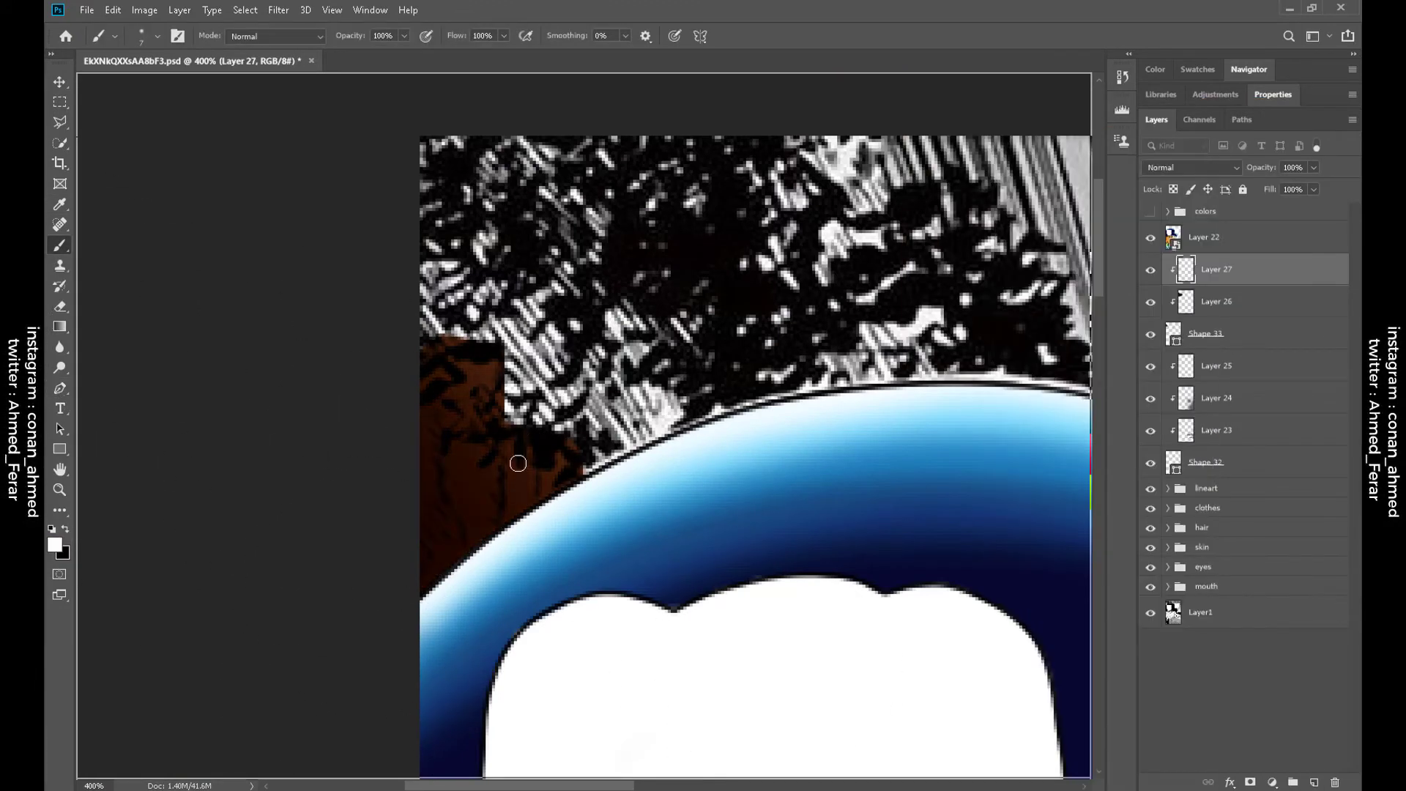
{"action": "key", "text": "bracketleft"}
{"action": "key", "text": "bracketleft"}
{"action": "key", "text": "bracketleft"}
{"action": "key", "text": "bracketleft"}
{"action": "key", "text": "bracketleft"}
{"action": "left_click_drag", "start_coordinate": [522, 461], "coordinate": [523, 514]}
{"action": "left_click_drag", "start_coordinate": [547, 468], "coordinate": [548, 498]}
{"action": "left_click_drag", "start_coordinate": [474, 456], "coordinate": [472, 539]}
{"action": "key", "text": "e"}
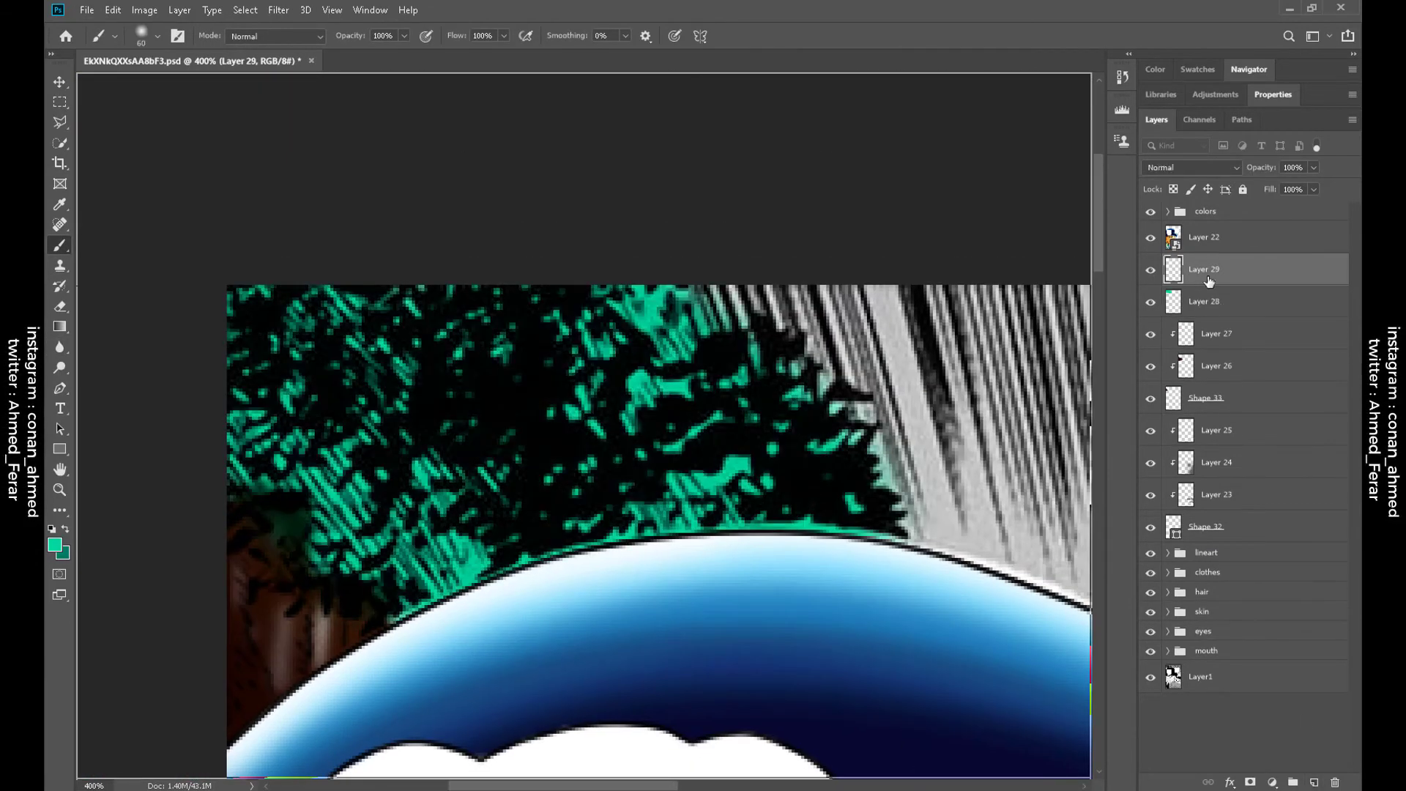
Add a new layer for the tree foliage and choose a darker teal green as the foreground colour for its shading
{"action": "left_click", "coordinate": [1315, 782]}
{"action": "left_click", "coordinate": [55, 545]}
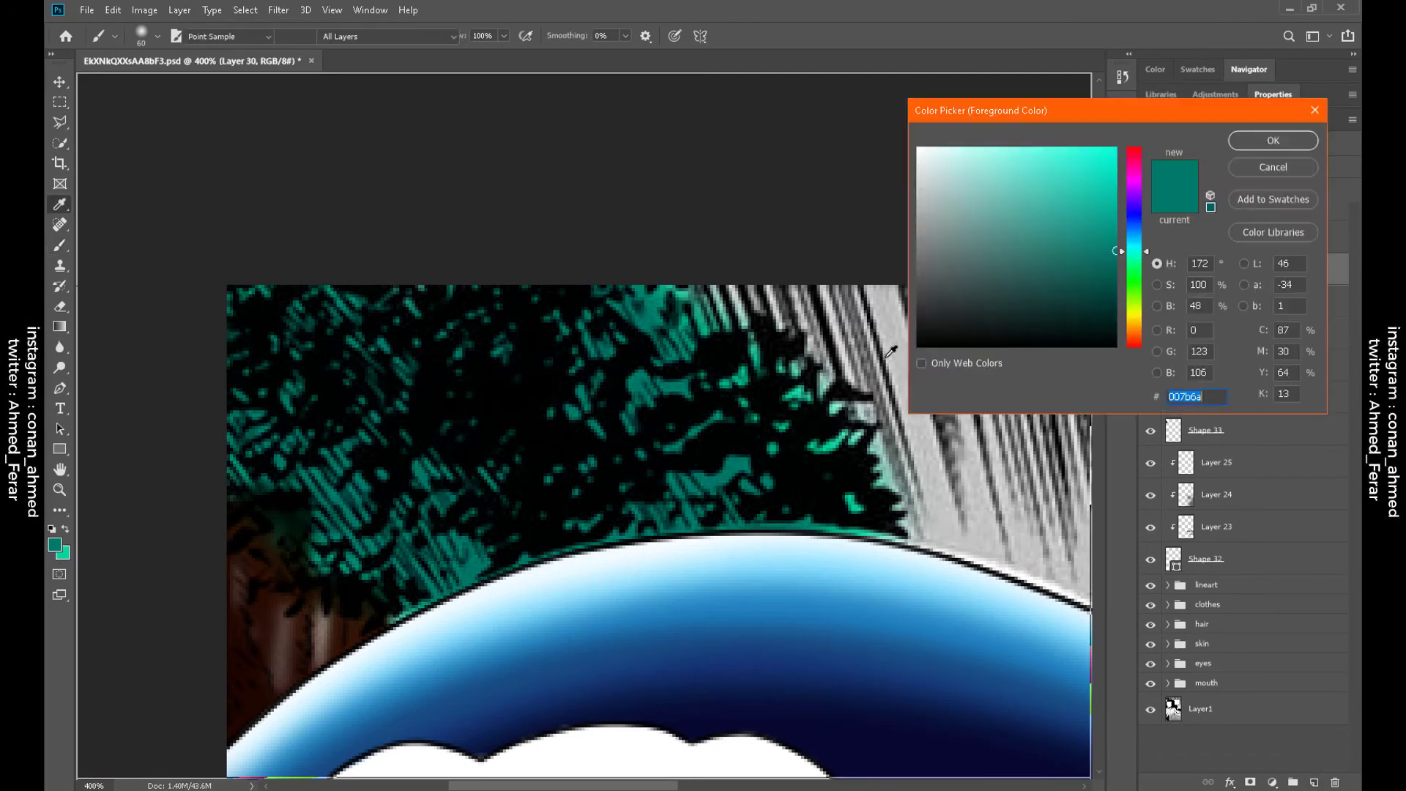
{"action": "left_click", "coordinate": [1116, 265]}
{"action": "left_click", "coordinate": [1133, 149]}
{"action": "left_click", "coordinate": [1257, 142]}
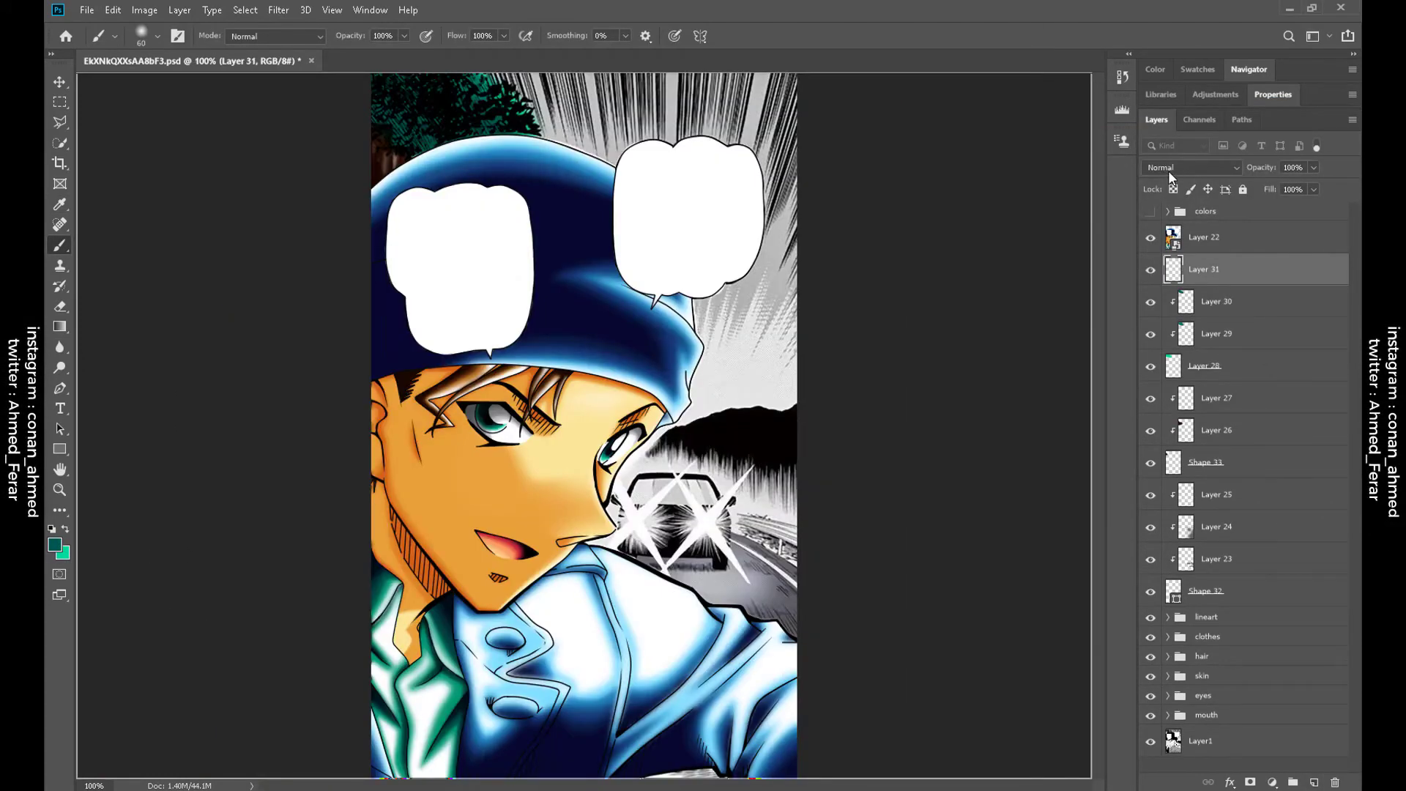
Trace the roadside guardrail and its post with the Pen tool above Layer 22 and turn the path into a grey shape
{"action": "left_click", "coordinate": [1170, 170]}
{"action": "left_click", "coordinate": [1173, 165]}
{"action": "left_click", "coordinate": [60, 388]}
{"action": "key", "text": "alt+bracketright"}
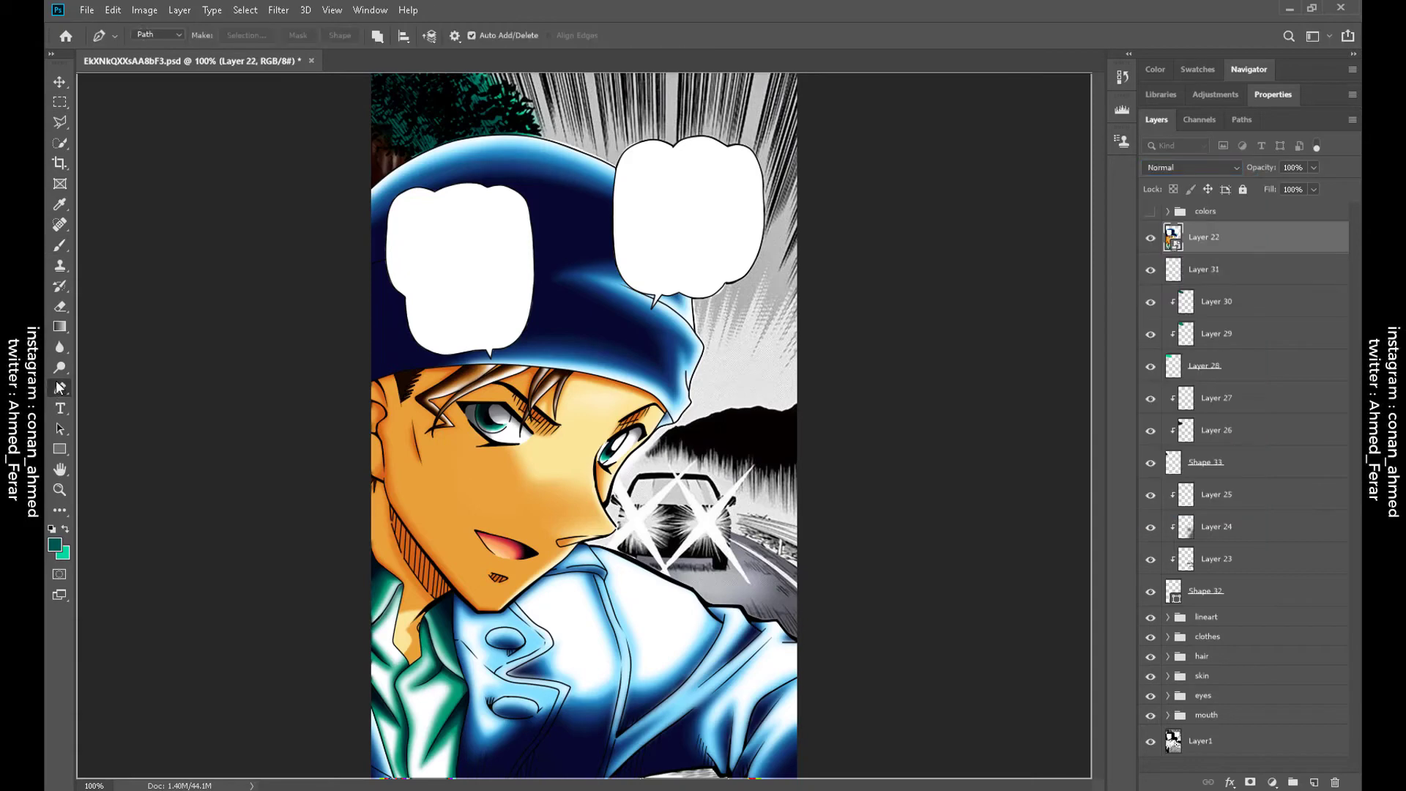
{"action": "key", "text": "ctrl+plus"}
{"action": "left_click_drag", "start_coordinate": [515, 381], "coordinate": [389, 326]}
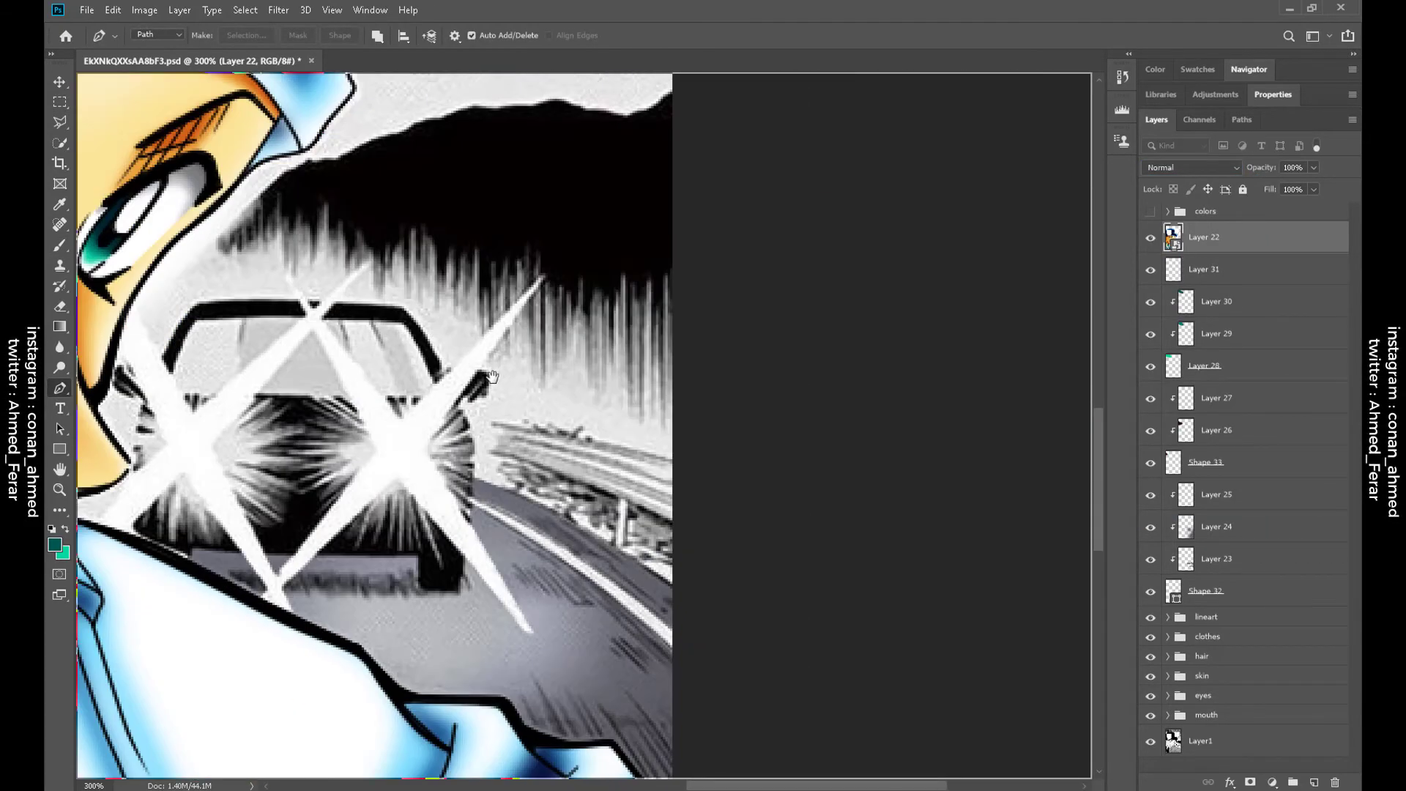
{"action": "key", "text": "ctrl+plus"}
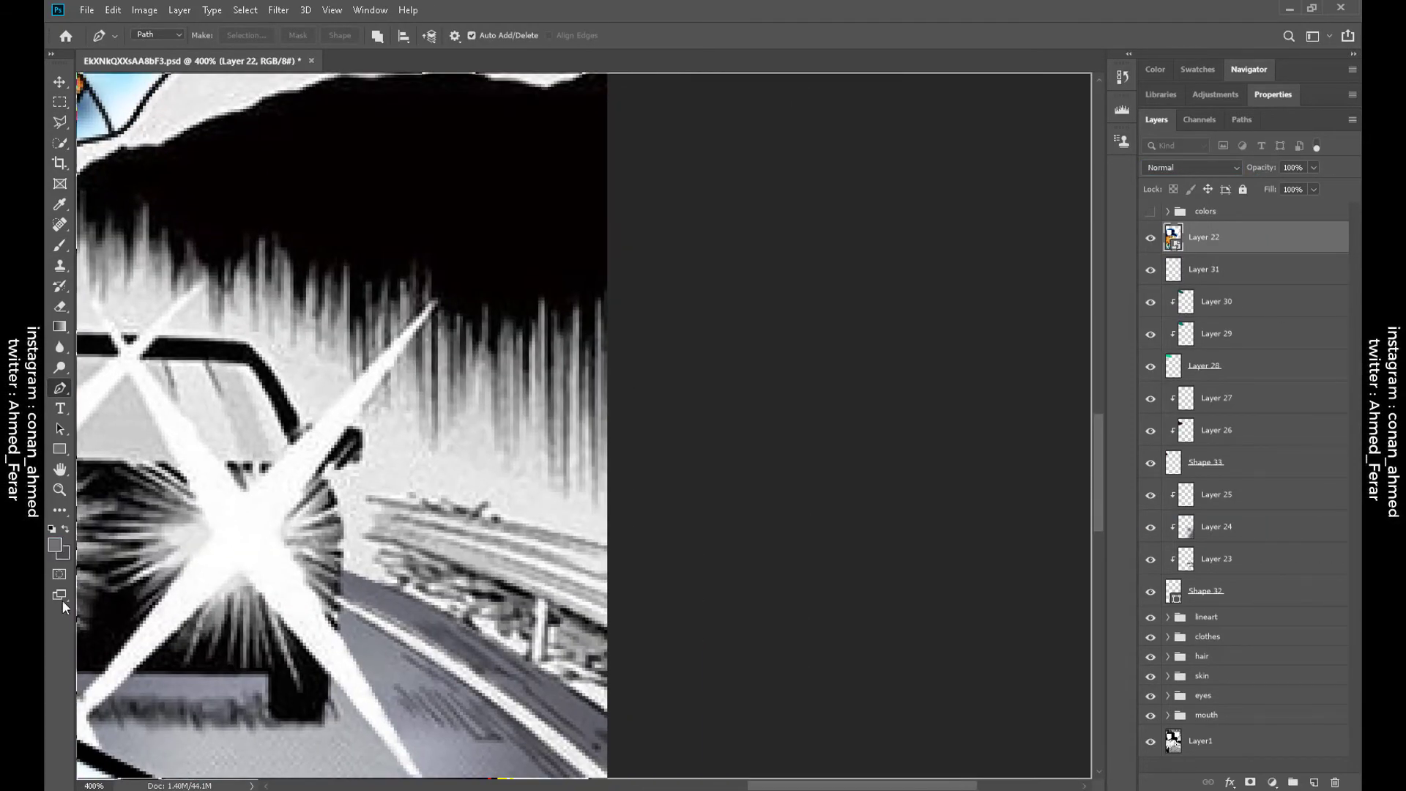
{"action": "key", "text": "ctrl+plus"}
{"action": "left_click", "coordinate": [522, 644]}
{"action": "left_click_drag", "start_coordinate": [314, 564], "coordinate": [307, 568]}
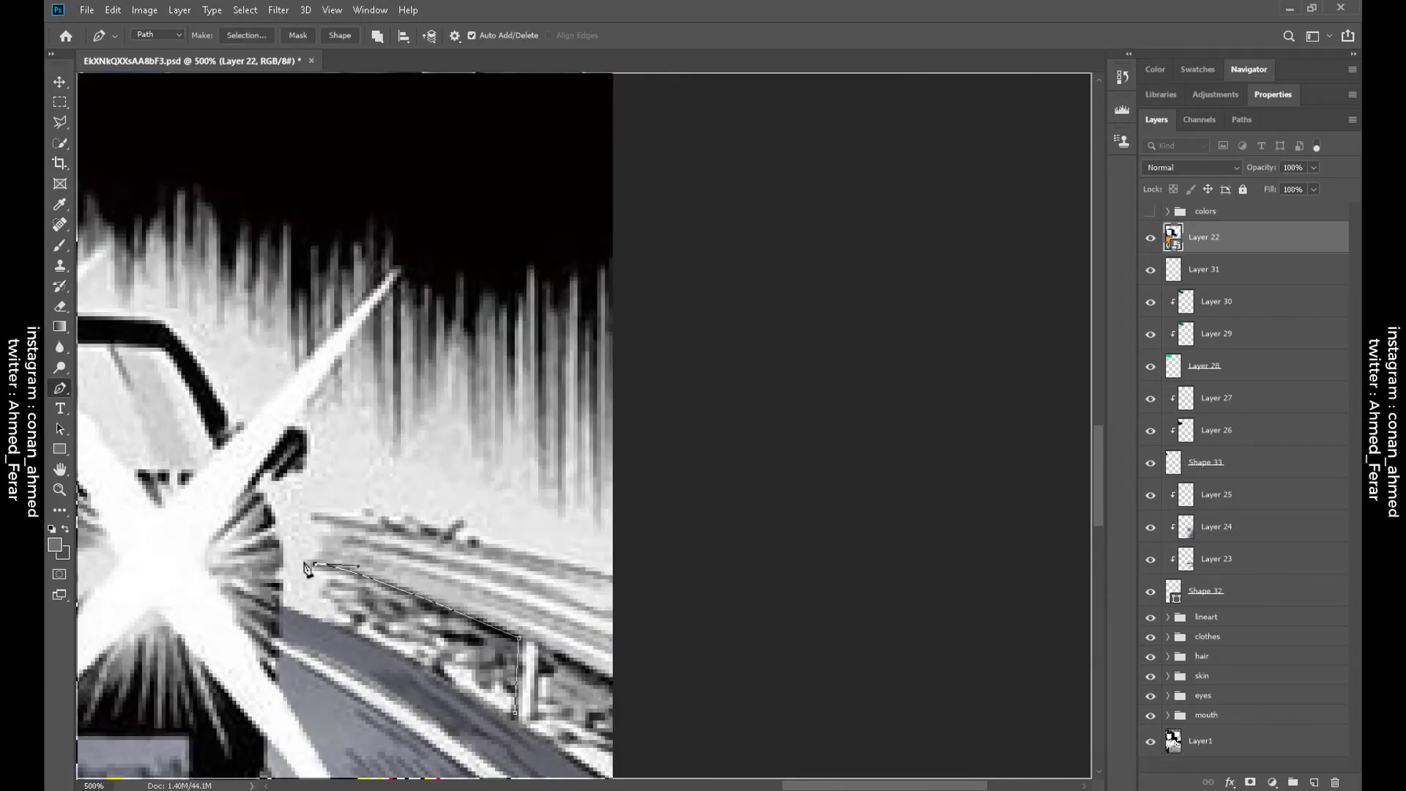
{"action": "left_click_drag", "start_coordinate": [621, 583], "coordinate": [637, 598]}
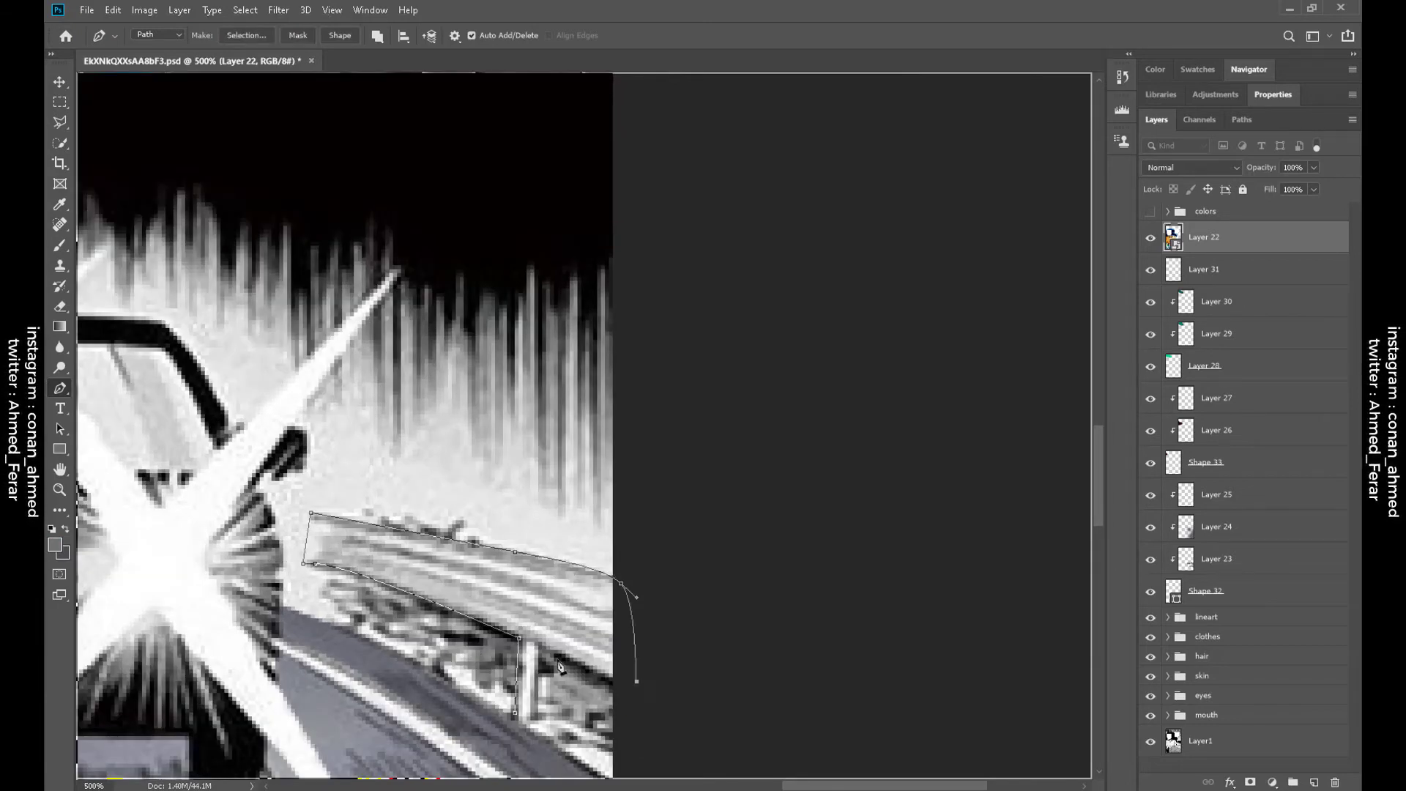
{"action": "left_click", "coordinate": [515, 714]}
{"action": "left_click", "coordinate": [345, 39]}
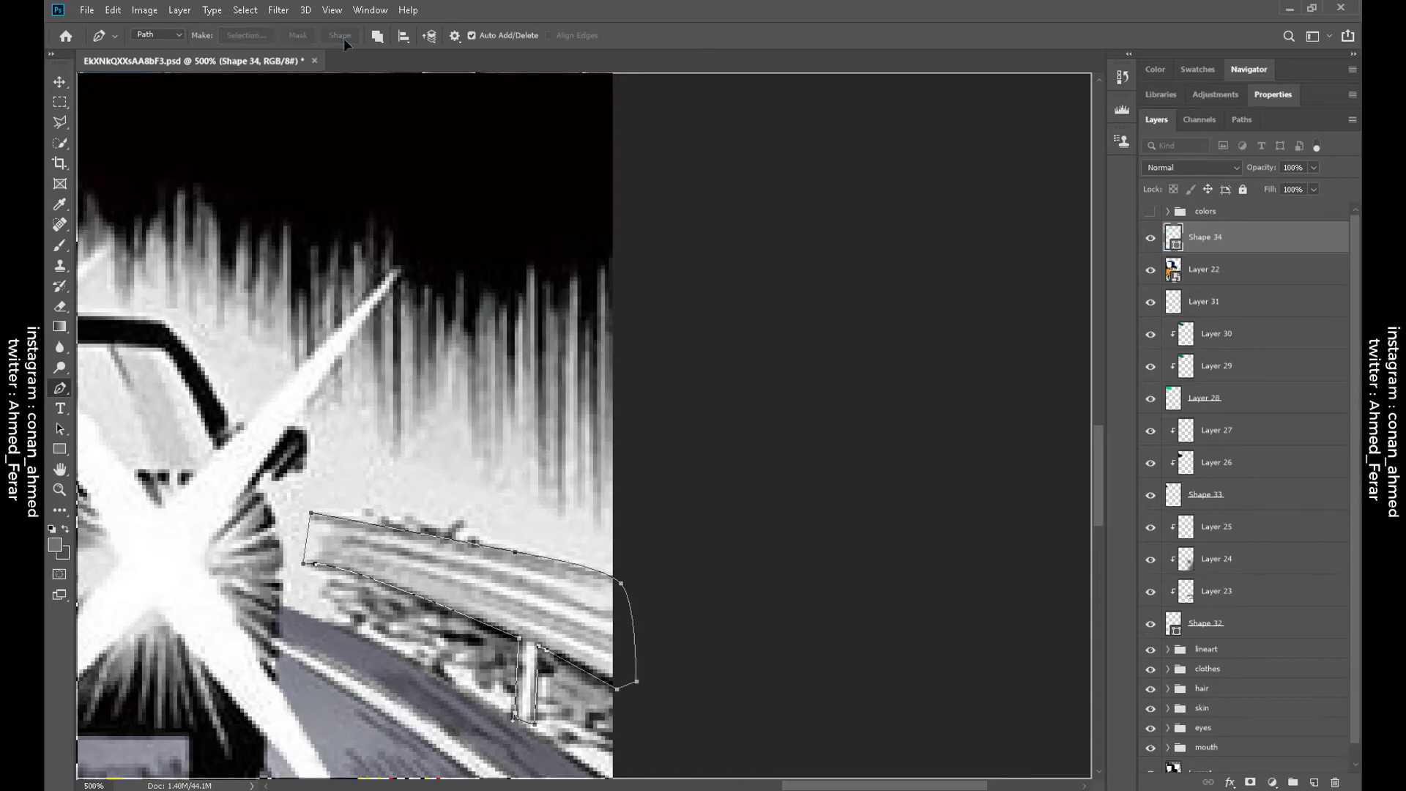
Set the guardrail shape to Multiply and brush soft shading over the rail on a new layer clipped to it
{"action": "key", "text": "shift+alt+m"}
{"action": "left_click", "coordinate": [1315, 782]}
{"action": "key", "text": "ctrl+alt+g"}
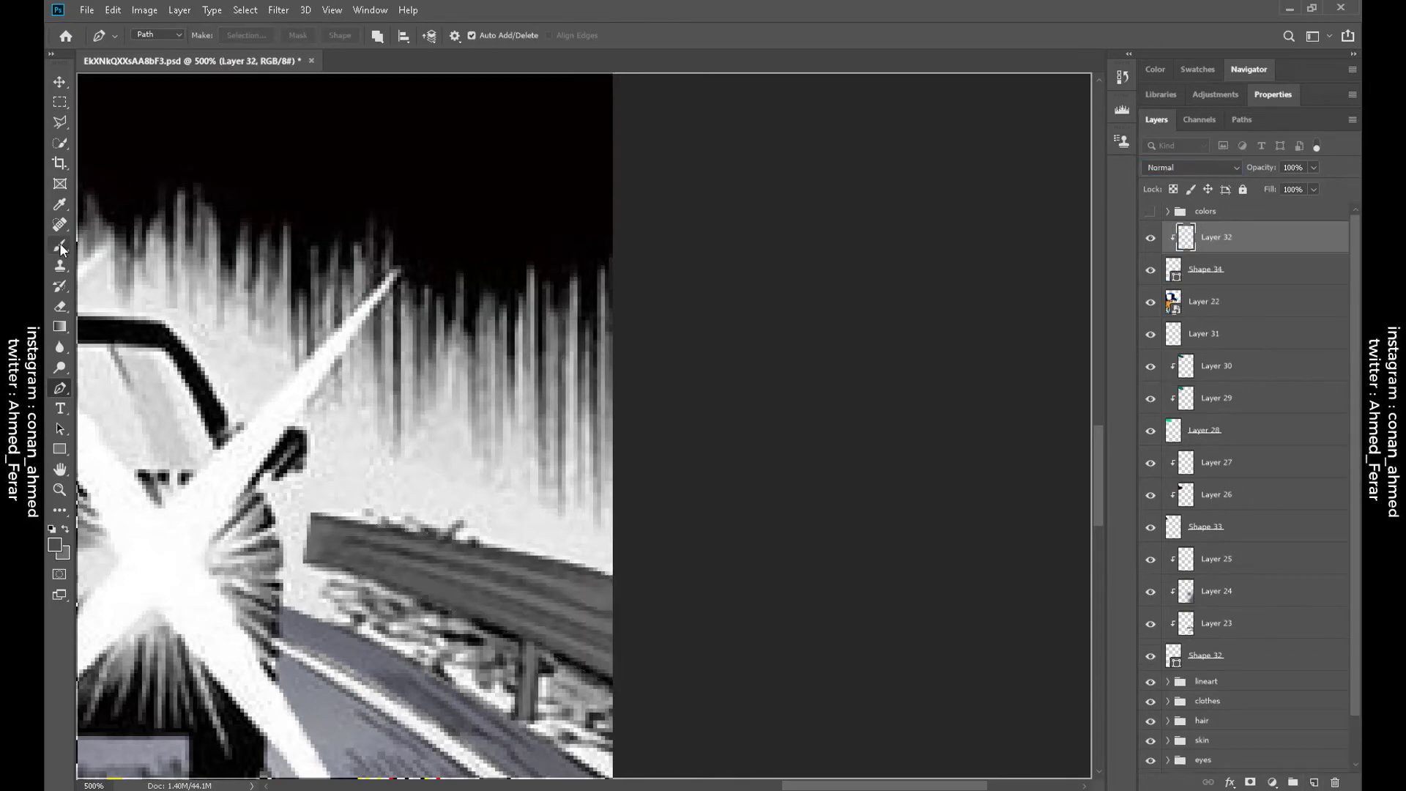
{"action": "key", "text": "b"}
{"action": "left_click_drag", "start_coordinate": [667, 650], "coordinate": [648, 564]}
Rasterize the guardrail shape and fade out its end beside the car with a soft eraser
{"action": "right_click", "coordinate": [1259, 268]}
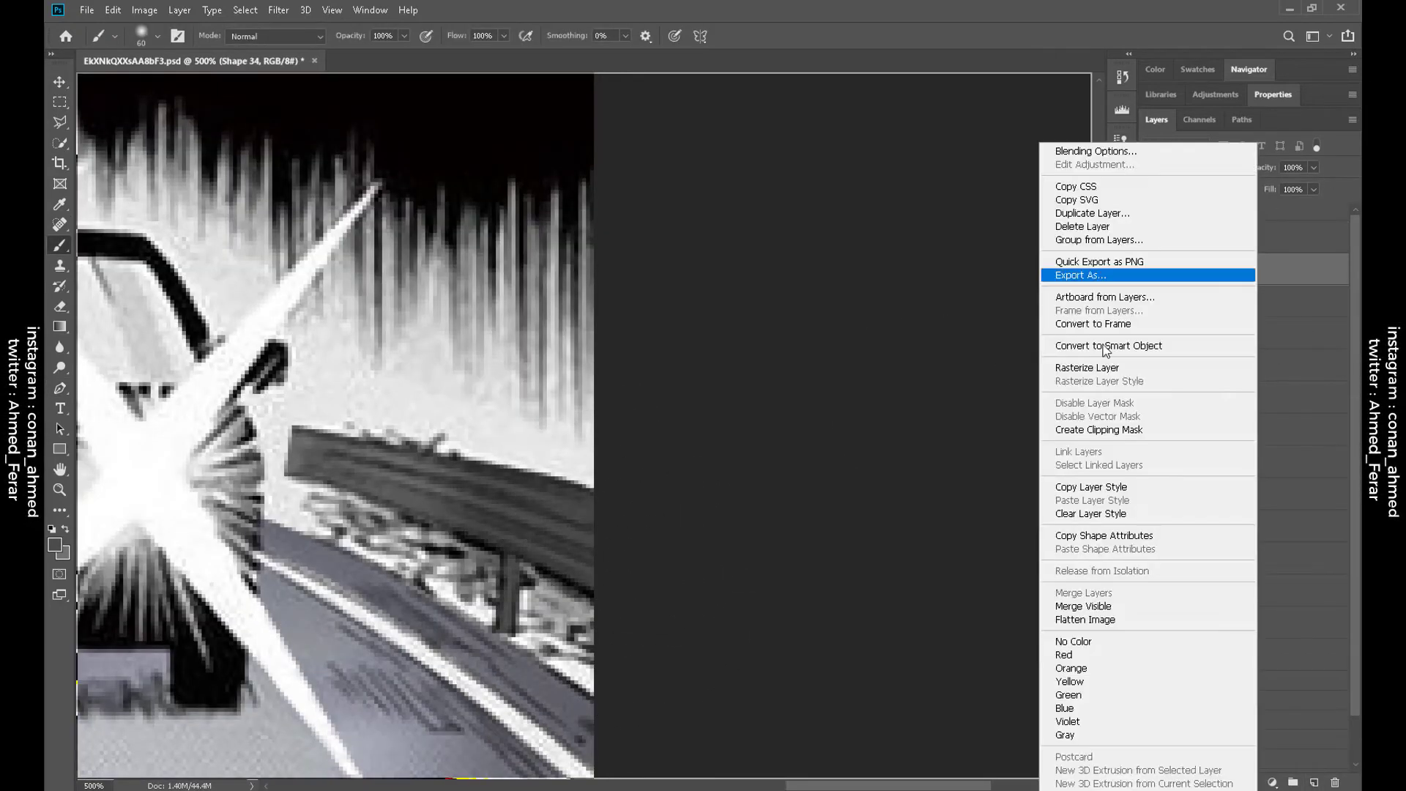
{"action": "left_click", "coordinate": [1084, 371]}
{"action": "key", "text": "e"}
{"action": "right_click", "coordinate": [215, 410]}
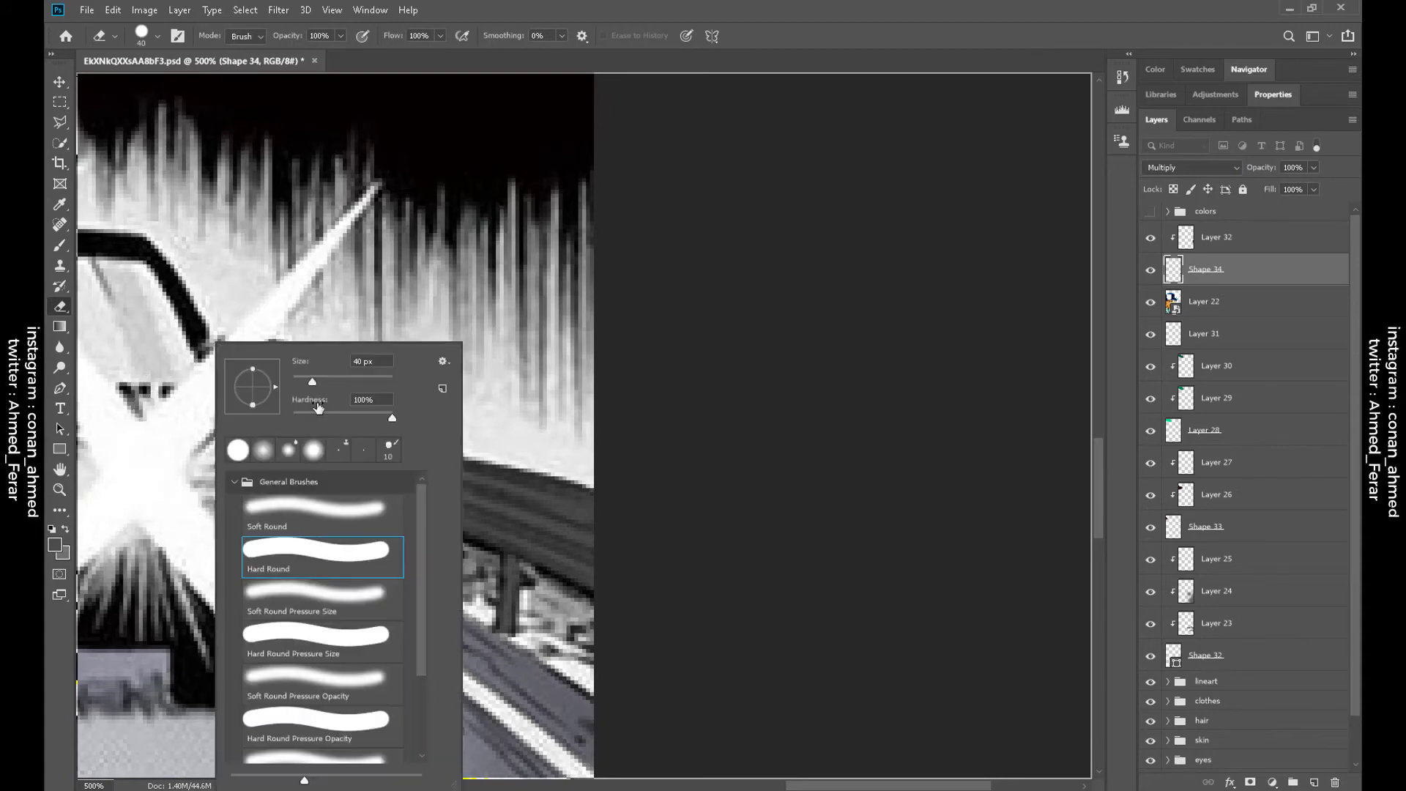
{"action": "key", "text": "Return"}
{"action": "key", "text": "ctrl+minus"}
{"action": "key", "text": "bracketright"}
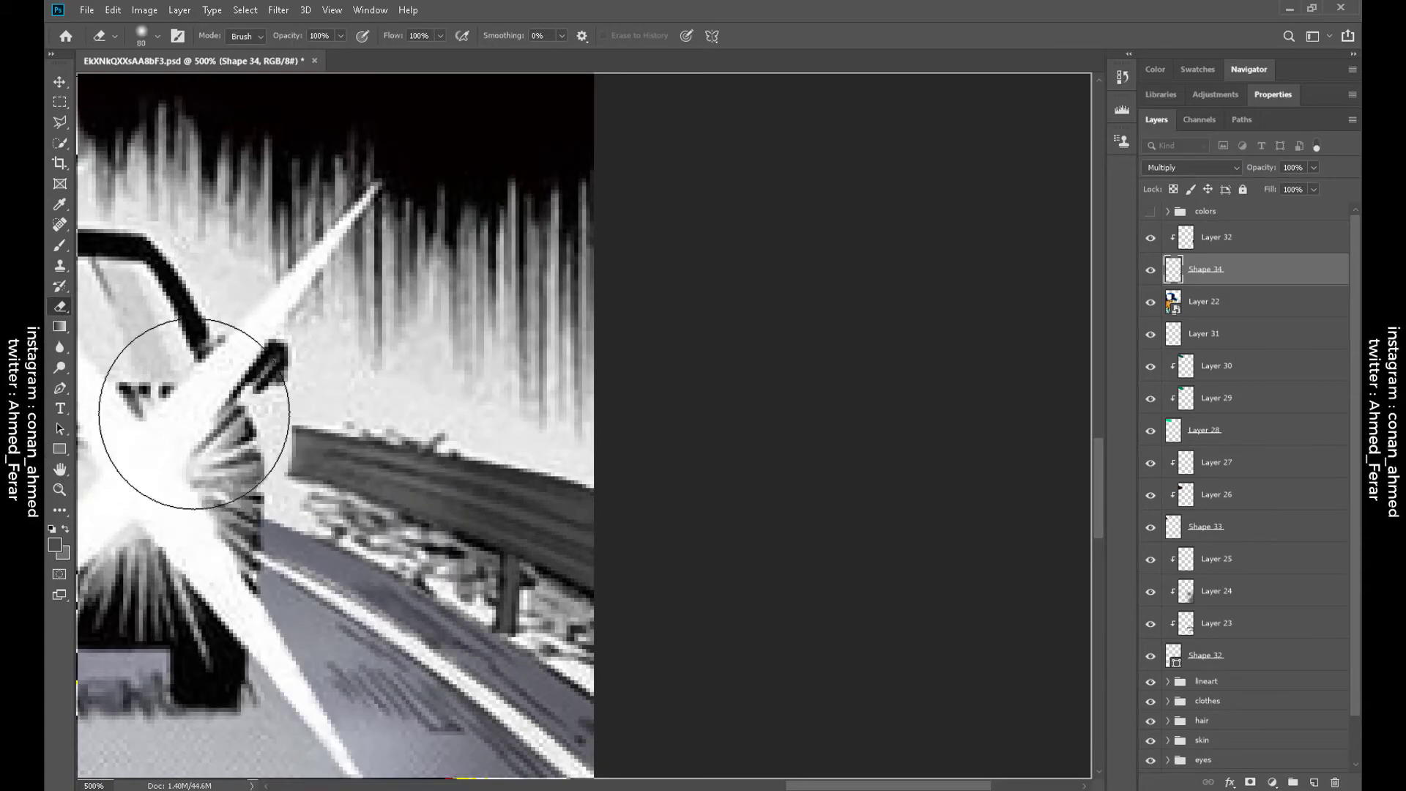
{"action": "scroll", "coordinate": [533, 214], "scroll_direction": "up", "scroll_amount": 2}
{"action": "key", "text": "ctrl+minus"}
{"action": "key", "text": "ctrl+minus"}
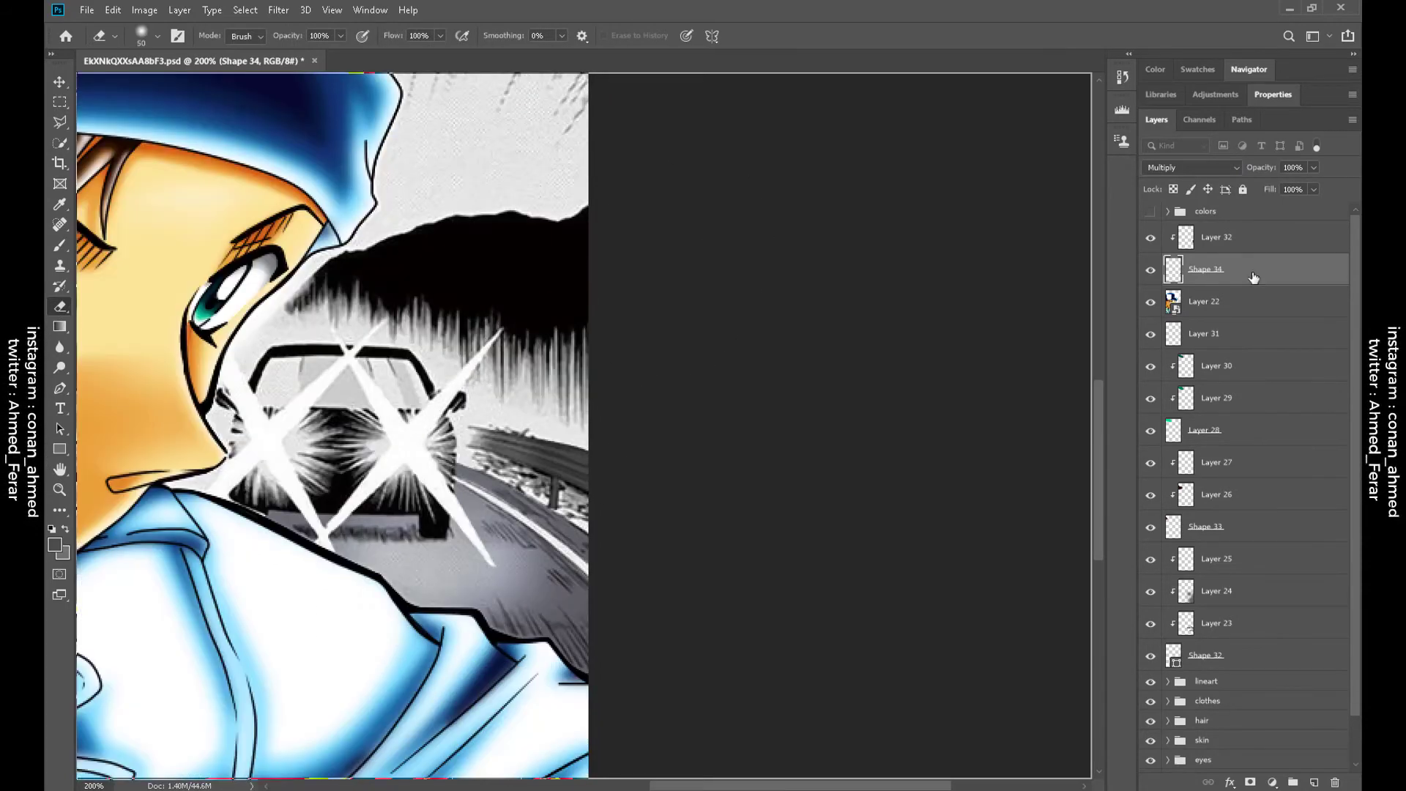
Add a new Multiply layer above the guardrail layers and set the foreground colour to a dark brownish grey
{"action": "left_click", "coordinate": [1314, 782]}
{"action": "left_click", "coordinate": [1192, 167]}
{"action": "left_click", "coordinate": [1186, 213]}
{"action": "key", "text": "ctrl+plus"}
{"action": "key", "text": "ctrl+plus"}
{"action": "key", "text": "ctrl+plus"}
{"action": "key", "text": "ctrl+plus"}
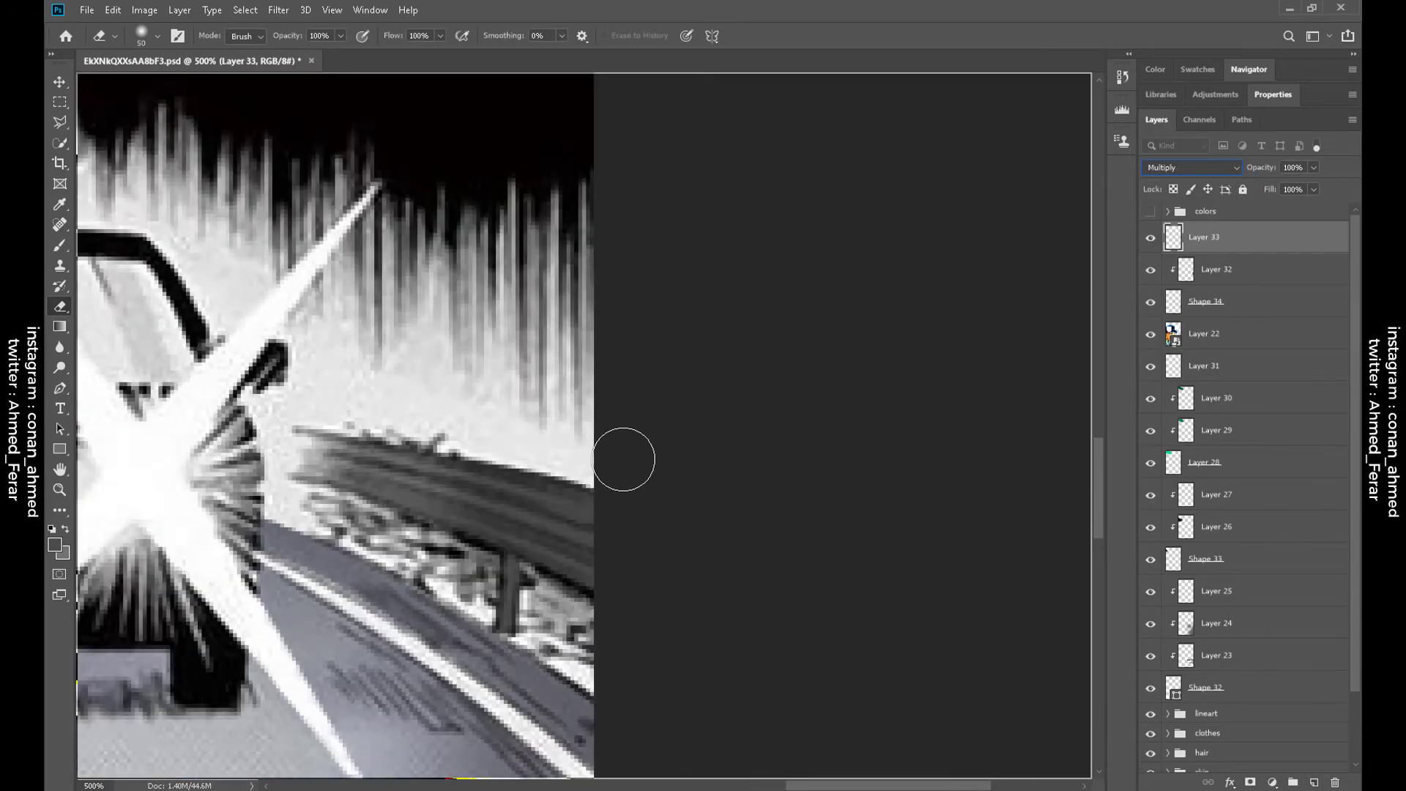
{"action": "left_click", "coordinate": [60, 204]}
{"action": "left_click", "coordinate": [55, 544]}
{"action": "left_click", "coordinate": [1133, 327]}
{"action": "left_click", "coordinate": [946, 291]}
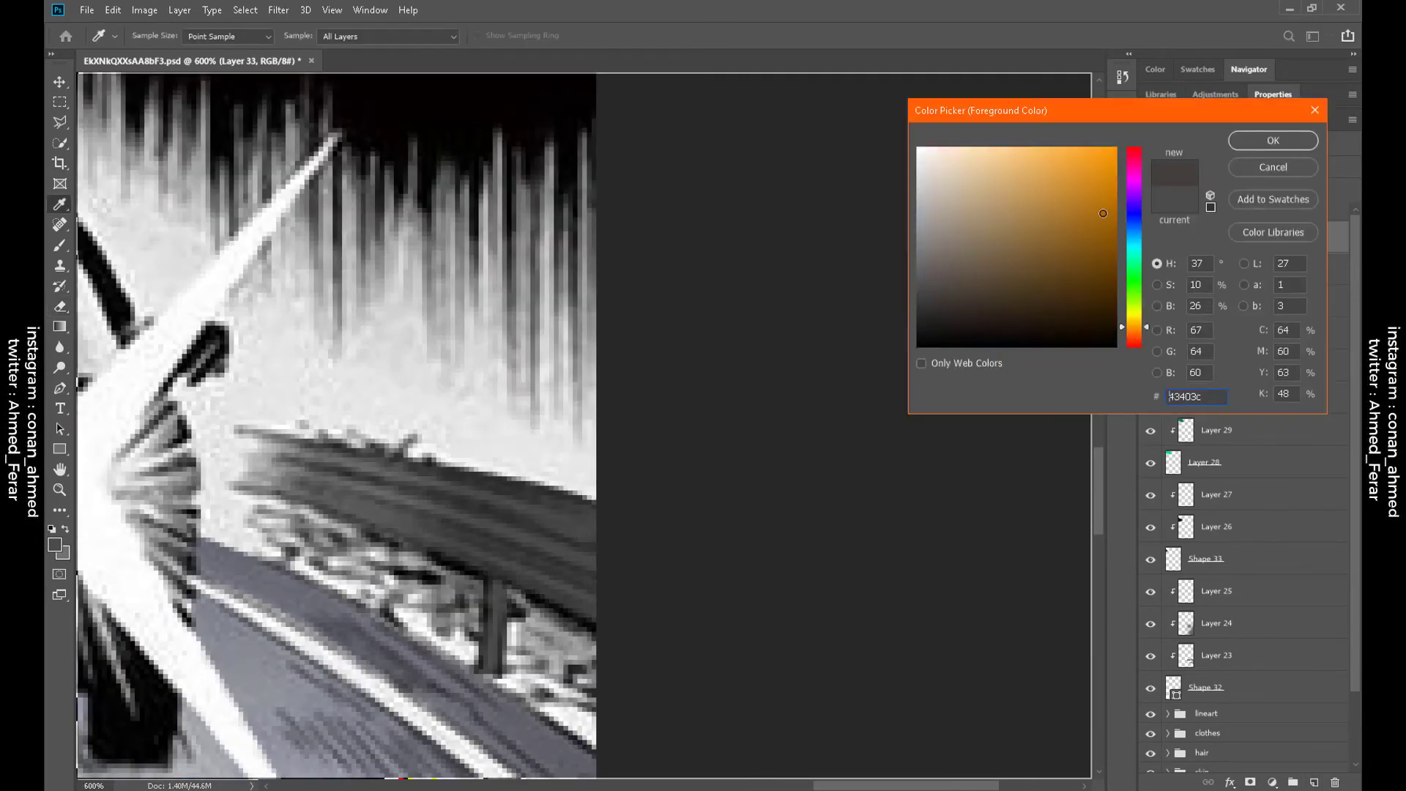
{"action": "left_click", "coordinate": [1273, 141]}
Outline the grassy bank beneath the guardrail with the Pen tool, following the road edge and going around the post
{"action": "left_click", "coordinate": [60, 389]}
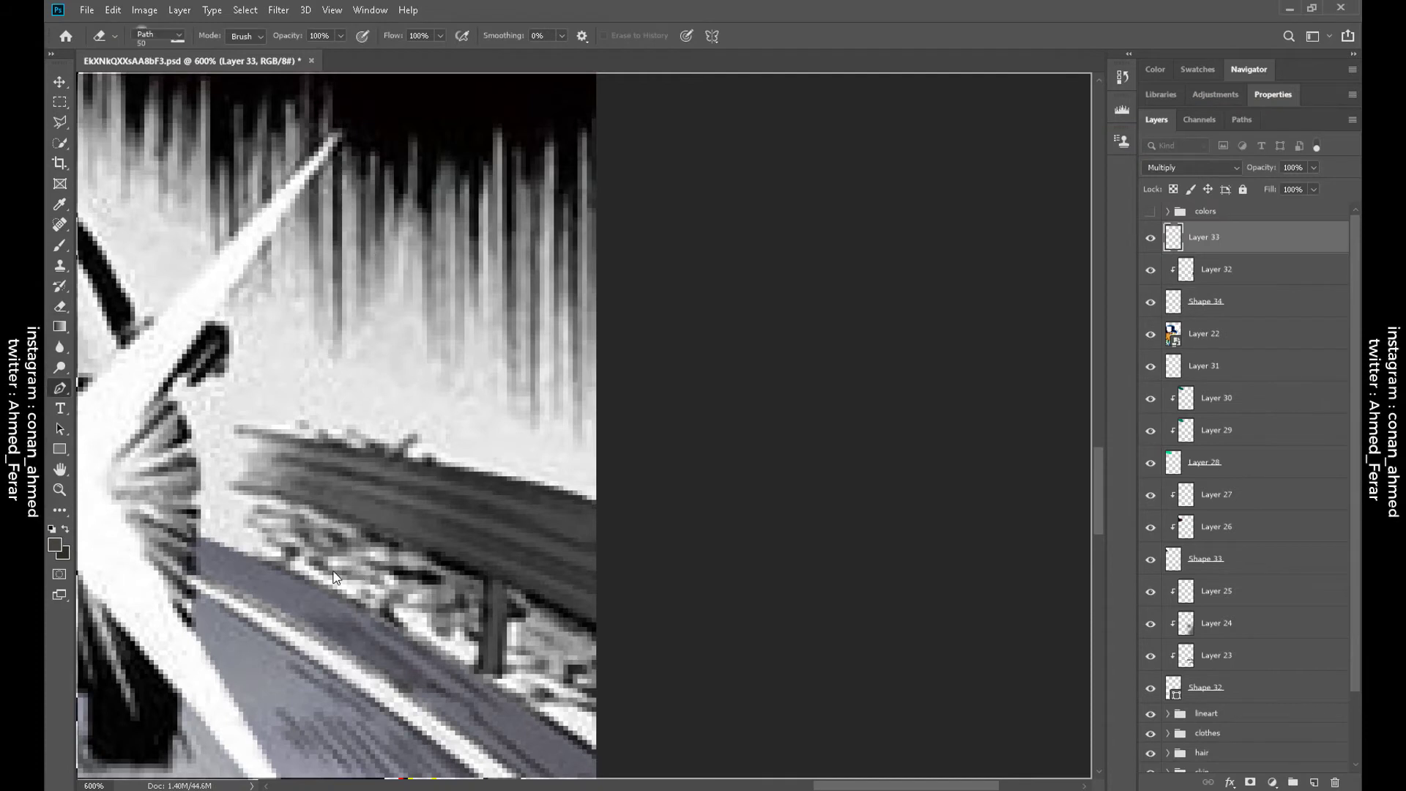
{"action": "left_click", "coordinate": [117, 432]}
{"action": "left_click", "coordinate": [368, 558]}
{"action": "left_click_drag", "start_coordinate": [239, 496], "coordinate": [276, 496]}
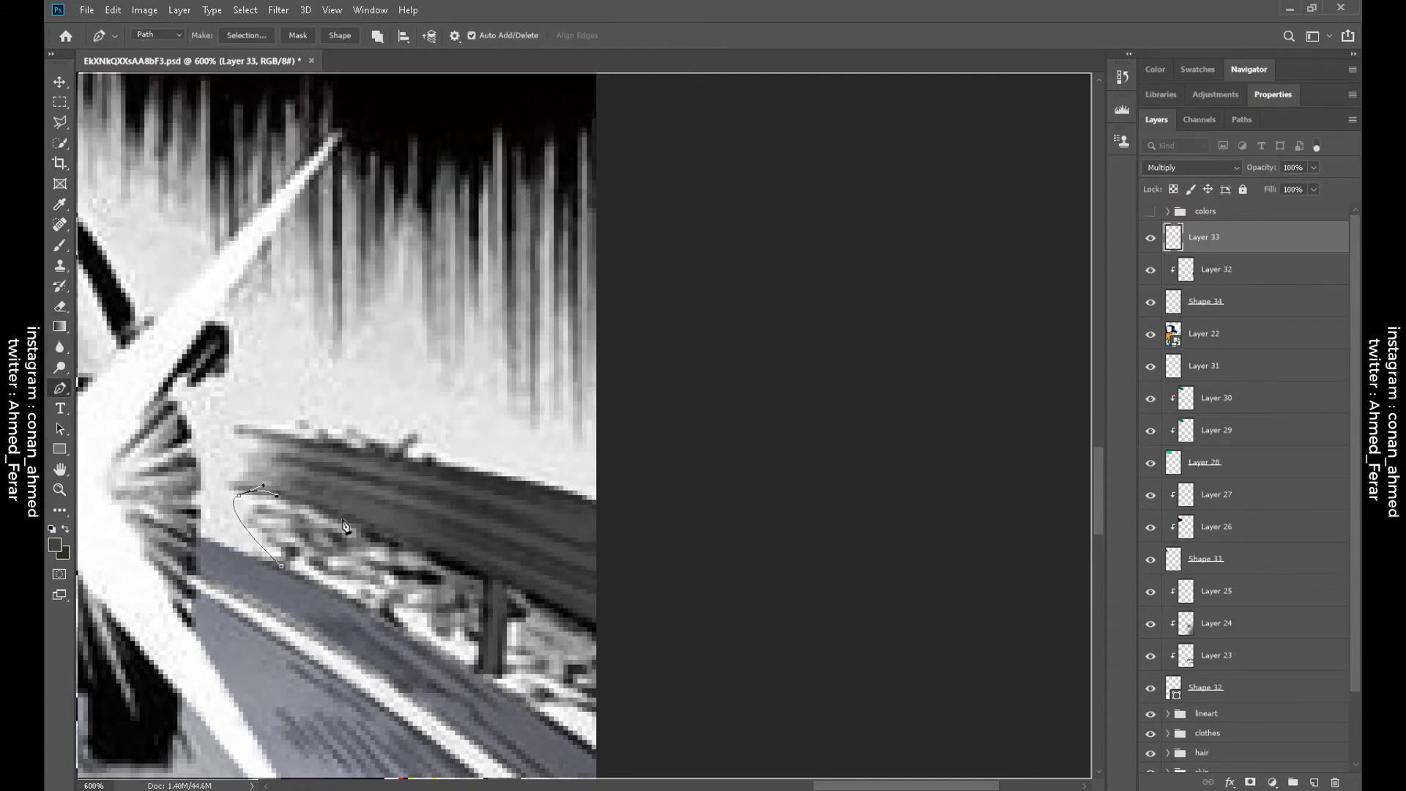
{"action": "left_click", "coordinate": [353, 519]}
{"action": "left_click", "coordinate": [483, 571]}
{"action": "left_click", "coordinate": [483, 599]}
{"action": "left_click", "coordinate": [478, 668]}
{"action": "left_click", "coordinate": [484, 673]}
{"action": "left_click", "coordinate": [503, 674]}
{"action": "left_click", "coordinate": [502, 580]}
{"action": "left_click_drag", "start_coordinate": [601, 631], "coordinate": [608, 649]}
{"action": "left_click", "coordinate": [613, 742]}
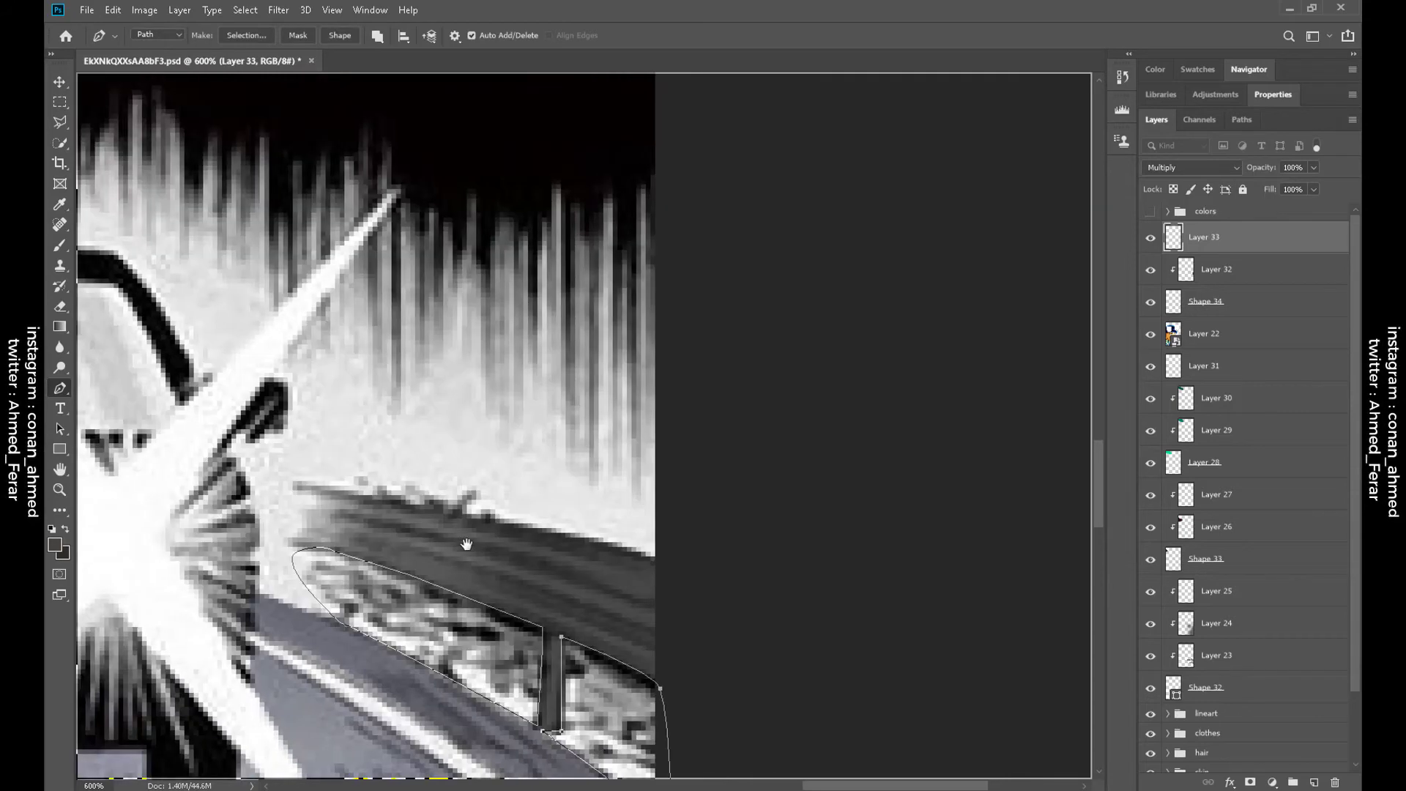
Convert the grassy bank outline into a filled shape and add an empty layer above it
{"action": "left_click_drag", "start_coordinate": [406, 484], "coordinate": [464, 540]}
{"action": "key", "text": "ctrl+minus"}
{"action": "key", "text": "ctrl+minus"}
{"action": "left_click", "coordinate": [340, 36]}
{"action": "key", "text": "ctrl+j"}
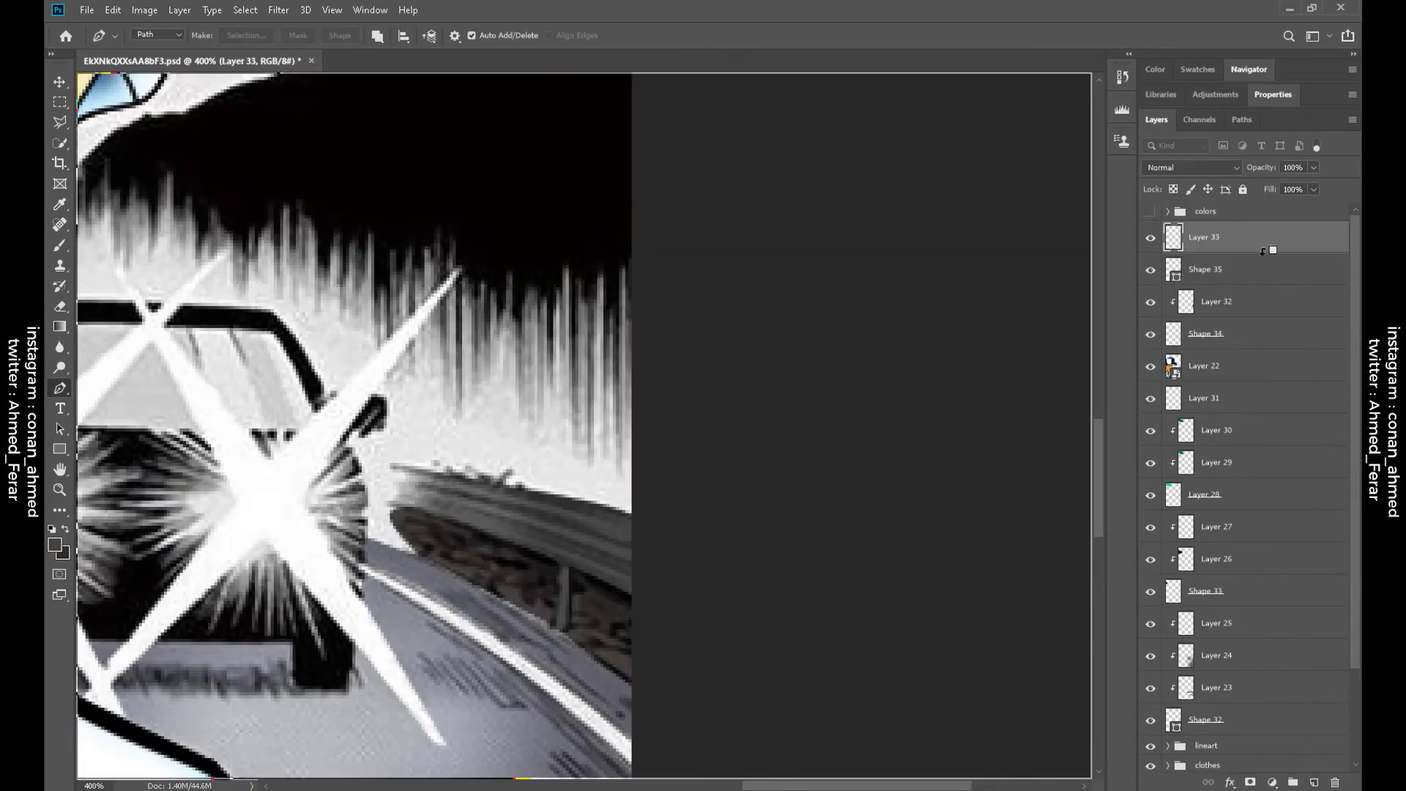
Clip the new layer to the grassy bank shape and darken the bank with a soft brush
{"action": "key", "text": "ctrl+shift+alt+n"}
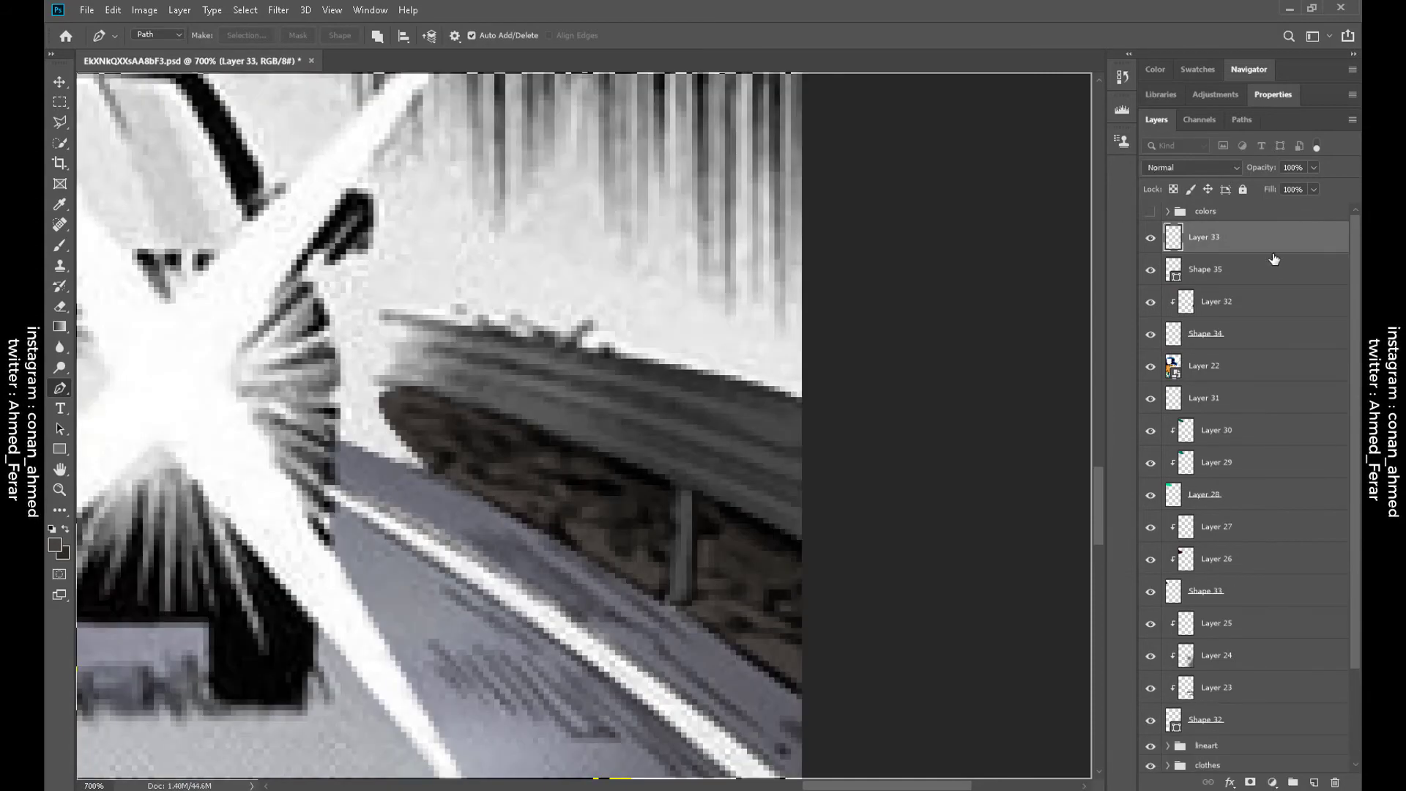
{"action": "right_click", "coordinate": [1315, 237]}
{"action": "left_click", "coordinate": [1142, 427]}
{"action": "key", "text": "b"}
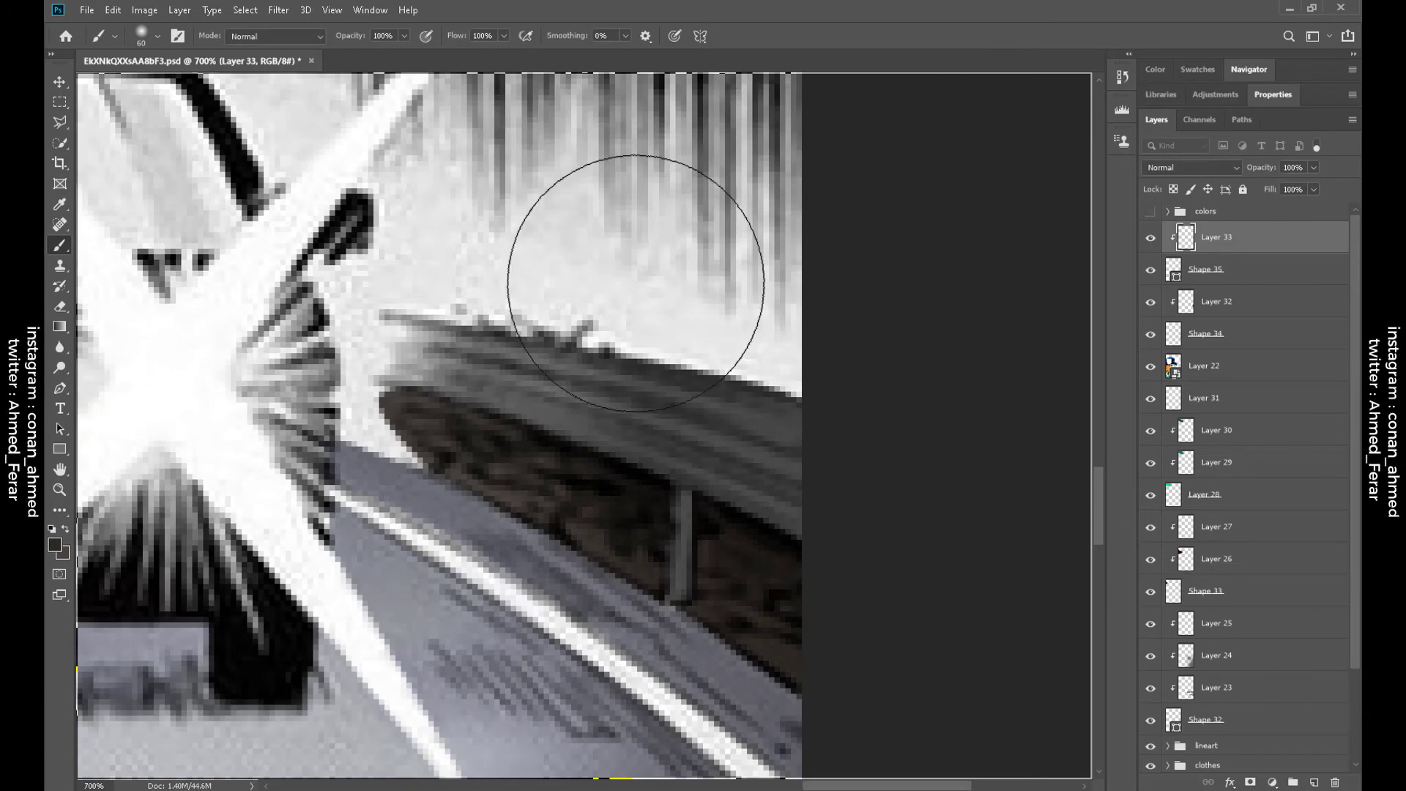
{"action": "key", "text": "e"}
{"action": "key", "text": "ctrl+minus"}
{"action": "key", "text": "ctrl+minus"}
{"action": "key", "text": "ctrl+minus"}
{"action": "left_click", "coordinate": [1227, 255]}
{"action": "left_click", "coordinate": [1216, 237]}
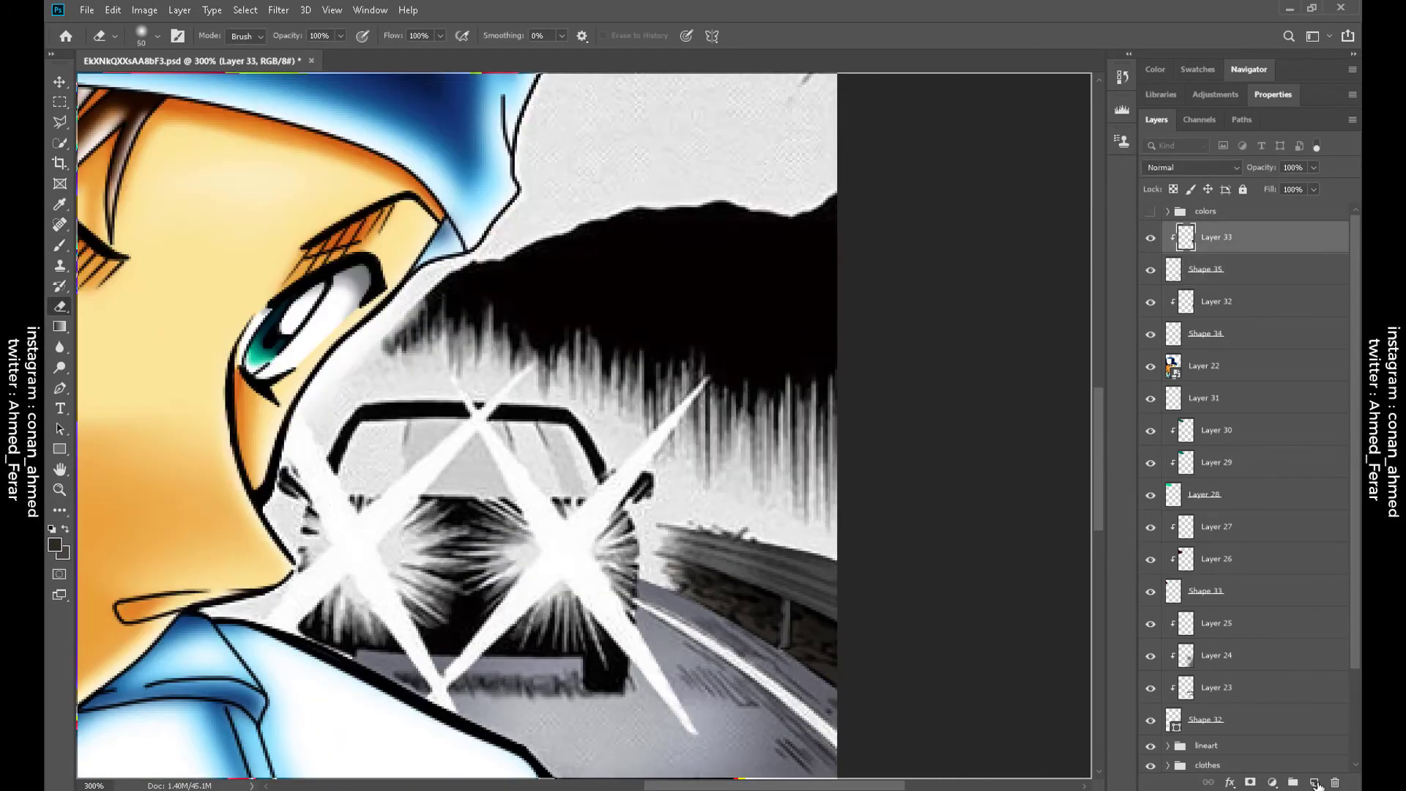
Add a new layer and trace the upper edge of the black hill behind the car with the Pen tool
{"action": "left_click", "coordinate": [1314, 782]}
{"action": "key", "text": "p"}
{"action": "key", "text": "ctrl+plus"}
{"action": "scroll", "coordinate": [568, 322], "scroll_direction": "up", "scroll_amount": 3}
{"action": "key", "text": "ctrl+plus"}
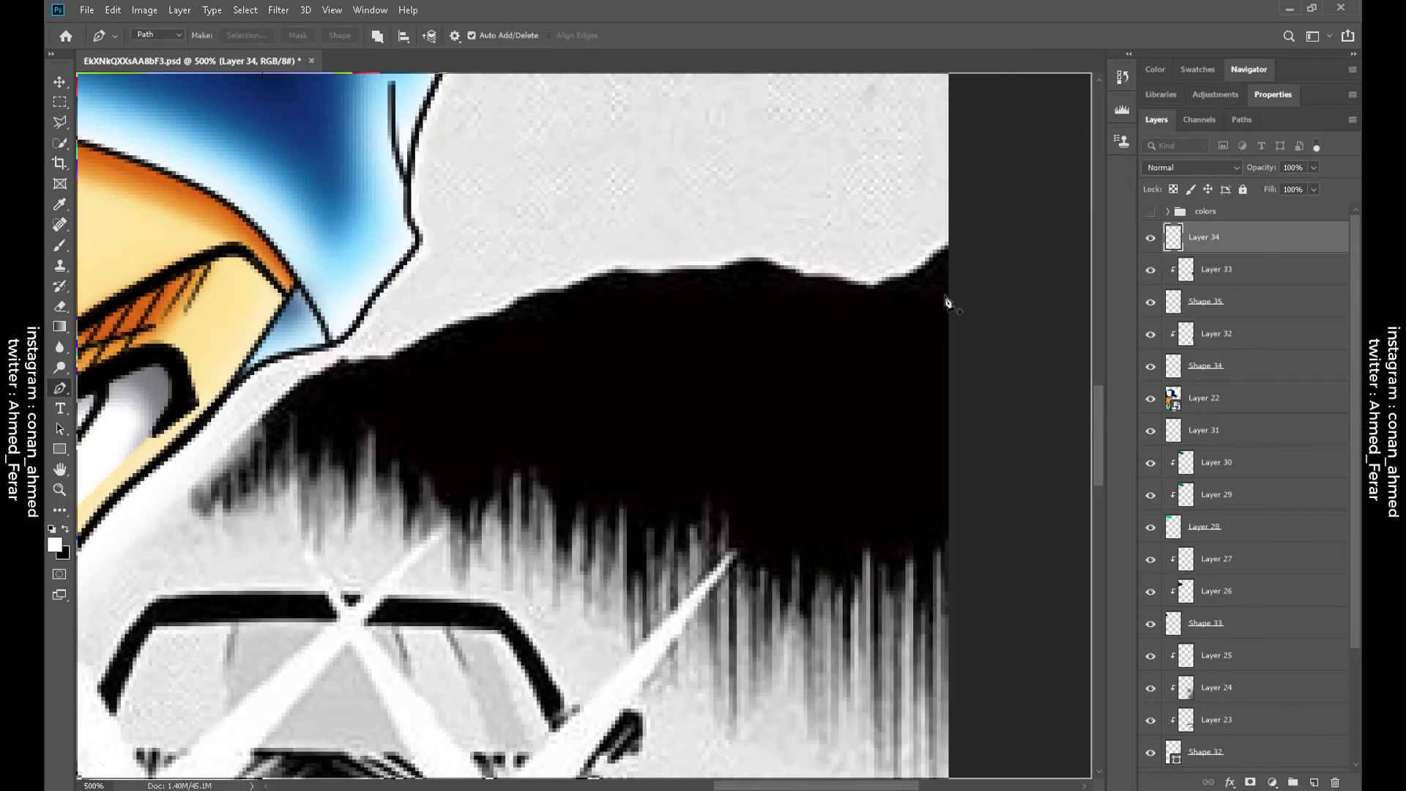
{"action": "left_click", "coordinate": [949, 253]}
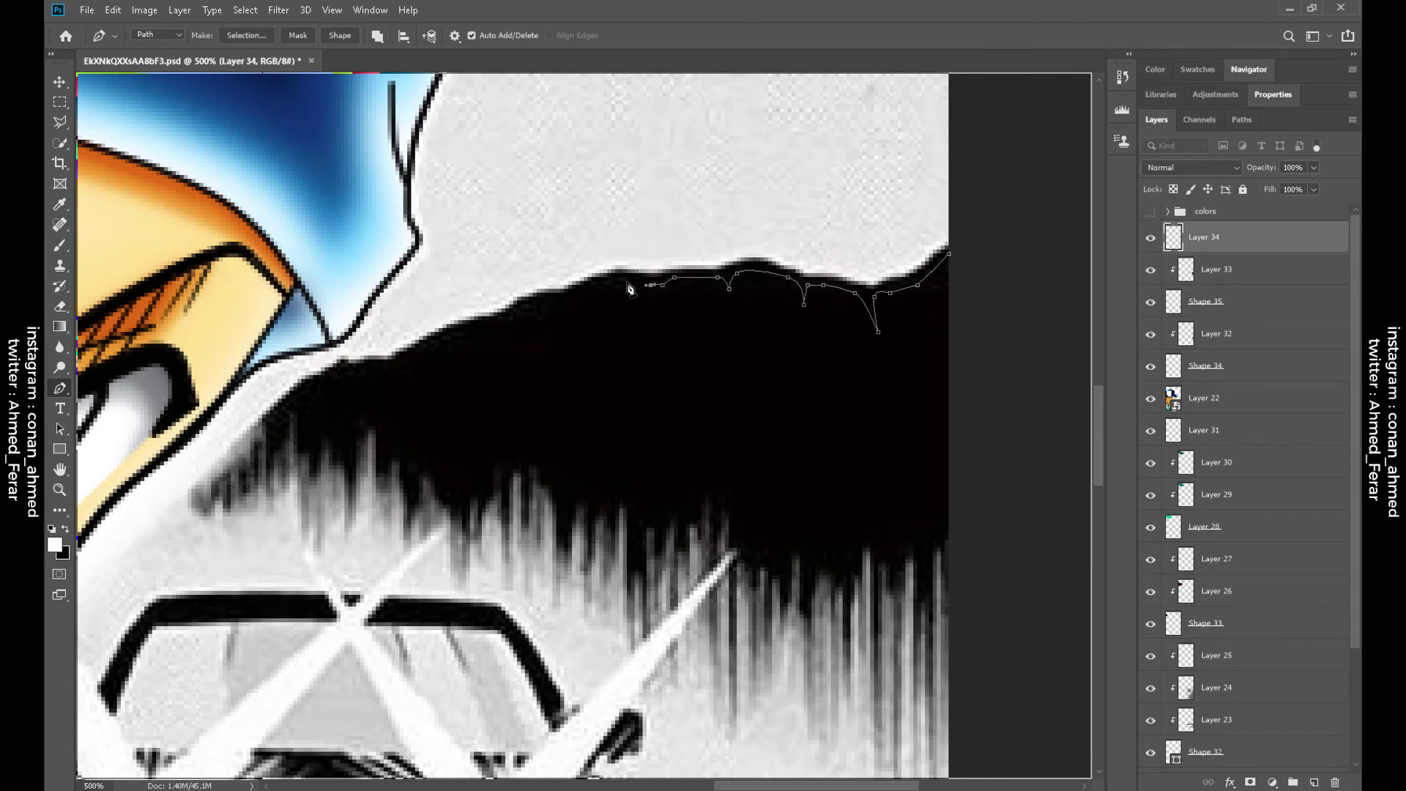
{"action": "left_click", "coordinate": [486, 328]}
{"action": "left_click_drag", "start_coordinate": [408, 362], "coordinate": [401, 373]}
{"action": "left_click", "coordinate": [349, 371]}
{"action": "left_click", "coordinate": [315, 388]}
{"action": "left_click", "coordinate": [293, 400]}
{"action": "left_click", "coordinate": [278, 414]}
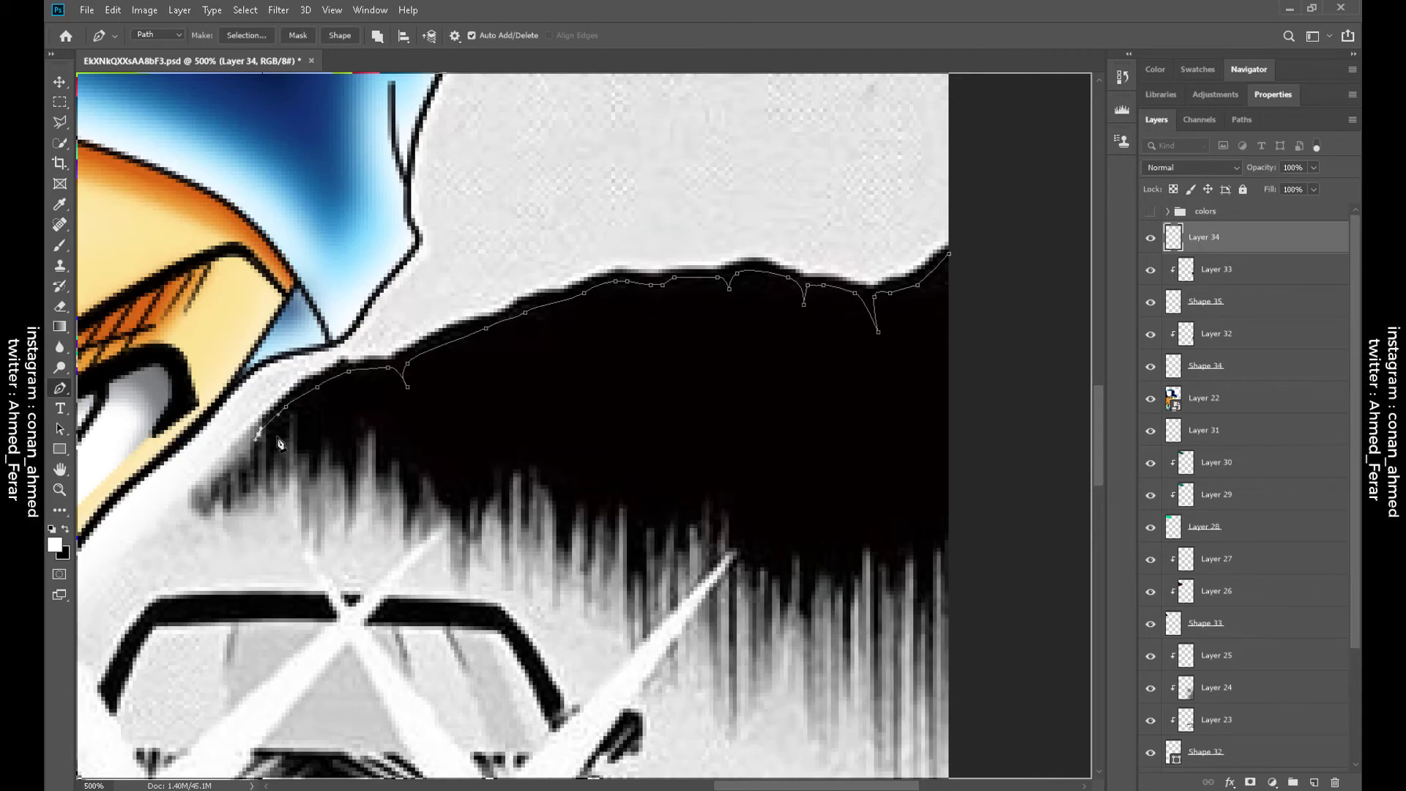
Close the hill highlight outline through the dark body of the hill and convert it into a white filled shape
{"action": "left_click", "coordinate": [373, 416]}
{"action": "left_click", "coordinate": [521, 418]}
{"action": "left_click", "coordinate": [801, 383]}
{"action": "left_click", "coordinate": [1011, 320]}
{"action": "left_click", "coordinate": [949, 253]}
{"action": "left_click", "coordinate": [340, 35]}
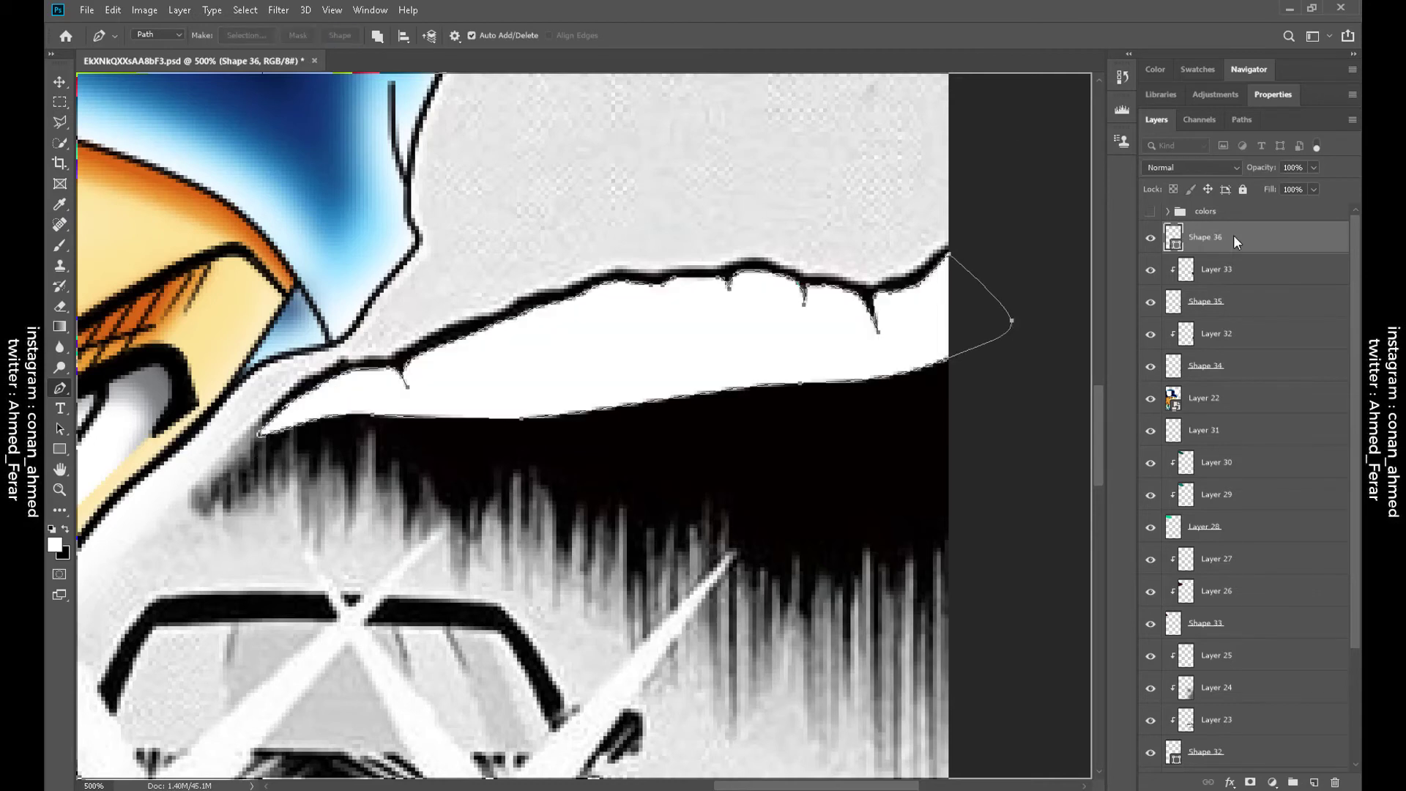
Rasterize the white hill shape and fade its lower part into the black with a large soft eraser, finishing without a selection
{"action": "right_click", "coordinate": [1233, 235]}
{"action": "left_click", "coordinate": [1101, 363]}
{"action": "key", "text": "e"}
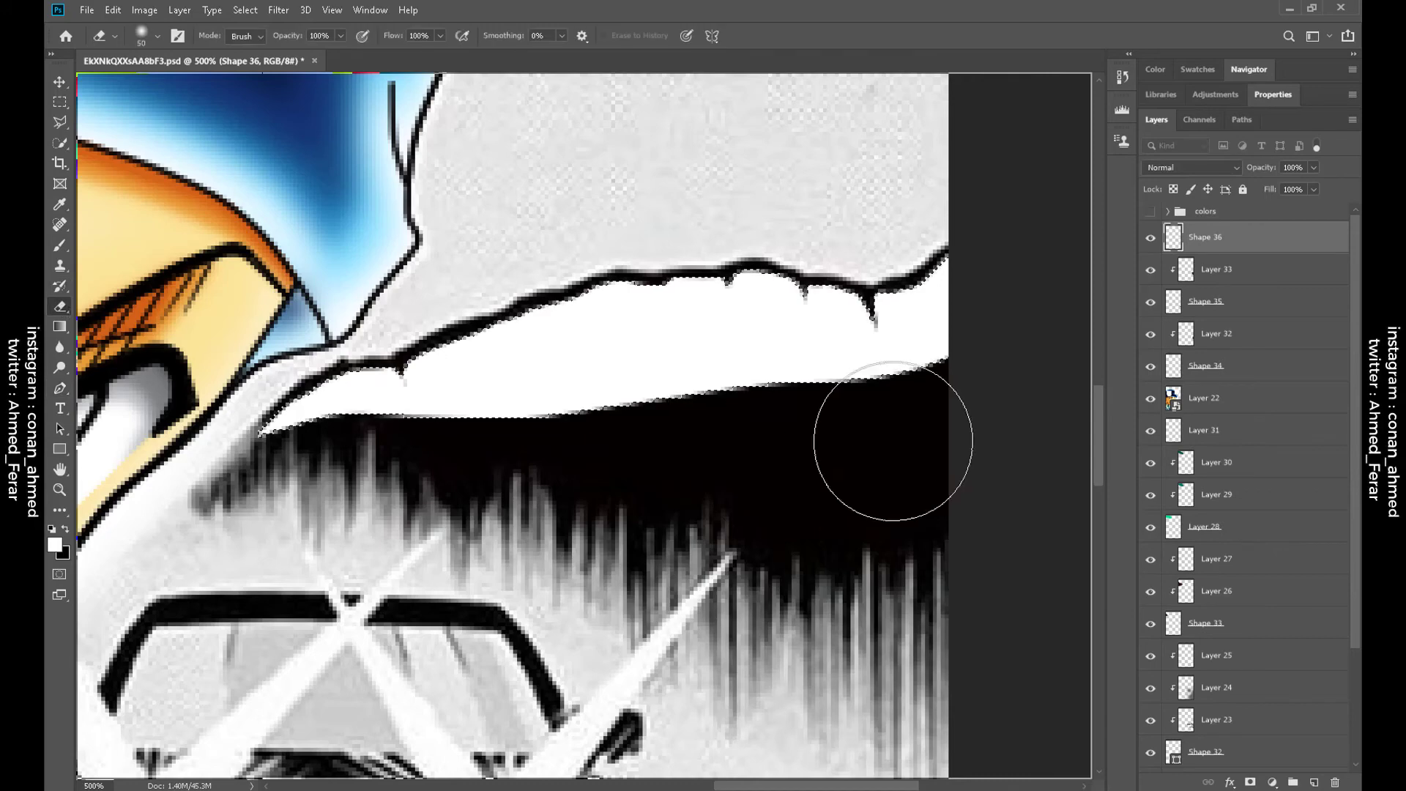
{"action": "mouse_move", "coordinate": [800, 486]}
{"action": "left_mouse_down"}
{"action": "mouse_move", "coordinate": [933, 464]}
{"action": "mouse_move", "coordinate": [895, 487]}
{"action": "left_mouse_up"}
{"action": "key", "text": "bracketright"}
{"action": "key", "text": "bracketright"}
{"action": "key", "text": "bracketright"}
{"action": "key", "text": "bracketright"}
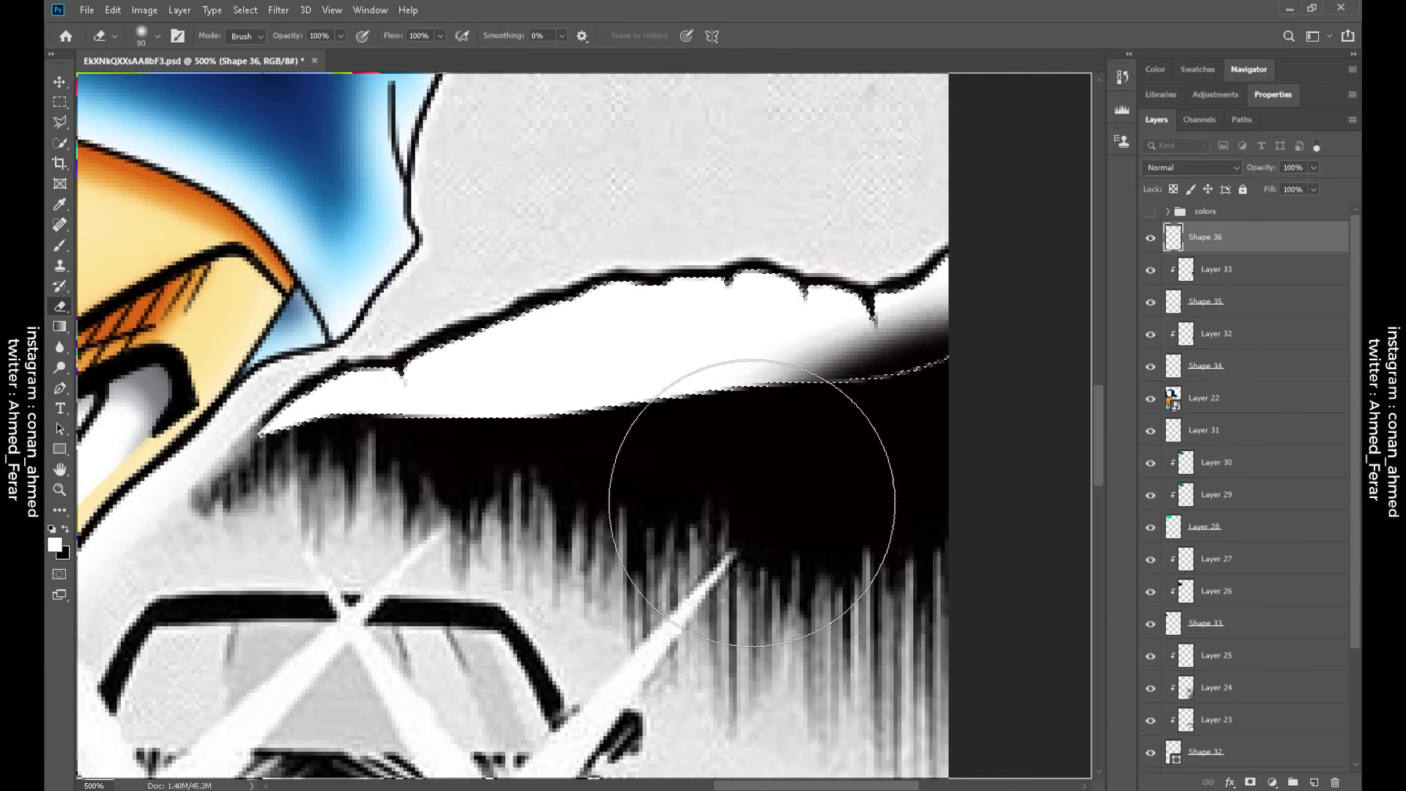
{"action": "key", "text": "bracketright"}
{"action": "key", "text": "bracketright"}
{"action": "key", "text": "bracketleft"}
{"action": "key", "text": "bracketleft"}
{"action": "key", "text": "bracketleft"}
{"action": "key", "text": "bracketleft"}
{"action": "key", "text": "bracketleft"}
{"action": "key", "text": "bracketleft"}
{"action": "key", "text": "bracketleft"}
{"action": "key", "text": "bracketleft"}
{"action": "key", "text": "bracketright"}
{"action": "key", "text": "bracketright"}
{"action": "key", "text": "bracketright"}
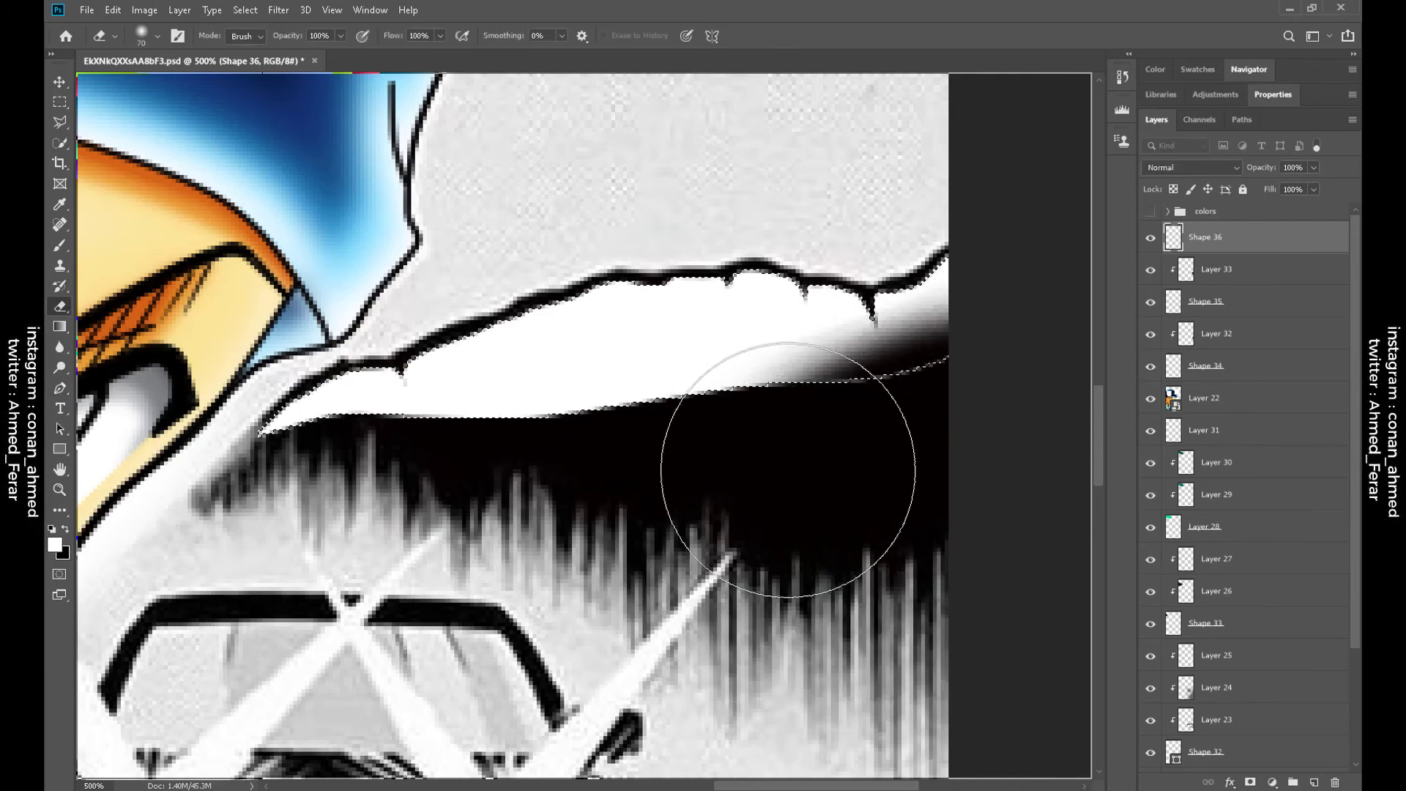
{"action": "mouse_move", "coordinate": [788, 470]}
{"action": "left_mouse_down"}
{"action": "mouse_move", "coordinate": [731, 534]}
{"action": "mouse_move", "coordinate": [393, 605]}
{"action": "mouse_move", "coordinate": [496, 587]}
{"action": "mouse_move", "coordinate": [447, 605]}
{"action": "mouse_move", "coordinate": [692, 589]}
{"action": "left_mouse_up"}
{"action": "key", "text": "bracketright"}
{"action": "key", "text": "bracketright"}
{"action": "key", "text": "bracketright"}
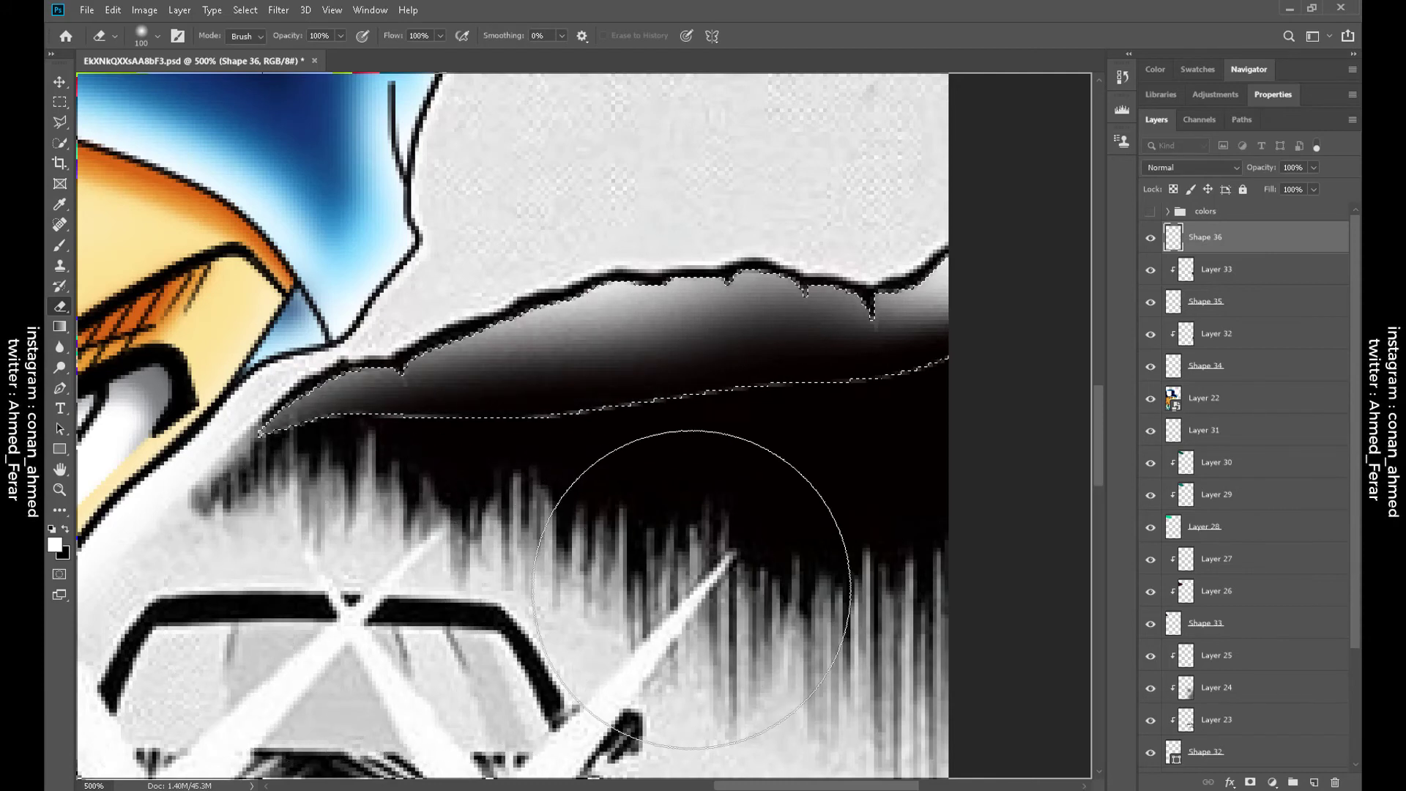
{"action": "key", "text": "ctrl+d"}
Soften the edges of the hill highlight with the Blur tool at size 50 and set its layer opacity to 71%
{"action": "key", "text": "p"}
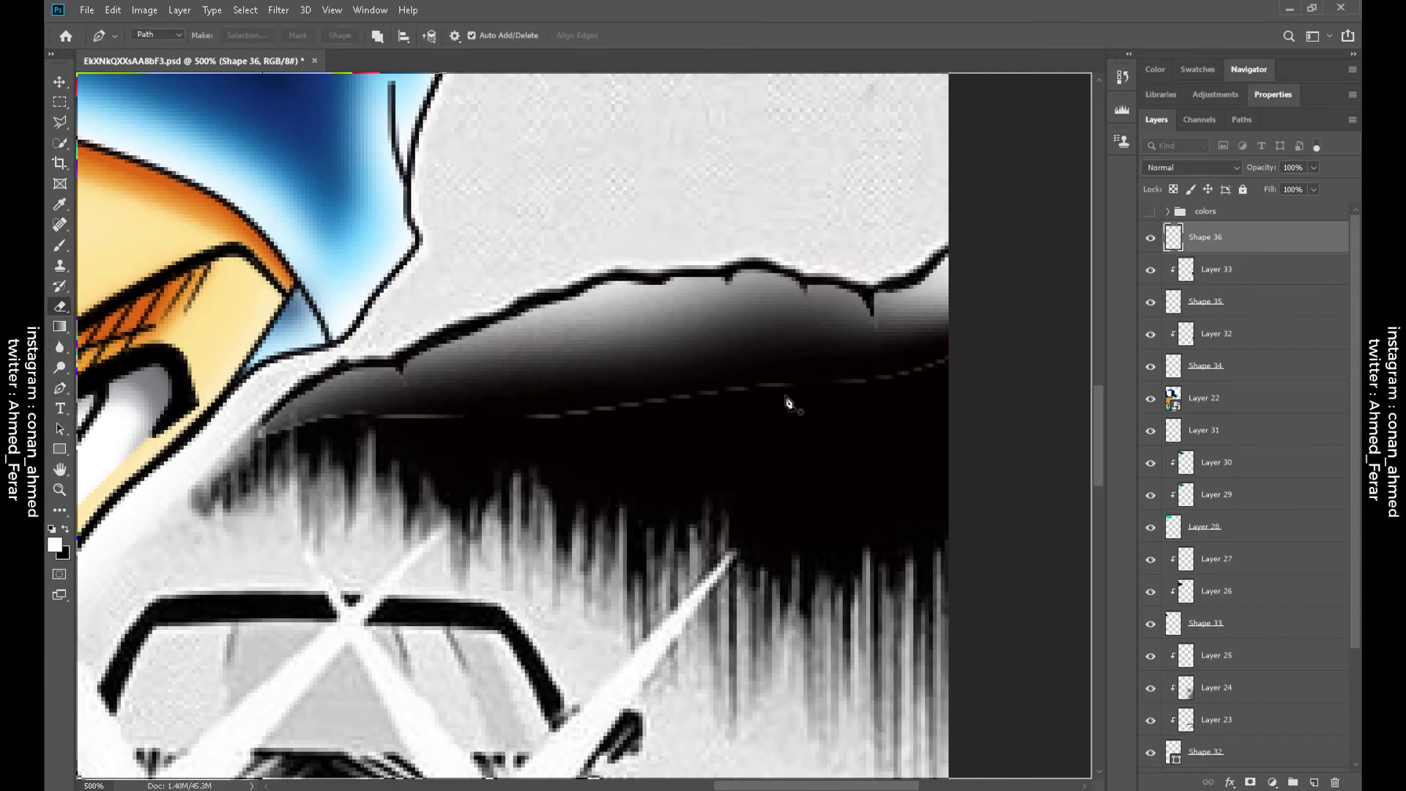
{"action": "key", "text": "r"}
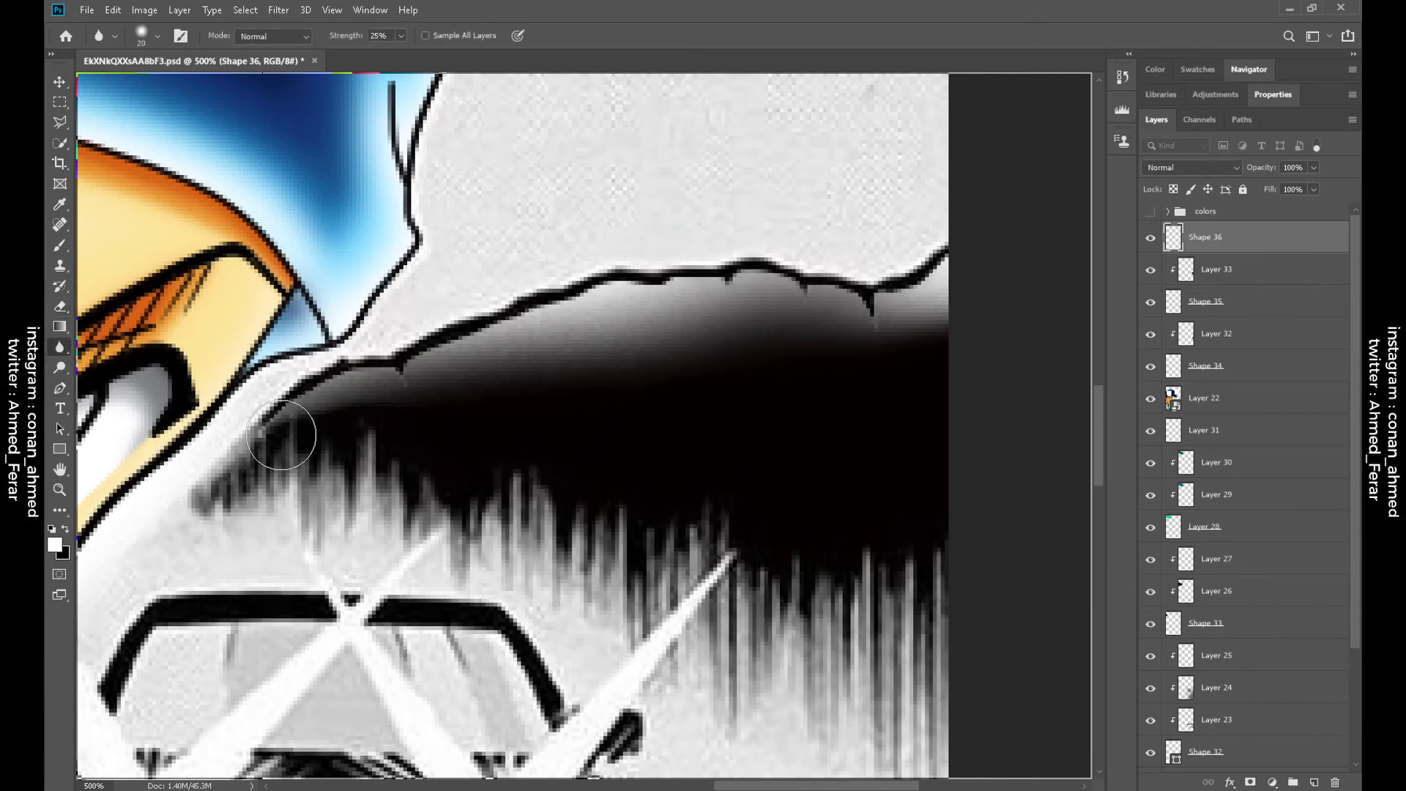
{"action": "key", "text": "bracketright"}
{"action": "key", "text": "bracketright"}
{"action": "key", "text": "bracketright"}
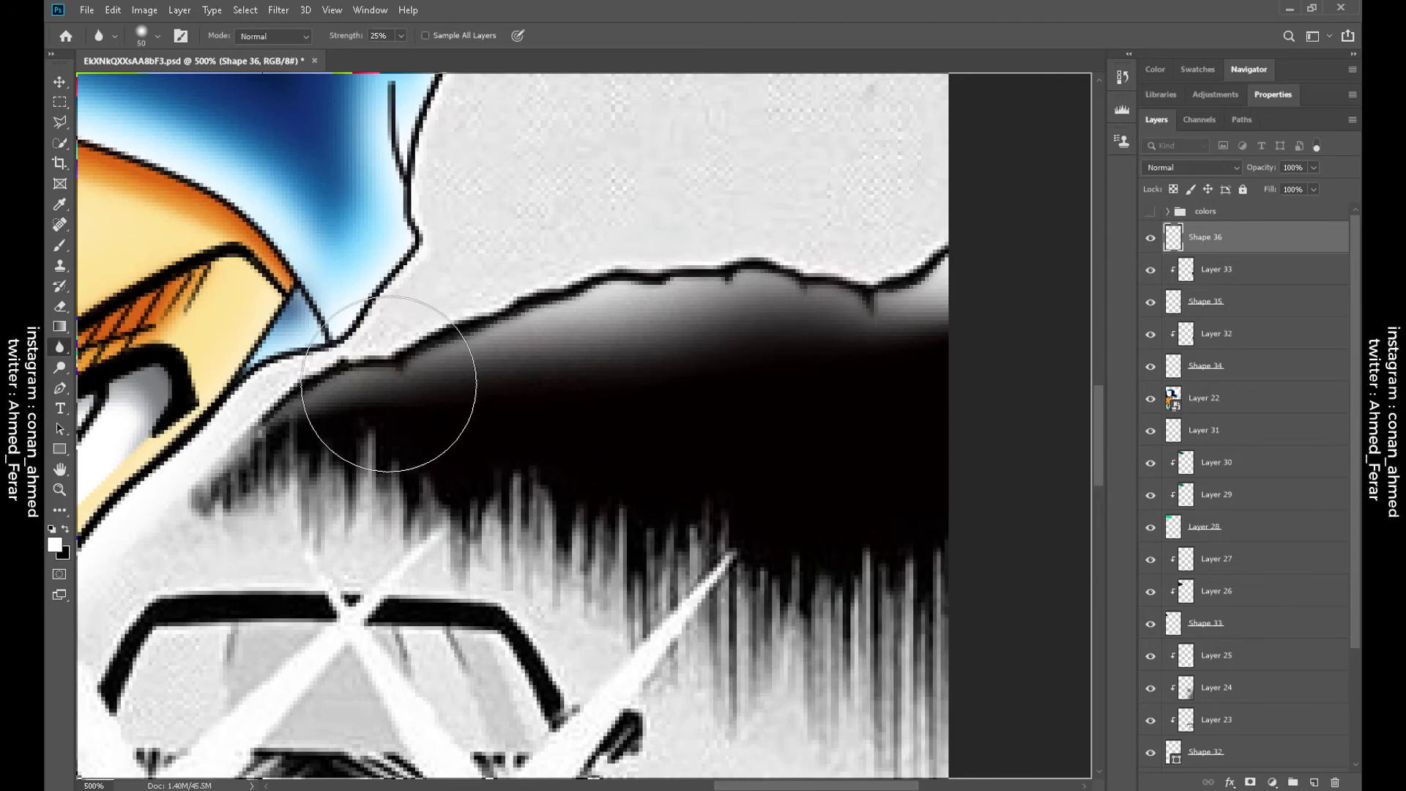
{"action": "scroll", "coordinate": [589, 419], "scroll_direction": "down", "scroll_amount": 2}
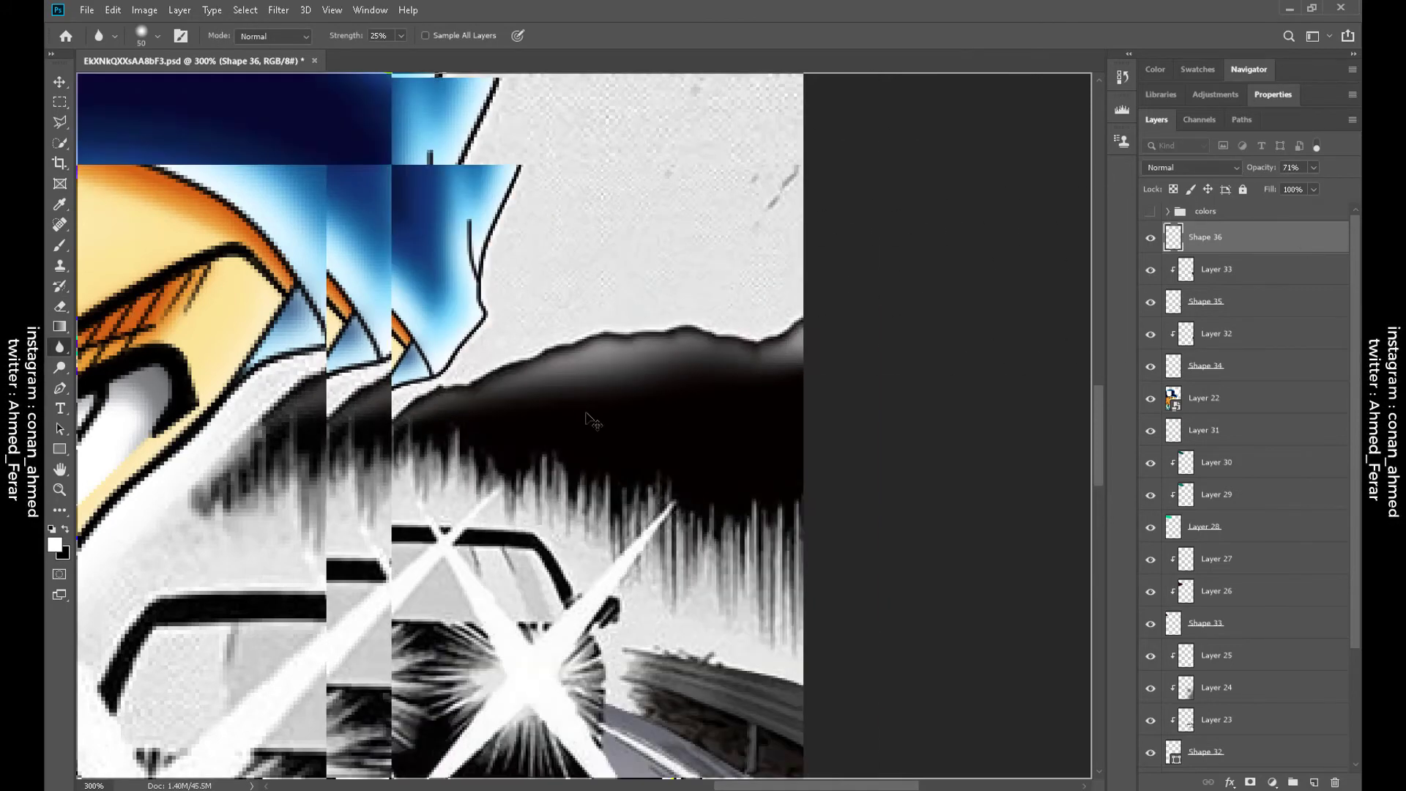
Add a new layer above the hill highlight and set the foreground colour to the warm off-white fffcf5
{"action": "scroll", "coordinate": [590, 419], "scroll_direction": "down", "scroll_amount": 3}
{"action": "scroll", "coordinate": [556, 403], "scroll_direction": "up", "scroll_amount": 4}
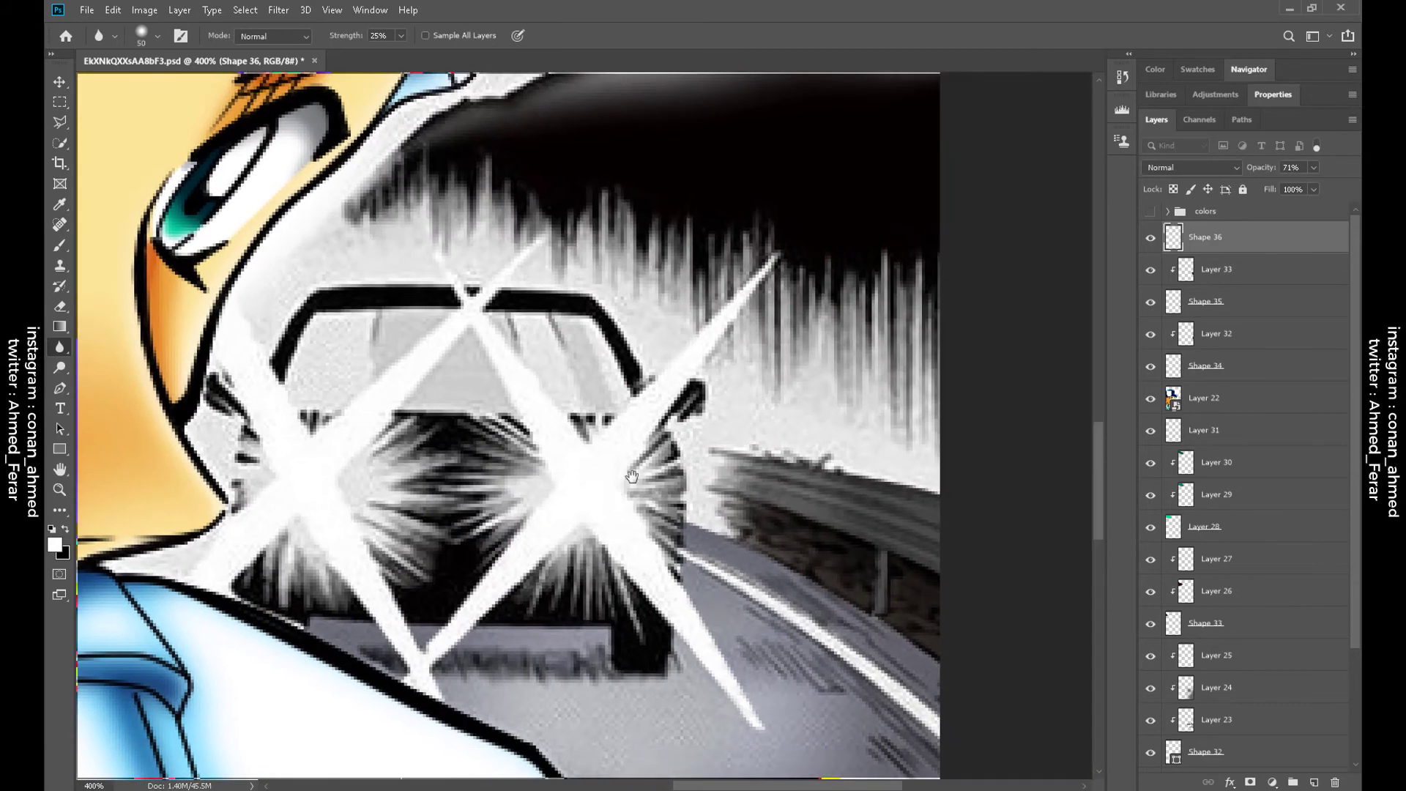
{"action": "left_click", "coordinate": [1315, 783]}
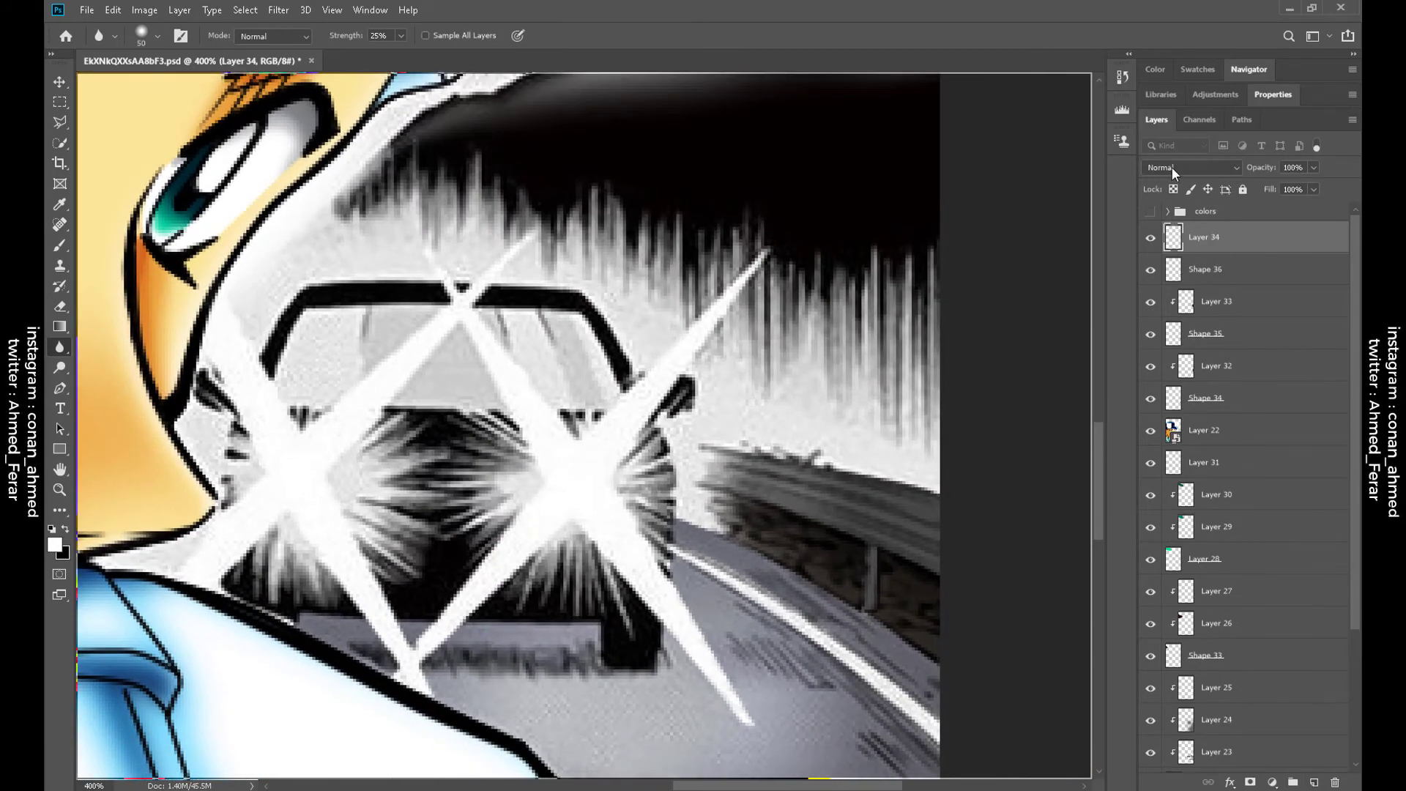
{"action": "key", "text": "i"}
{"action": "left_click", "coordinate": [54, 544]}
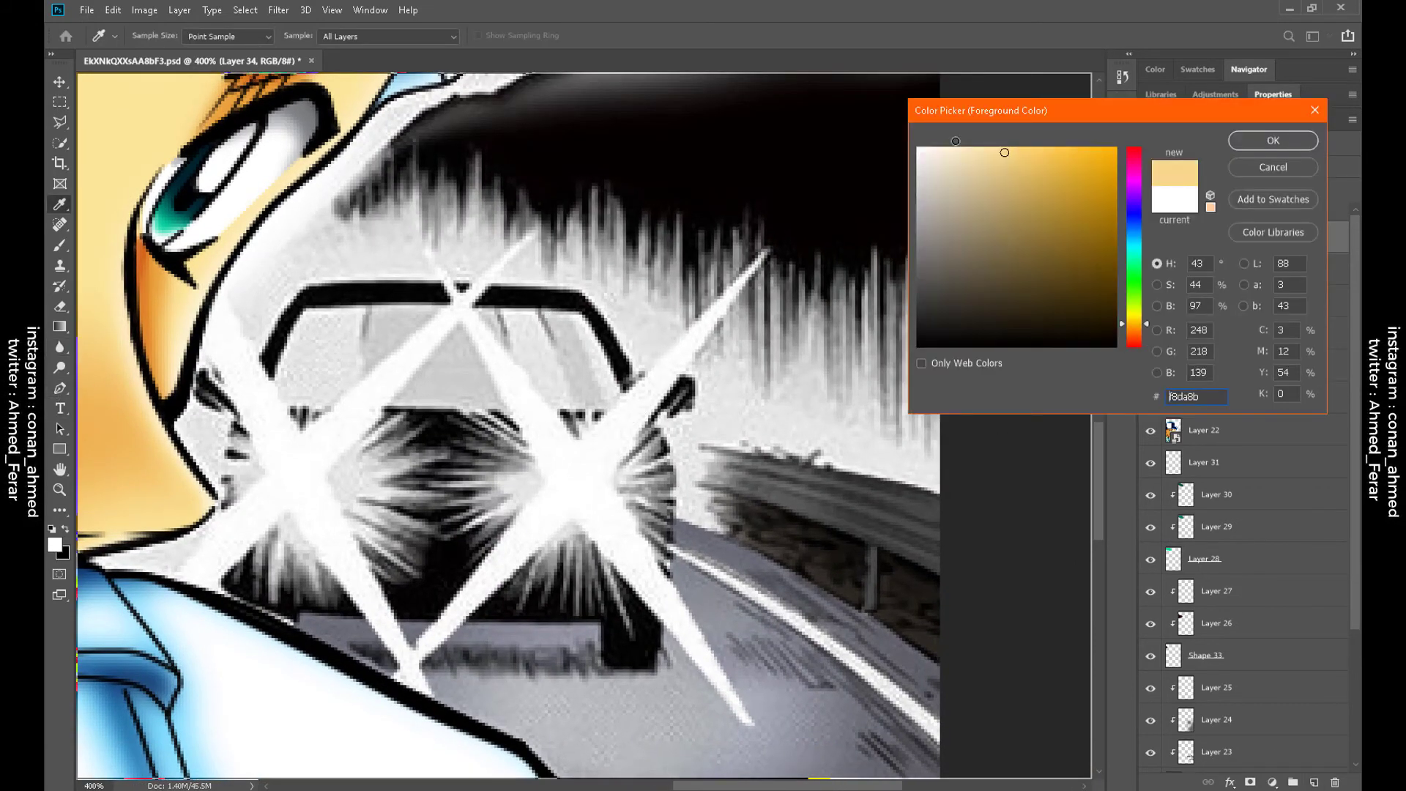
{"action": "left_click_drag", "start_coordinate": [956, 140], "coordinate": [924, 136]}
{"action": "left_click", "coordinate": [1253, 143]}
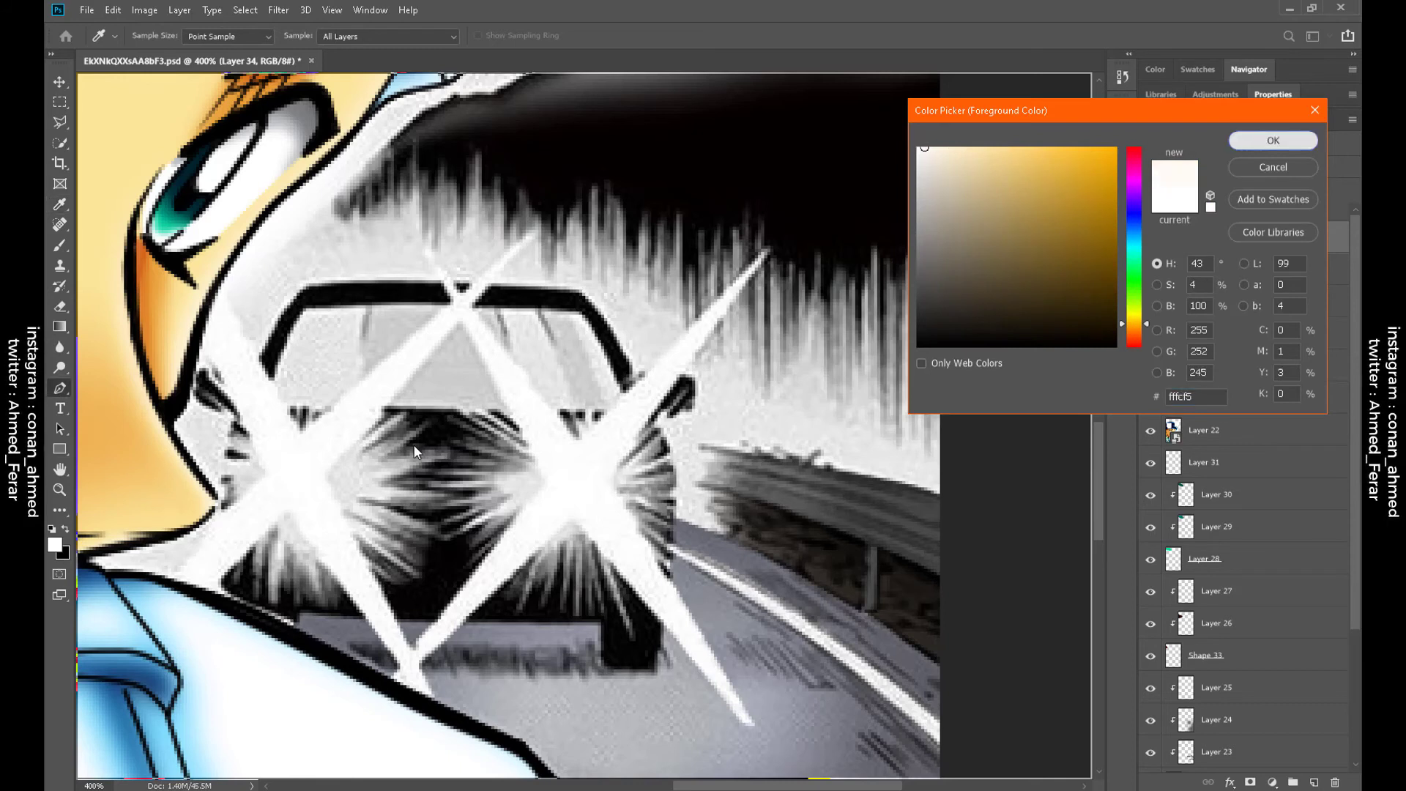
Trace the star-shaped glare of both car headlights as one off-white filled shape and soften it with the Blur tool
{"action": "key", "text": "p"}
{"action": "left_click", "coordinate": [209, 340]}
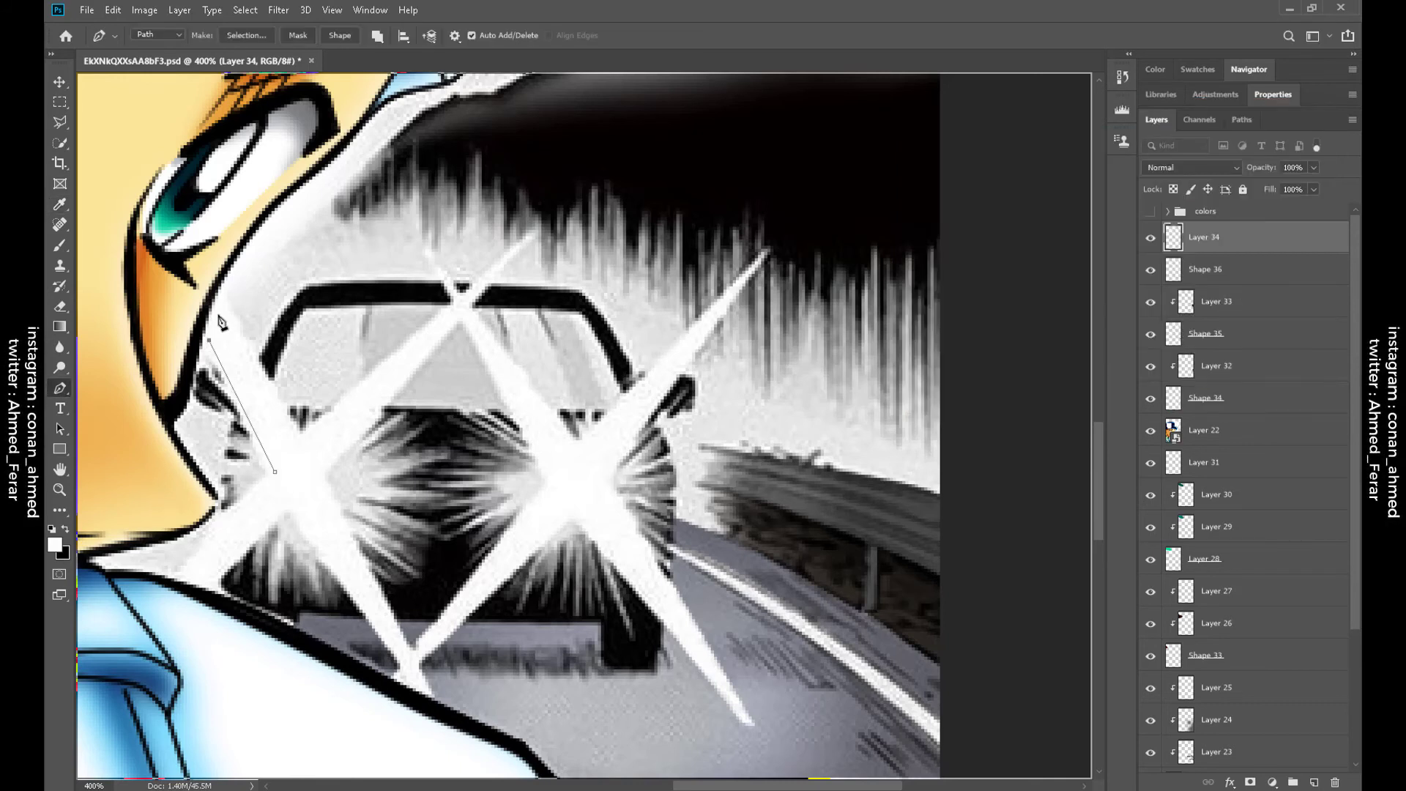
{"action": "left_click", "coordinate": [471, 288]}
{"action": "left_click", "coordinate": [316, 462]}
{"action": "left_click", "coordinate": [403, 660]}
{"action": "left_click", "coordinate": [294, 498]}
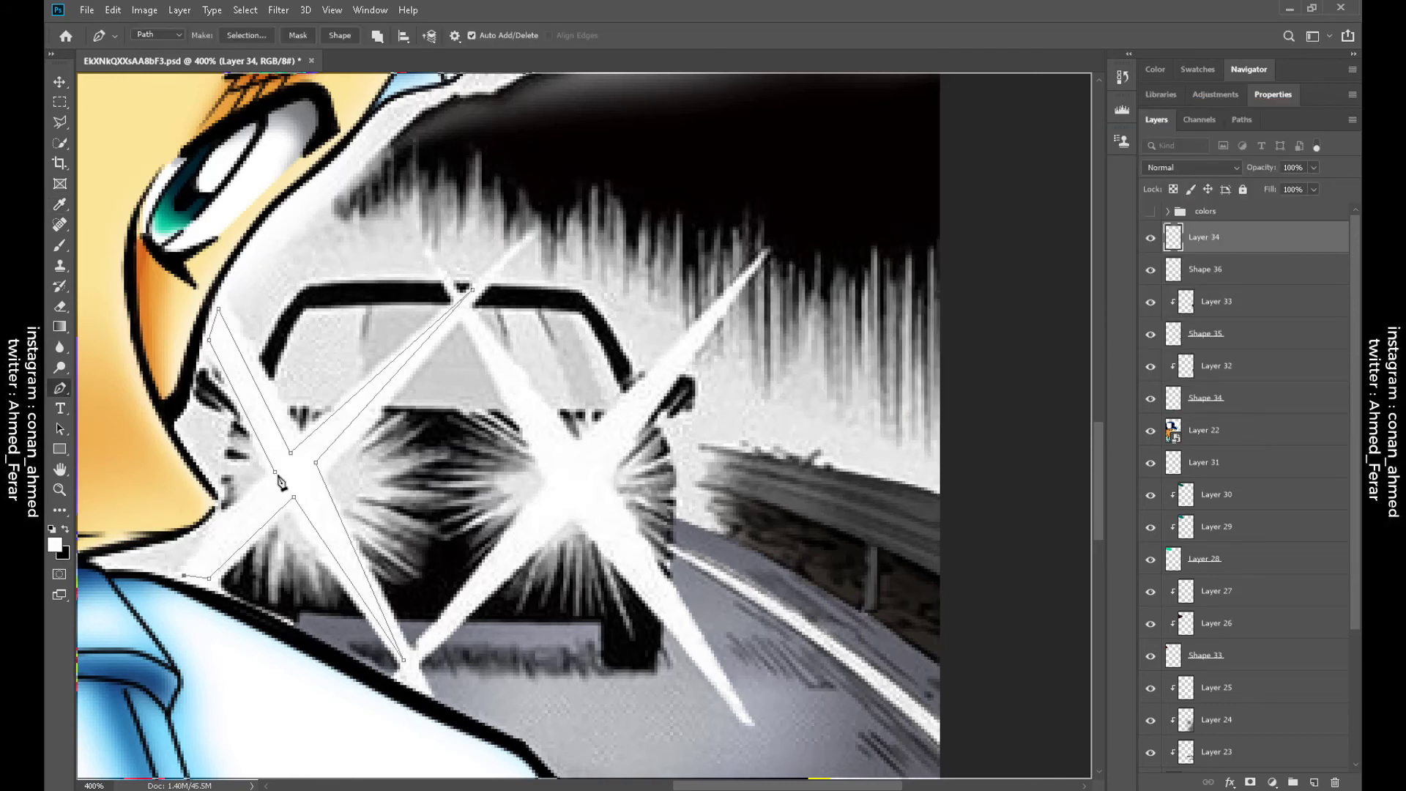
{"action": "left_click", "coordinate": [701, 658]}
{"action": "left_click", "coordinate": [576, 501]}
{"action": "left_click", "coordinate": [352, 38]}
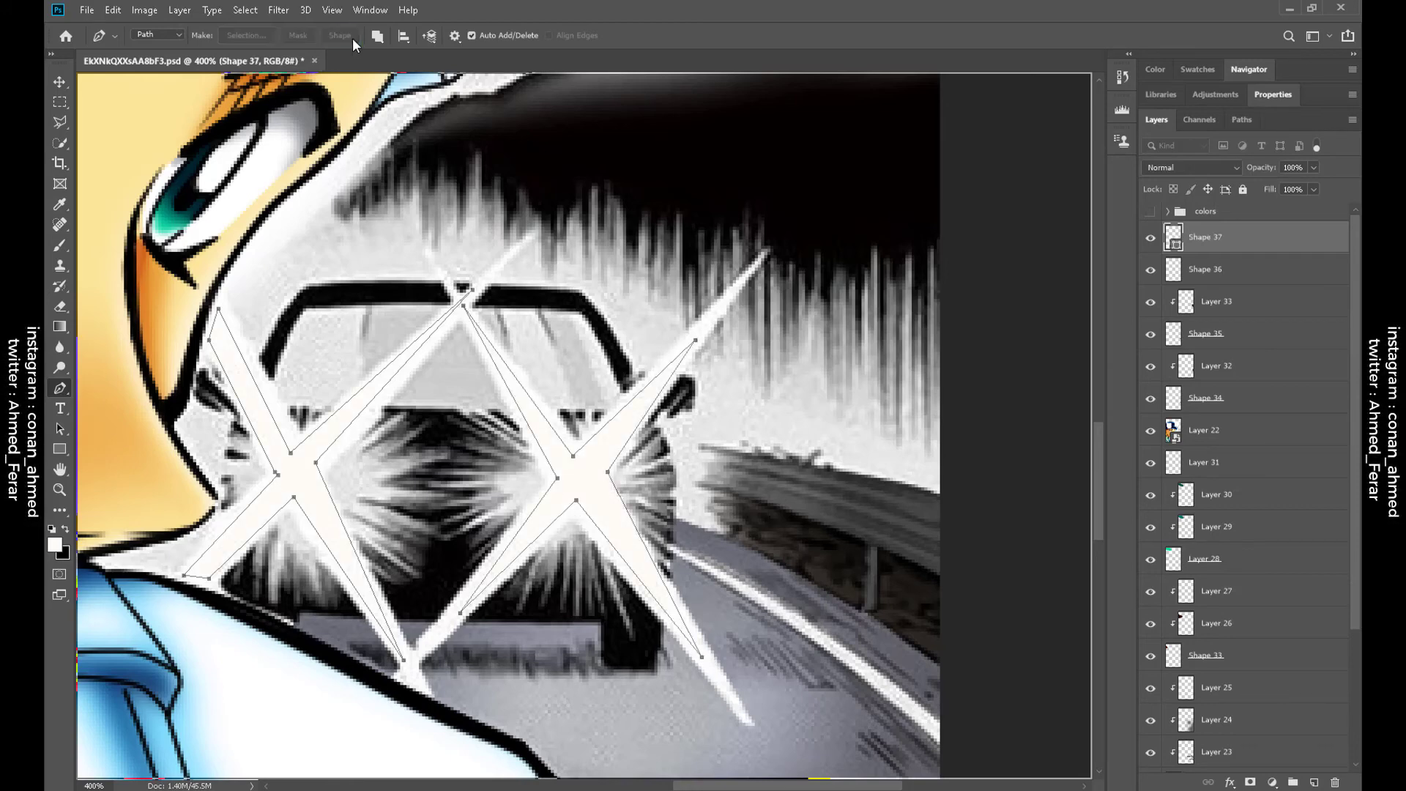
{"action": "left_click", "coordinate": [1206, 233]}
{"action": "left_click", "coordinate": [62, 347]}
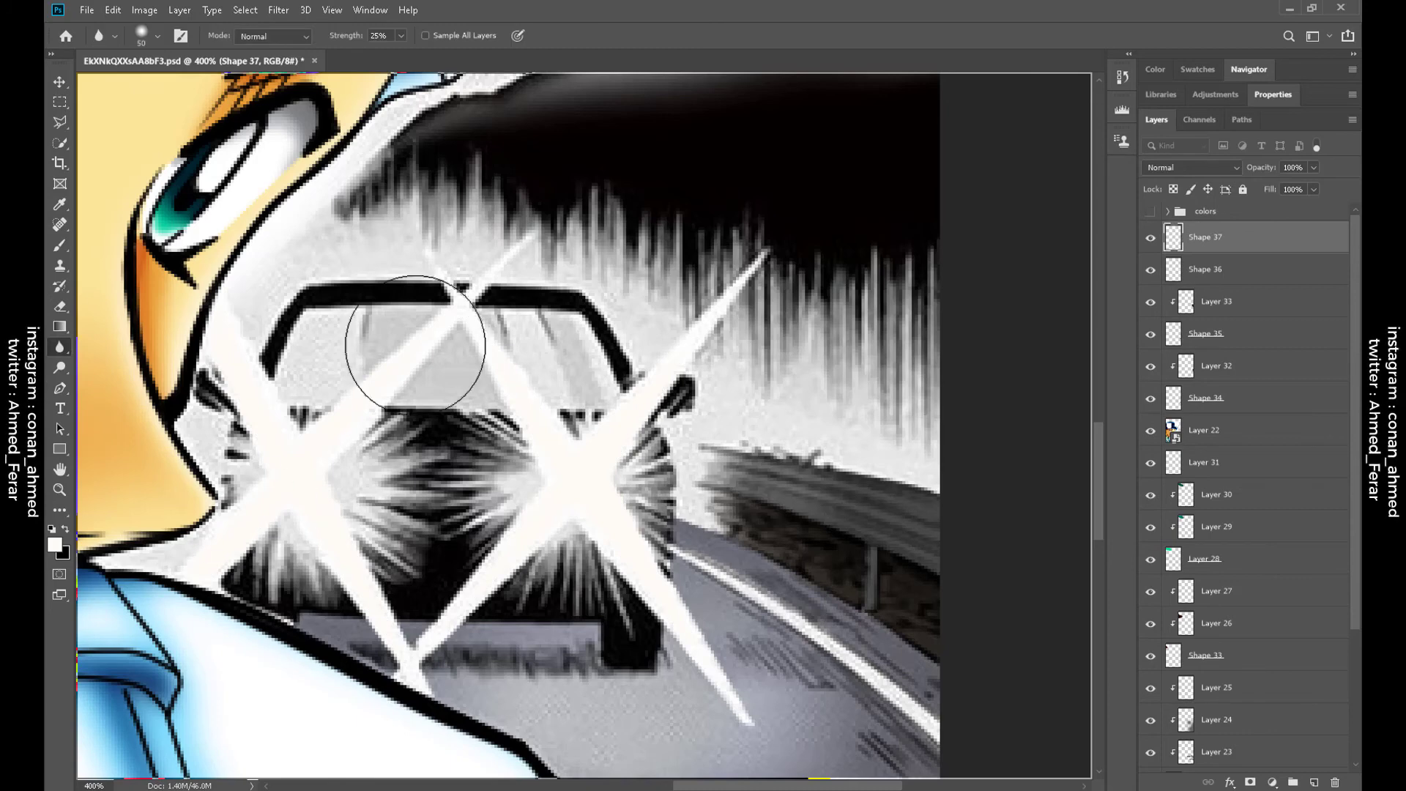
Add a new layer and paint the light areas of the car's windshield white with a small brush, using size 3 for narrow parts
{"action": "left_click", "coordinate": [1315, 782]}
{"action": "left_click", "coordinate": [60, 245]}
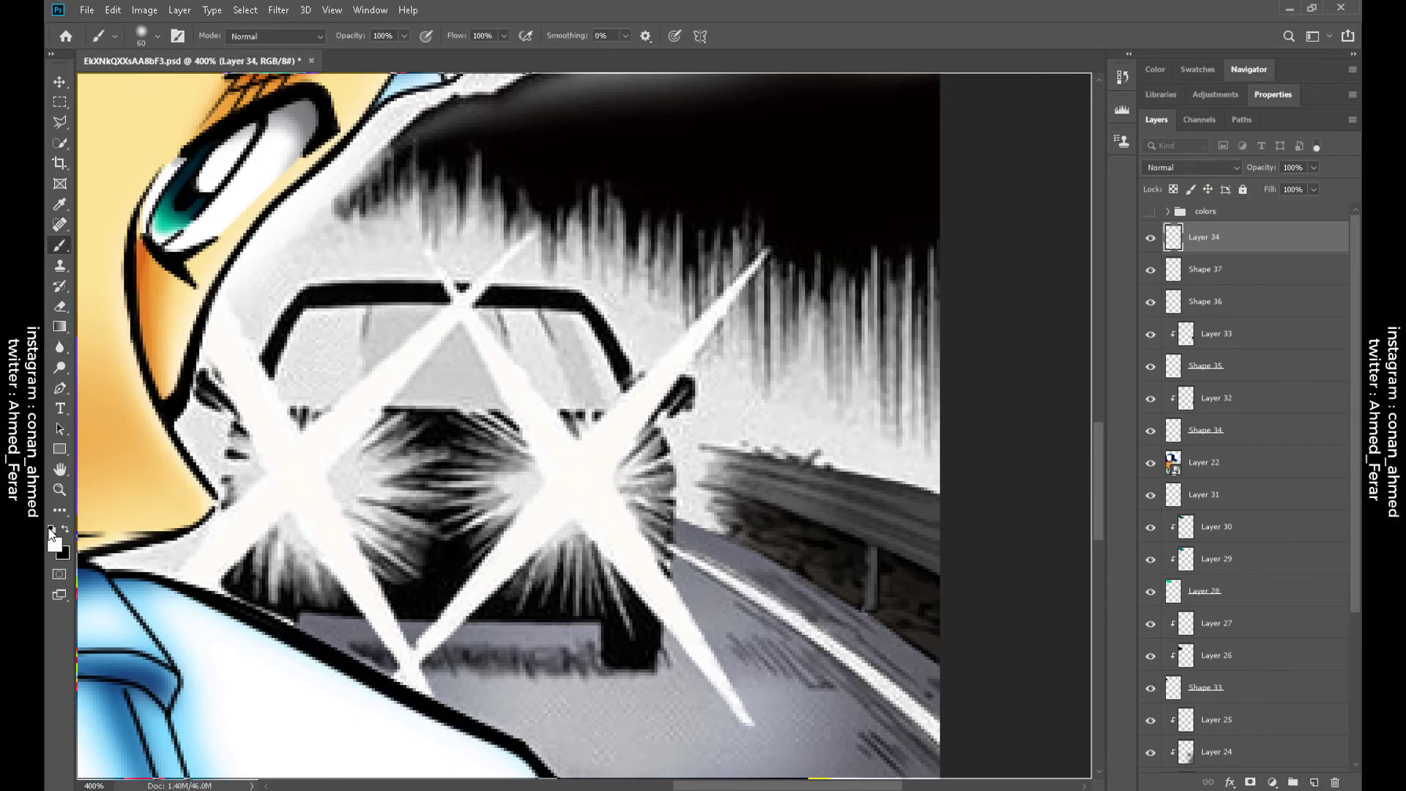
{"action": "scroll", "coordinate": [173, 330], "scroll_direction": "up", "scroll_amount": 2}
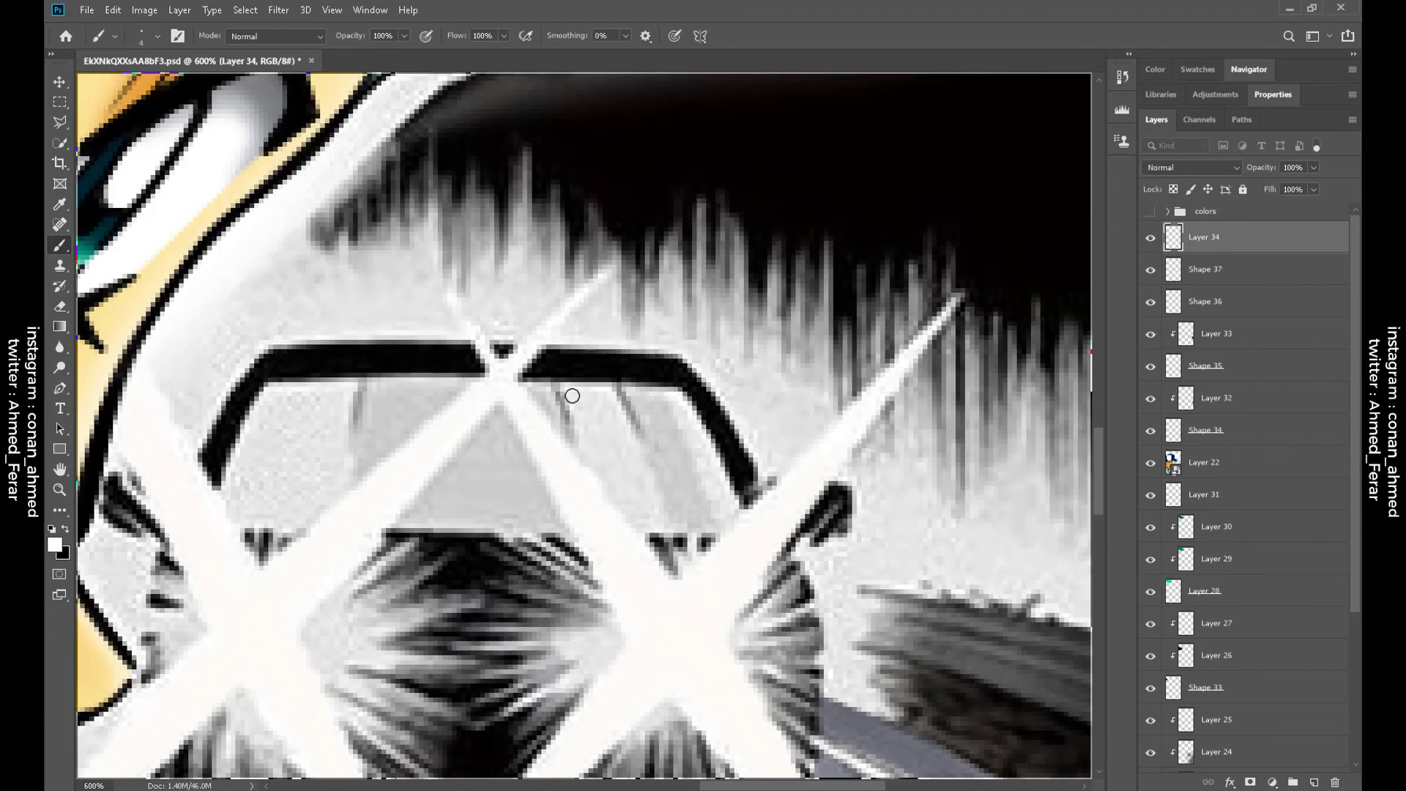
{"action": "mouse_move", "coordinate": [572, 396]}
{"action": "left_mouse_down"}
{"action": "mouse_move", "coordinate": [613, 438]}
{"action": "mouse_move", "coordinate": [587, 478]}
{"action": "mouse_move", "coordinate": [591, 446]}
{"action": "mouse_move", "coordinate": [630, 486]}
{"action": "left_mouse_up"}
{"action": "right_click", "coordinate": [631, 486]}
{"action": "type", "text": "3"}
{"action": "key", "text": "Return"}
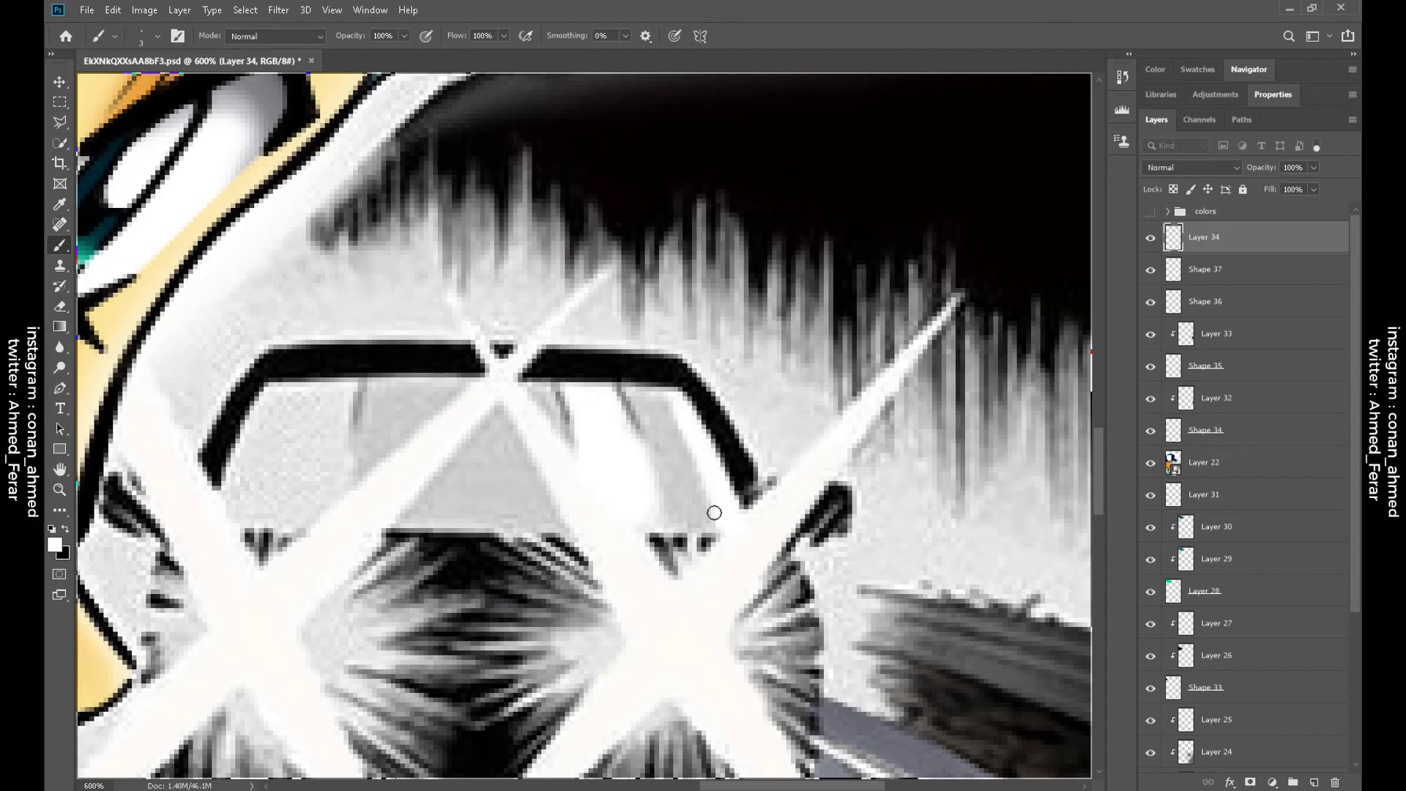
Trace the shaded areas of the car's windshield as a grey filled shape and set its blend mode to Color Burn
{"action": "left_click", "coordinate": [55, 544]}
{"action": "key", "text": "Return"}
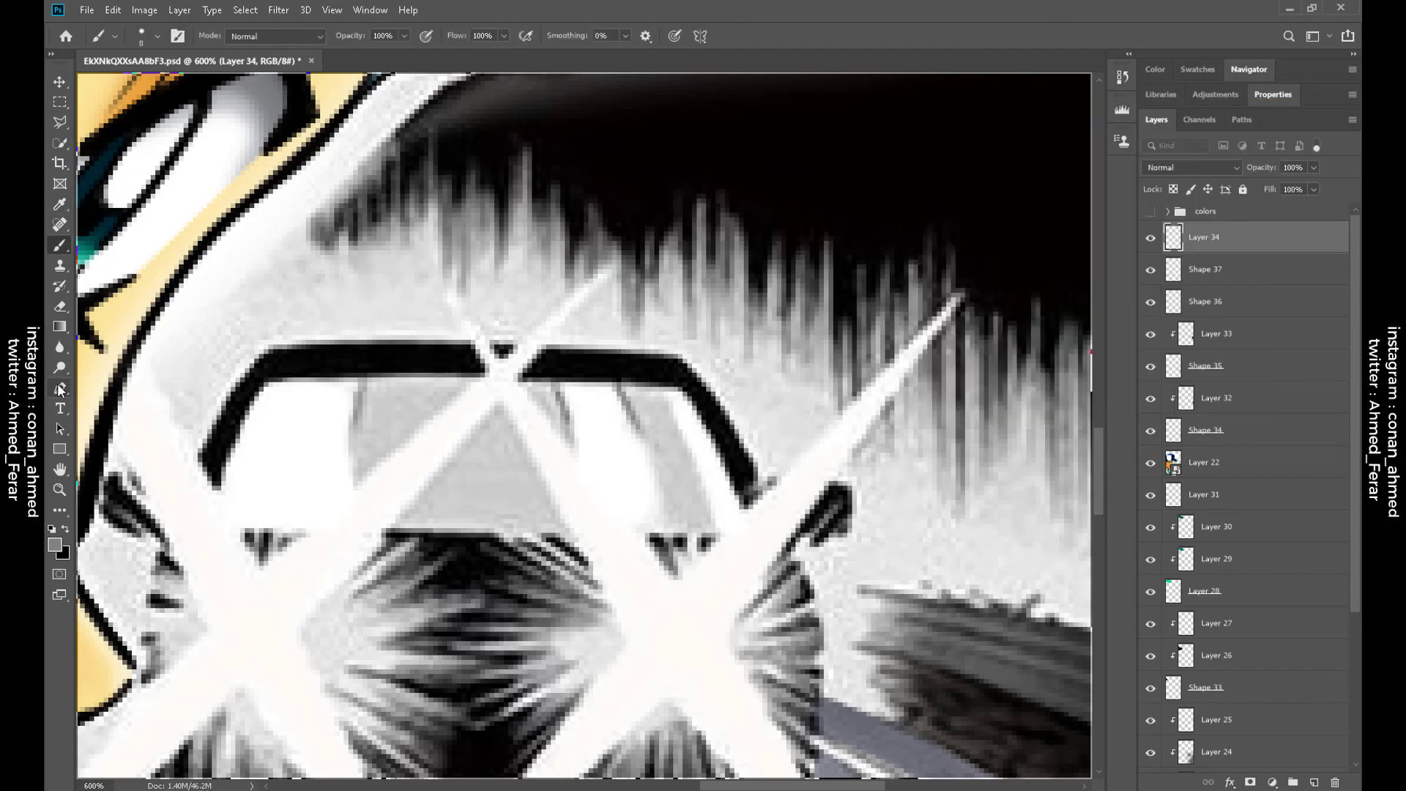
{"action": "key", "text": "p"}
{"action": "left_click", "coordinate": [348, 496]}
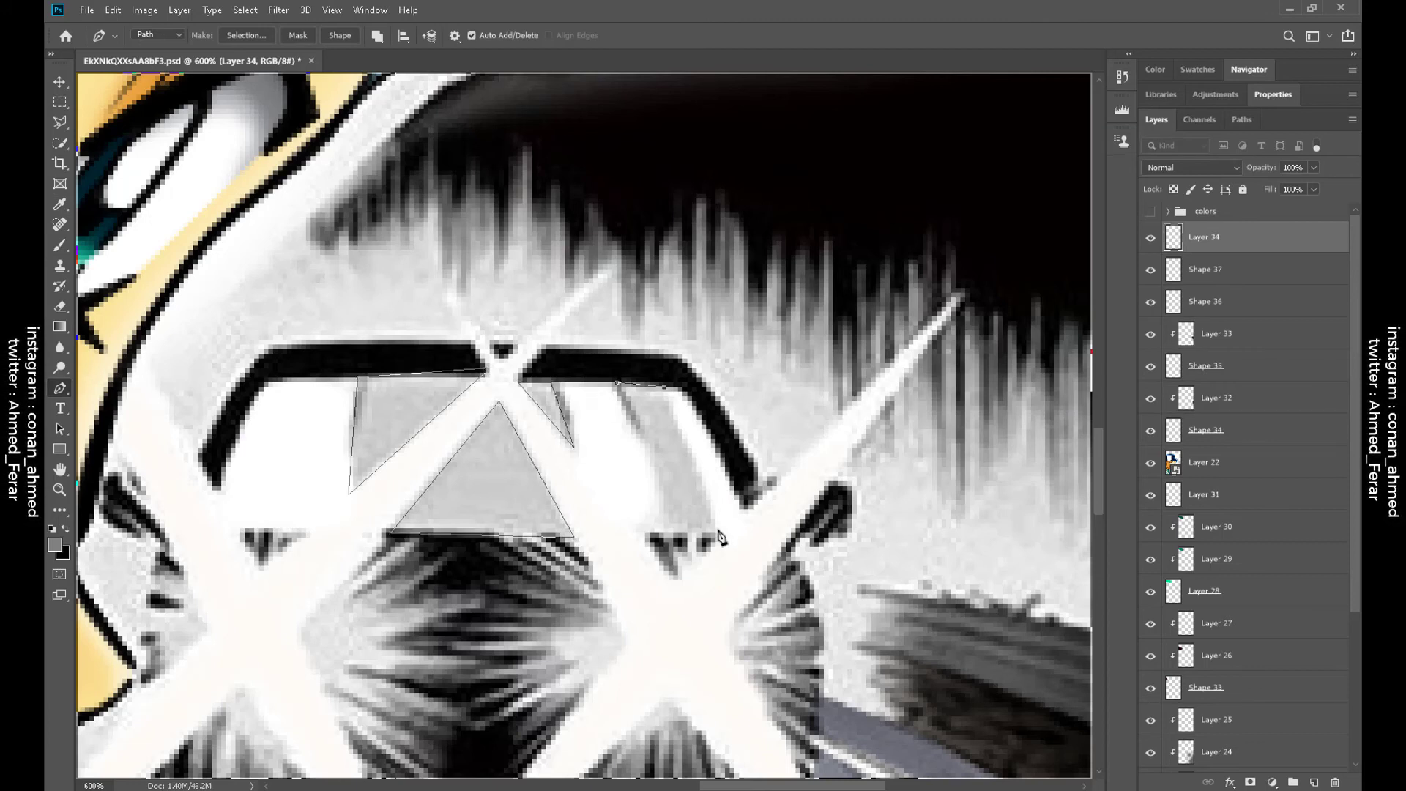
{"action": "left_click", "coordinate": [616, 388]}
{"action": "left_click", "coordinate": [339, 35]}
{"action": "left_click", "coordinate": [1192, 167]}
{"action": "left_click", "coordinate": [1169, 242]}
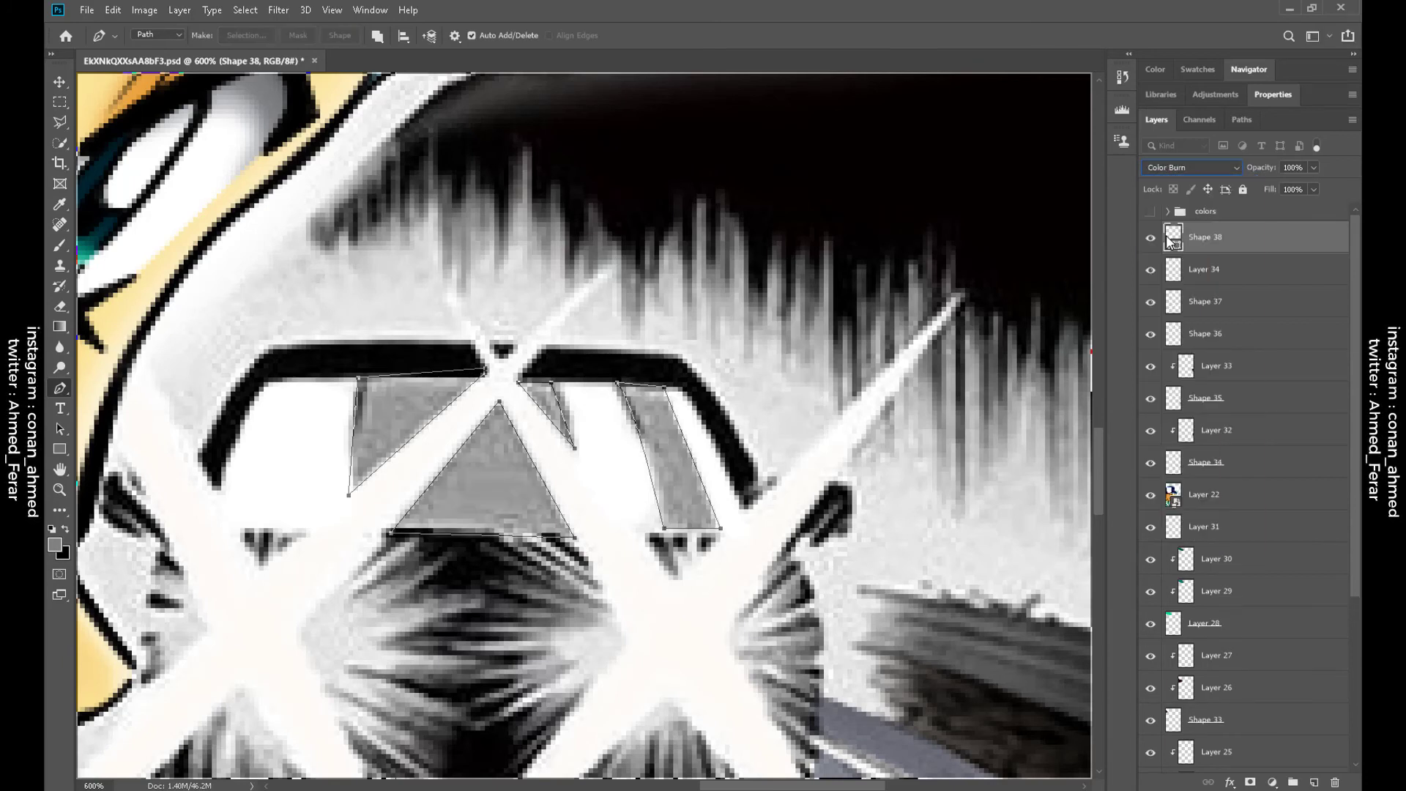
Paint the windshield's shaded areas with ffffff on the layer beneath the grey shape, and set that shape's blend mode to Multiply
{"action": "scroll", "coordinate": [1341, 457], "scroll_direction": "down", "scroll_amount": 5}
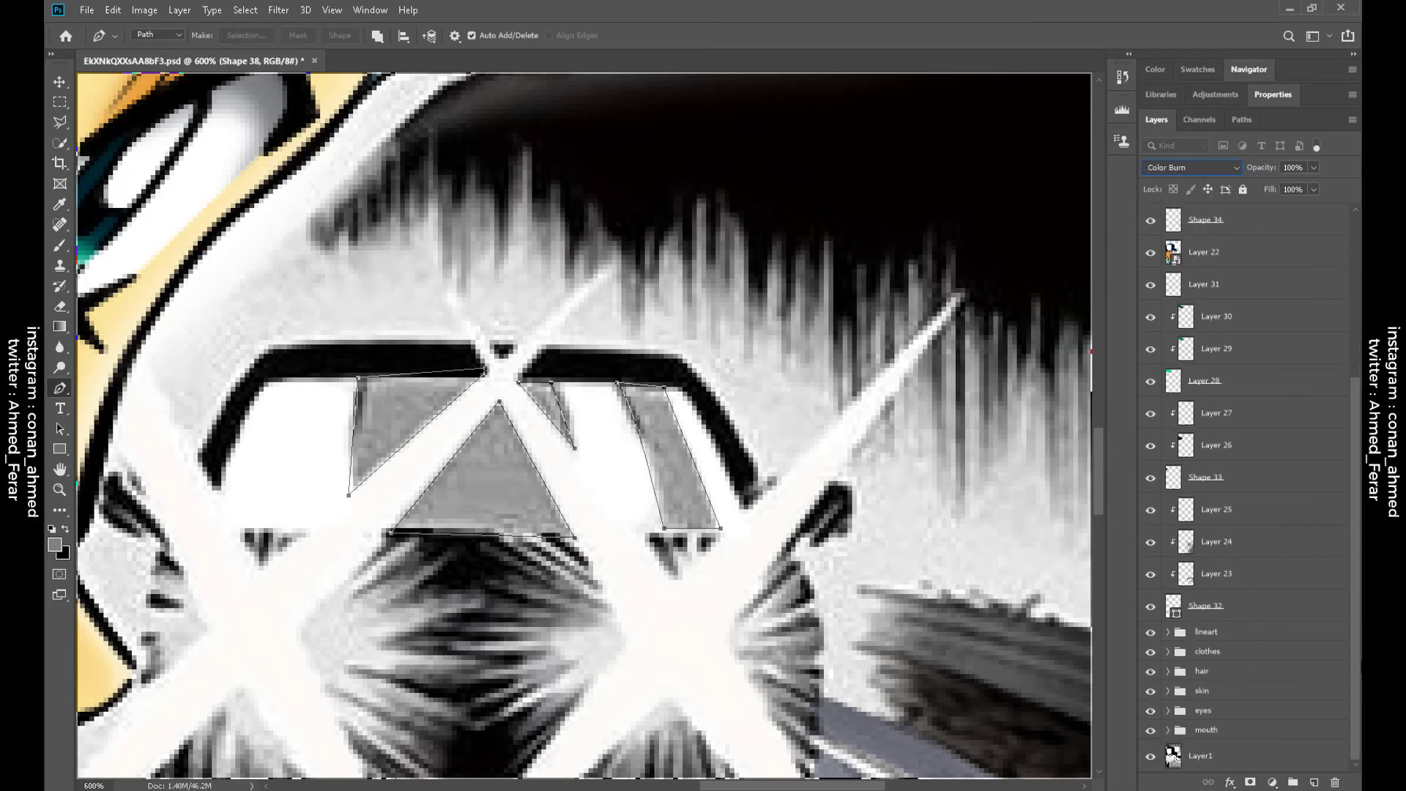
{"action": "left_click", "coordinate": [1314, 782]}
{"action": "left_click", "coordinate": [54, 545]}
{"action": "type", "text": "ffffff"}
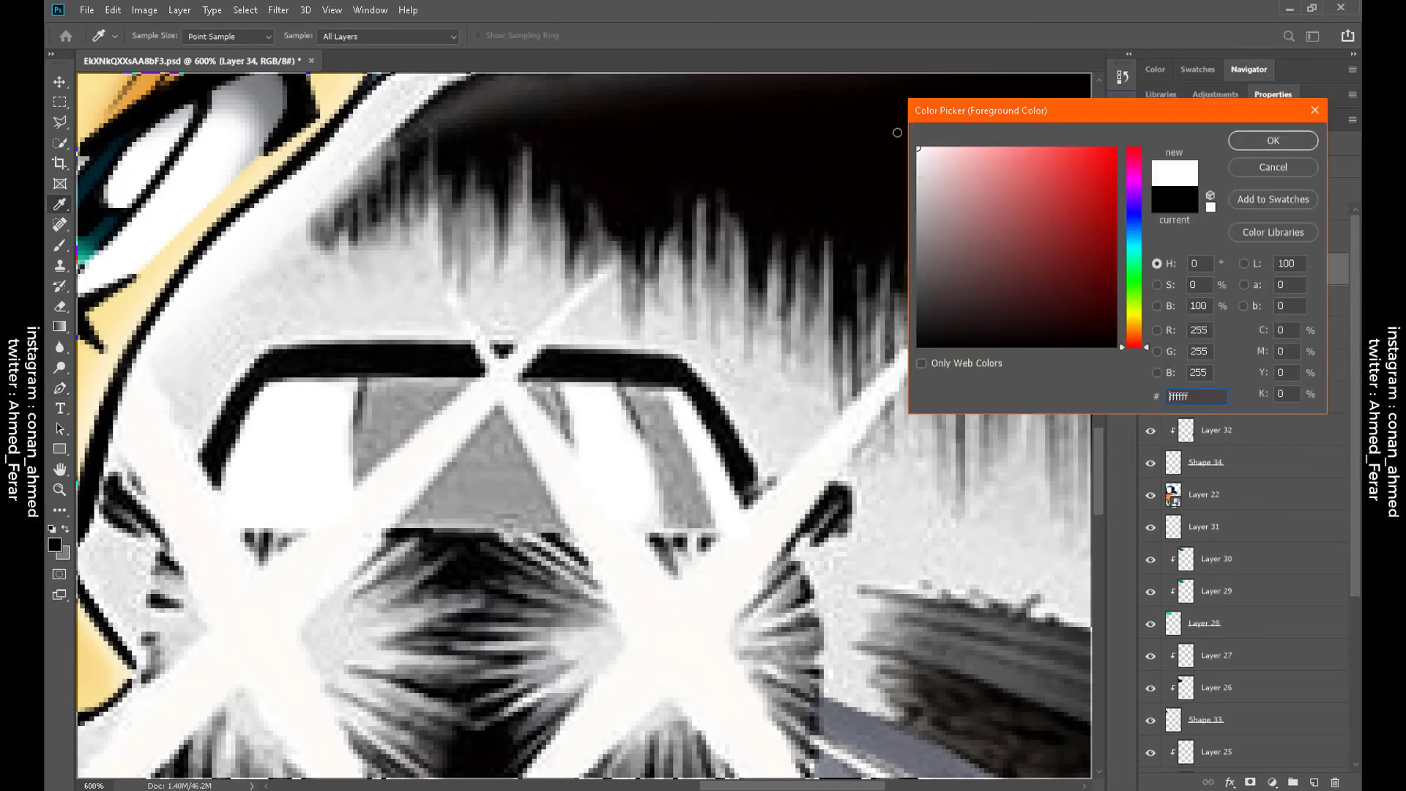
{"action": "left_click", "coordinate": [1273, 140]}
{"action": "key", "text": "b"}
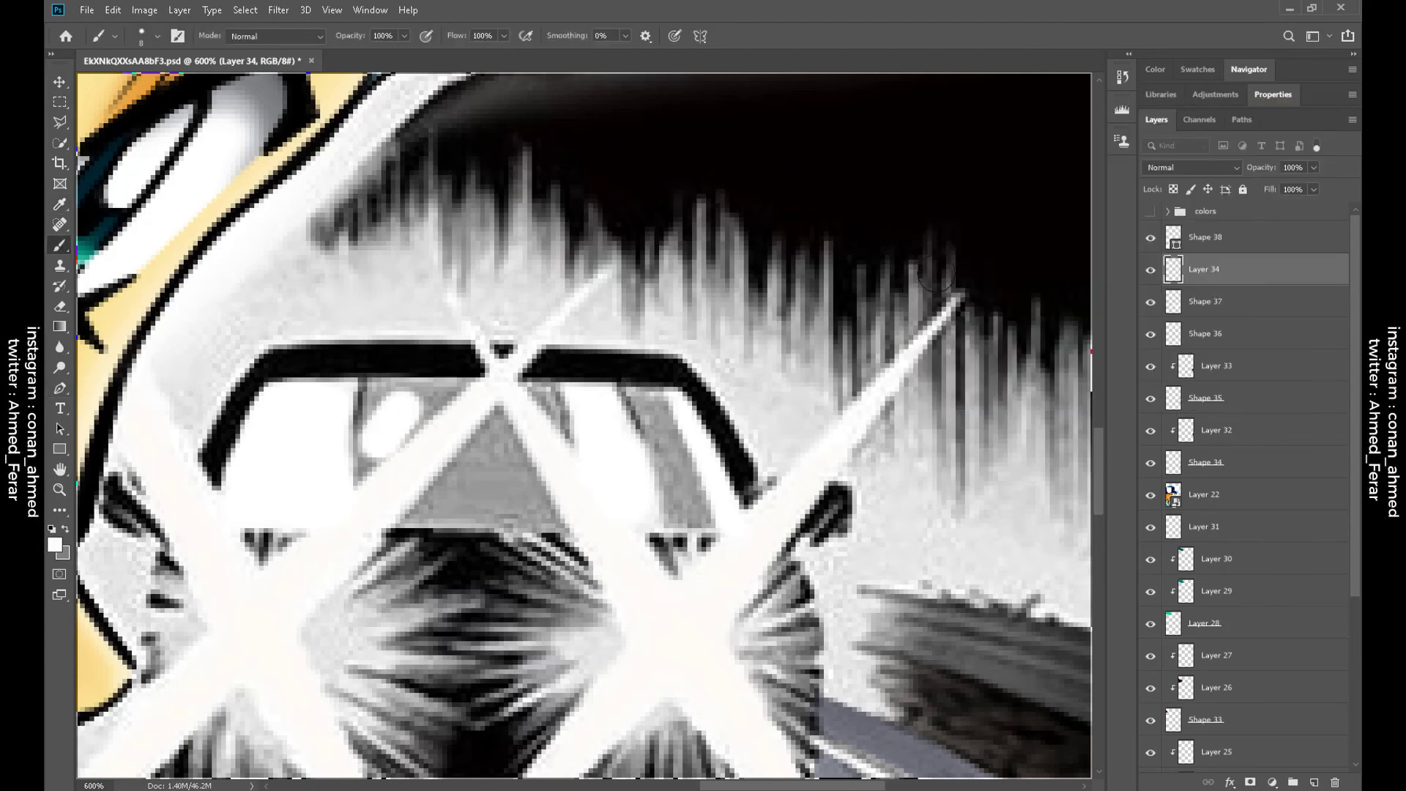
{"action": "left_click", "coordinate": [1206, 237]}
{"action": "left_click", "coordinate": [1190, 167]}
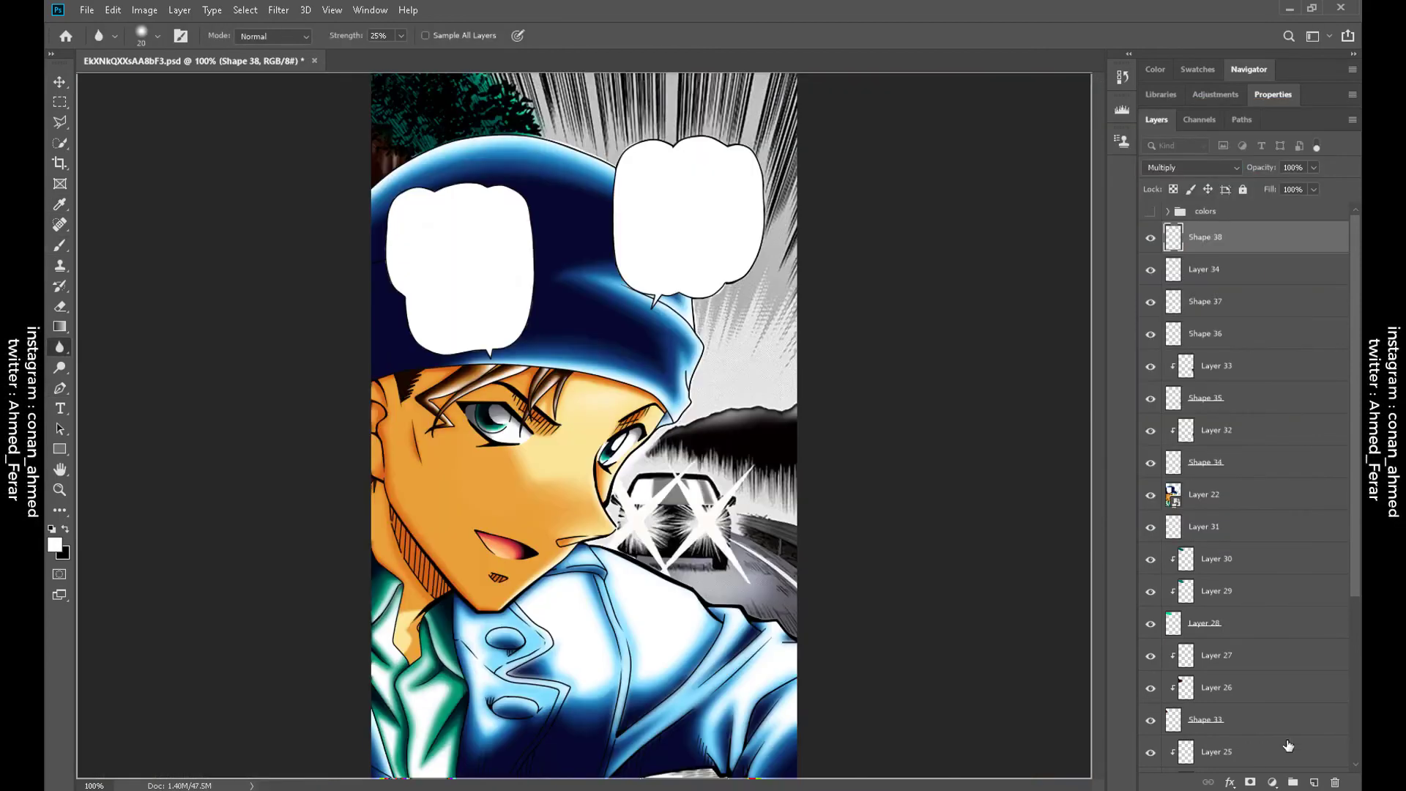
Add a new layer above the windshield shading and open the foreground colour picker
{"action": "left_click", "coordinate": [1315, 782]}
{"action": "left_click", "coordinate": [60, 204]}
{"action": "left_click", "coordinate": [54, 545]}
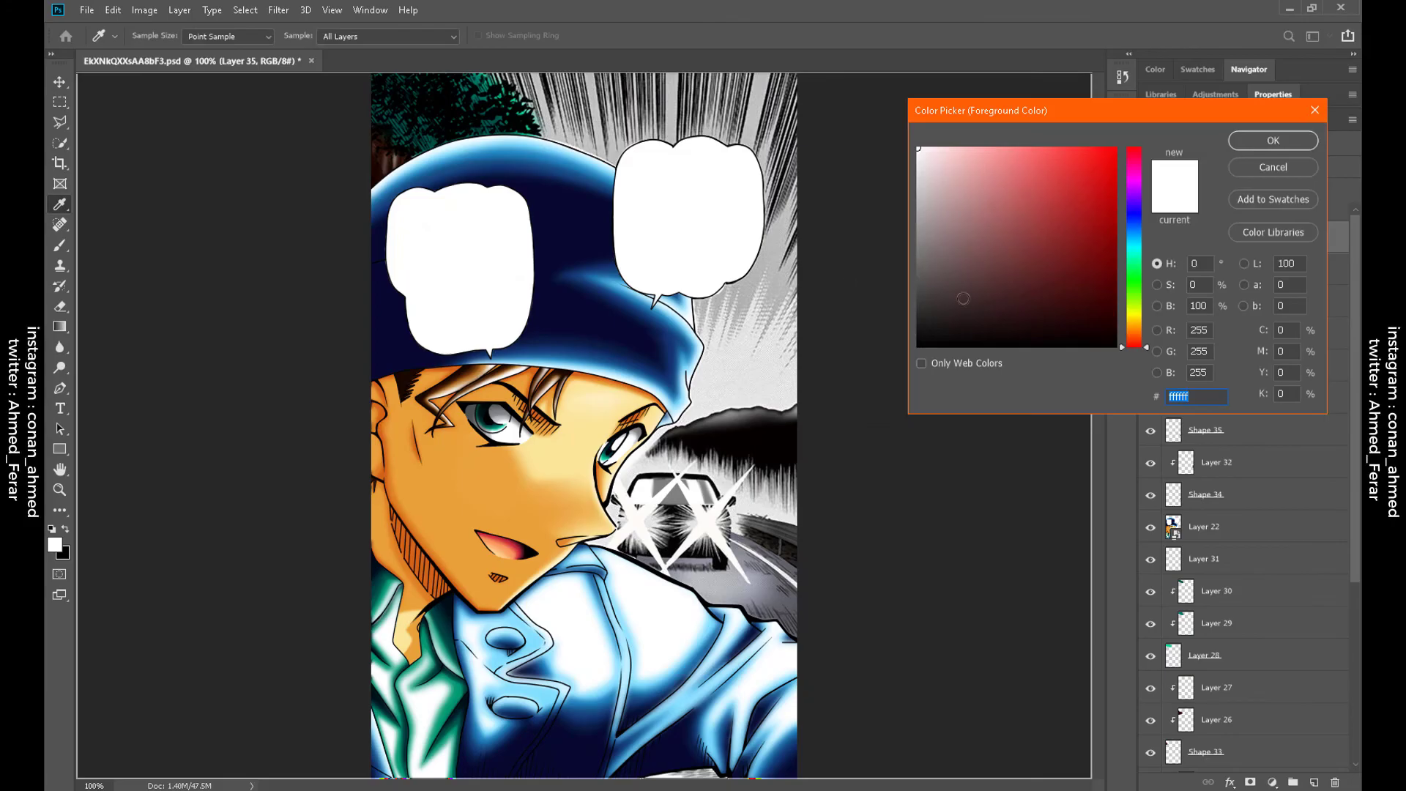